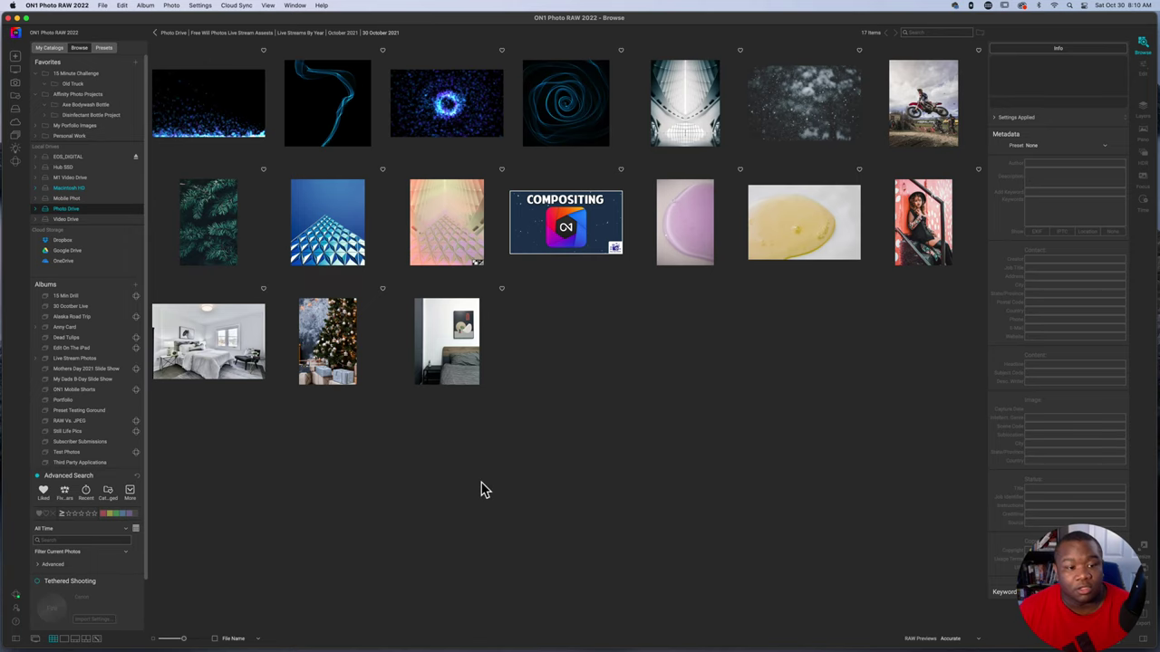
Step: Open the 30 Ocotber Live album and select the photos Anchorage Road Trip-322.CR3 and Anchorage Road Trip-323.CR3
left_click(70, 308)
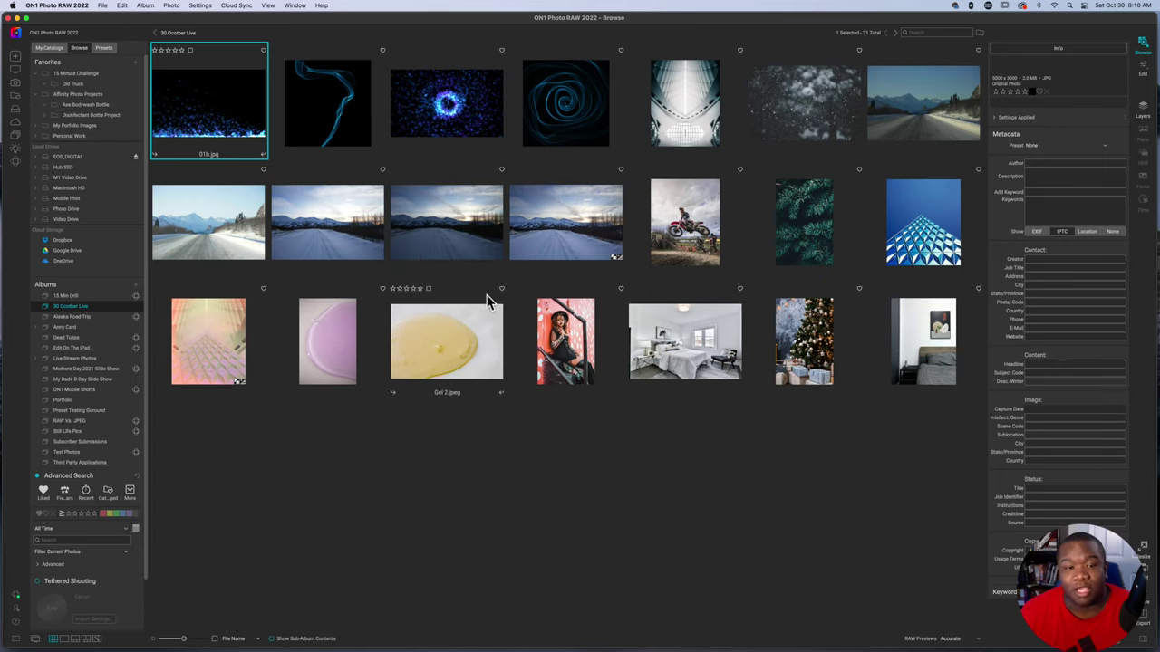
left_click(350, 233)
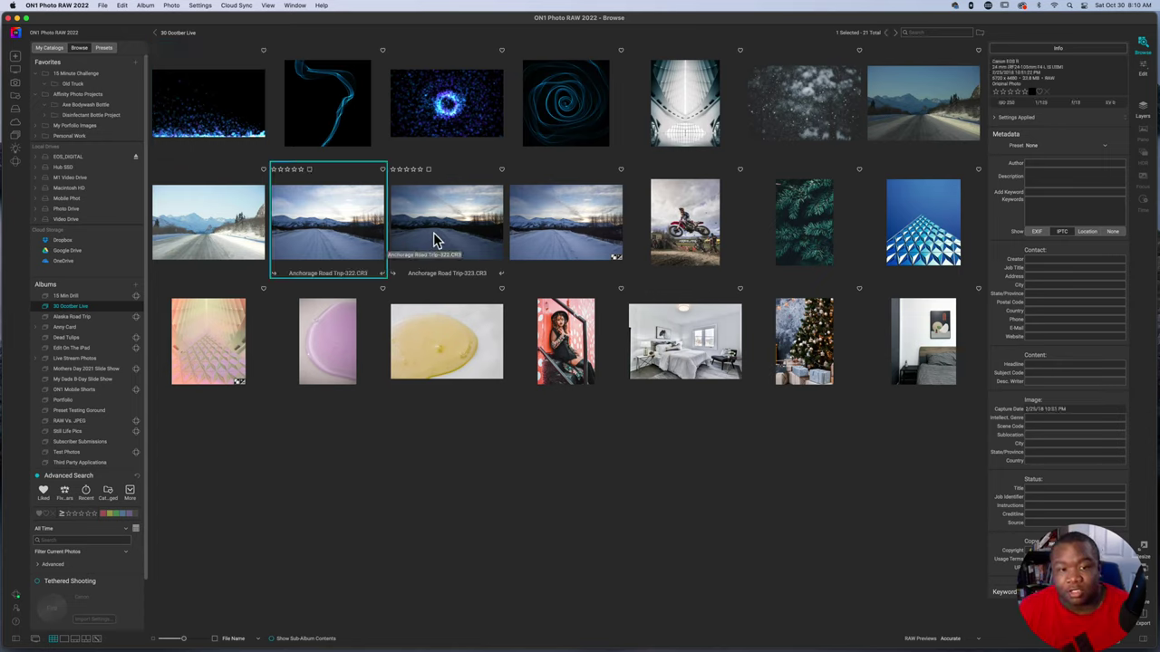
left_click(436, 234, "shift")
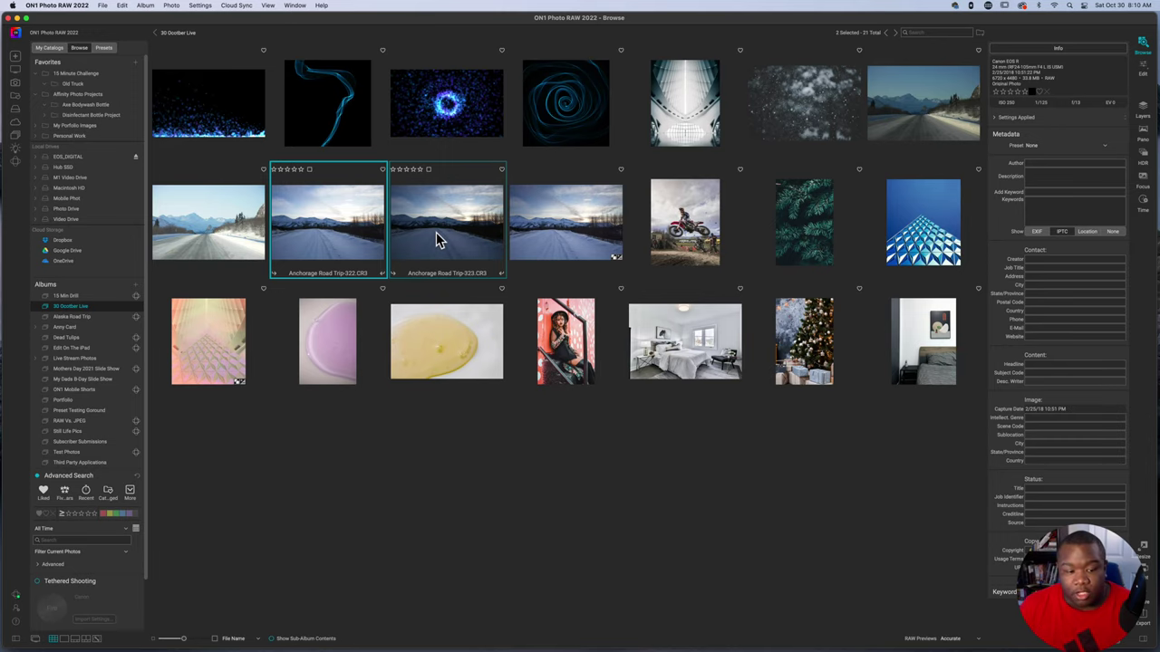
Step: Compare the two selected road photos one after the other in filmstrip view and open both as layers for editing
left_click(75, 639)
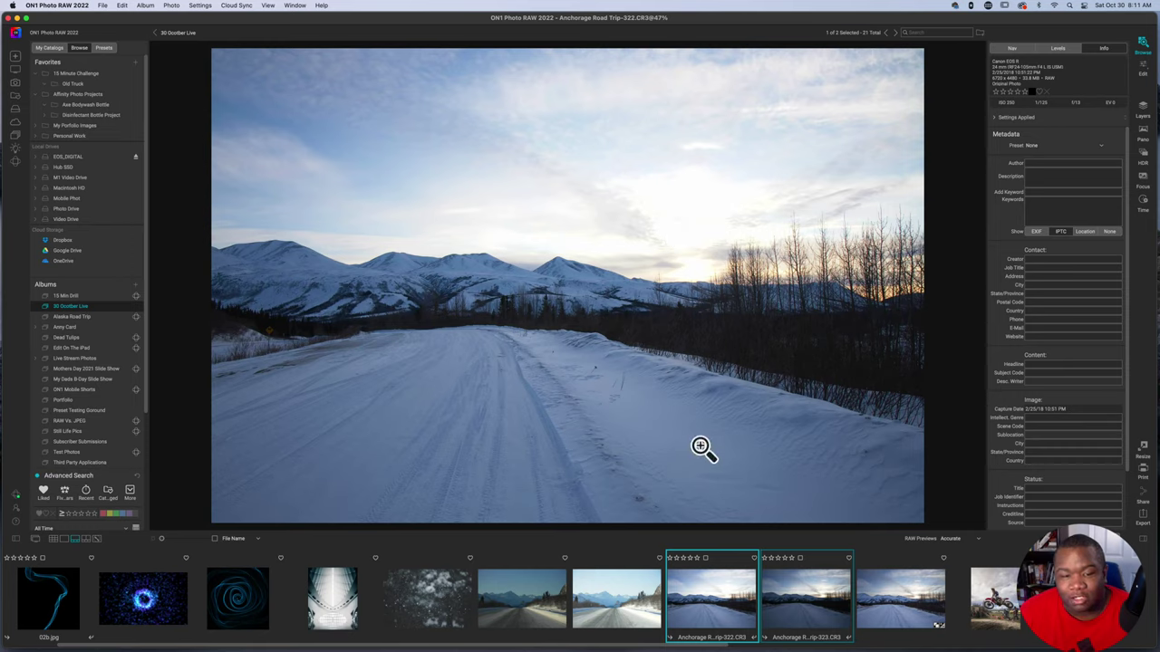
left_click(797, 594)
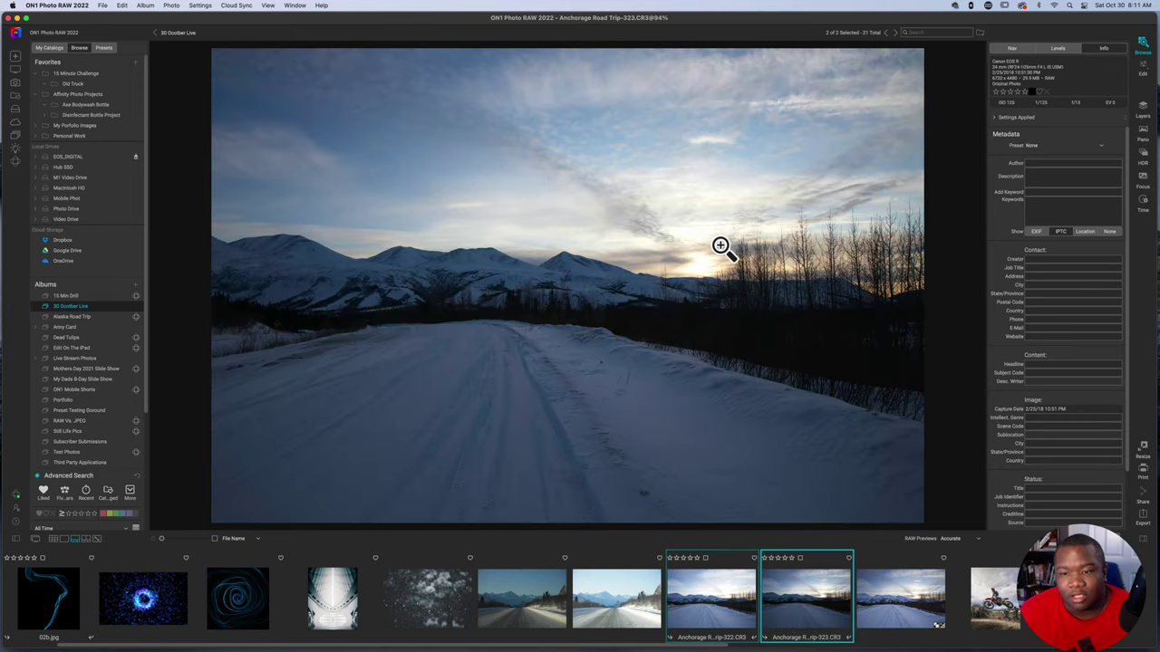
left_click(743, 595)
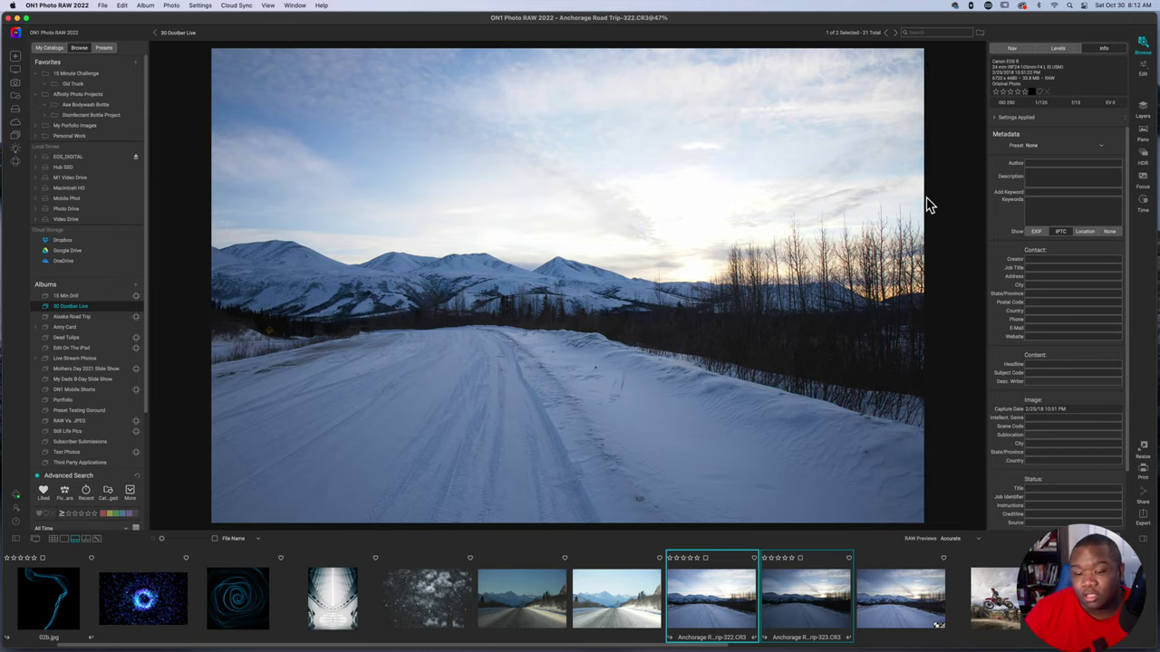
key("super+e")
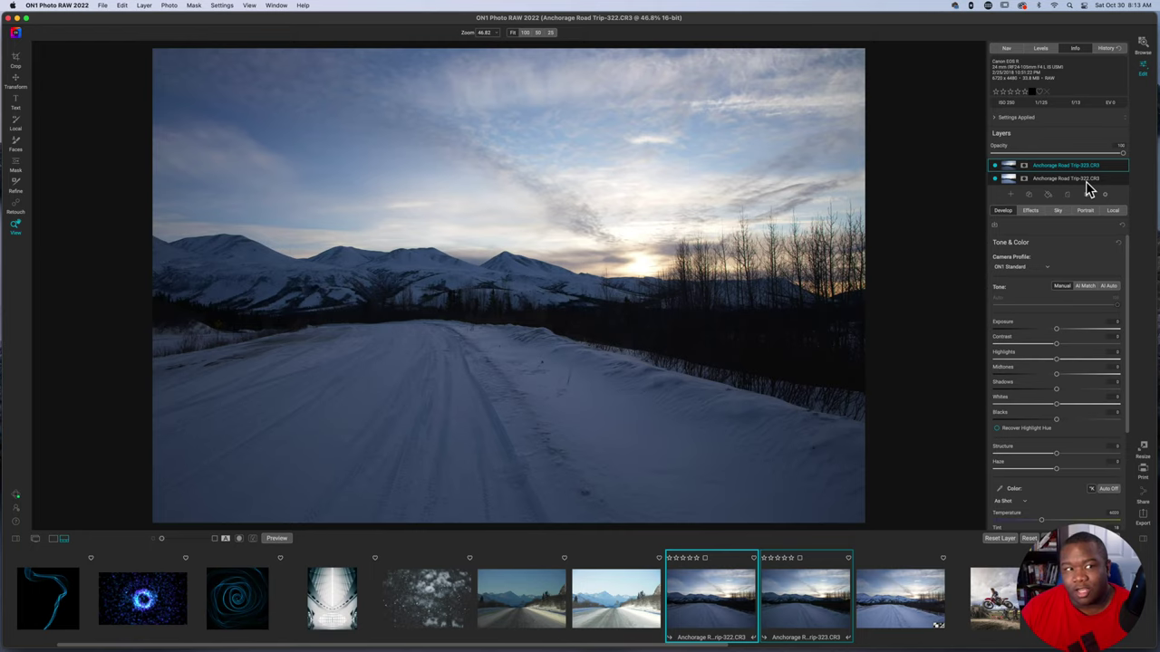
Step: Check the canvas size settings of the layered document without changing them
left_click(103, 7)
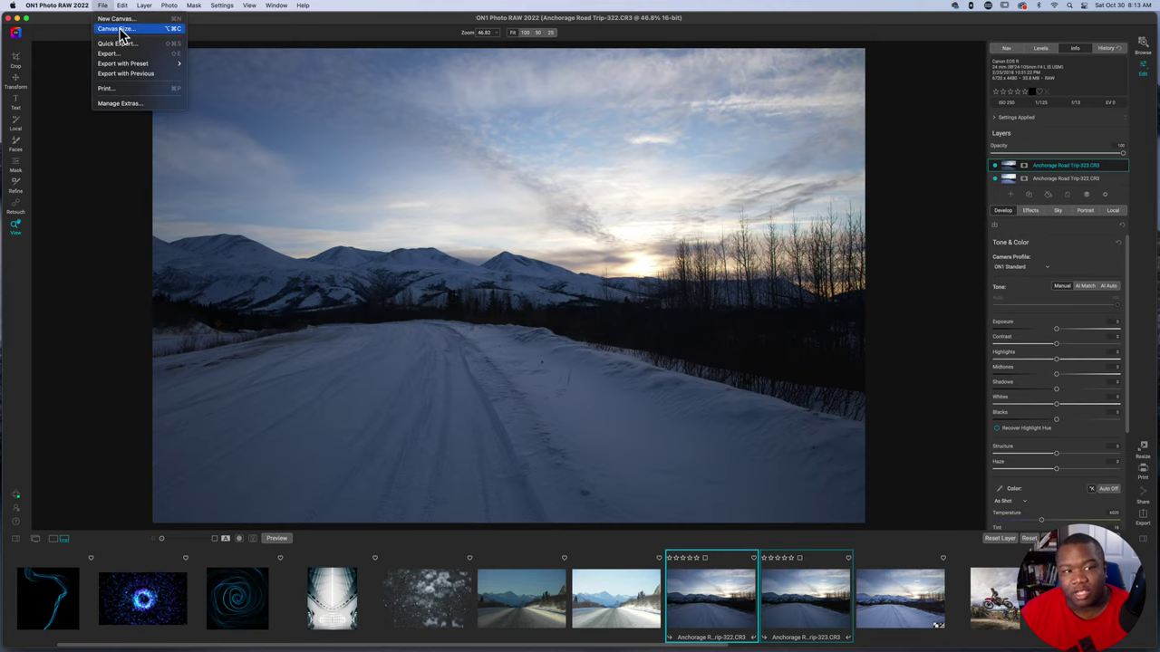
left_click(121, 30)
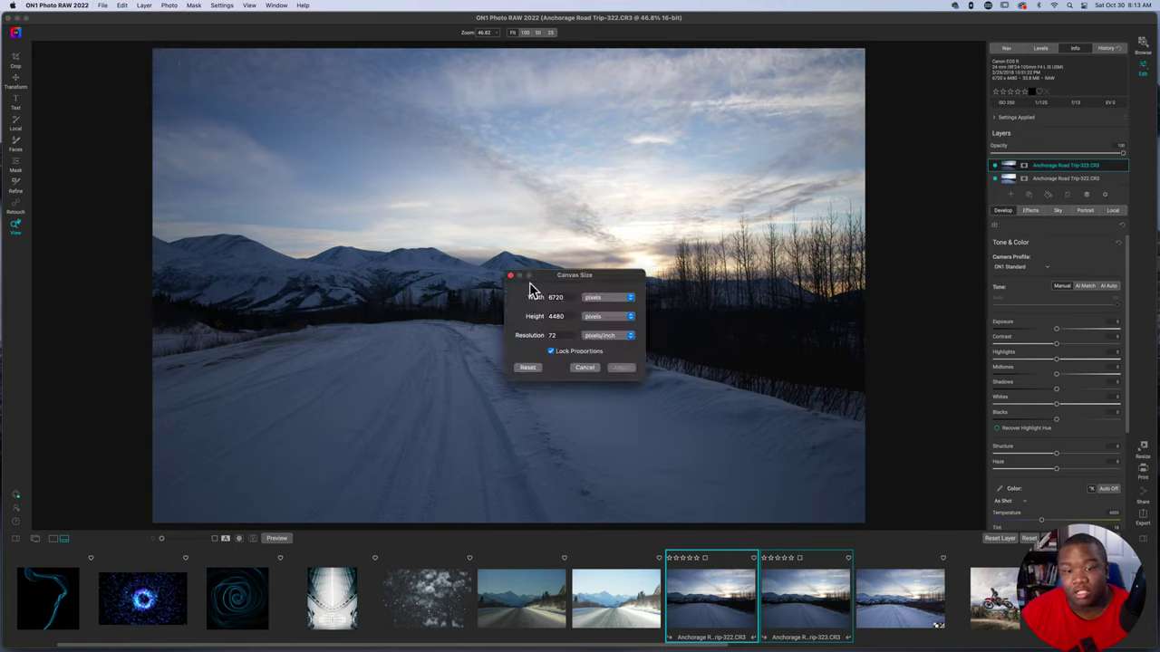
left_click(580, 369)
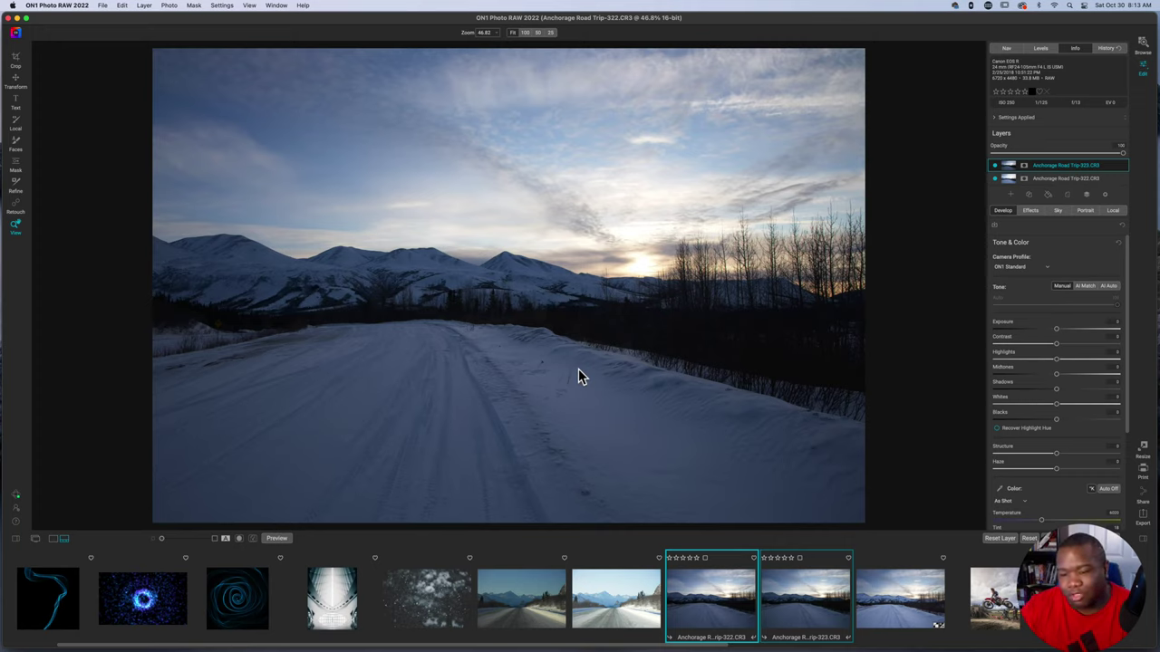
Step: Hide the filmstrip and toggle the visibility of the Anchorage Road Trip-323.CR3 layer to compare the two exposures
left_click(54, 540)
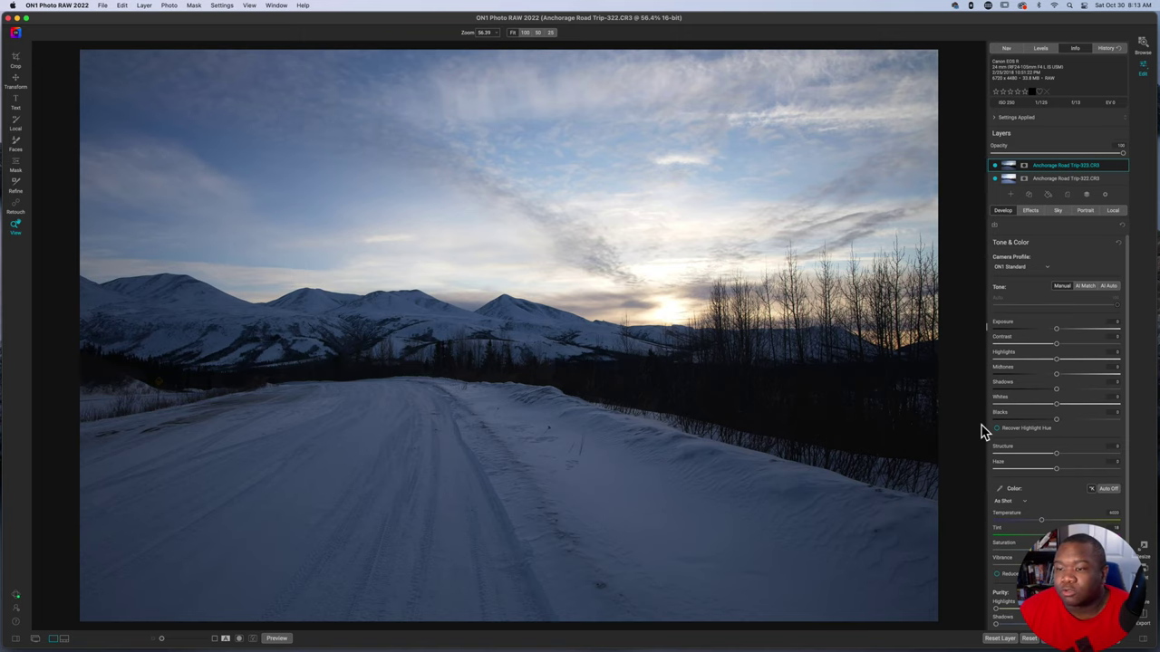
left_click(995, 166)
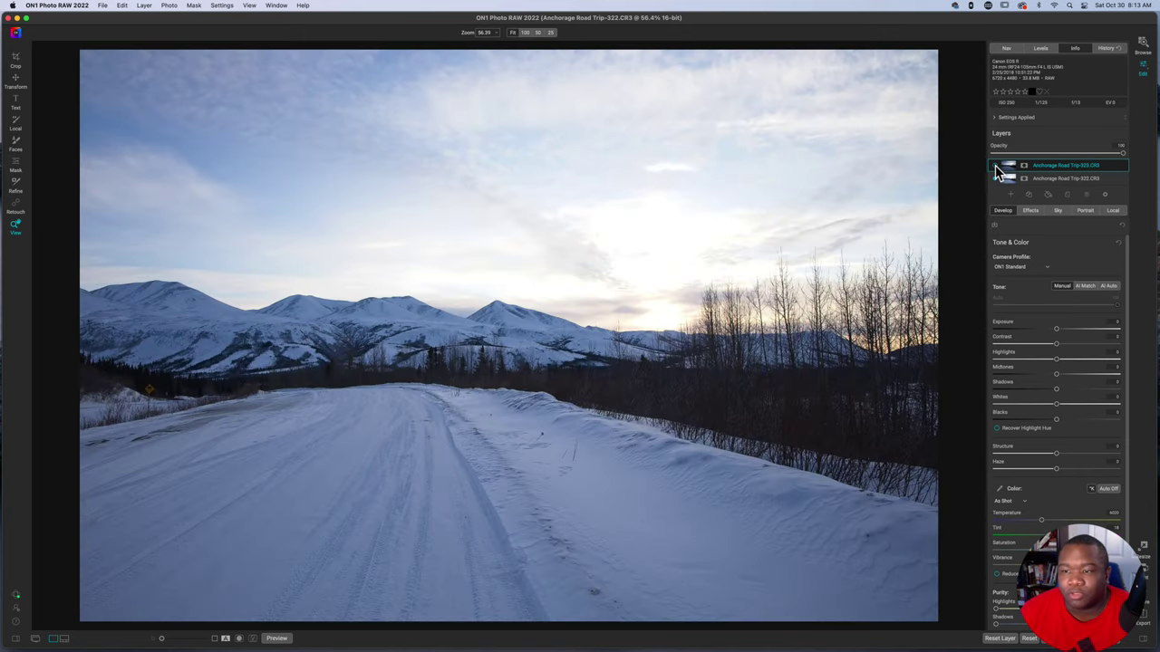
left_click(995, 166)
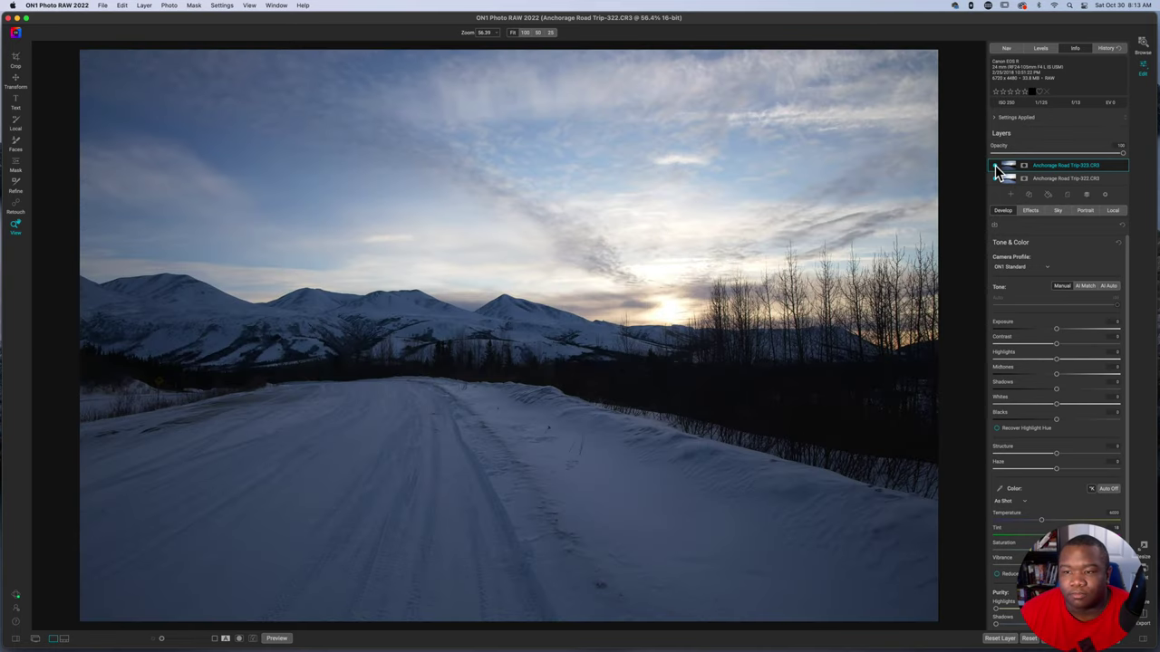
left_click(995, 167)
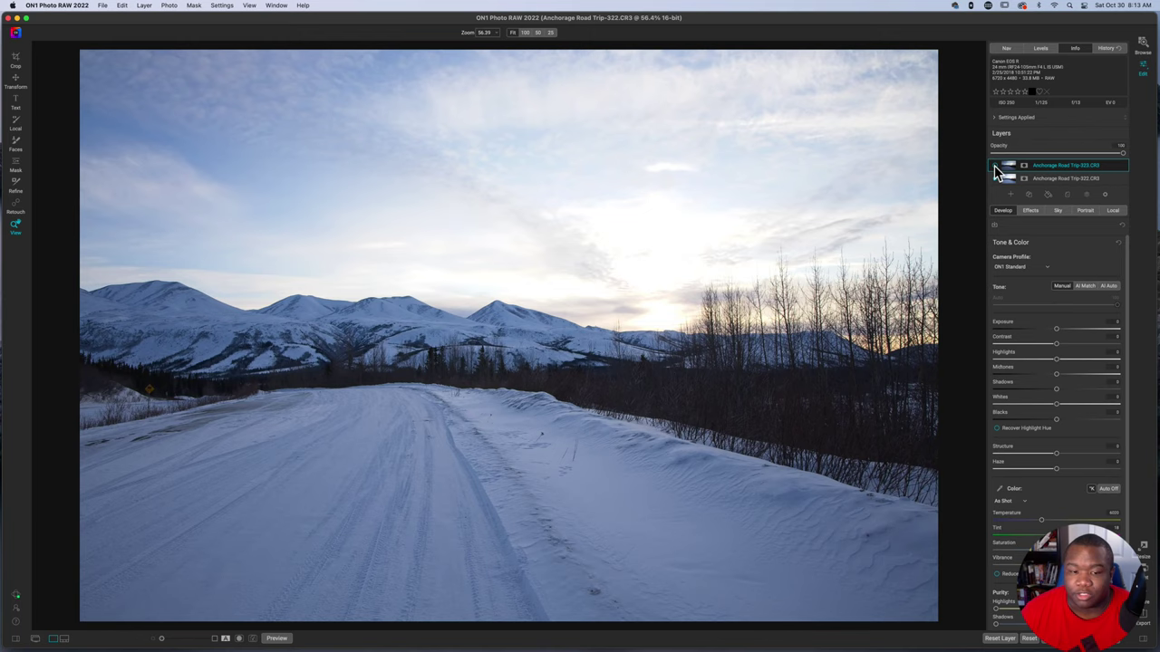
left_click(995, 167)
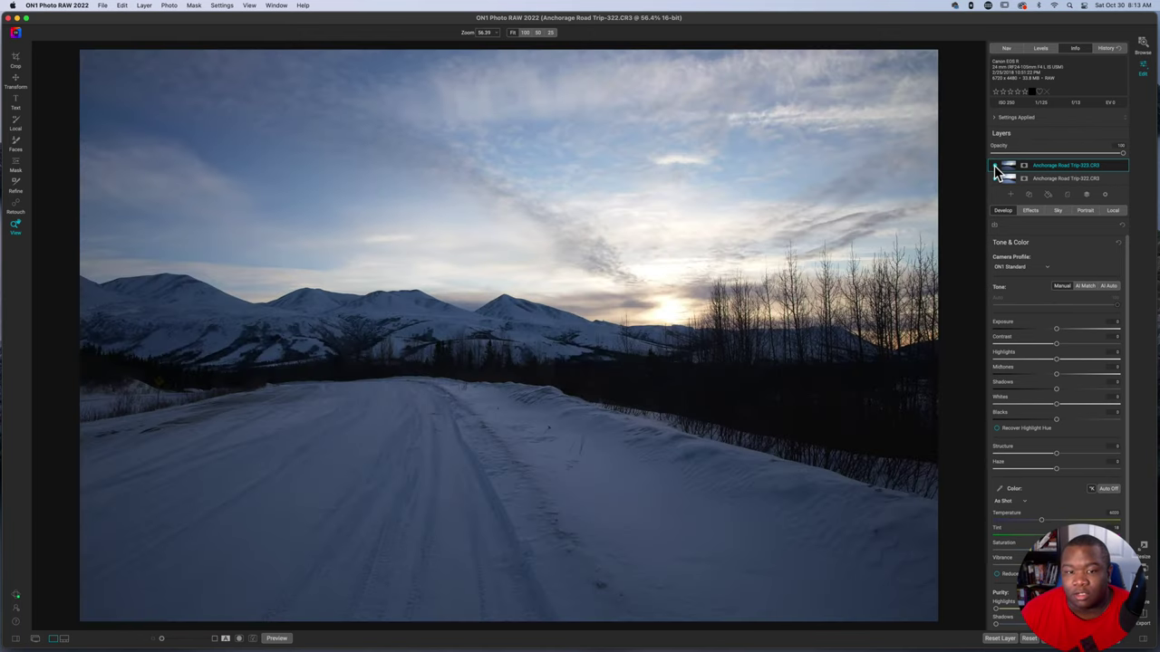
left_click(995, 167)
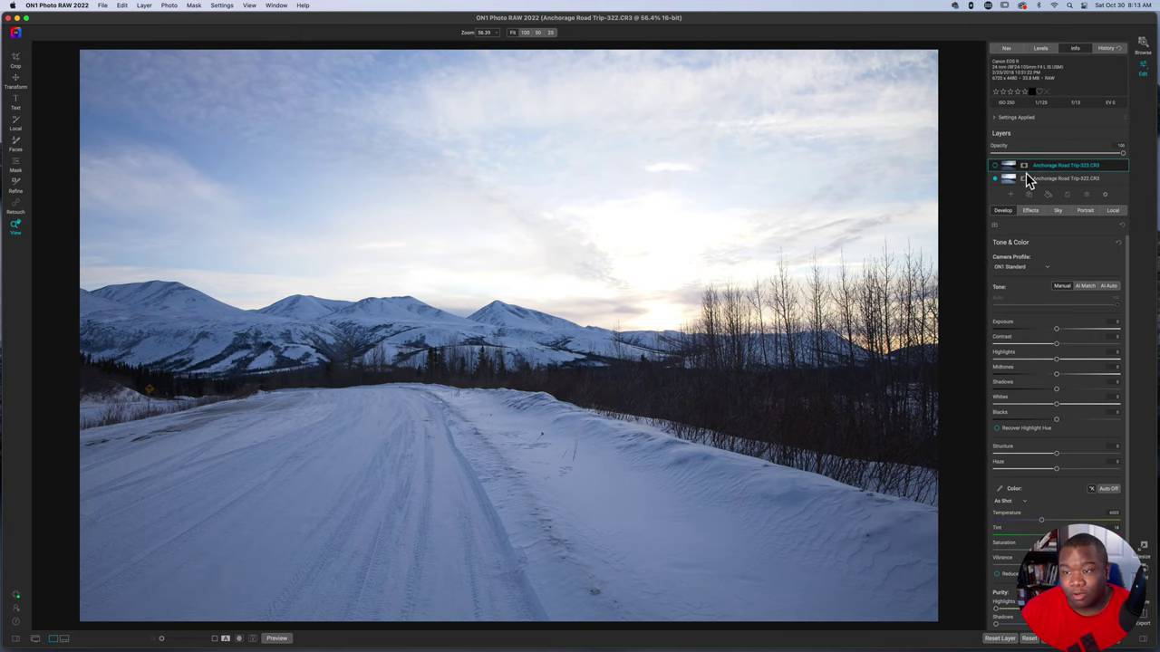
left_click(994, 166)
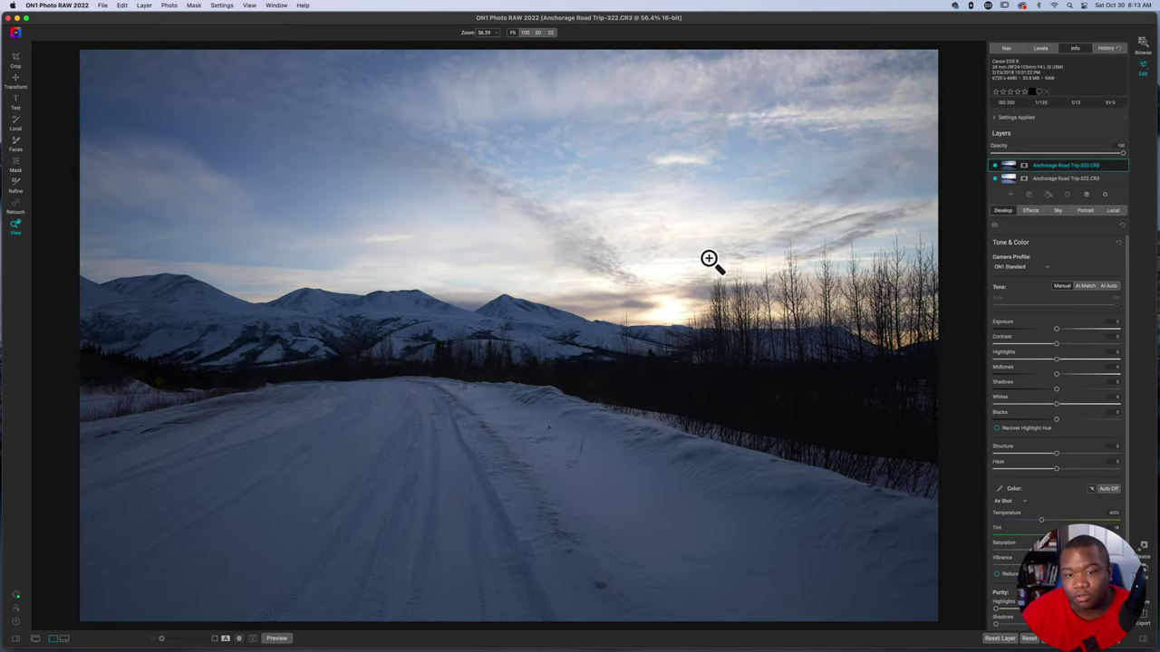
Step: Mask the Anchorage Road Trip-323.CR3 layer with a Linear Bottom gradient whose transition runs across the mountains
left_click(1024, 169)
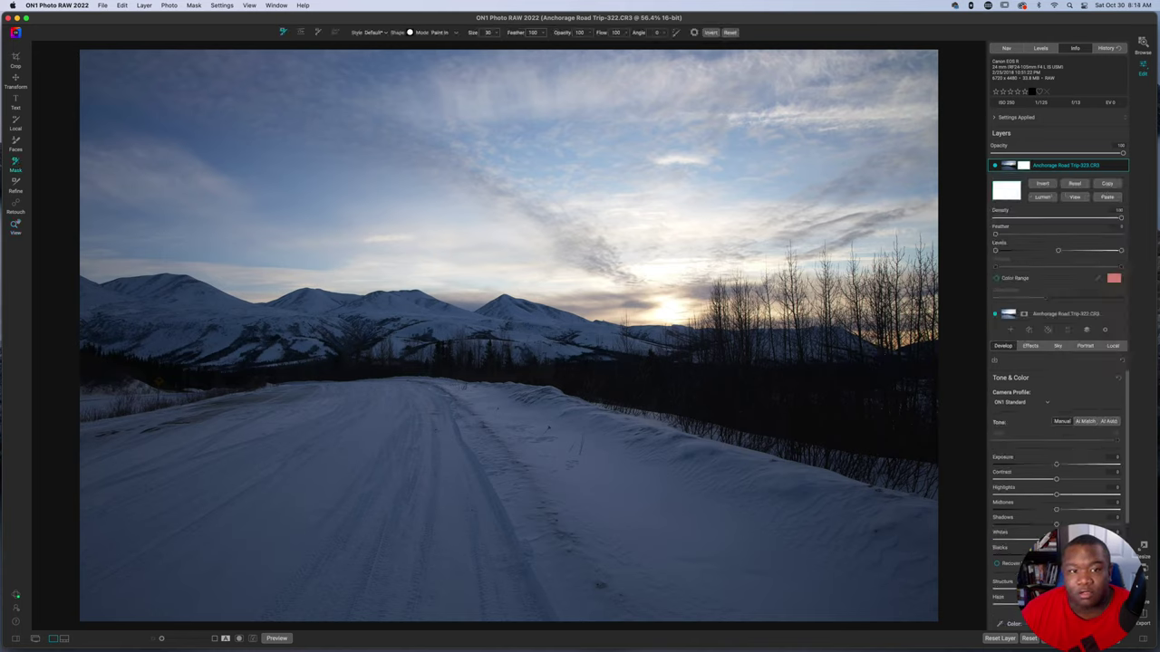
left_click(300, 33)
left_click(419, 33)
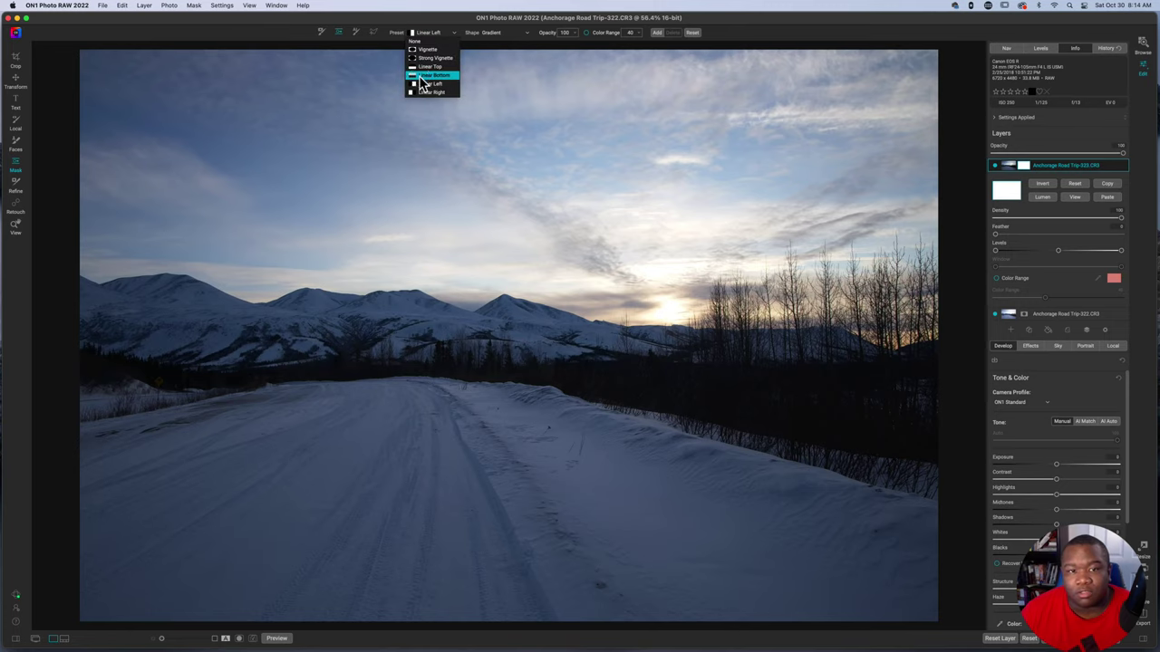
left_click(425, 76)
left_click(508, 320)
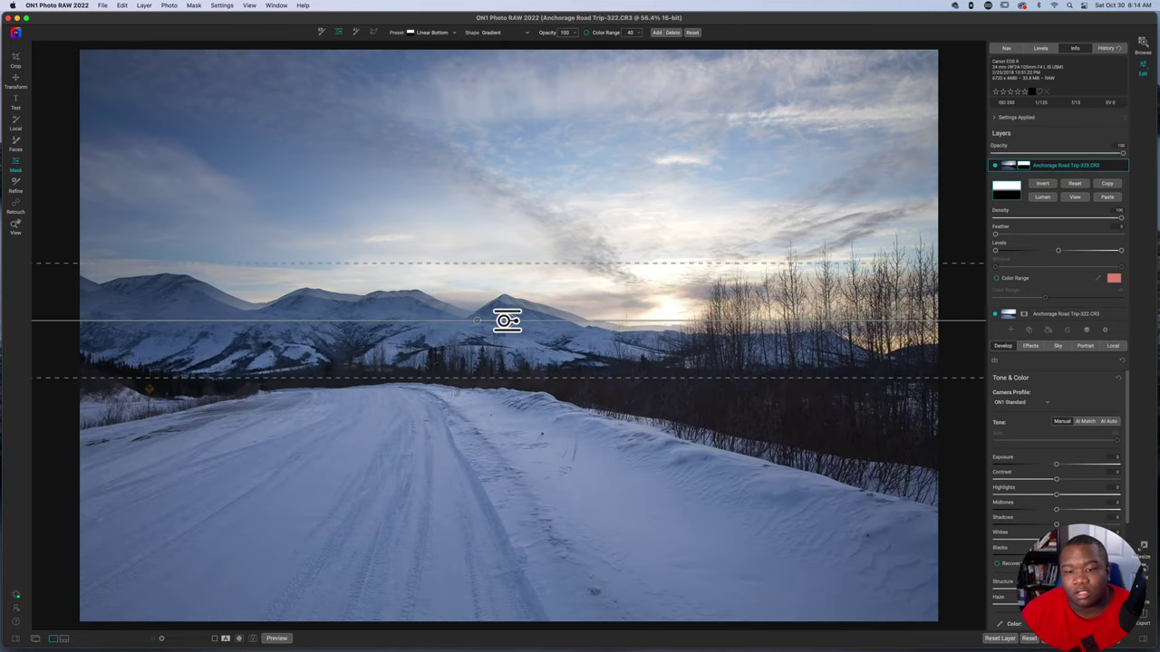
mouse_move(506, 378)
left_mouse_down()
mouse_move(507, 354)
mouse_move(507, 369)
left_mouse_up()
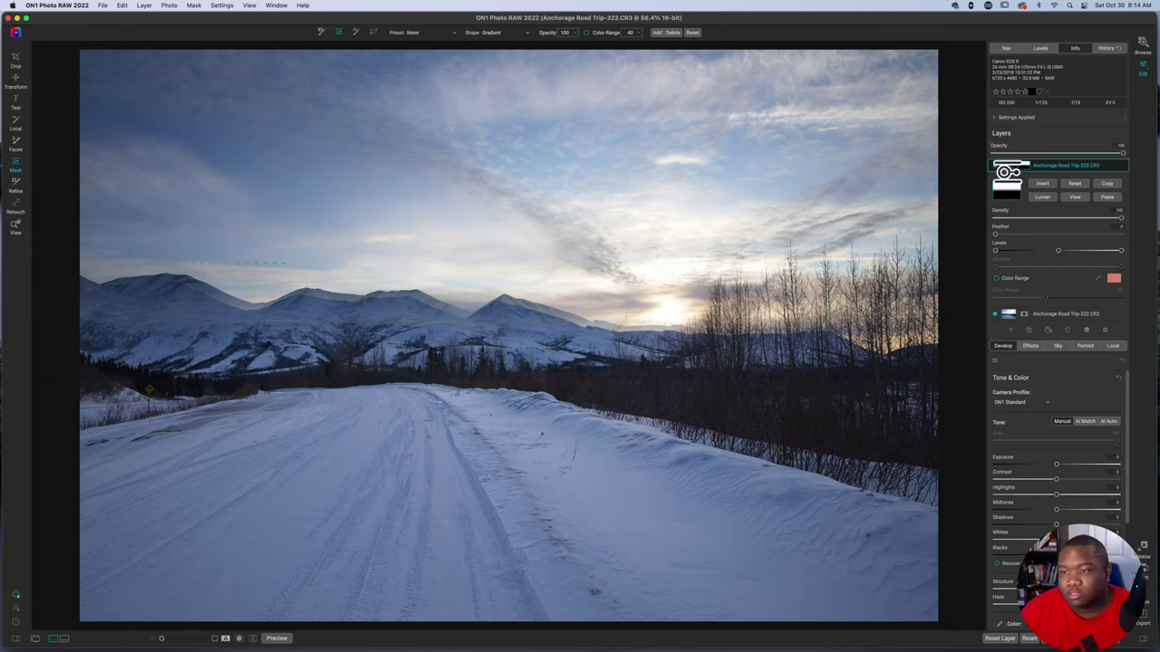
Step: Inspect the alignment of the blended layers along the mountain ridge at 100% zoom
left_click(17, 223)
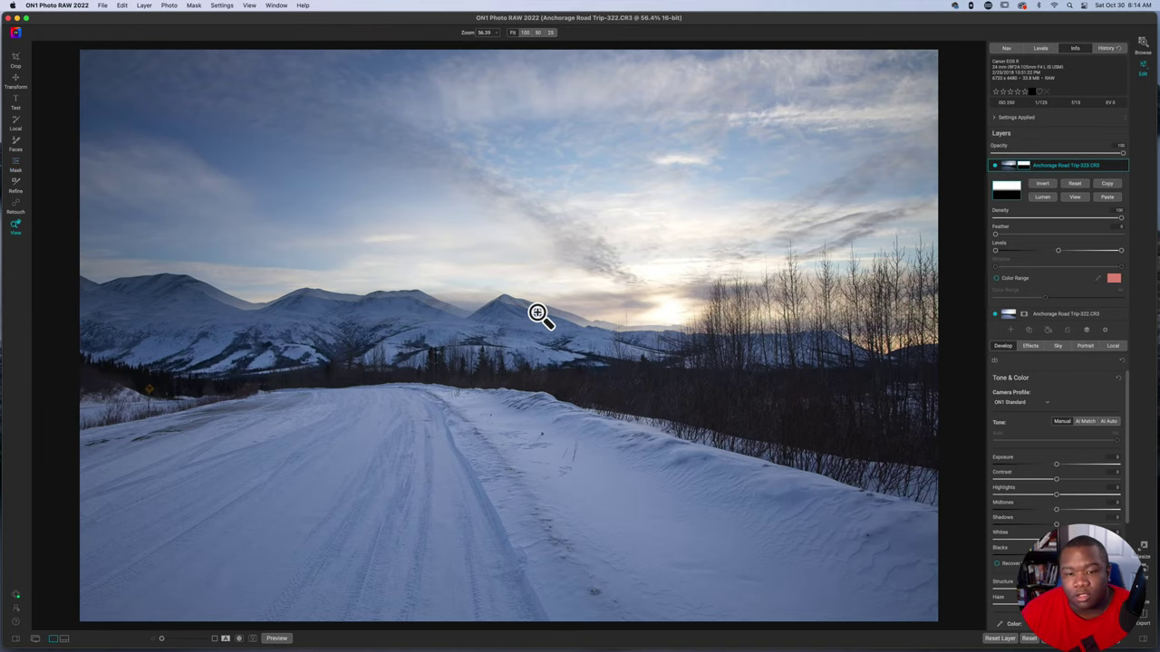
left_click(537, 314)
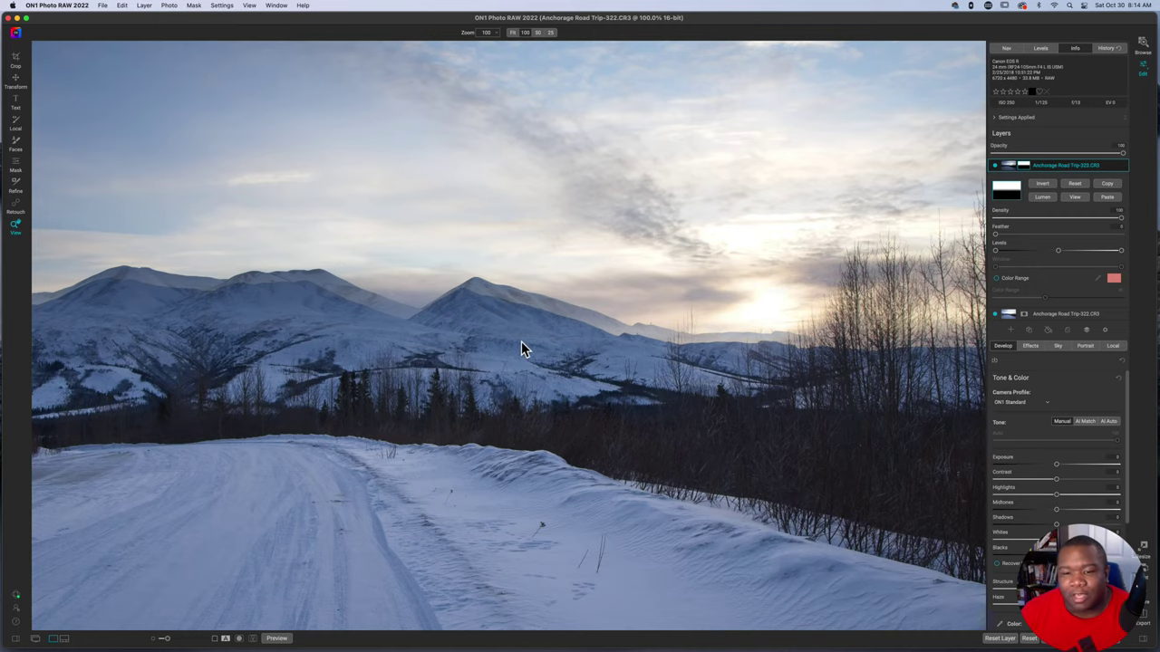
key("super+0")
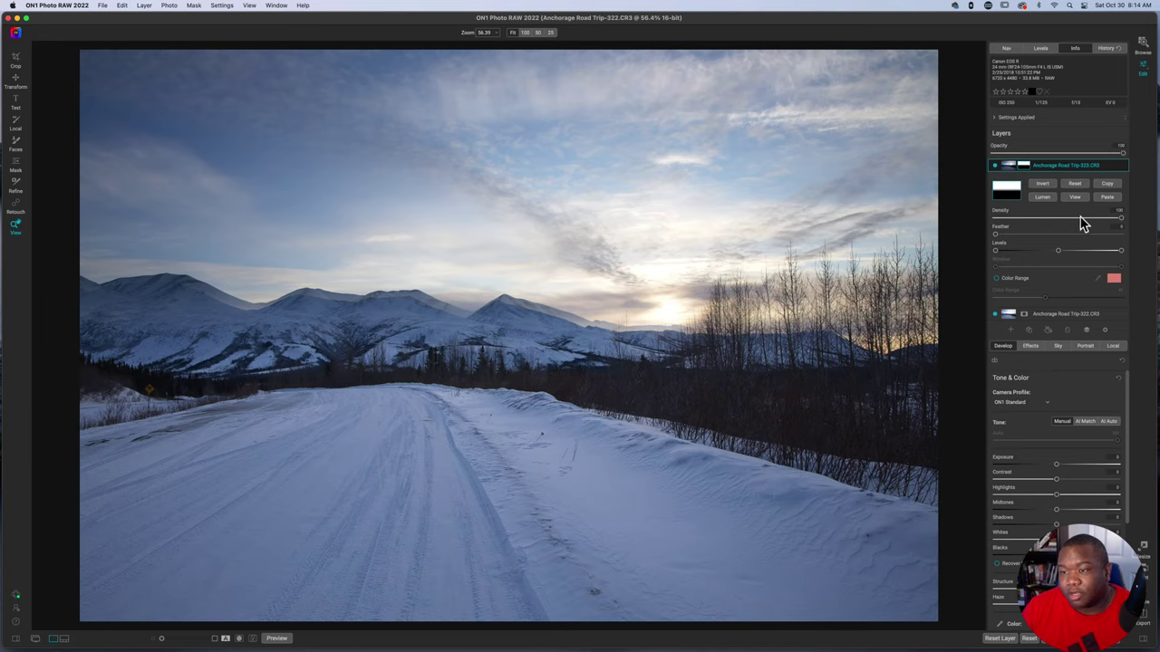
Step: Reset the gradient mask on the Anchorage Road Trip-323.CR3 layer and collapse its mask settings
left_click(1075, 185)
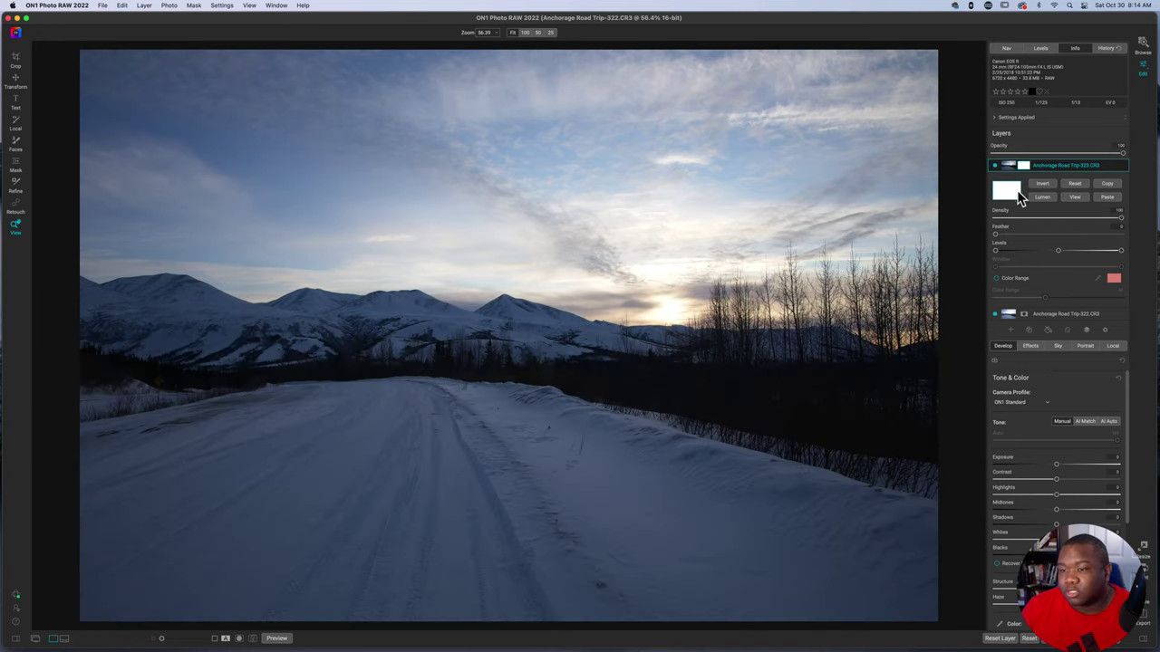
left_click(1023, 165)
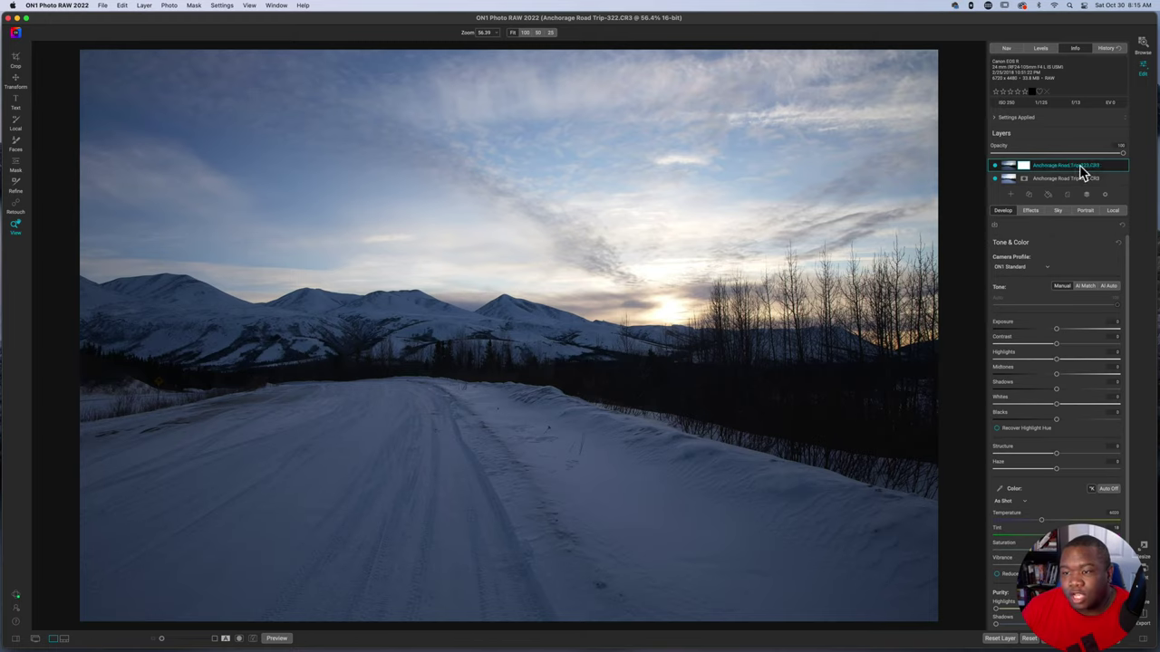
Step: Set the Anchorage Road Trip-323.CR3 layer's blend mode to Difference and move the layer with Transform to align it with the photo beneath
left_click(1105, 195)
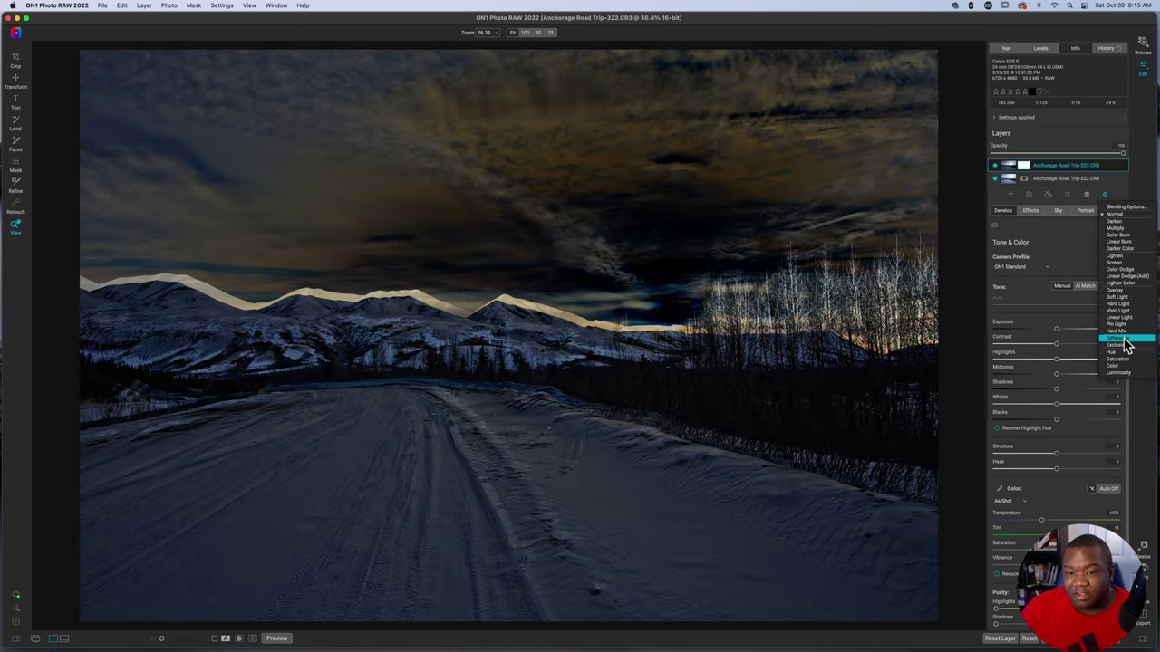
left_click(1122, 339)
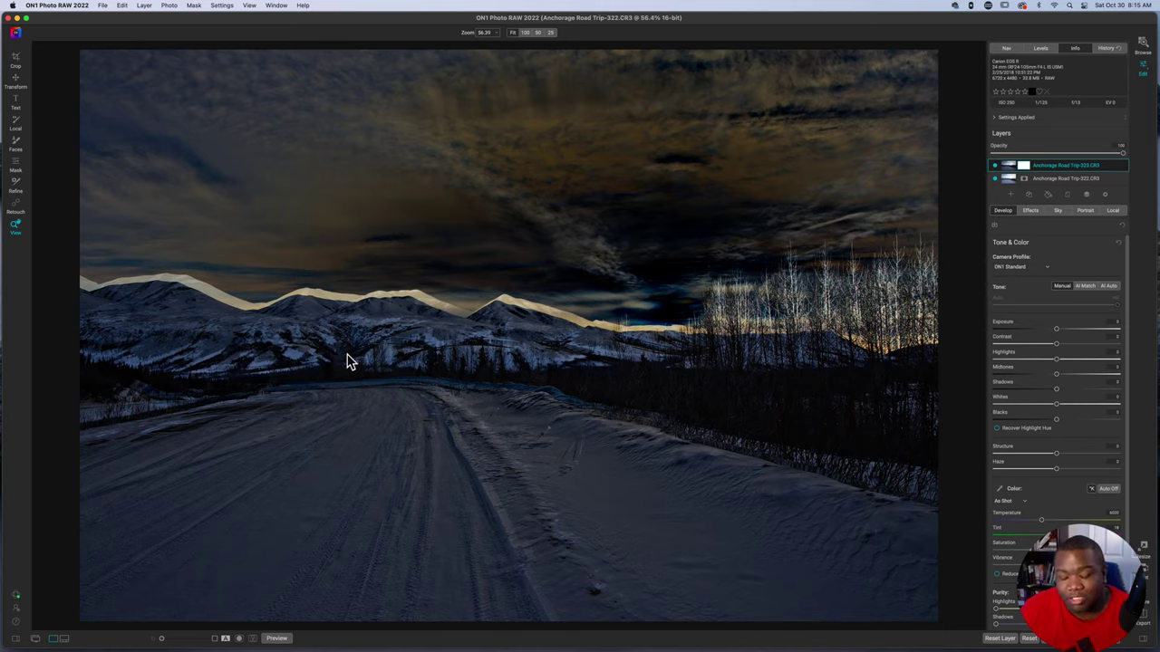
key("v")
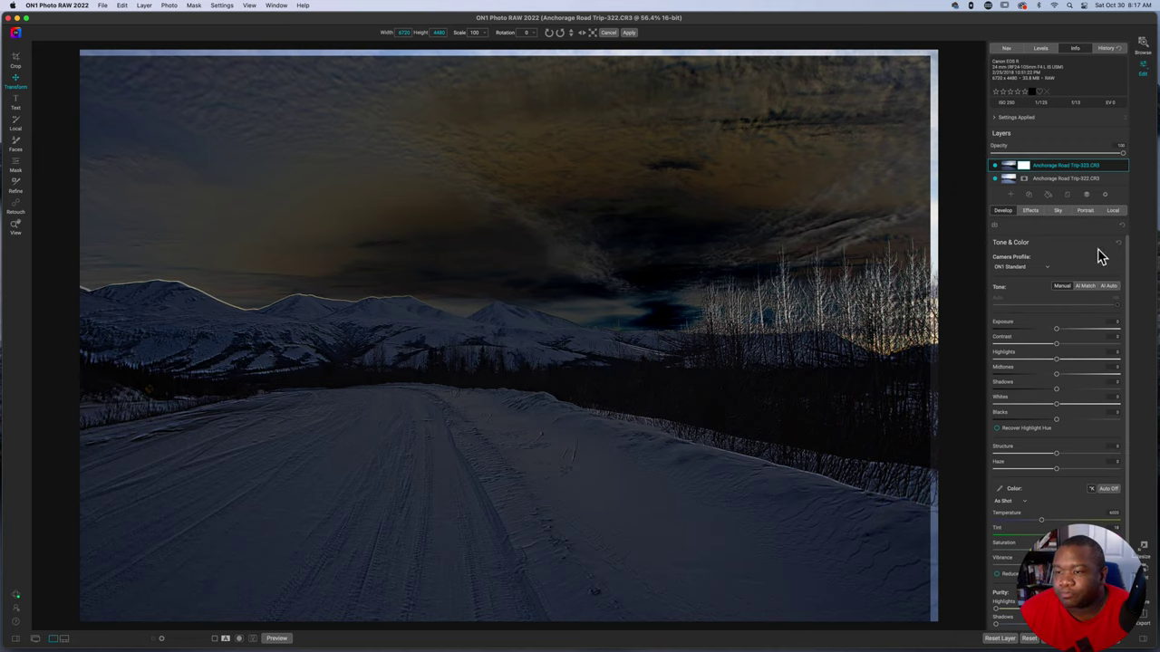
Step: Set the blend mode of the realigned Anchorage Road Trip-323.CR3 layer to Normal
left_click(1108, 197)
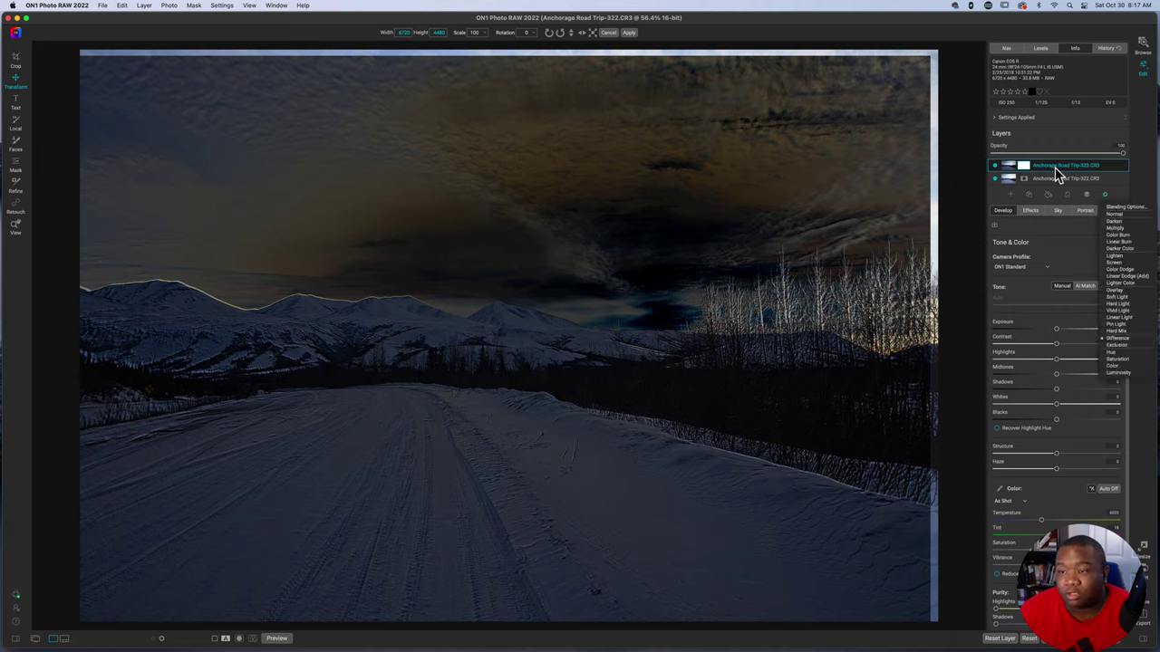
left_click(1107, 197)
left_click(1107, 197)
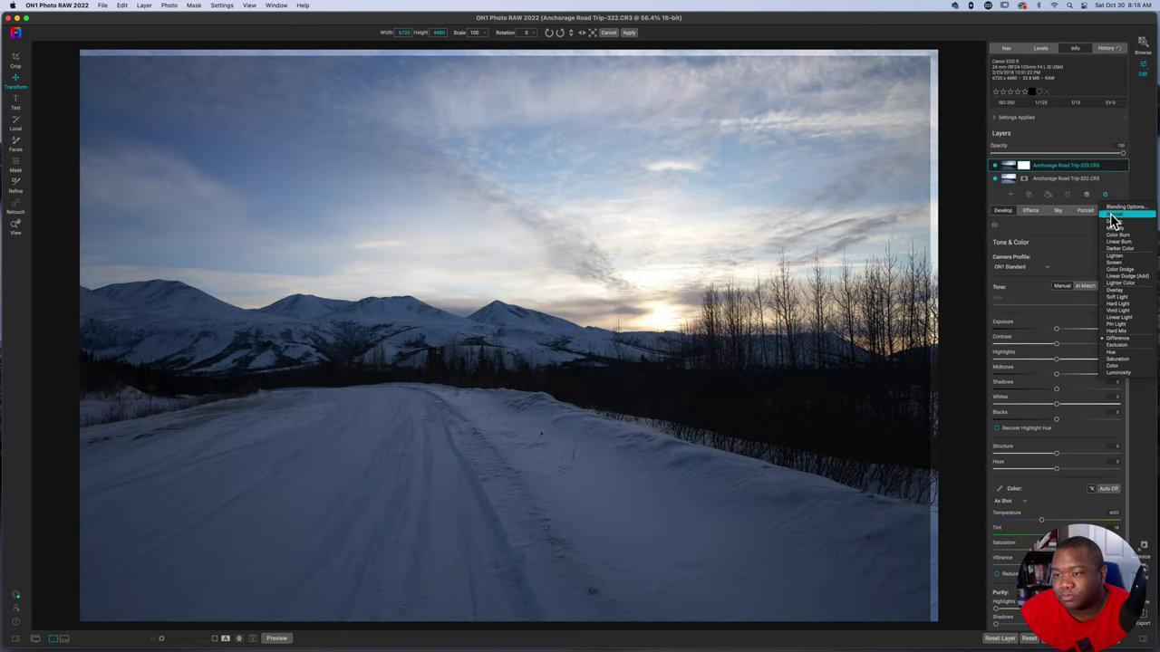
Step: Rename the Anchorage Road Trip-323.CR3 layer as Sky Layer
left_click(1064, 179)
double_click(1061, 172)
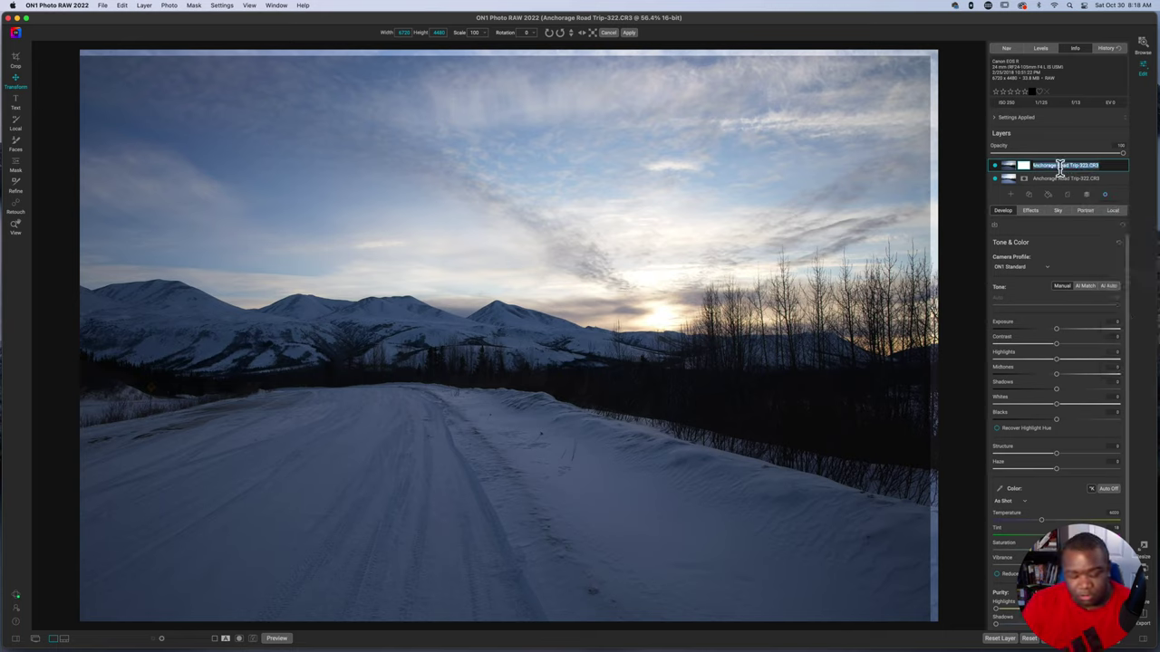
type("B")
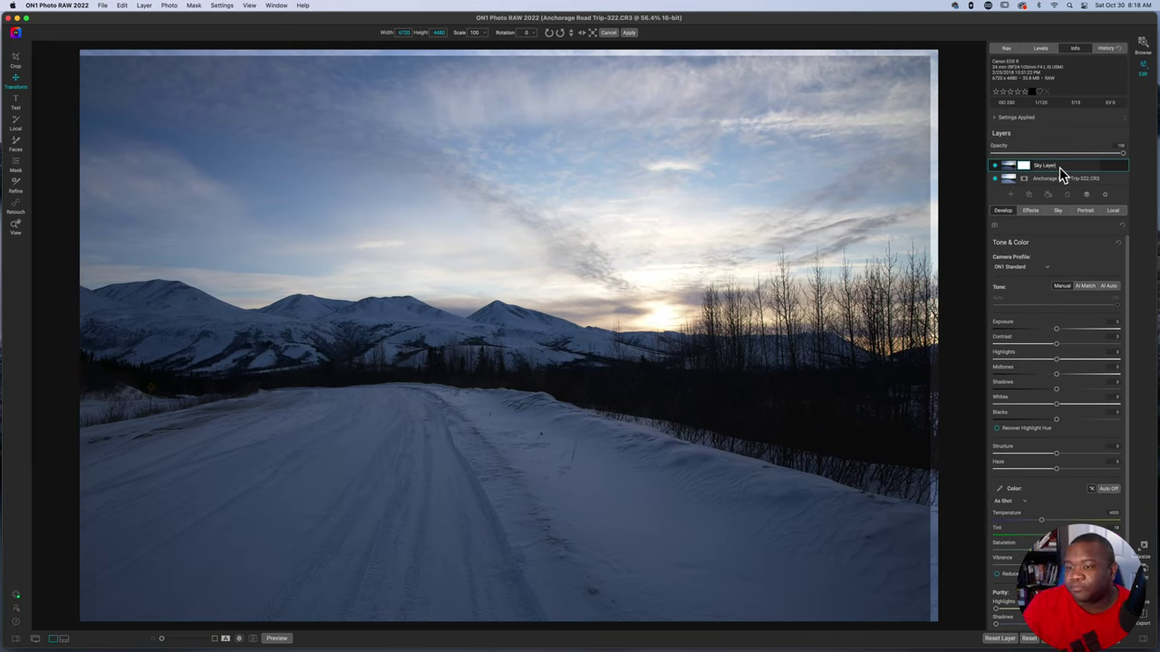
key("Return")
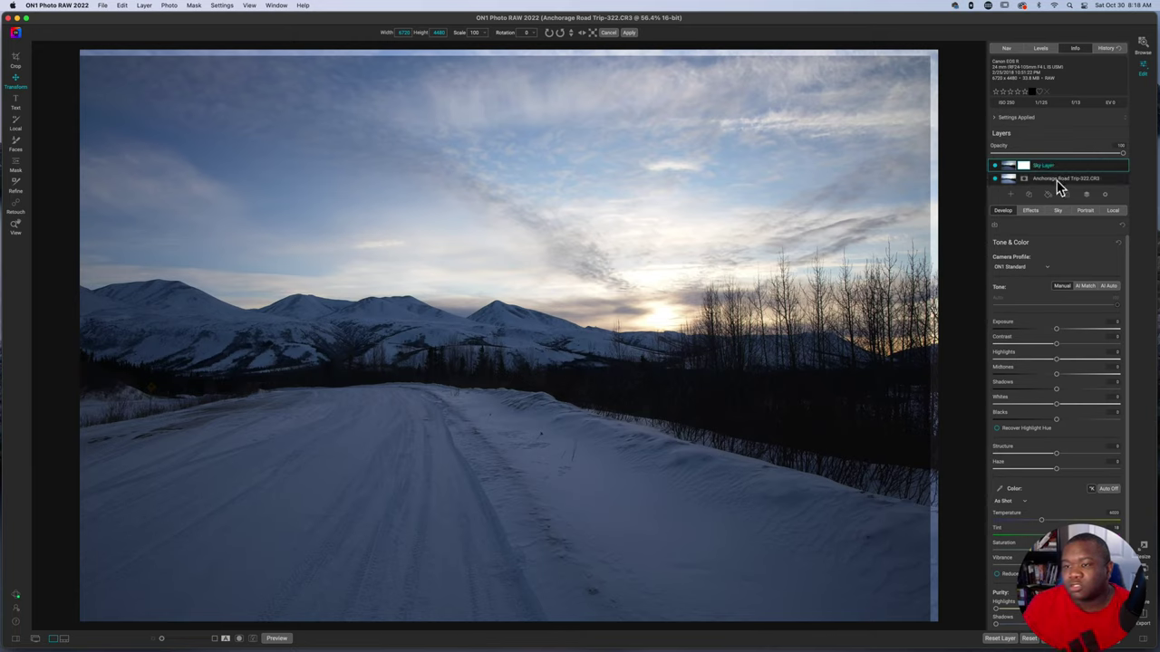
Step: Rename the Anchorage Road Trip-322.CR3 layer as Base layer
left_click(1058, 180)
double_click(1058, 179)
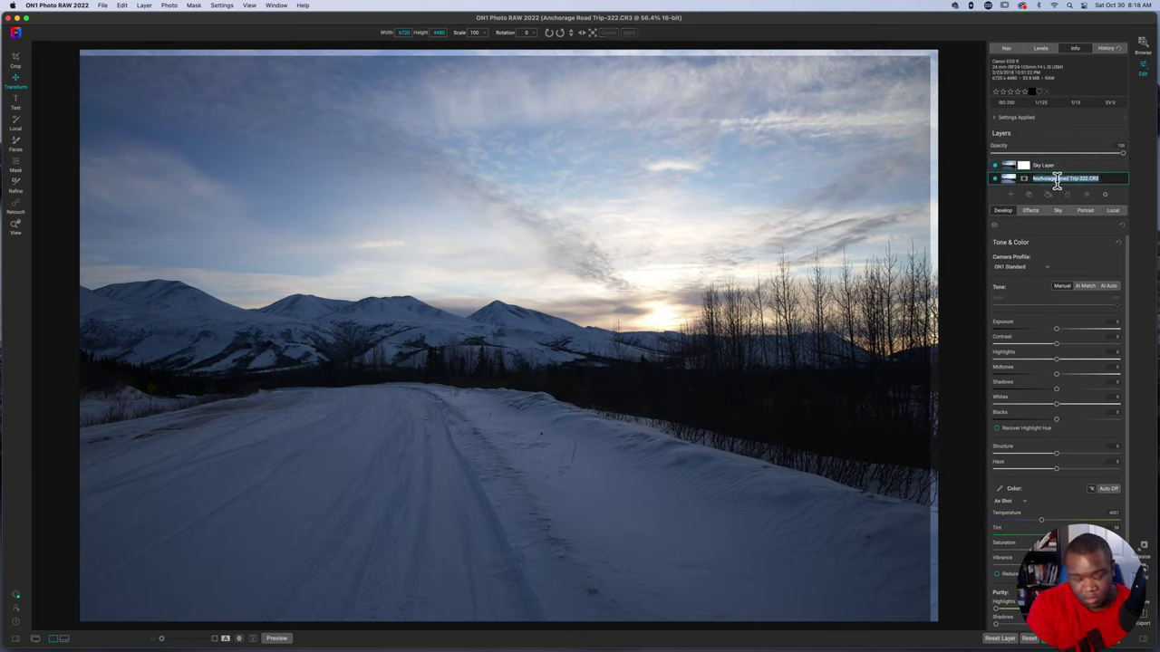
type("Base")
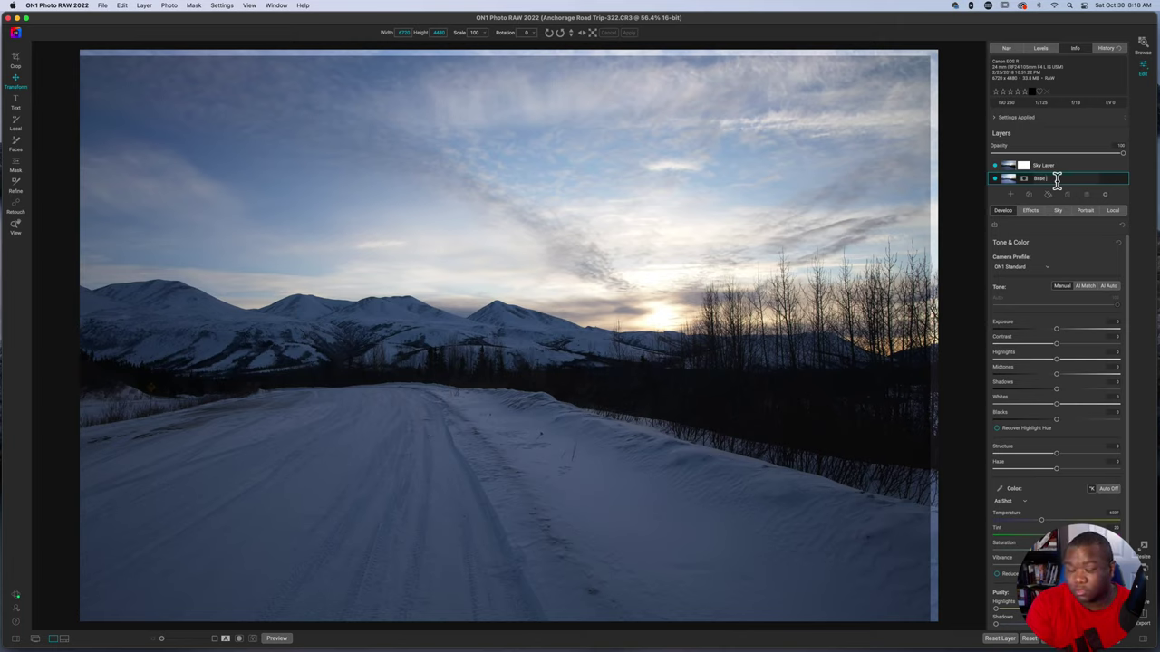
type(" Lay")
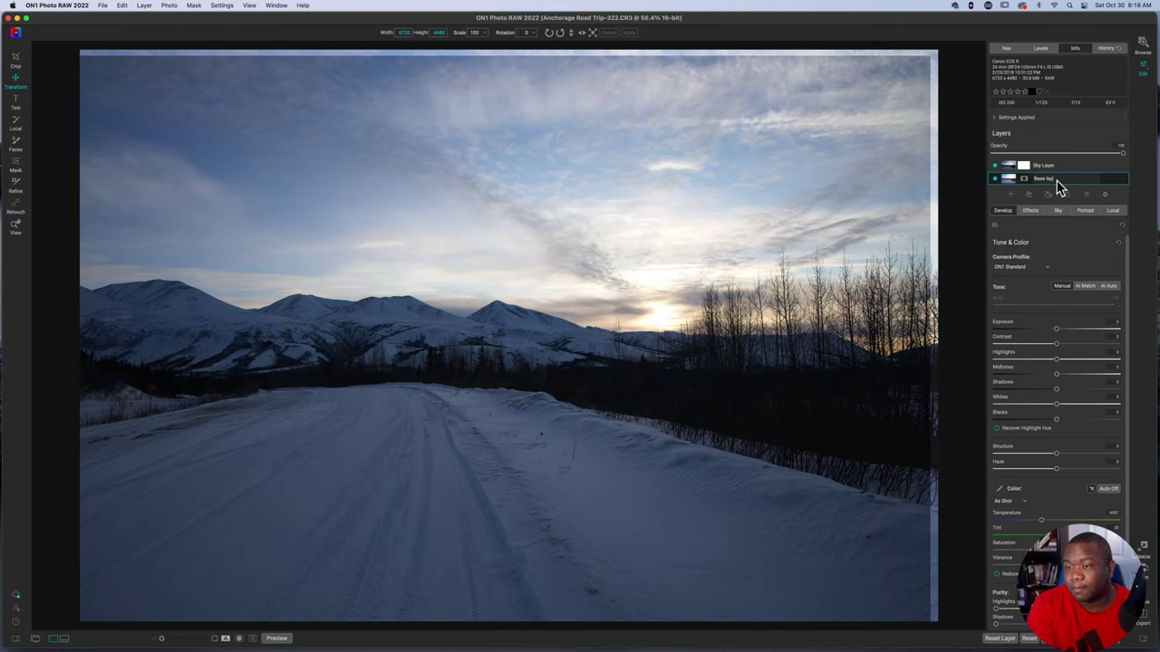
type("er")
key("Return")
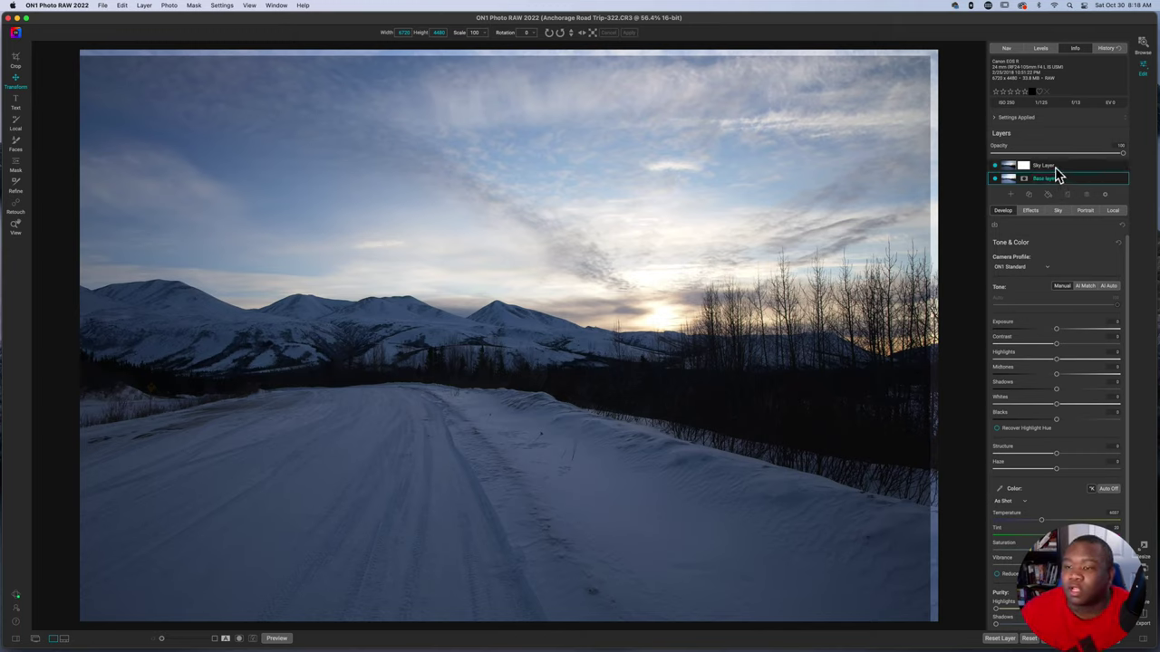
Step: Invert the Sky Layer's mask and place a Linear Bottom gradient mask along the base of the mountains
left_click(1056, 166)
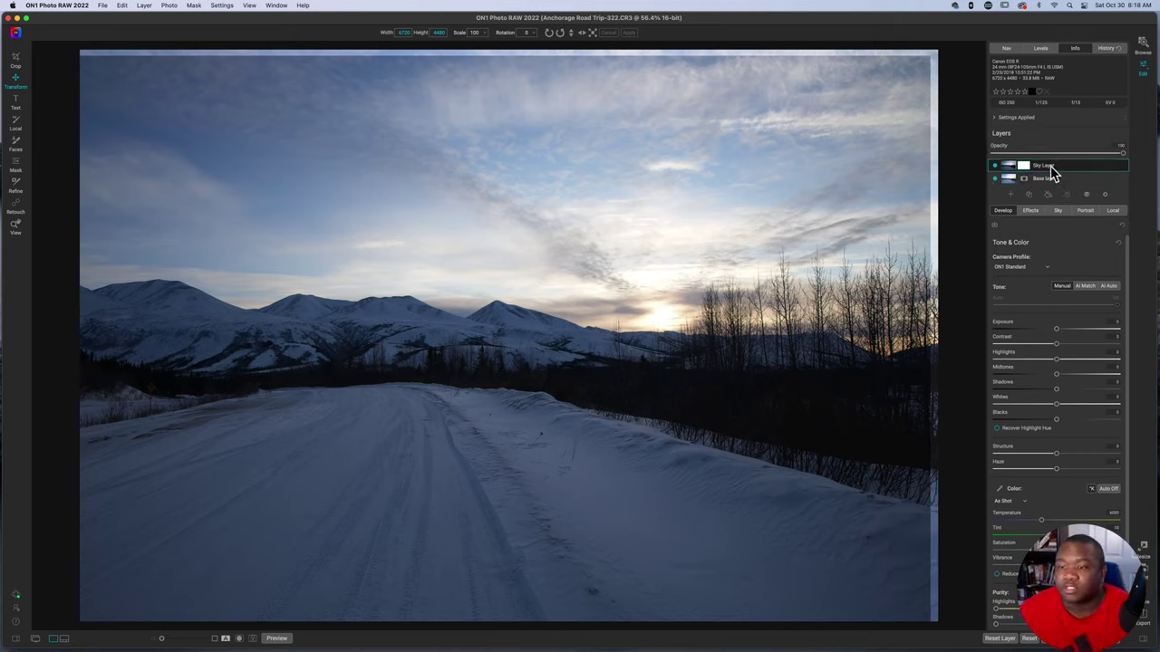
left_click(1025, 167)
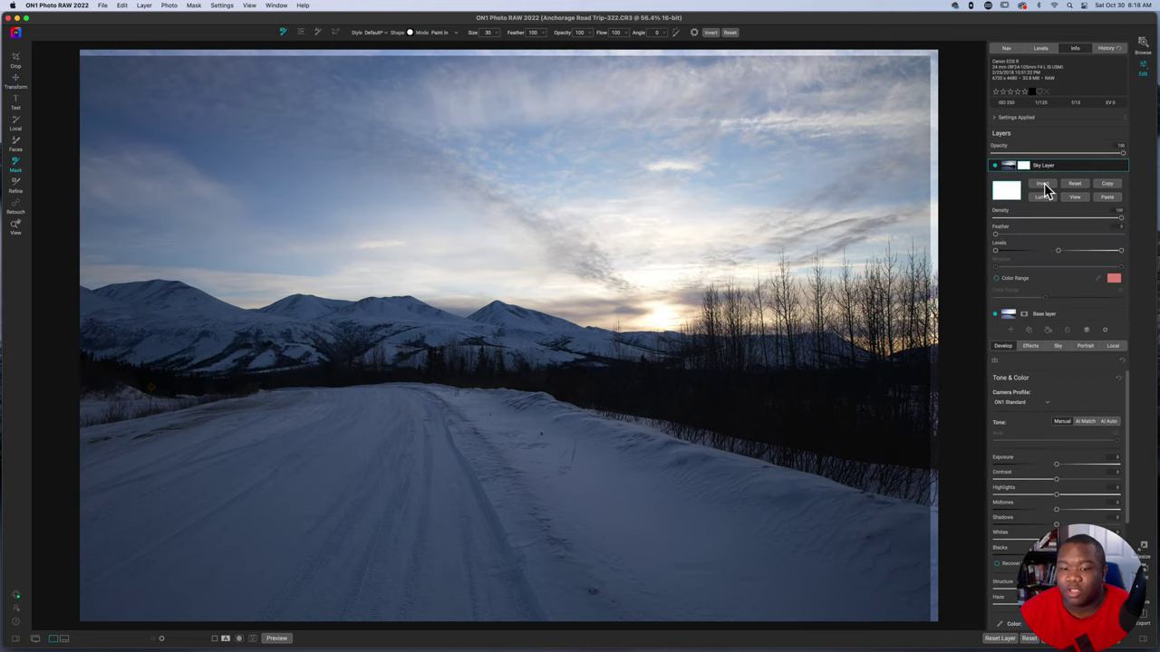
left_click(1043, 184)
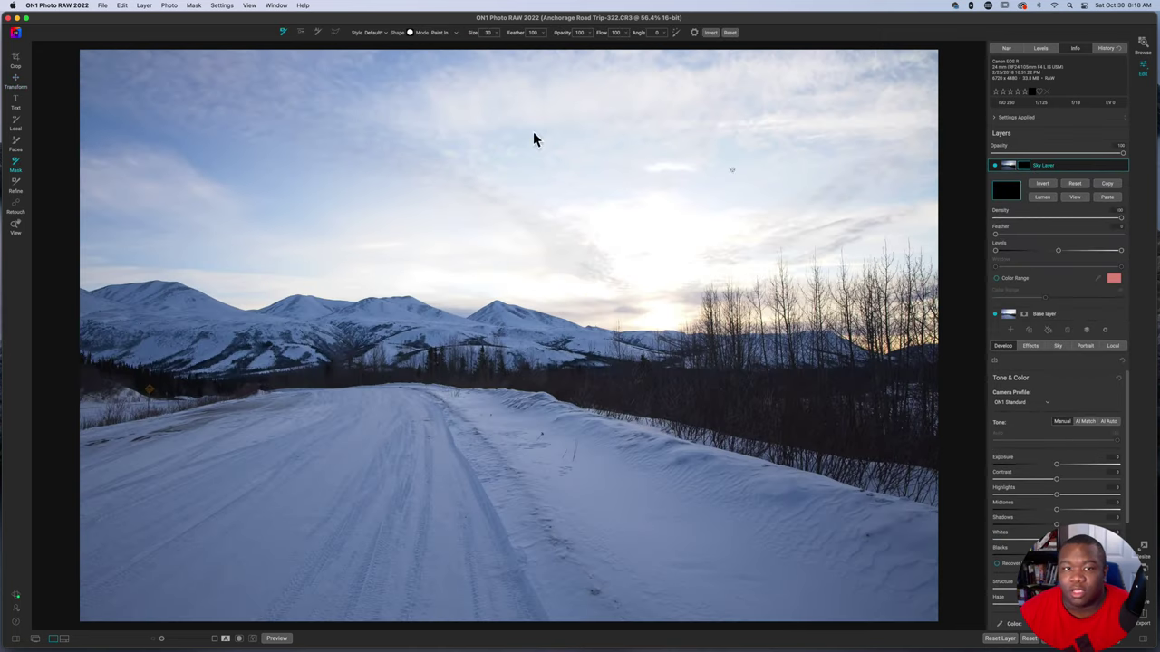
left_click(305, 34)
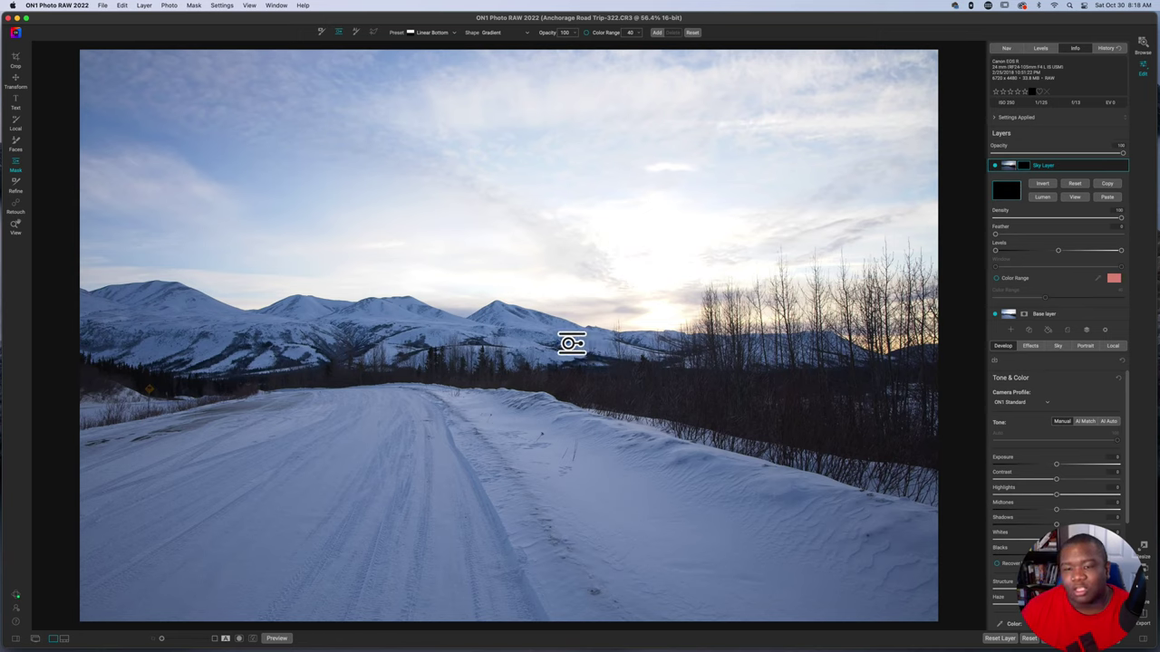
left_click(571, 342)
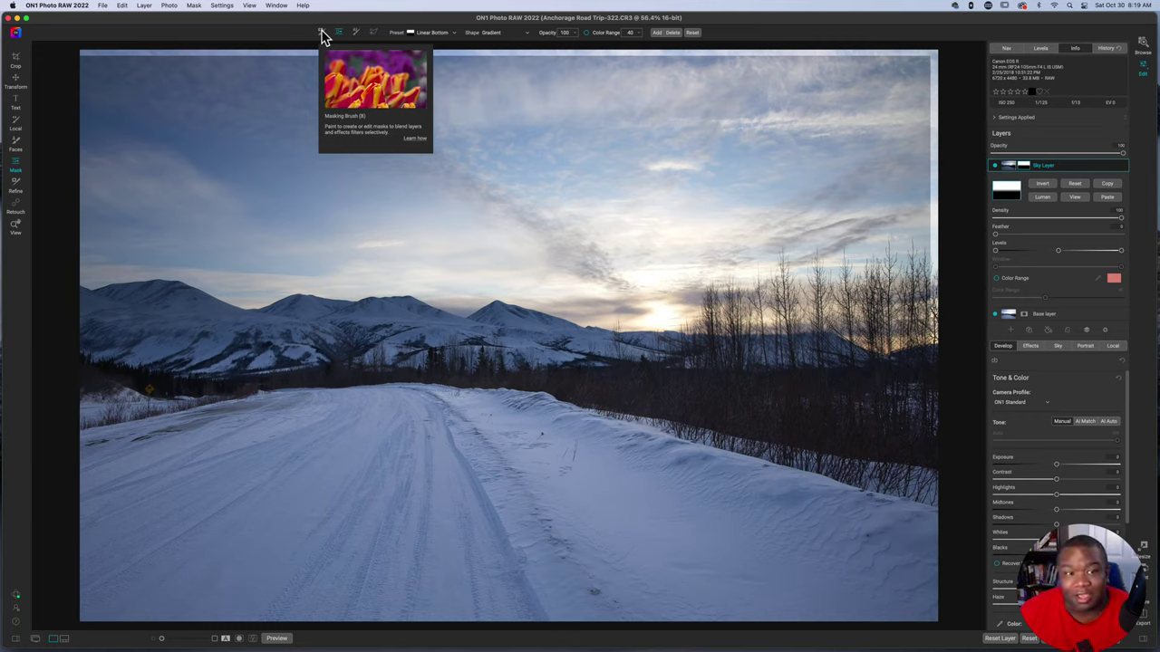
Step: Switch to the Masking Brush and enlarge its size to 250
left_click(322, 34)
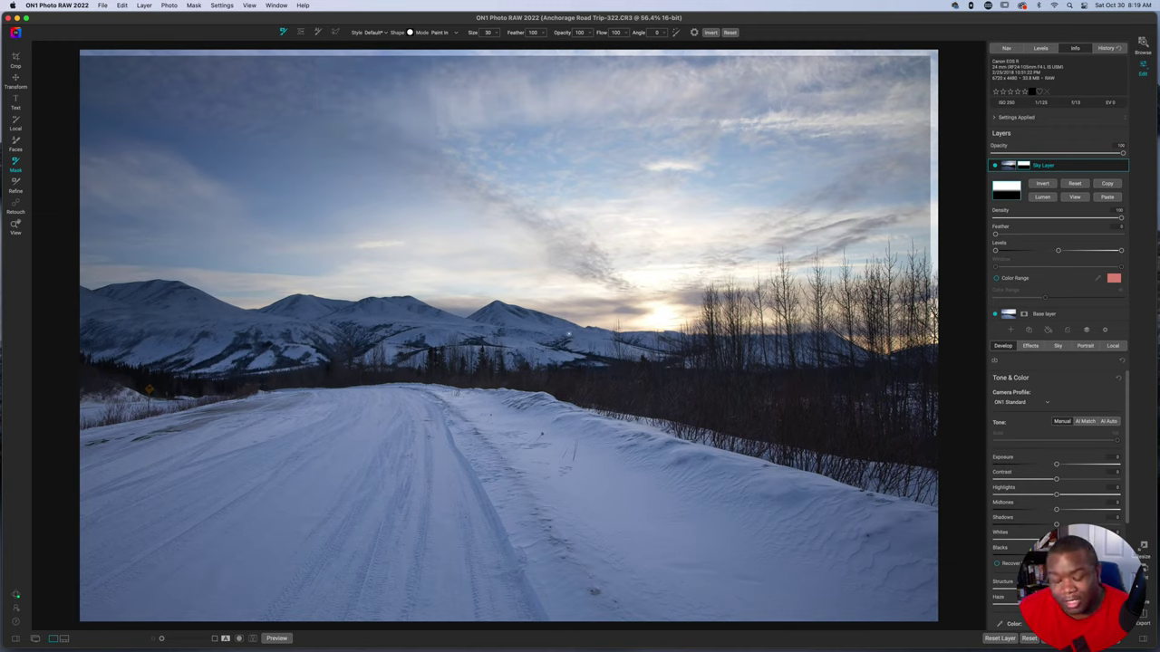
key("bracketright")
key("bracketright")
key("bracketright")
key("bracketright")
key("bracketright")
key("bracketright")
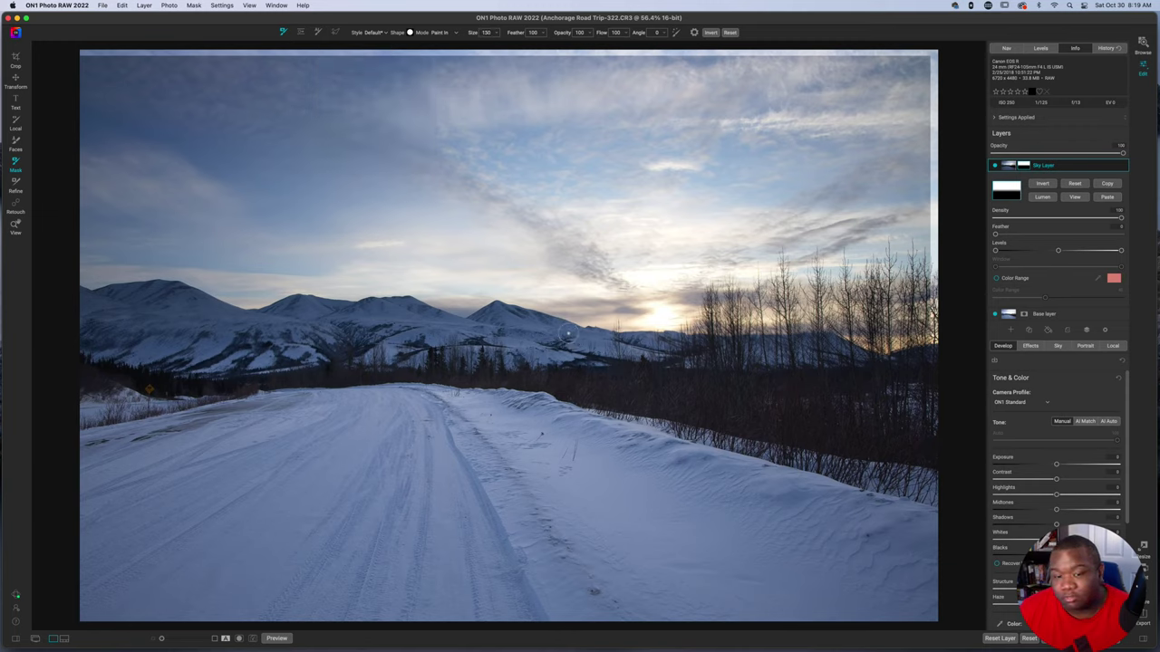
key("bracketright")
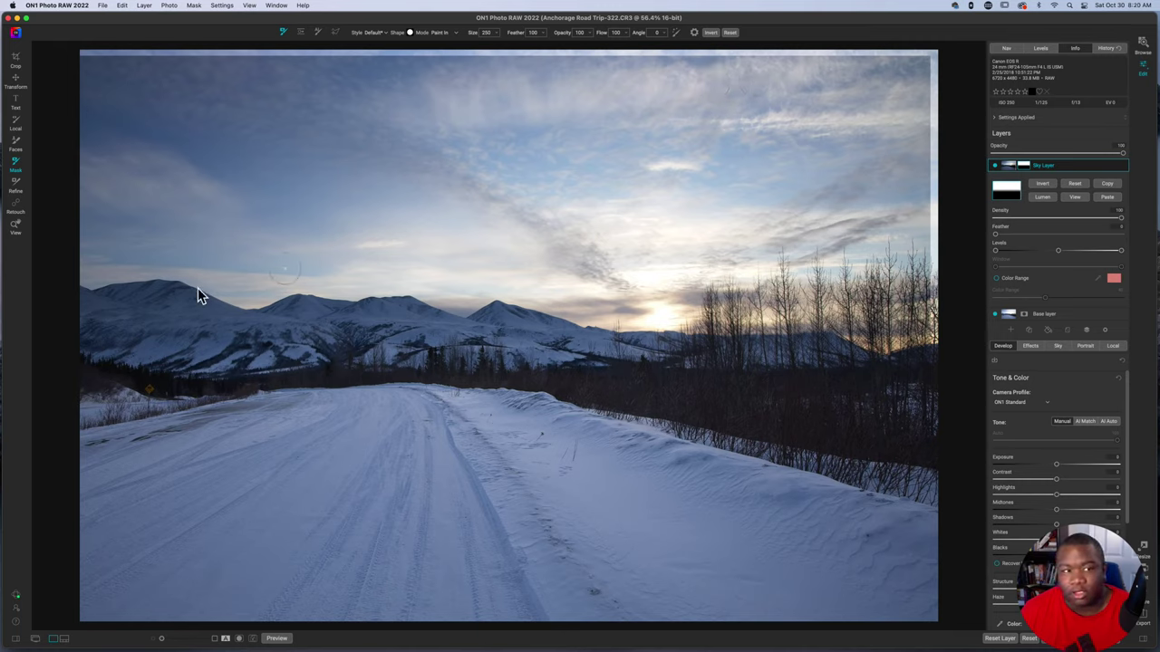
Step: Crop the photo at its original ratio to trim the misaligned edge strips, and collapse the Sky Layer's mask settings
left_click(16, 60)
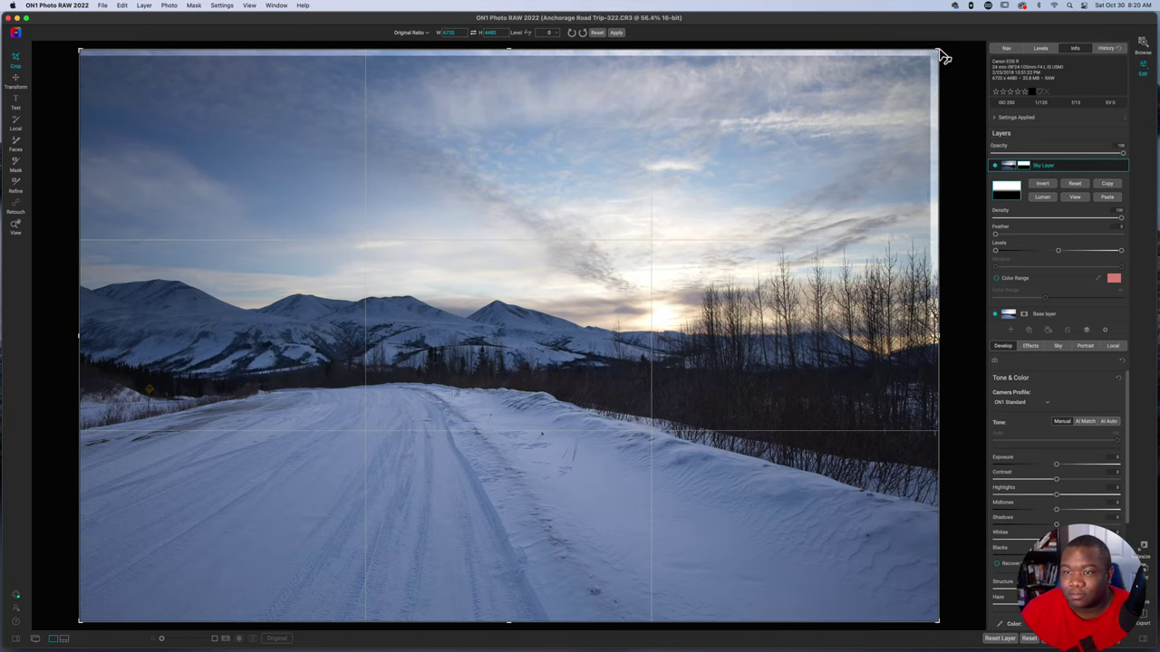
left_click_drag(942, 56, 931, 60)
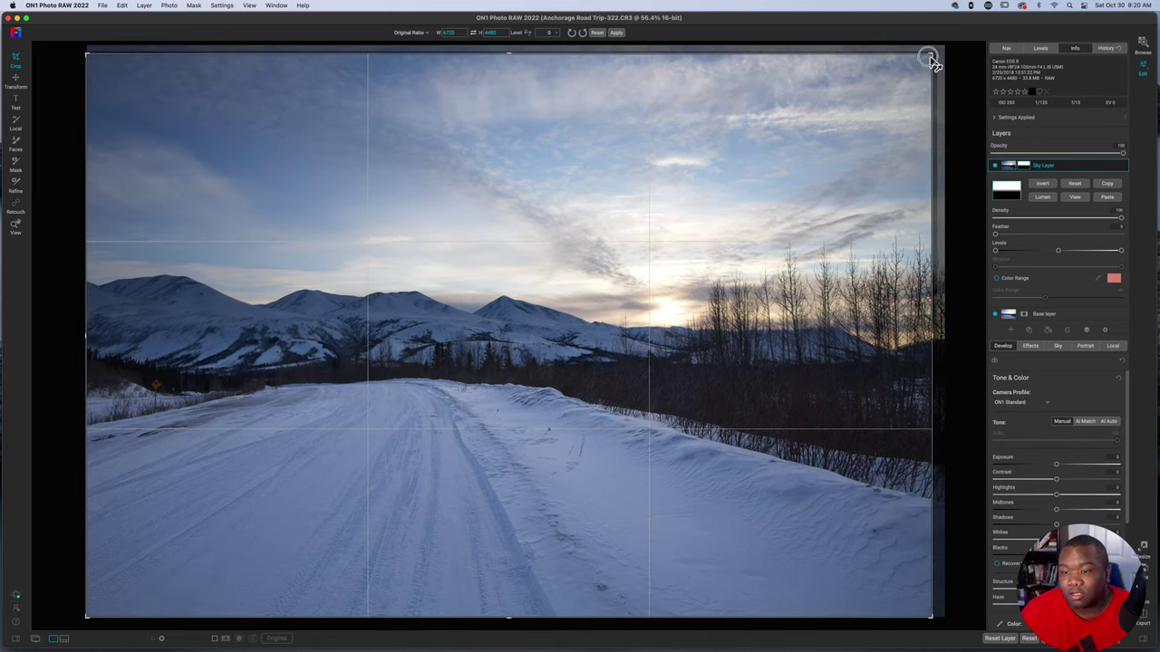
left_click(615, 33)
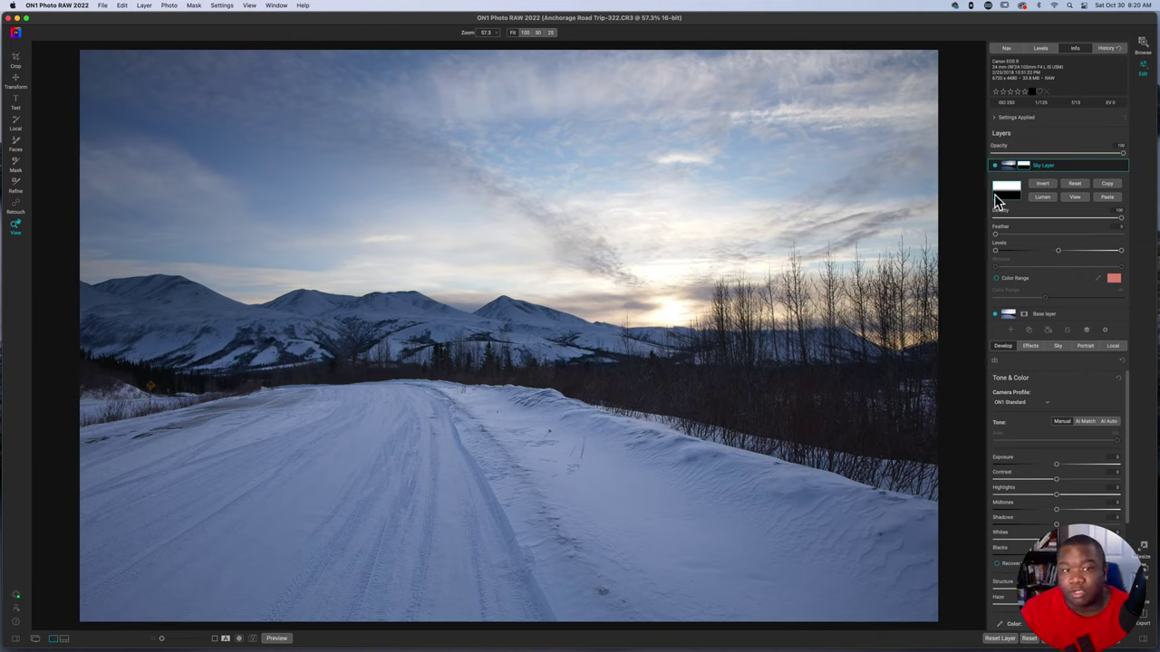
key("b")
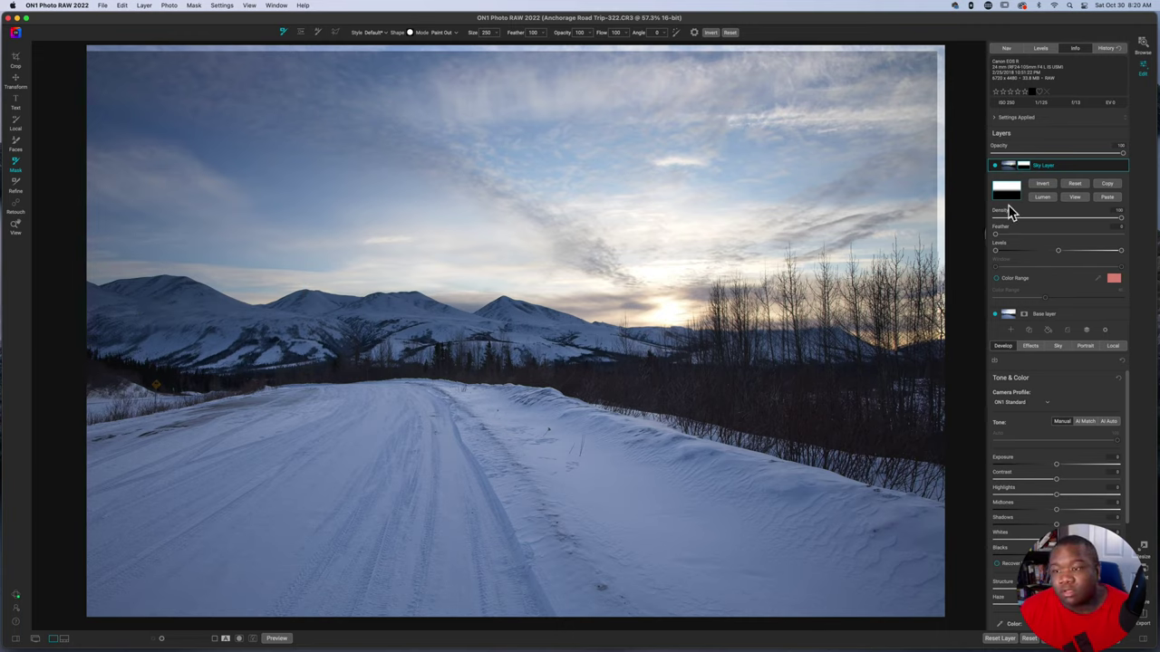
left_click(1073, 168)
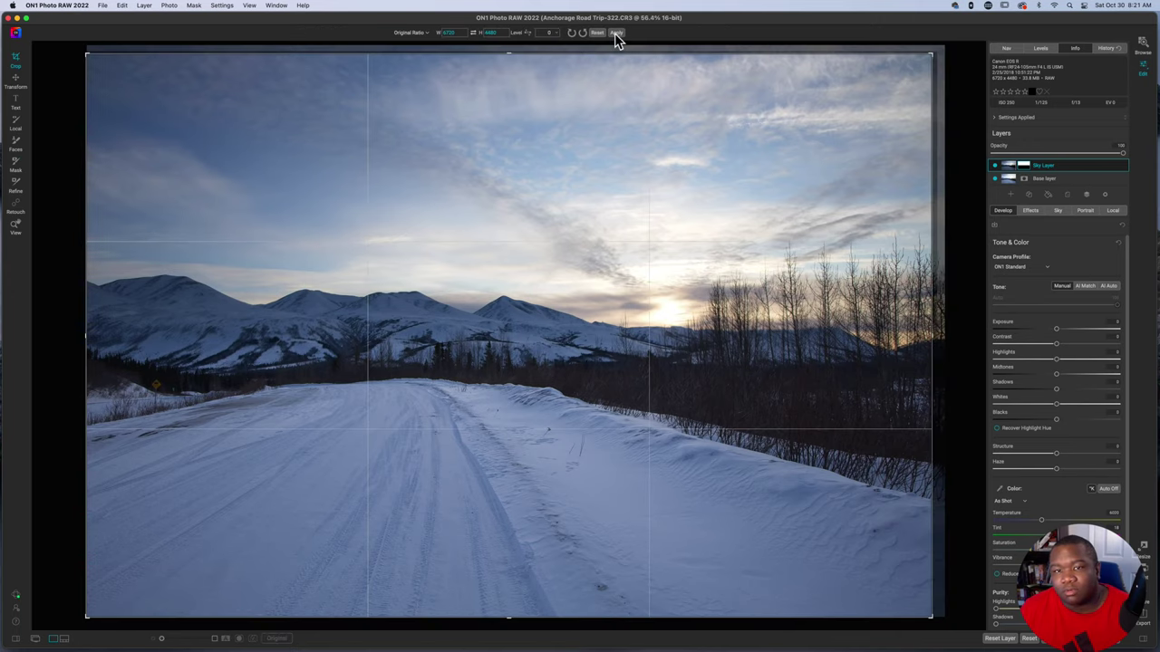
left_click(616, 33)
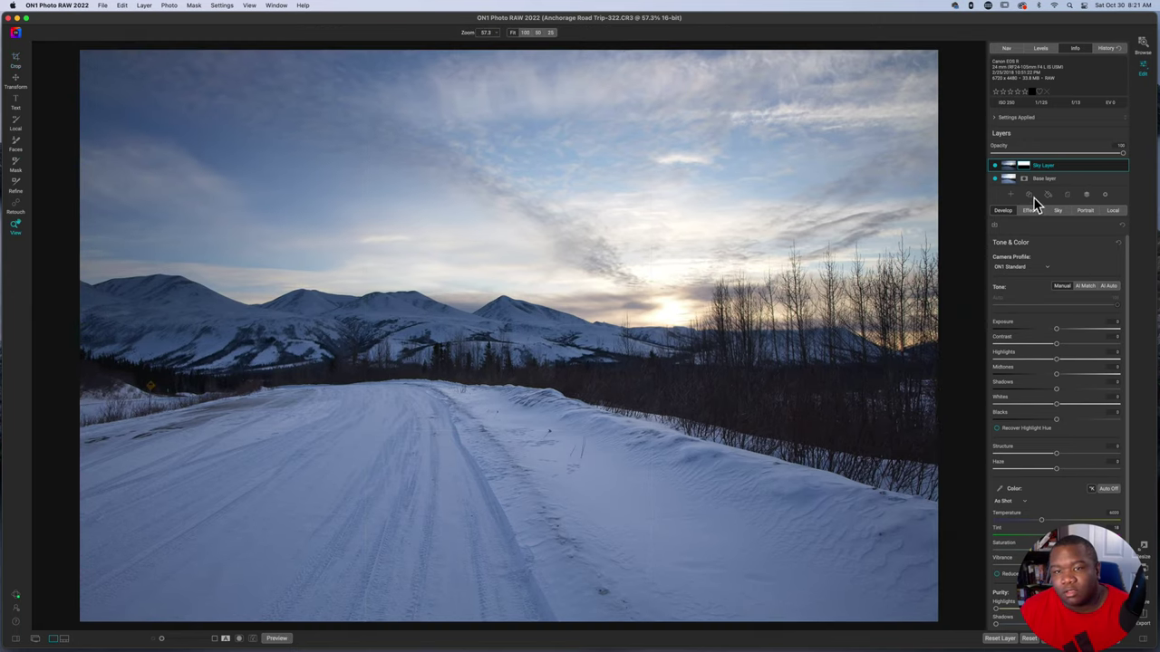
Step: Paint out the Sky Layer's mask over the snowy mountain slopes with the Masking Brush
left_click(15, 164)
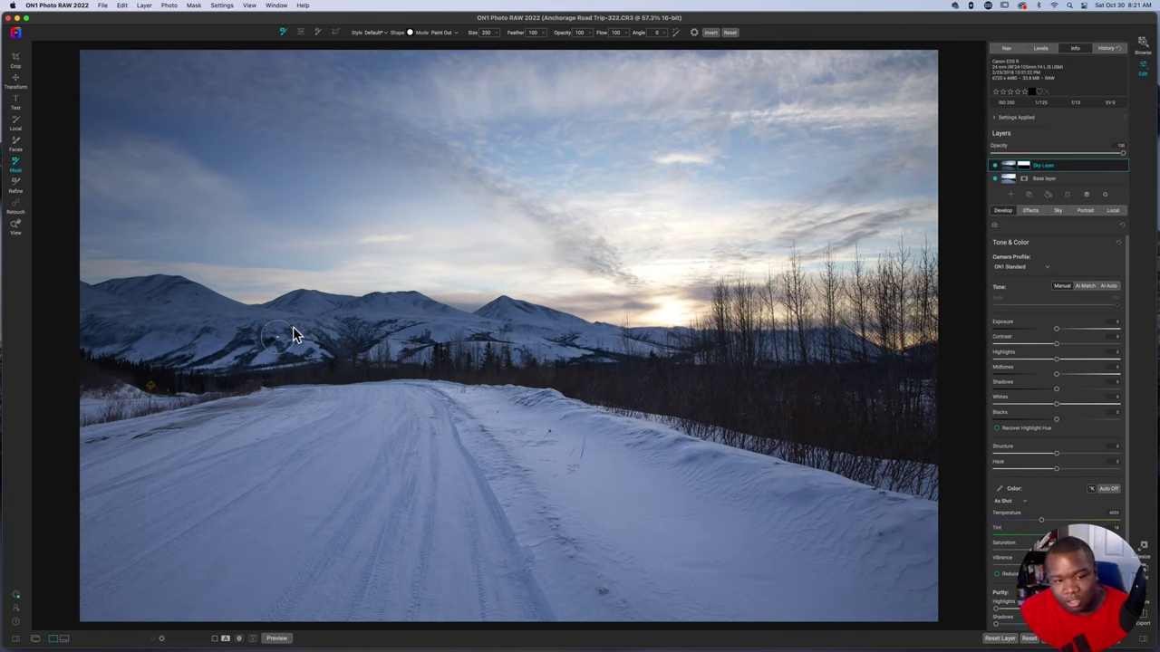
mouse_move(303, 318)
left_mouse_down()
mouse_move(229, 328)
mouse_move(161, 297)
mouse_move(75, 303)
mouse_move(105, 328)
mouse_move(167, 323)
mouse_move(213, 340)
mouse_move(78, 336)
mouse_move(124, 353)
mouse_move(348, 330)
mouse_move(403, 339)
mouse_move(283, 353)
mouse_move(414, 337)
mouse_move(680, 349)
mouse_move(603, 354)
mouse_move(507, 323)
mouse_move(461, 336)
mouse_move(404, 317)
mouse_move(290, 320)
mouse_move(303, 315)
mouse_move(245, 329)
mouse_move(182, 299)
mouse_move(89, 308)
left_mouse_up()
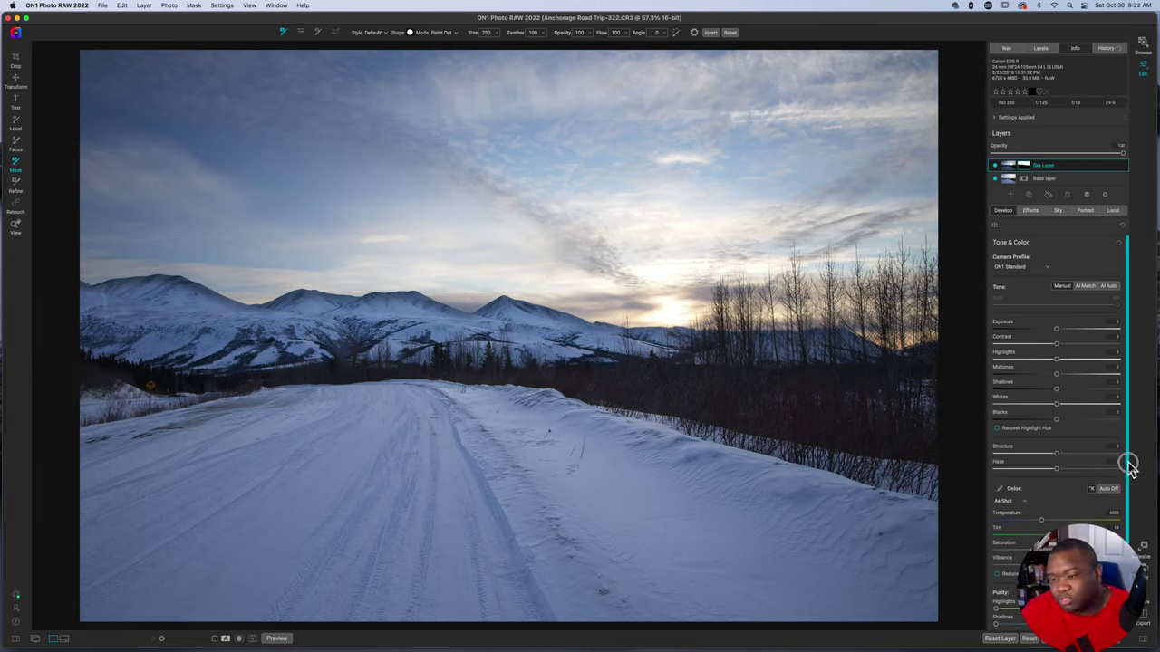
Step: Expand the Sky Layer's Transform settings in Develop and set the Masking Brush opacity to 40
scroll(1128, 462, "down", 2)
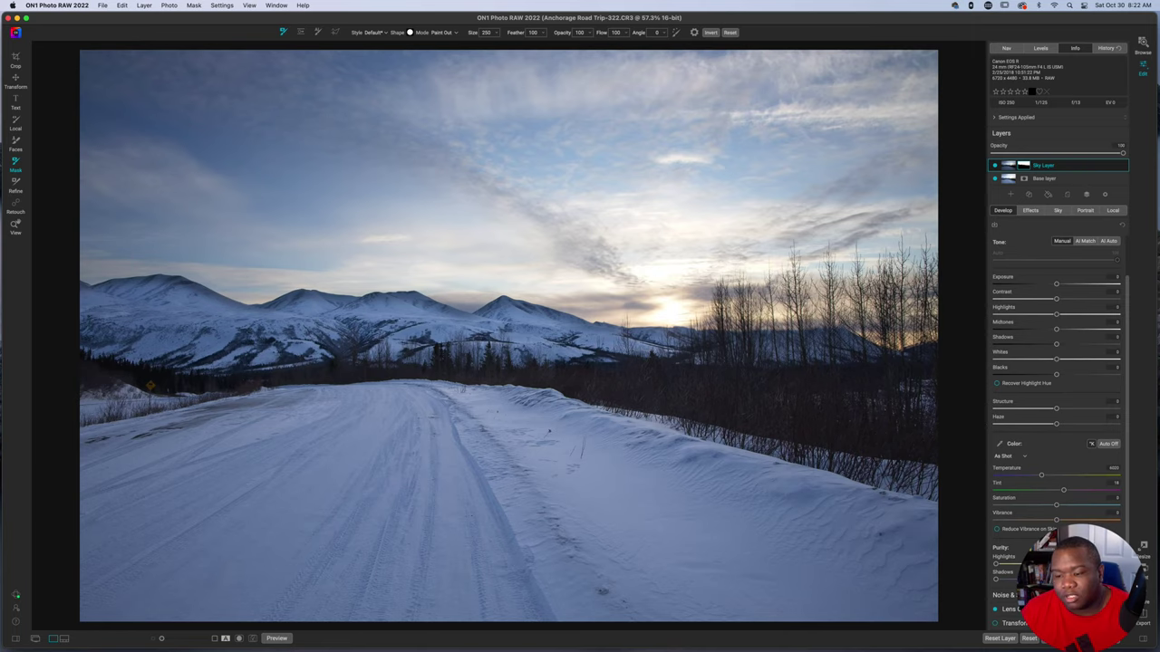
left_click(1029, 638)
left_click(995, 284)
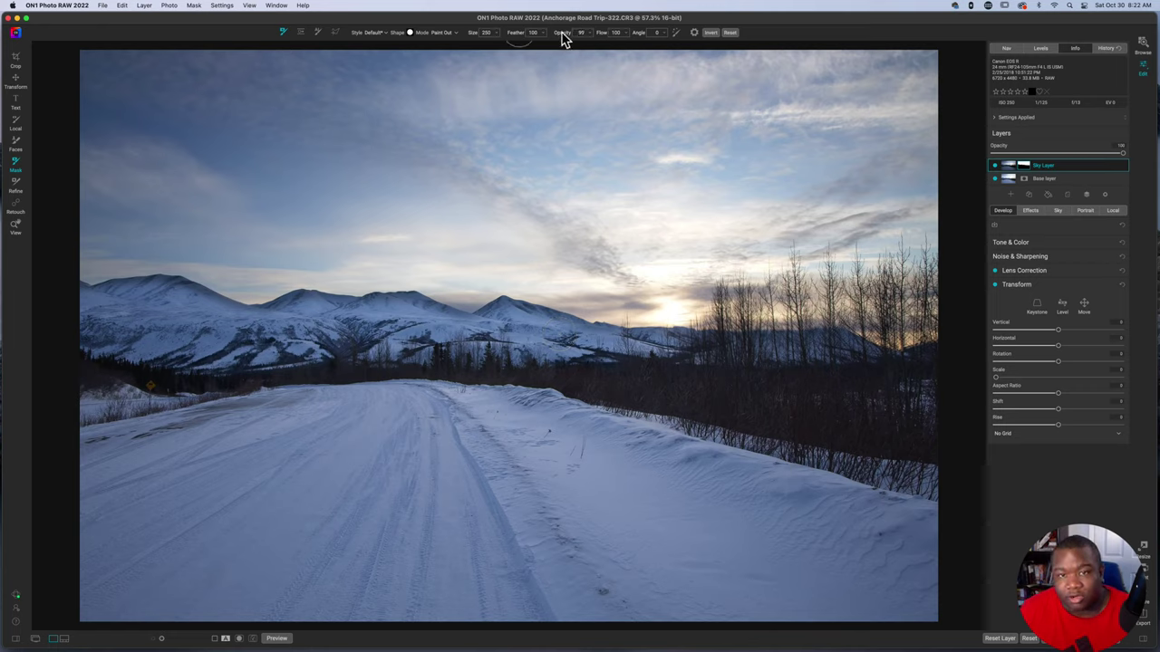
mouse_move(559, 36)
left_mouse_down()
mouse_move(524, 40)
mouse_move(532, 46)
left_mouse_up()
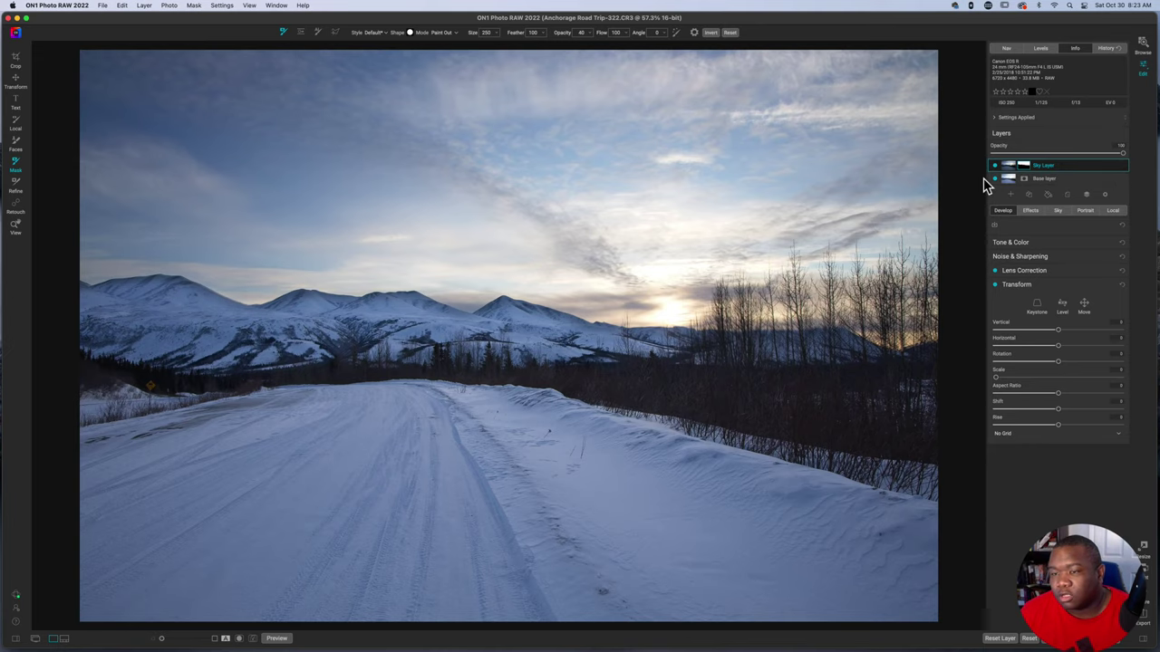
left_click(27, 17)
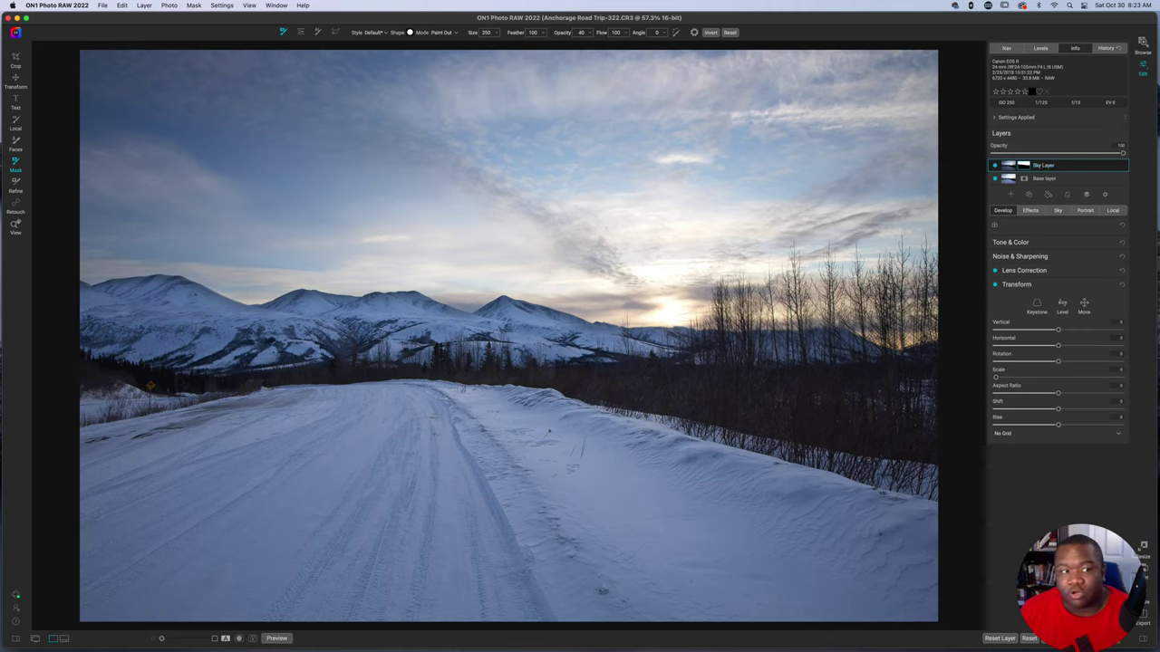
Step: Try squeezing the Sky Layer's width with the Transform tool, cancel it, and collapse the Develop Transform settings
left_click(15, 82)
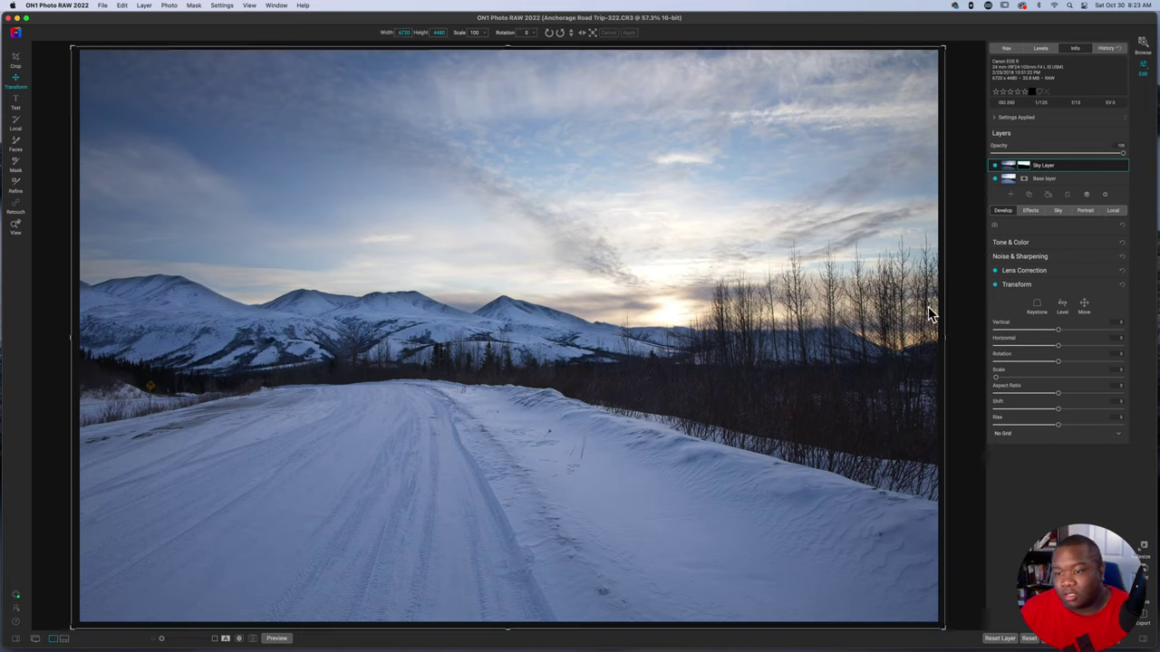
left_click_drag(947, 347, 912, 329)
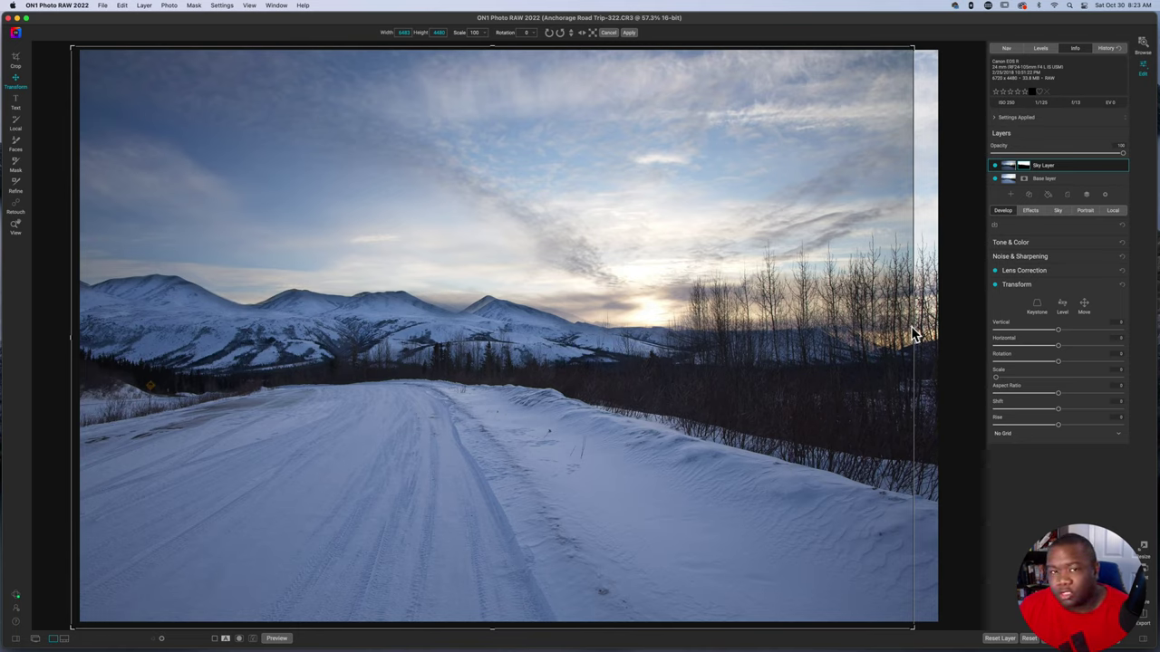
left_click(608, 33)
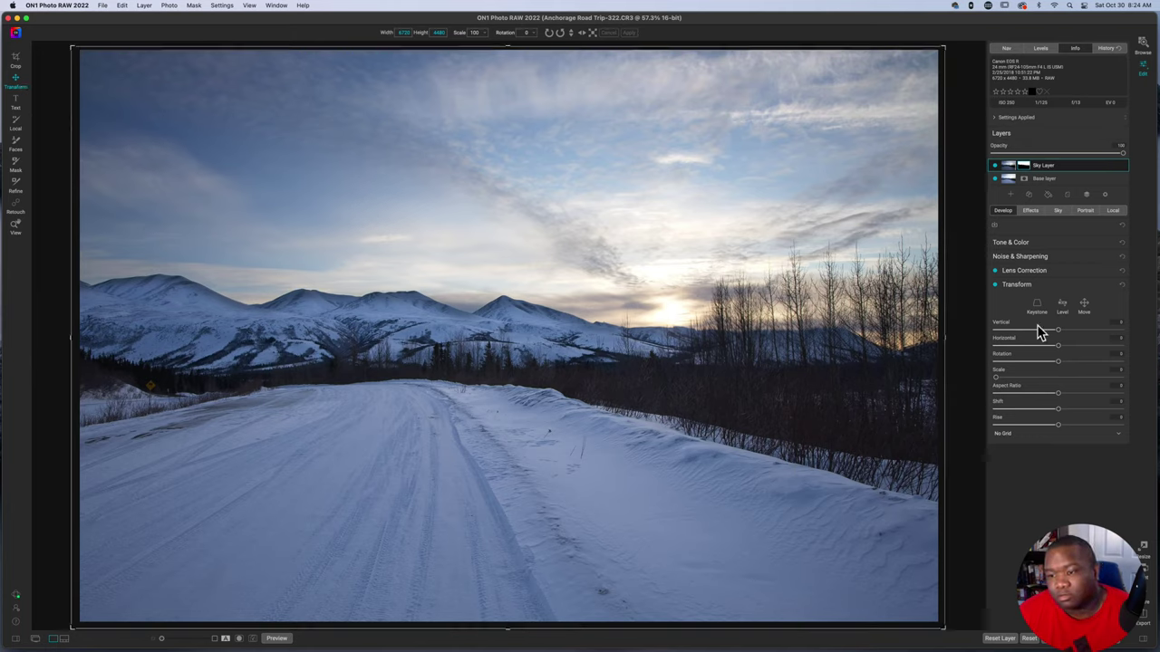
left_click(1062, 286)
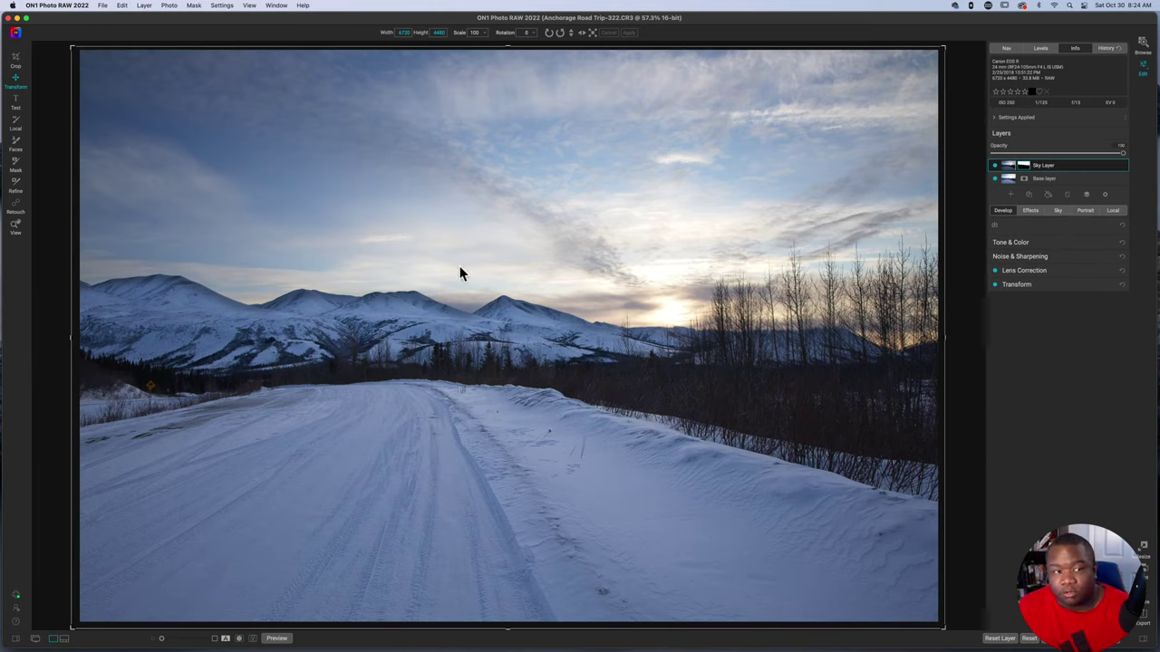
left_click(15, 226)
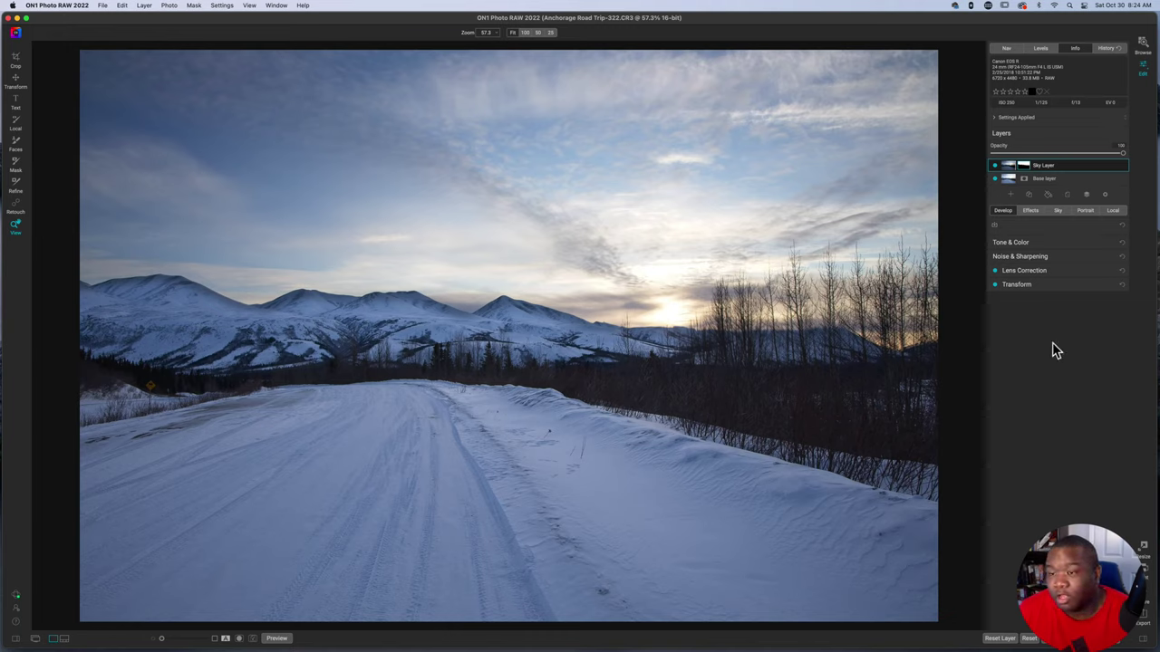
Step: Add a white Color Fill layer and place it between the Sky Layer and the Base layer
left_click(1047, 196)
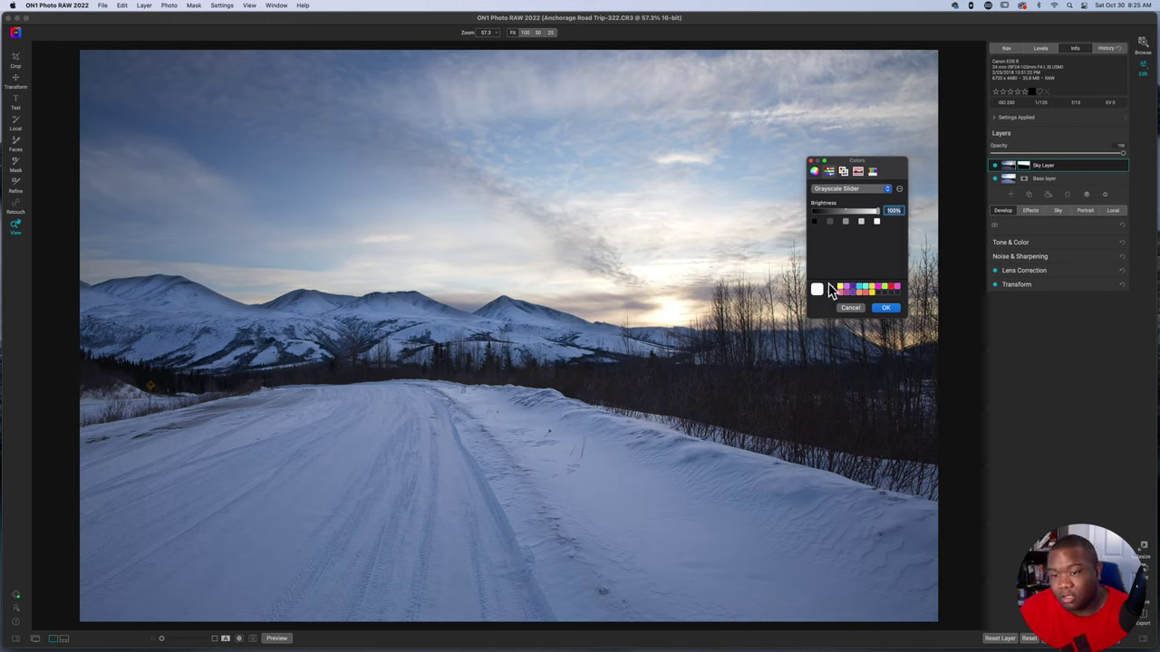
left_click(886, 309)
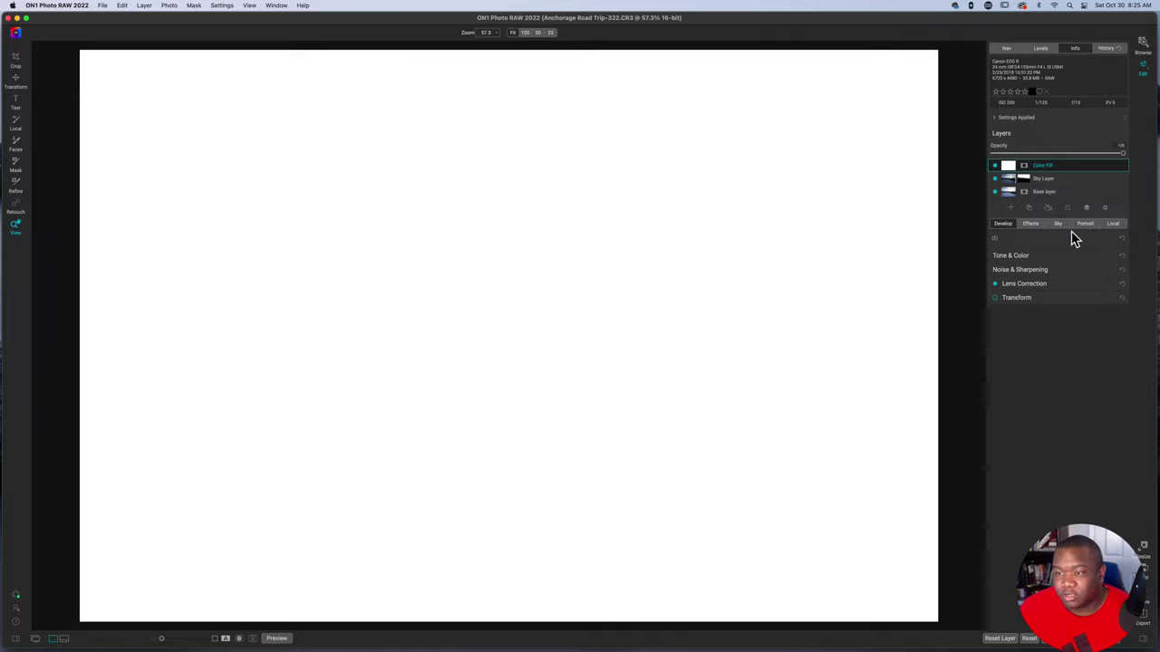
left_click_drag(1066, 168, 1010, 192)
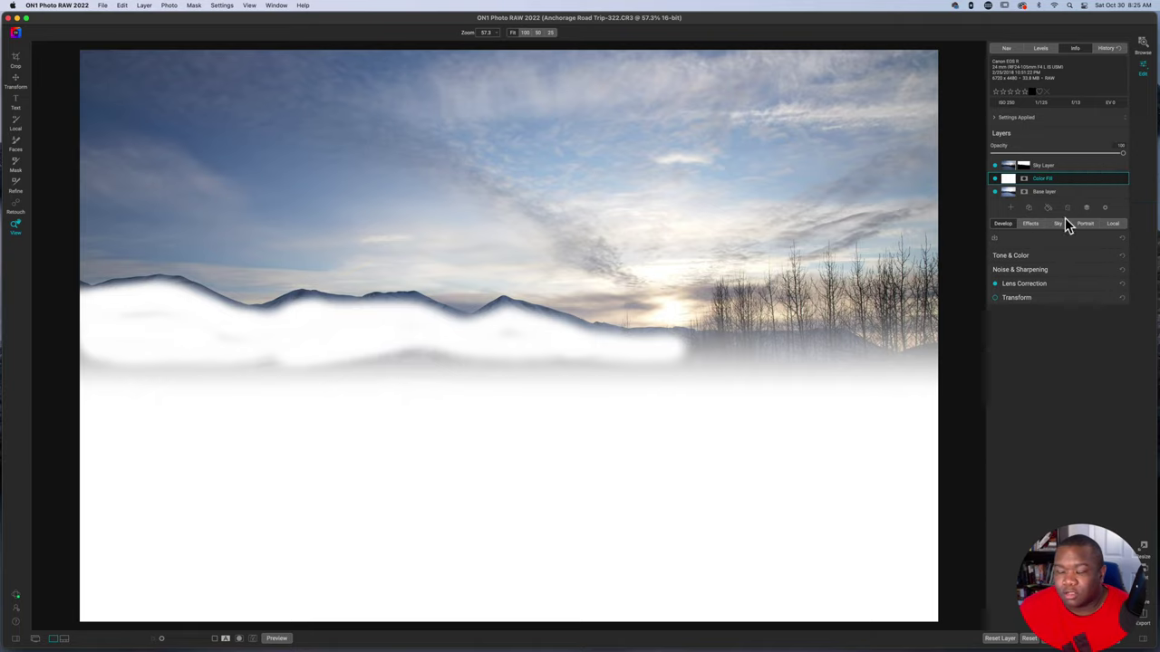
Step: Invert the Color Fill layer's mask to hide the white, and set the Masking Brush to size 125, opacity 15 and a lower flow
left_click(1024, 180)
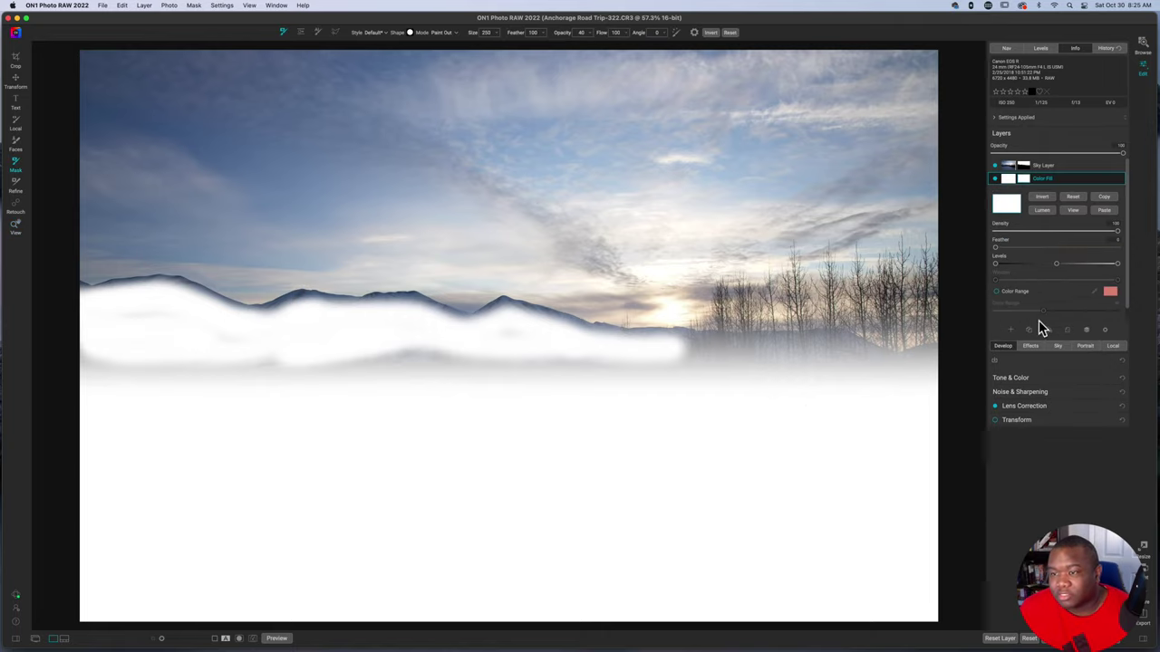
left_click(1052, 198)
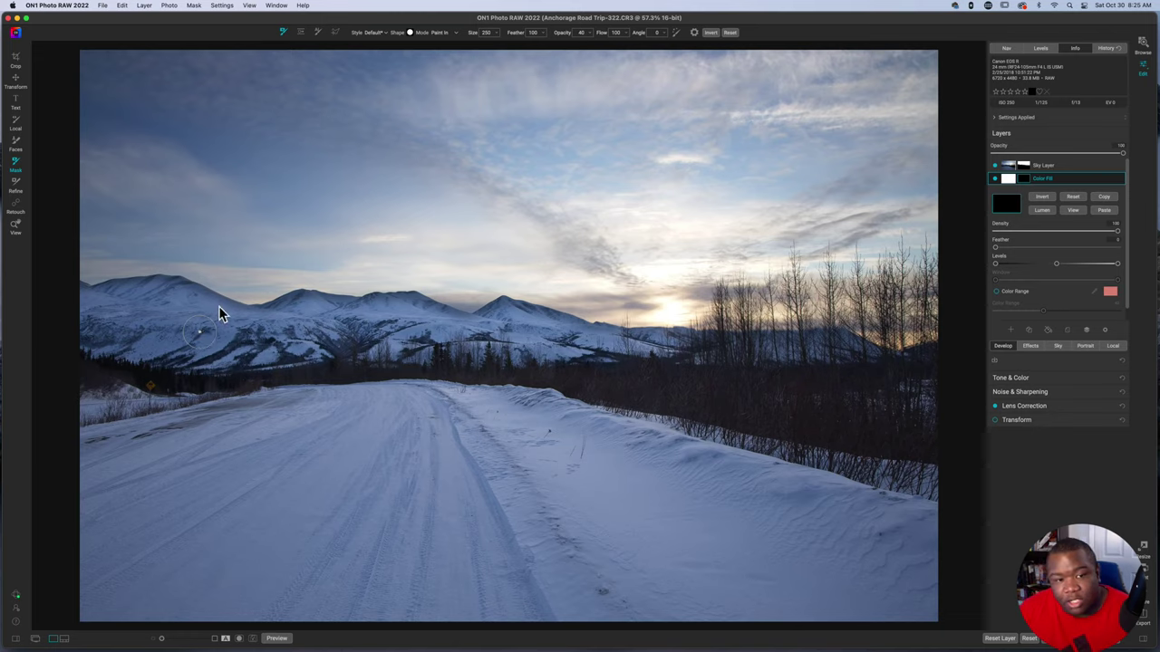
left_click_drag(232, 309, 197, 297)
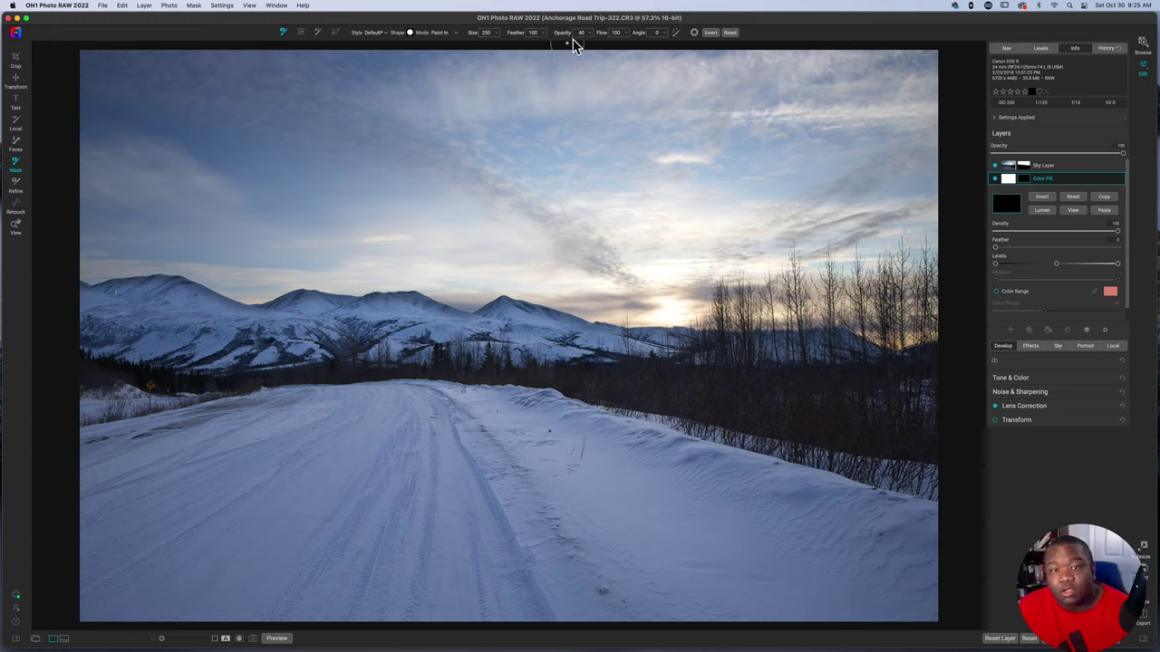
left_click_drag(598, 33, 544, 39)
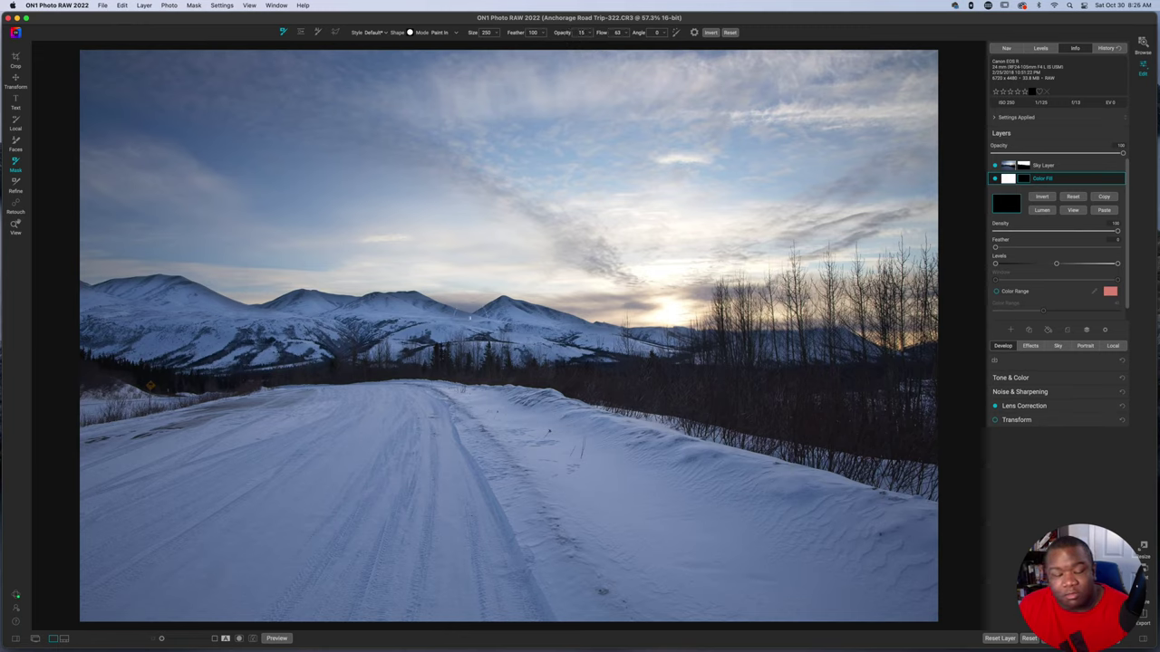
key("bracketleft")
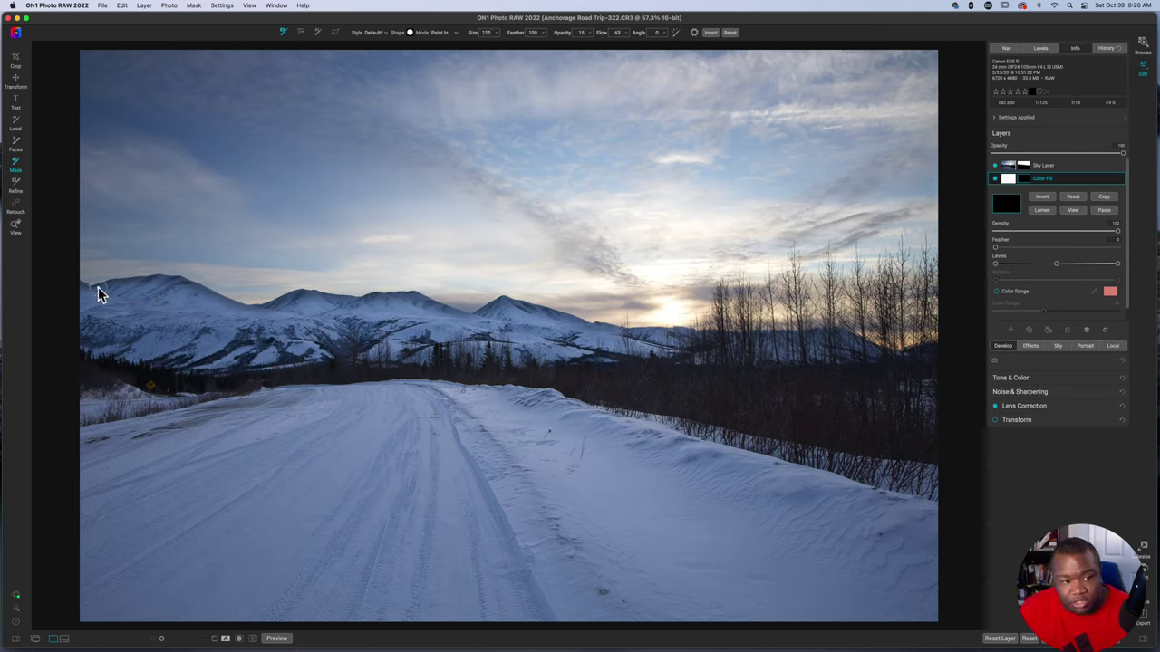
Step: Paint faint white haze along the mountain ridgeline on the Color Fill layer's mask
left_click(112, 286)
mouse_move(112, 286)
left_mouse_down()
mouse_move(161, 277)
mouse_move(250, 306)
mouse_move(164, 274)
mouse_move(81, 288)
left_mouse_up()
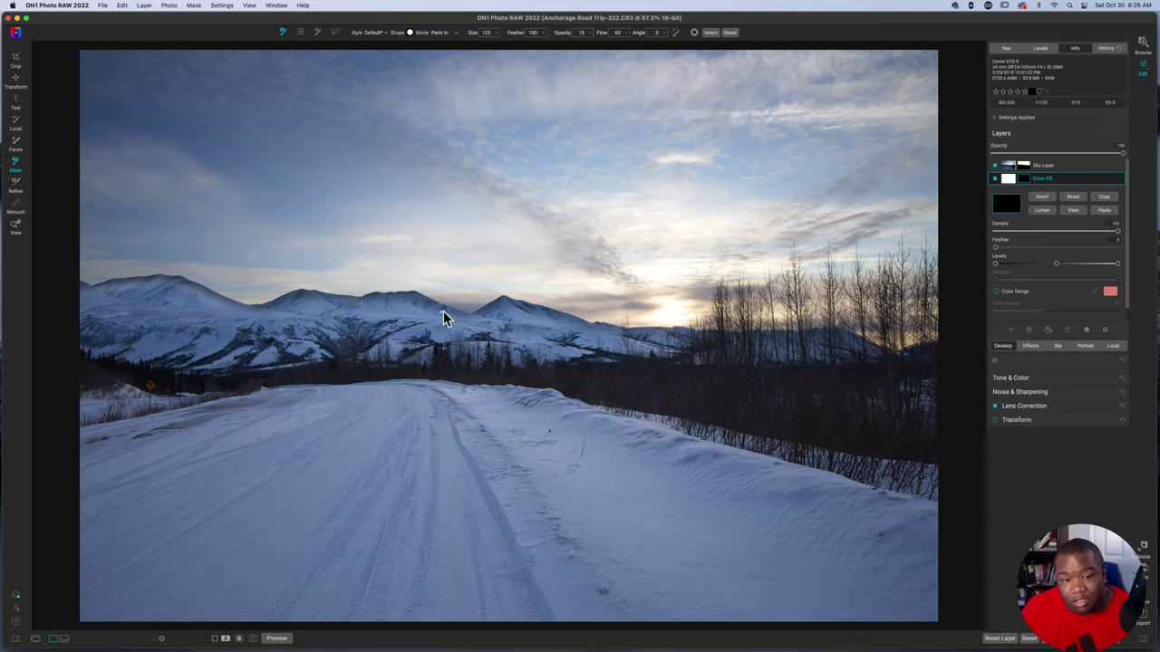
left_click(406, 302)
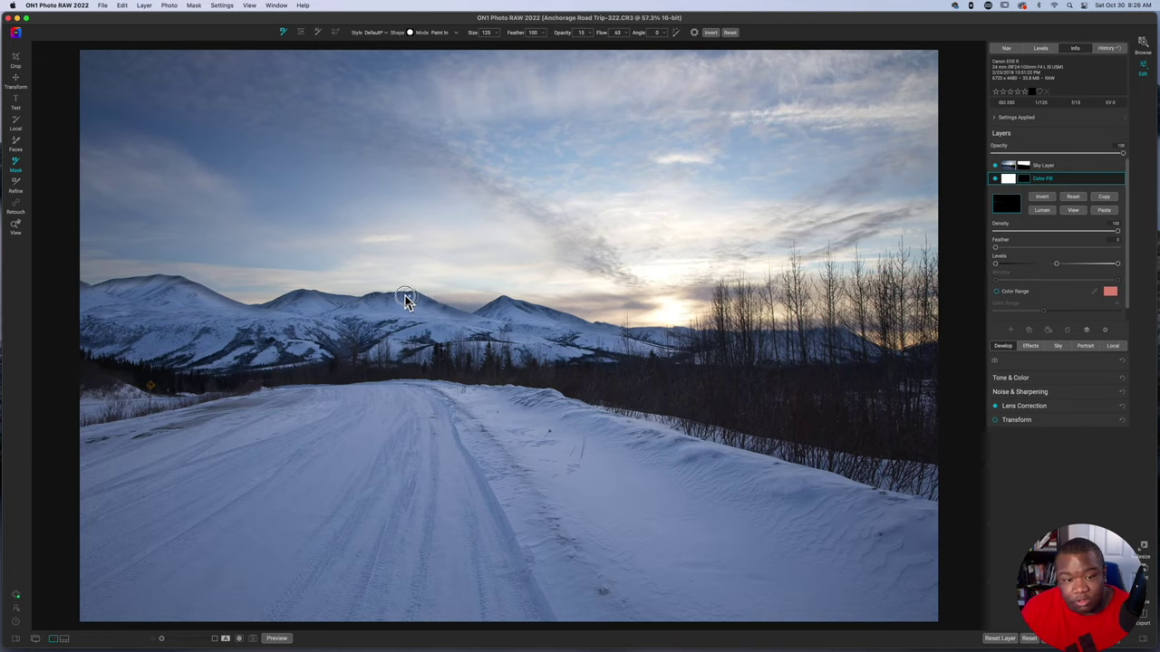
left_click(489, 315)
mouse_move(490, 316)
left_mouse_down()
mouse_move(523, 311)
mouse_move(627, 337)
mouse_move(650, 380)
mouse_move(625, 393)
mouse_move(624, 383)
left_mouse_up()
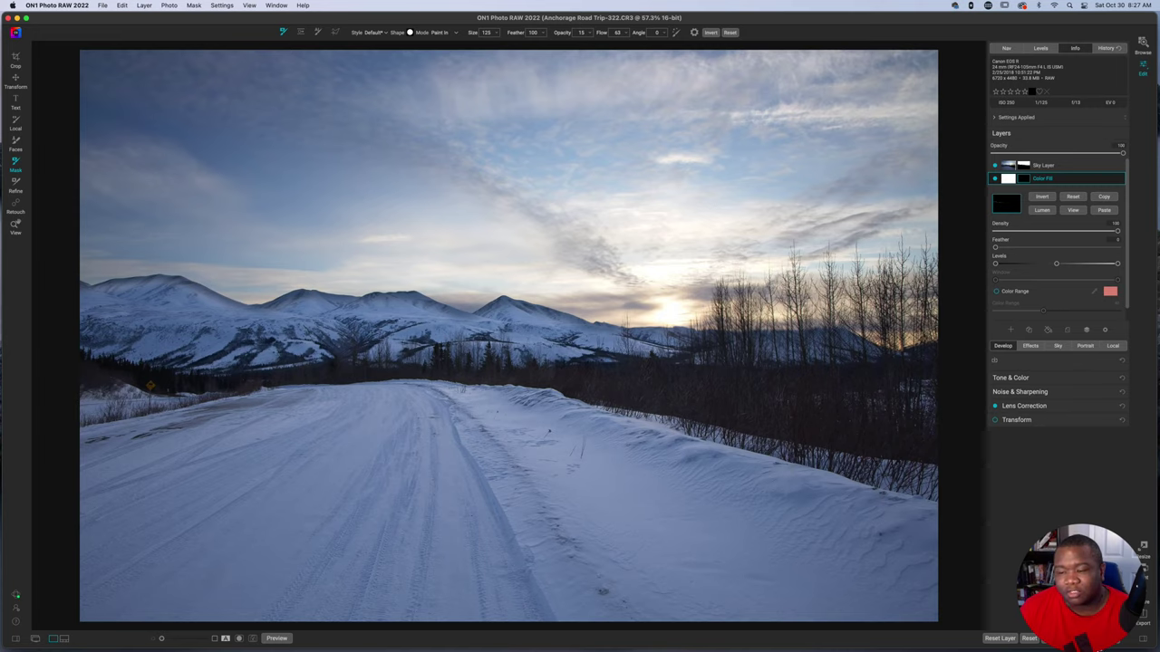
Step: Cancel editing of the road composite, discarding the work, and show the album as a thumbnail grid with nothing selected
left_click(1056, 638)
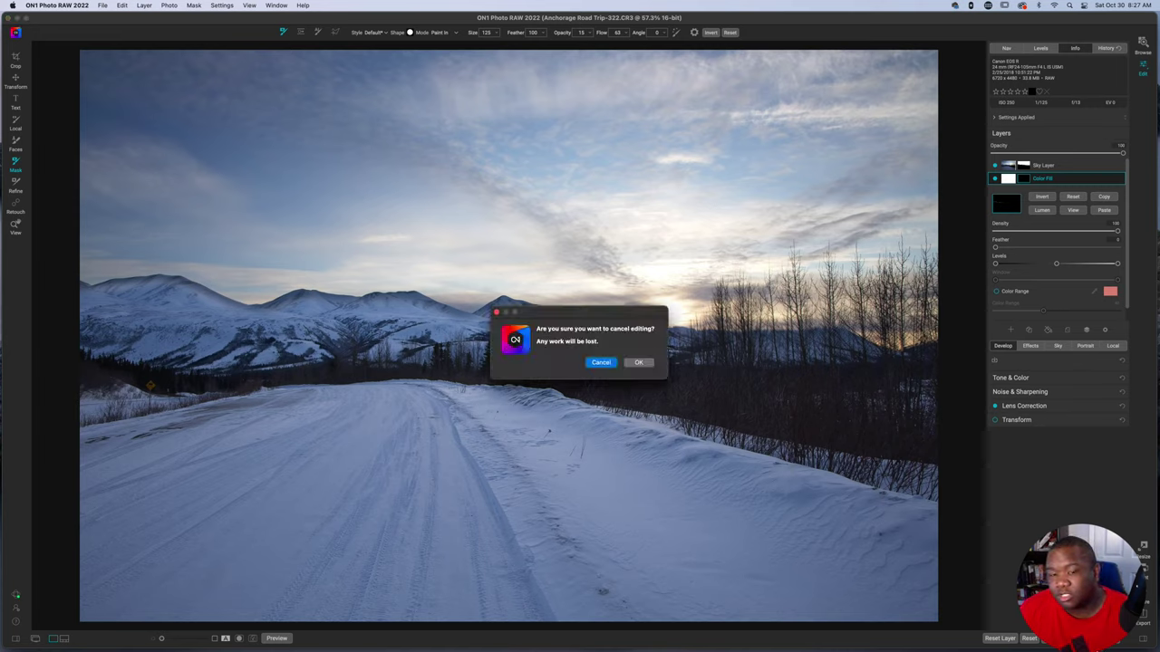
left_click(639, 363)
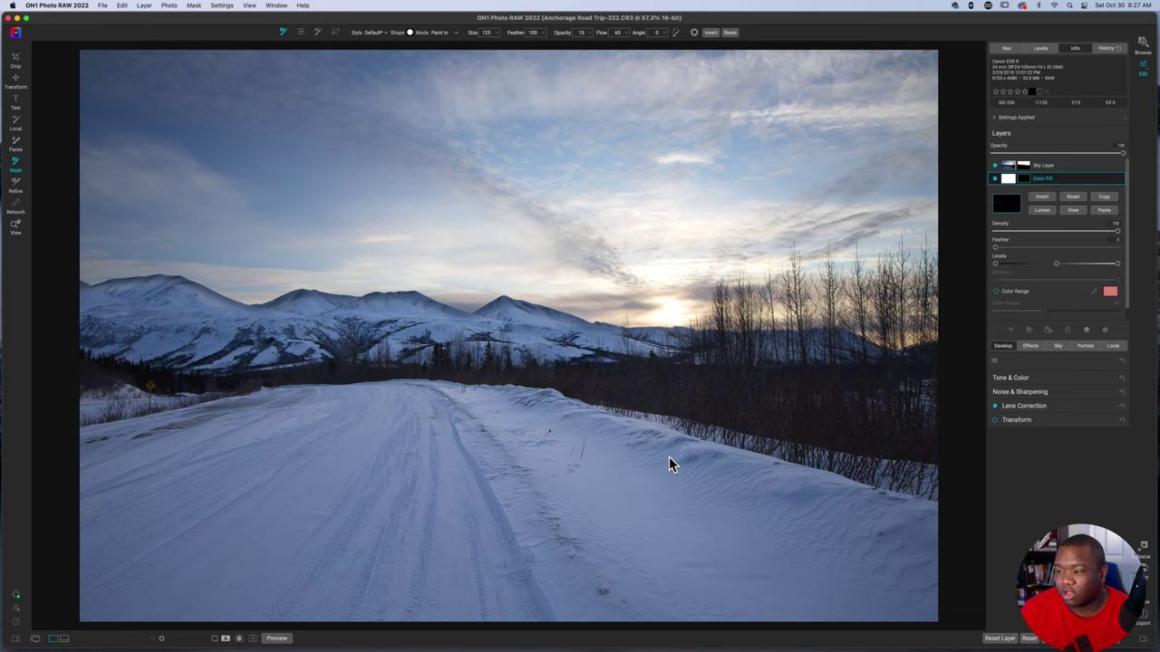
key("super+b")
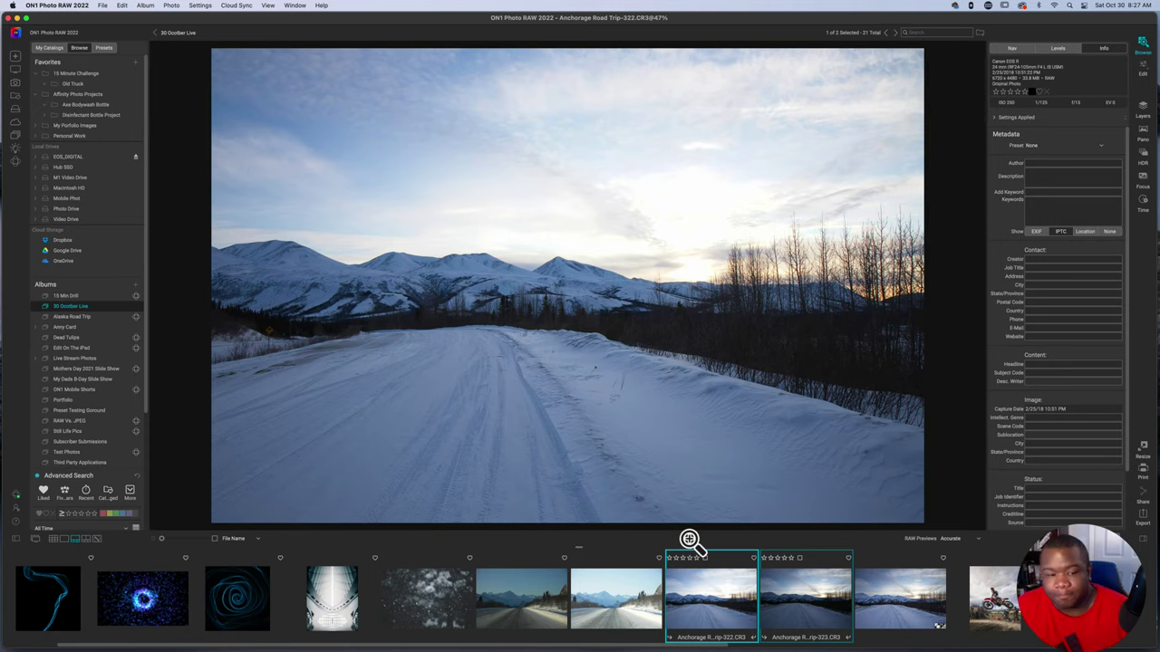
left_click(58, 541)
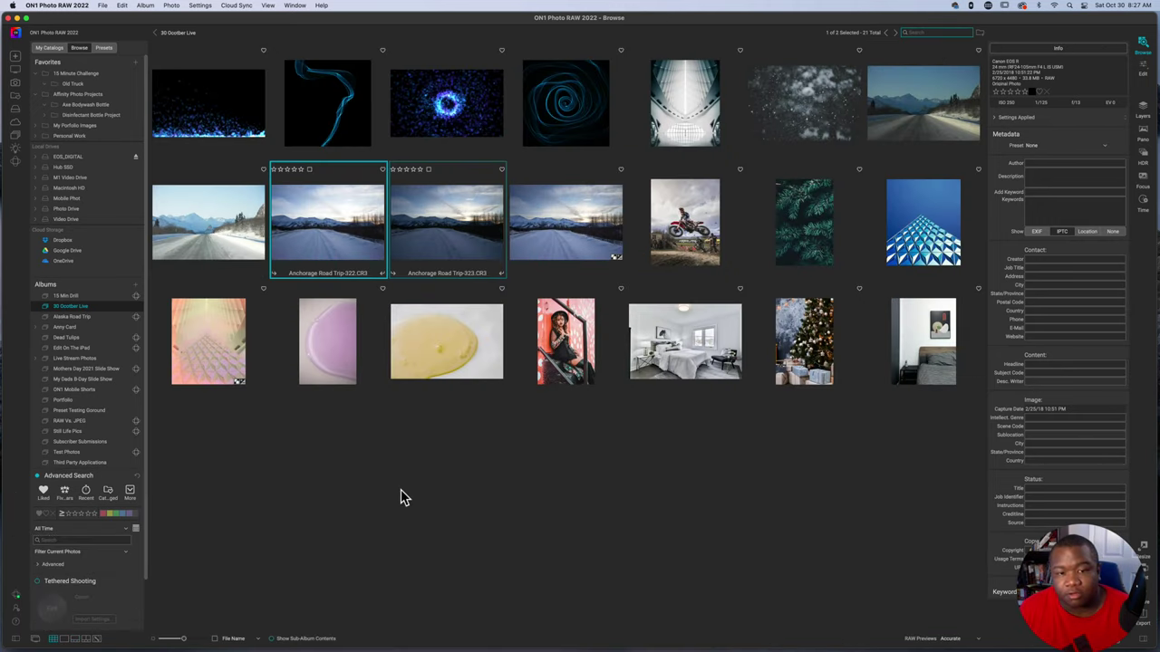
left_click(458, 477)
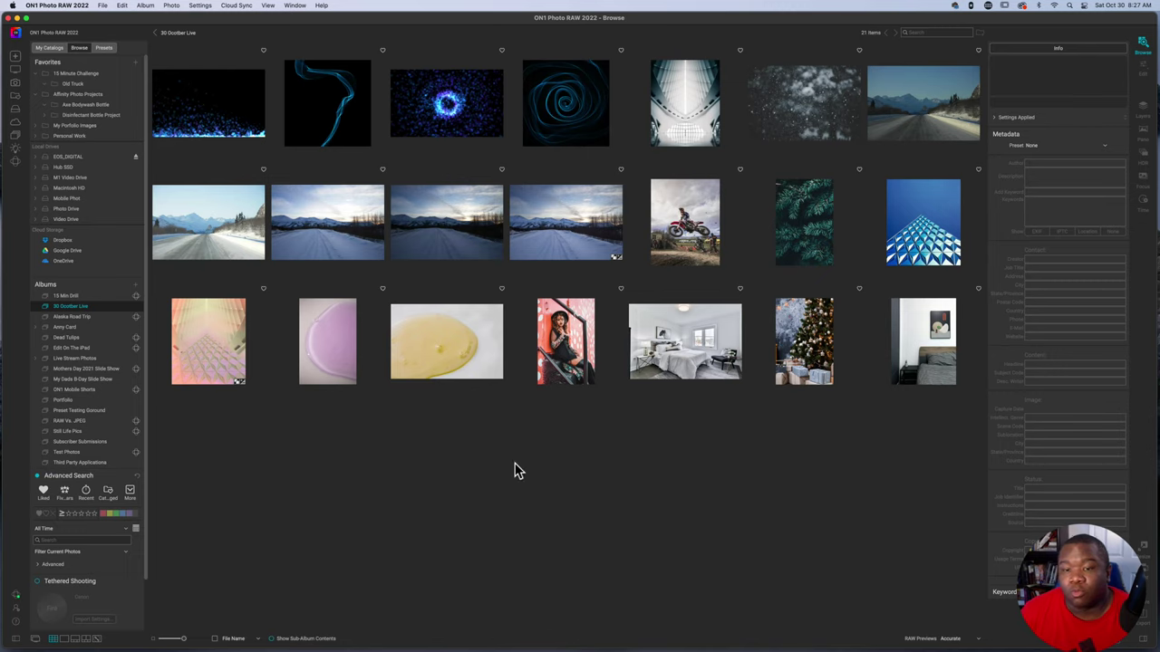
Step: Show the motocross jump photo large with the album's filmstrip scrolled to its beginning
left_click(684, 234)
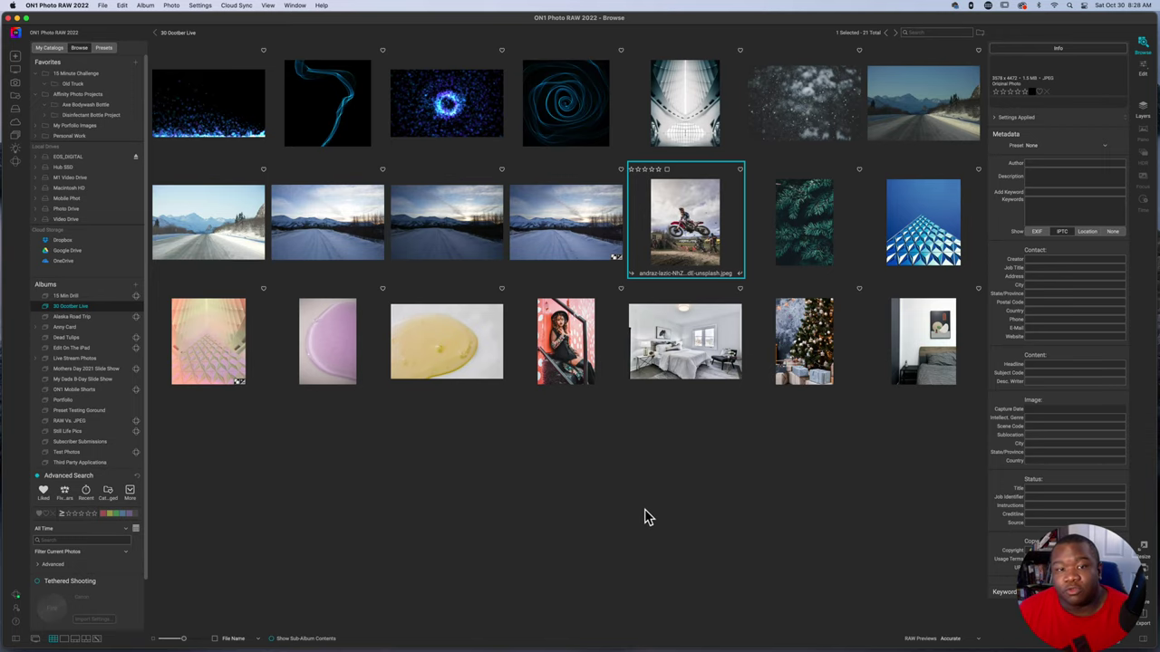
left_click(74, 639)
scroll(458, 621, "up", 5)
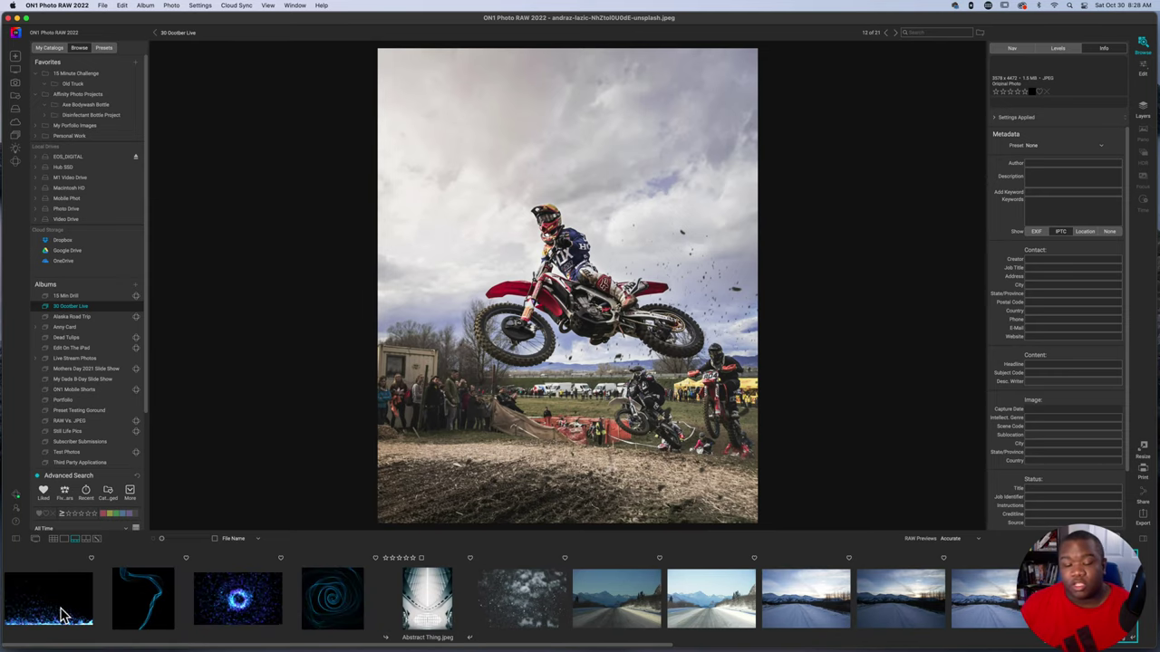
Step: Preview the abstract light images 01b.jpg, 02b.jpg, 07b.jpg and 08b.jpg as overlay candidates
left_click(62, 616)
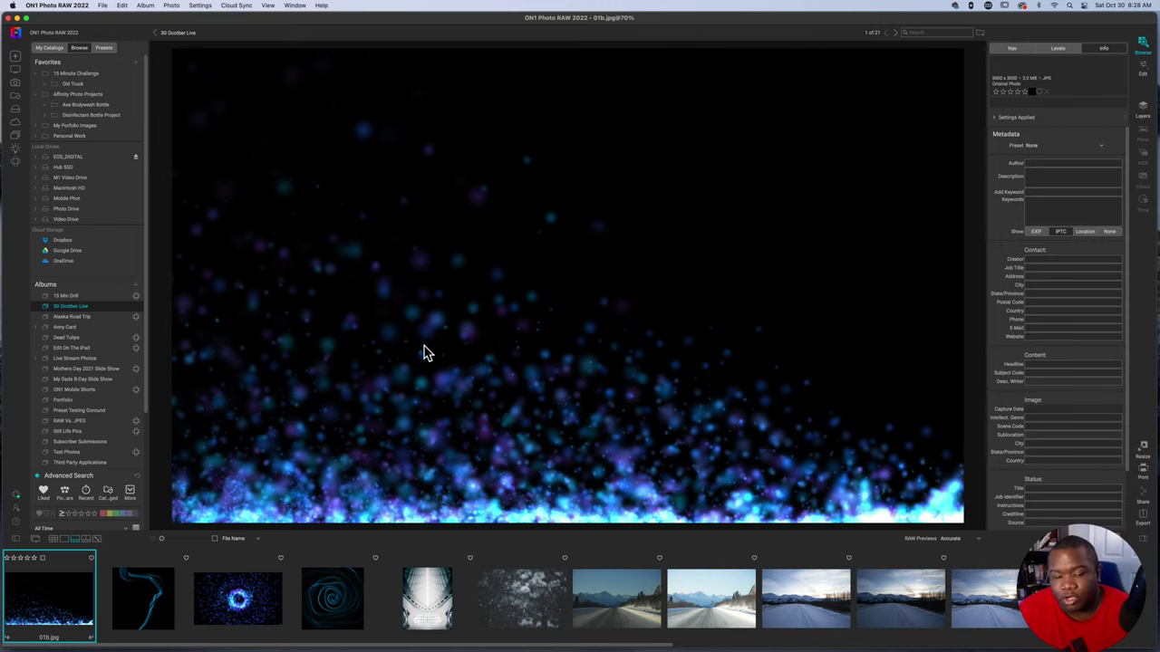
left_click(148, 590)
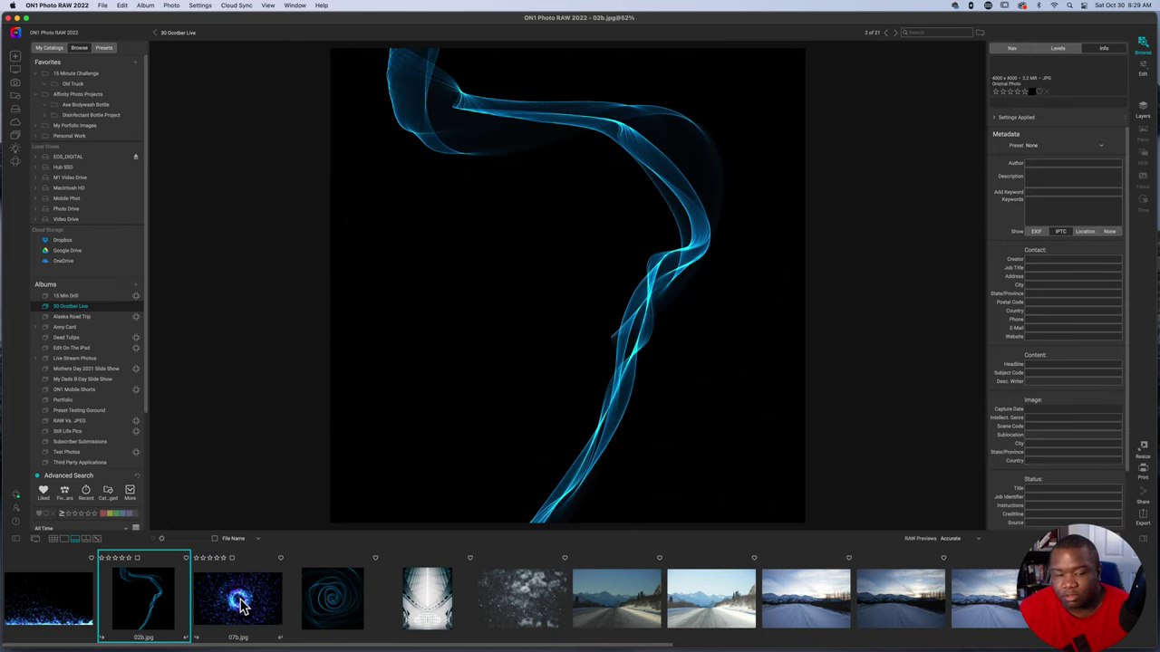
left_click(241, 605)
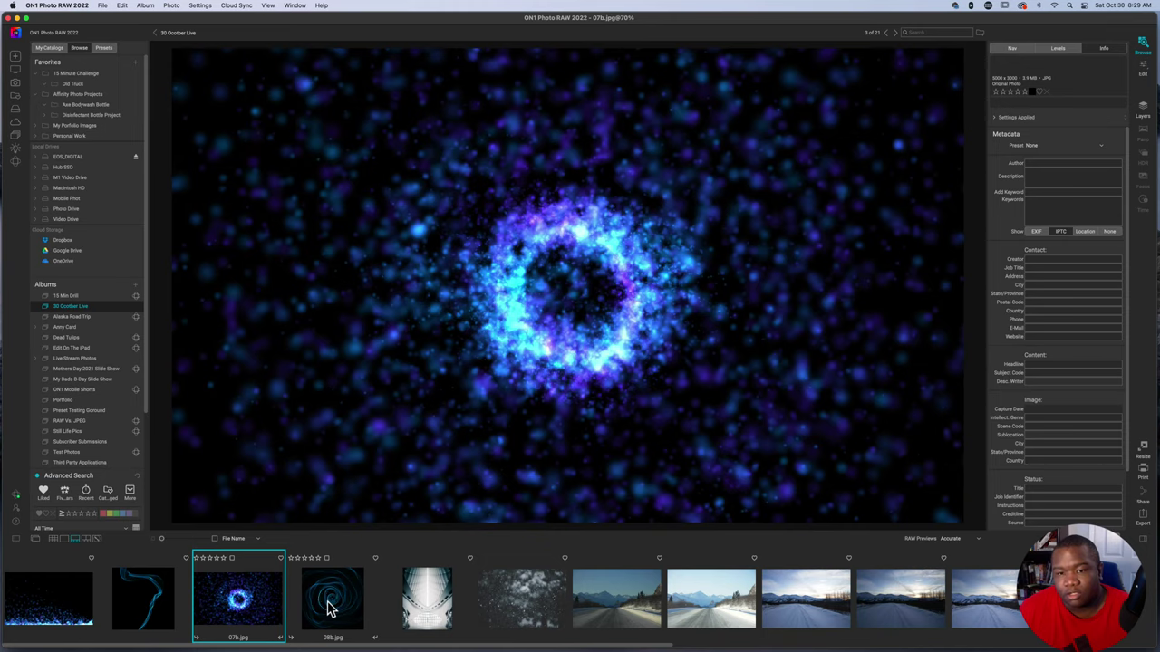
left_click(328, 608)
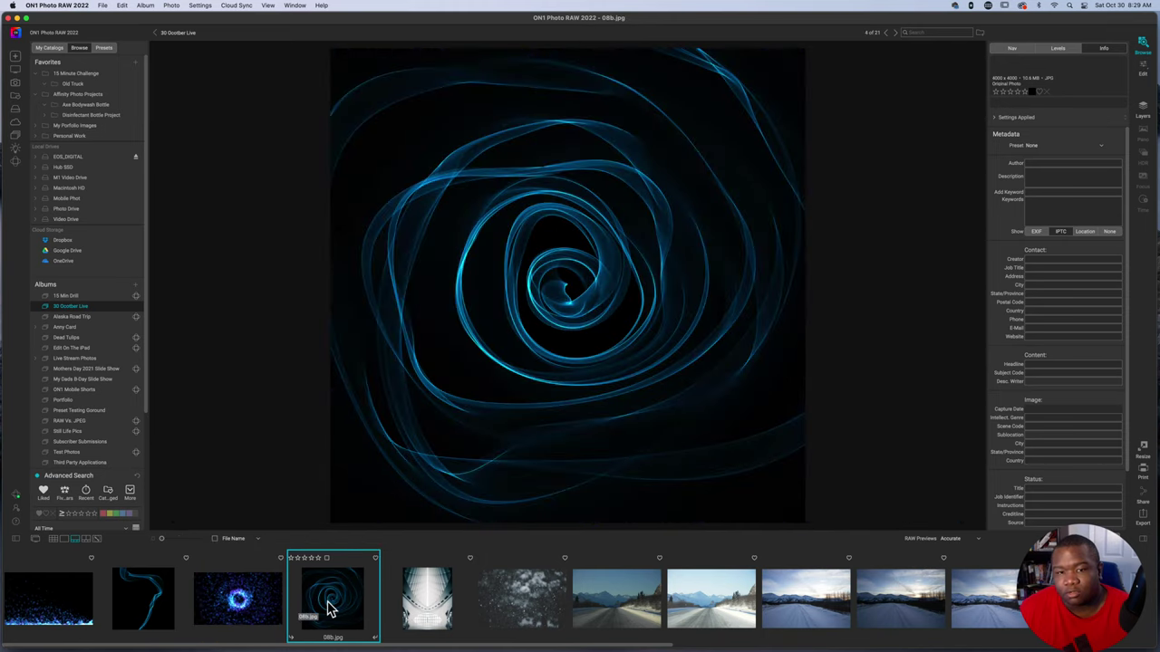
left_click(89, 594)
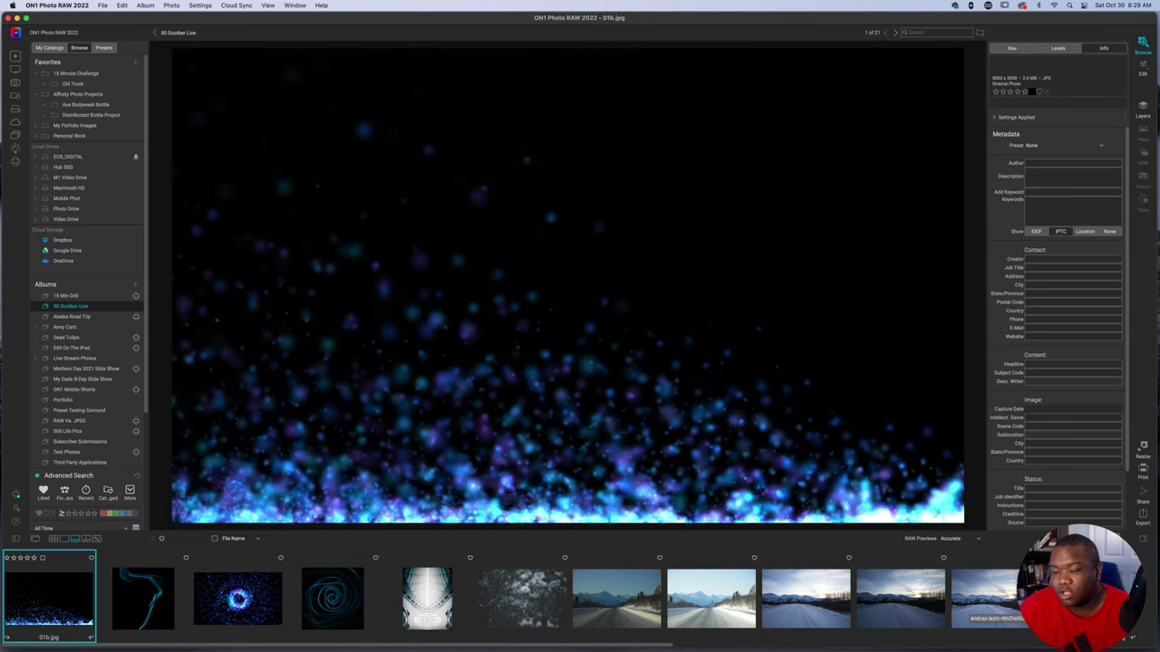
Step: Open the motocross photo and 07b.jpg together as layers in one document
left_click(1087, 598)
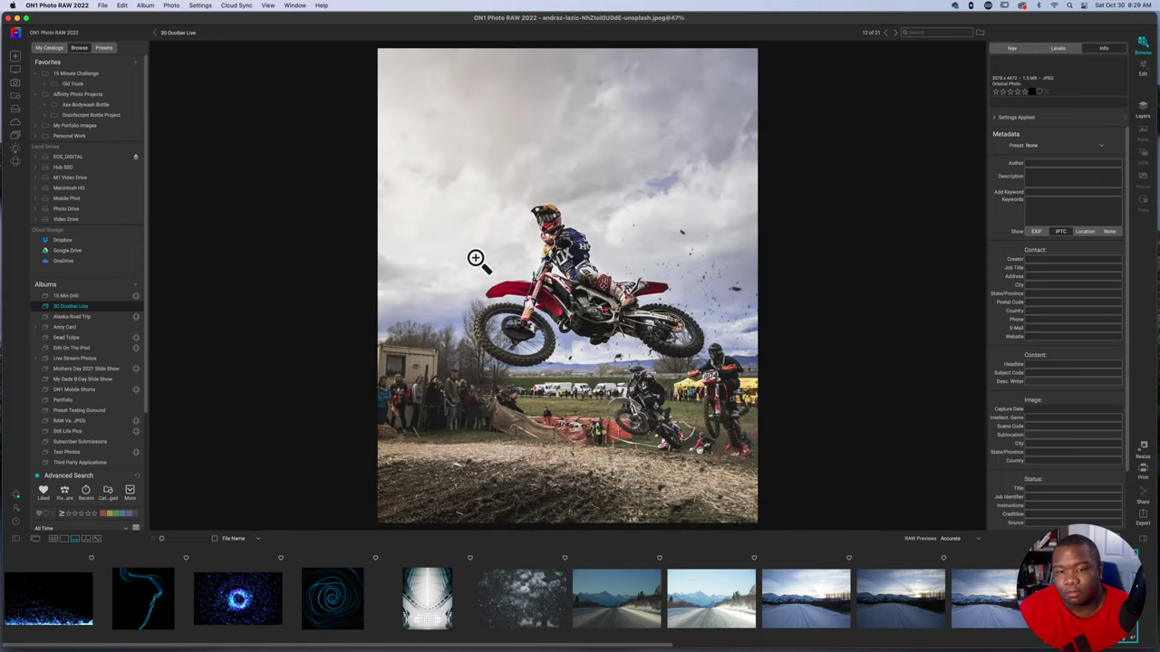
mouse_move(259, 609)
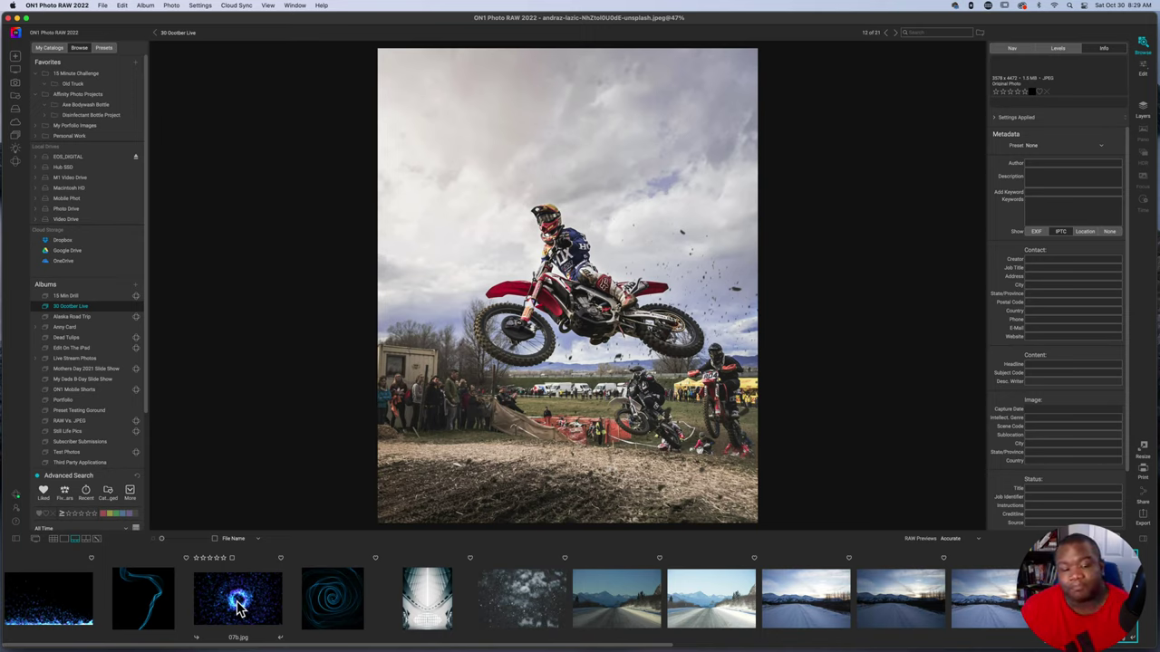
left_click(239, 609, "super")
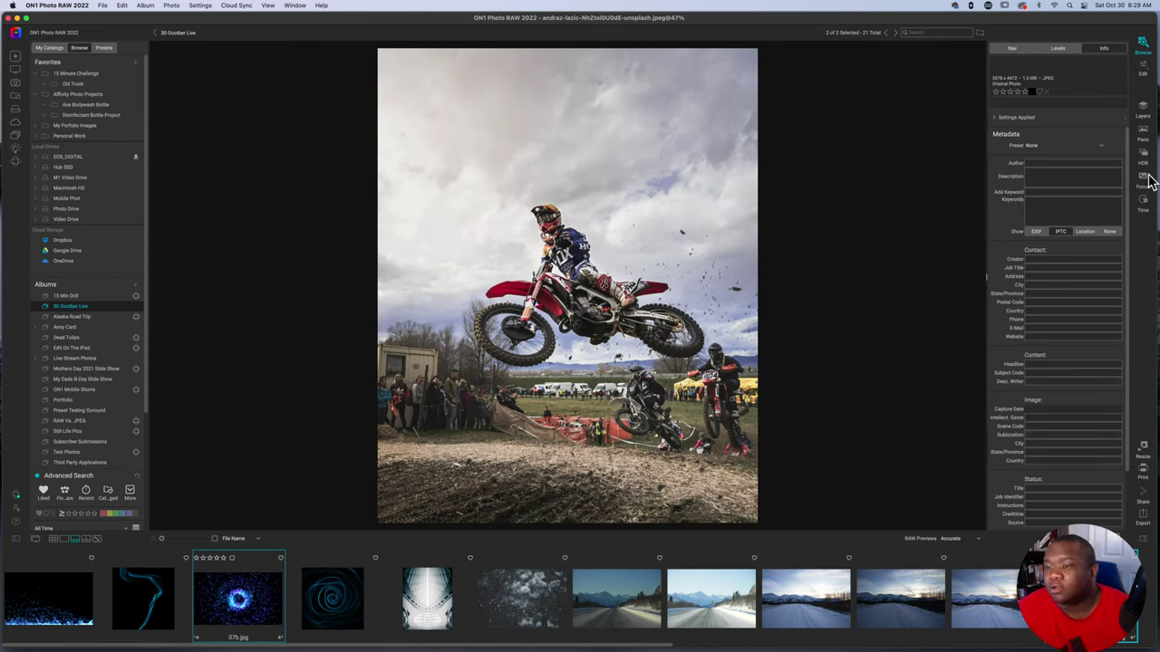
left_click(1143, 109)
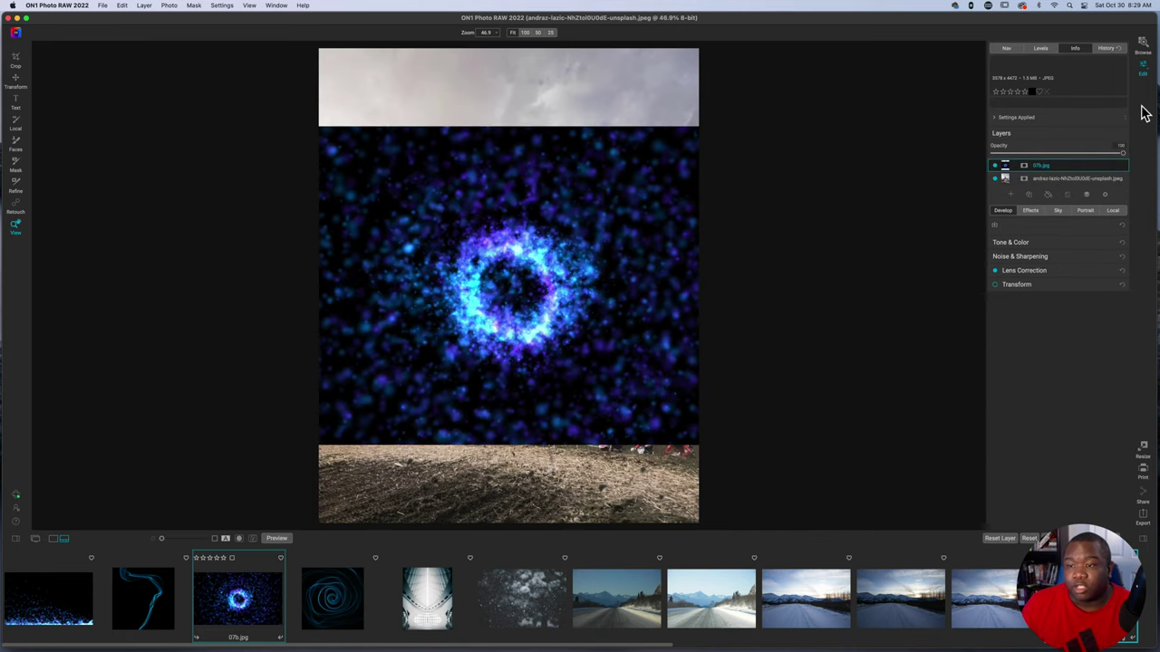
Step: Browse the October 2021 folders in the add-layer image browser, and close it without adding an image
left_click(1029, 194)
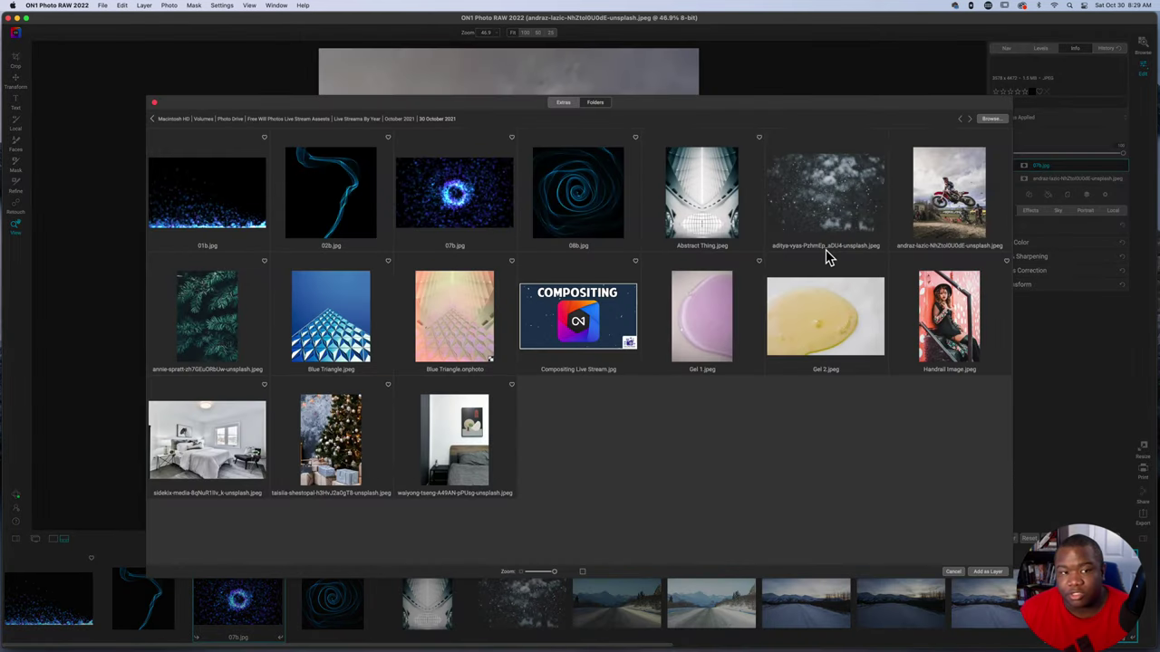
left_click(400, 119)
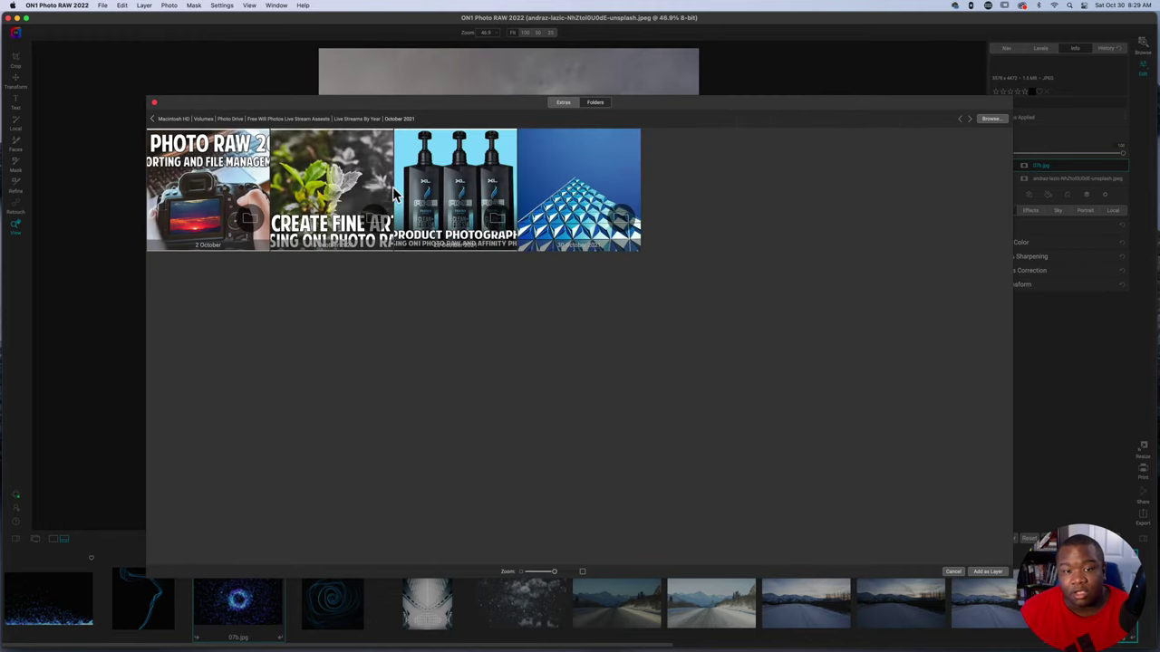
double_click(307, 188)
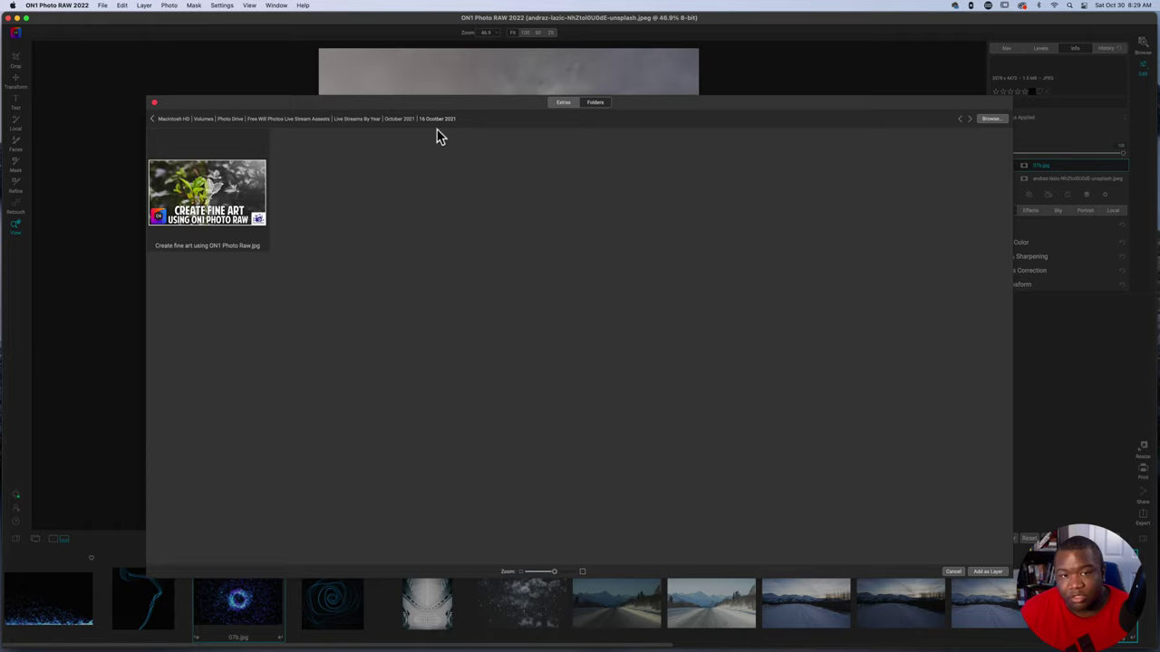
left_click(399, 120)
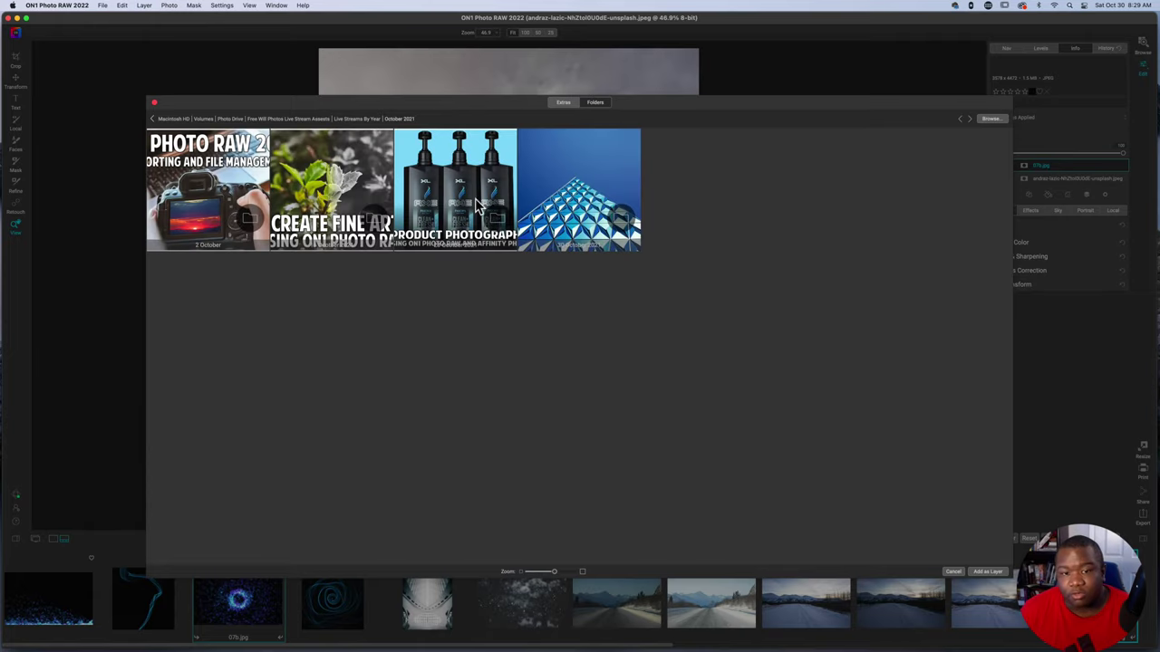
left_click(555, 210)
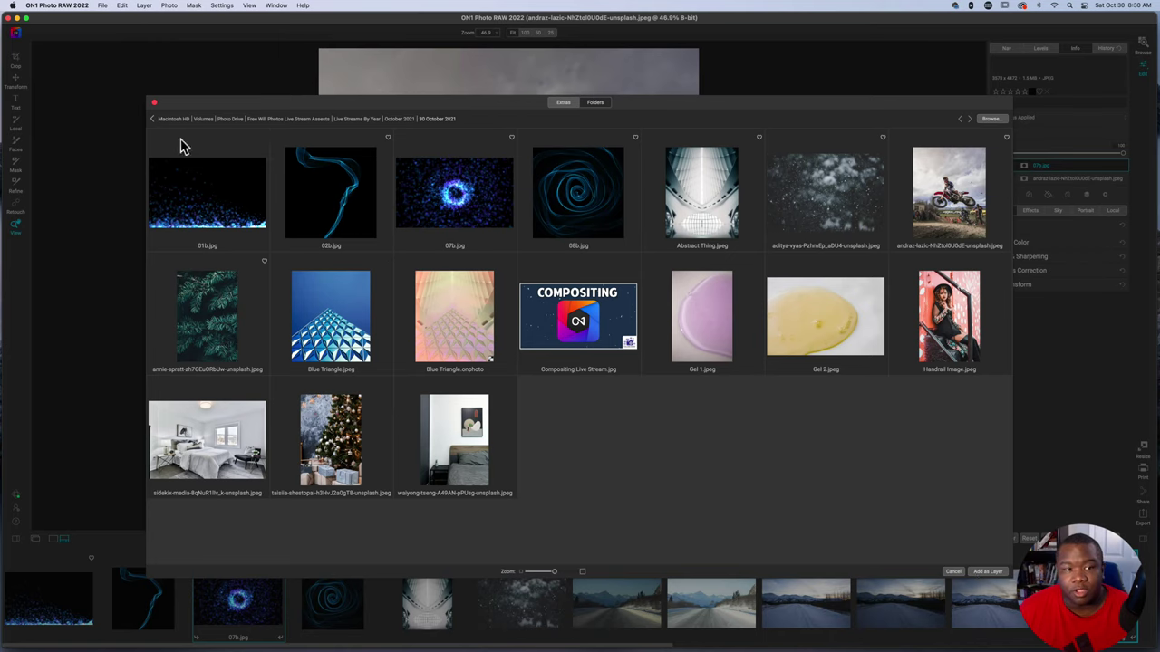
left_click(154, 103)
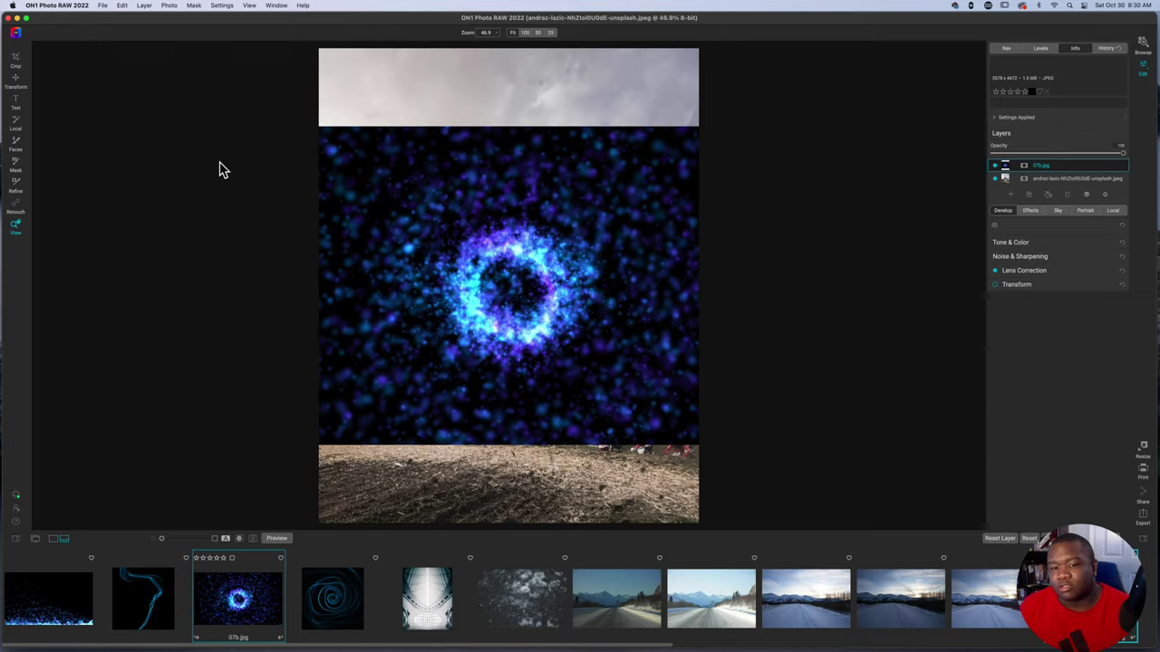
Step: Hide the 07b.jpg layer, duplicate the motocross photo layer, and hide the original beneath the copy
left_click(996, 169)
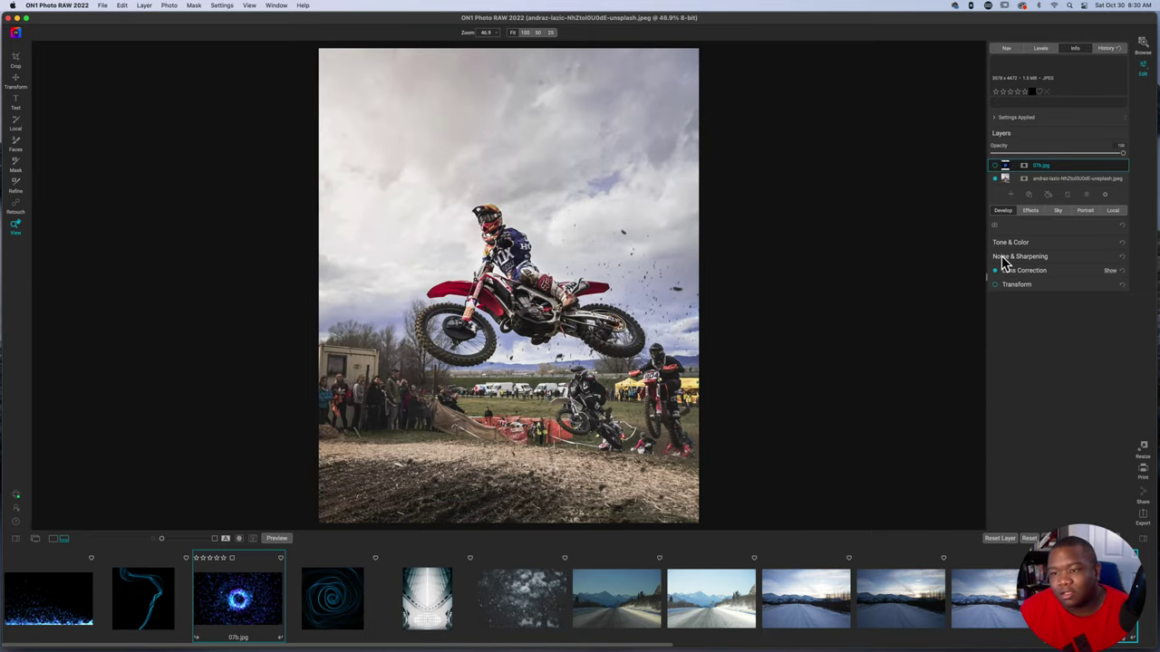
left_click(1012, 182)
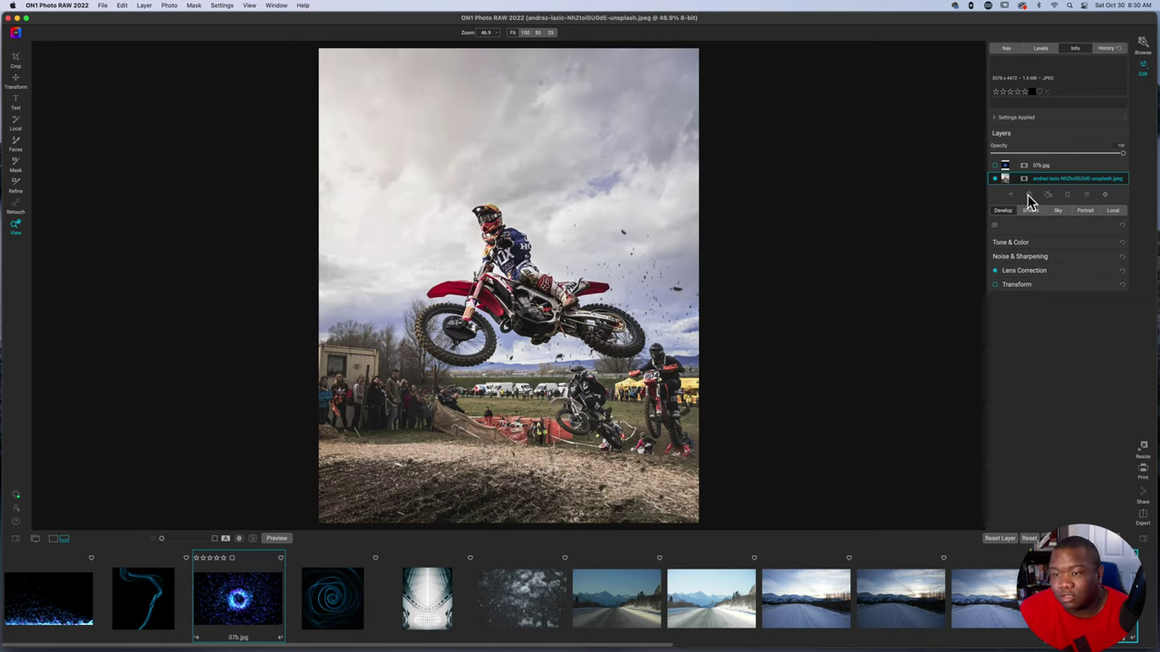
key("super+j")
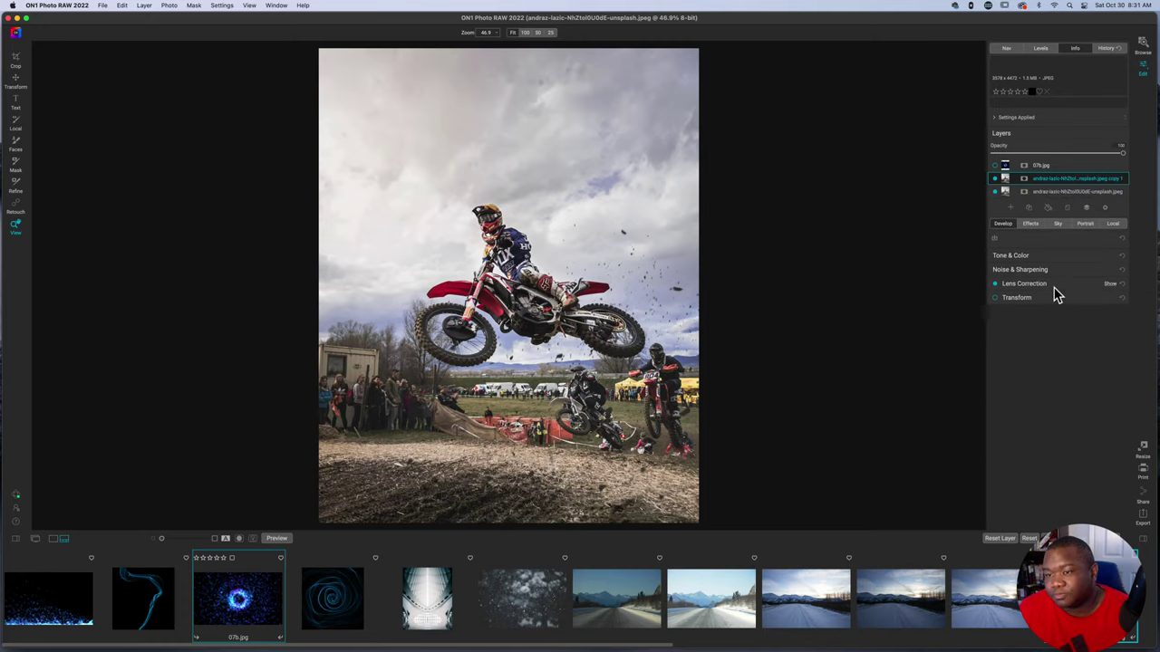
left_click(995, 191)
Step: Start an AI Quick Mask on the motocross copy layer and mark the rider and bike body with Keep strokes
left_click(1025, 180)
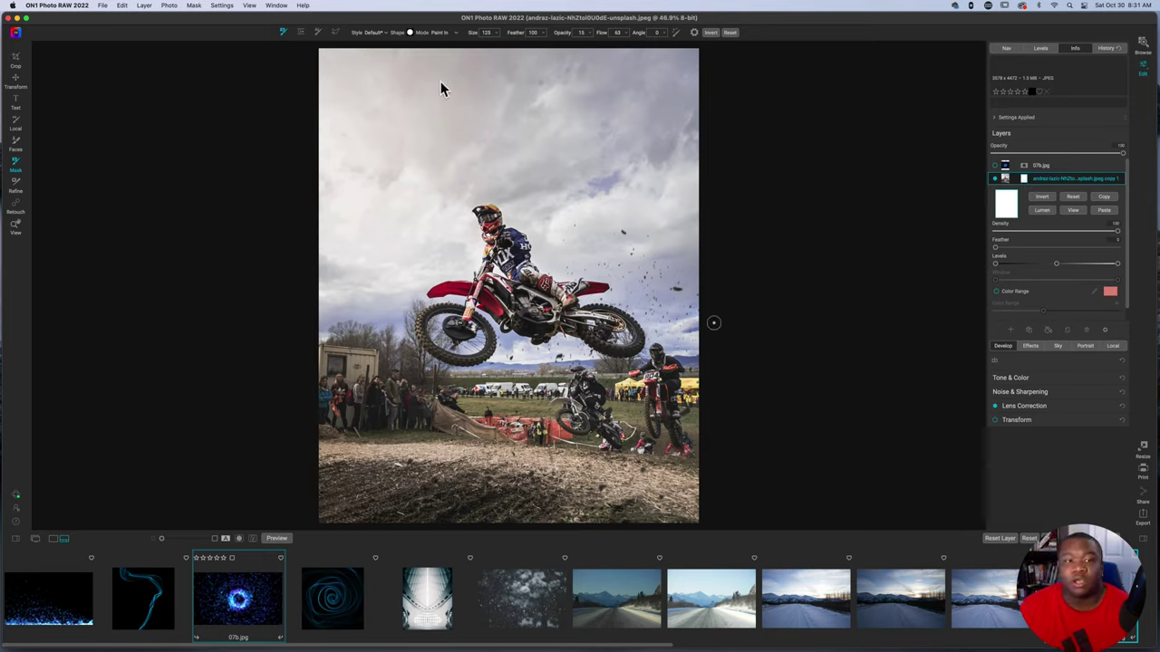
left_click(317, 32)
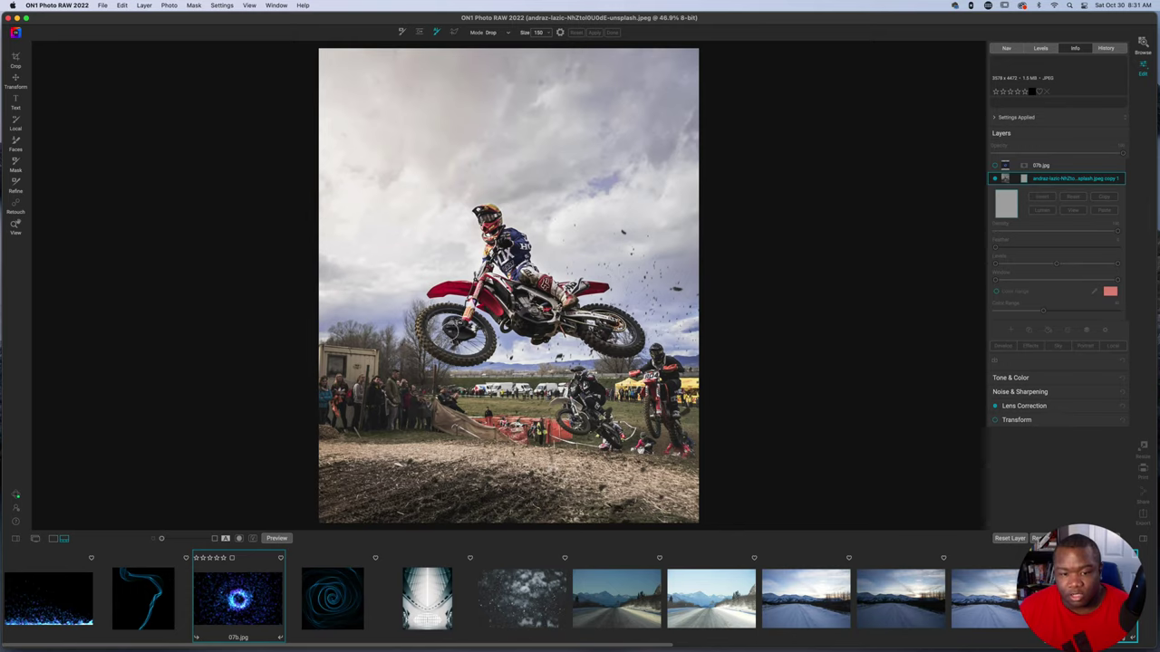
left_click_drag(512, 257, 515, 269)
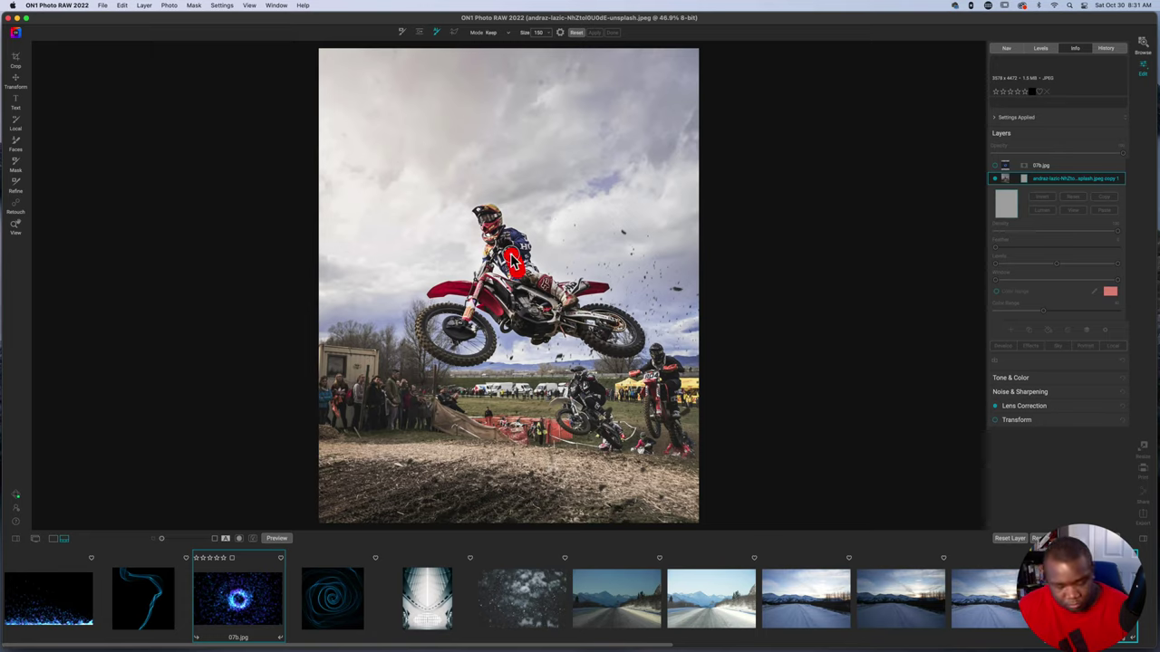
left_click(531, 299)
left_click_drag(529, 289, 486, 214)
mouse_move(533, 305)
left_mouse_down()
mouse_move(596, 286)
mouse_move(569, 314)
mouse_move(522, 318)
mouse_move(563, 312)
mouse_move(629, 328)
left_mouse_up()
mouse_move(544, 334)
left_mouse_down()
mouse_move(503, 319)
mouse_move(495, 299)
mouse_move(497, 272)
mouse_move(505, 290)
mouse_move(498, 263)
mouse_move(523, 270)
left_mouse_up()
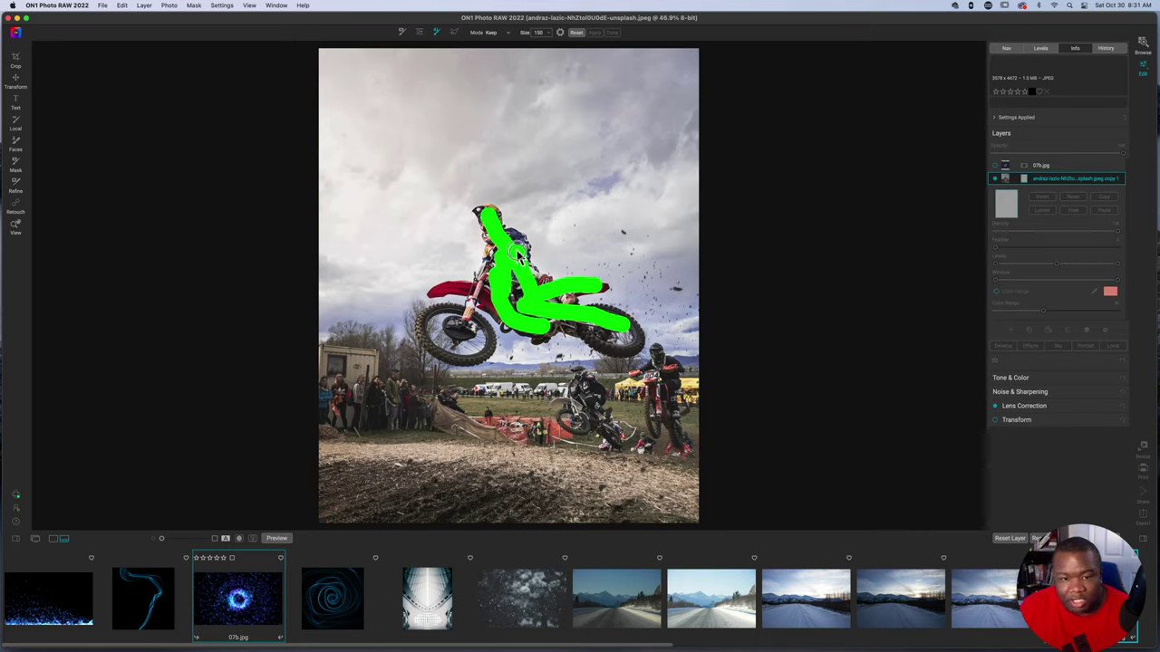
mouse_move(508, 264)
left_mouse_down()
mouse_move(486, 290)
mouse_move(451, 291)
left_mouse_up()
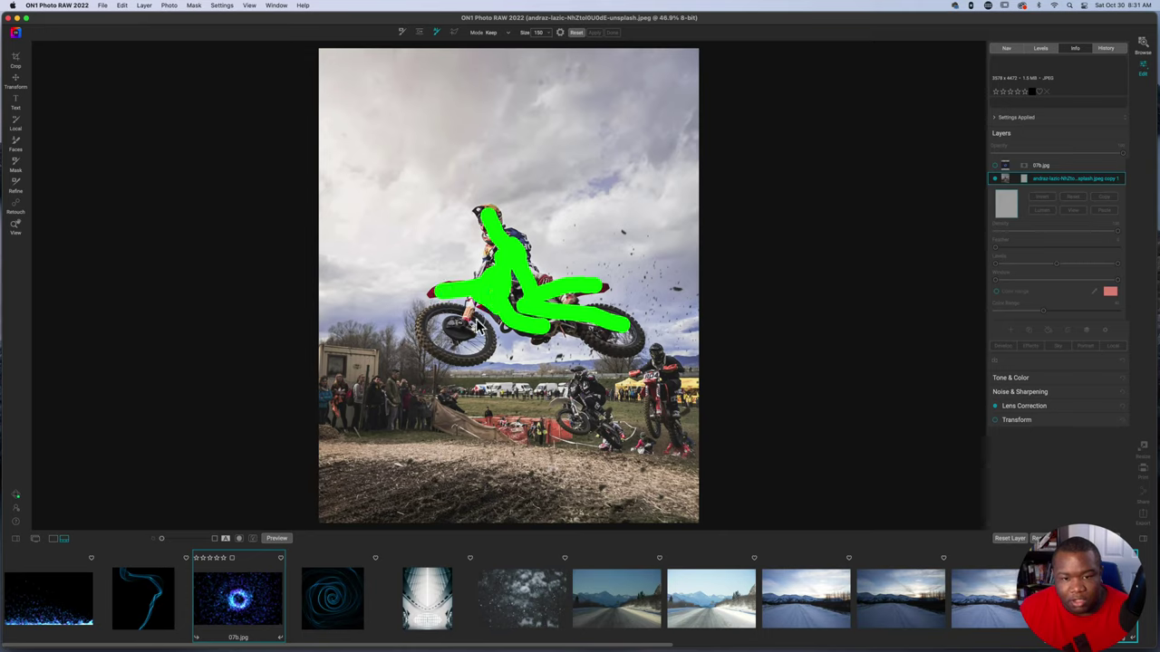
Step: Mark the front and rear wheels with Keep strokes, using a smaller brush of size 70
key("bracketleft")
key("bracketleft")
key("bracketleft")
key("bracketleft")
mouse_move(473, 308)
left_mouse_down()
mouse_move(454, 328)
mouse_move(481, 322)
mouse_move(489, 334)
mouse_move(479, 358)
mouse_move(421, 344)
mouse_move(422, 322)
mouse_move(470, 317)
left_mouse_up()
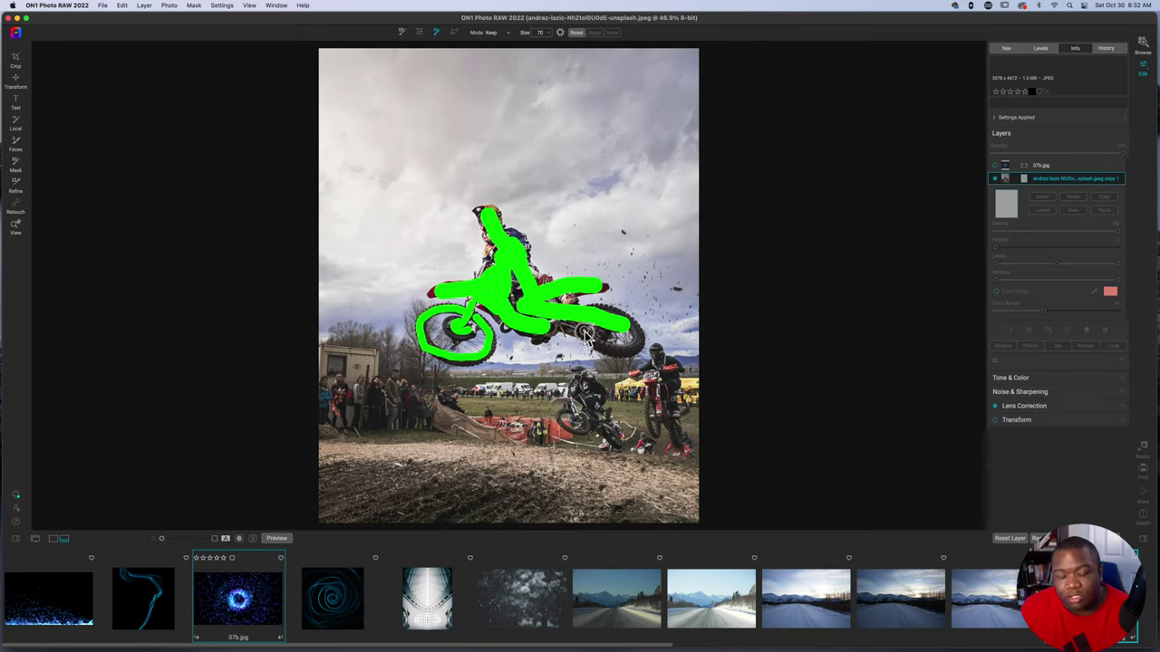
mouse_move(587, 333)
left_mouse_down()
mouse_move(631, 356)
mouse_move(639, 330)
left_mouse_up()
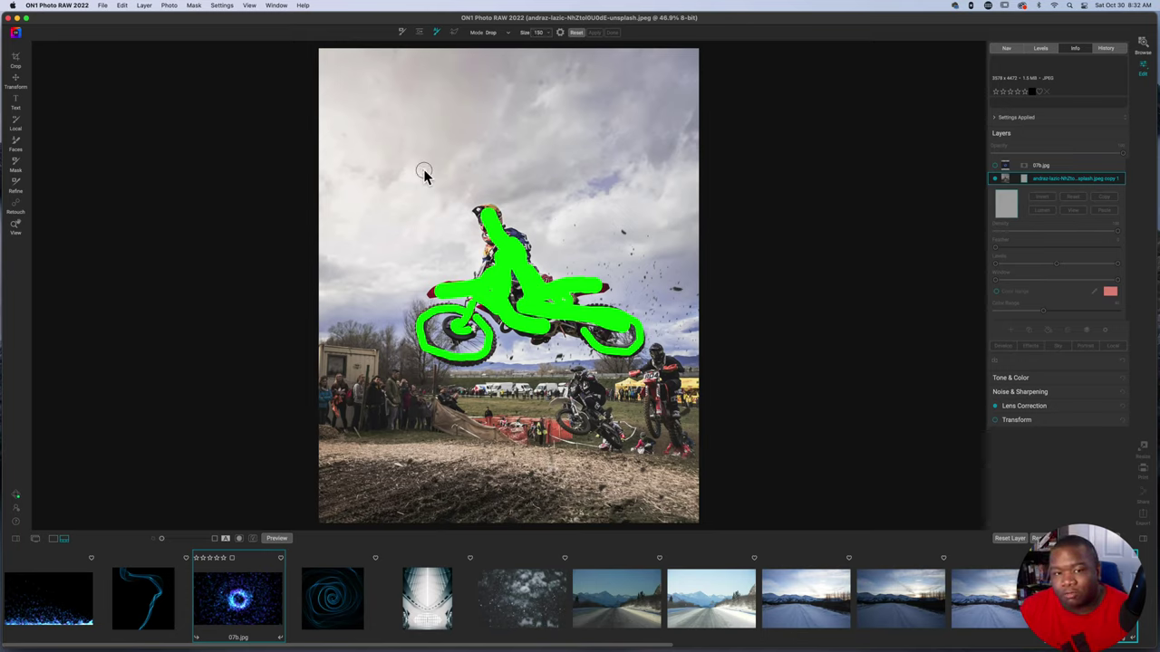
Step: Mark the sky background with large Drop strokes and apply the AI mask to isolate the rider
key("bracketright")
key("bracketright")
key("bracketright")
key("bracketright")
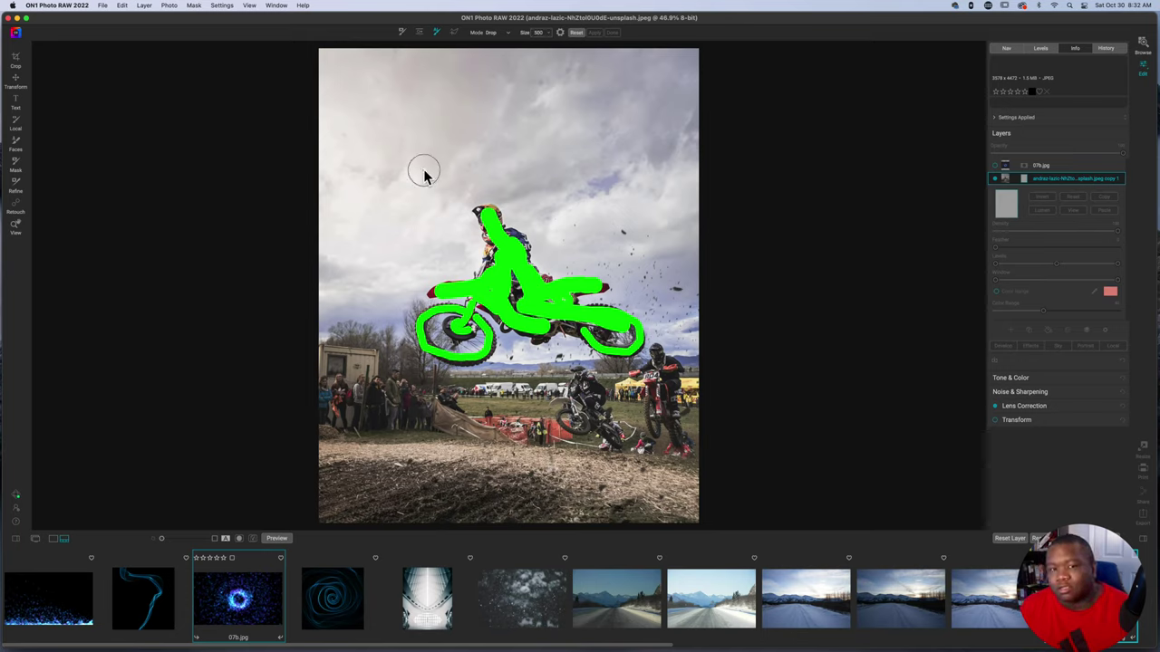
mouse_move(407, 154)
left_mouse_down()
mouse_move(435, 94)
mouse_move(518, 94)
mouse_move(616, 136)
mouse_move(644, 194)
mouse_move(589, 217)
mouse_move(640, 243)
mouse_move(676, 286)
mouse_move(693, 342)
mouse_move(684, 388)
mouse_move(650, 415)
mouse_move(611, 419)
mouse_move(552, 377)
mouse_move(429, 435)
mouse_move(391, 411)
mouse_move(335, 332)
mouse_move(330, 281)
mouse_move(344, 240)
mouse_move(386, 213)
mouse_move(463, 125)
mouse_move(631, 181)
mouse_move(659, 127)
mouse_move(626, 73)
mouse_move(520, 64)
left_mouse_up()
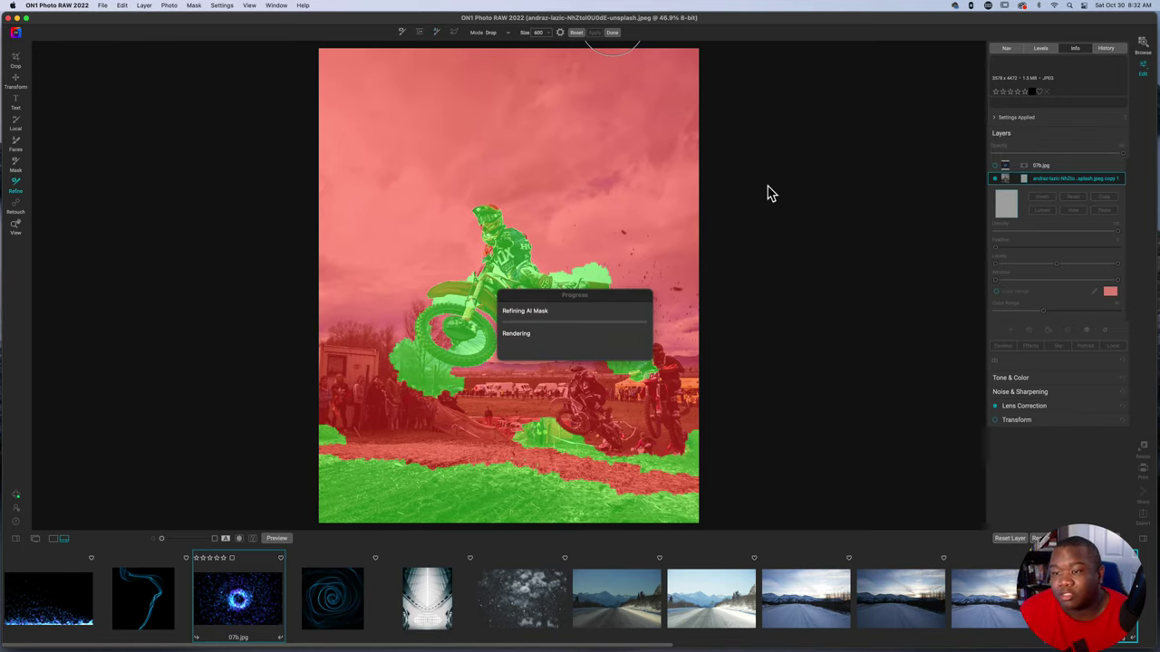
key("b")
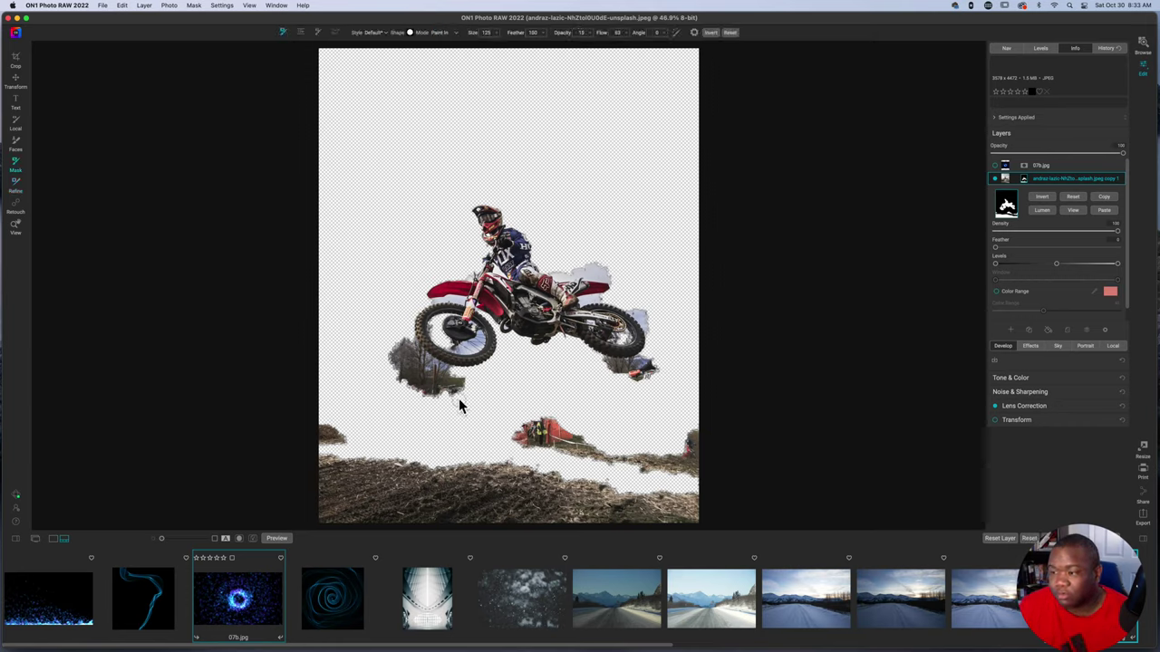
Step: Paint out the leftover ground with a size 700 masking brush at 100 opacity and 100 flow
scroll(492, 432, "up", 10)
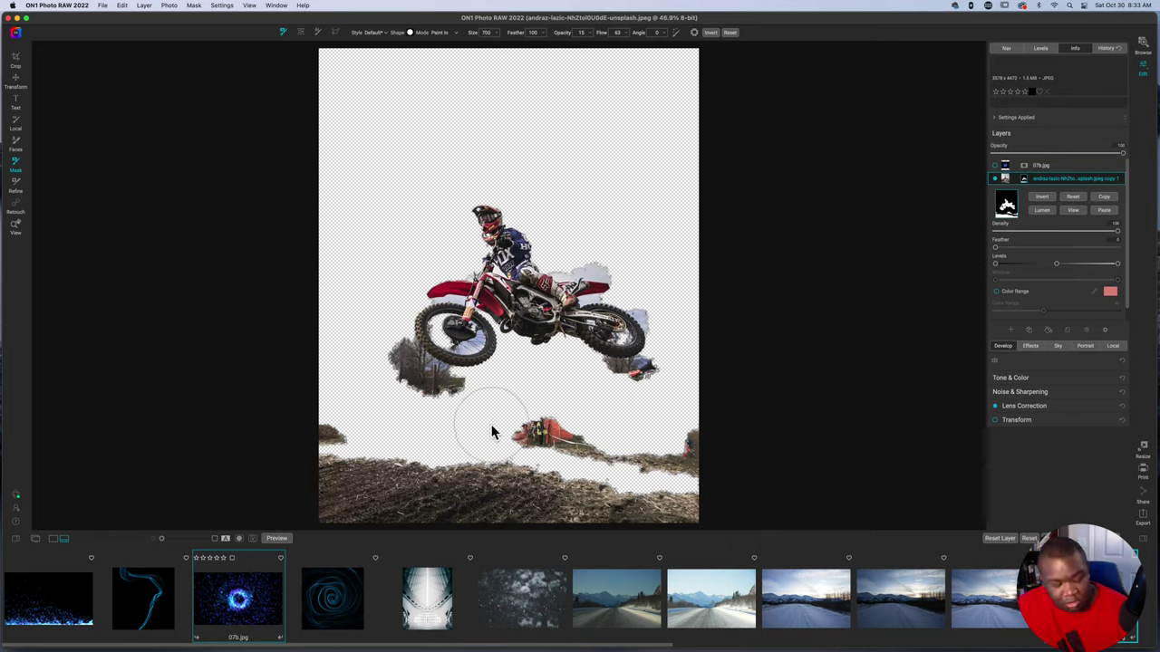
key("alt")
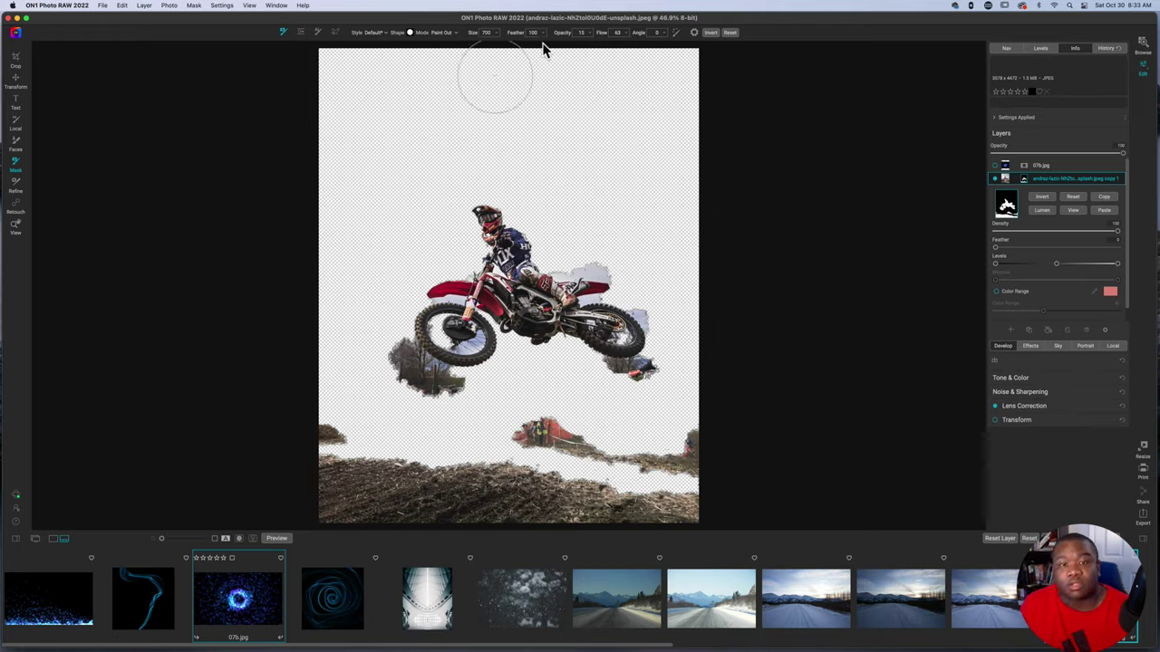
left_click_drag(610, 41, 665, 36)
mouse_move(725, 487)
left_mouse_down()
mouse_move(690, 471)
mouse_move(699, 428)
mouse_move(672, 441)
mouse_move(664, 464)
mouse_move(695, 526)
mouse_move(634, 495)
mouse_move(650, 460)
mouse_move(500, 443)
mouse_move(582, 431)
mouse_move(611, 441)
mouse_move(578, 467)
mouse_move(505, 485)
mouse_move(294, 468)
mouse_move(271, 443)
mouse_move(296, 412)
mouse_move(390, 492)
mouse_move(680, 503)
mouse_move(284, 489)
left_mouse_up()
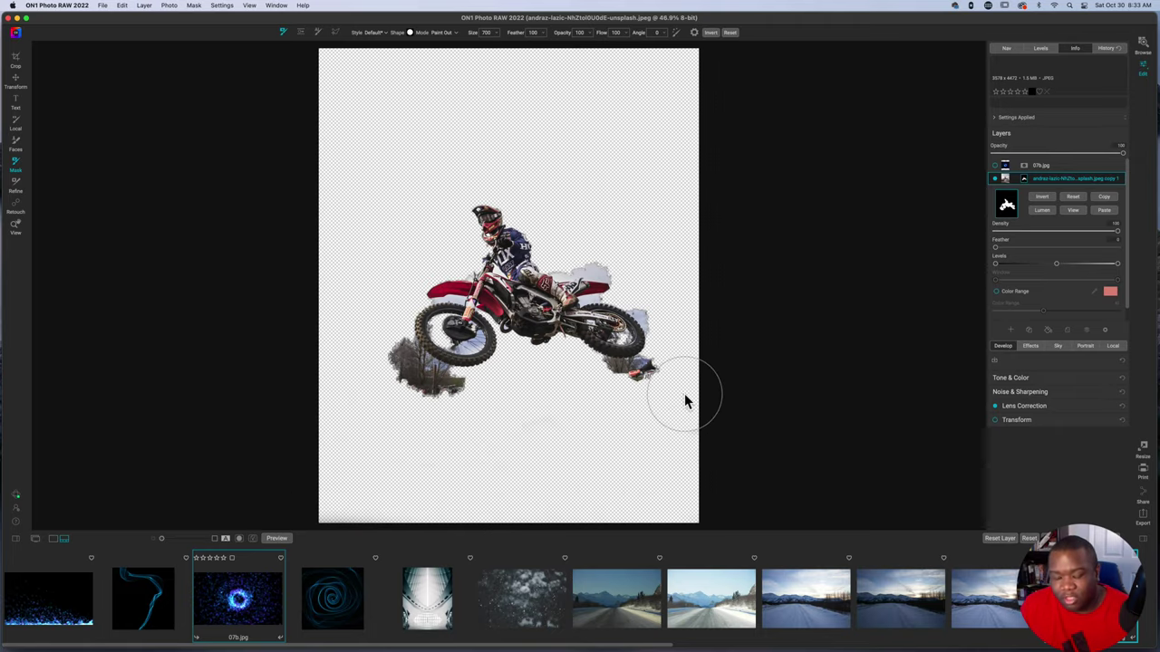
Step: Paint out the background remnants beneath the rear and front wheels with a brush of size 350
key("bracketleft")
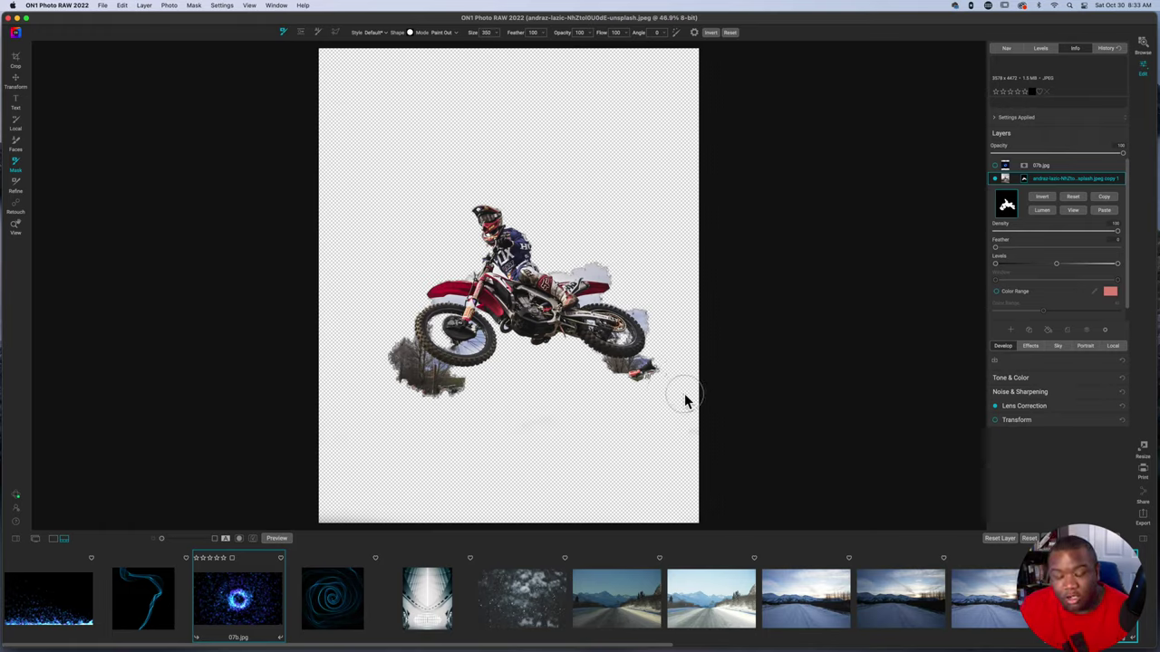
mouse_move(674, 375)
left_mouse_down()
mouse_move(652, 362)
mouse_move(632, 384)
mouse_move(585, 378)
mouse_move(645, 381)
left_mouse_up()
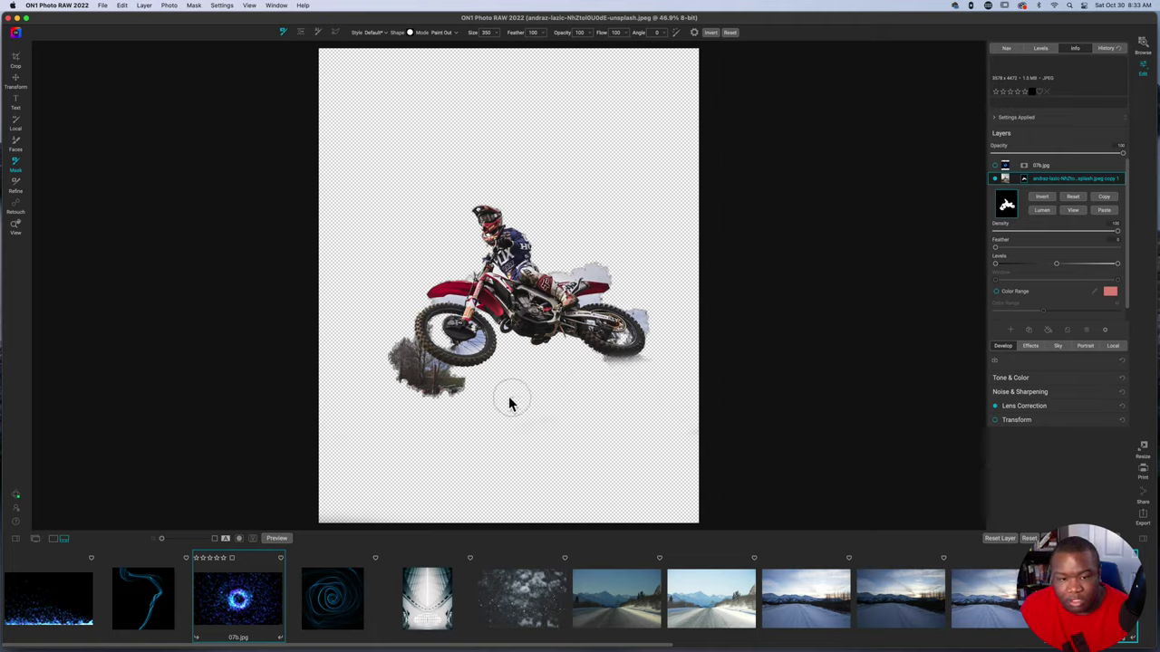
mouse_move(445, 388)
left_mouse_down()
mouse_move(393, 367)
mouse_move(377, 332)
mouse_move(409, 384)
left_mouse_up()
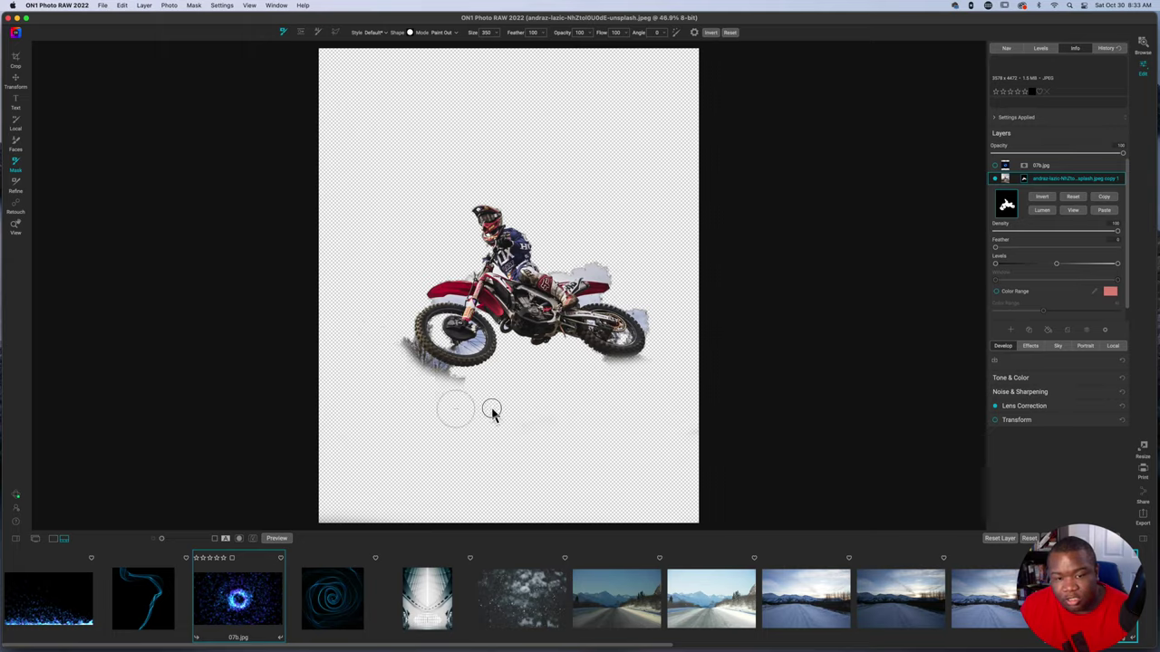
mouse_move(500, 402)
left_mouse_down()
mouse_move(407, 374)
mouse_move(392, 343)
mouse_move(457, 394)
mouse_move(404, 368)
mouse_move(391, 343)
mouse_move(399, 336)
mouse_move(414, 367)
mouse_move(481, 401)
left_mouse_up()
Step: Paint out the leftover sky above the seat and behind the rear wheel with a size 125 brush
key("bracketleft")
key("bracketleft")
key("bracketleft")
key("bracketleft")
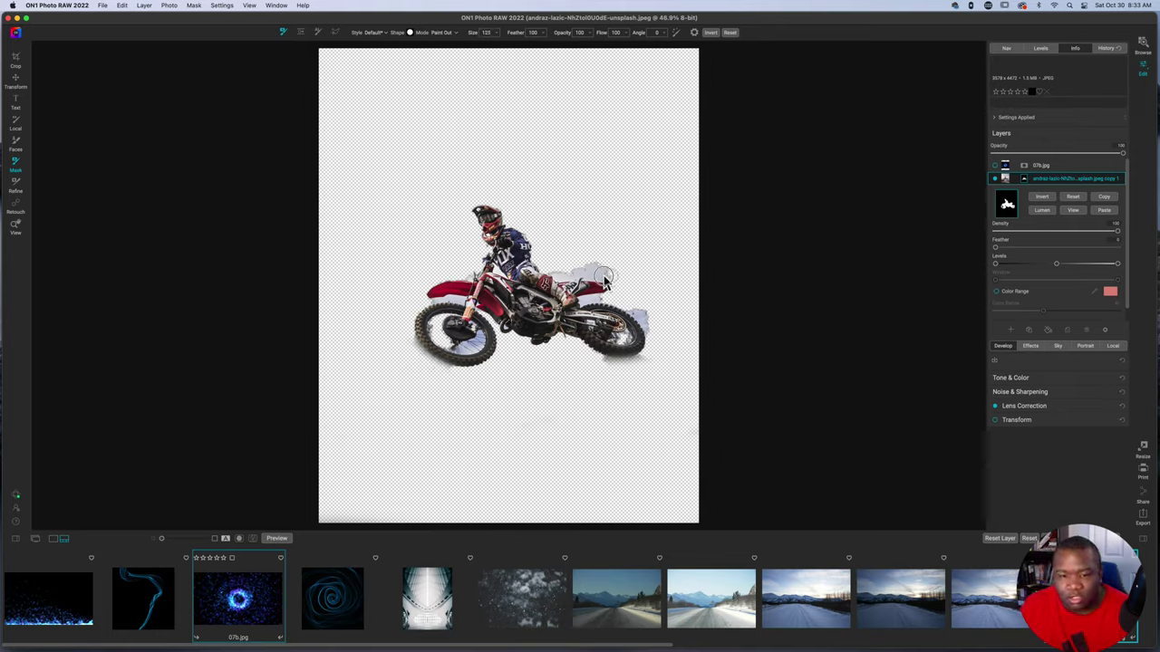
mouse_move(594, 268)
left_mouse_down()
mouse_move(553, 270)
mouse_move(609, 268)
left_mouse_up()
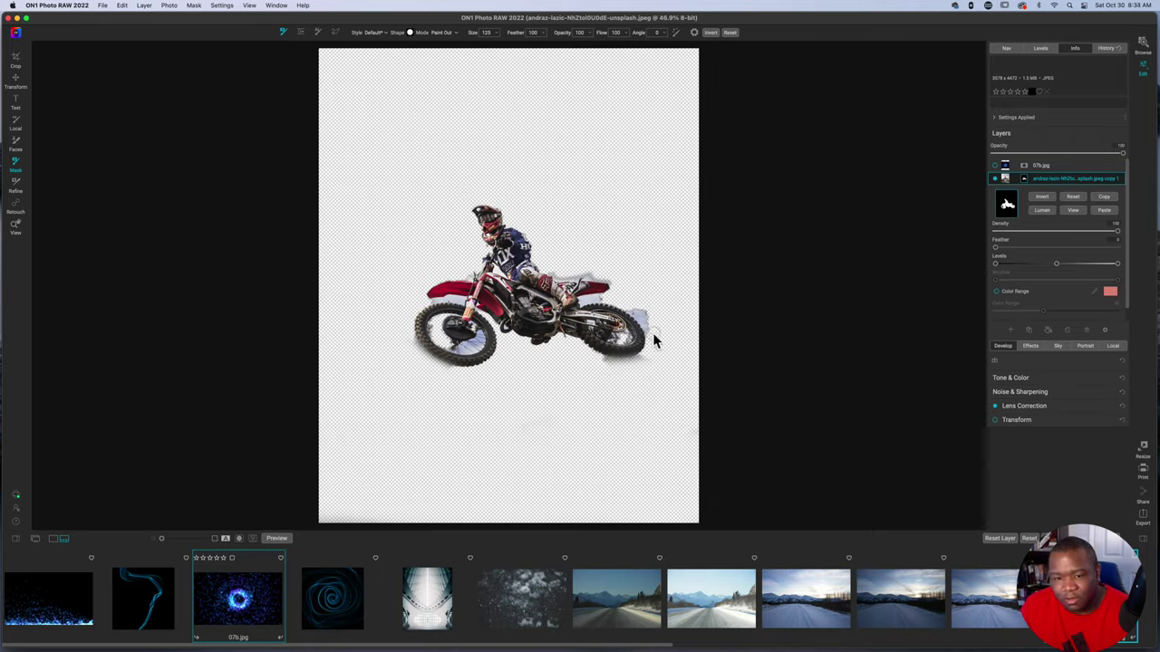
left_click_drag(654, 337, 638, 316)
Step: Clean up the remaining mask edges around the bike with smaller brushes, down to size 60
key("bracketleft")
key("bracketleft")
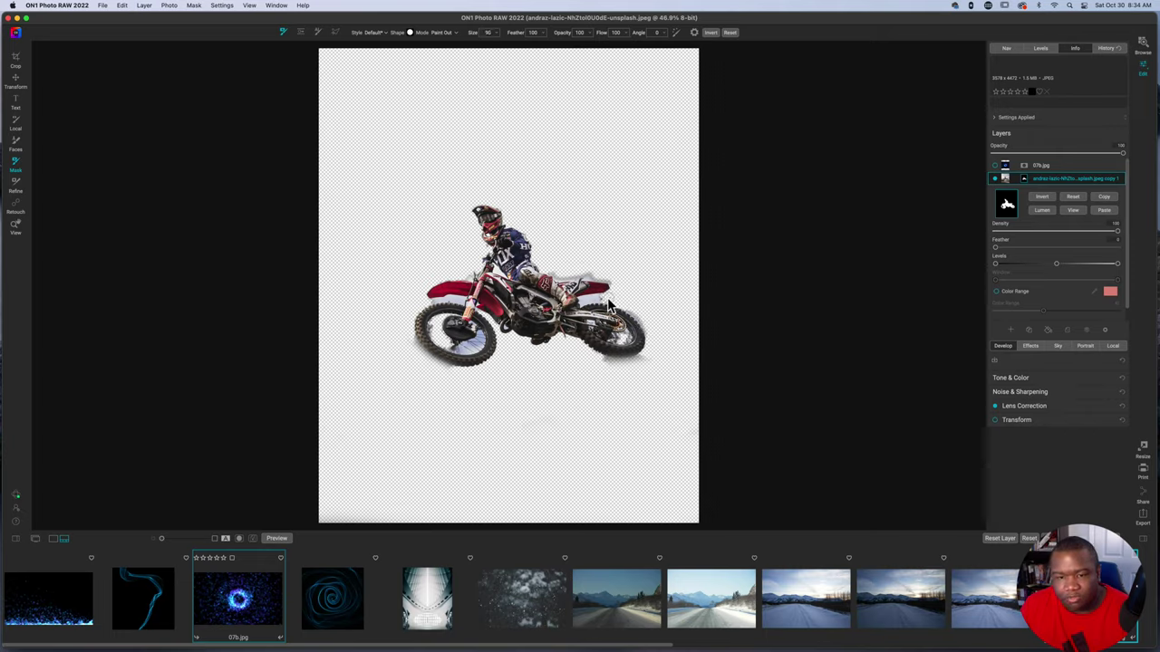
key("bracketleft")
key("bracketleft")
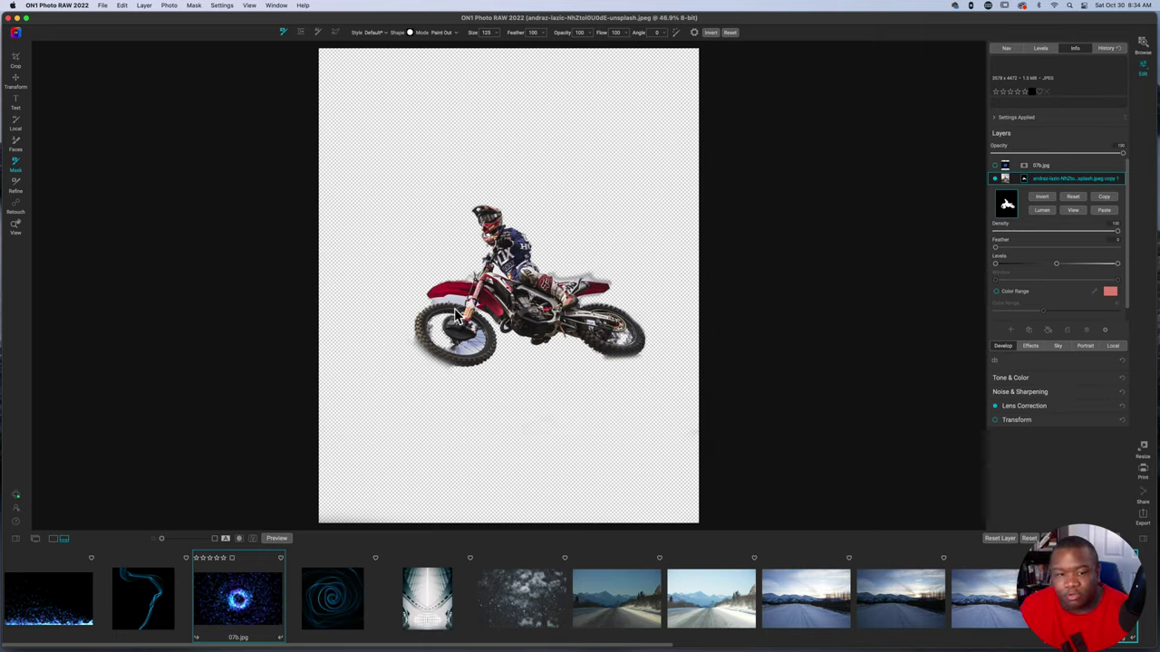
key("bracketleft")
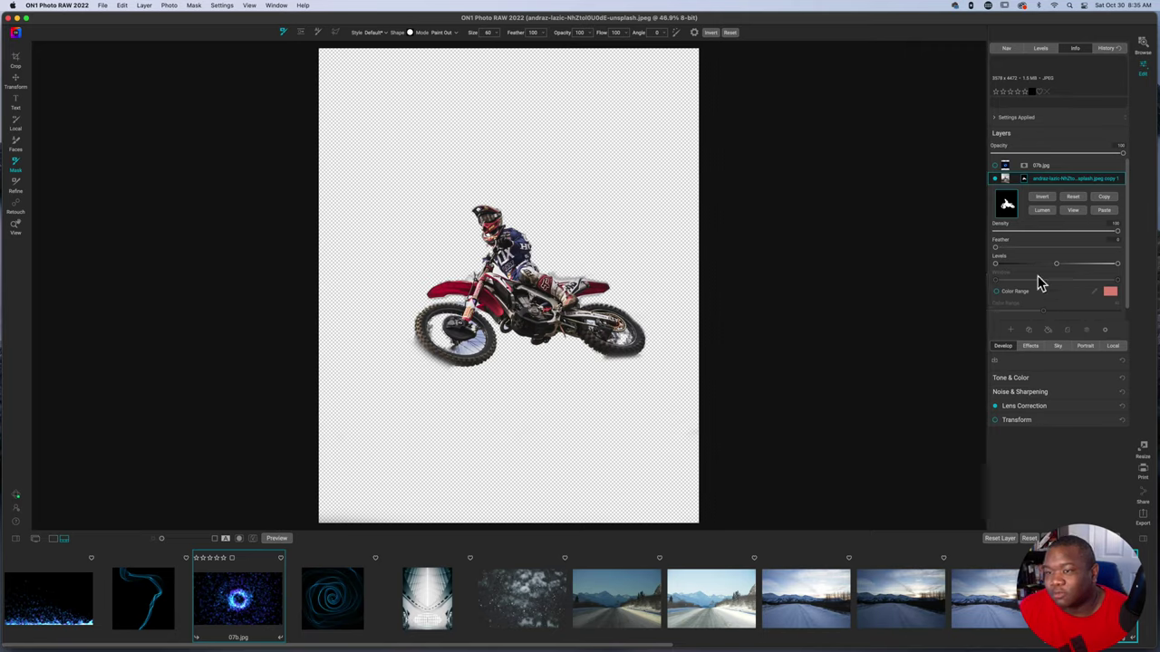
Step: Show the 07b.jpg layer and place the masked rider copy above it in the layer stack
left_click(996, 166)
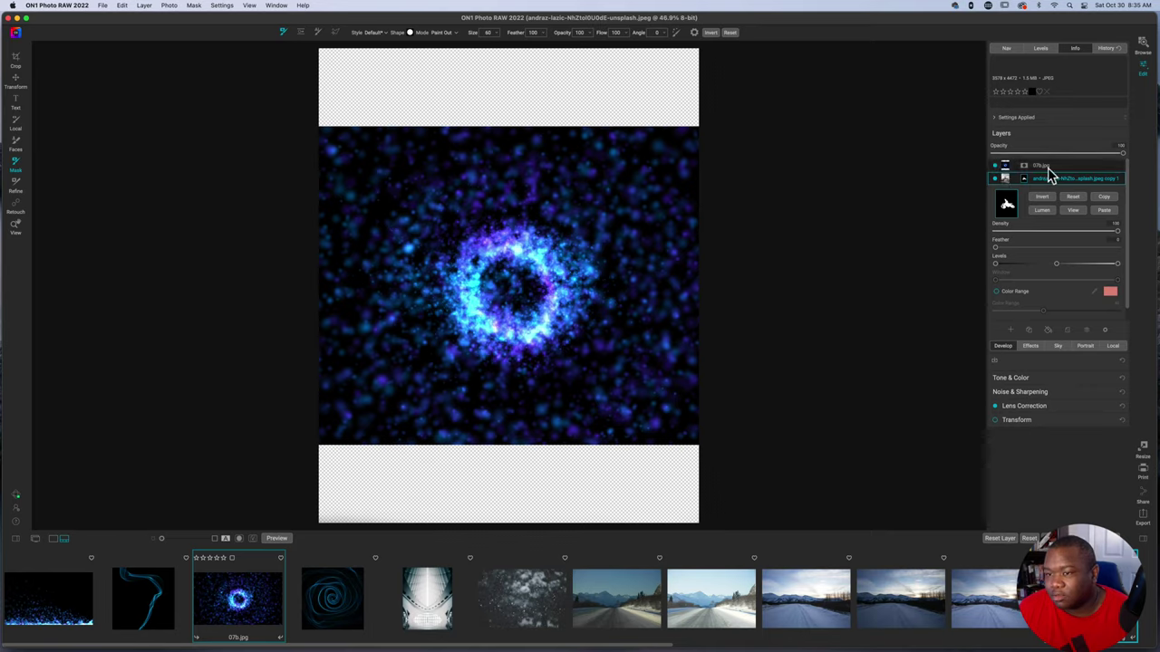
left_click_drag(1045, 169, 1006, 181)
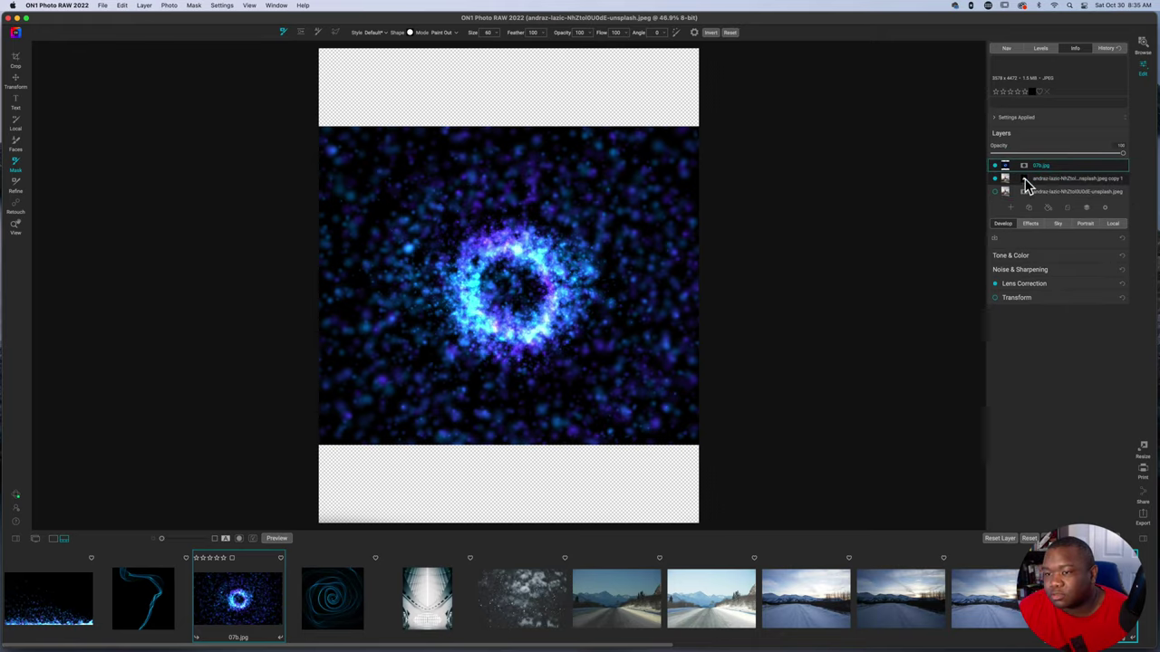
left_click(1059, 177)
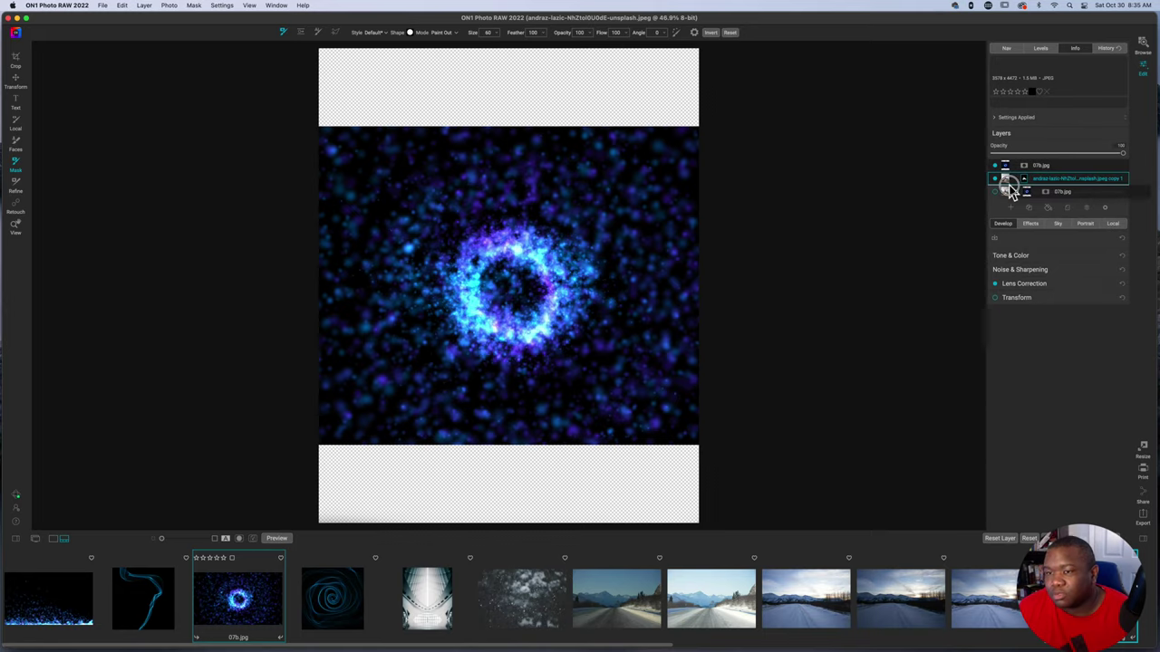
left_click_drag(1008, 185, 1009, 163)
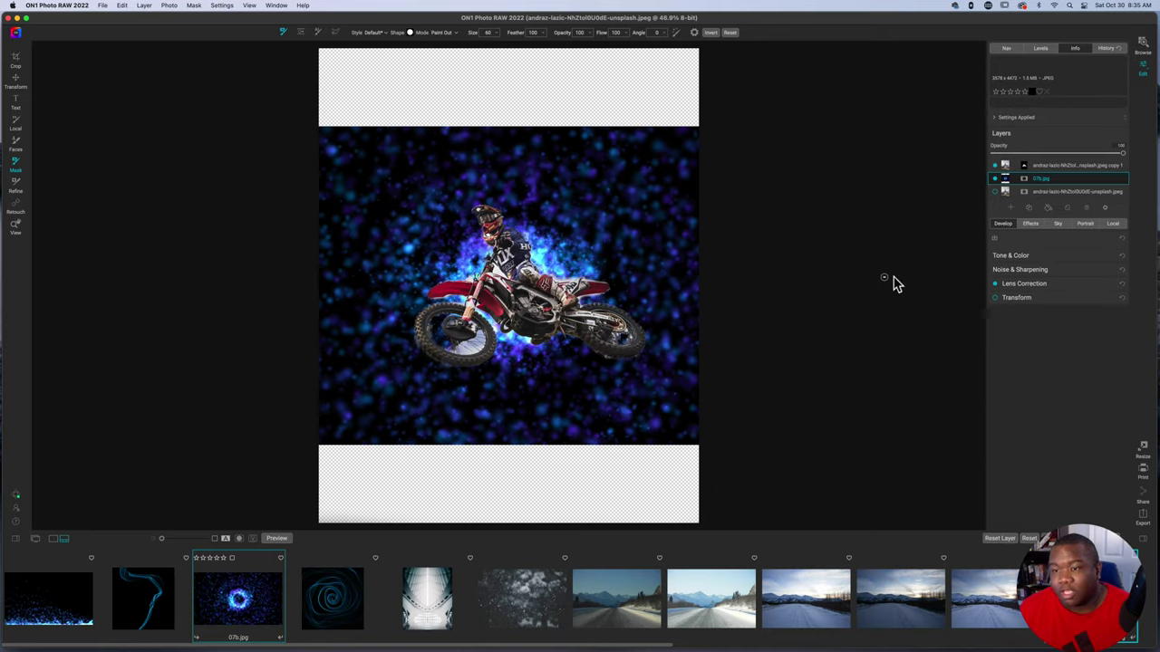
Step: Show the original motocross layer, and toggle the 07b.jpg and rider copy layers off and on again over it
left_click(995, 192)
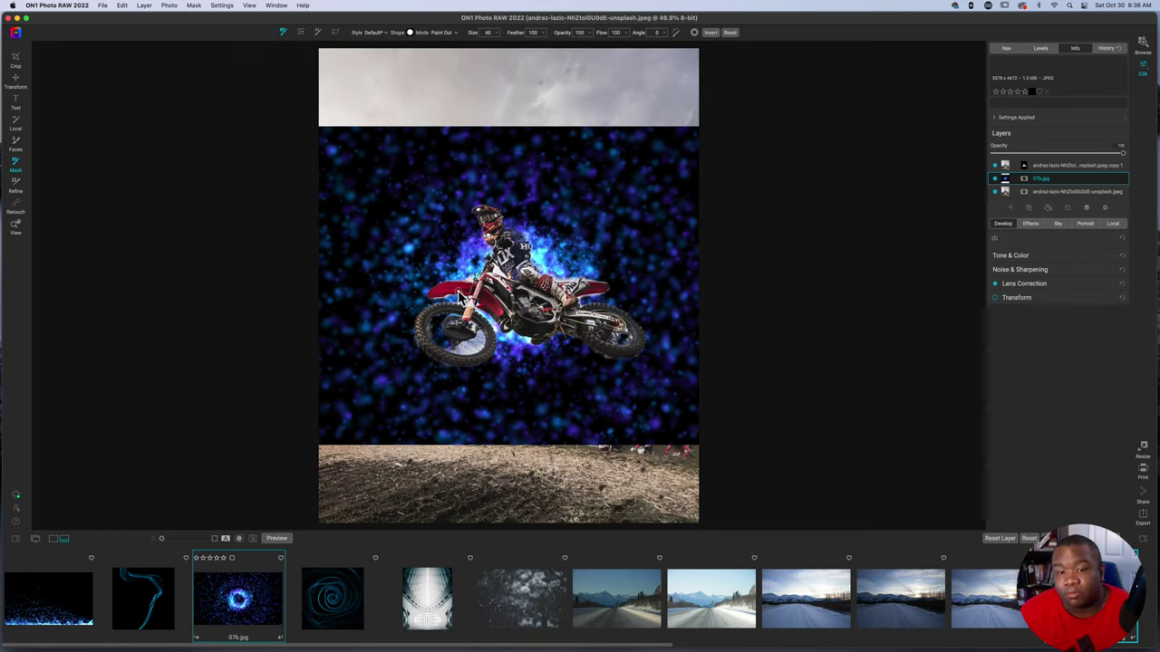
left_click(995, 178)
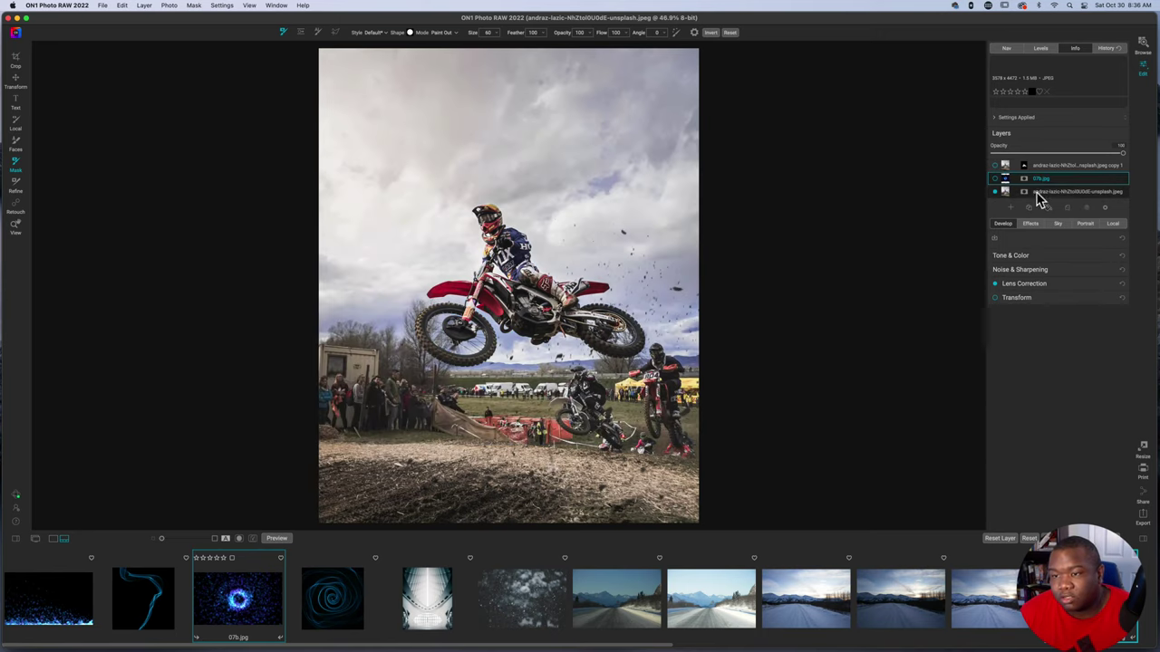
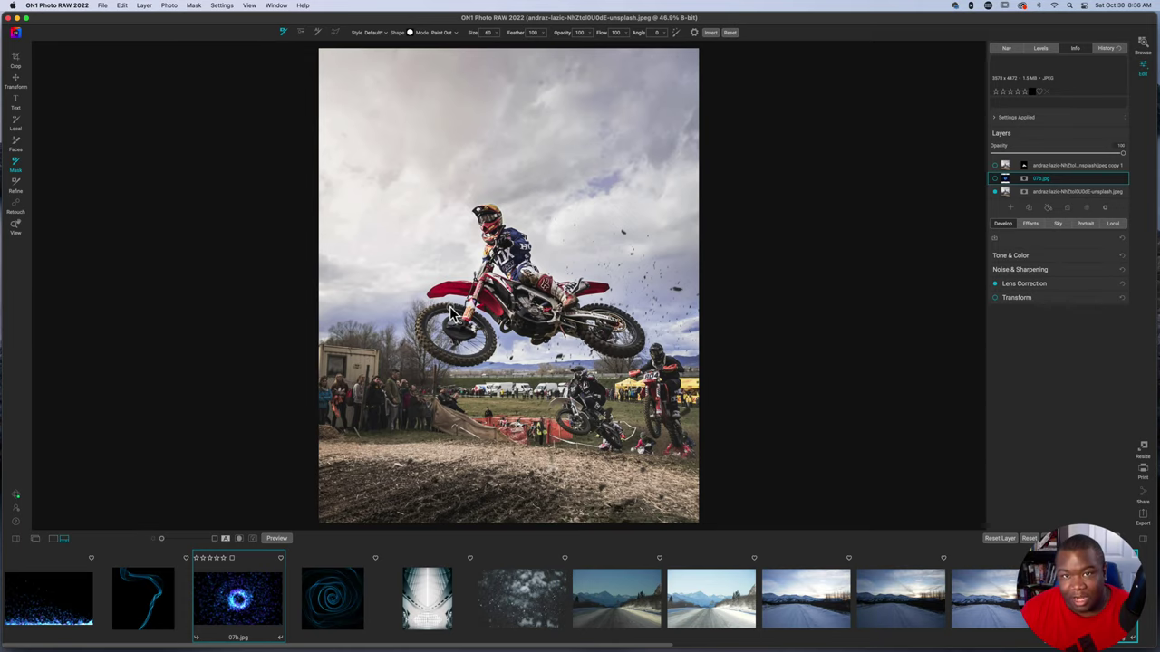
left_click(994, 178)
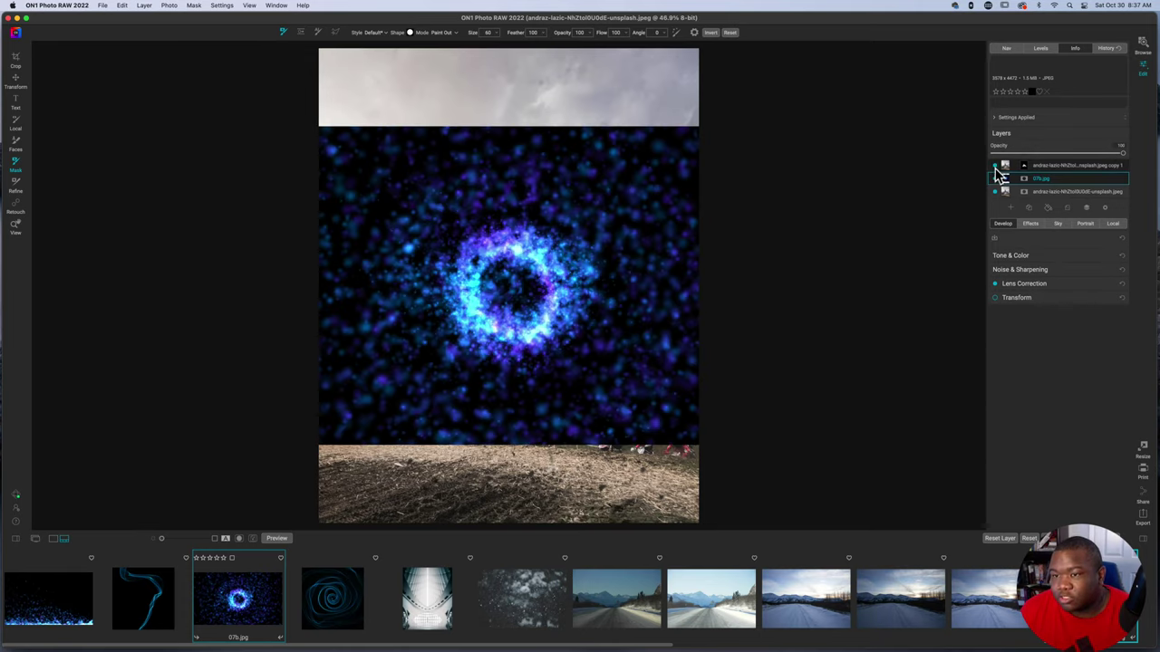
left_click(995, 166)
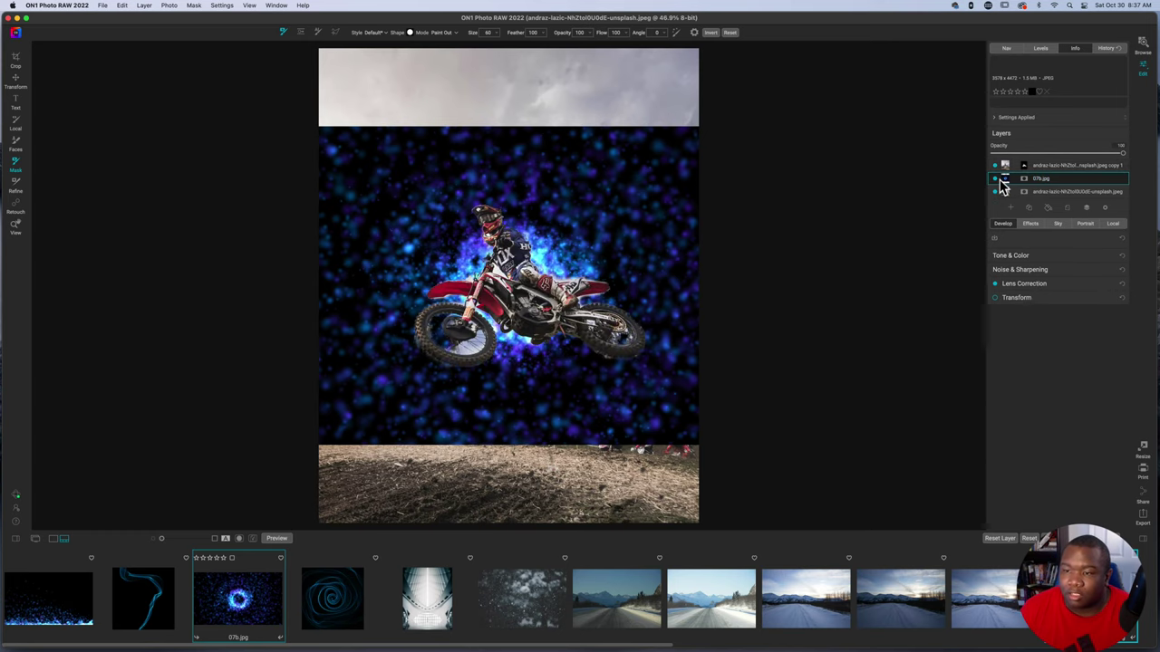
Step: Set the 07b.jpg layer's blending mode to Screen and raise its exposure to about 1.6
left_click(1105, 207)
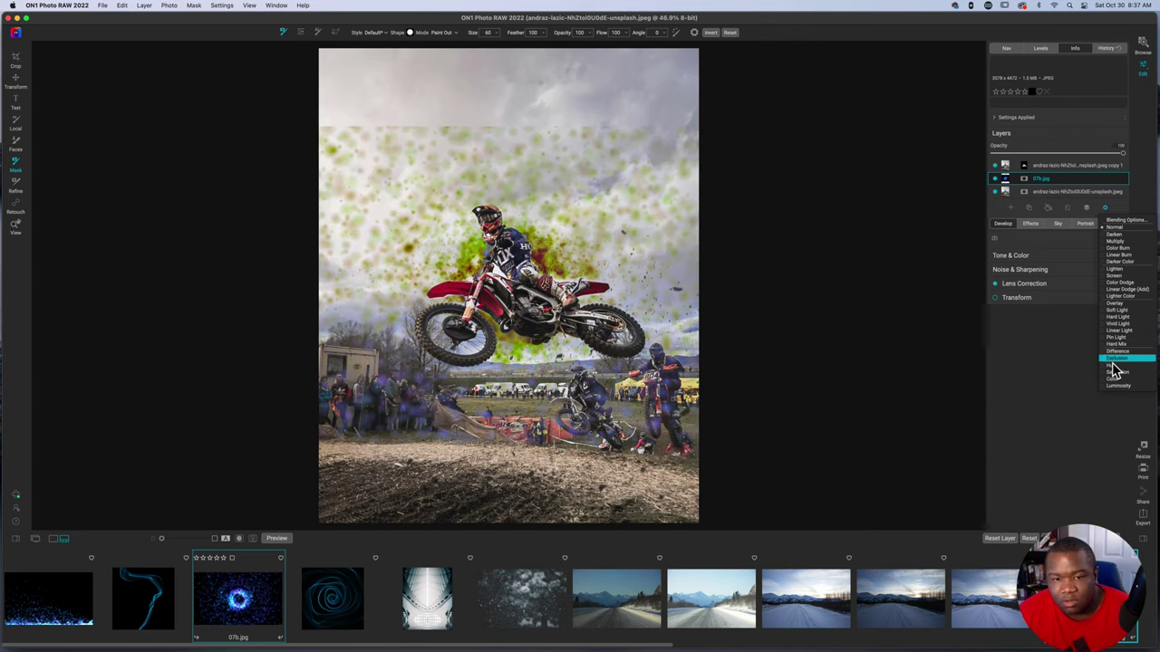
left_click(1115, 277)
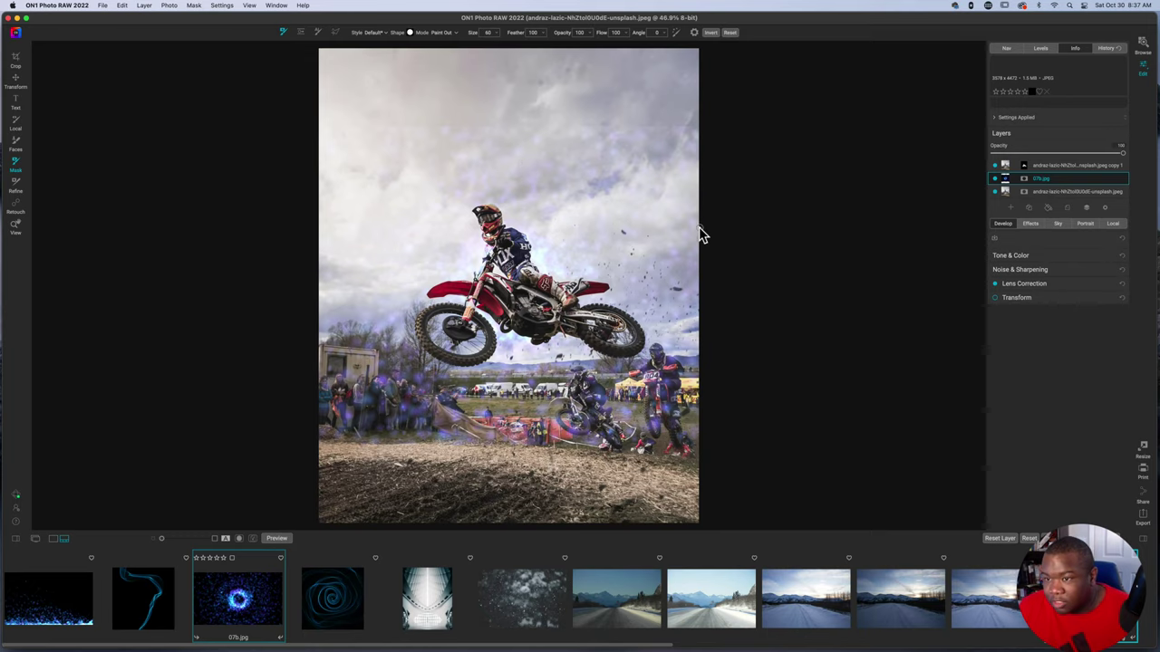
left_click(1038, 264)
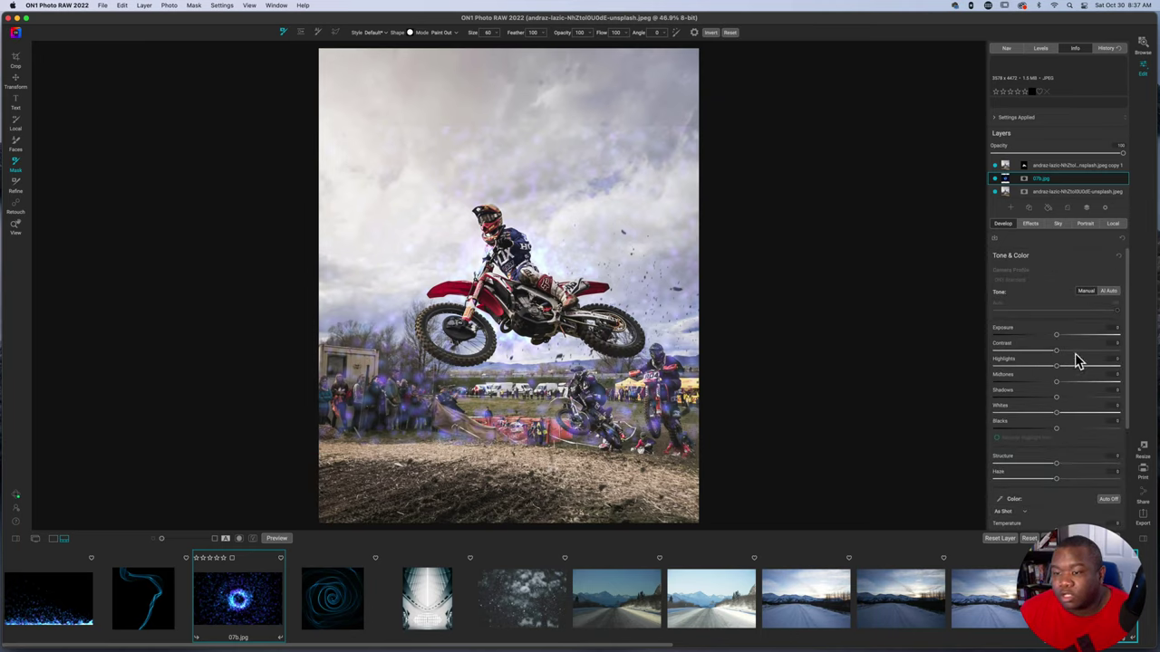
mouse_move(1058, 338)
left_mouse_down()
mouse_move(1035, 338)
mouse_move(1108, 337)
mouse_move(1075, 340)
left_mouse_up()
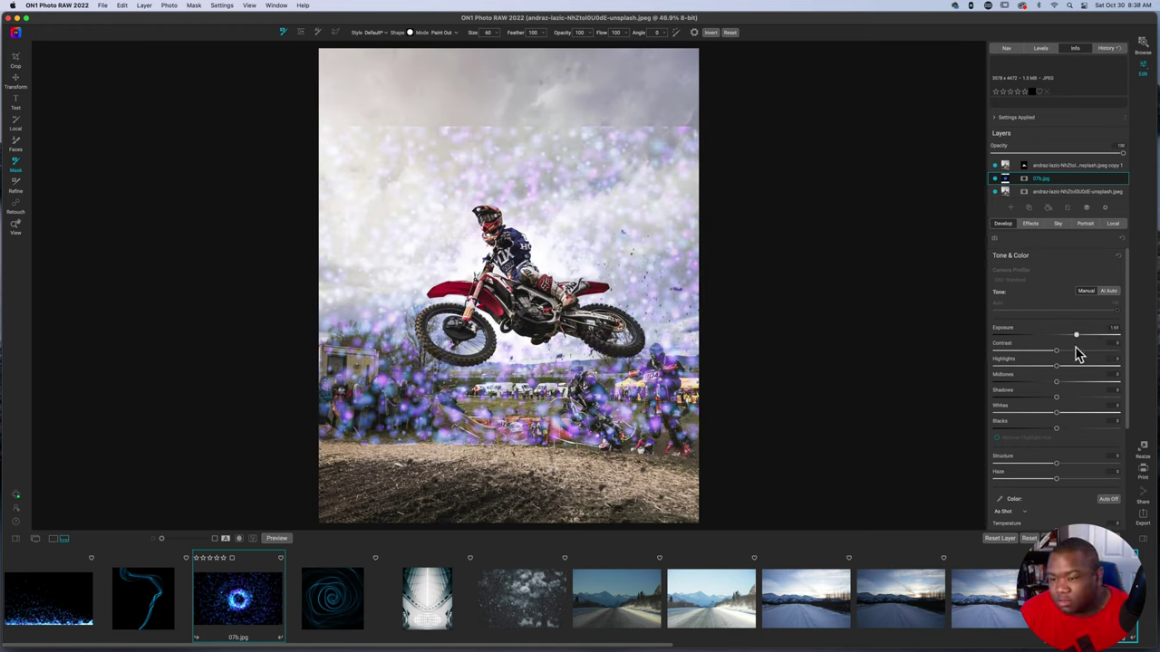
scroll(1055, 476, "down", 5)
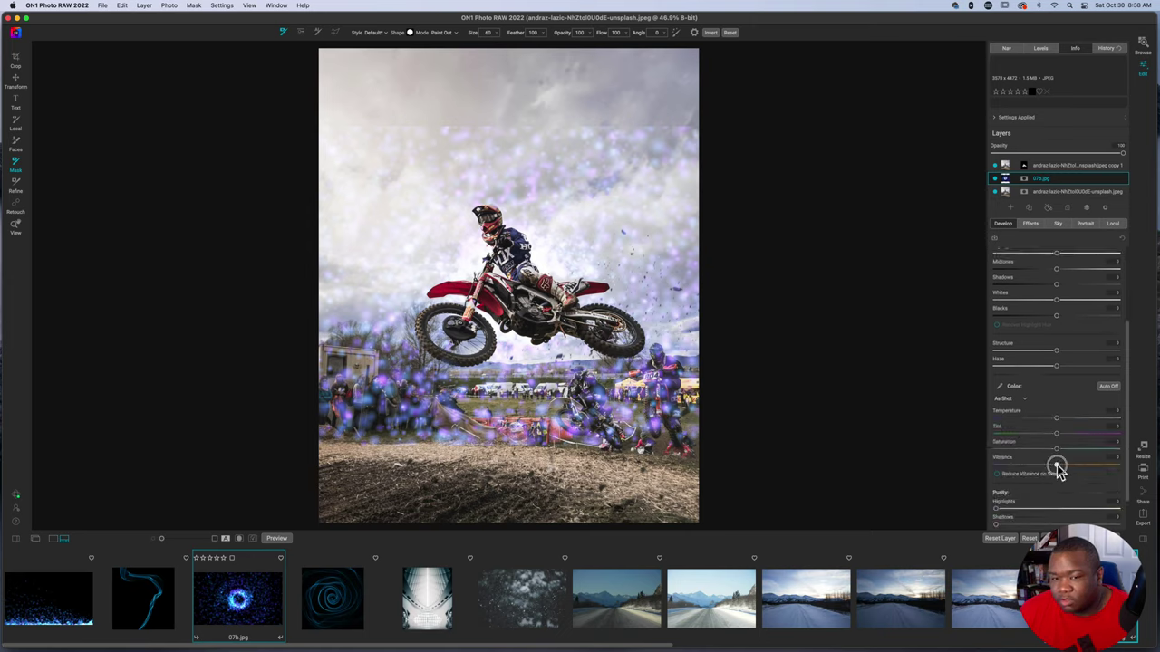
Step: Increase the vibrance and saturation of the 07b.jpg layer to intensify its blue and purple particles
mouse_move(1059, 467)
left_mouse_down()
mouse_move(1106, 473)
mouse_move(1063, 453)
mouse_move(1078, 460)
left_mouse_up()
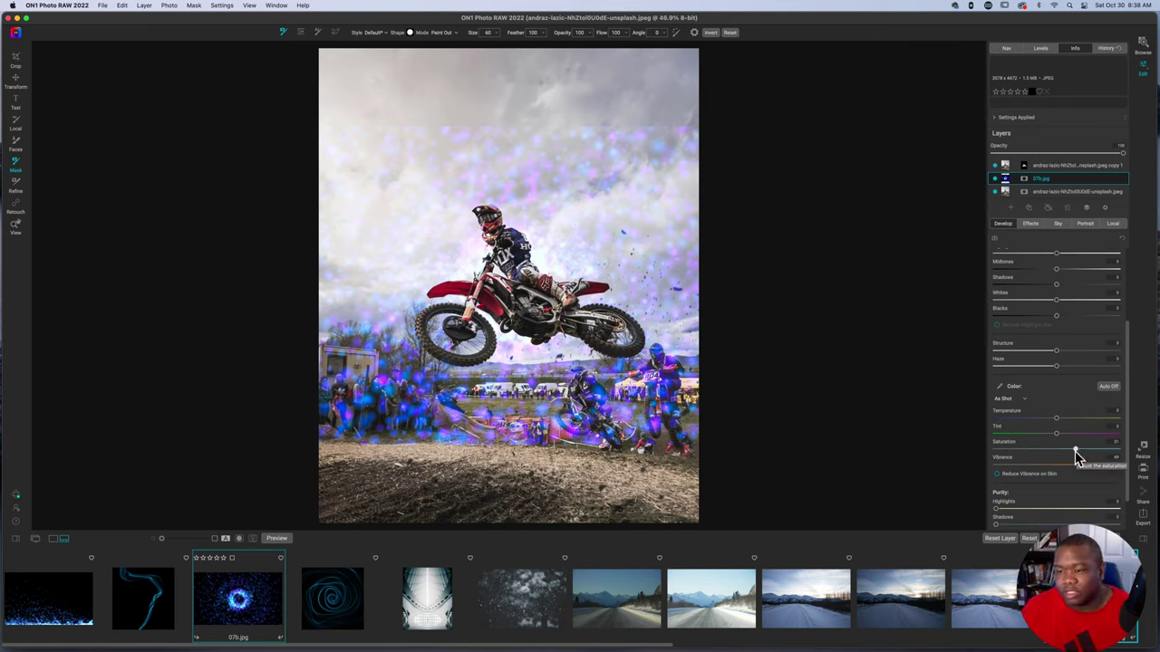
left_click_drag(1076, 456, 1084, 451)
left_click_drag(1130, 408, 1129, 298)
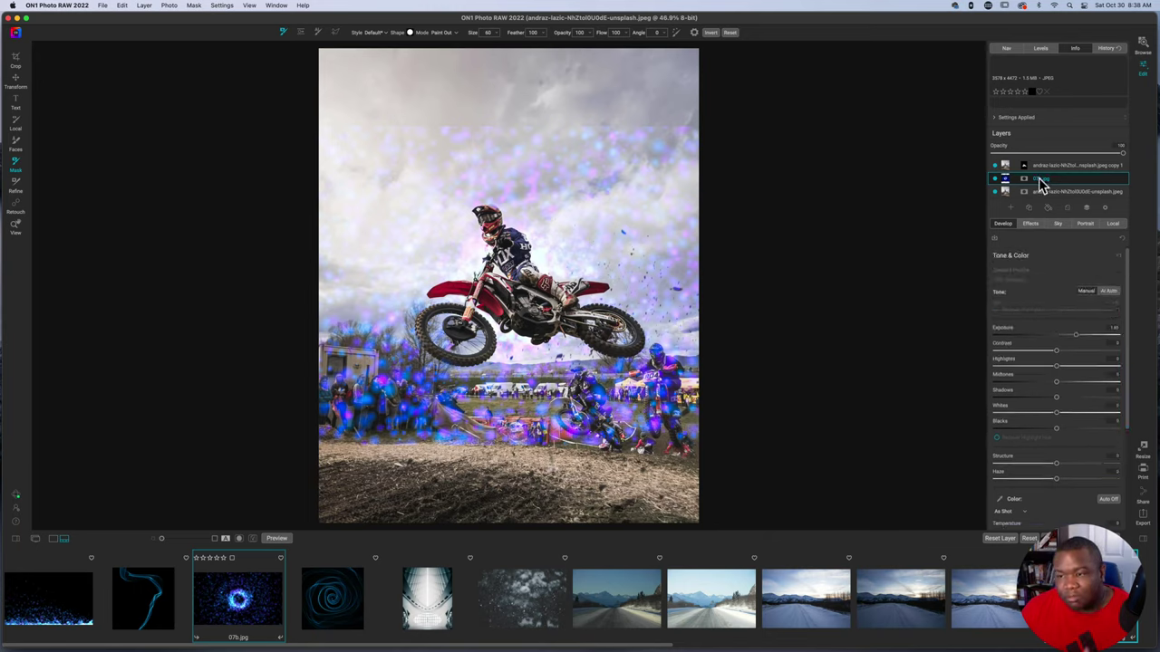
Step: Add a Color Adjustment filter to the 07b.jpg layer, raising the blue range's saturation and shifting its hue strongly toward cyan
left_click(1031, 224)
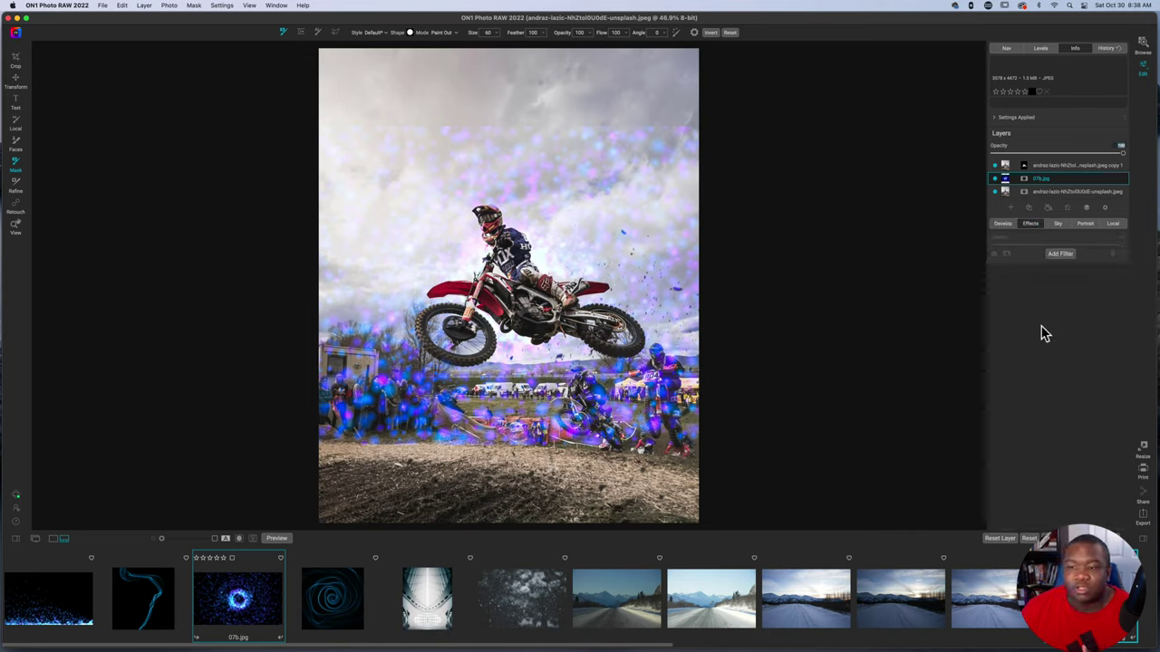
left_click(1061, 256)
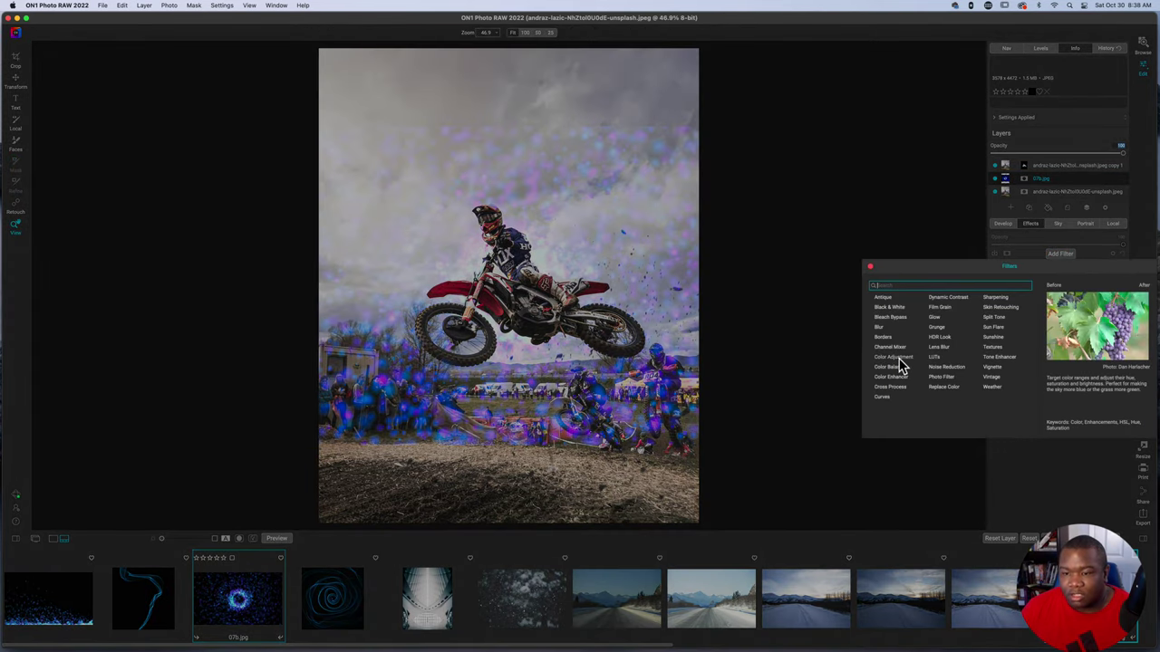
left_click(895, 358)
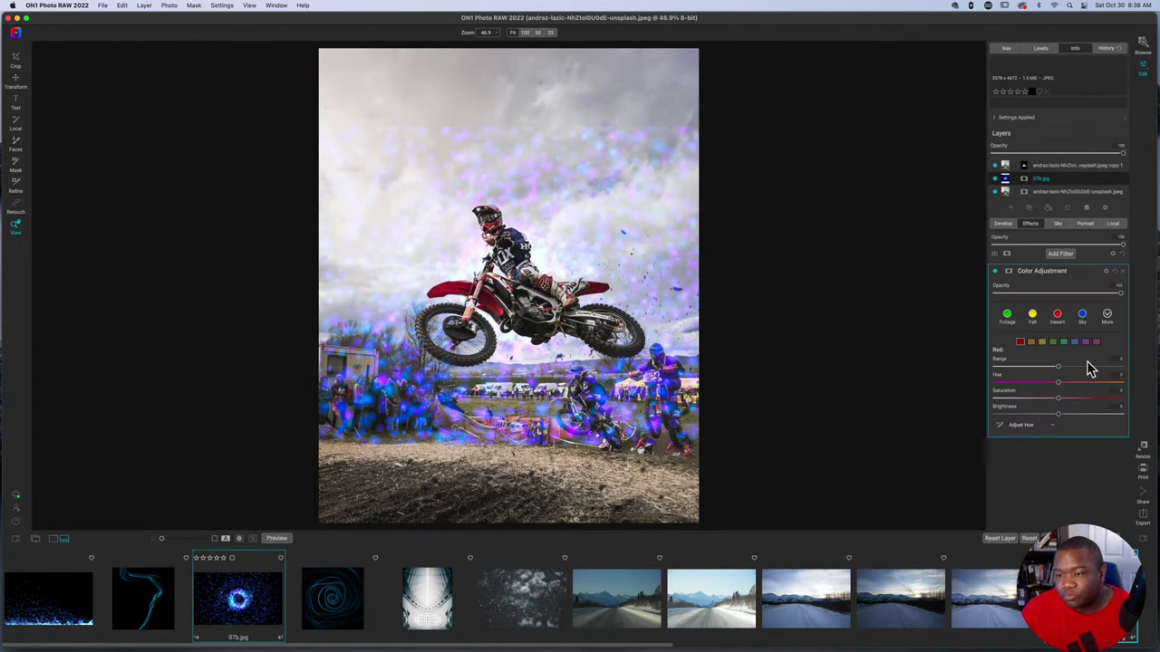
left_click(1075, 342)
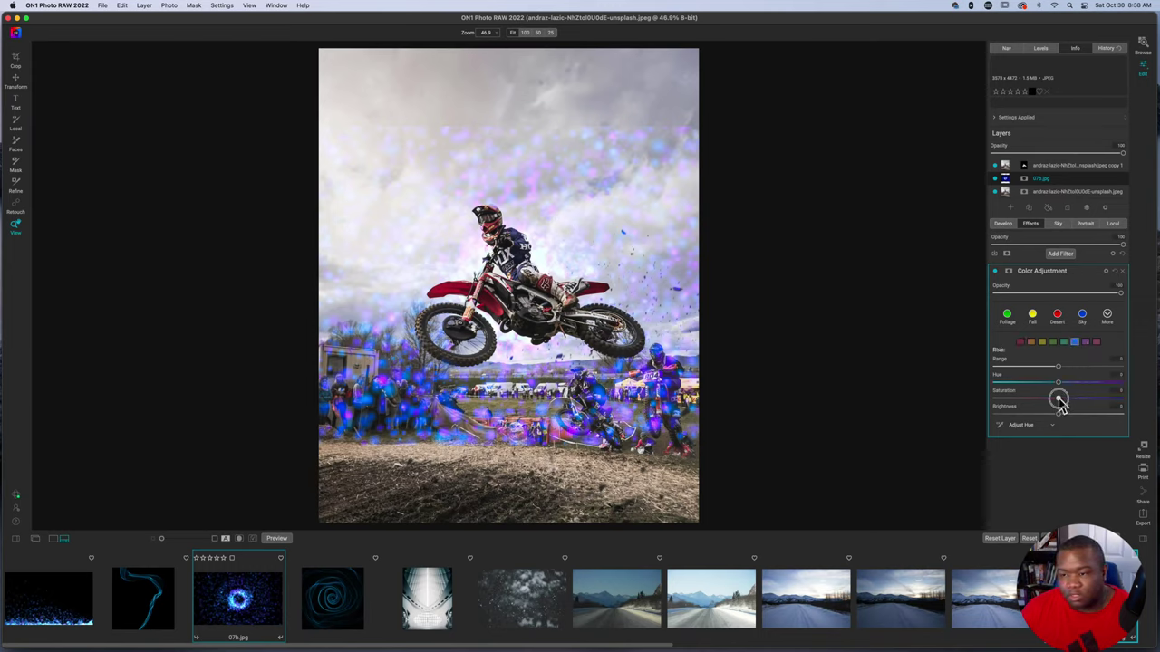
left_click_drag(1060, 400, 1006, 388)
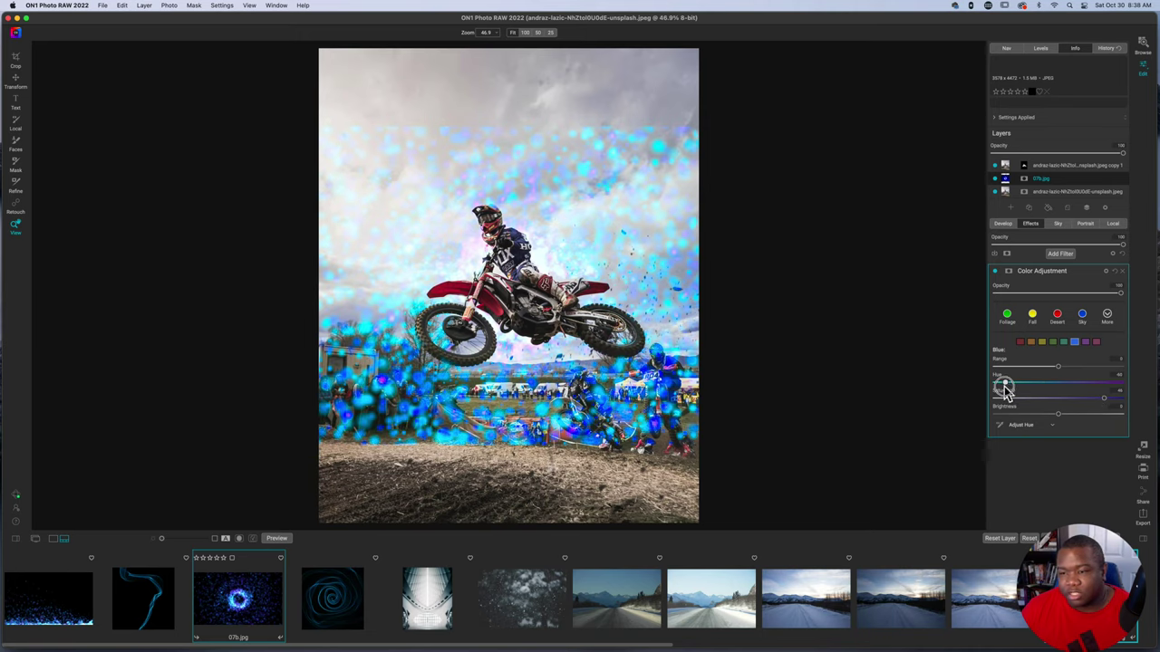
left_click(1075, 271)
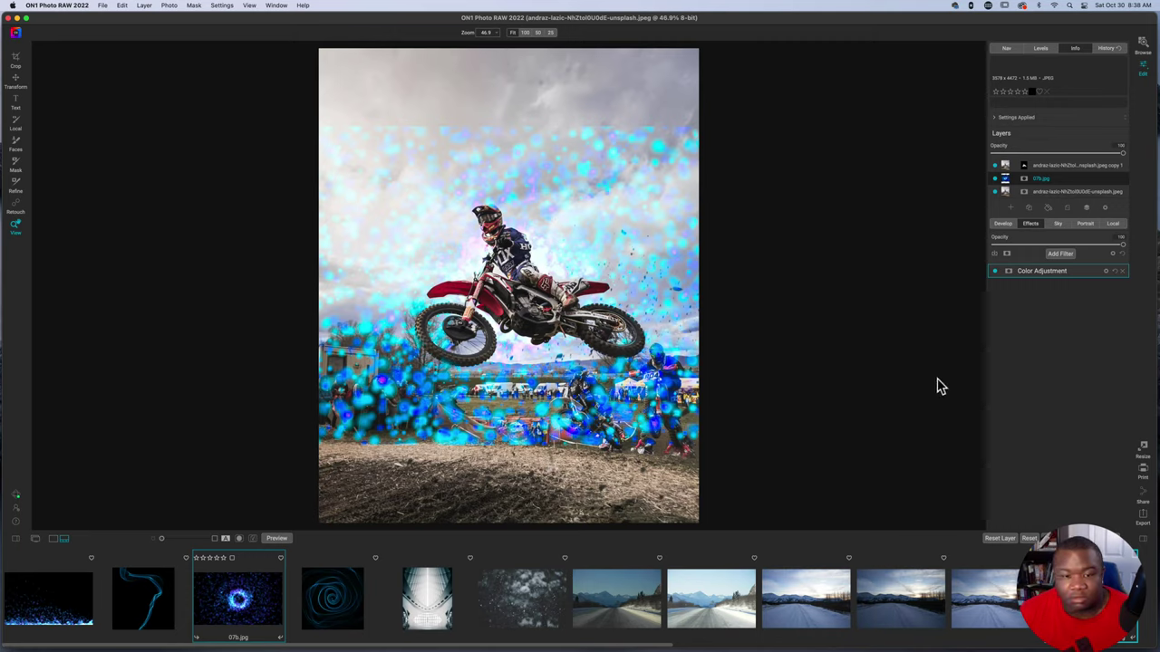
left_click(730, 280)
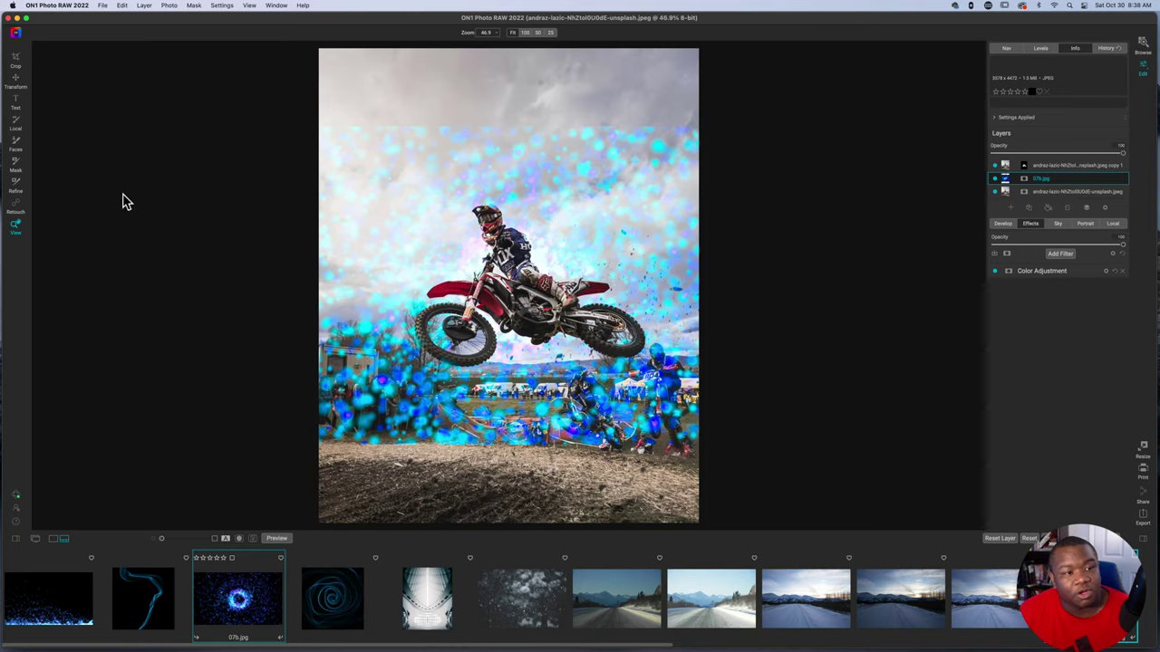
Step: Scale the 07b.jpg layer to 180 and apply the transform so its particles cover the whole photo
left_click(16, 83)
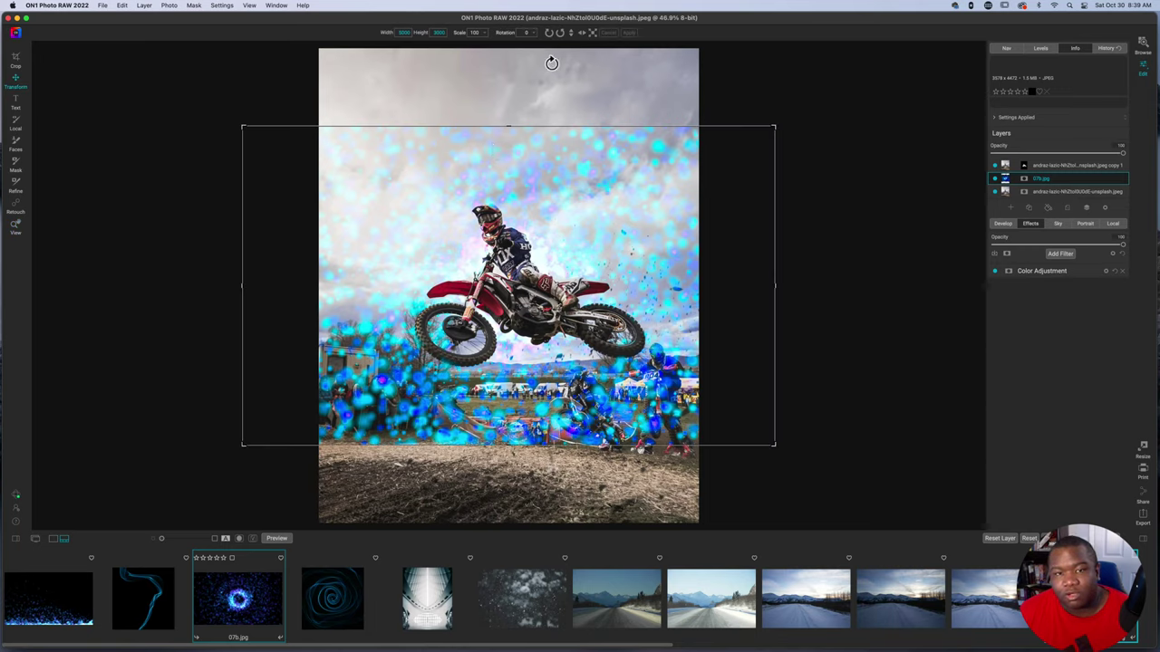
left_click(485, 34)
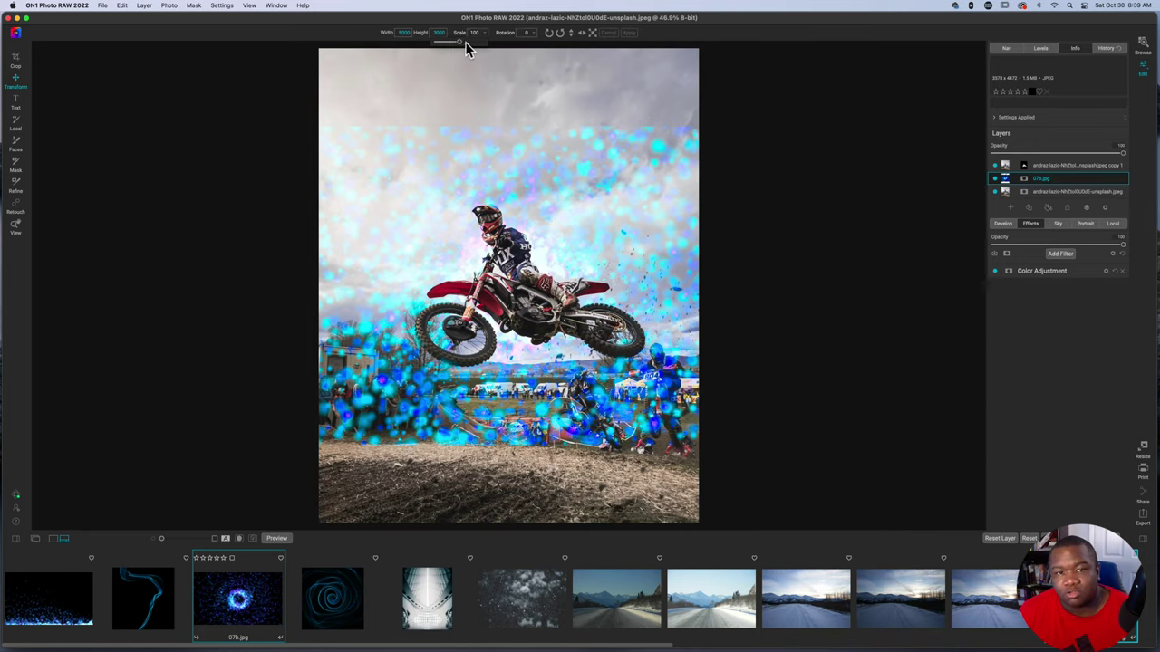
left_click_drag(458, 41, 467, 48)
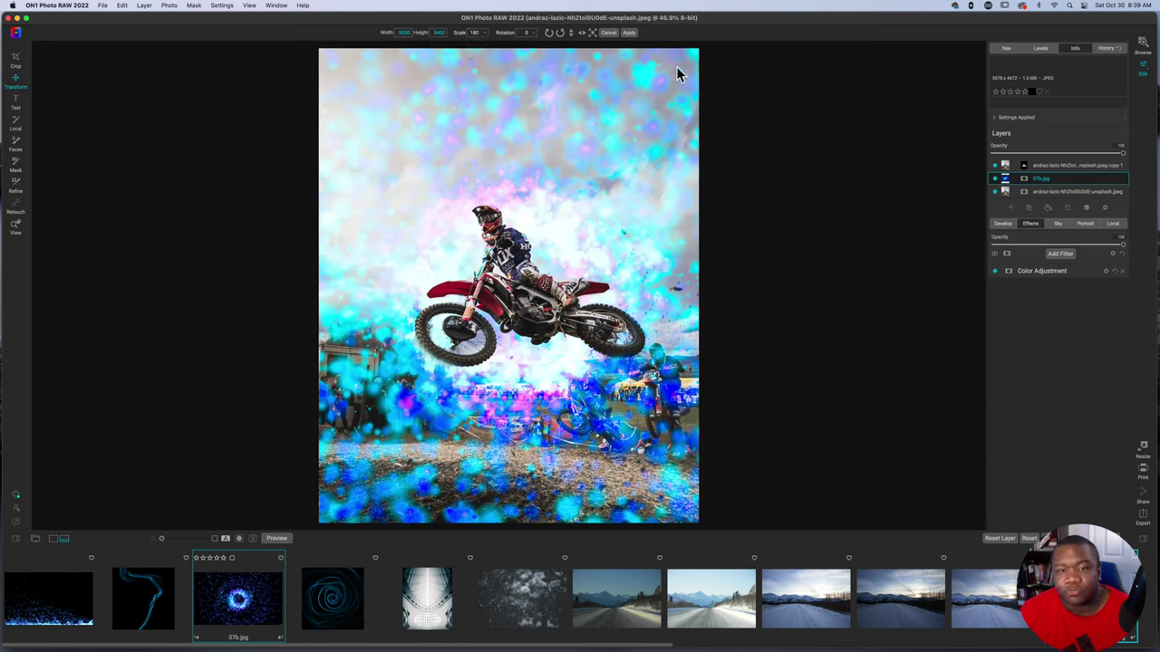
left_click(630, 33)
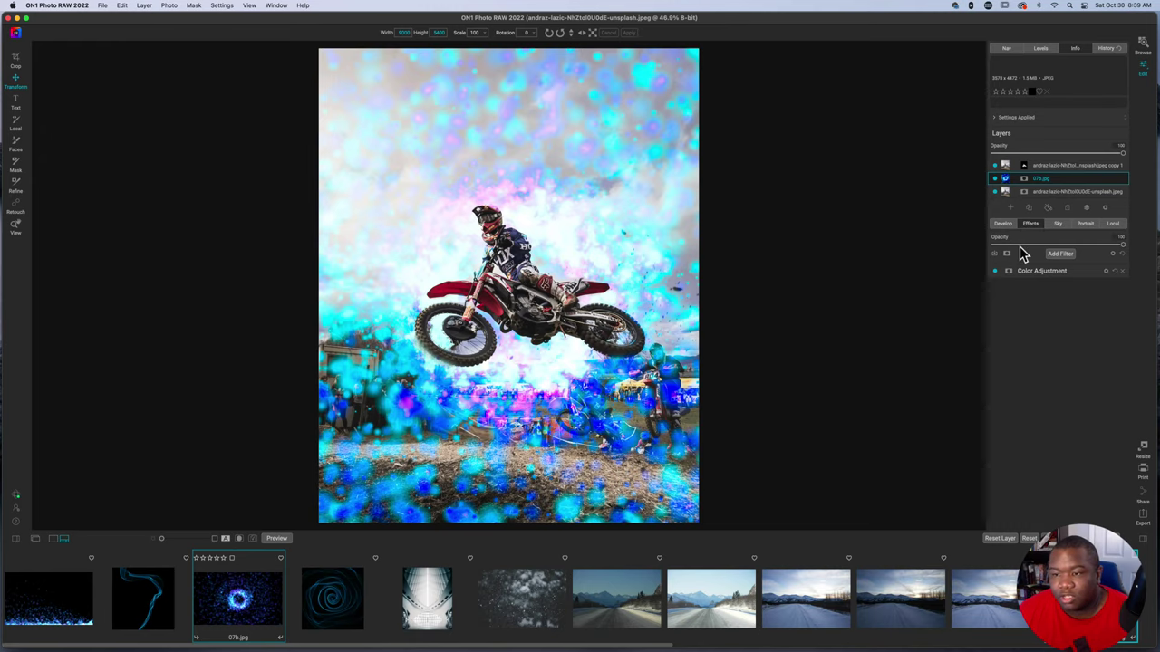
Step: Keep the effects opacity at 100 and lower the 07b.jpg layer's opacity to about 31
left_click(1117, 247)
mouse_move(1116, 246)
left_mouse_down()
mouse_move(1029, 248)
mouse_move(1134, 251)
left_mouse_up()
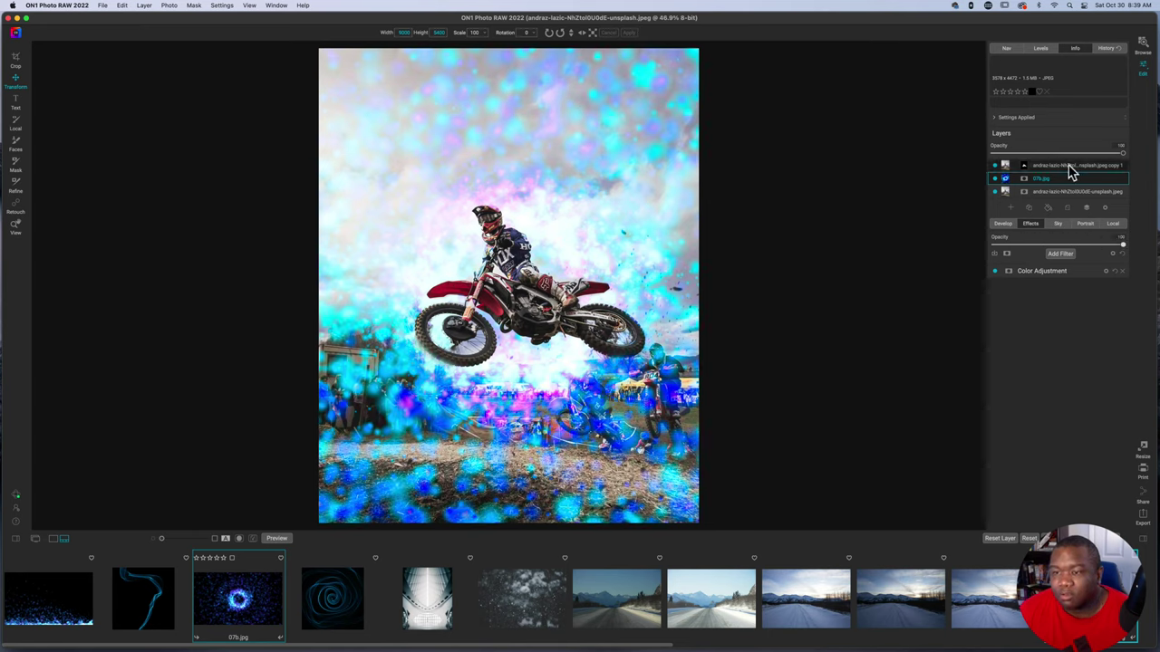
left_click_drag(1125, 160, 1034, 161)
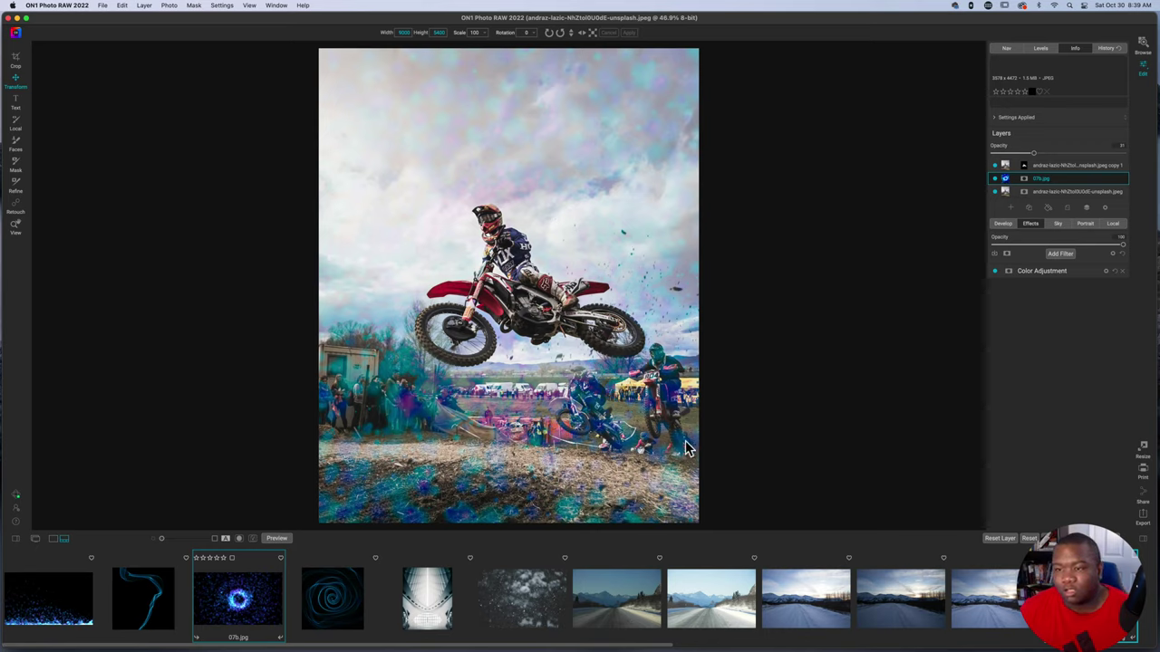
Step: On the masked rider copy layer, raise exposure, set contrast to about 40, lower the blacks and increase structure to about 18
left_click(1004, 167)
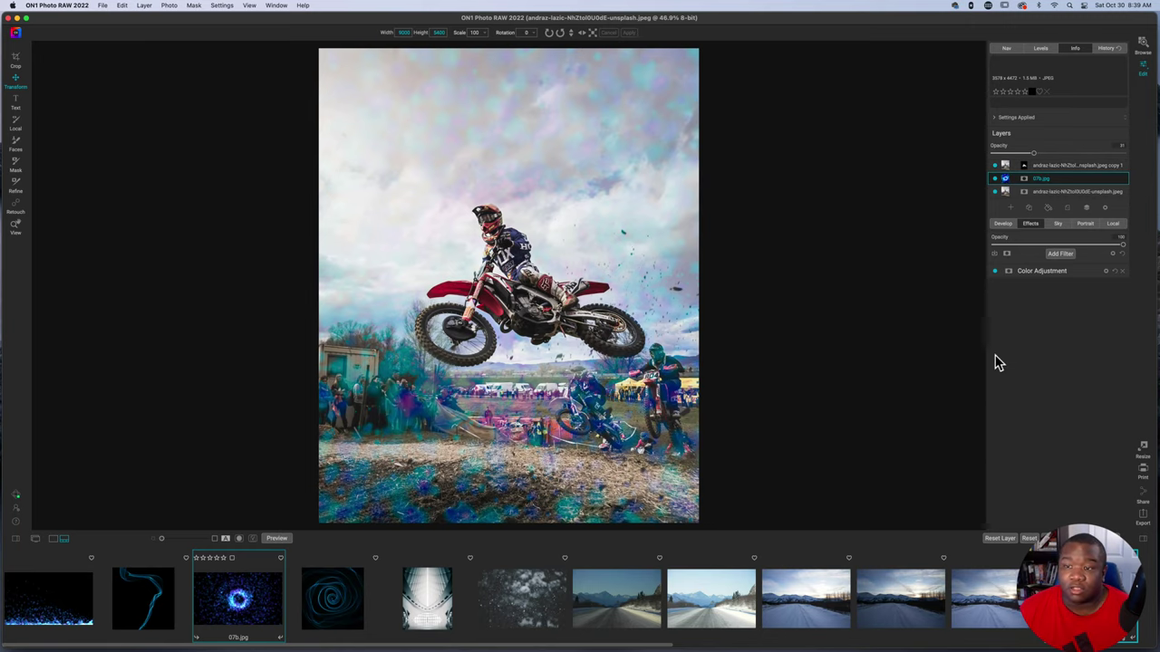
left_click(1003, 224)
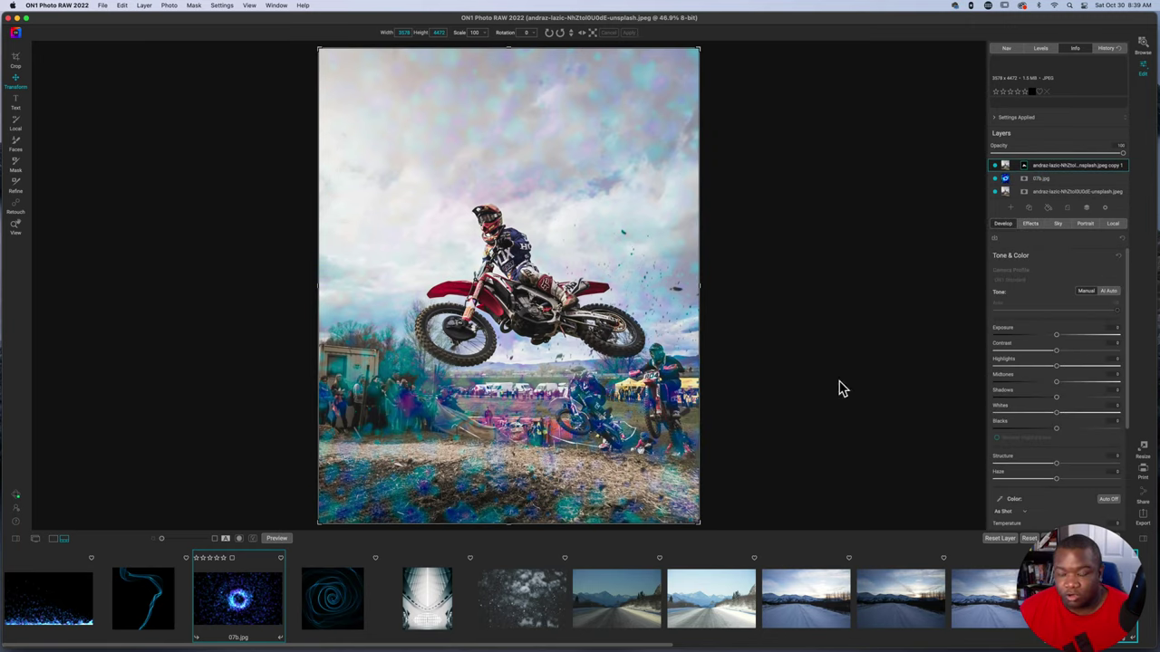
left_click_drag(1057, 336, 1070, 341)
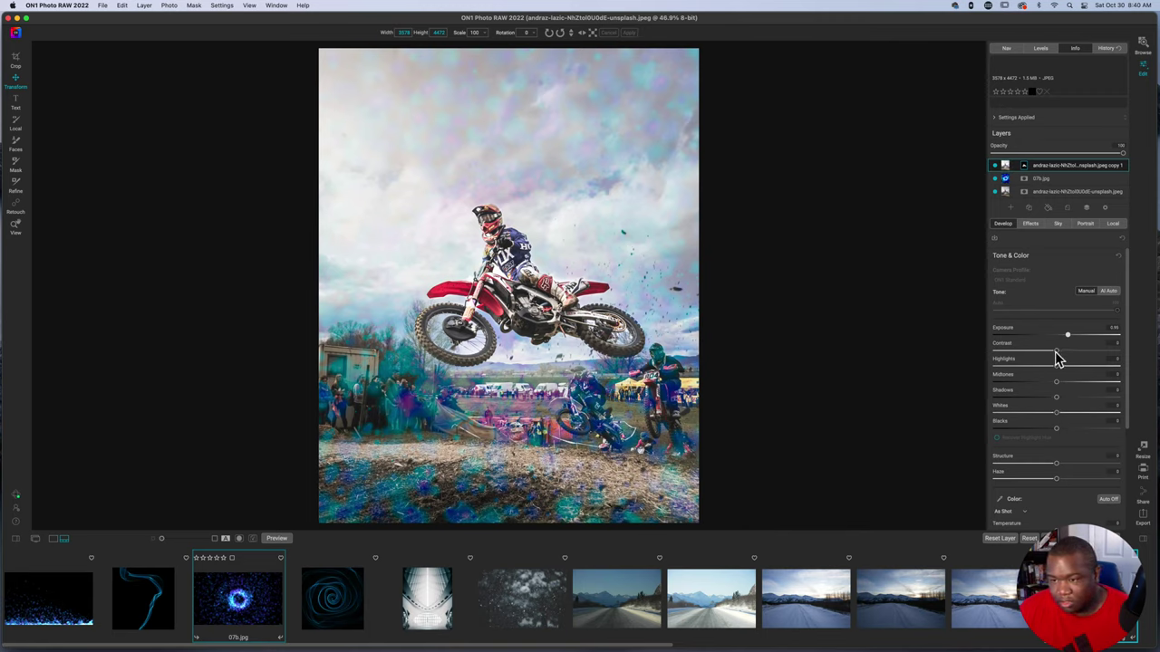
left_click_drag(1057, 351, 1080, 359)
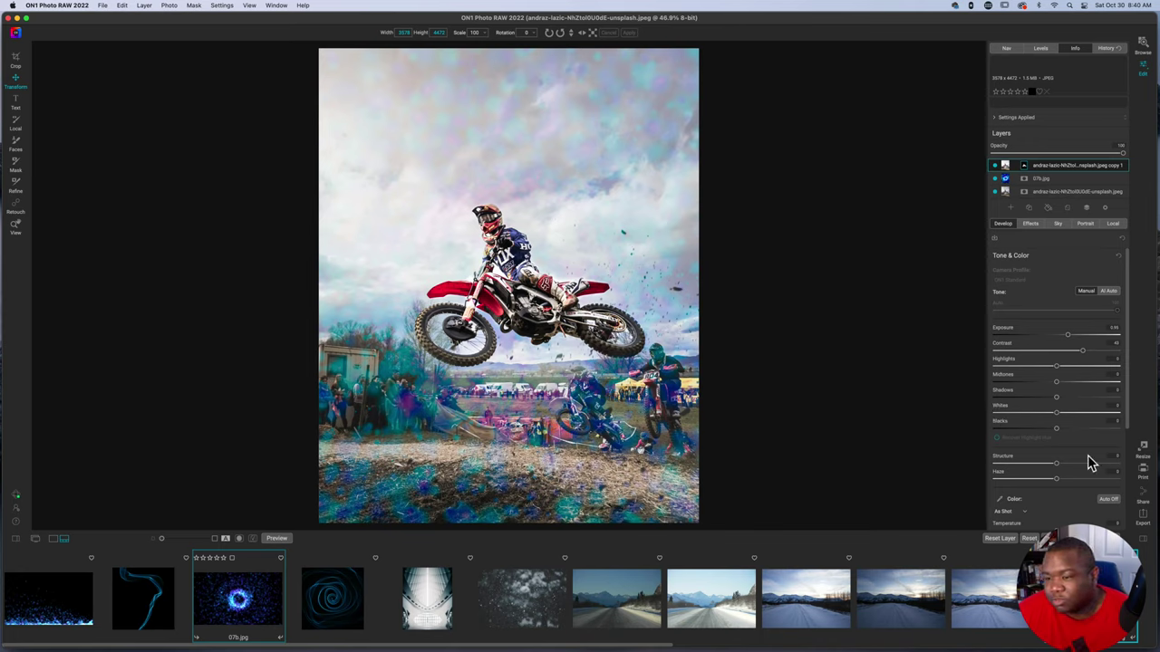
left_click_drag(1057, 429, 1067, 464)
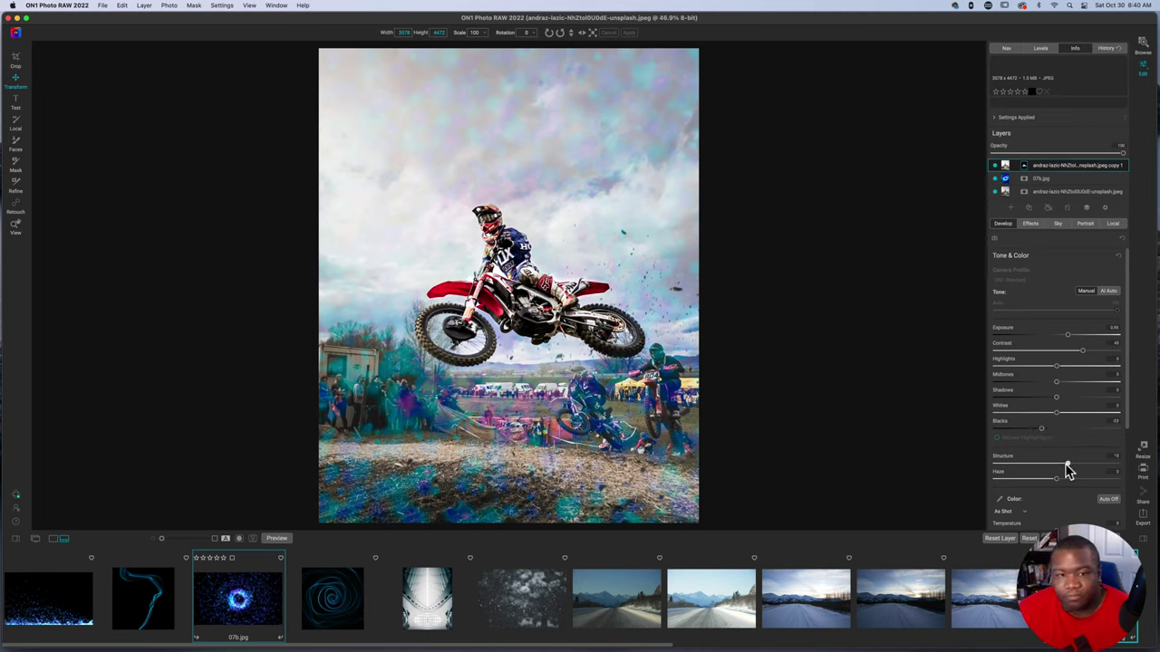
left_click(574, 277)
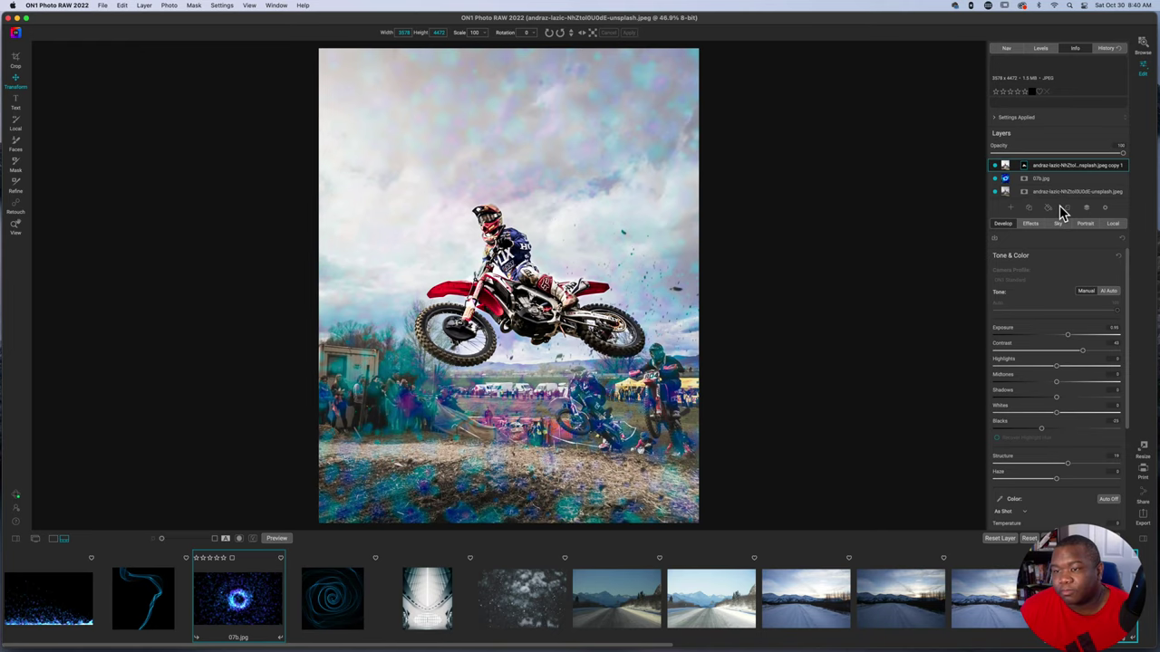
Step: Copy the rider copy layer's mask and add a dark gray color fill layer with 18% brightness
left_click(1025, 167)
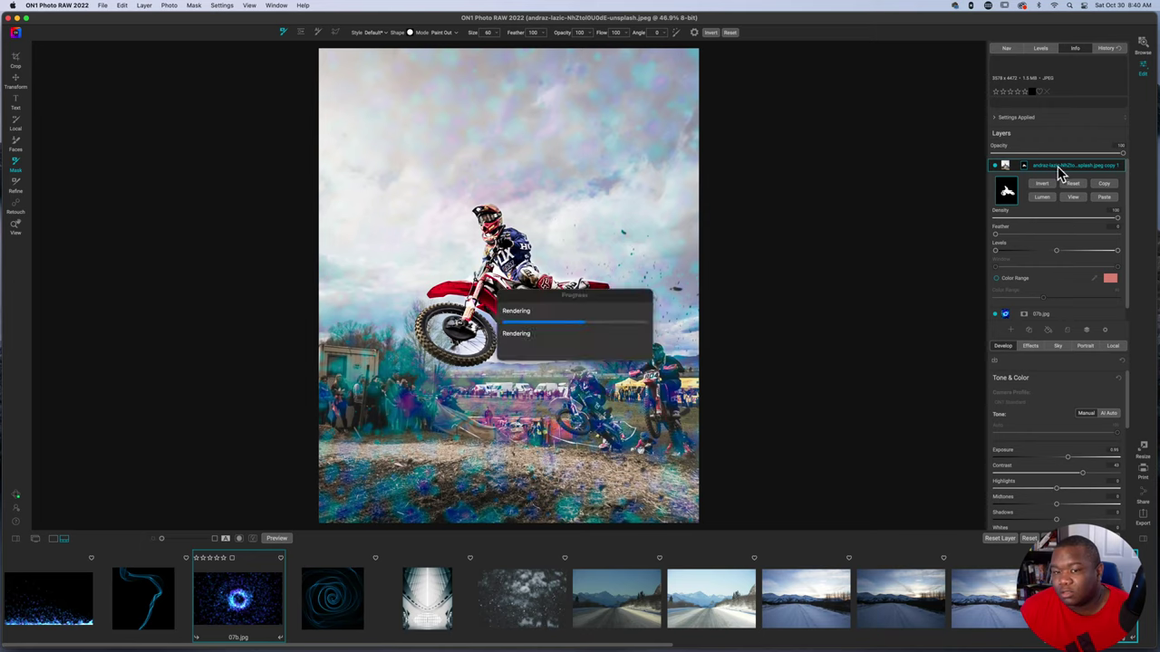
left_click(1060, 172)
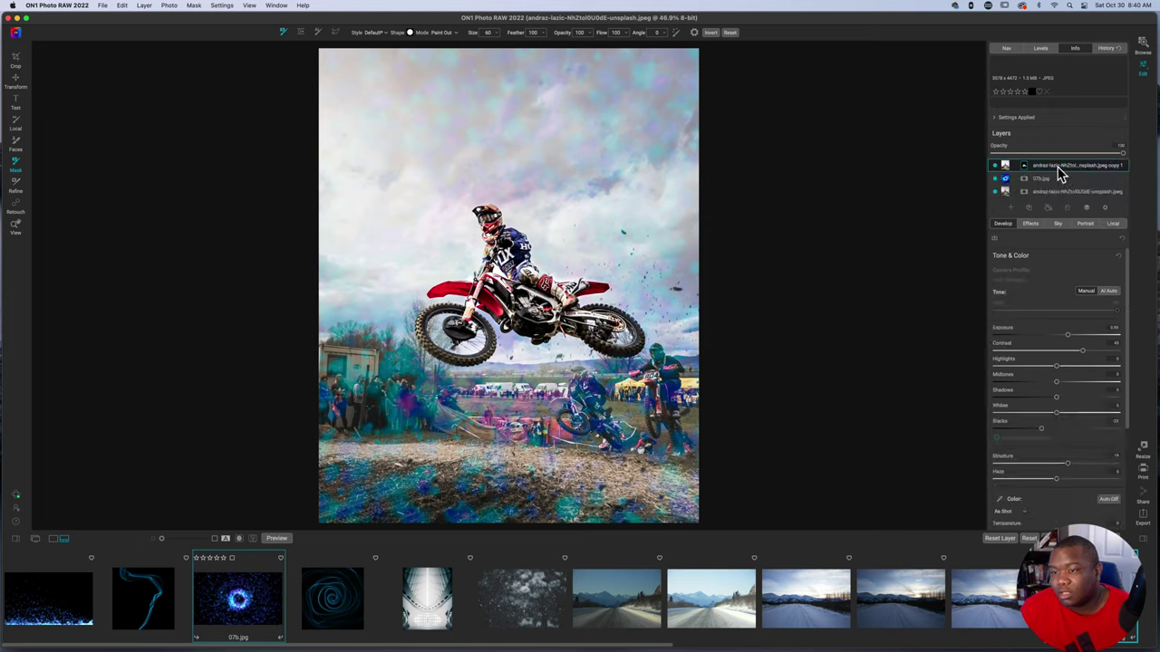
left_click(1048, 208)
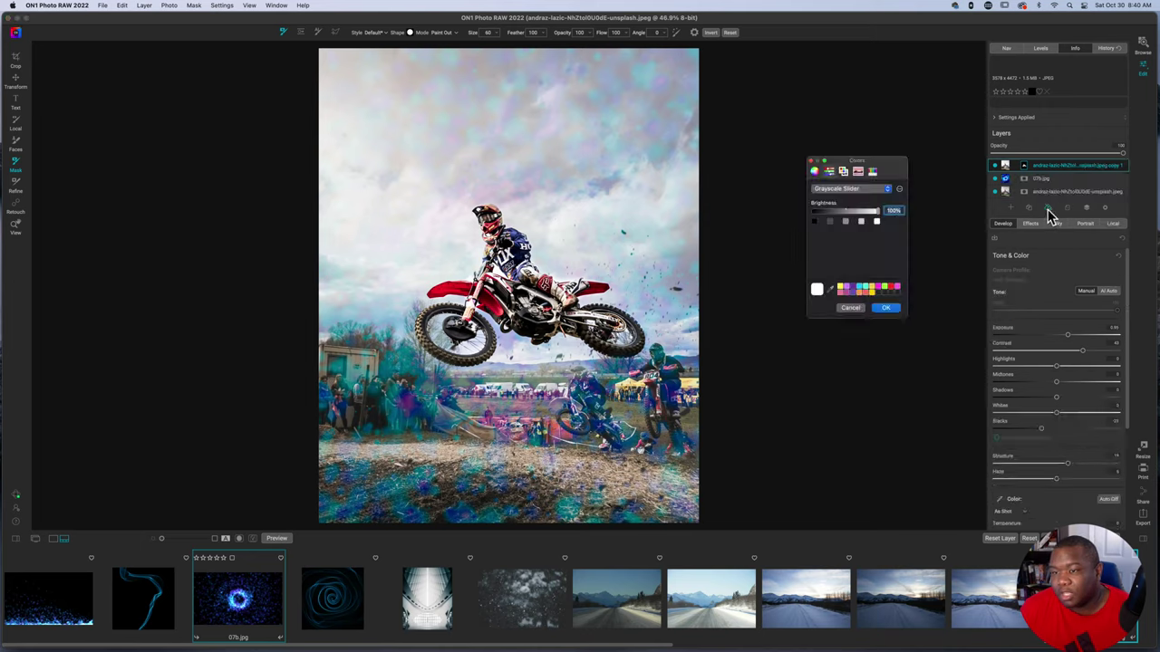
left_click_drag(876, 212, 785, 216)
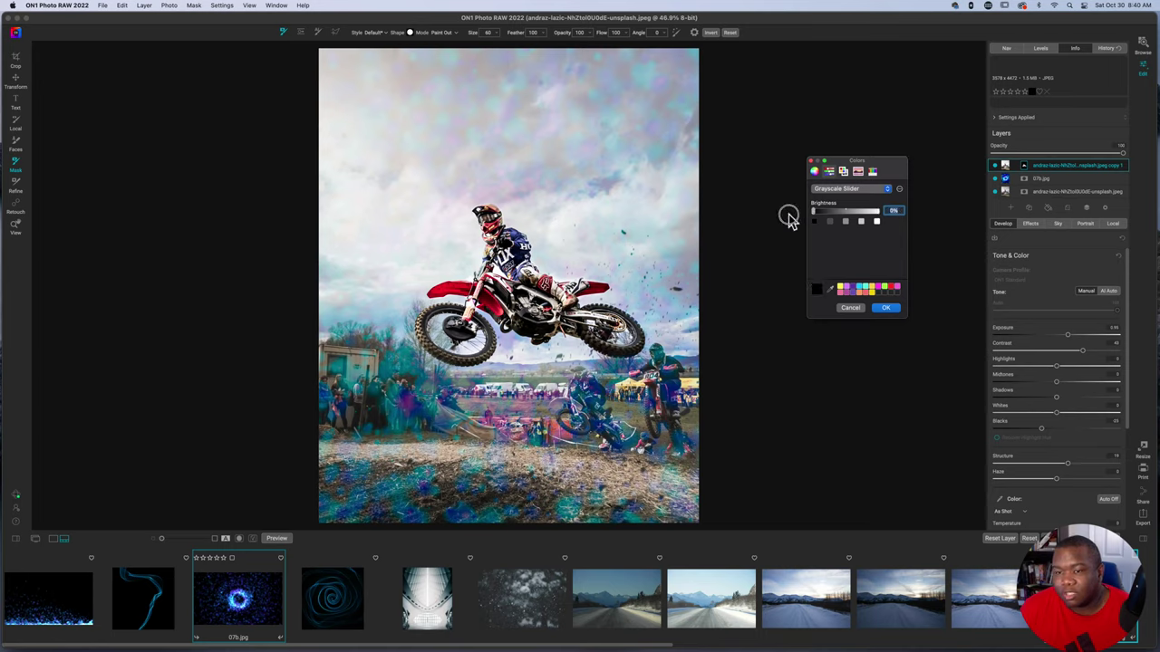
left_click(886, 310)
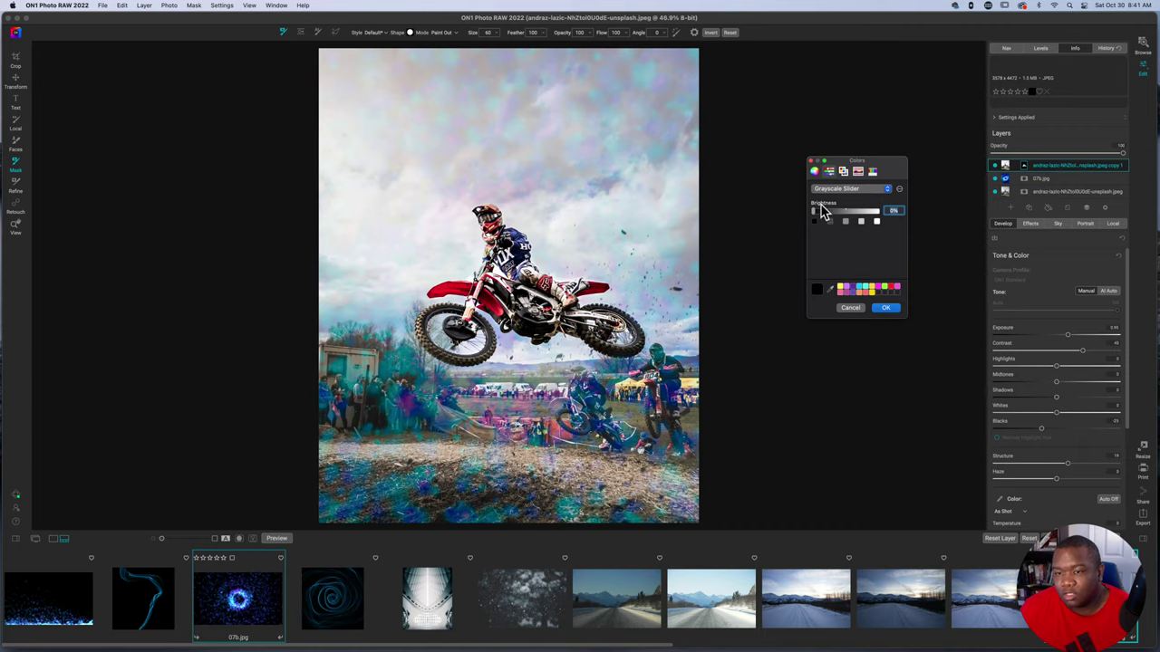
left_click_drag(812, 210, 824, 210)
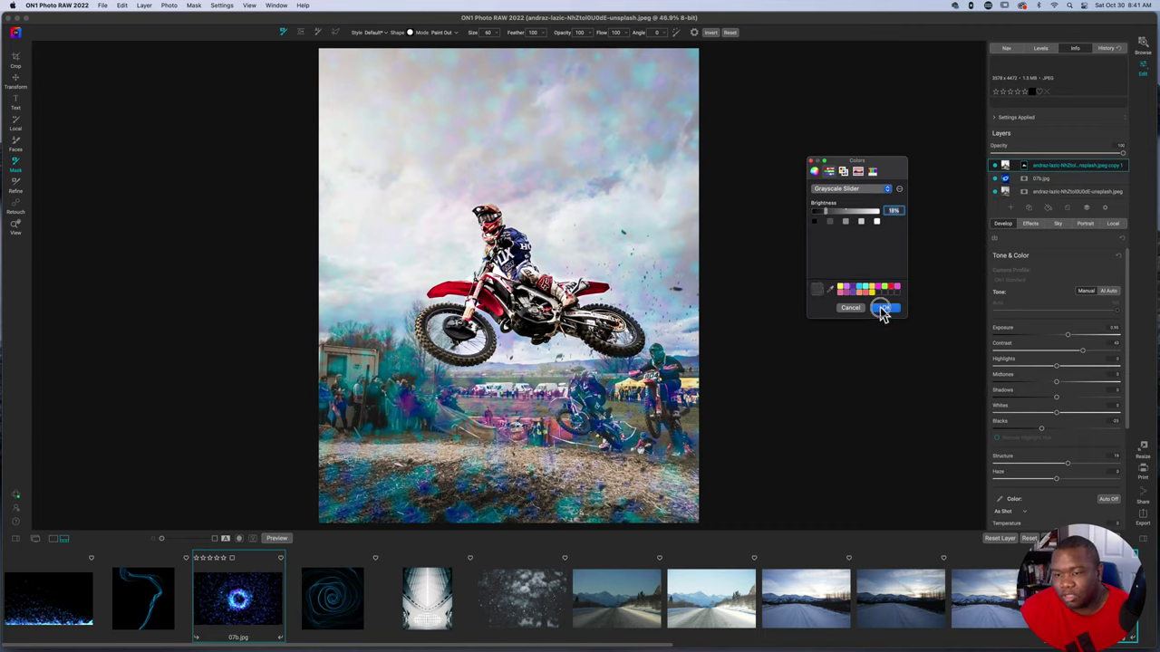
key("Return")
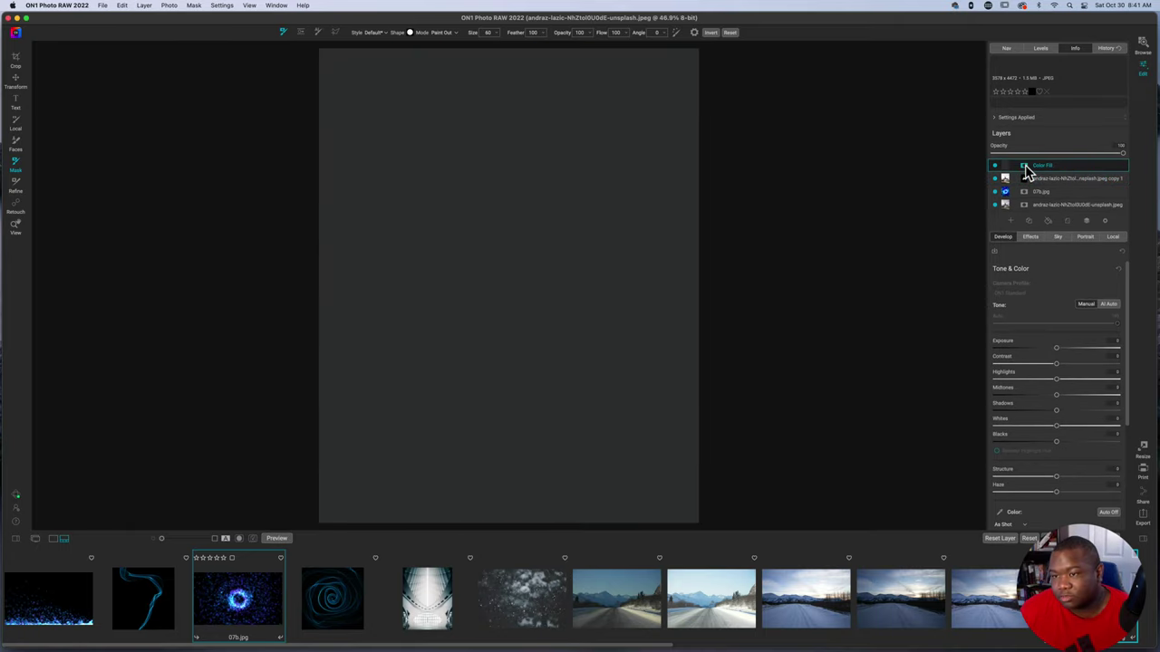
Step: Paste the rider mask onto the Color Fill layer and move that layer directly beneath the masked rider copy
left_click(1025, 170)
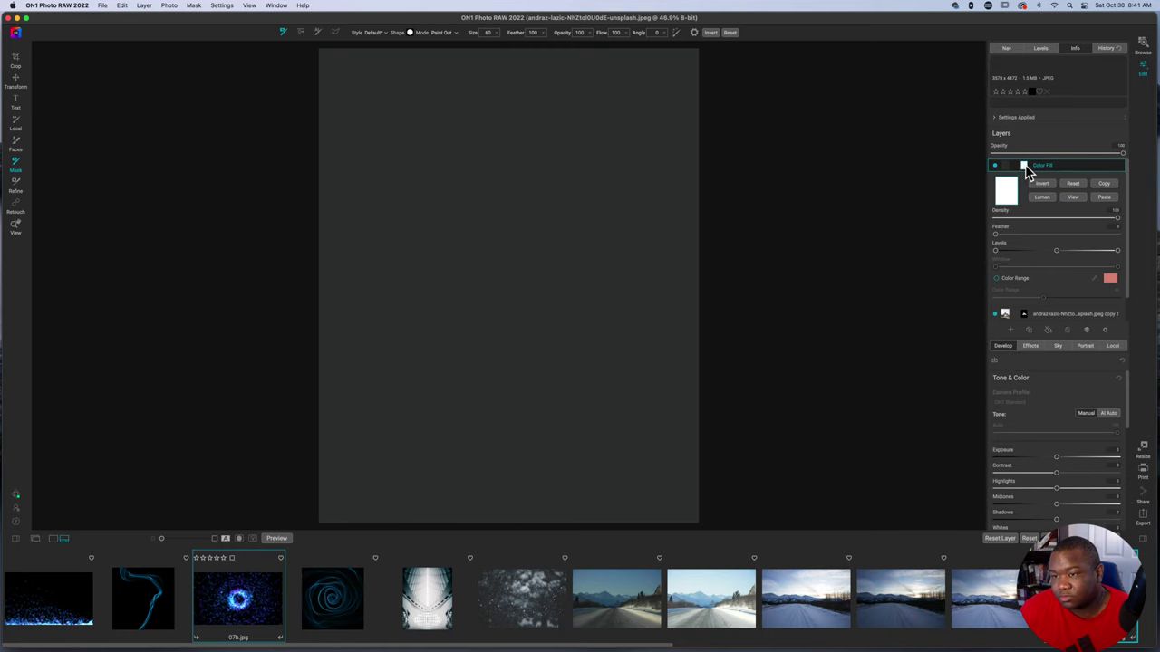
left_click(1103, 198)
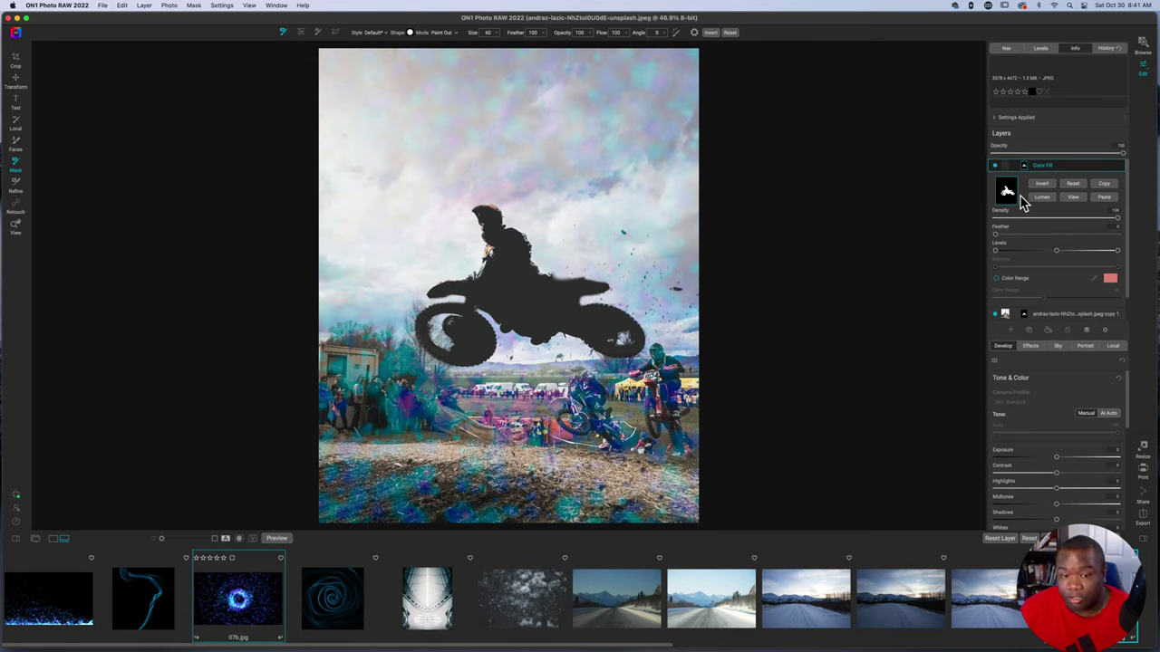
left_click_drag(1070, 168, 1022, 188)
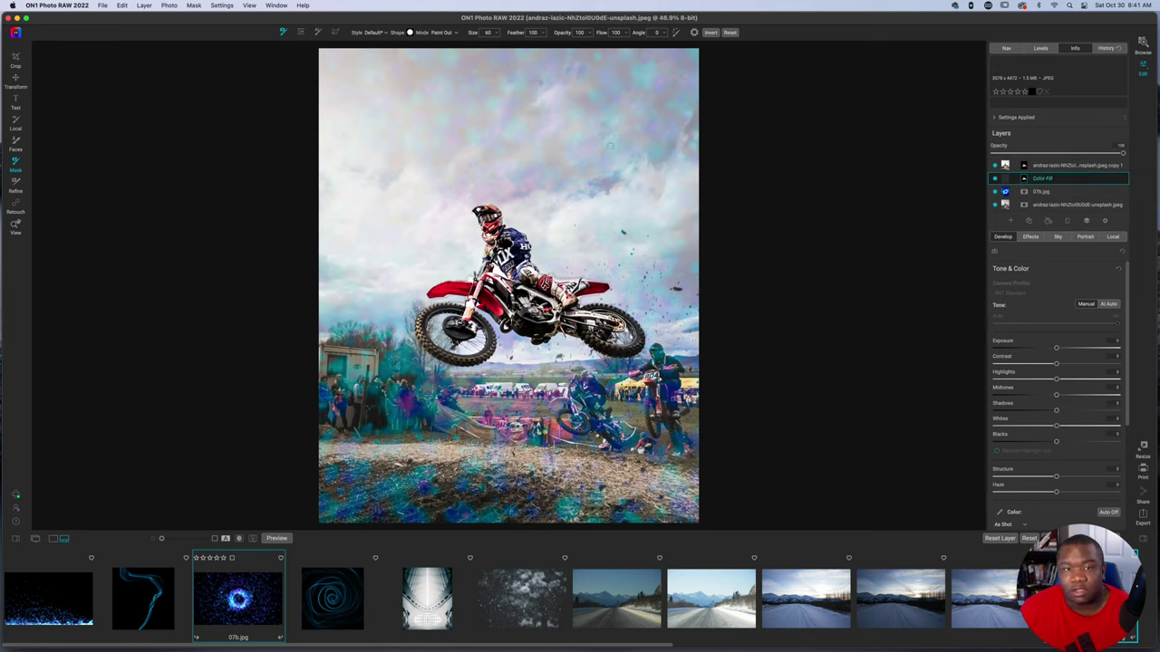
left_click(16, 86)
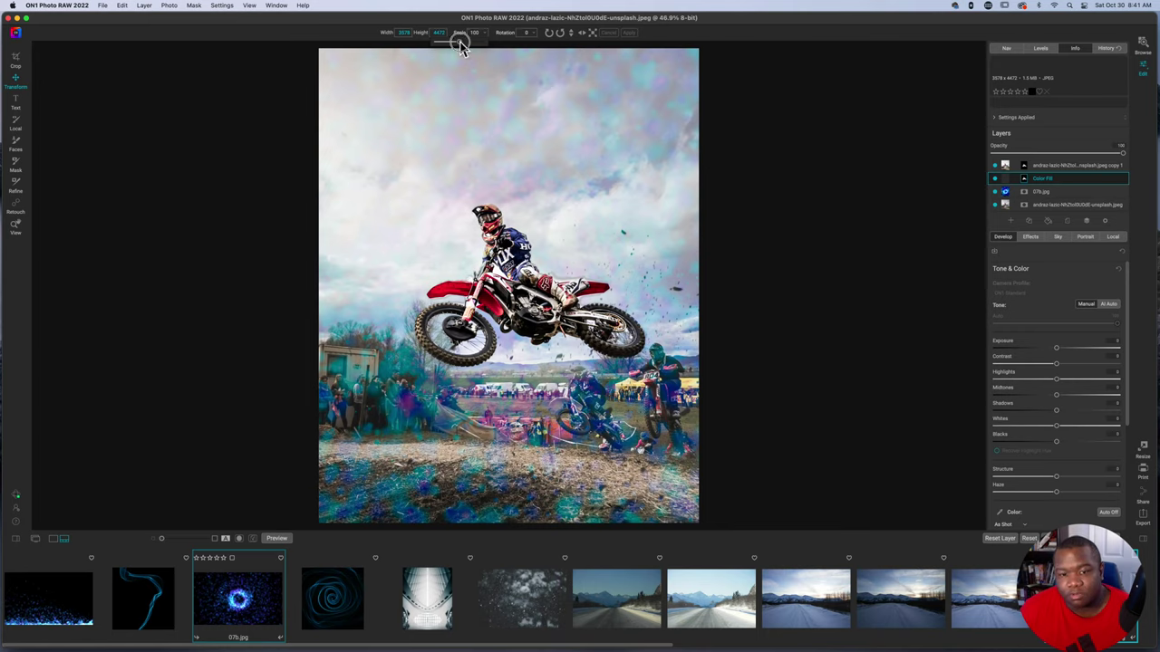
left_click_drag(459, 41, 461, 43)
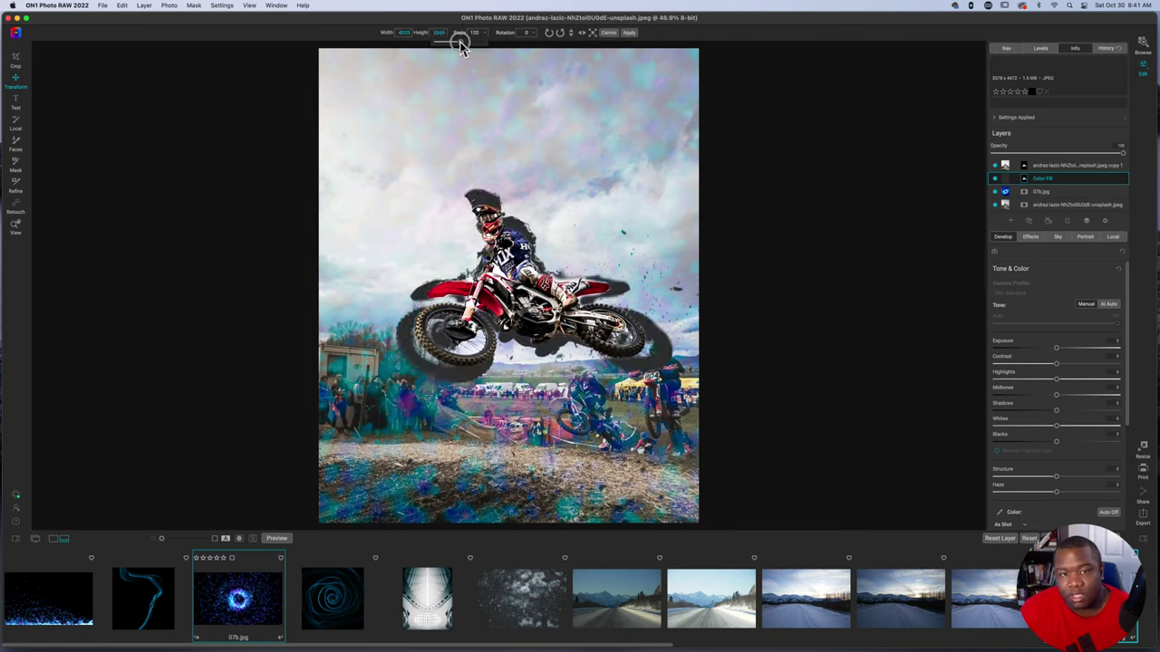
key("Escape")
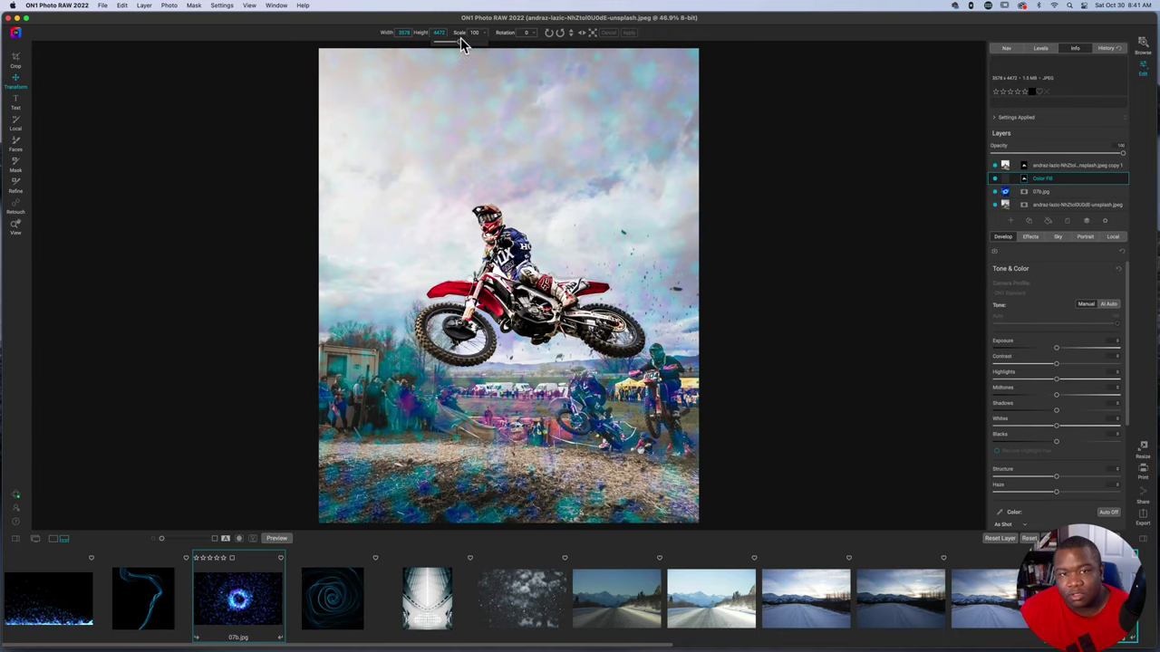
left_click_drag(467, 41, 464, 39)
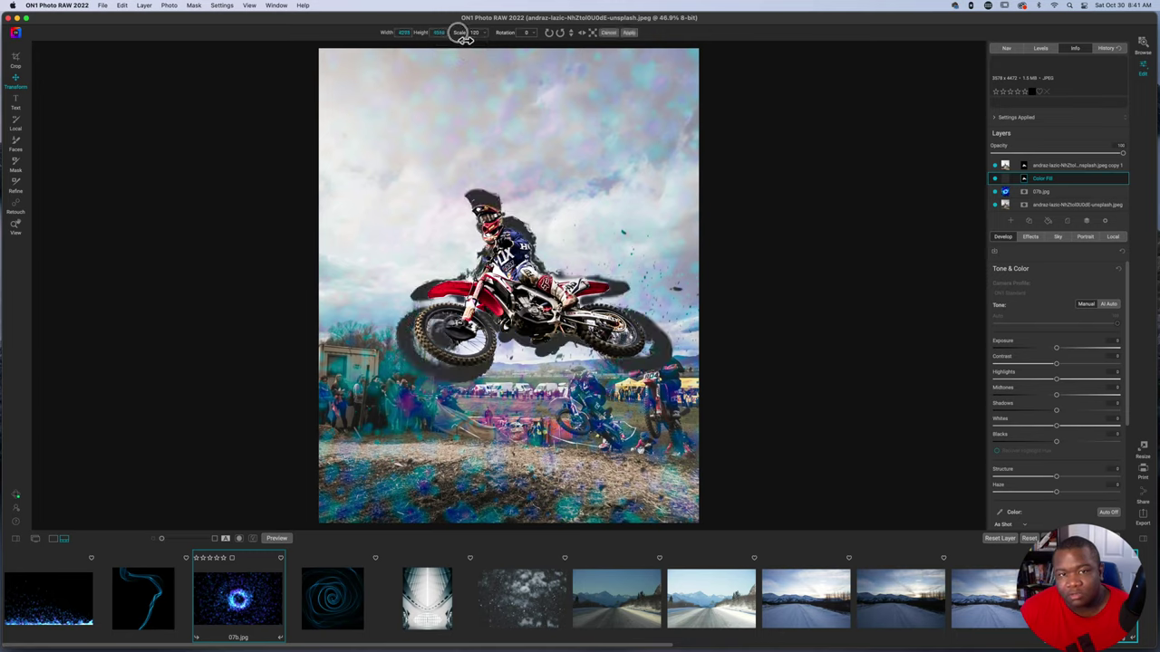
key("Escape")
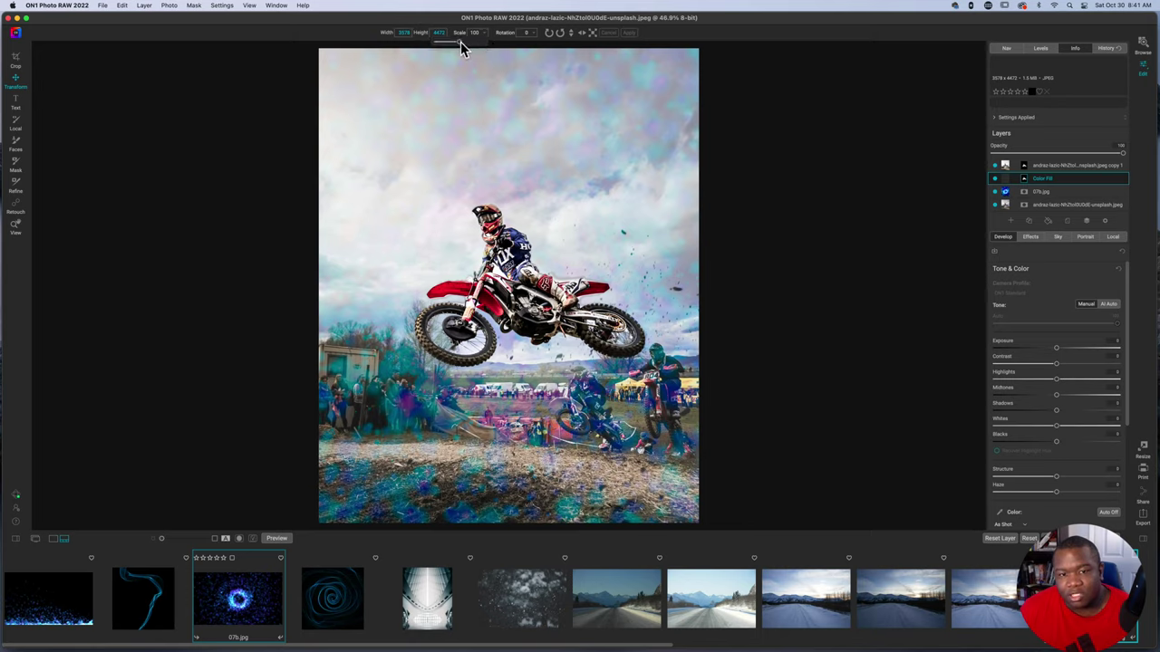
left_click_drag(462, 42, 463, 43)
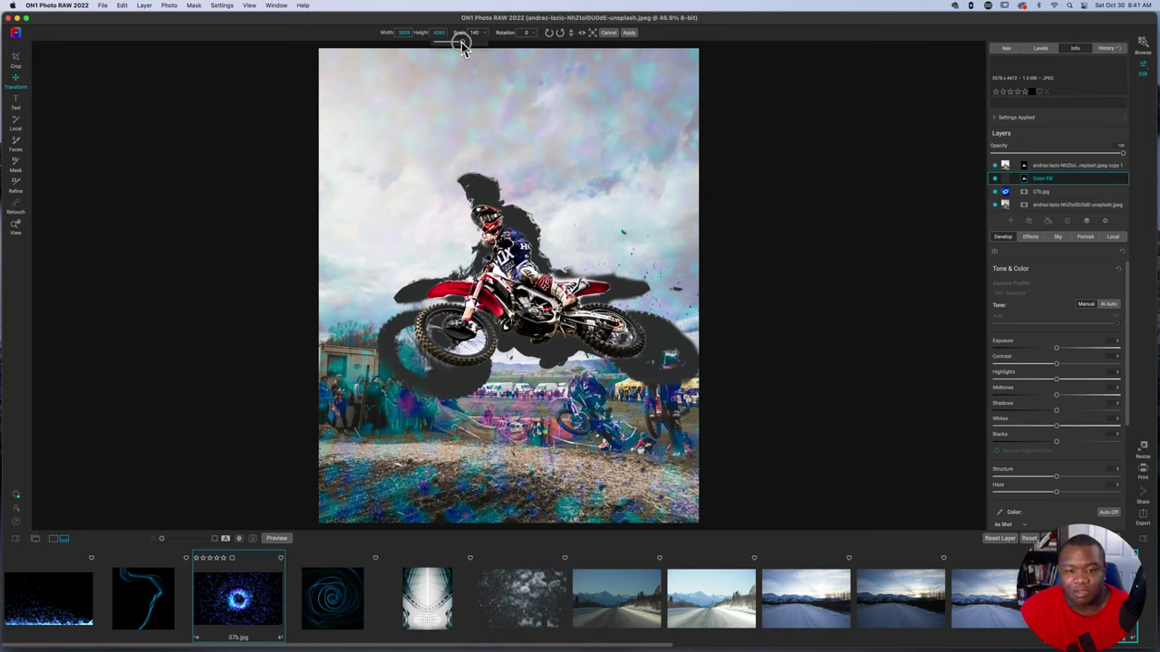
key("Escape")
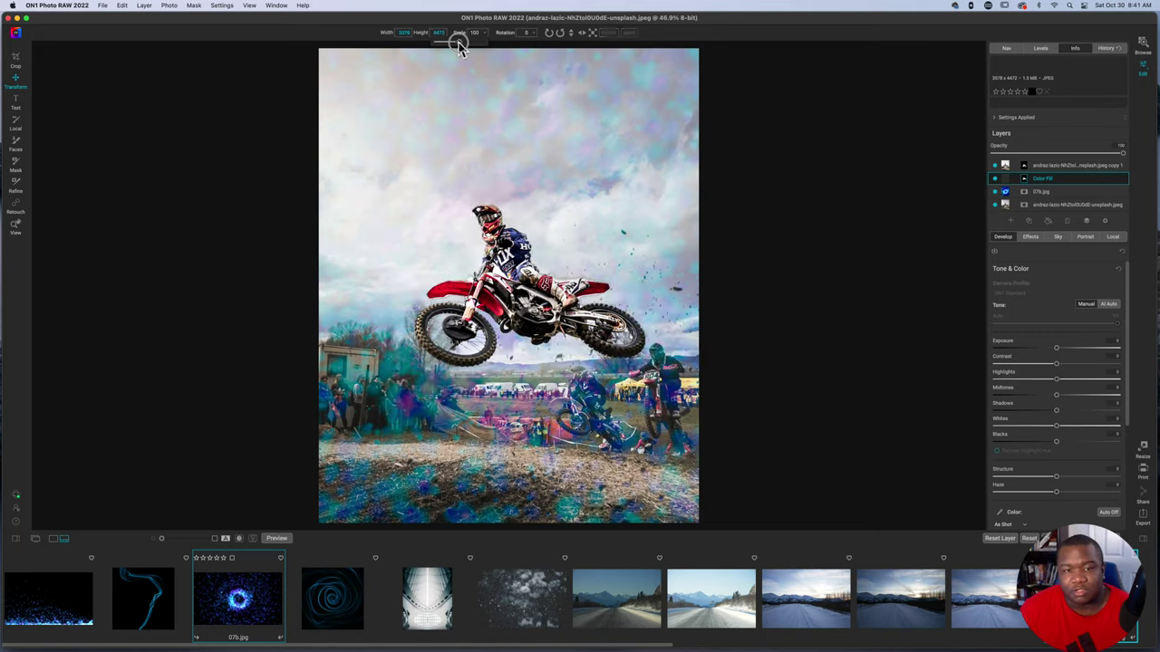
left_click_drag(459, 45, 463, 43)
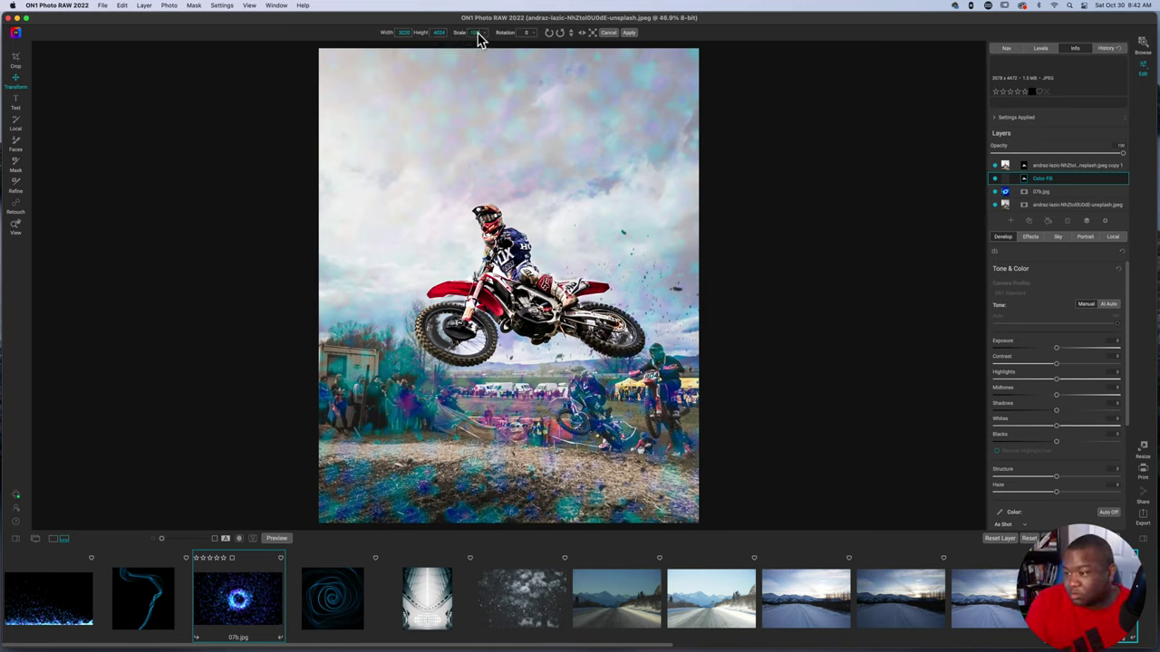
key("Return")
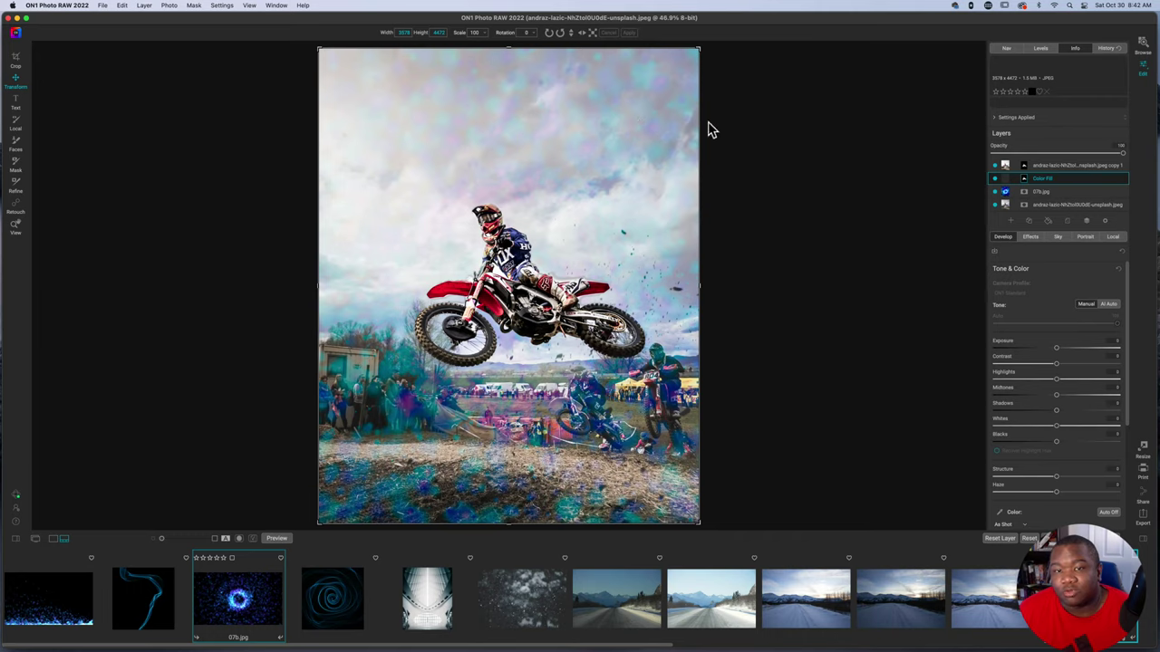
Step: Transform the Color Fill layer so the dark silhouette extends slightly beyond the rider, making it about 3642 px wide
left_click_drag(699, 55, 707, 55)
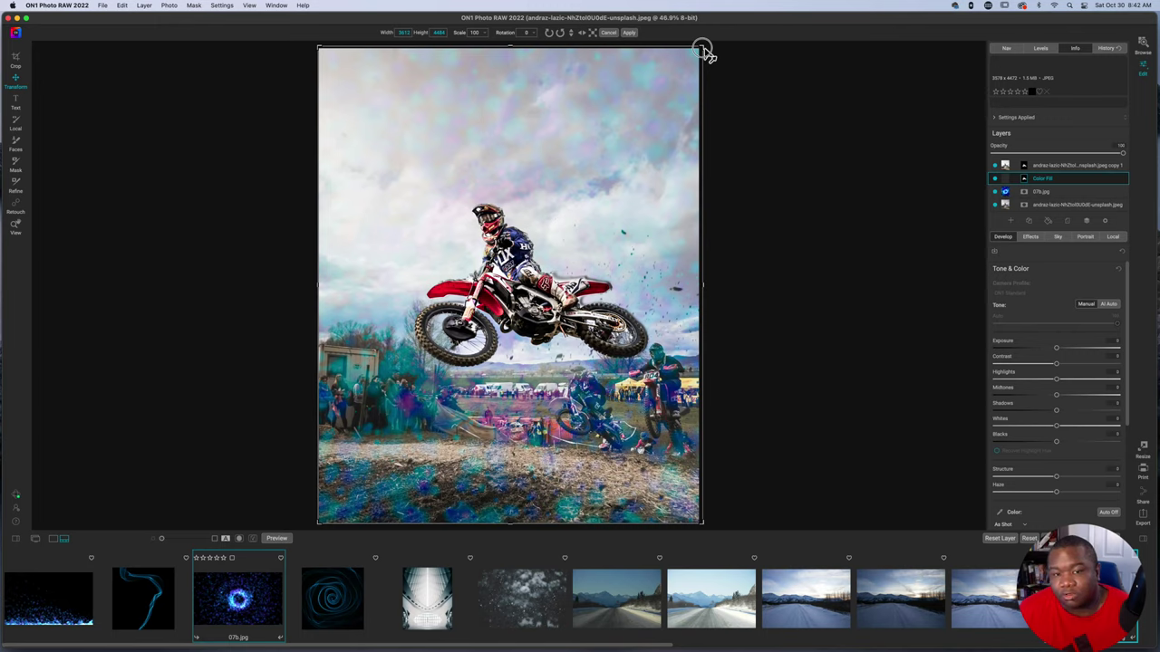
left_click_drag(707, 55, 707, 55)
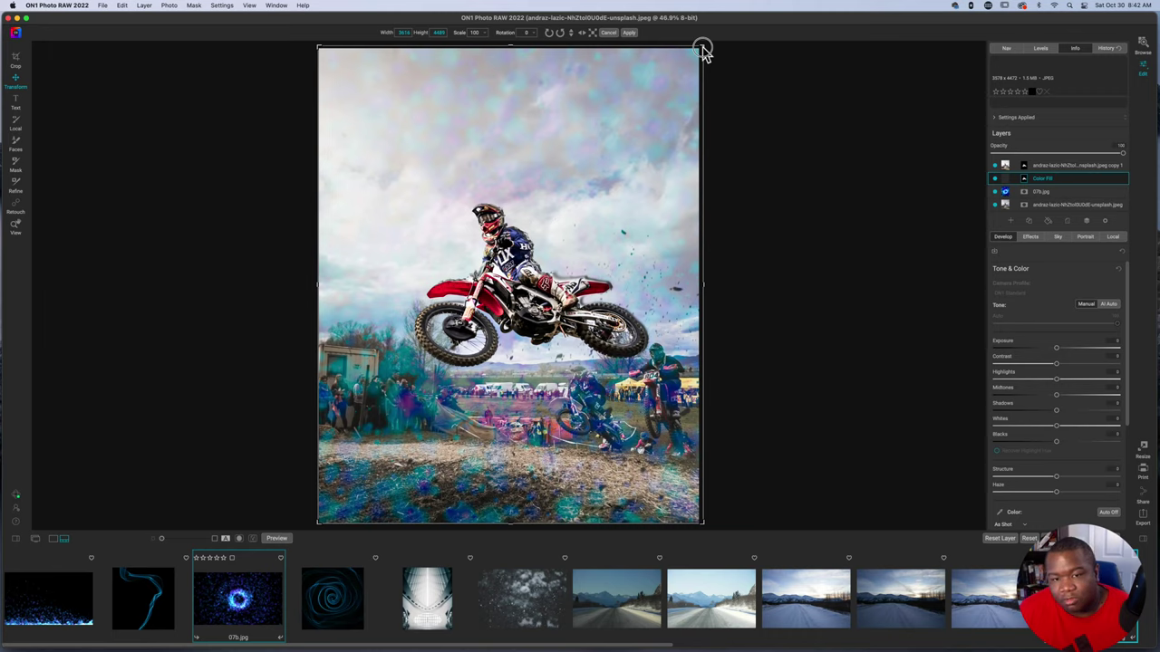
left_click_drag(705, 53, 705, 50)
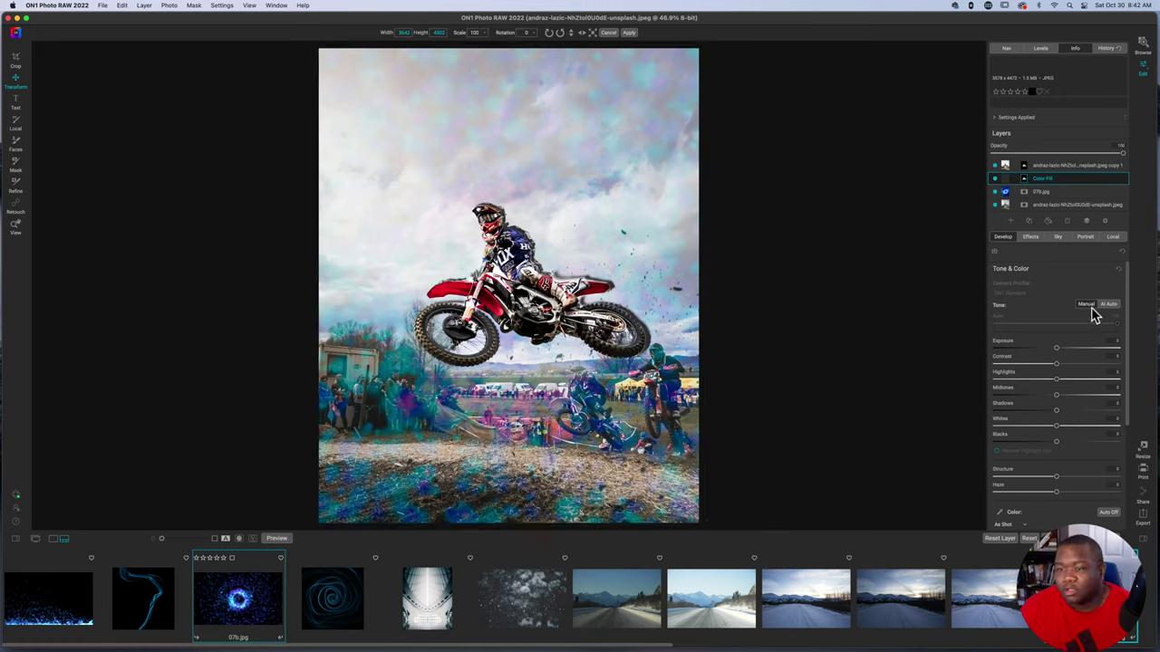
Step: Add a Blur effect of Gaussian type to the Color Fill layer and raise its amount to nearly 90
left_click(1030, 237)
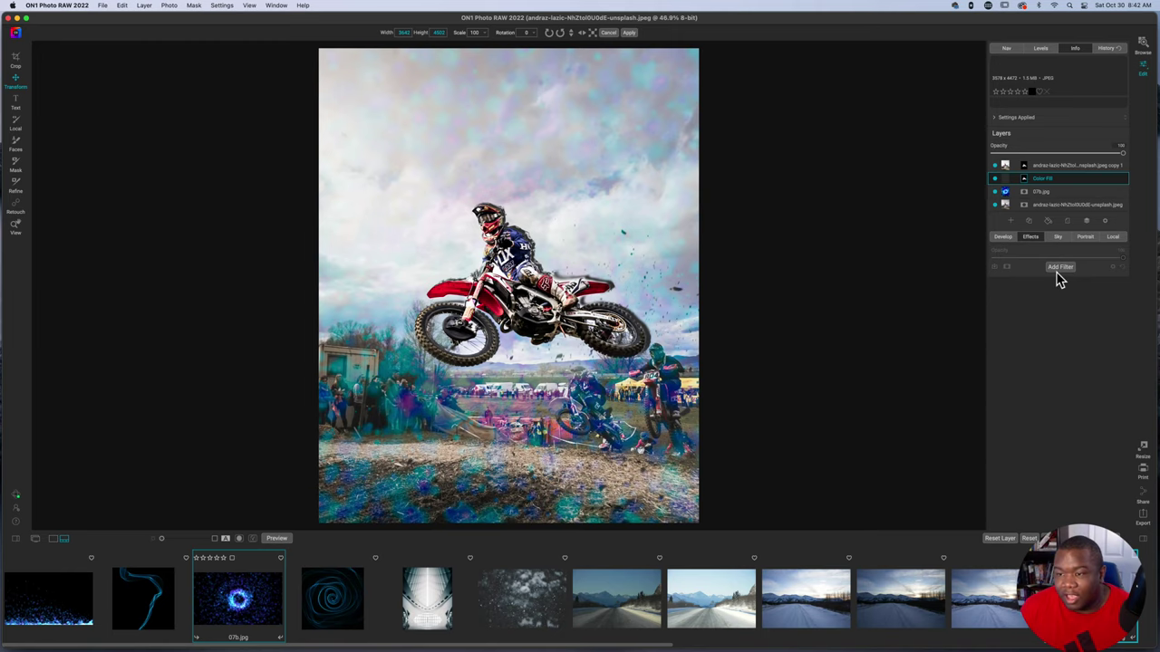
left_click(1057, 268)
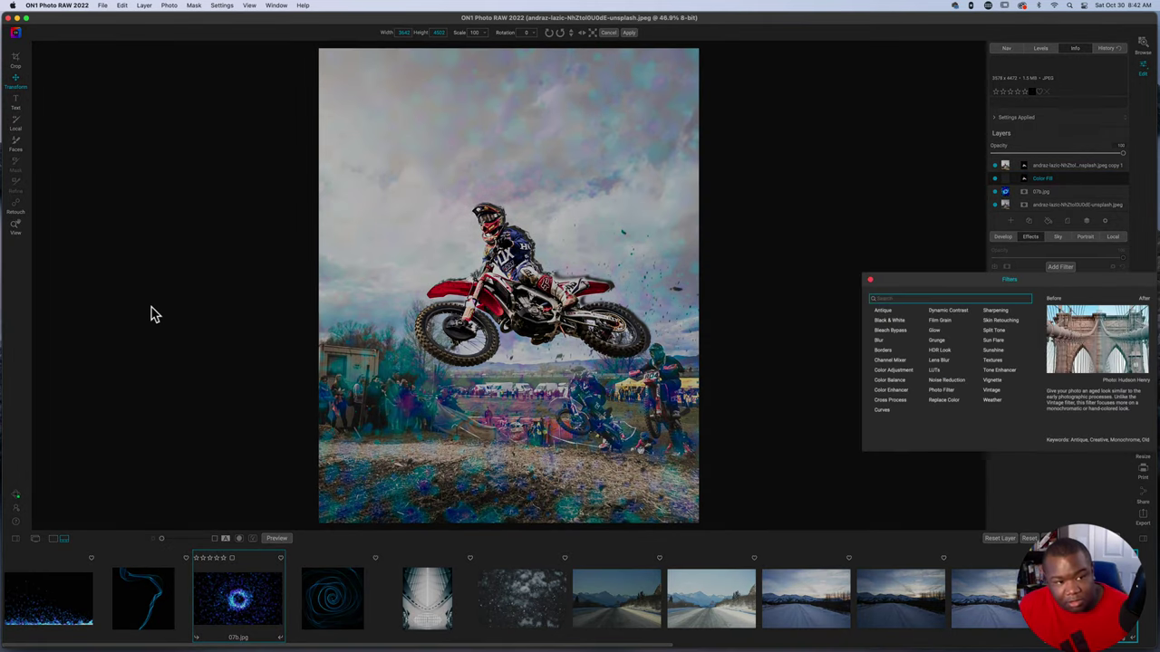
left_click(14, 231)
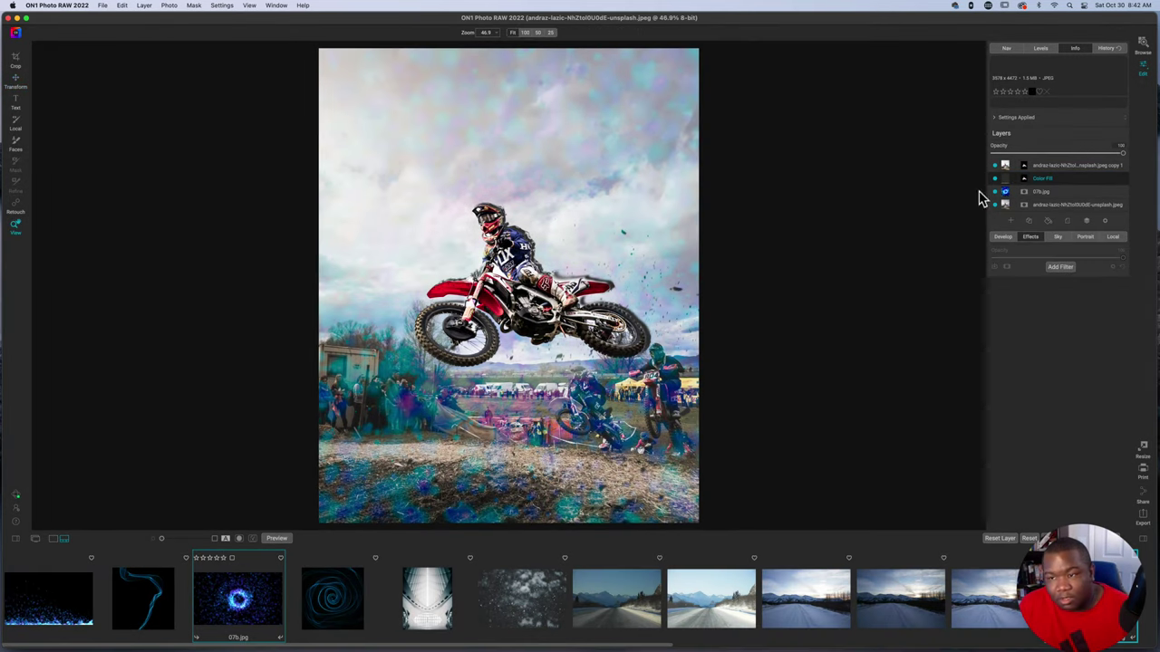
left_click(1060, 268)
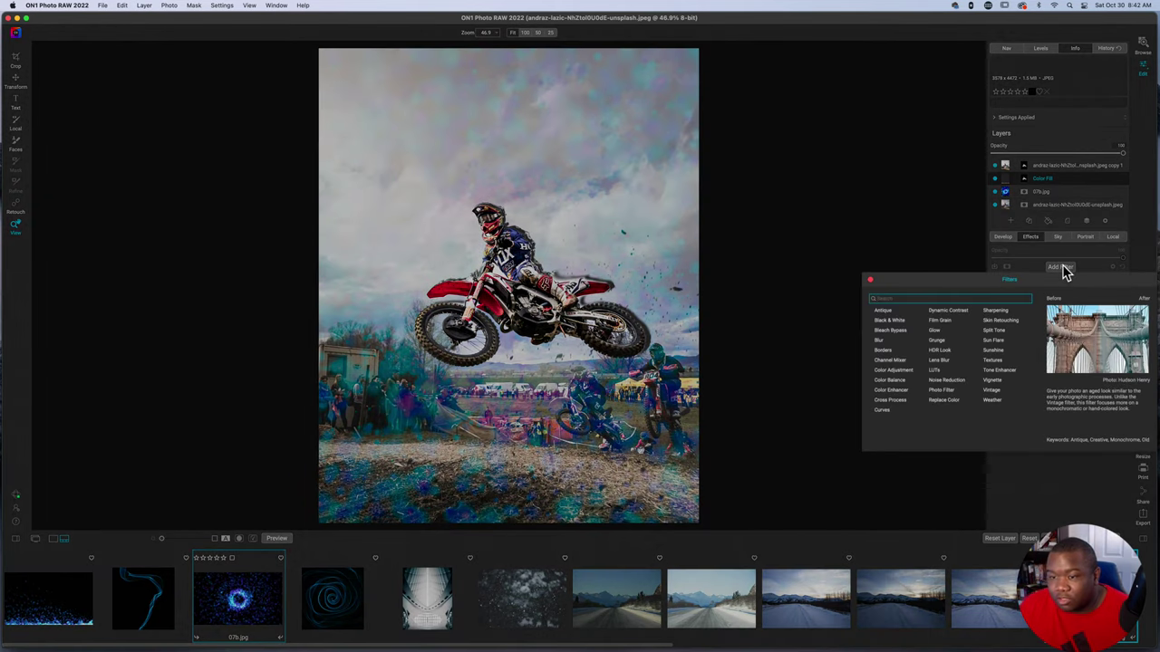
left_click(882, 343)
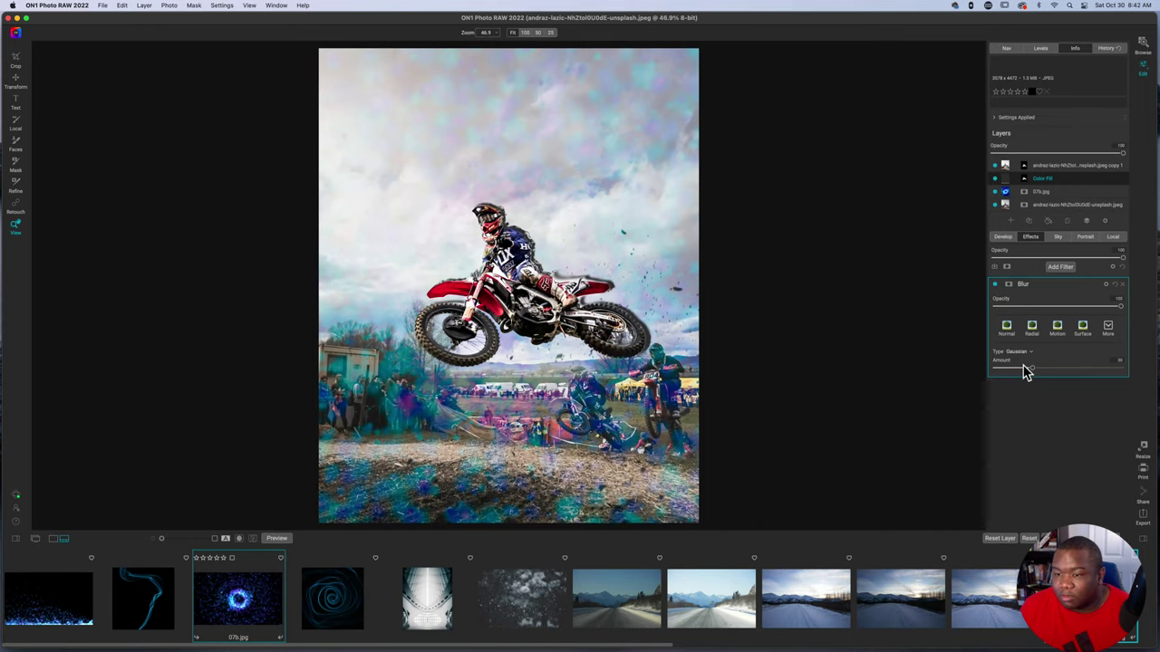
left_click_drag(1035, 374, 1097, 376)
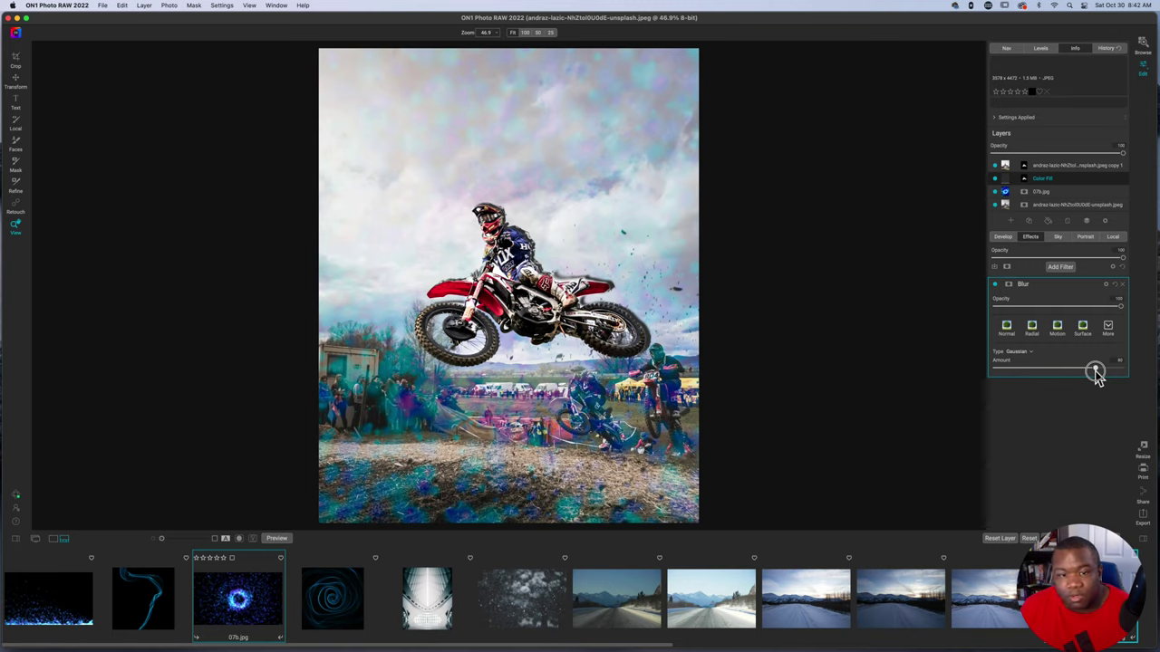
left_click_drag(1096, 373, 1101, 370)
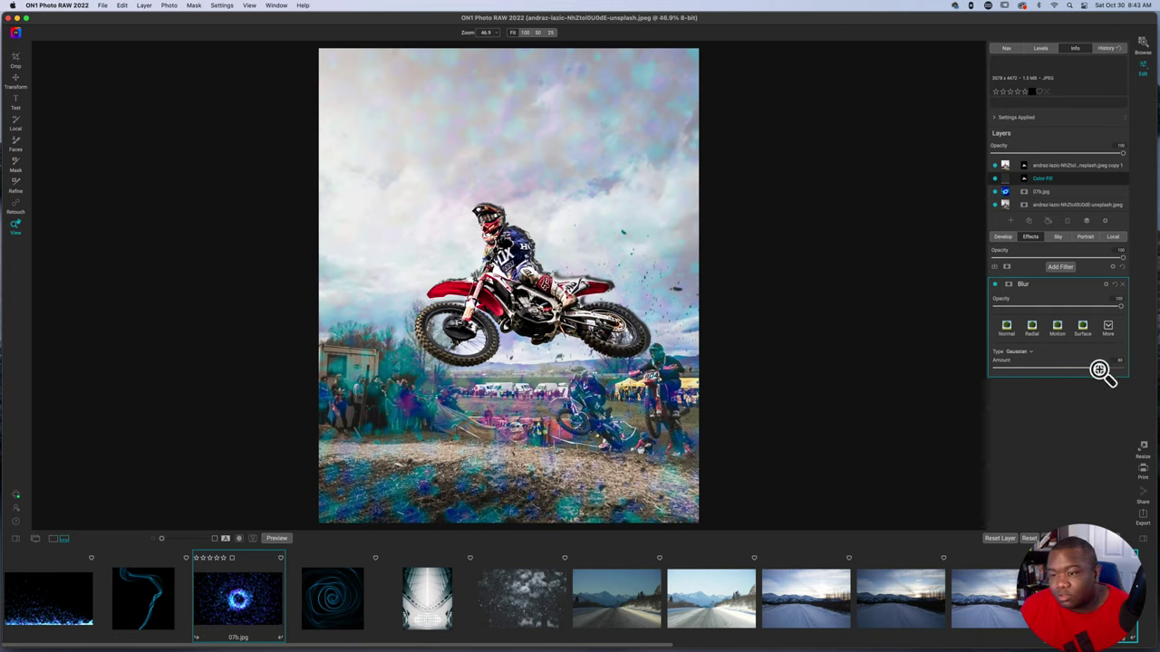
mouse_move(1105, 373)
left_mouse_down()
mouse_move(1085, 370)
mouse_move(1107, 374)
left_mouse_up()
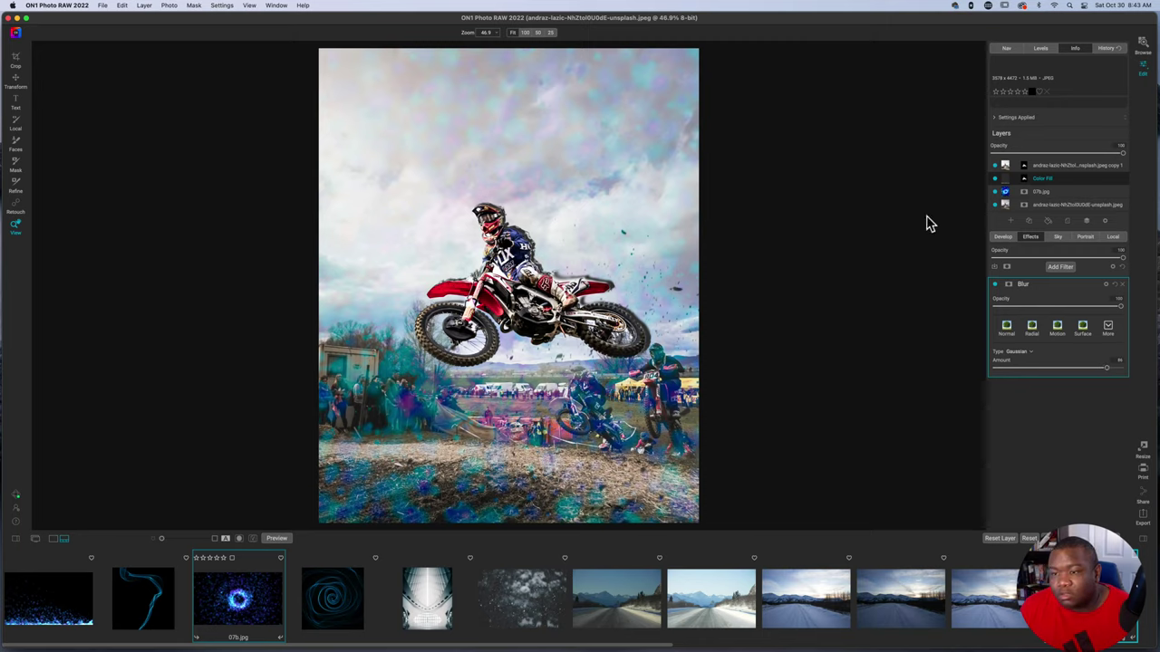
Step: Inspect the silhouette with the rider copy layer temporarily hidden, and lower the Blur amount to about 74
left_click(995, 169)
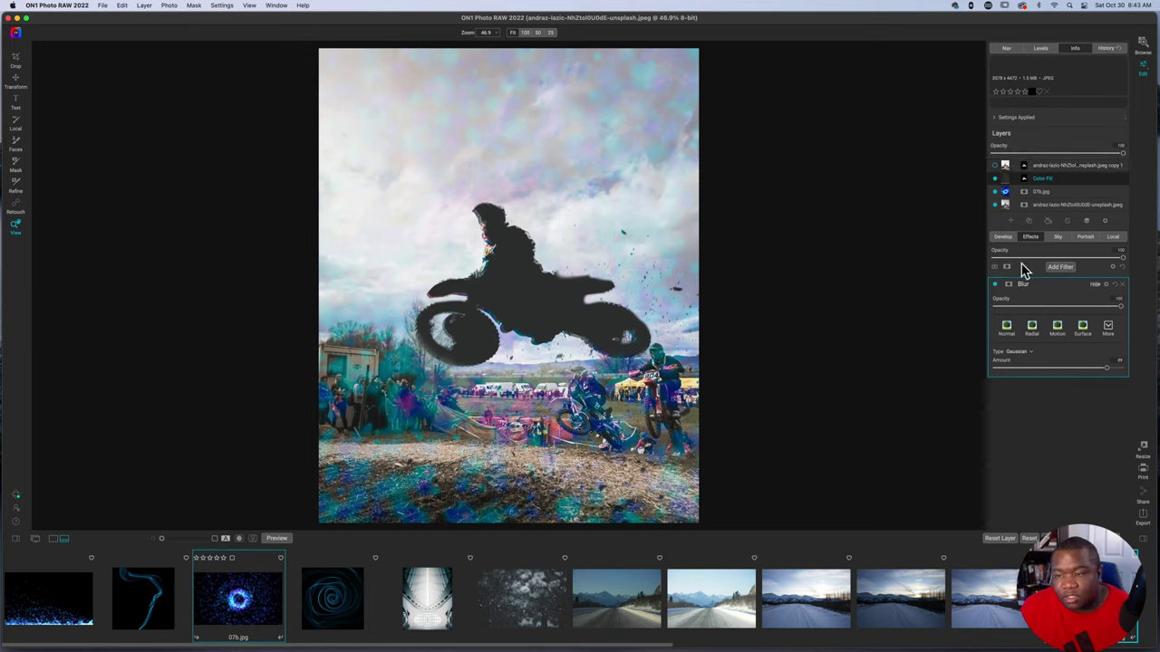
left_click(995, 167)
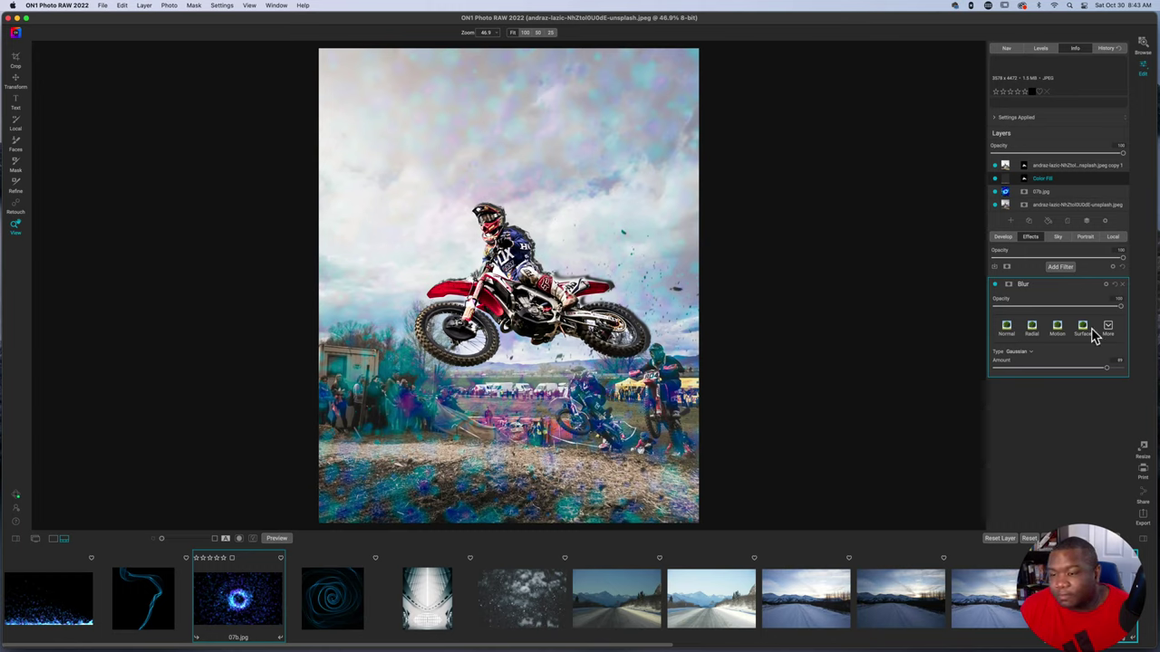
mouse_move(1110, 374)
left_mouse_down()
mouse_move(1122, 369)
mouse_move(1089, 379)
left_mouse_up()
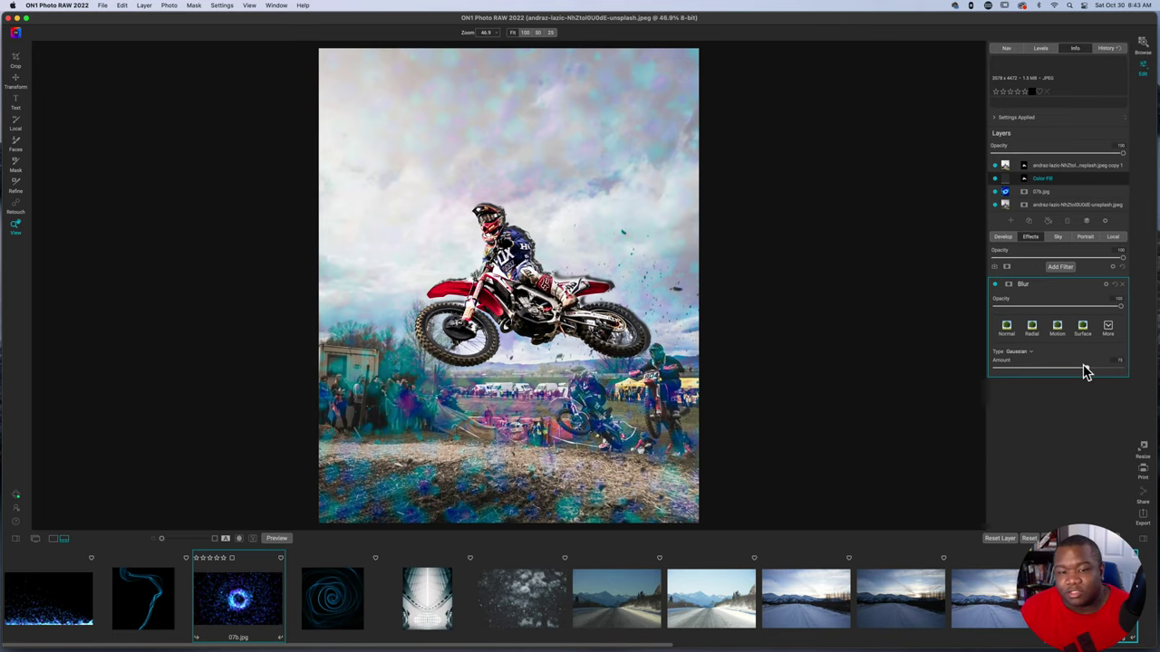
Step: Toggle the visibility of the Color Fill, rider copy and 07b.jpg layers to compare the composite with the original photo
left_click(996, 182)
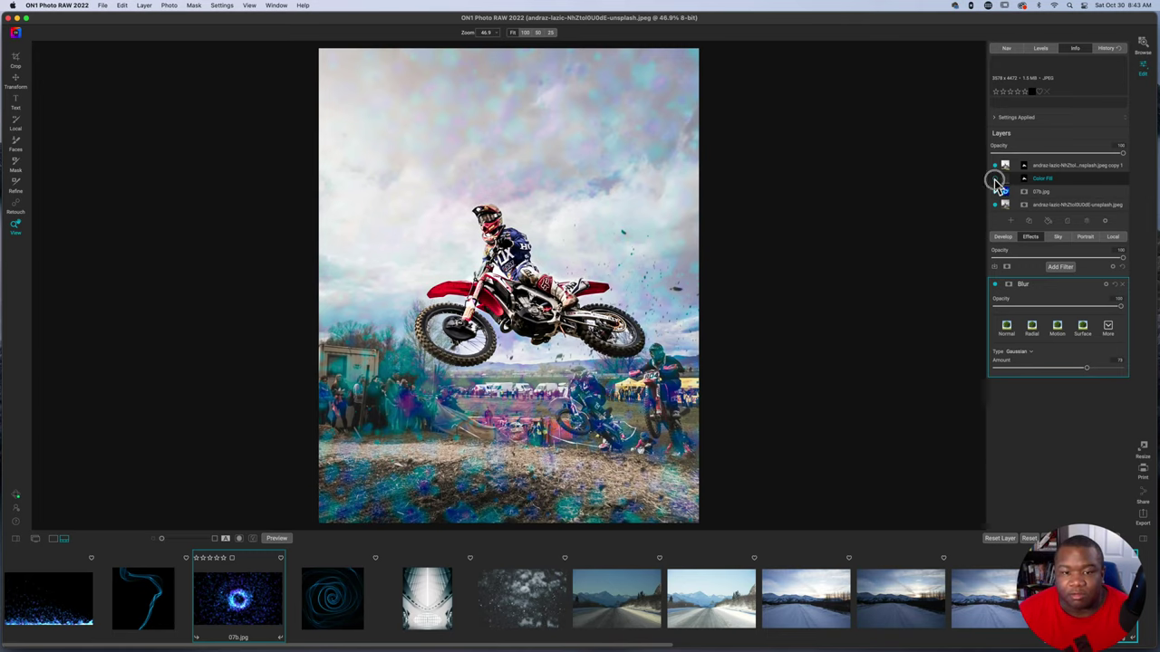
left_click(996, 183)
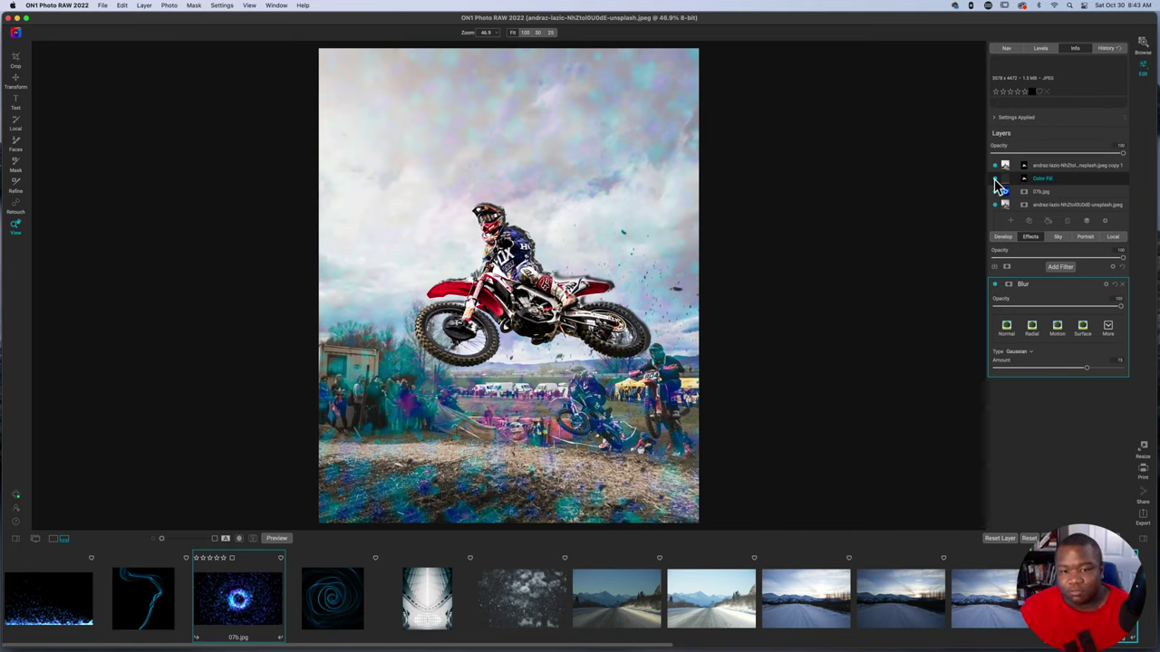
left_click(1000, 185)
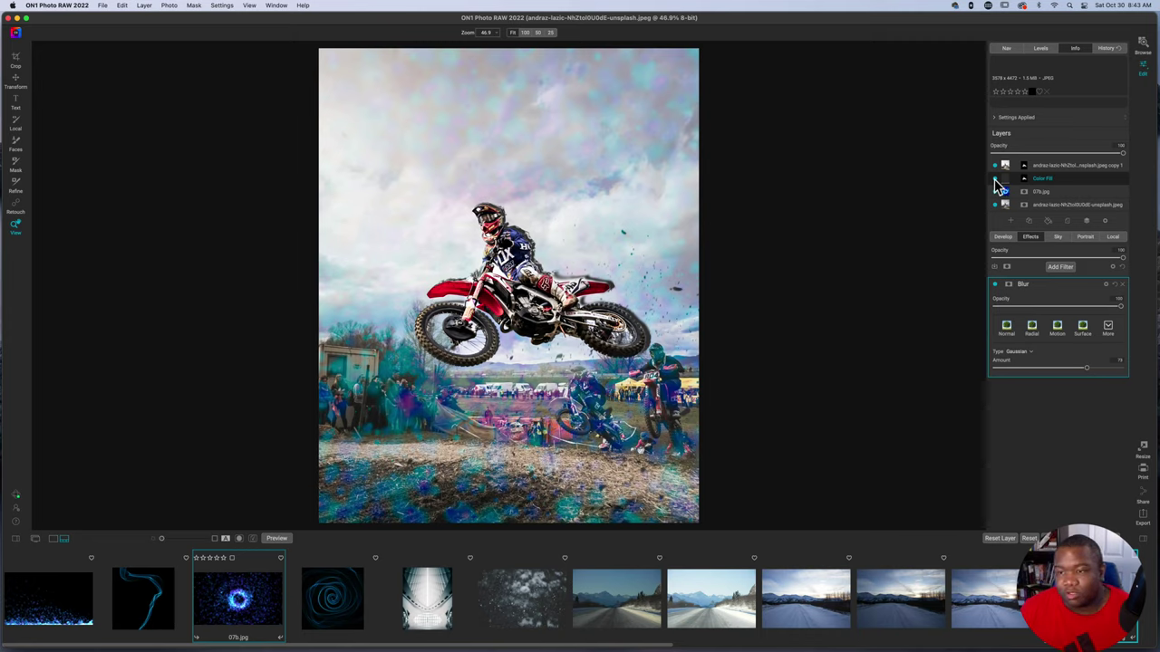
left_click(995, 167)
left_click(995, 179)
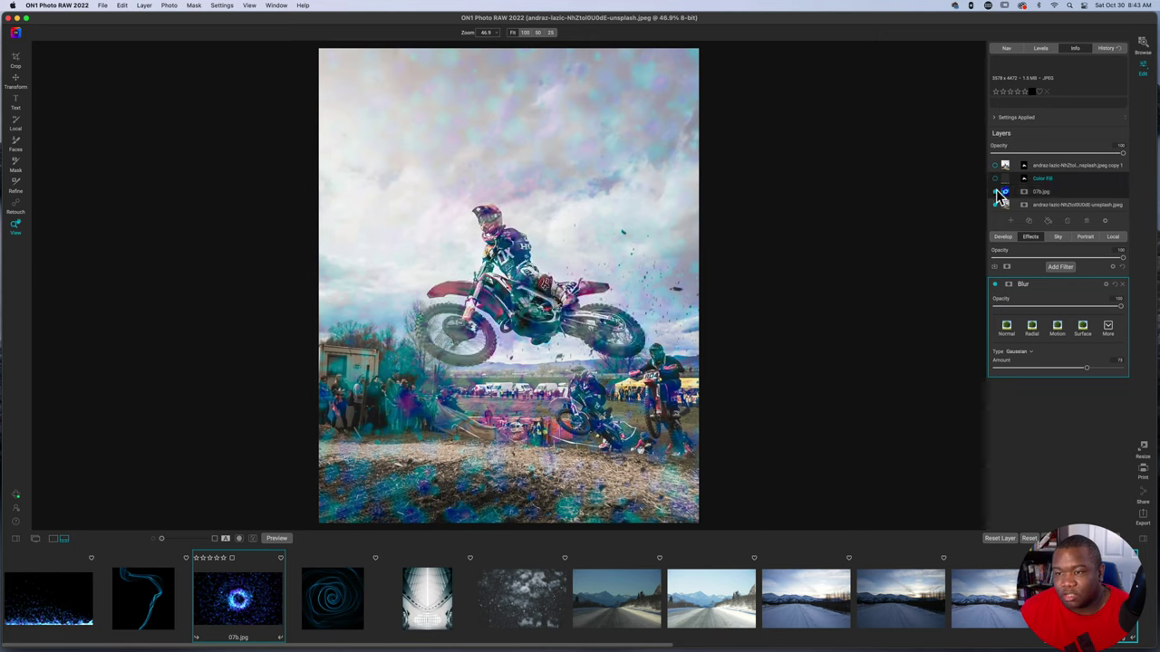
left_click(996, 191)
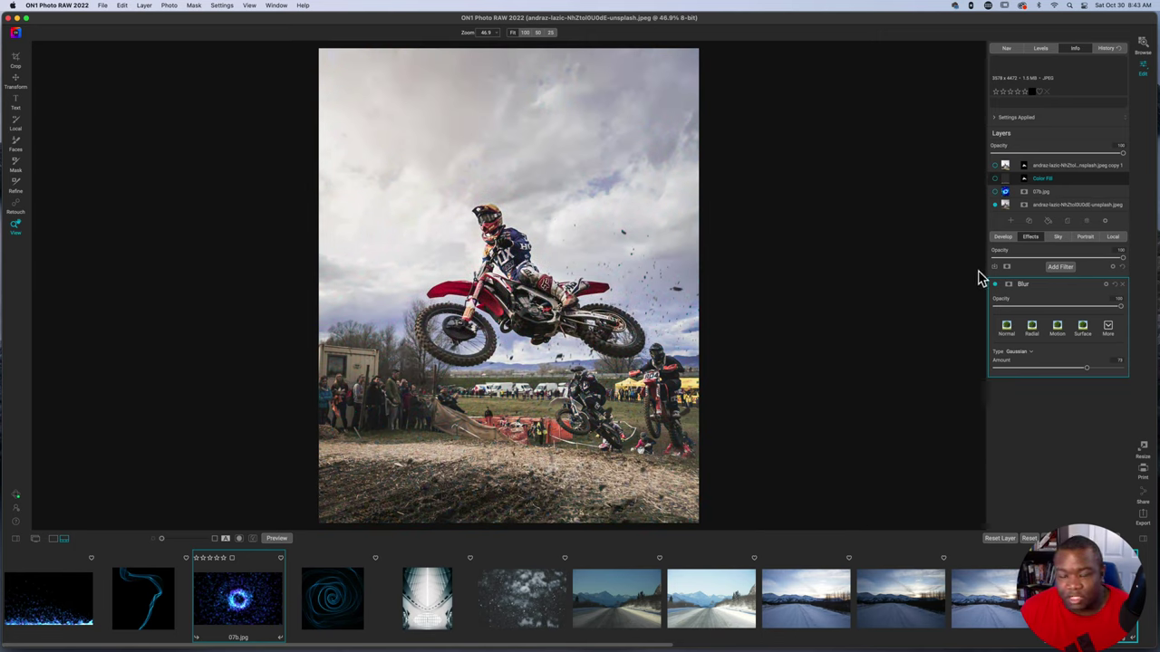
left_click(995, 167)
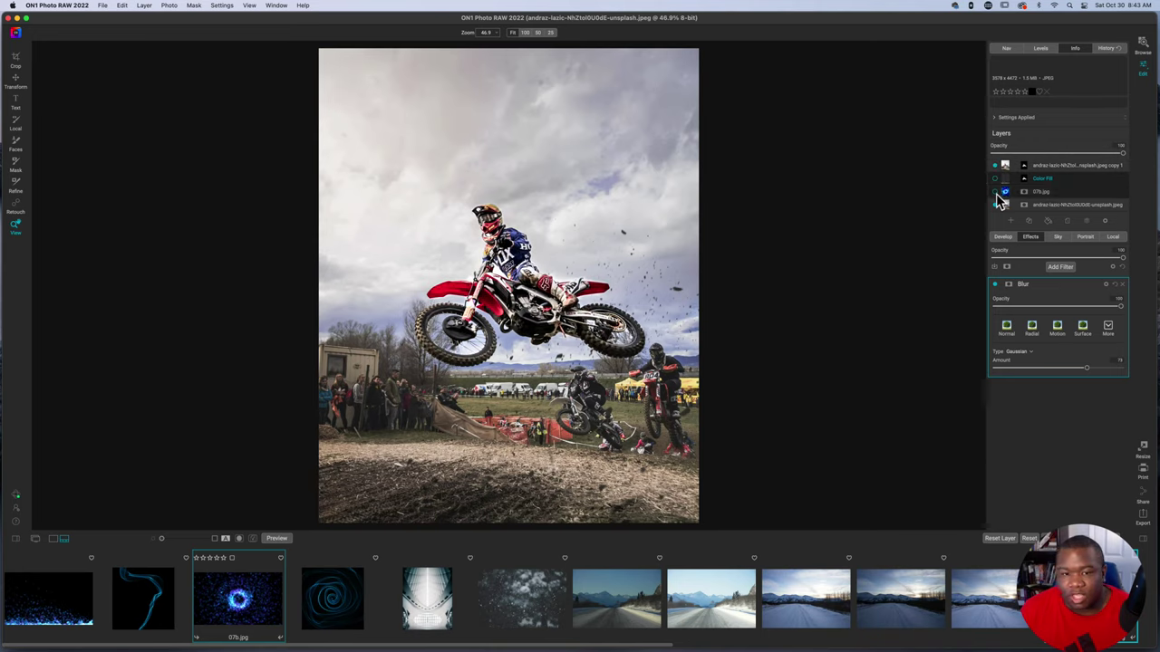
left_click(995, 191)
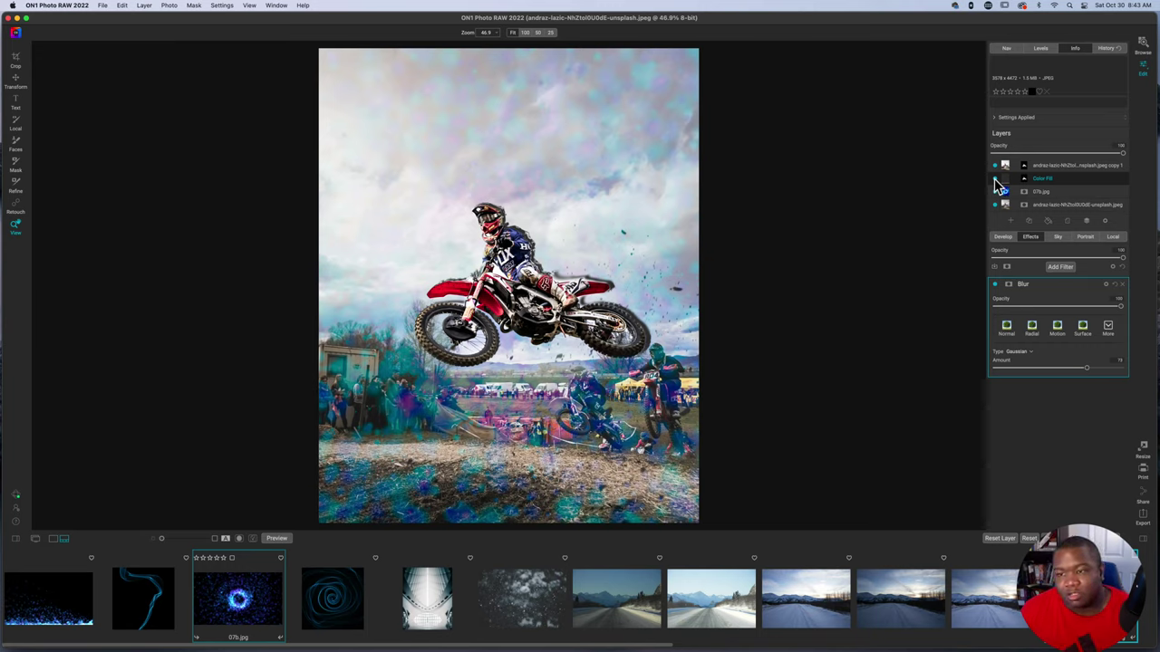
Step: Lower the Color Fill layer's opacity to about 43 and raise its Gaussian Blur amount to 100
left_click_drag(1122, 154, 1049, 156)
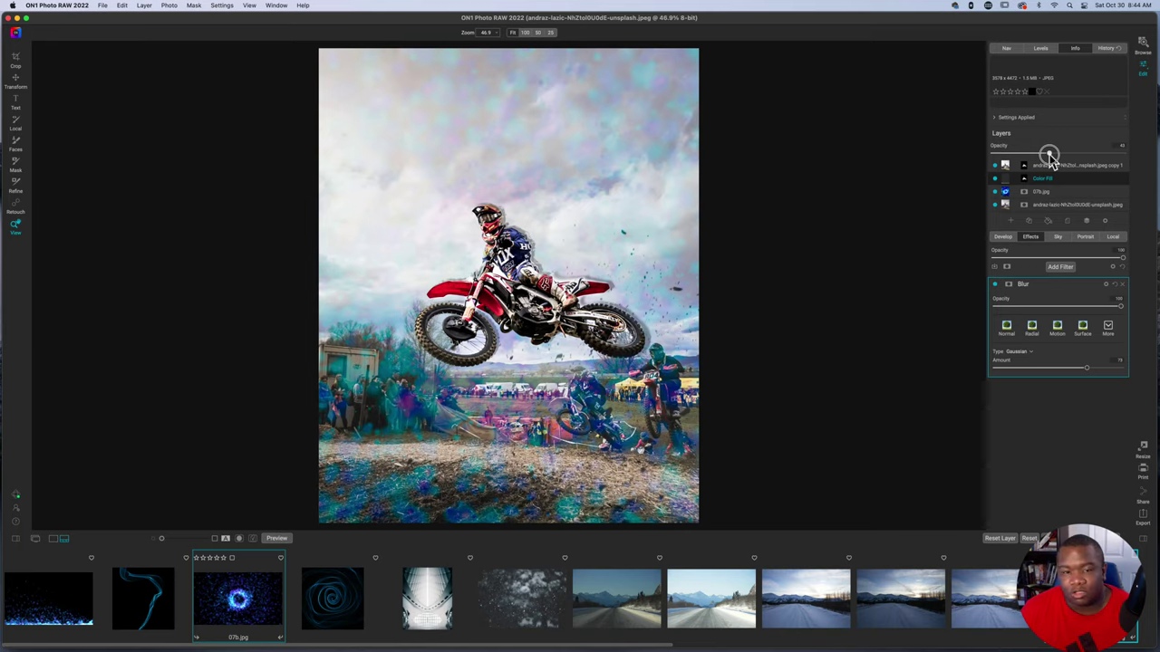
left_click_drag(1051, 158, 1049, 158)
left_click_drag(1087, 368, 1123, 369)
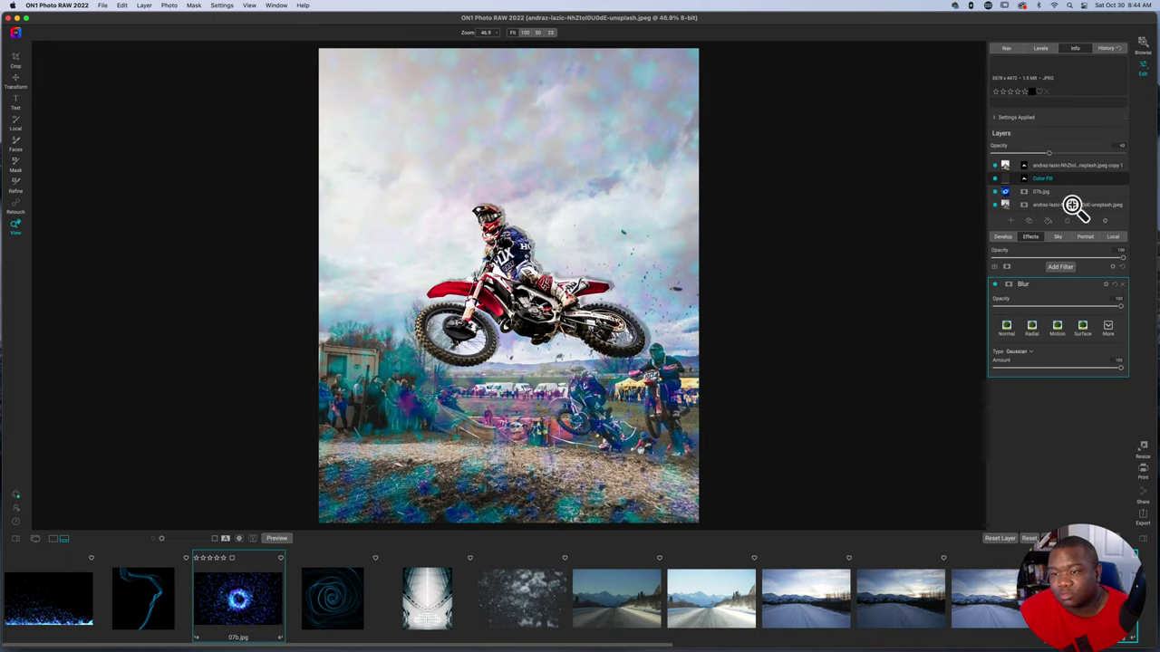
Step: Target the Color Fill layer's mask and set the Paint Out brush to size 400 with 35 opacity
left_click(1024, 179)
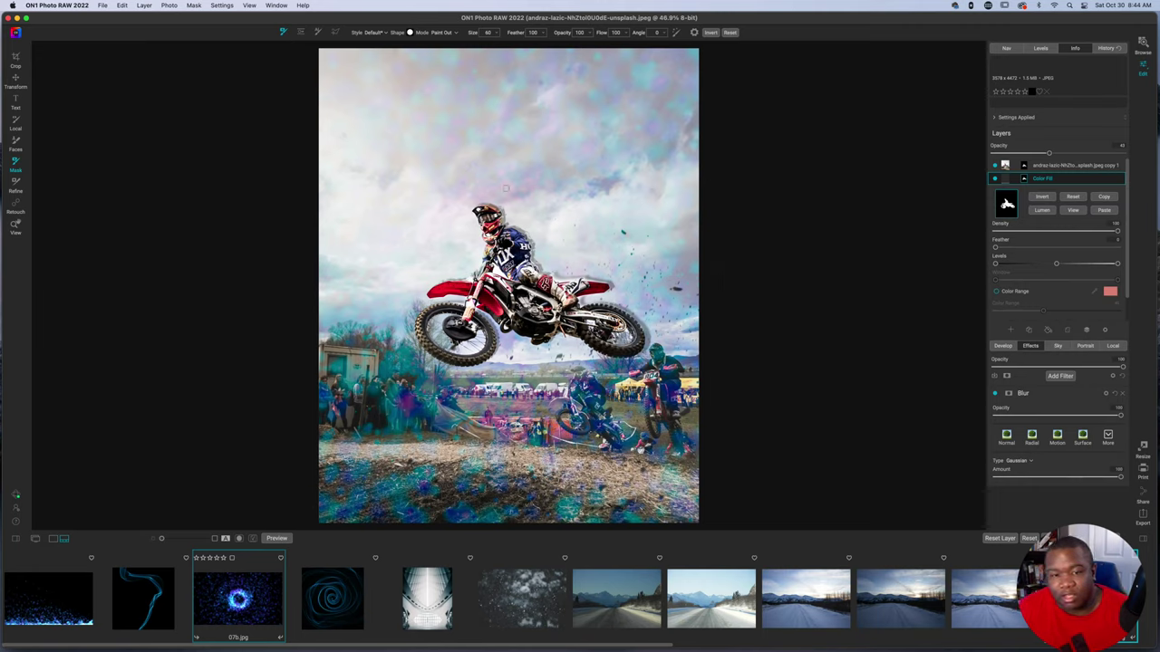
key("bracketright")
key("bracketright")
key("bracketright")
key("bracketright")
key("bracketright")
key("bracketright")
key("bracketright")
key("bracketright")
key("bracketright")
key("bracketright")
key("bracketright")
key("bracketright")
key("bracketright")
key("bracketright")
key("bracketright")
key("bracketright")
key("bracketright")
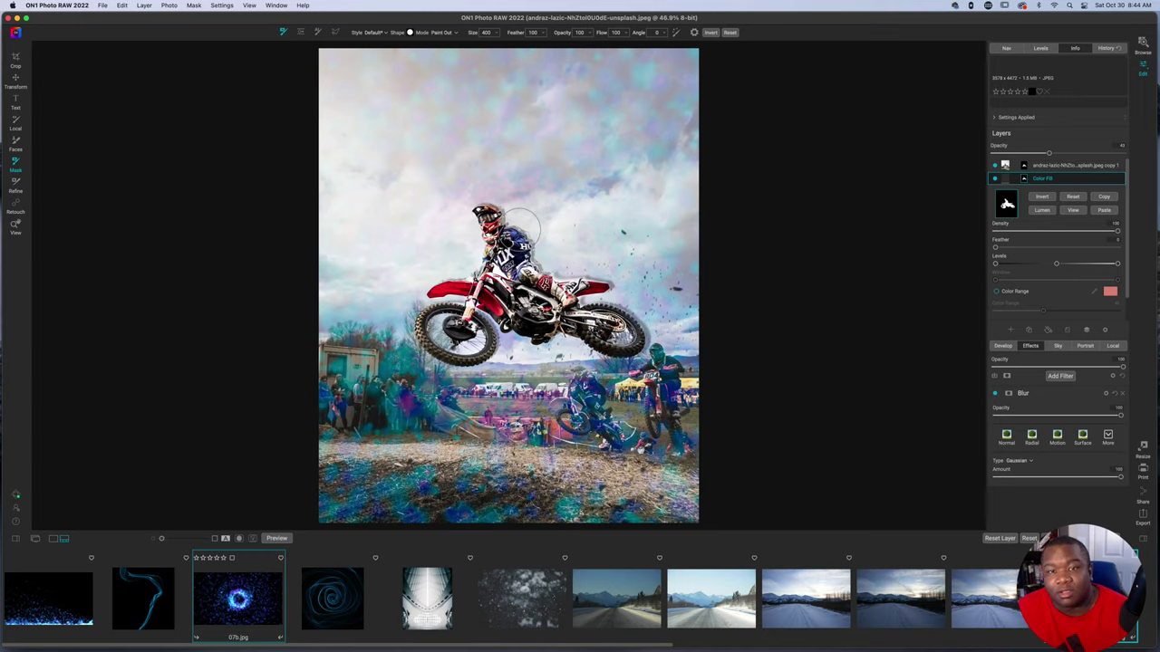
left_click_drag(578, 36, 523, 39)
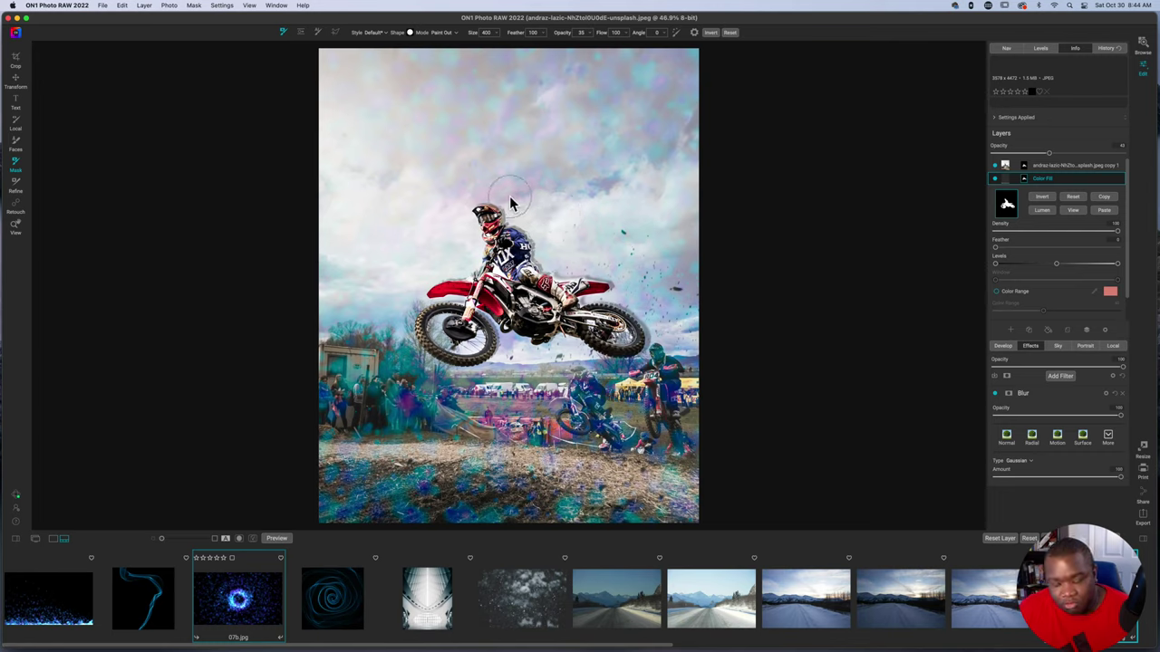
Step: Enlarge the masking brush to size 2500 for fading the shadow around the rider, and toggle the Color Fill layer to compare
key("bracketright")
key("bracketright")
key("bracketright")
key("bracketright")
key("bracketright")
key("bracketright")
key("bracketright")
key("bracketright")
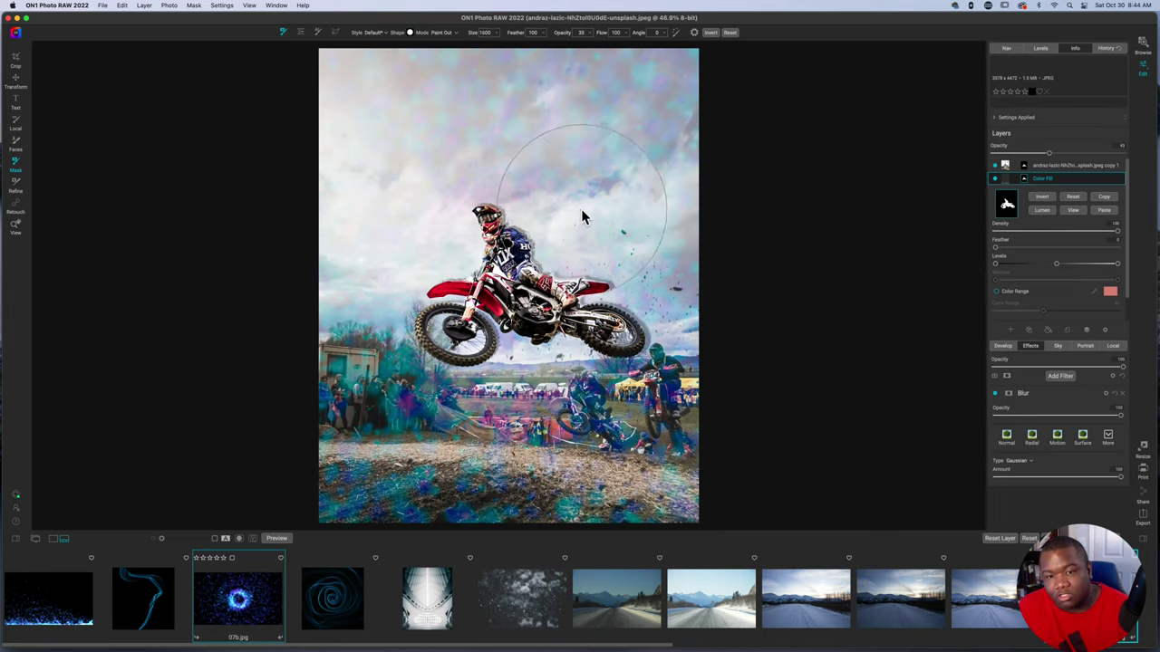
key("bracketright")
key("bracketright")
key("bracketright")
key("bracketright")
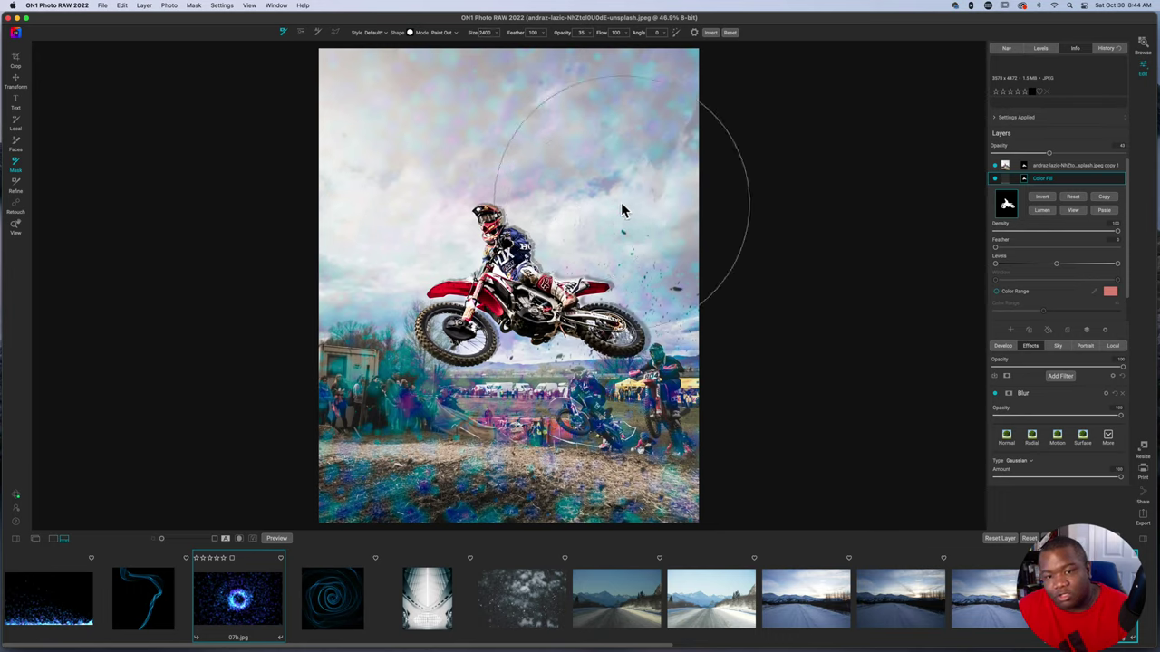
key("bracketright")
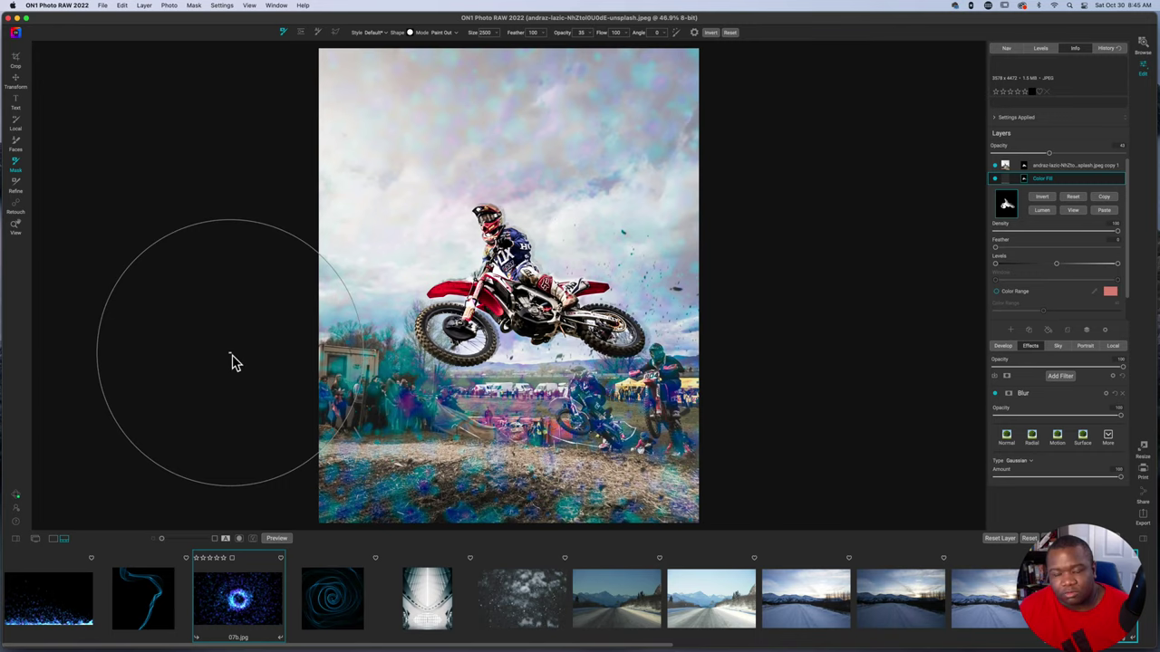
left_click(997, 184)
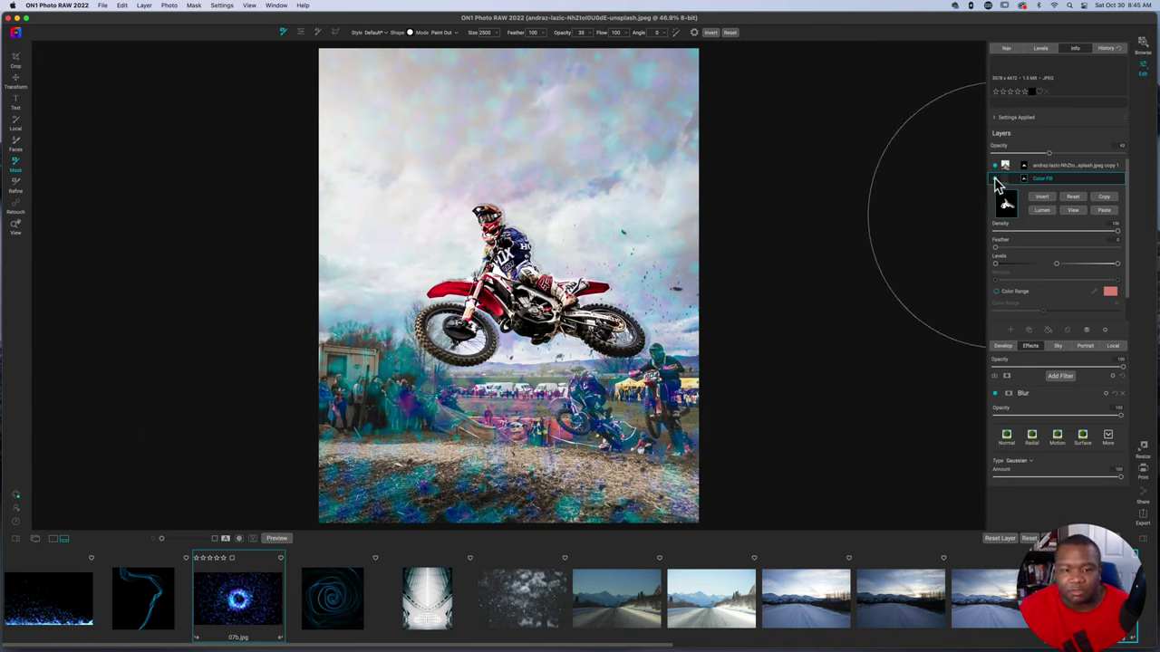
left_click(996, 184)
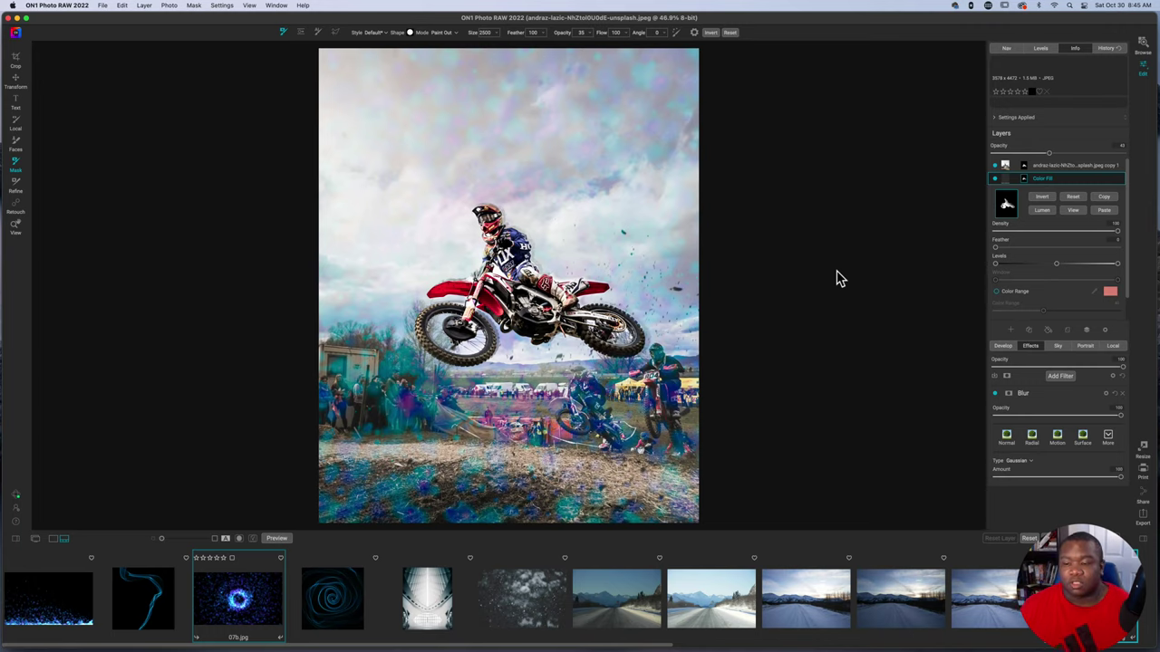
Step: Save the motocross composite and open Abstract Thing.jpeg from the album's thumbnail grid for editing
key("super+s")
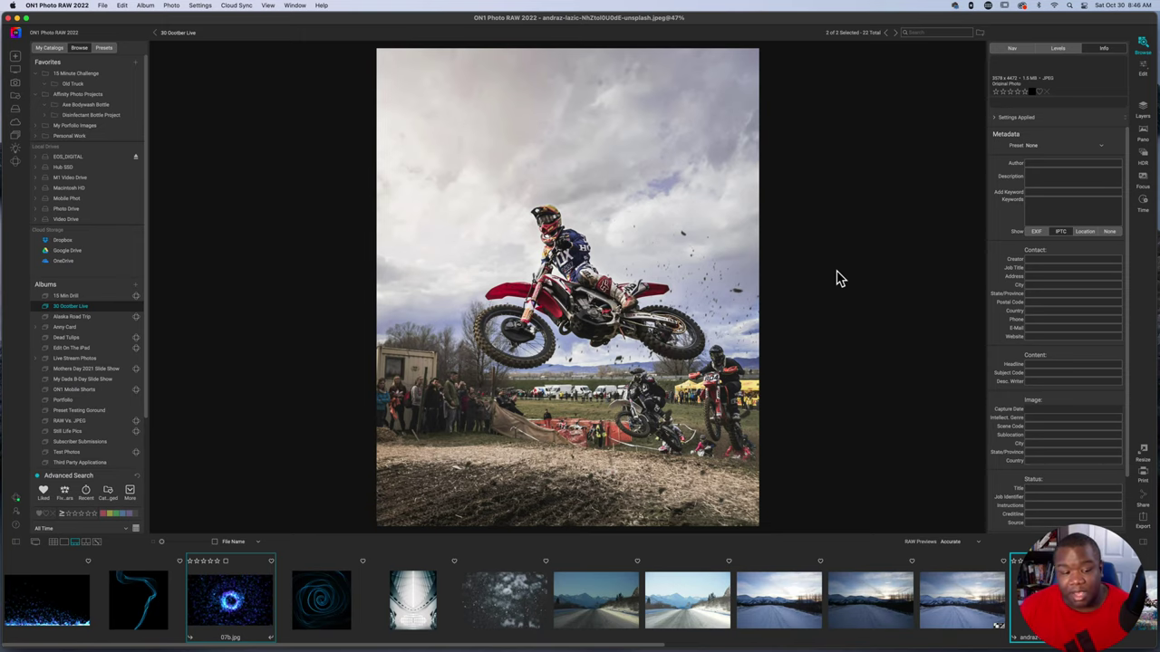
left_click(55, 542)
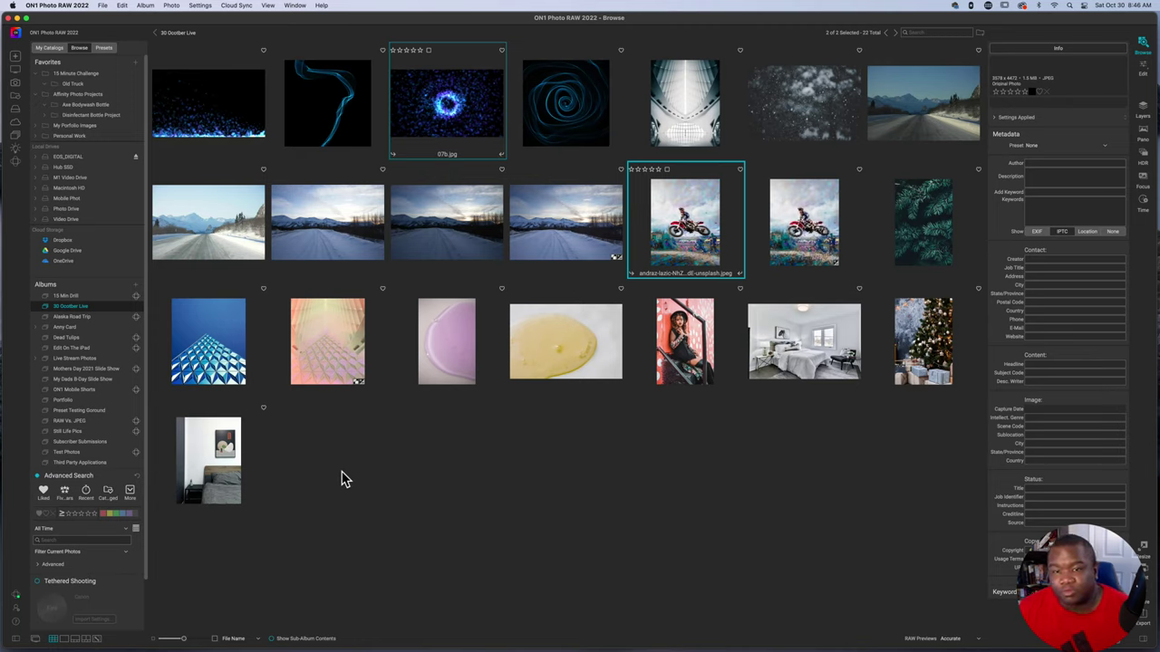
left_click(686, 115)
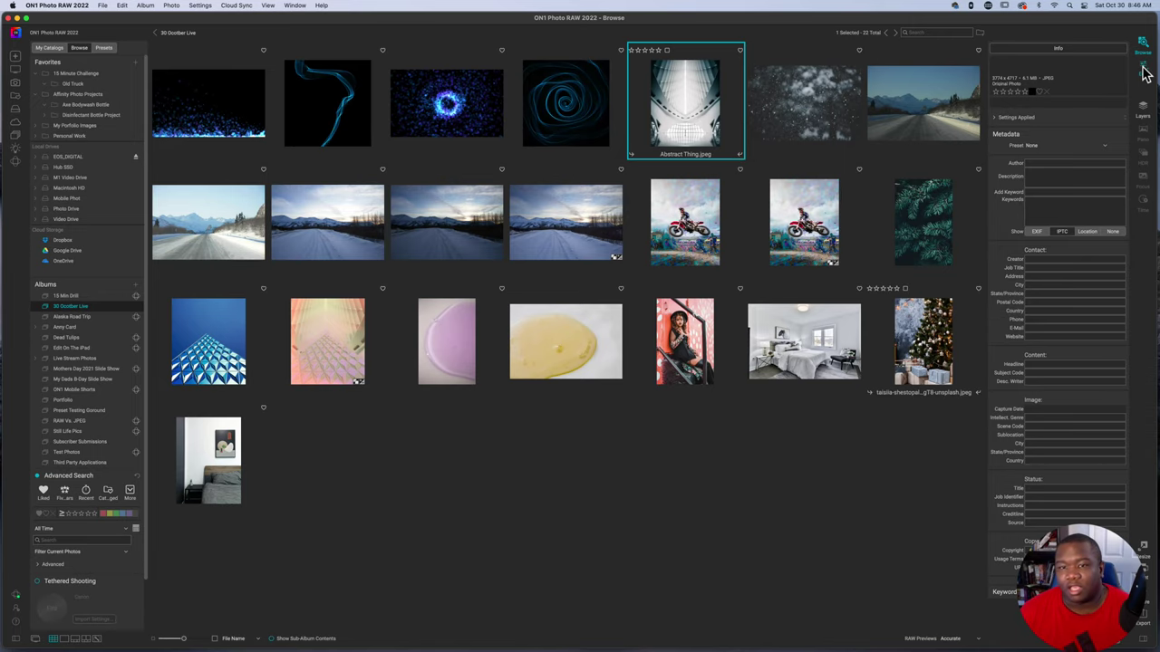
key("super+2")
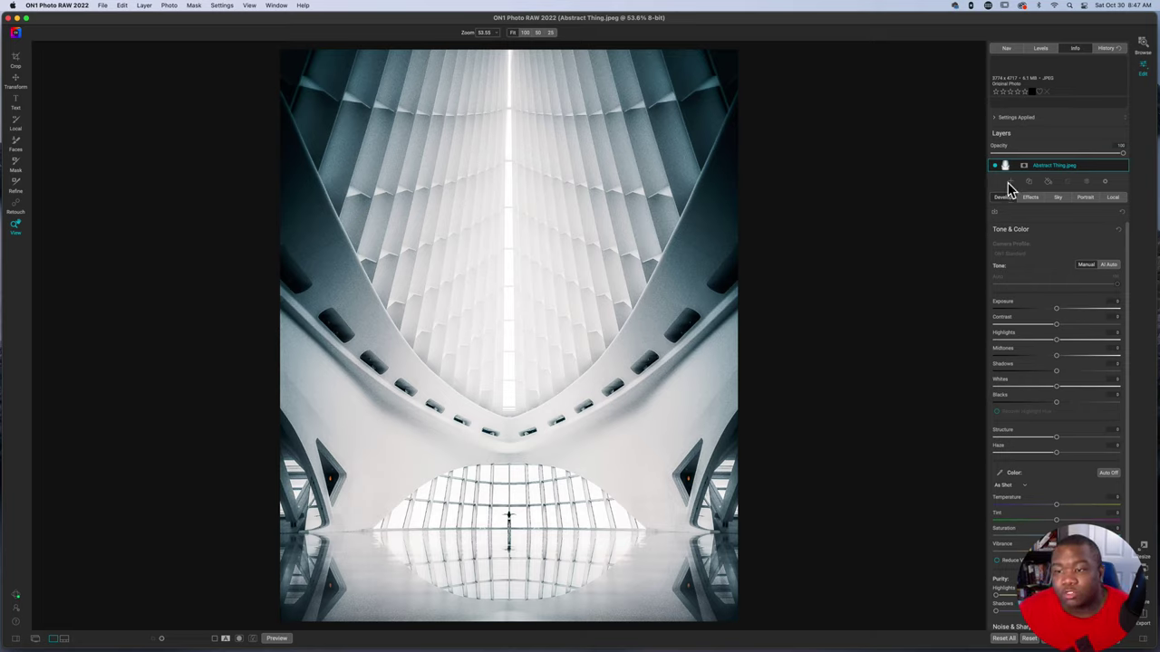
Step: Add the snow particle image as a layer over Abstract Thing.jpeg, previewing blending modes but keeping it on Normal
key("super+shift+o")
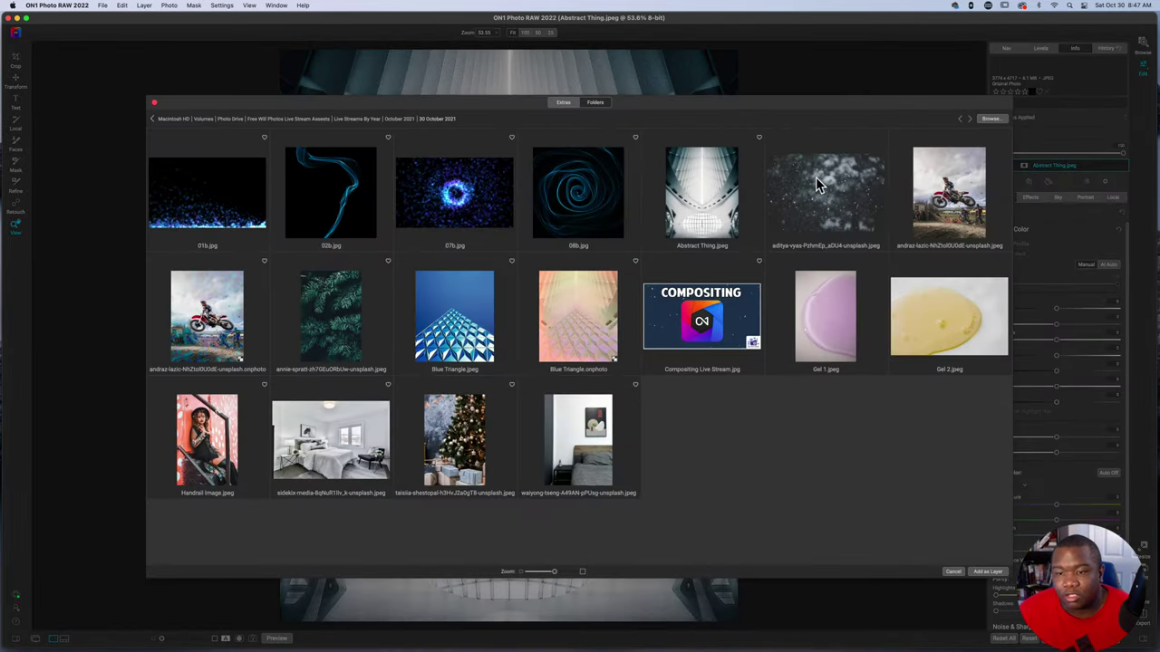
left_click(825, 224)
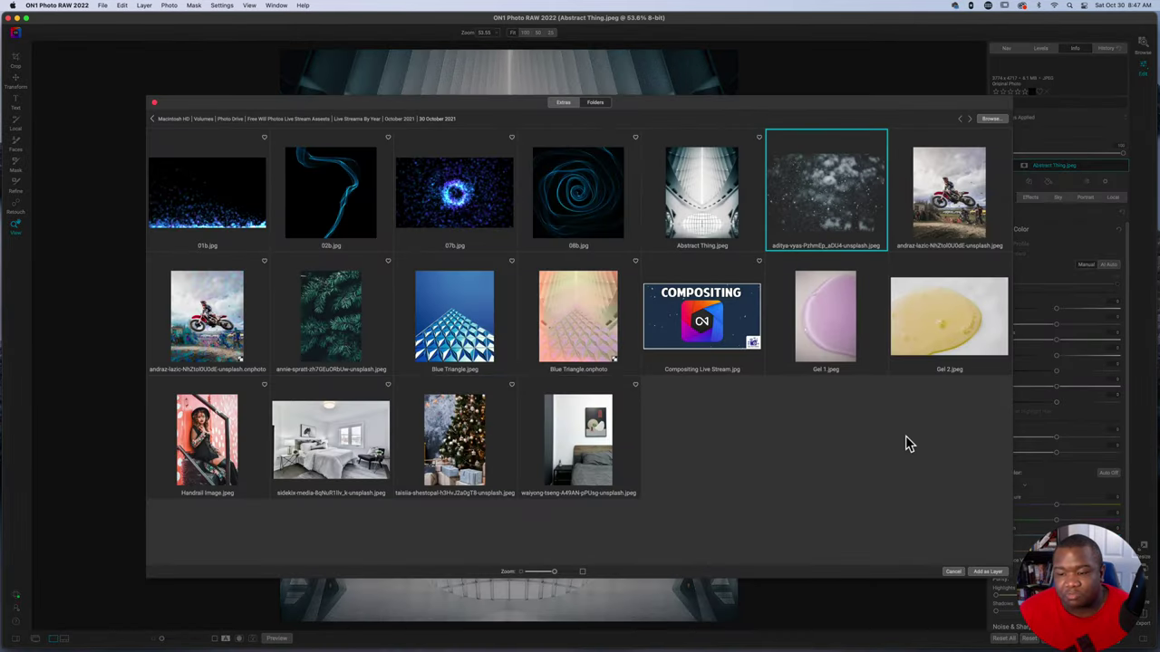
left_click(988, 572)
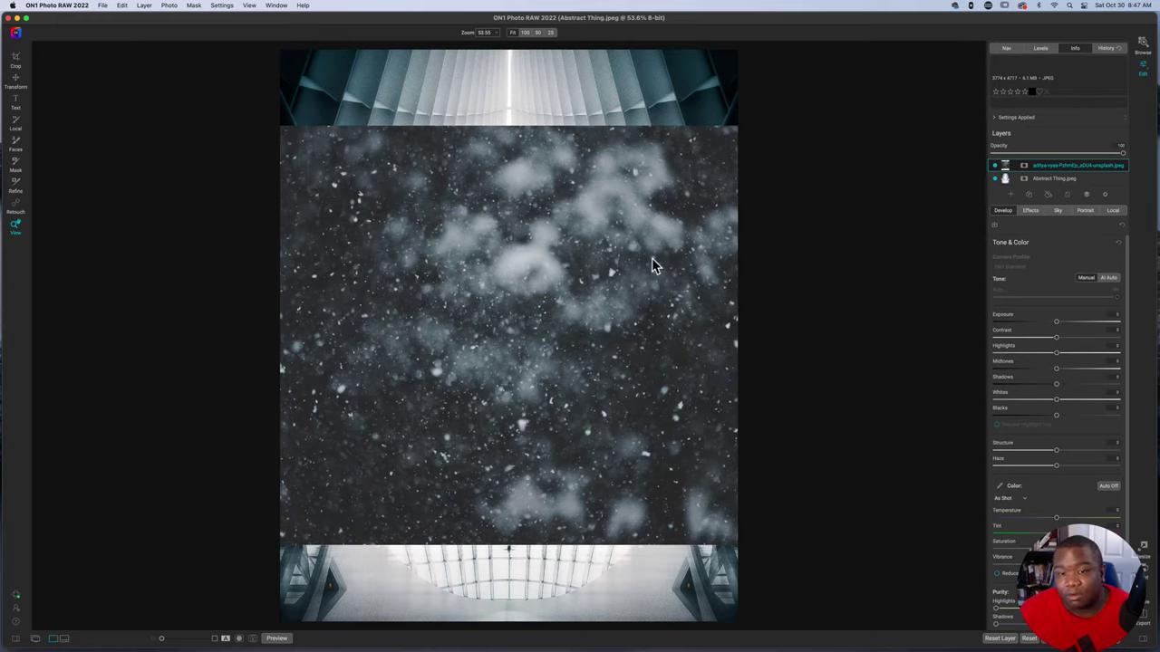
left_click(1105, 195)
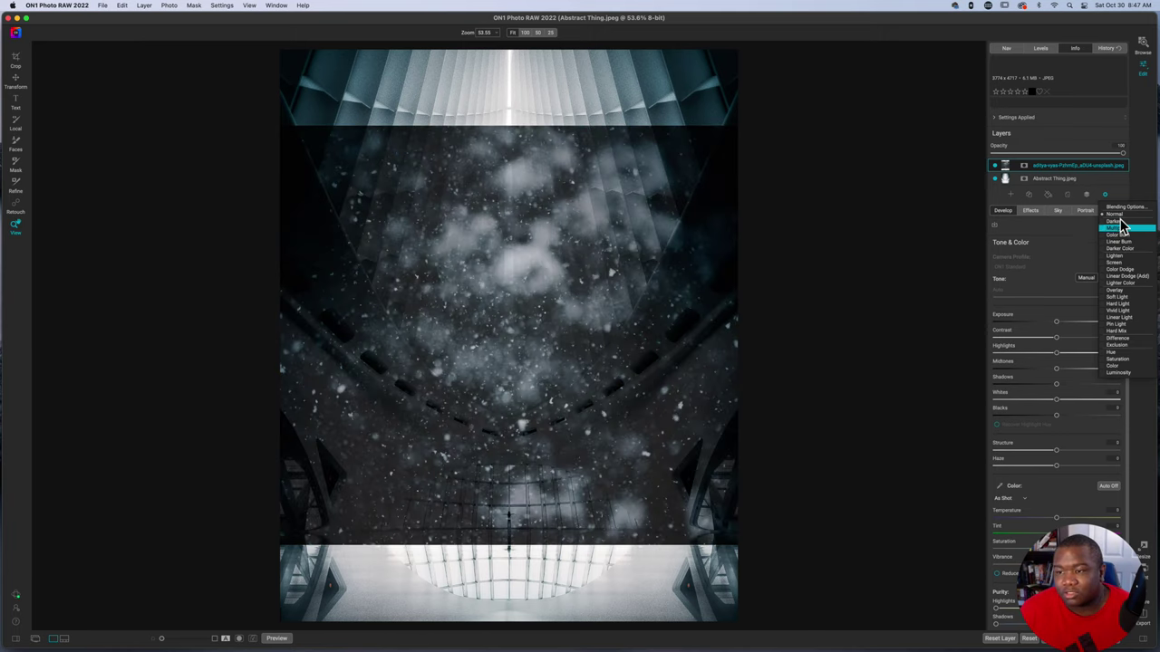
left_click(1115, 217)
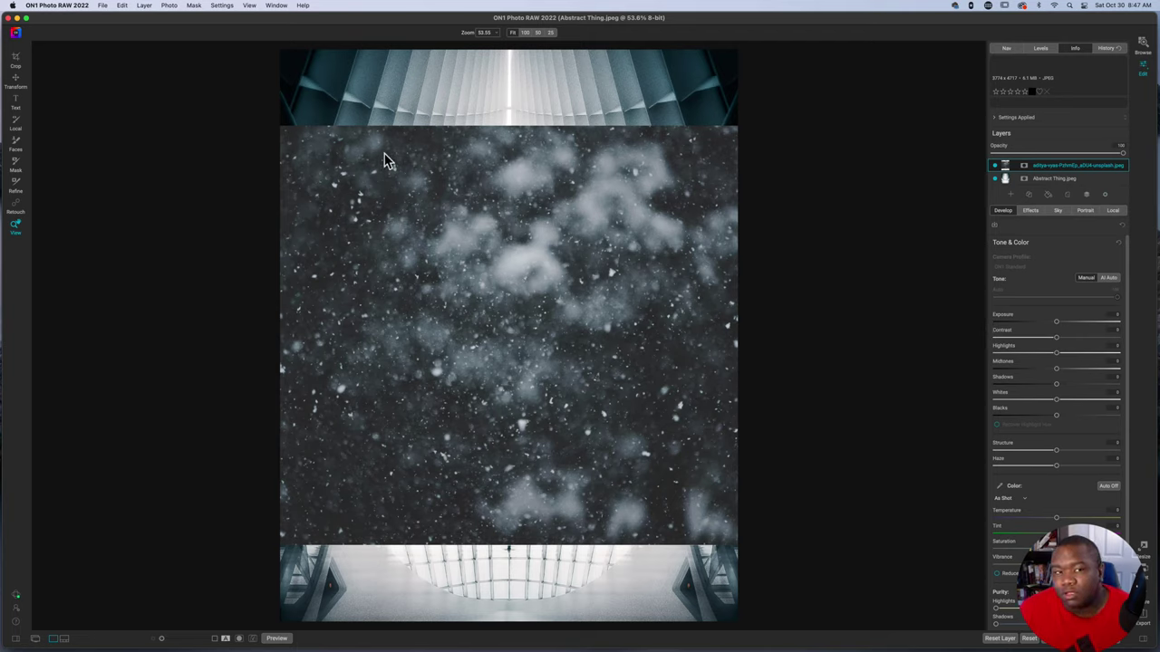
Step: Rotate the snow layer 90 degrees and scale it to 120 so it covers the whole canvas, applying the transform
left_click(15, 81)
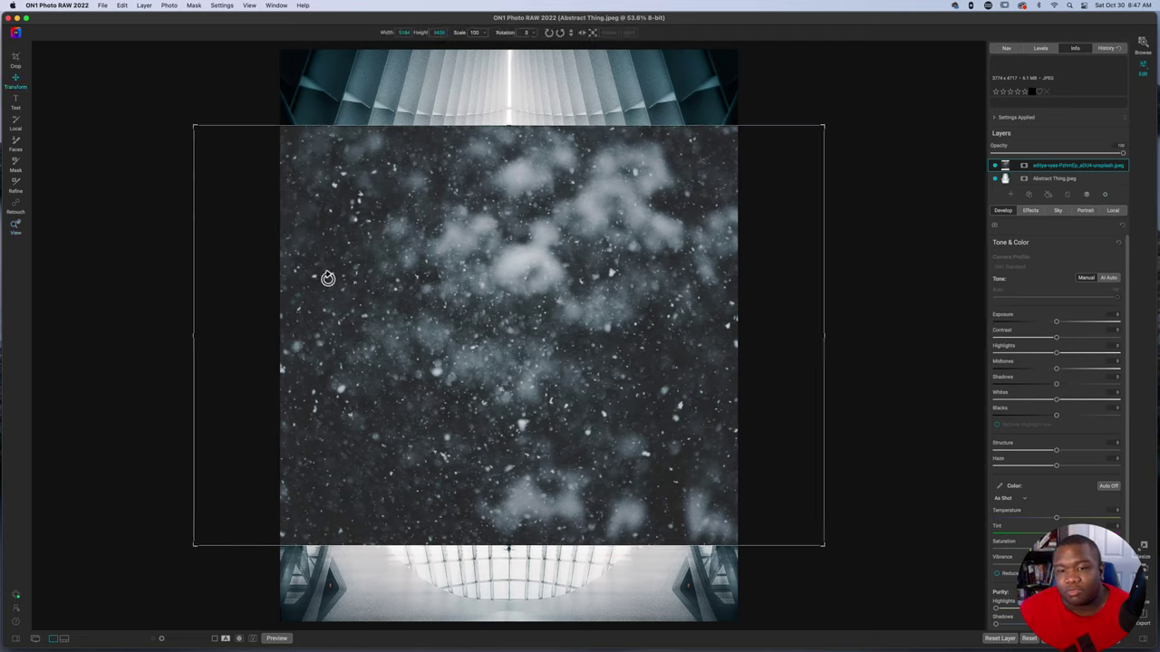
left_click(548, 34)
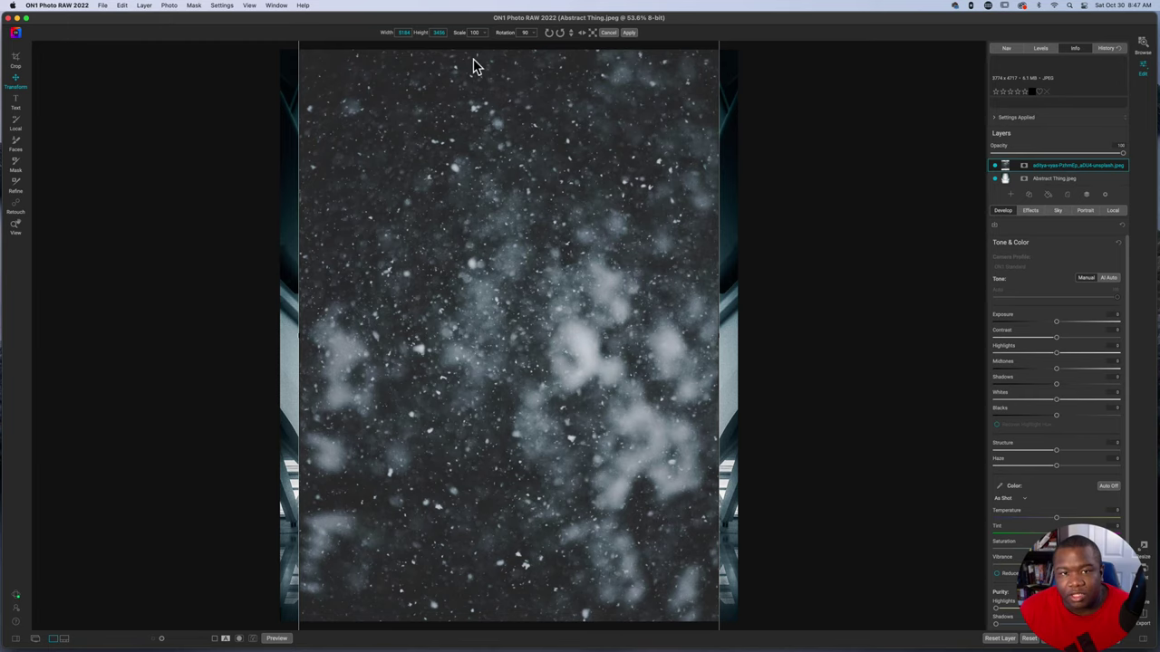
left_click(460, 33)
left_click_drag(465, 38, 471, 39)
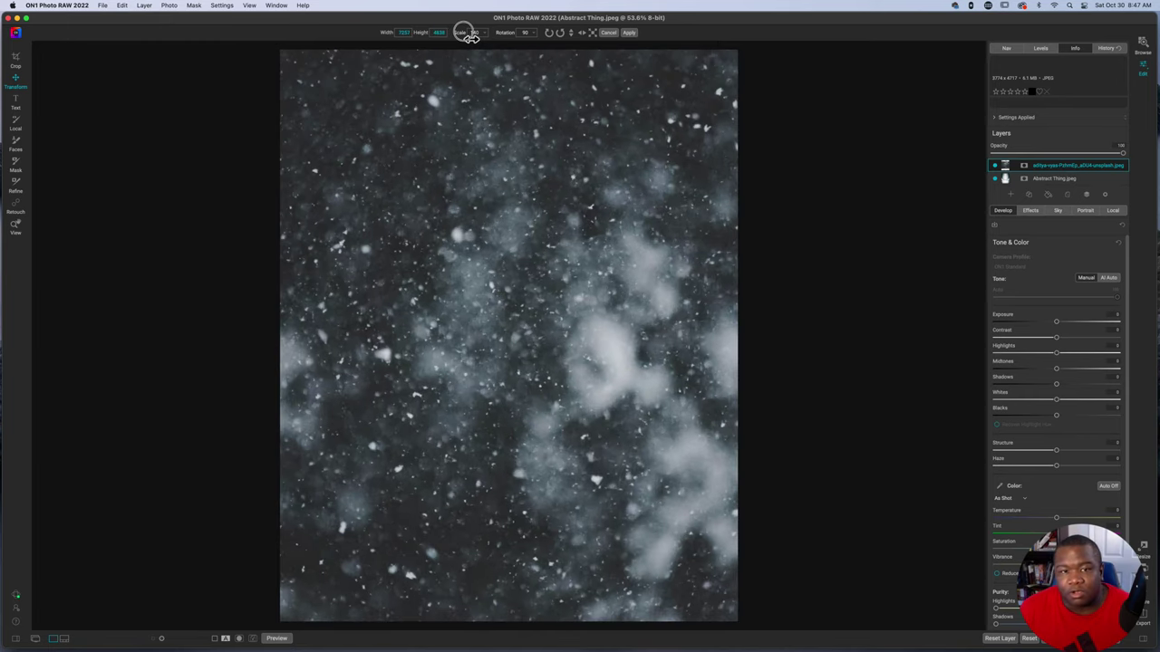
left_click_drag(470, 38, 471, 34)
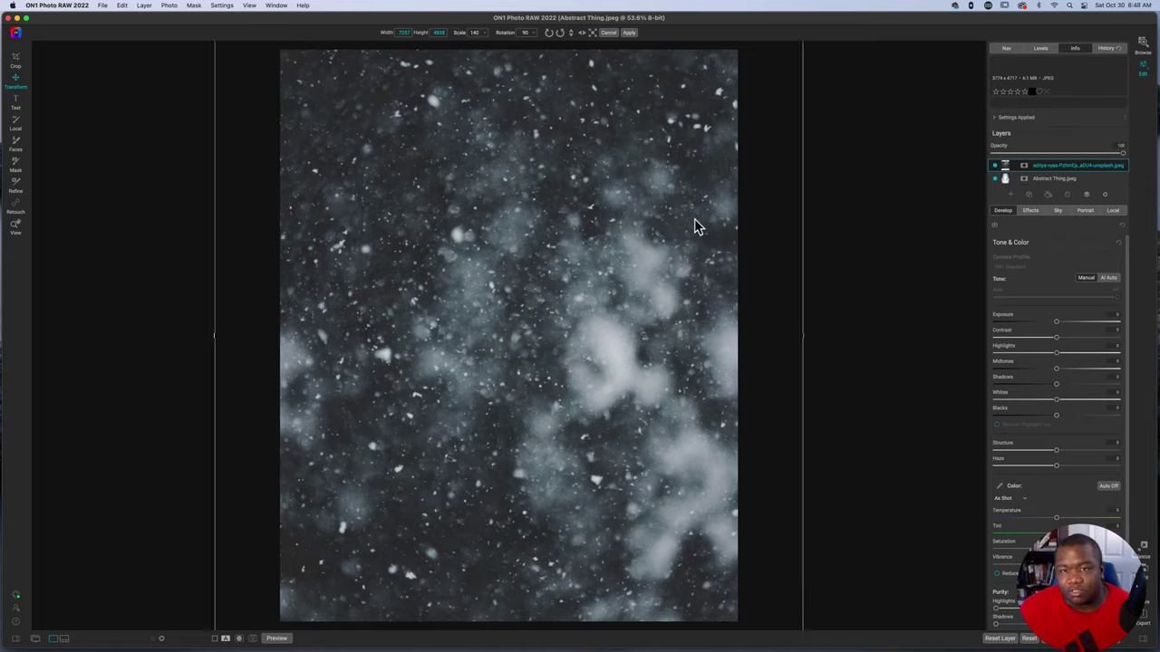
left_click(460, 34)
left_click_drag(462, 37, 460, 36)
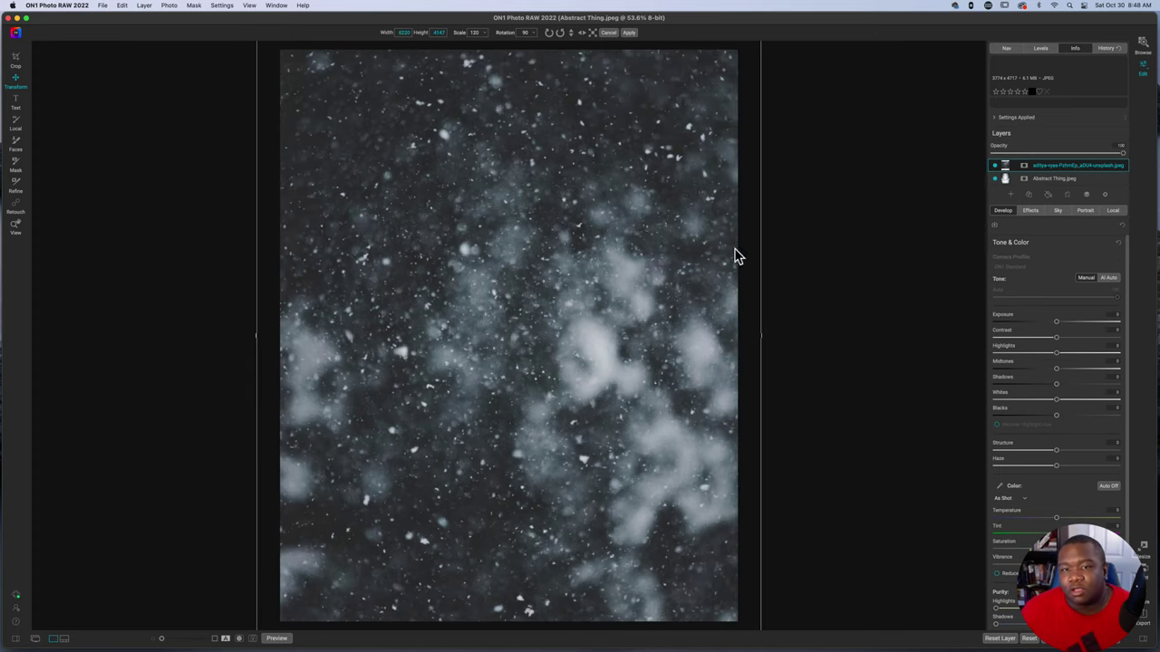
left_click(628, 32)
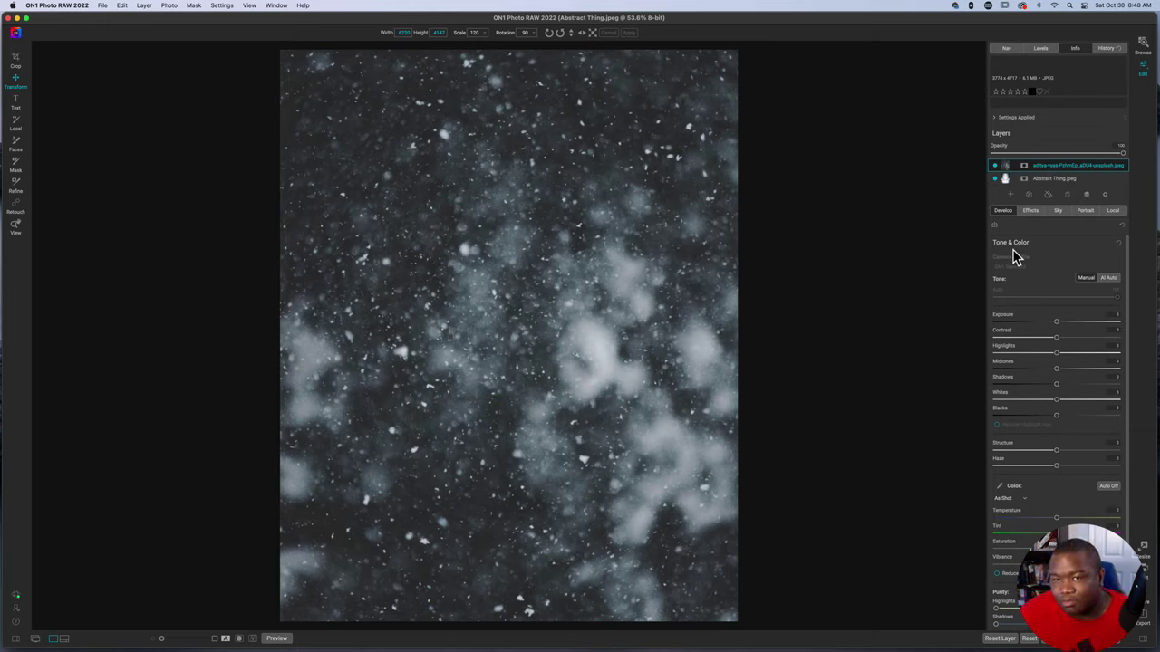
Step: Open the snow layer's mask and set the Masking Bug's shape to Reflected Gradient
left_click(1024, 167)
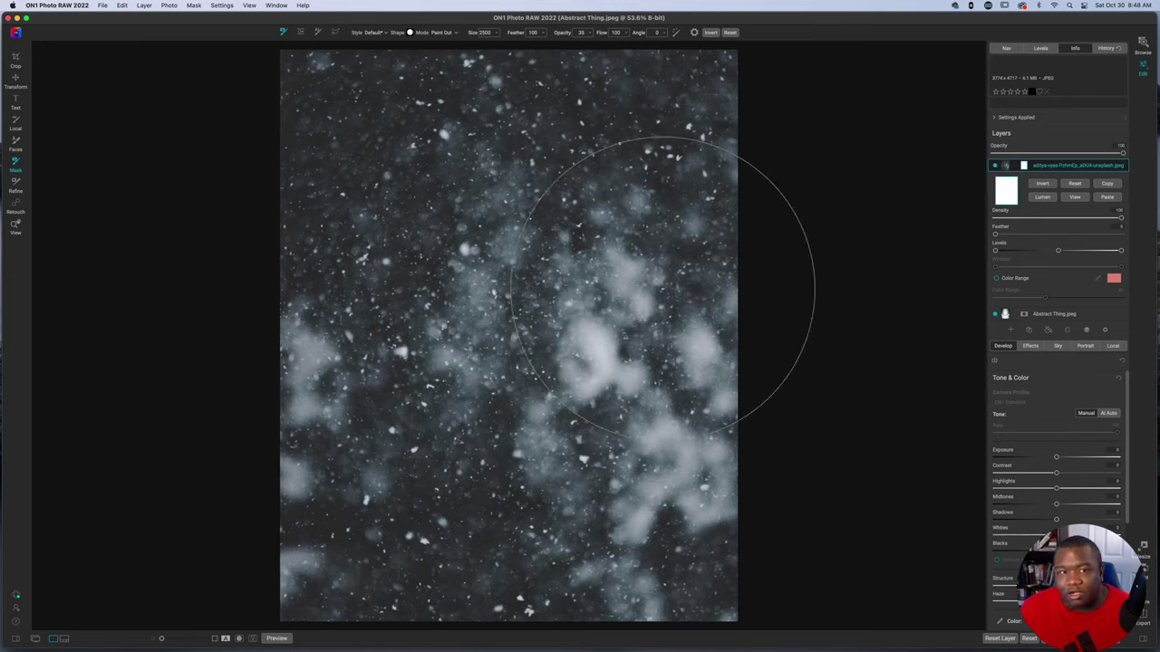
key("shift+b")
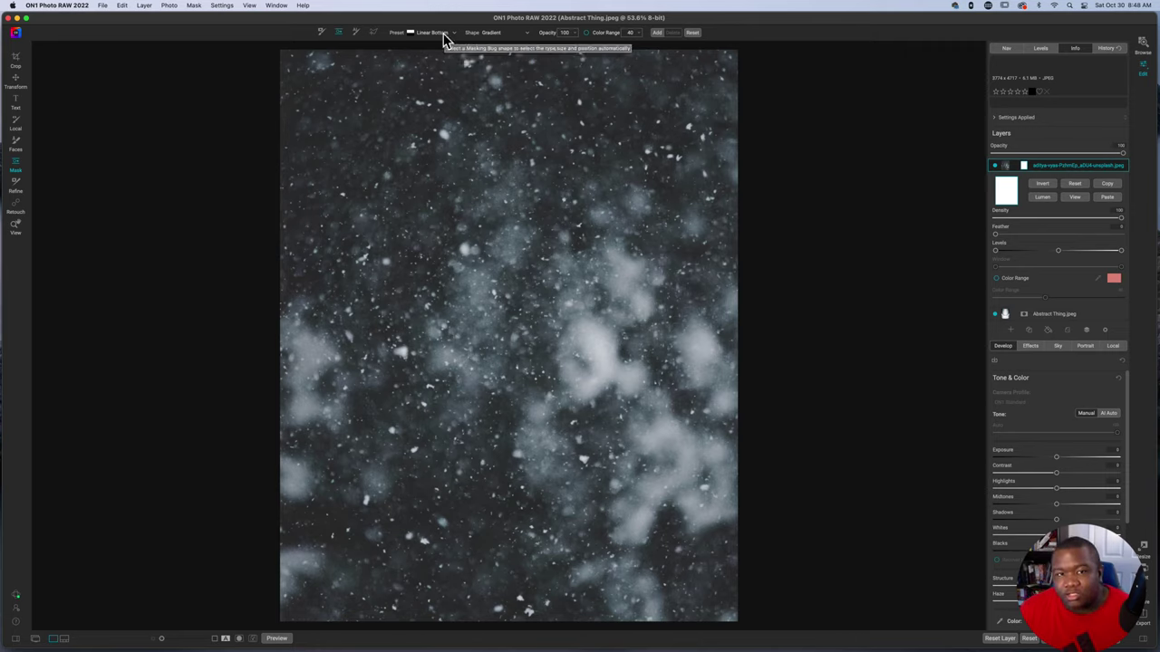
left_click(490, 32)
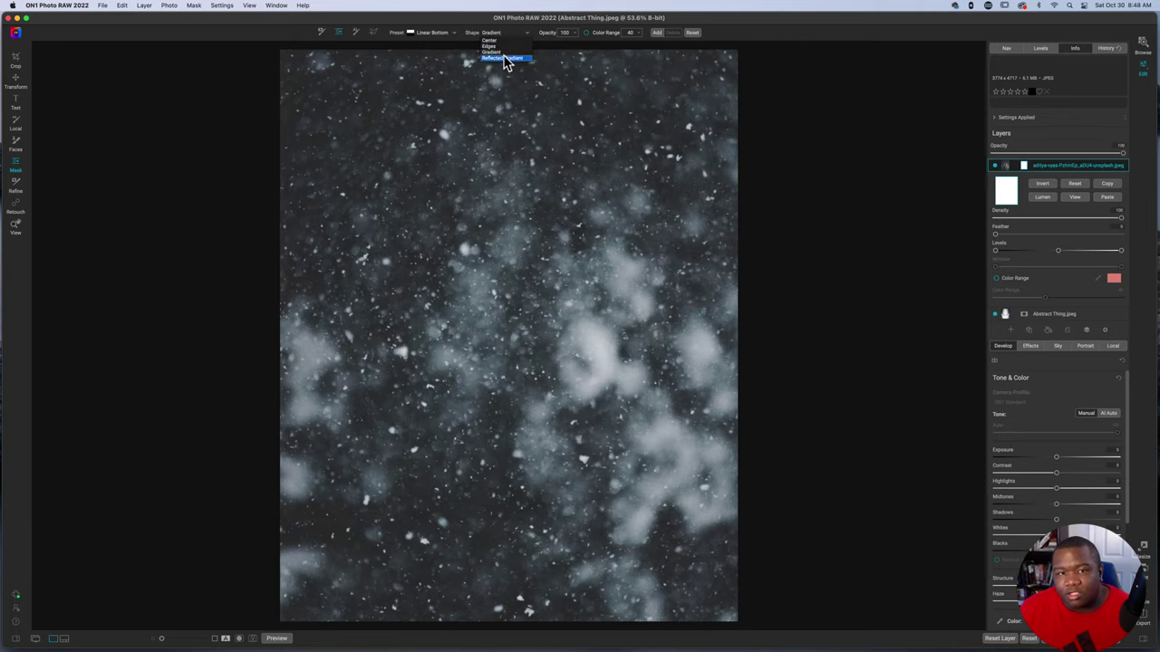
left_click(505, 59)
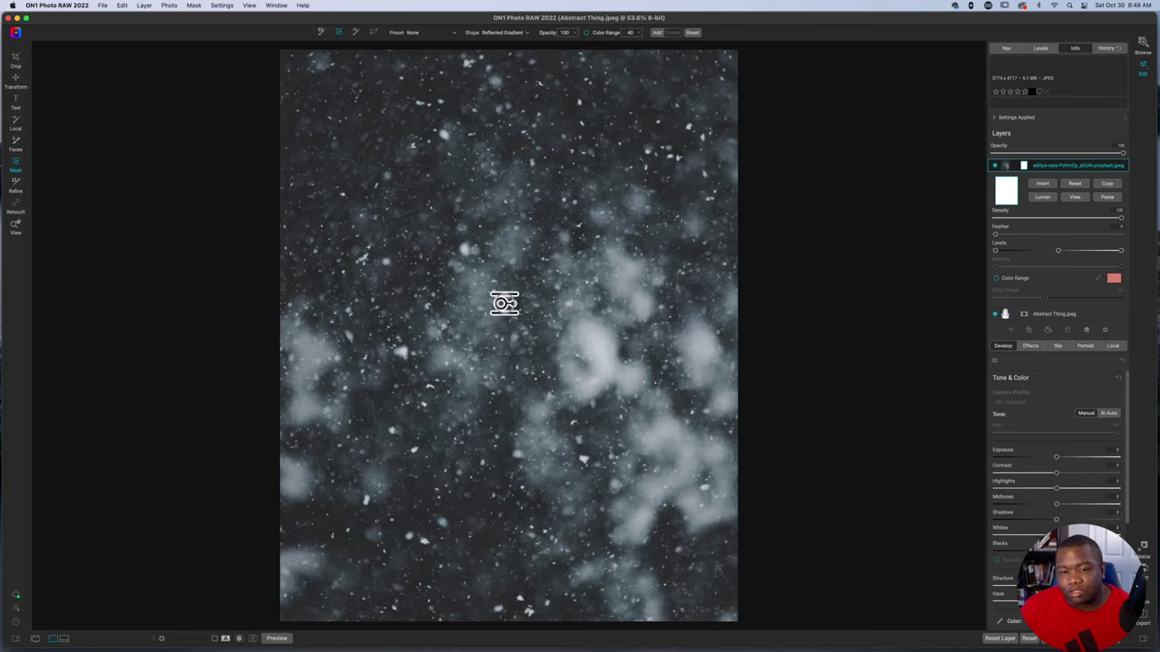
Step: Try a reflected gradient tilted close to vertical at the snow layer's centre, delete it, and choose the Linear Left preset
left_click(504, 304)
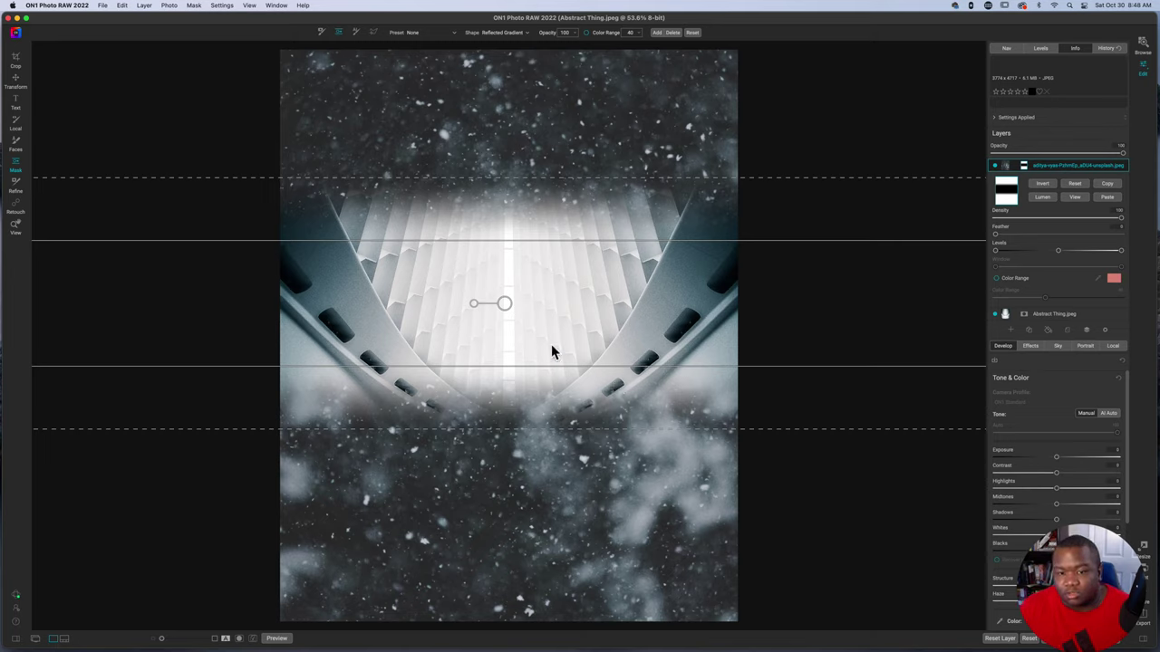
left_click_drag(474, 305, 510, 259)
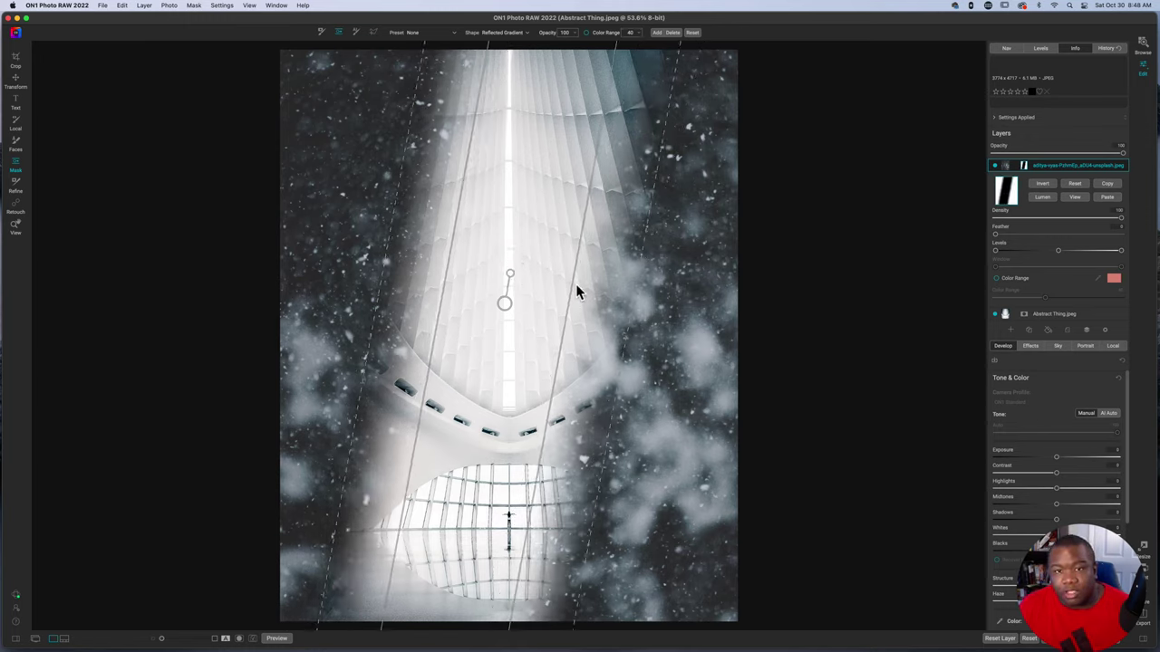
left_click(672, 32)
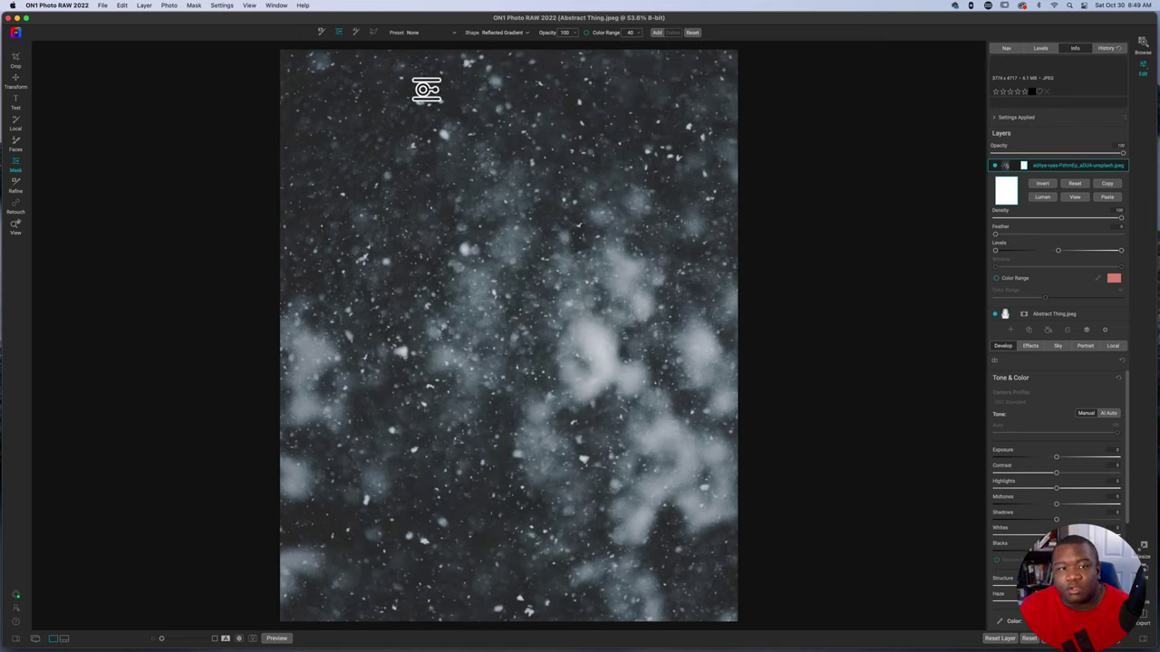
left_click(420, 33)
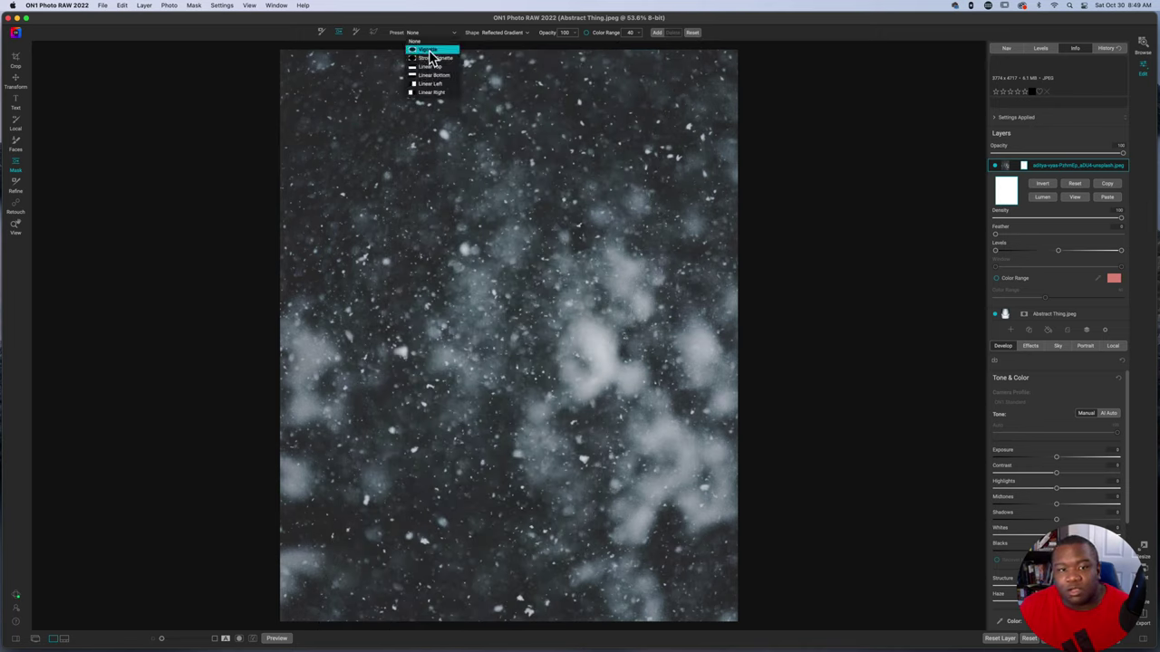
left_click(432, 83)
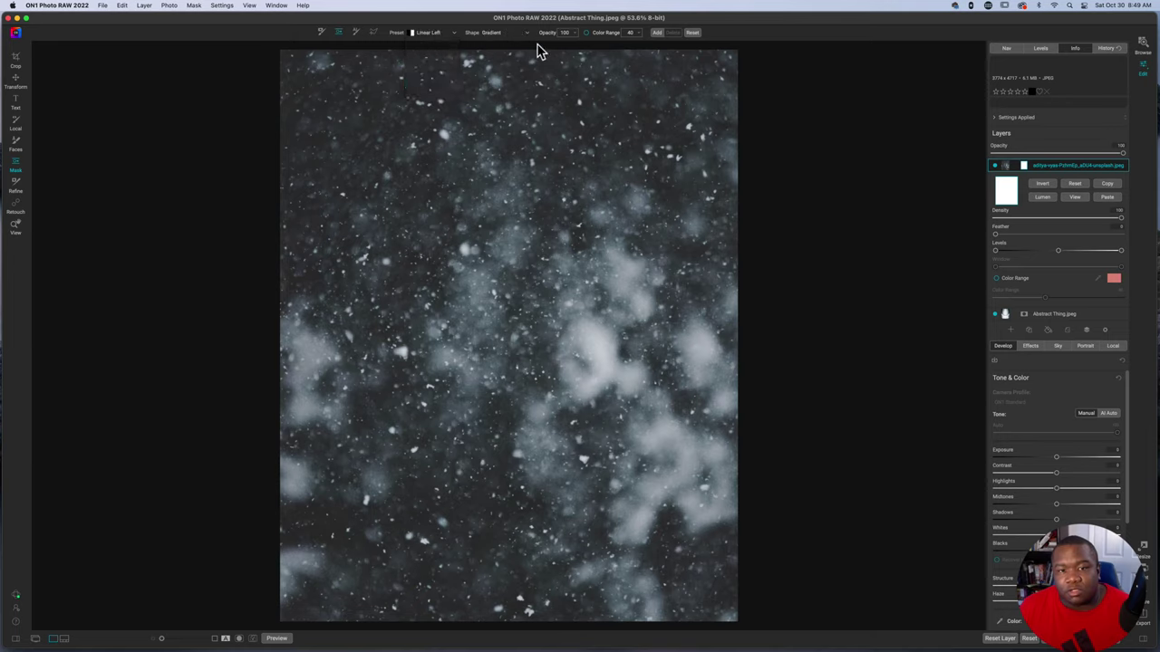
Step: Place a vertical Reflected Gradient on the snow layer's mask, centre it on the building's light strip, and extend its left feather past the image edge
left_click(504, 34)
left_click(505, 58)
left_click(513, 306)
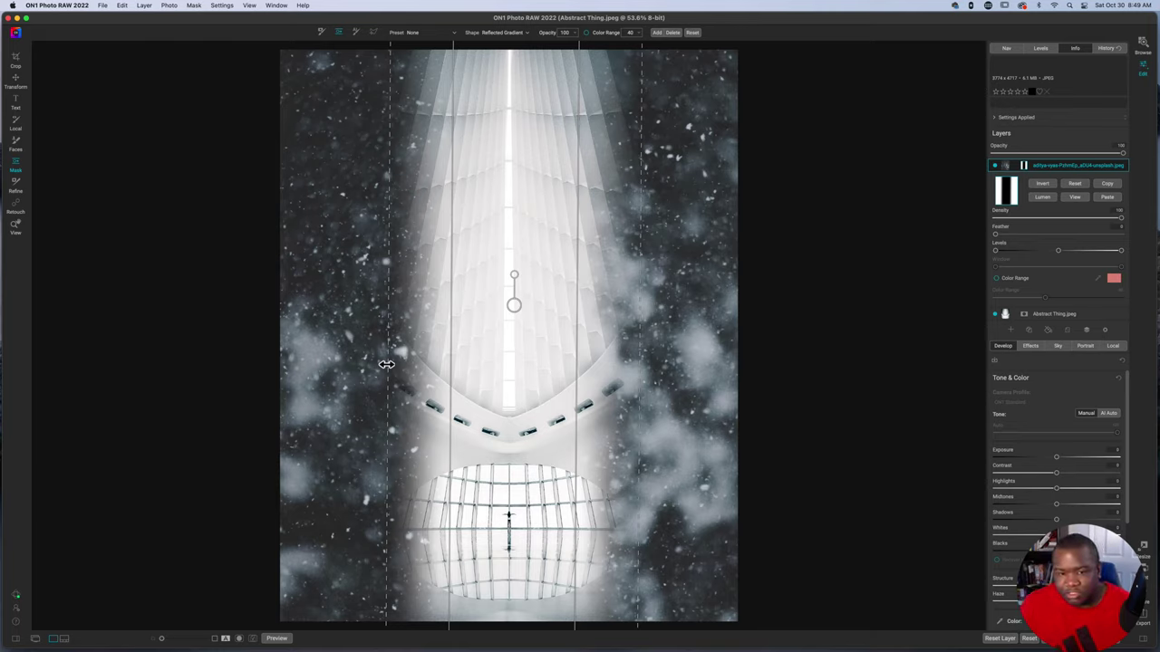
left_click_drag(510, 308, 508, 305)
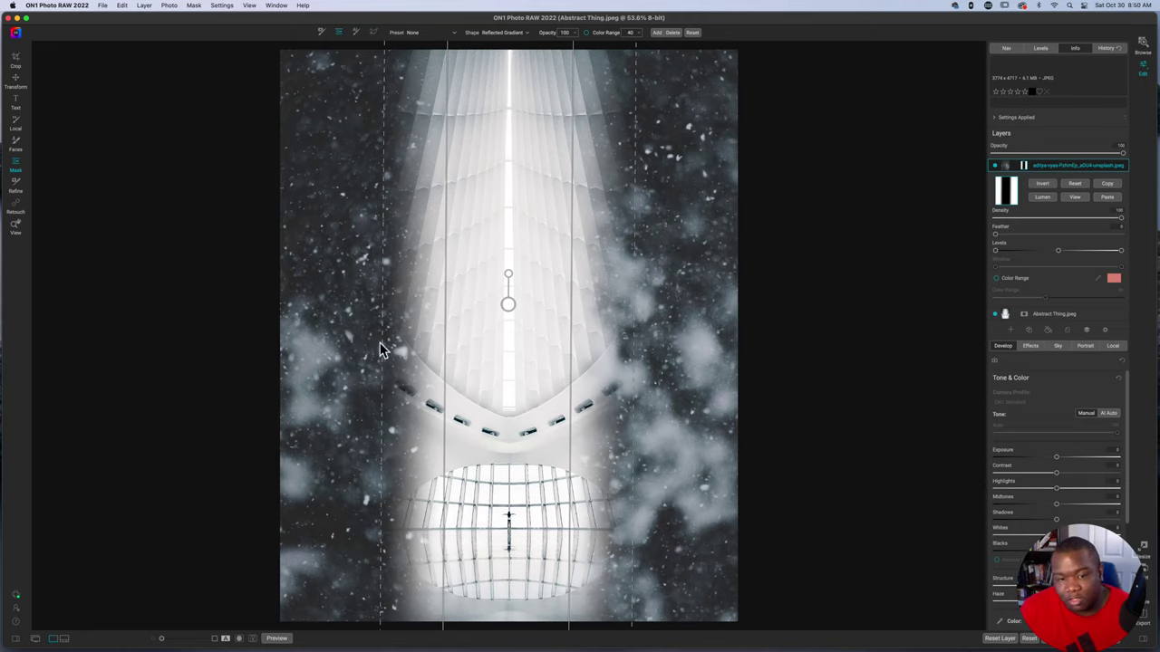
left_click_drag(382, 336, 247, 341)
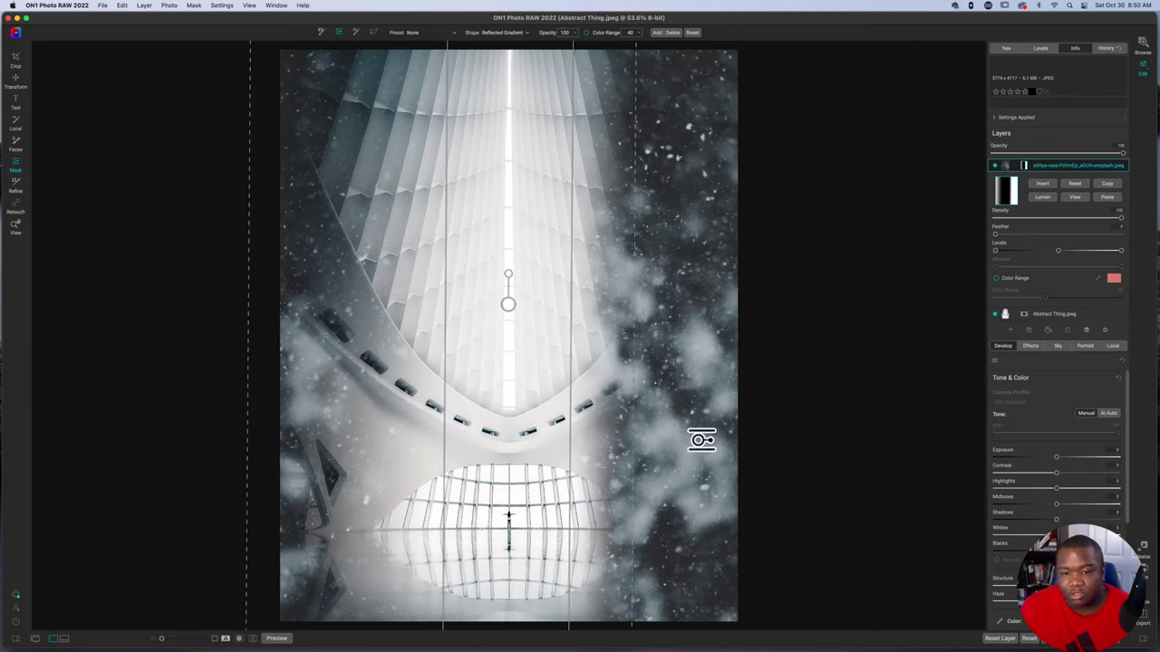
Step: Try moving the snow mask gradient's left inner line to the building's light strip, narrowing its right feather, and extending that feather to the image edge
left_click_drag(445, 338, 525, 339)
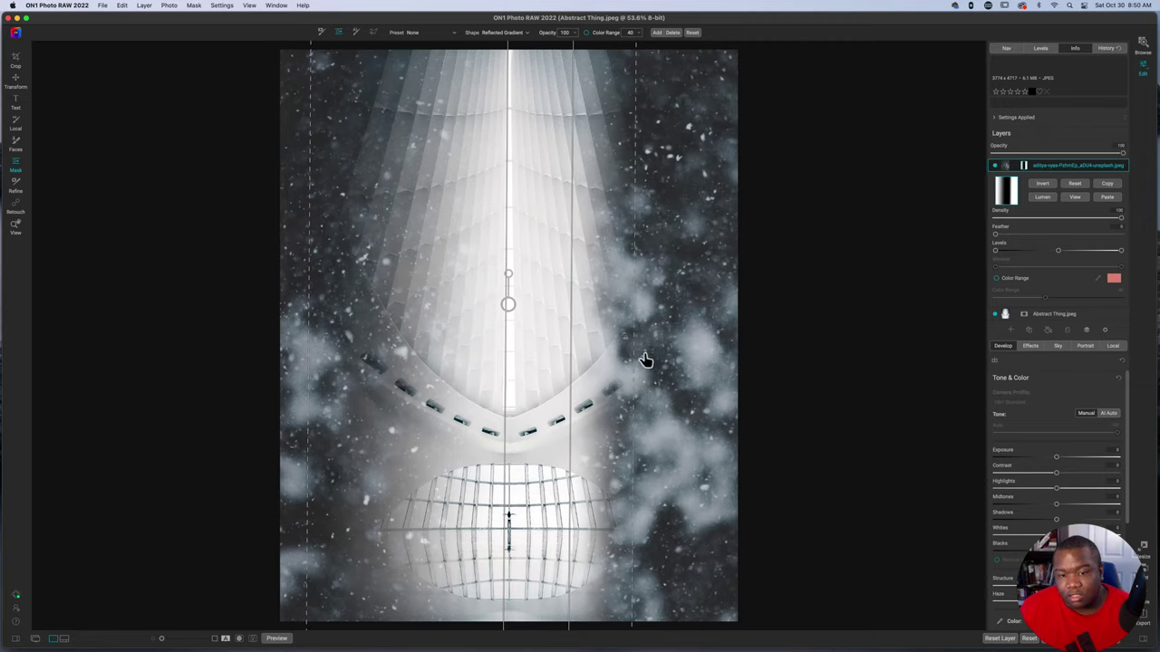
left_click_drag(634, 351, 595, 360)
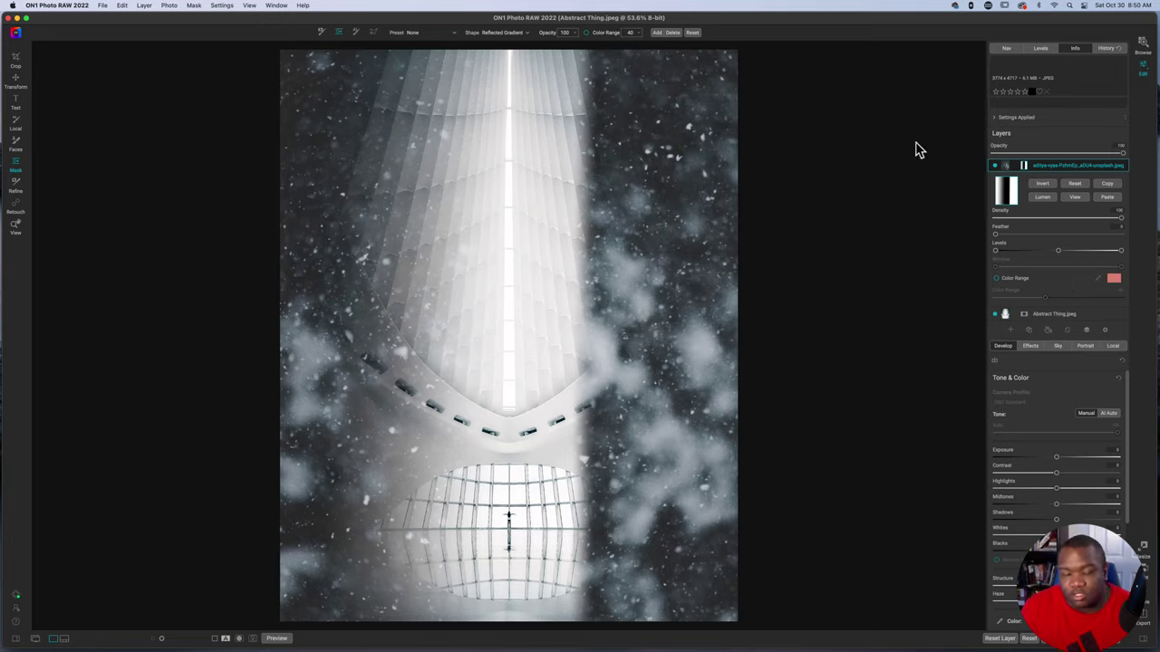
mouse_move(652, 332)
left_click_drag(600, 321, 731, 329)
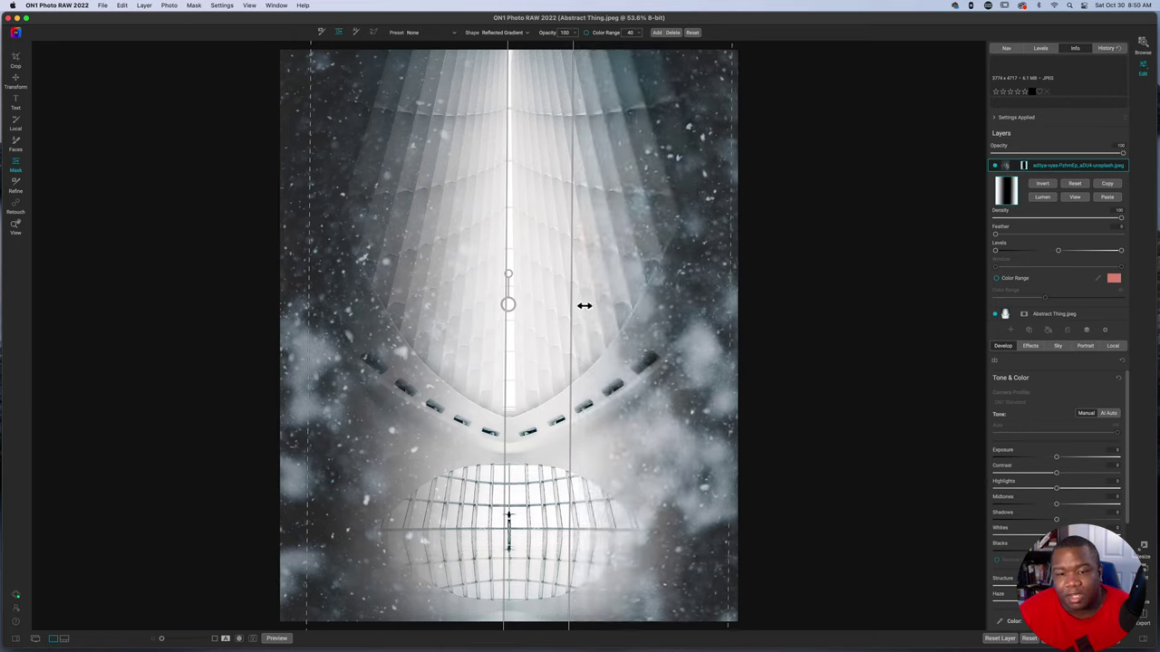
Step: Widen the snow mask gradient's clear band on both sides of the light strip and align both feather lines with the image edges
left_click_drag(505, 315, 426, 313)
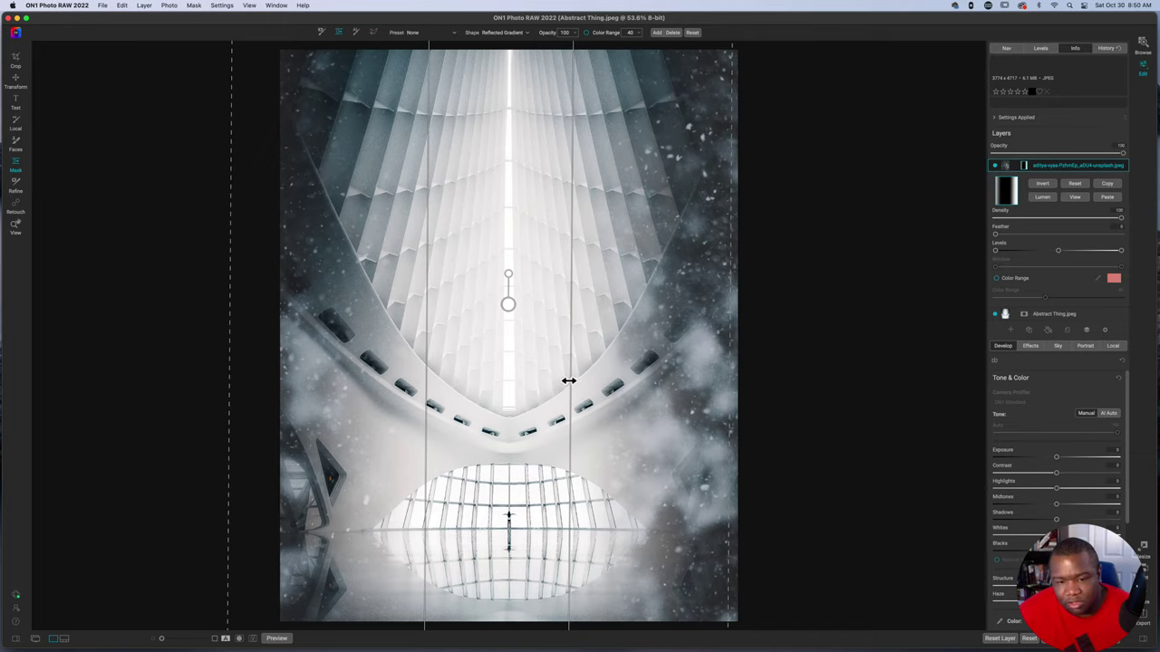
left_click_drag(569, 381, 595, 380)
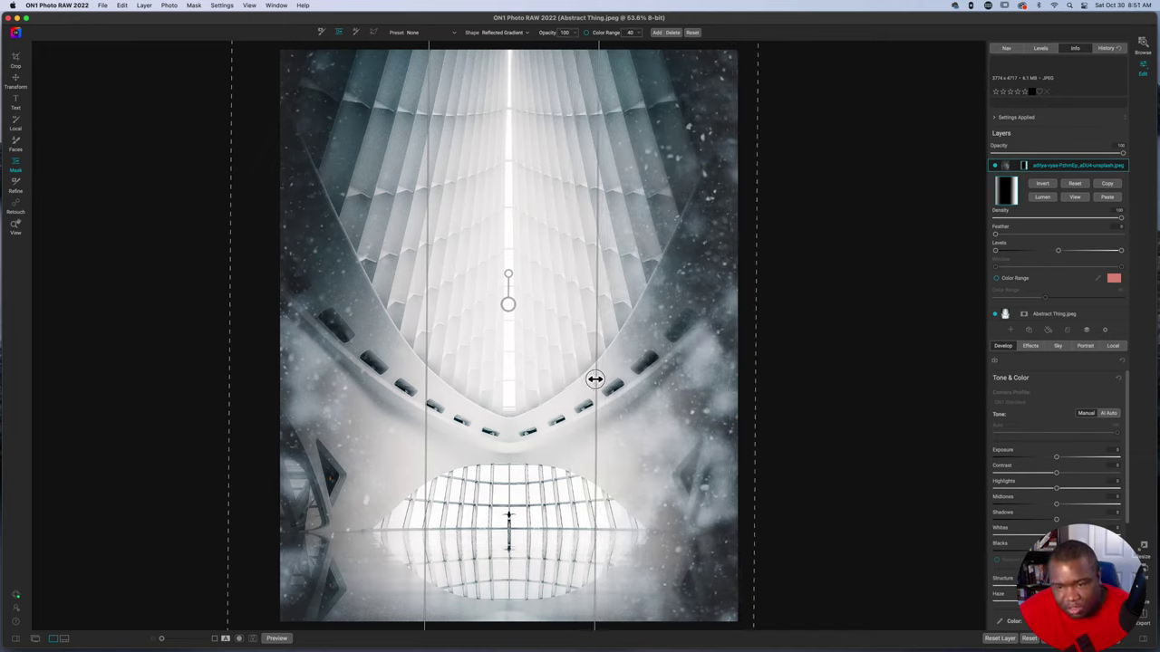
left_click_drag(759, 371, 736, 371)
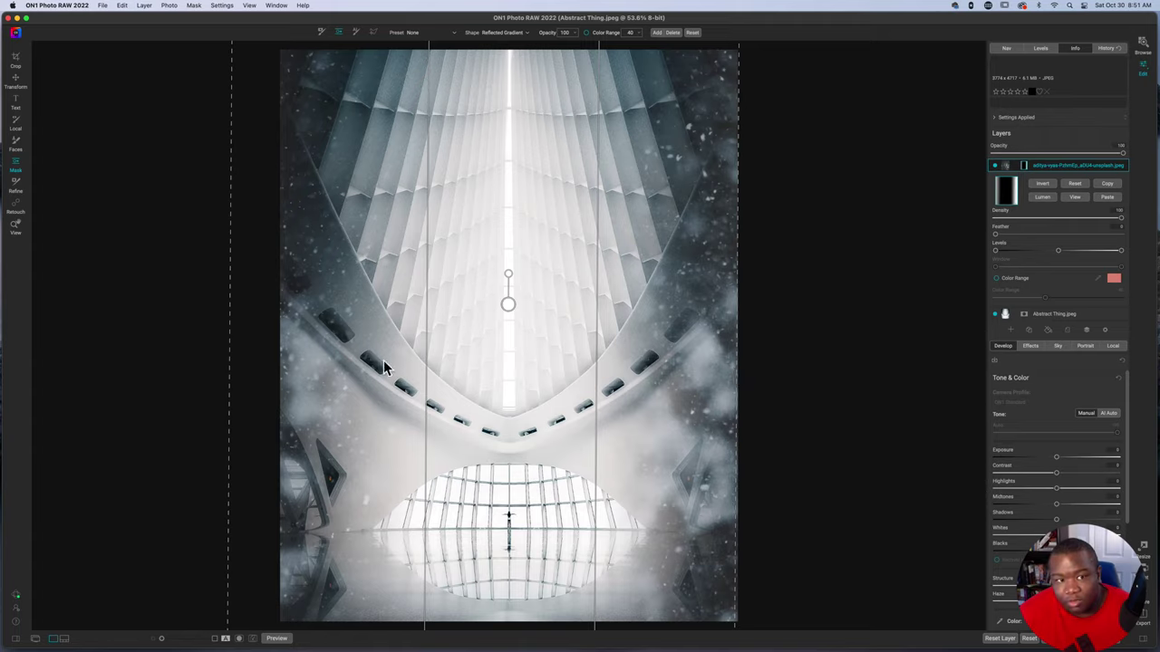
left_click_drag(234, 354, 283, 354)
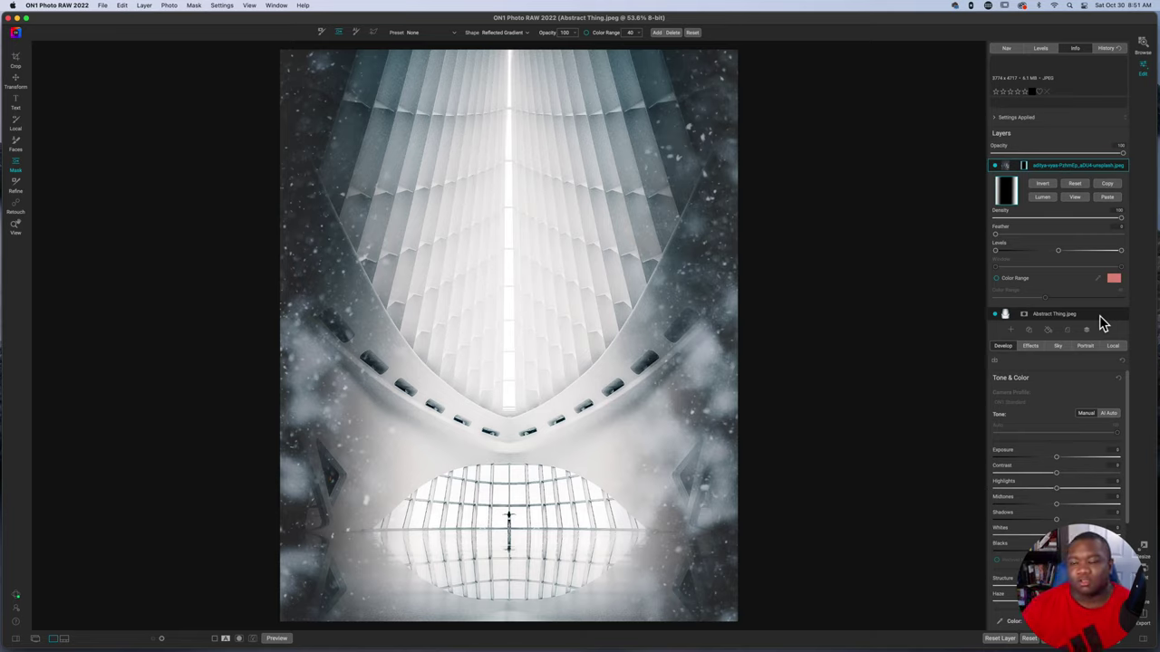
Step: Hide the snow layer and add a bright yellow colour fill layer, picking the colour from the colour wheel
left_click(996, 169)
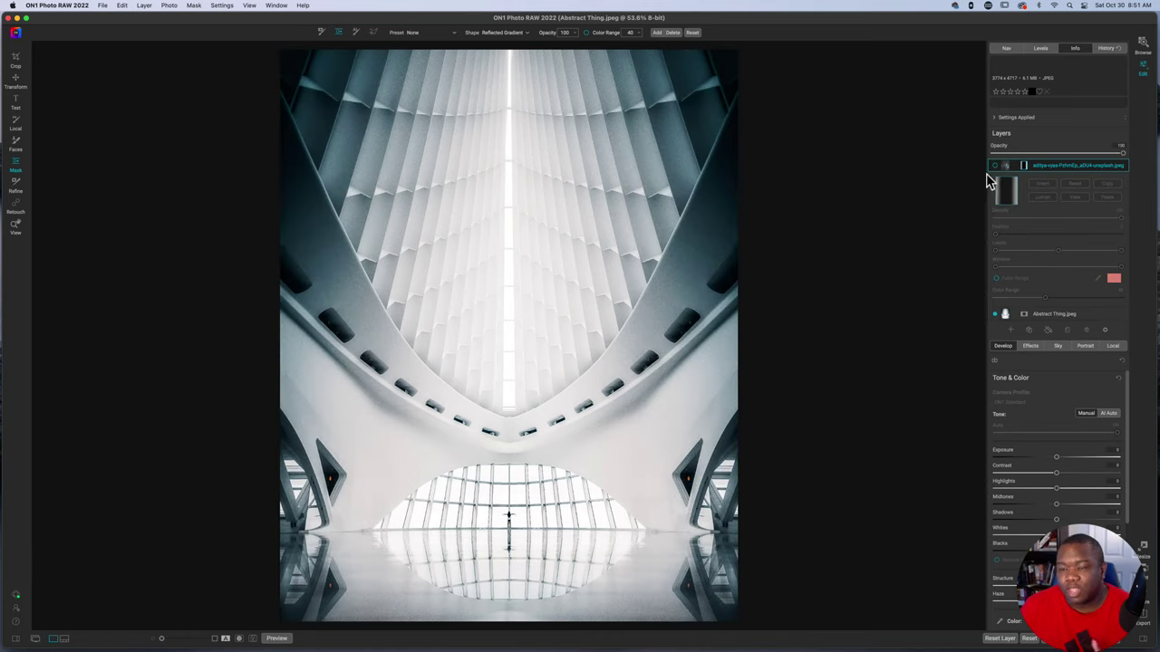
left_click(1048, 331)
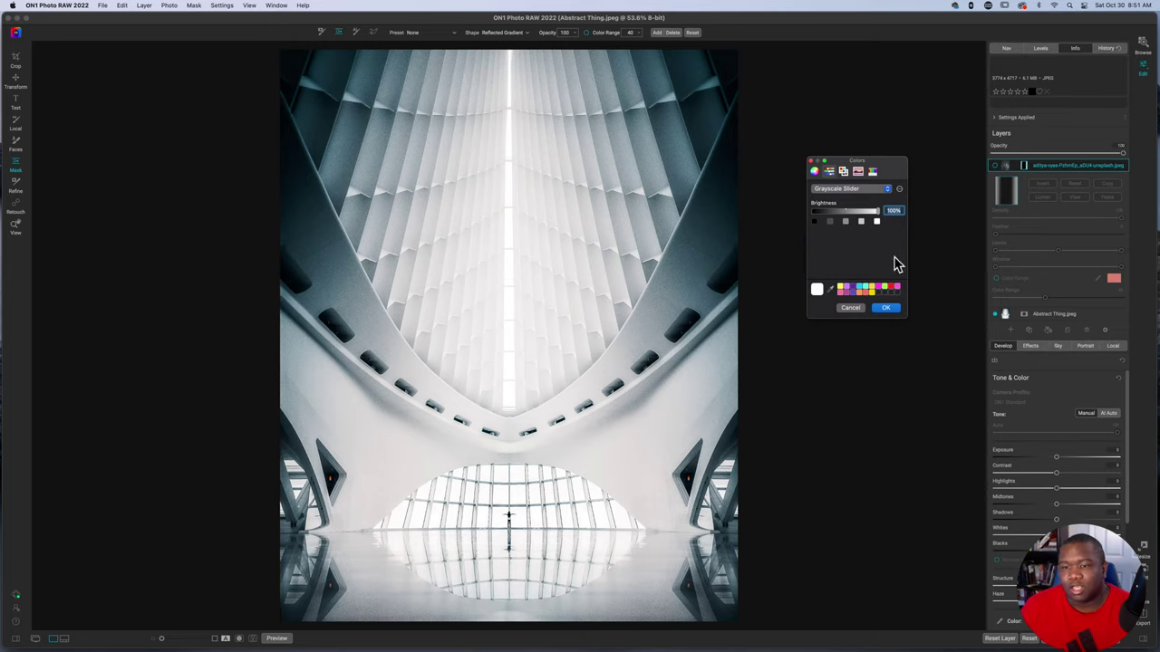
left_click(857, 187)
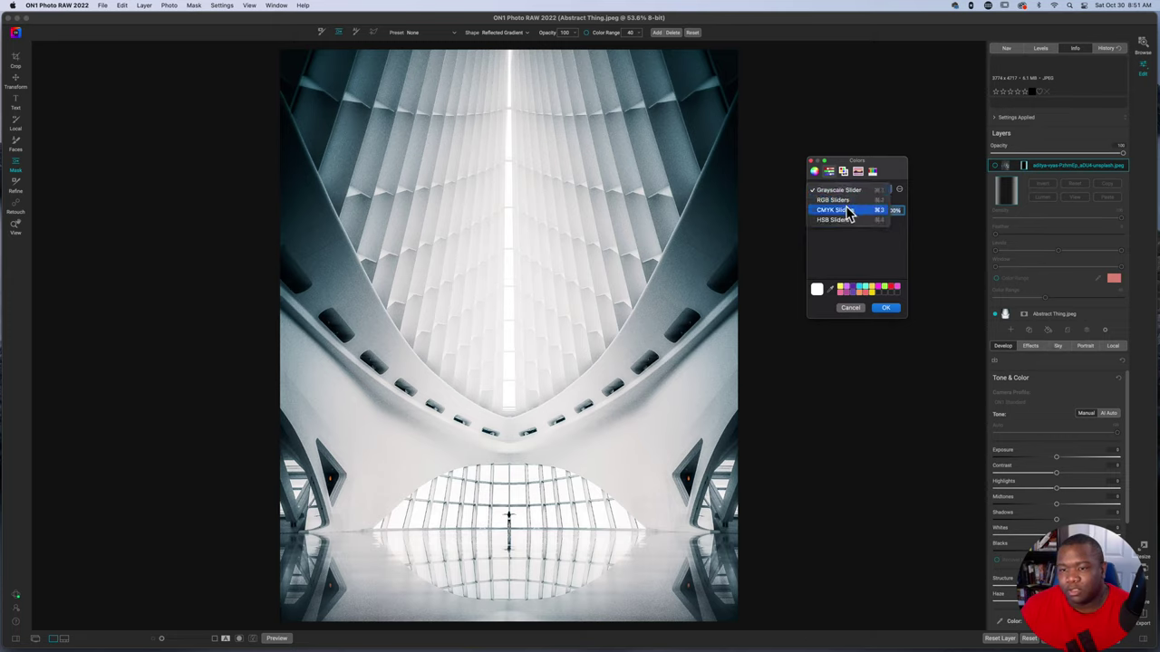
left_click(848, 200)
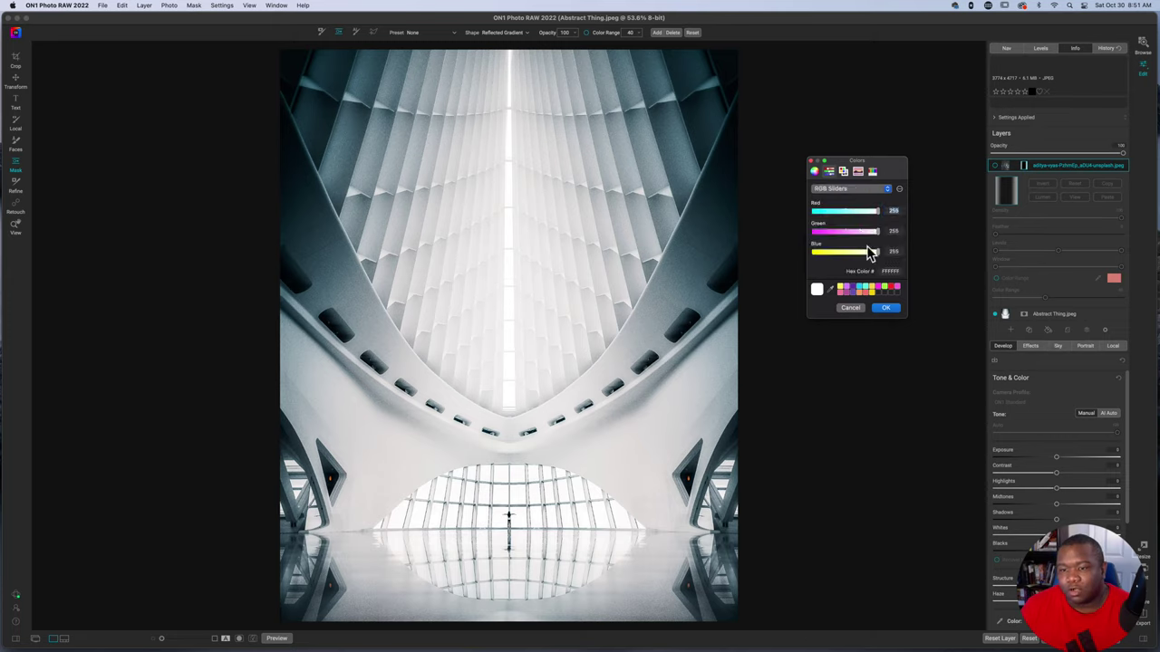
left_click(814, 172)
mouse_move(859, 234)
left_mouse_down()
mouse_move(875, 232)
mouse_move(876, 196)
left_mouse_up()
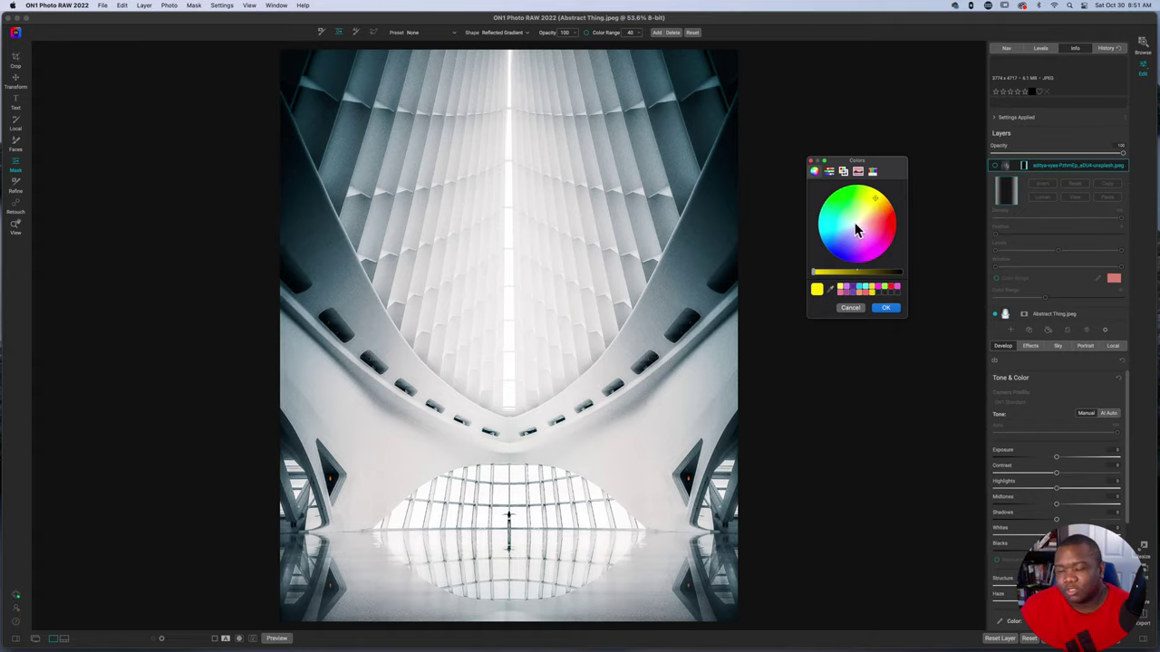
left_click(888, 309)
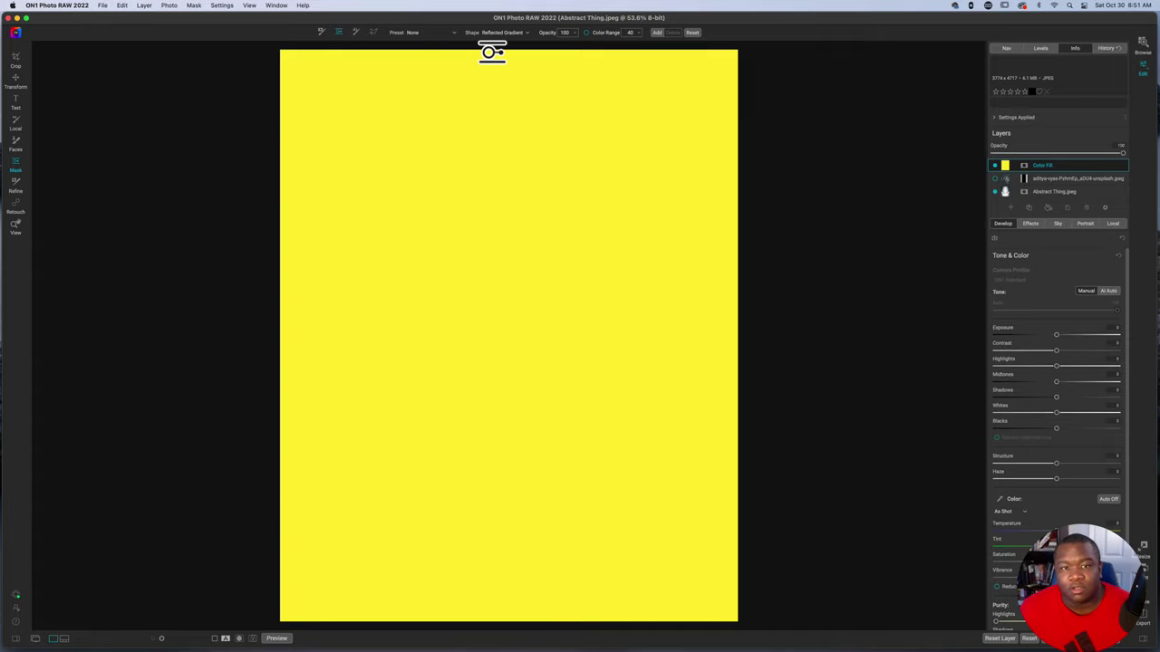
Step: Place a vertical Reflected Gradient on the yellow fill's mask at the building's light strip and extend both feathers toward the image edges
left_click(510, 323)
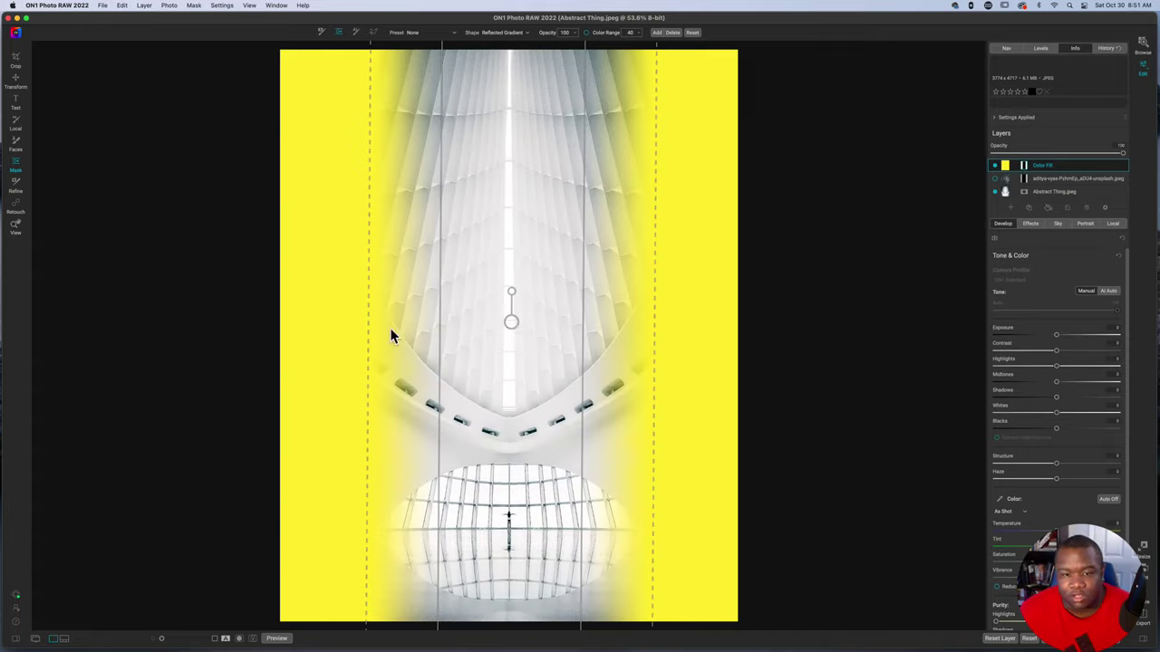
left_click_drag(369, 334, 294, 336)
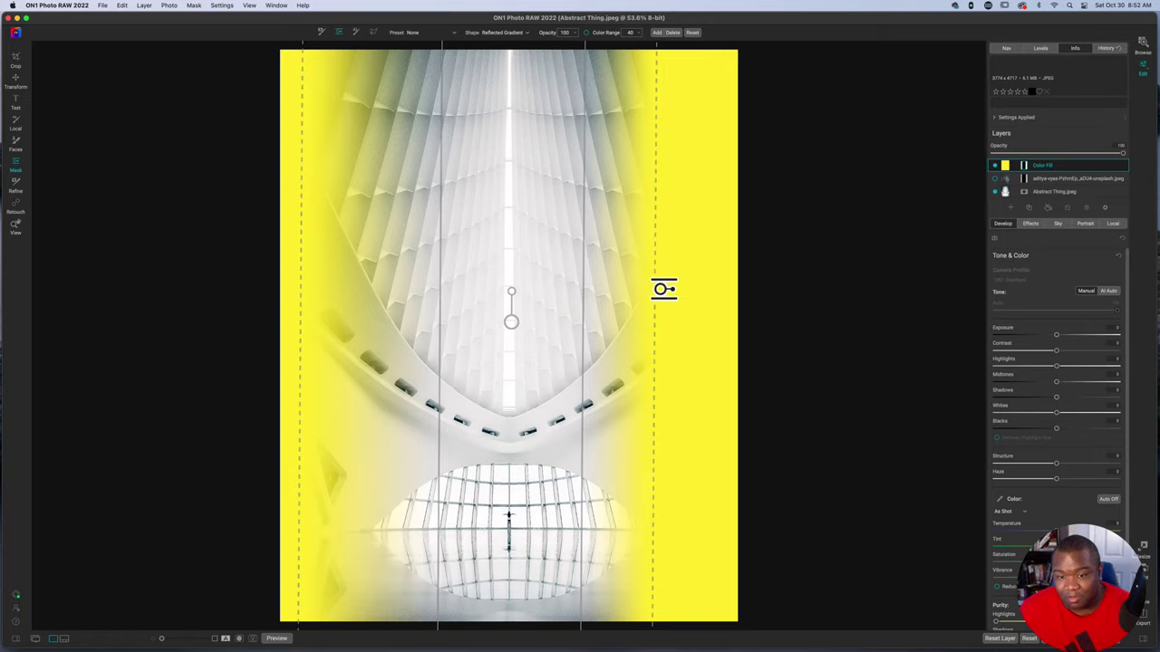
left_click_drag(663, 294, 702, 300)
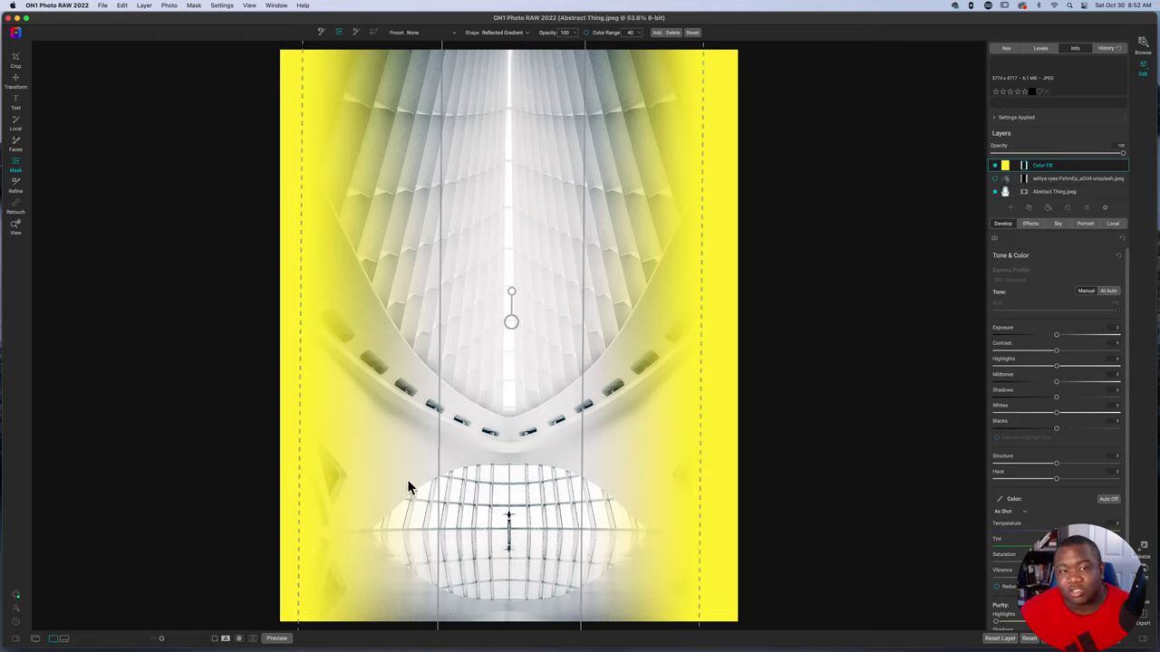
Step: Reduce the masking brush to size 1000 and paint the yellow fill back in across the clear middle of the photo using Paint In mode
key("b")
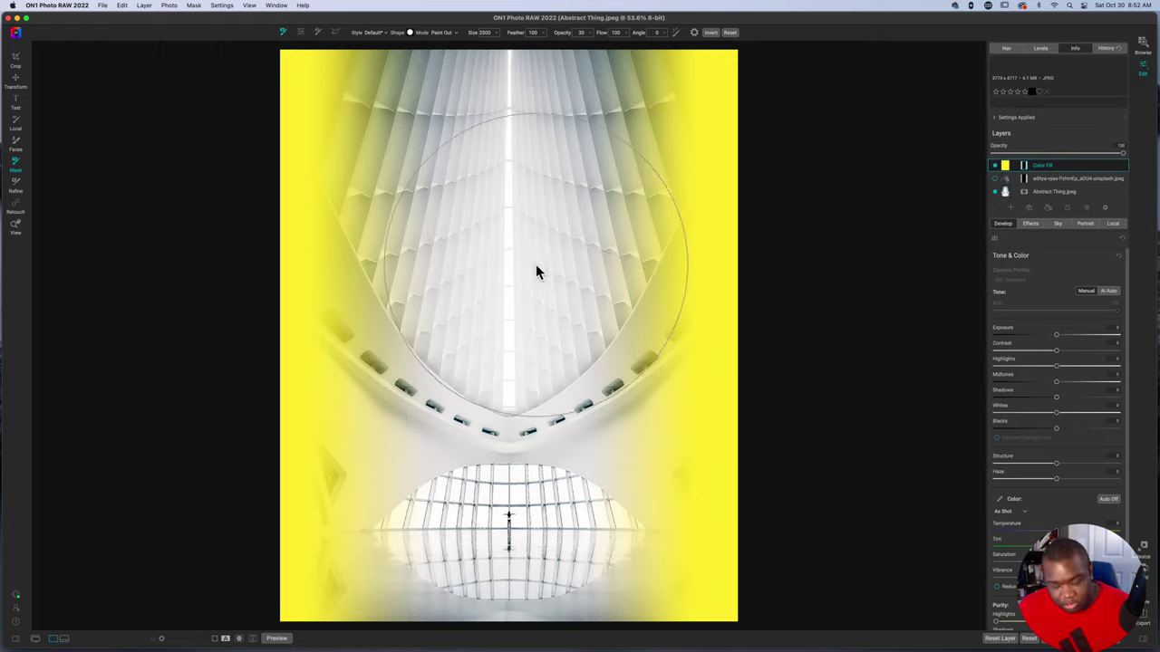
key("bracketleft")
key("bracketleft")
key("bracketleft")
key("bracketleft")
key("bracketleft")
key("bracketleft")
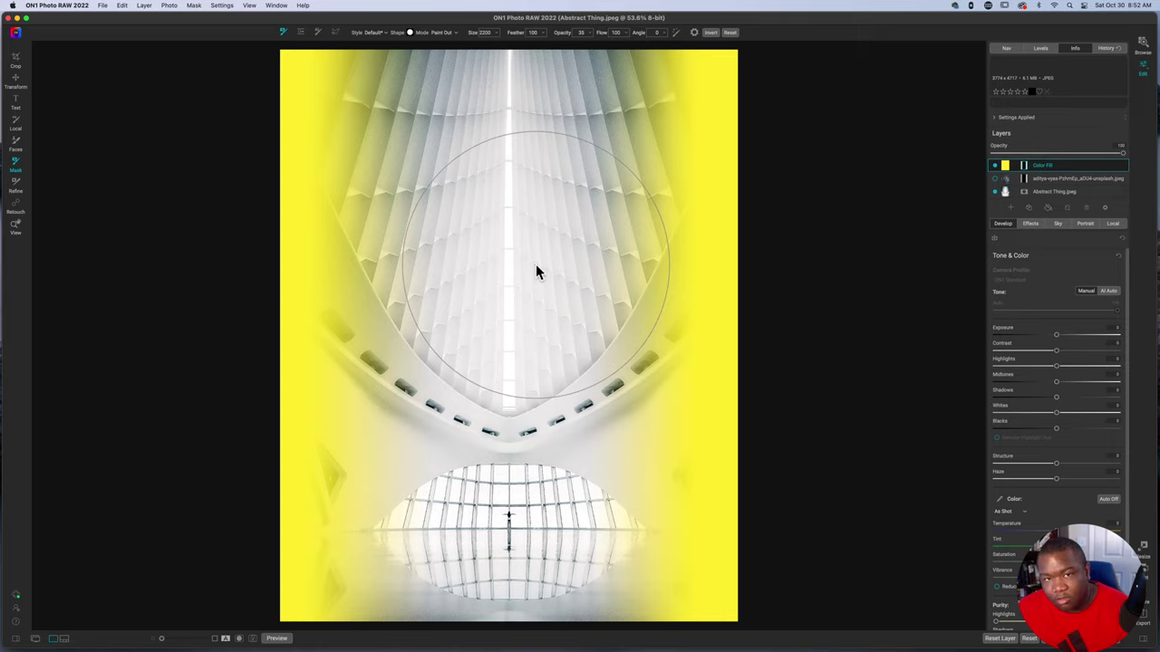
key("bracketleft")
key("bracketleft")
key("bracketleft")
key("bracketleft")
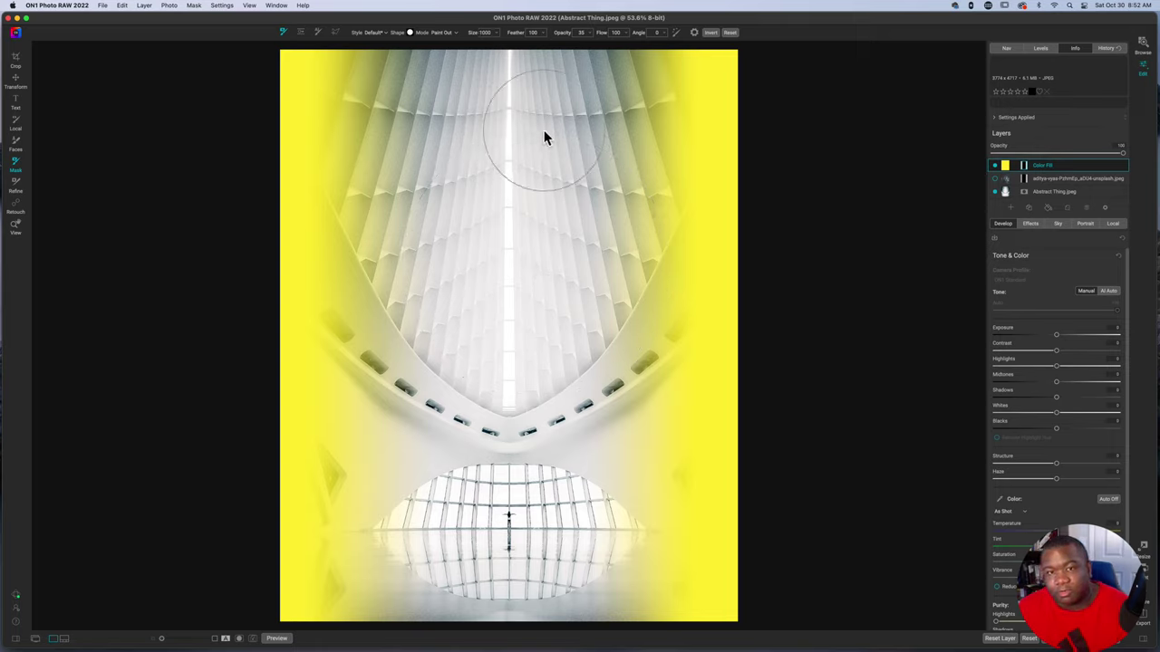
mouse_move(509, 173)
left_mouse_down()
mouse_move(476, 169)
mouse_move(452, 127)
mouse_move(388, 128)
mouse_move(435, 87)
mouse_move(648, 109)
mouse_move(394, 182)
mouse_move(478, 217)
mouse_move(467, 232)
mouse_move(683, 265)
mouse_move(314, 284)
mouse_move(733, 372)
mouse_move(488, 377)
mouse_move(301, 399)
mouse_move(318, 412)
mouse_move(702, 447)
mouse_move(719, 462)
mouse_move(317, 532)
mouse_move(708, 565)
mouse_move(325, 584)
mouse_move(696, 593)
mouse_move(759, 573)
mouse_move(601, 228)
mouse_move(574, 135)
mouse_move(581, 90)
mouse_move(709, 130)
mouse_move(704, 147)
mouse_move(617, 123)
mouse_move(329, 103)
mouse_move(371, 85)
mouse_move(582, 94)
mouse_move(762, 122)
left_mouse_up()
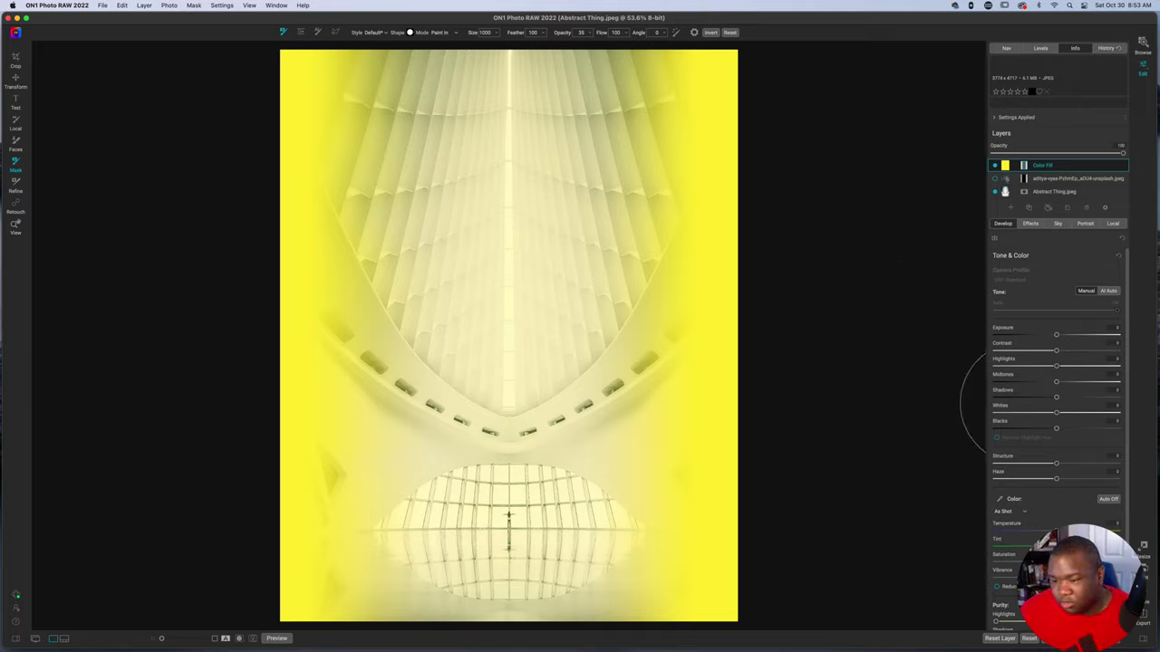
key("Escape")
left_click(640, 363)
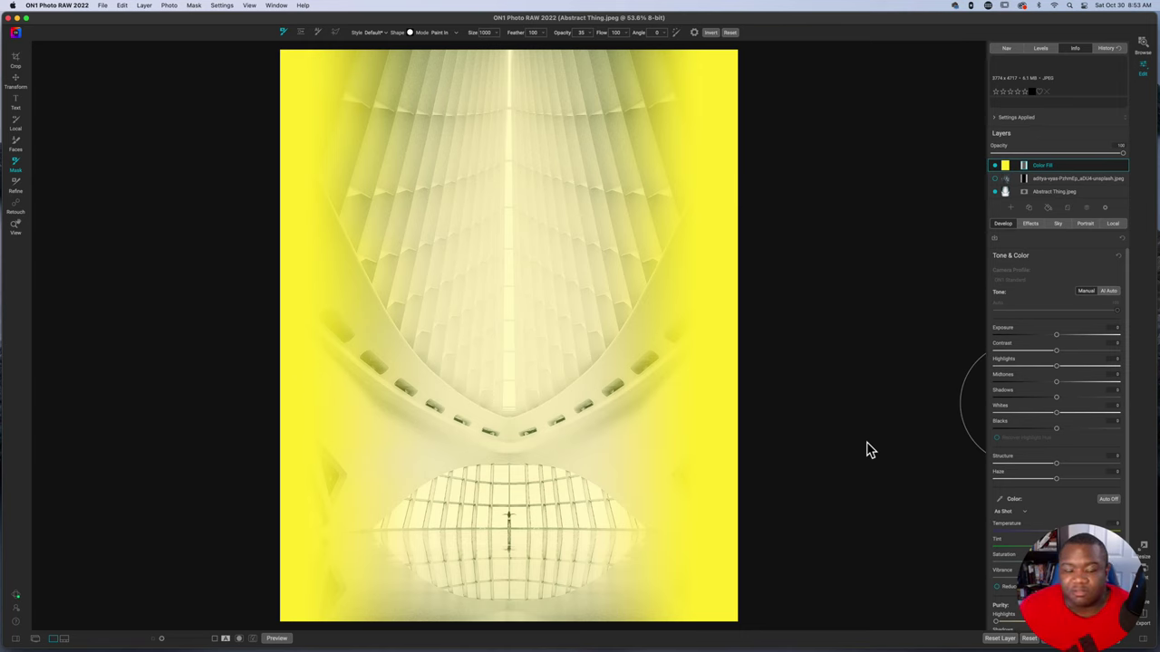
Step: Return to the album's photo grid and open the bedroom photo with the framed wall art and striped bedding for editing
key("g")
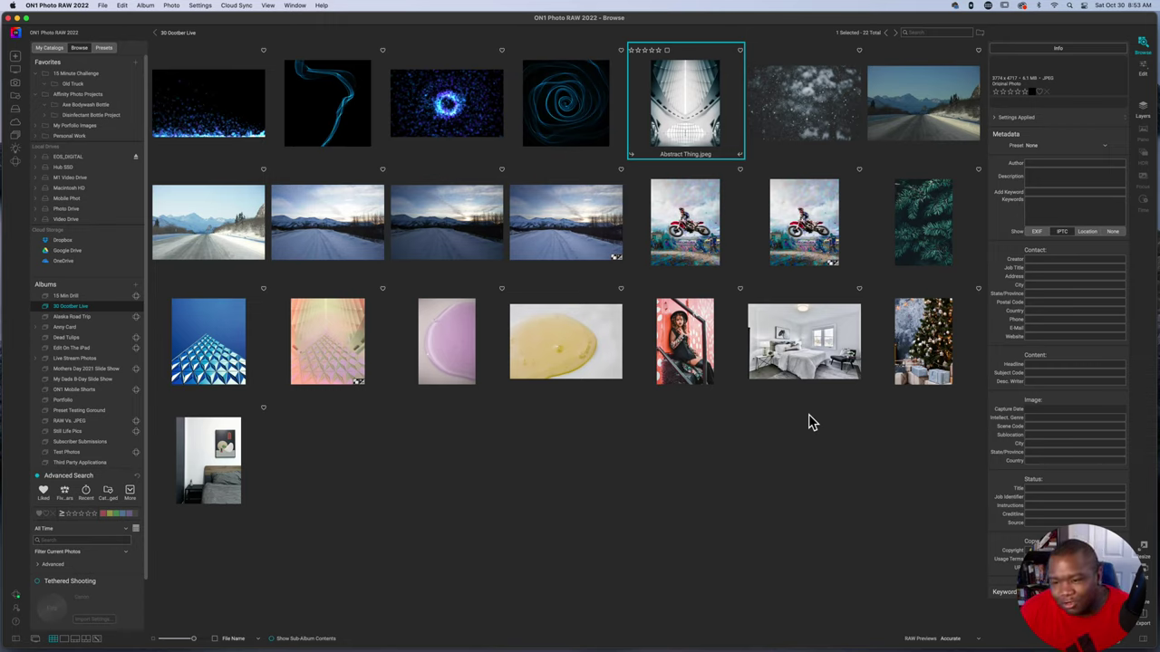
left_click(191, 476)
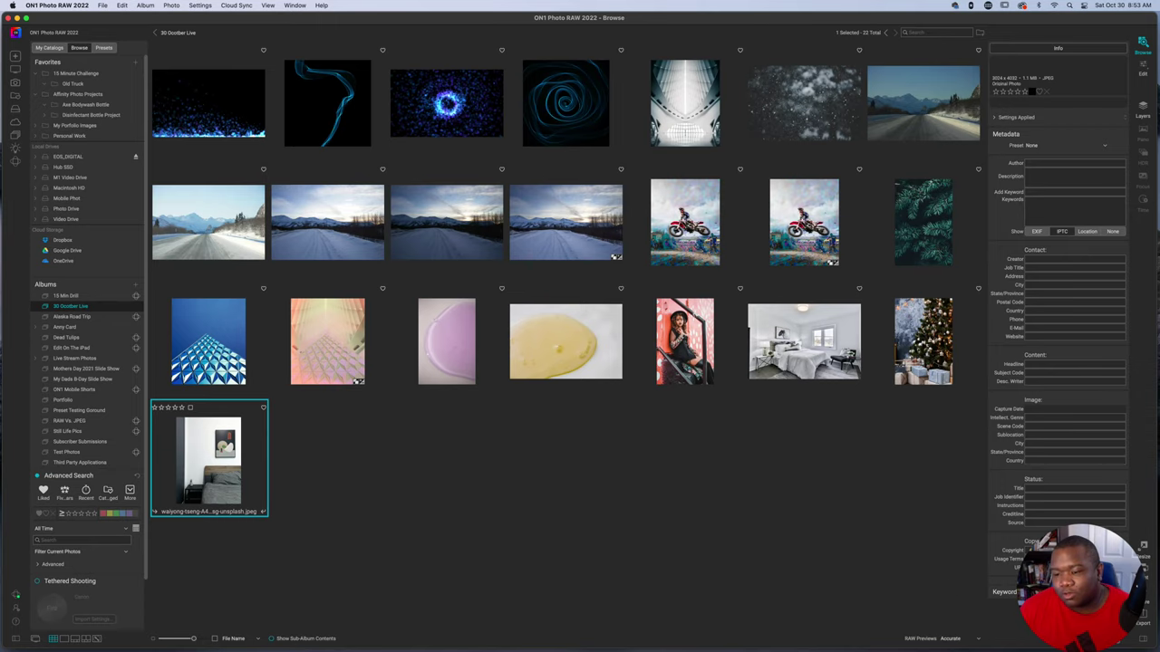
left_click(1147, 71)
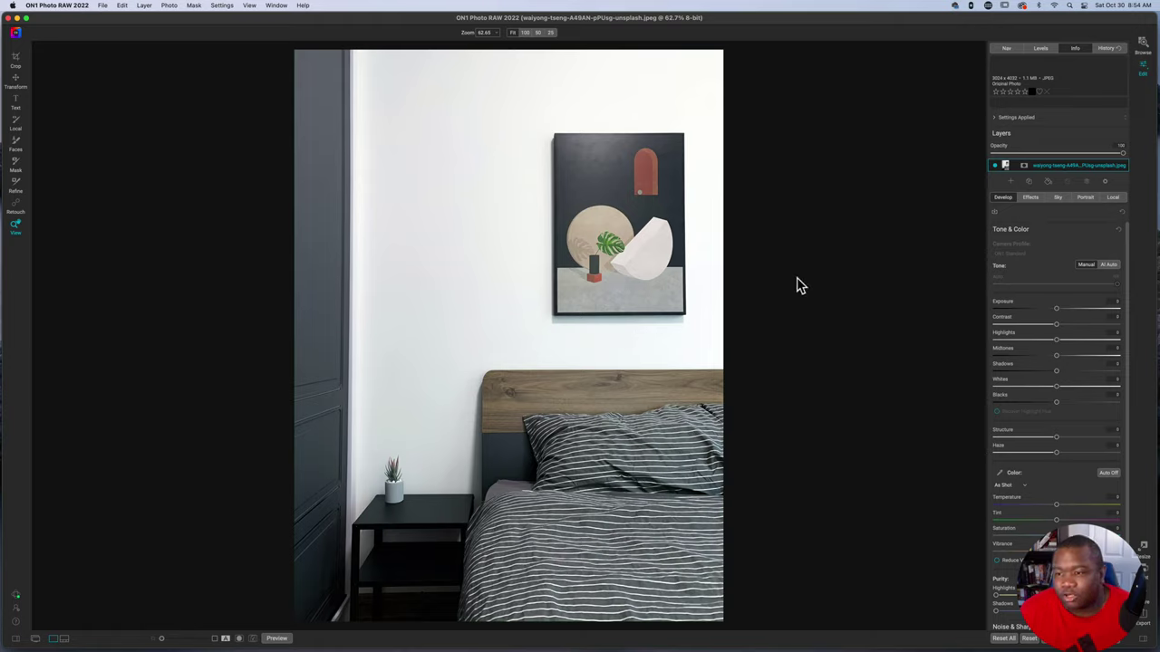
Step: Add the saved motocross composite (.onphoto file) as a layer over the bedroom photo
left_click(1010, 179)
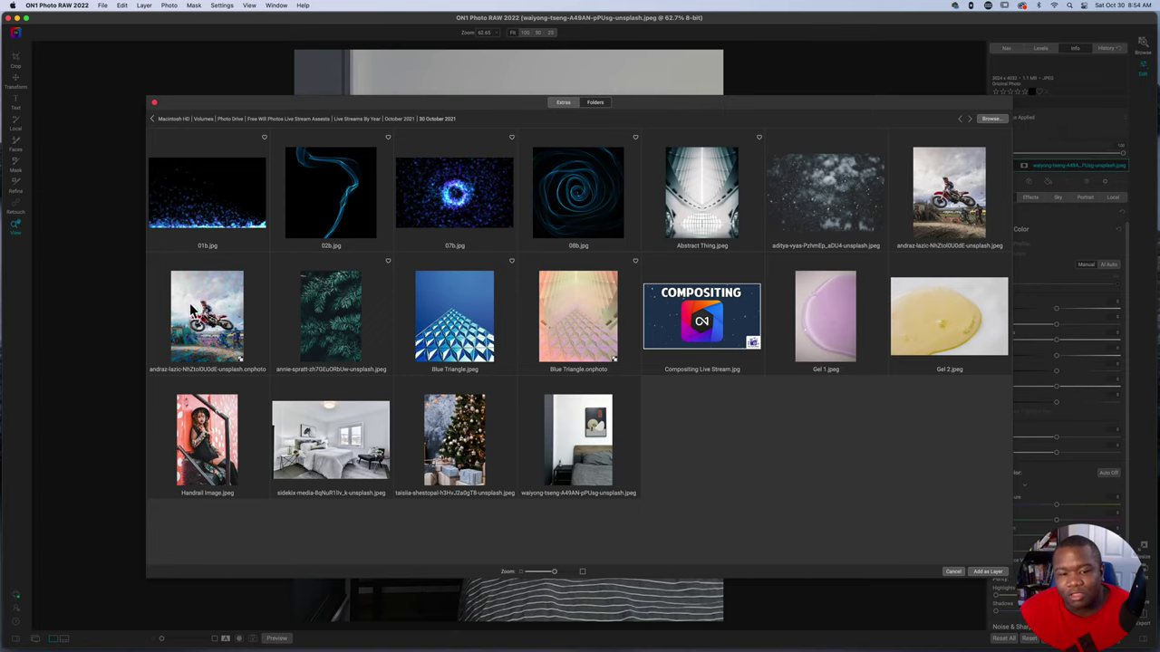
left_click(205, 332)
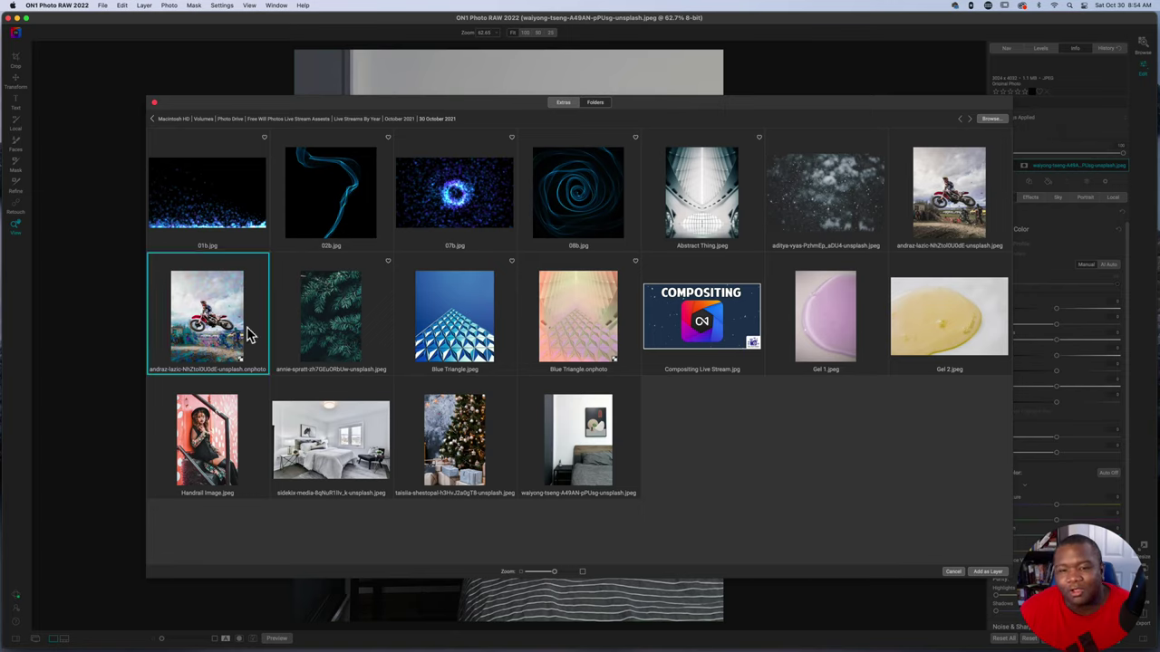
left_click(984, 574)
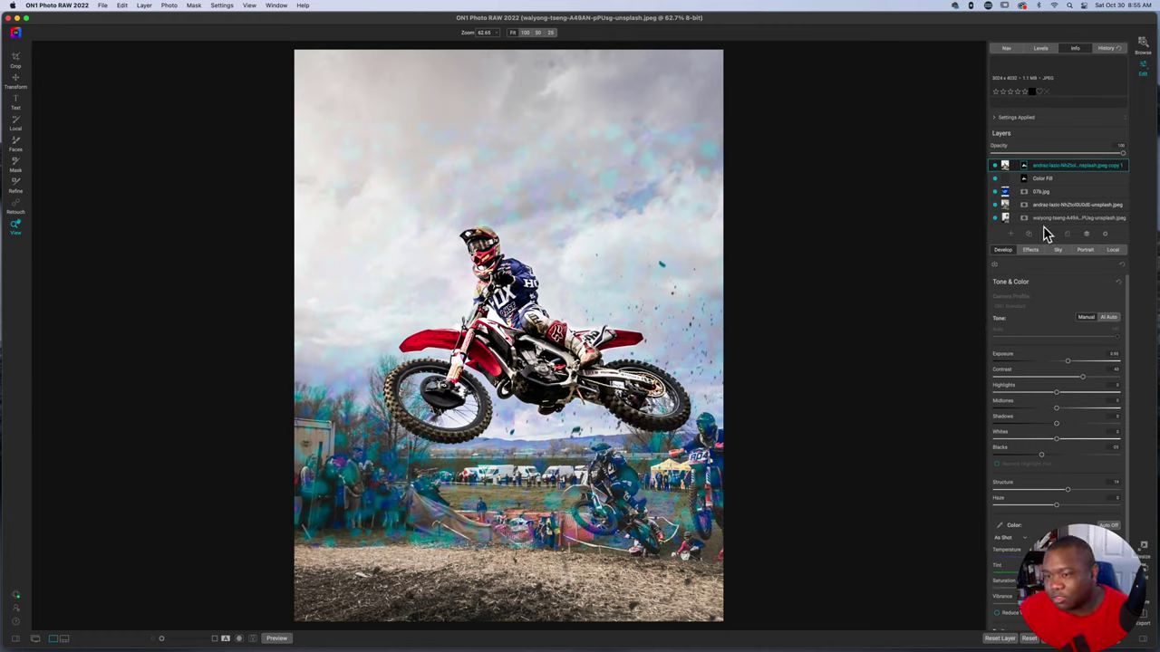
Step: Hide the bedroom layer and merge the visible motocross layers into a single layer
left_click(995, 218)
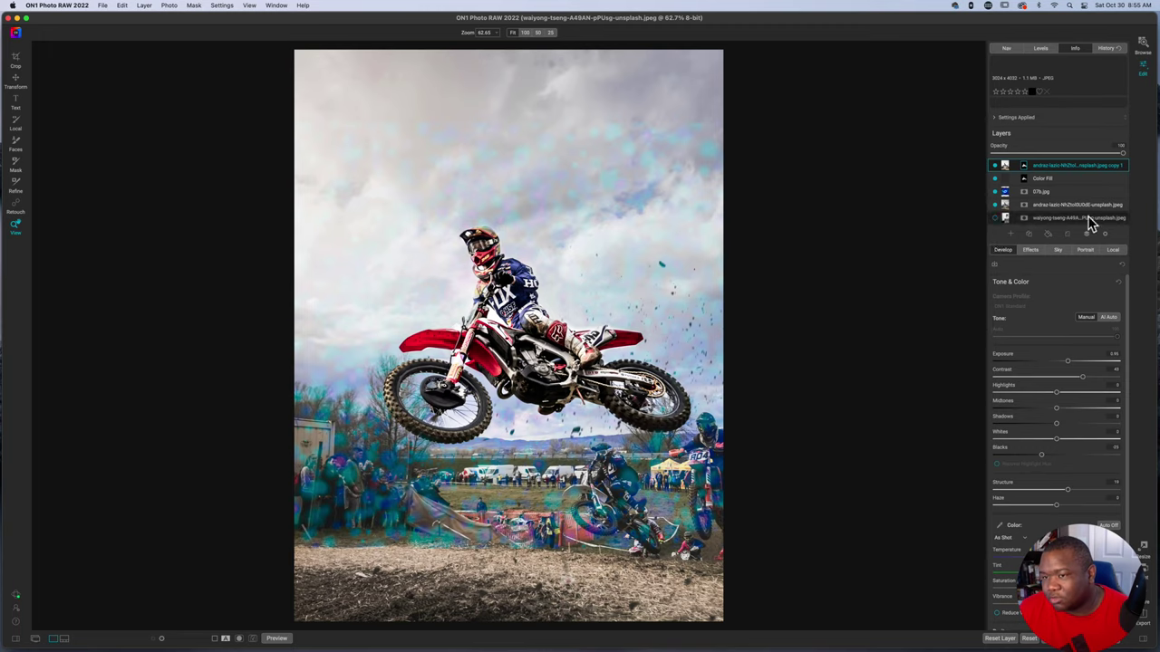
right_click(1066, 172)
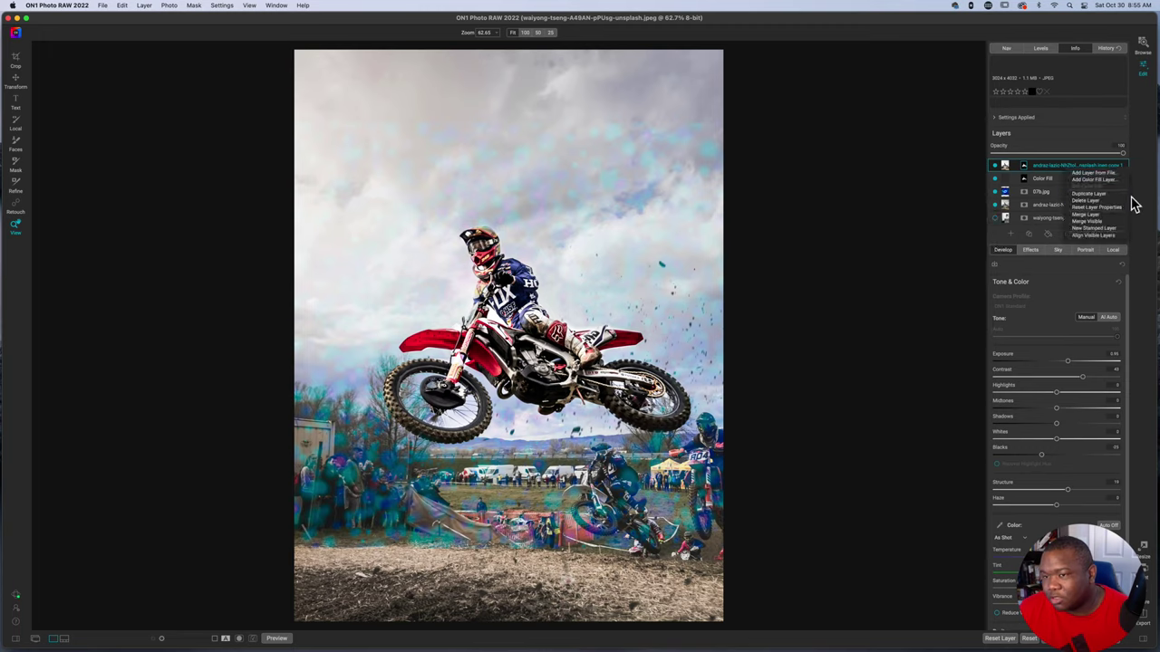
left_click(1084, 222)
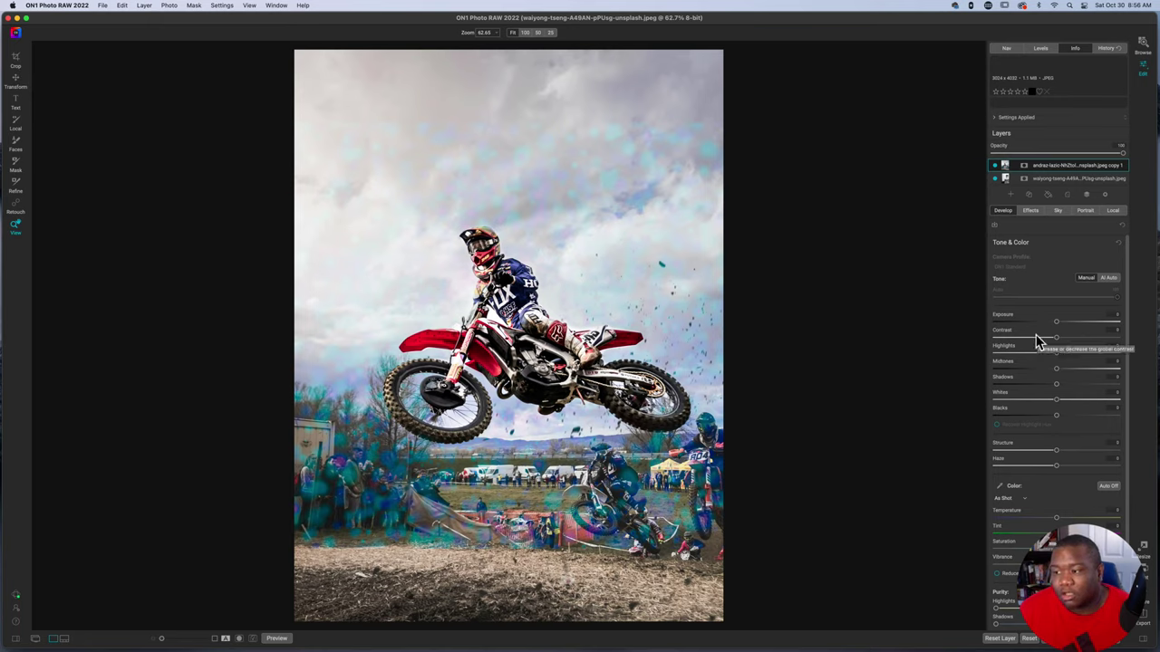
scroll(1039, 342, "down", 2)
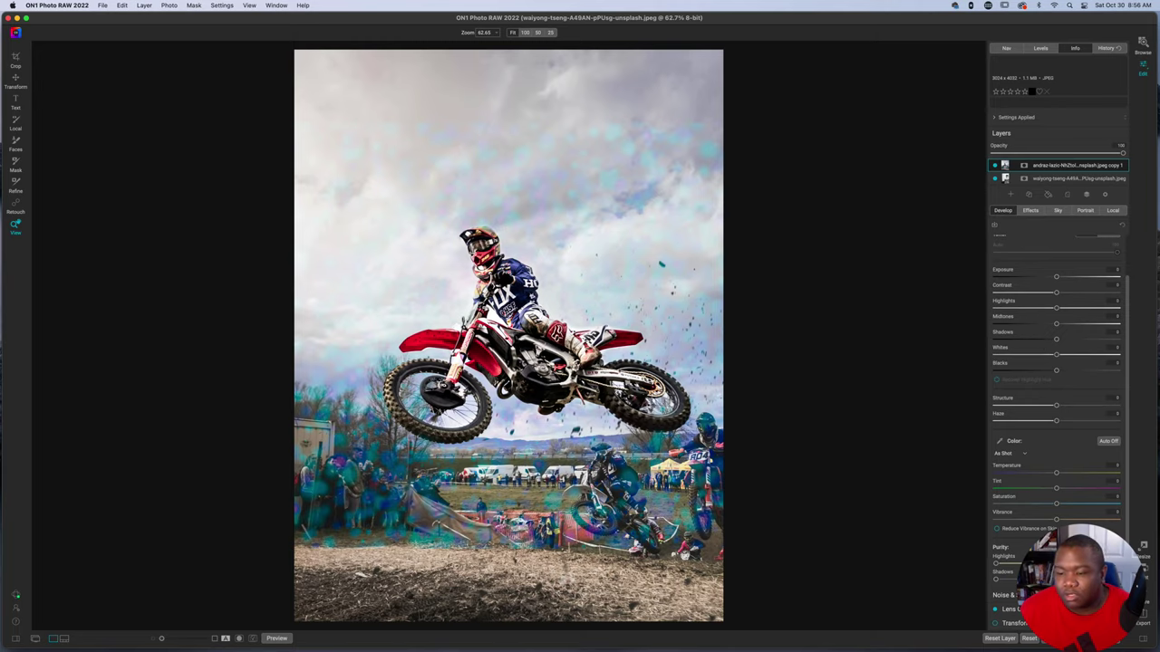
left_click(1028, 623)
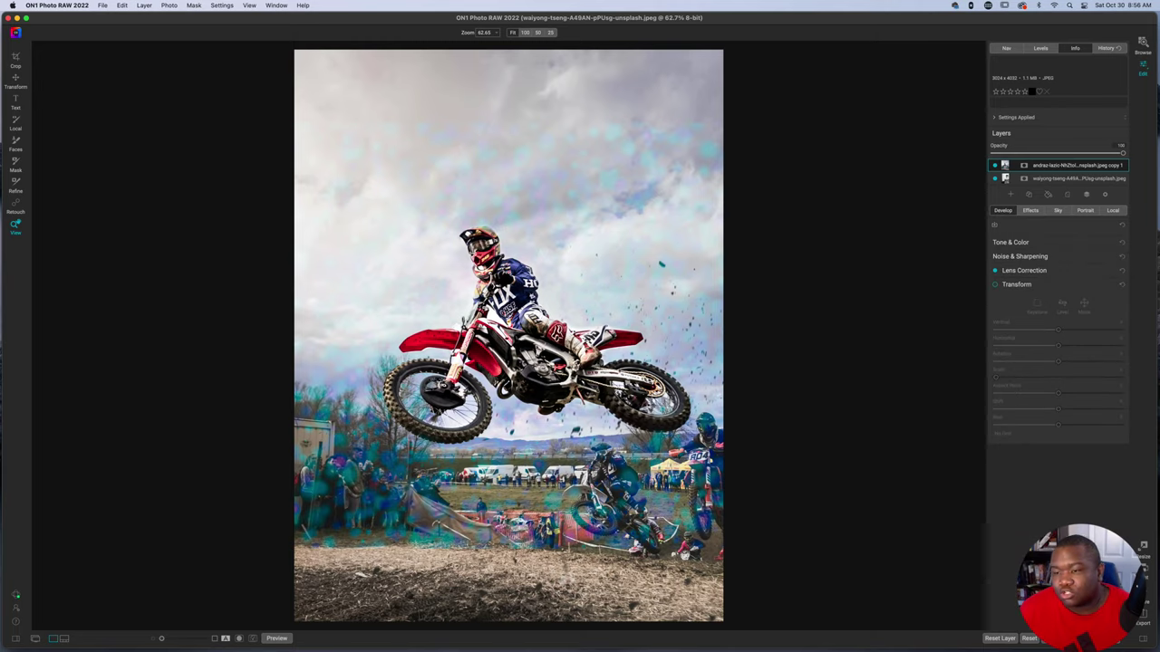
left_click(995, 284)
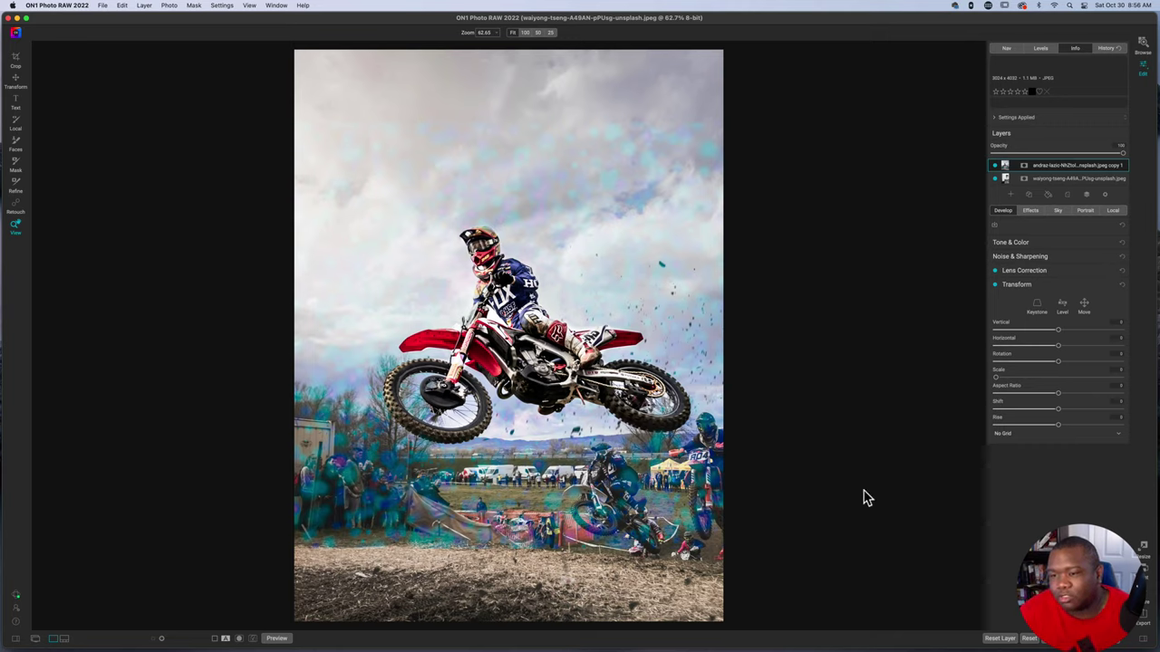
Step: Try to shrink the merged motocross layer to 40 percent with the Transform tool and squeeze its width and height slightly
left_click(17, 80)
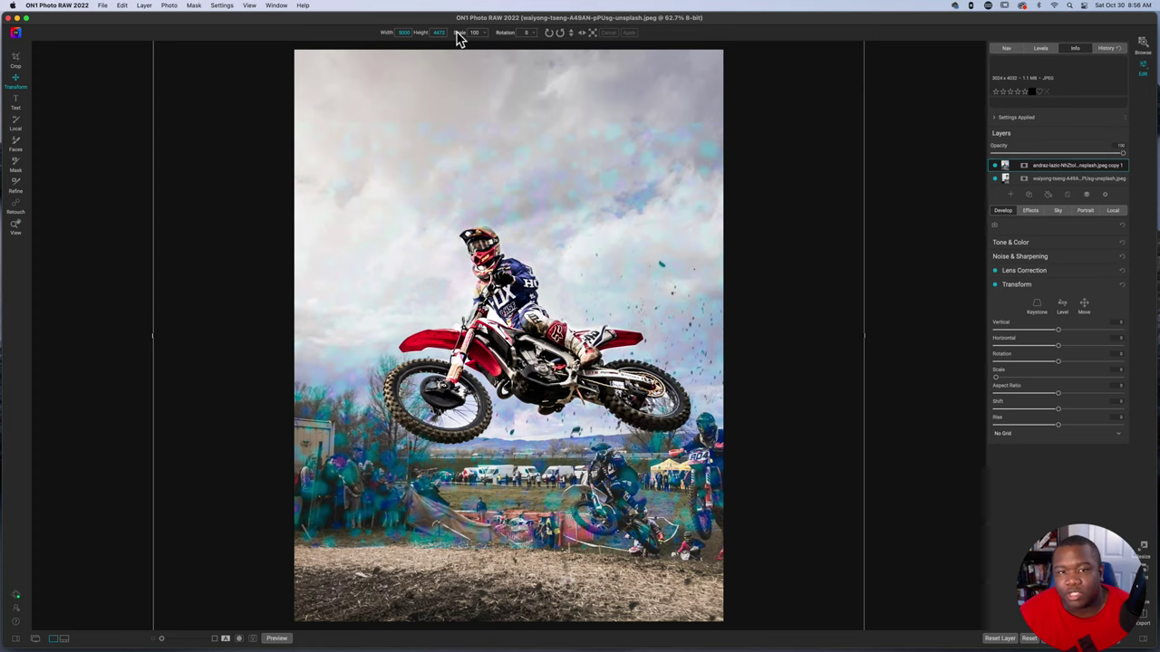
left_click_drag(458, 34, 437, 40)
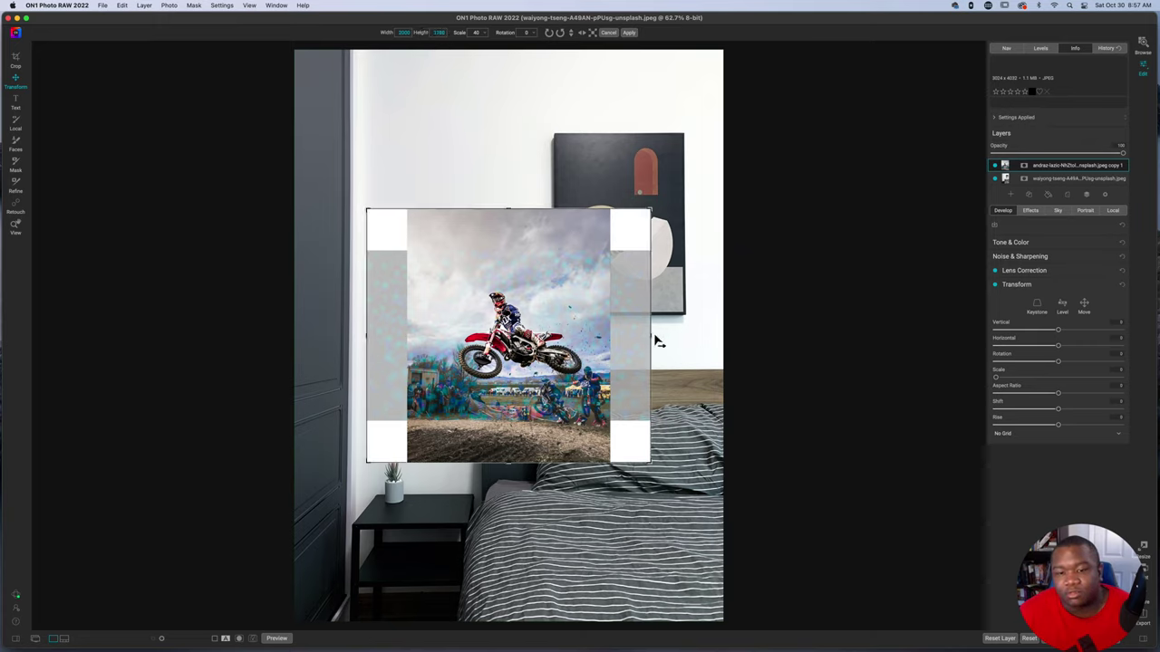
mouse_move(654, 338)
left_mouse_down()
mouse_move(620, 335)
mouse_move(636, 340)
left_mouse_up()
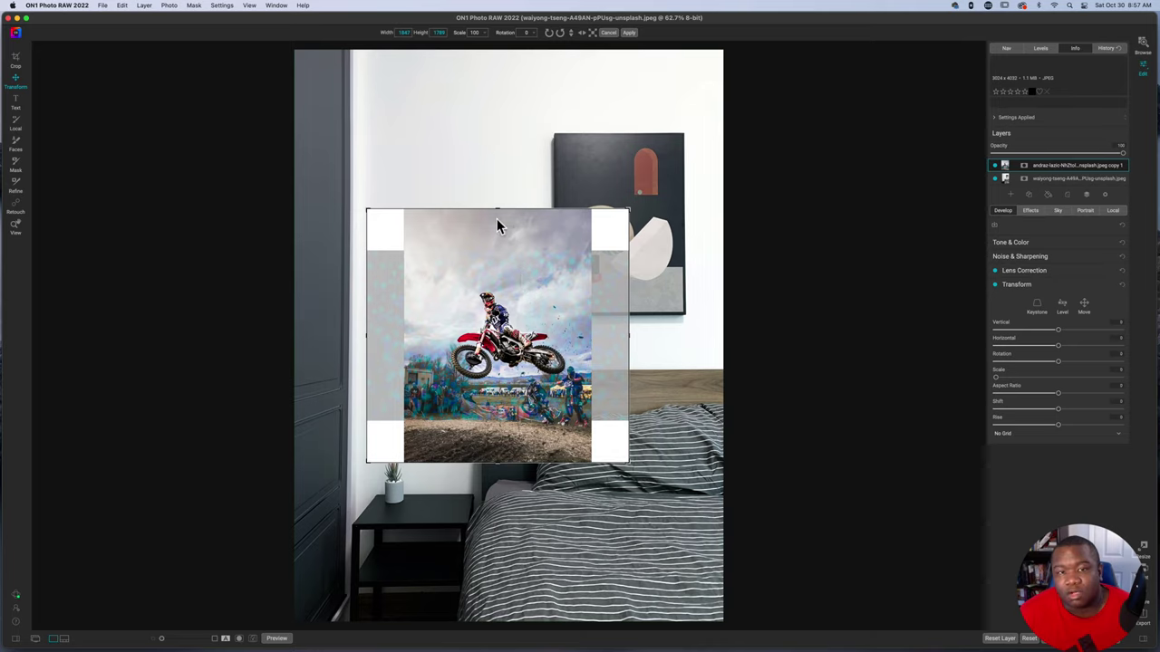
left_click_drag(497, 212, 500, 218)
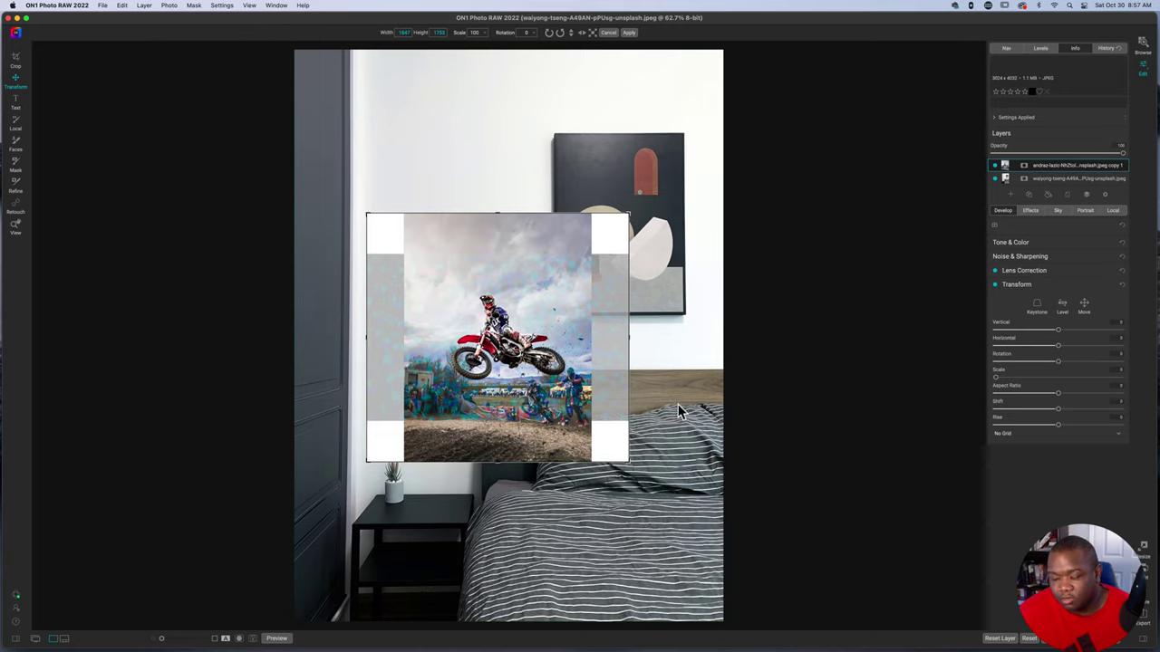
Step: Delete the merged motocross layer and add the original motocross .jpeg as a layer over the bedroom photo instead
right_click(1087, 169)
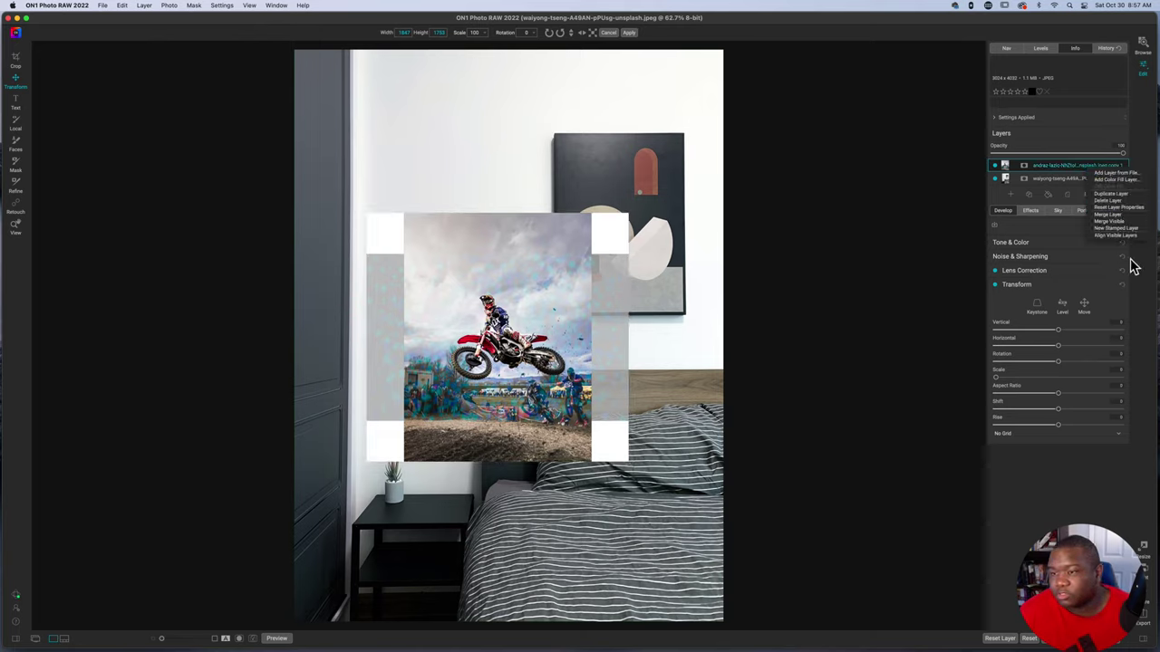
left_click(1113, 200)
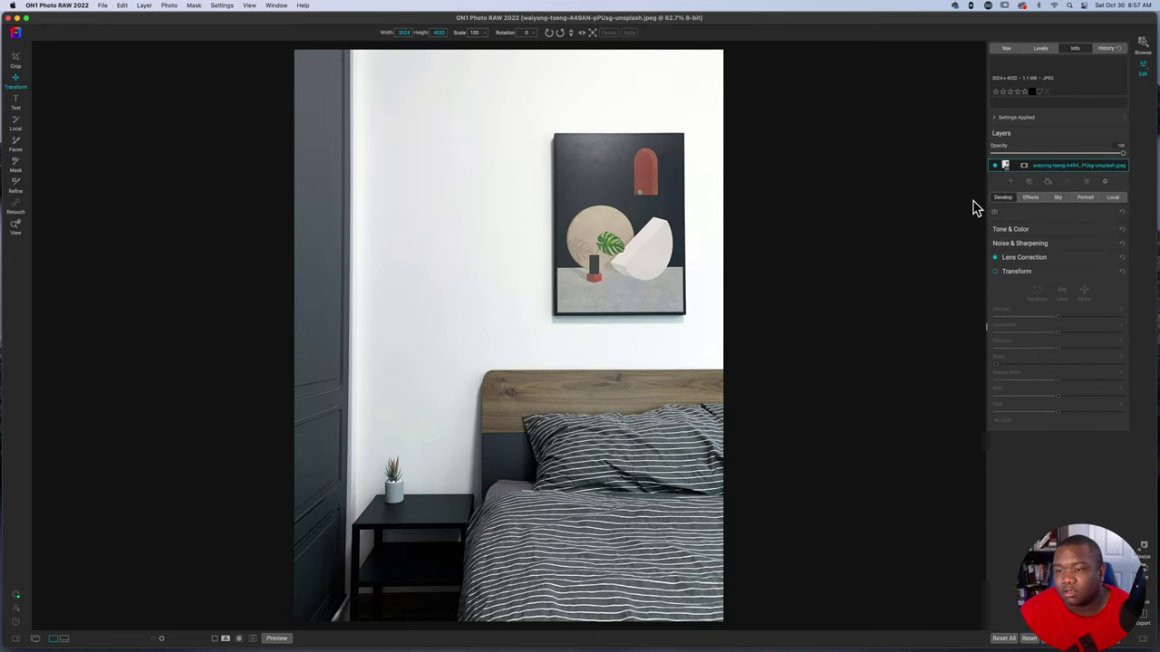
left_click(1008, 183)
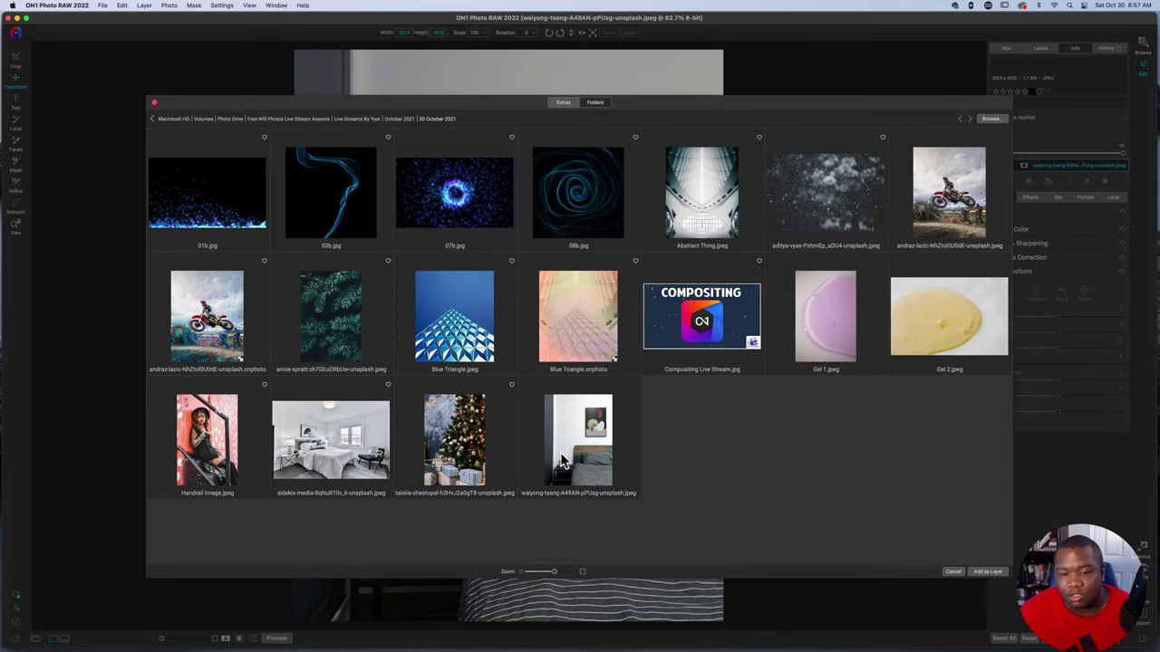
left_click(940, 204)
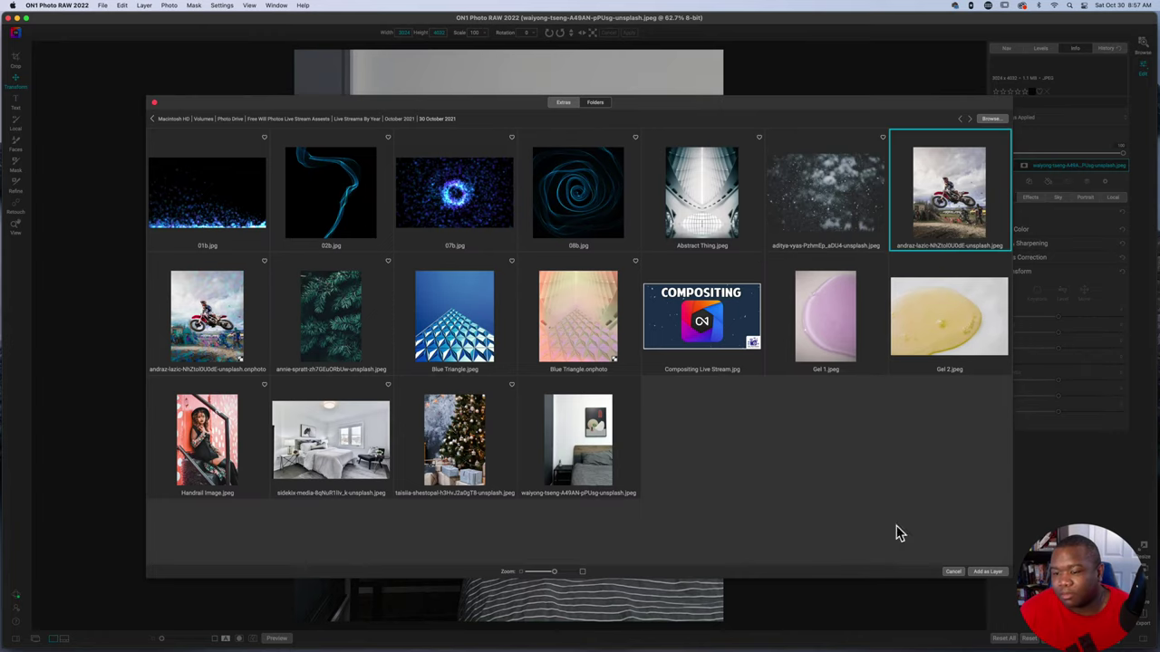
left_click(986, 572)
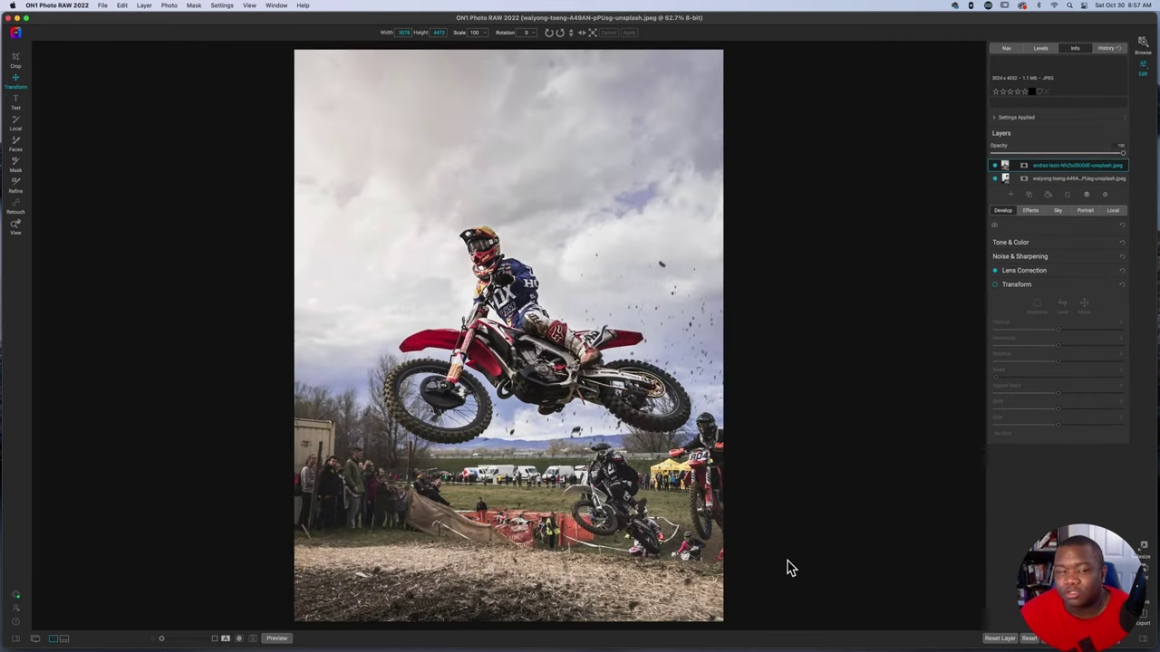
Step: Scale the motocross layer to 30 percent, move it over the framed wall art, and shrink it further to match the frame's width
left_click(510, 344)
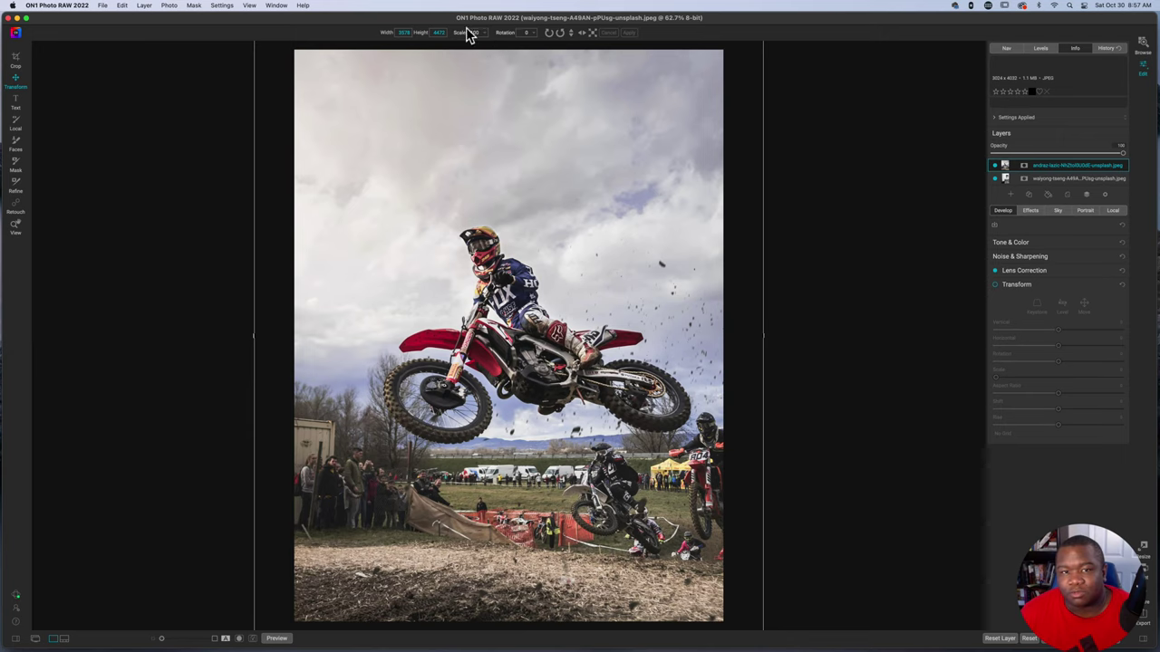
left_click_drag(456, 33, 429, 41)
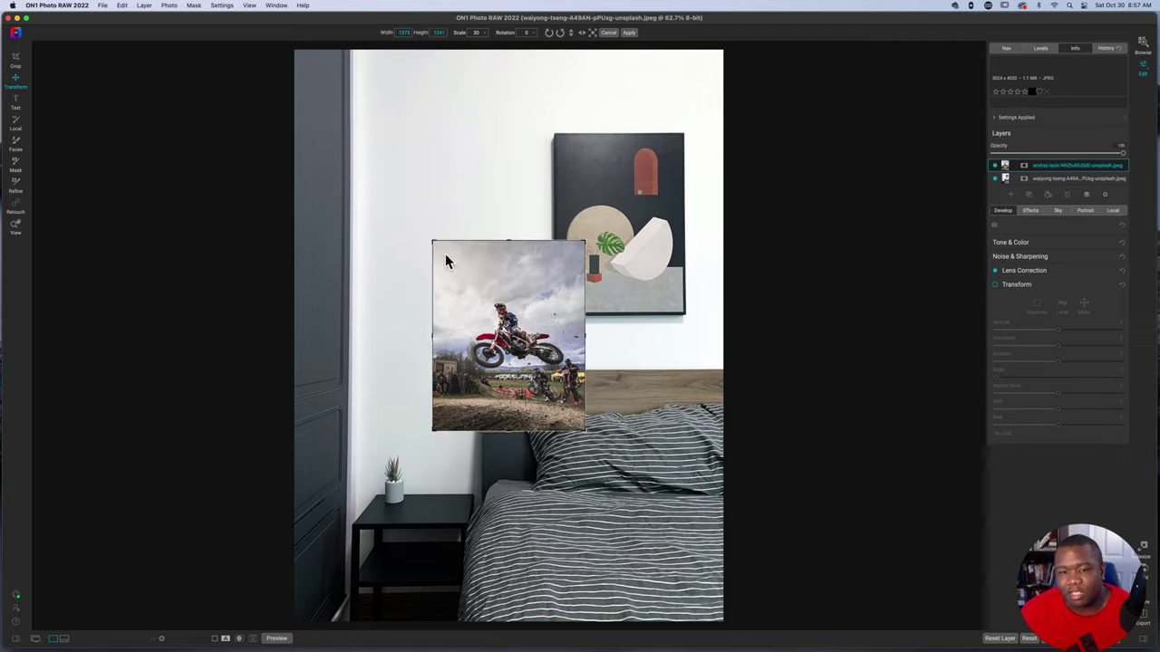
left_click_drag(568, 351, 675, 221)
left_click_drag(634, 259, 634, 252)
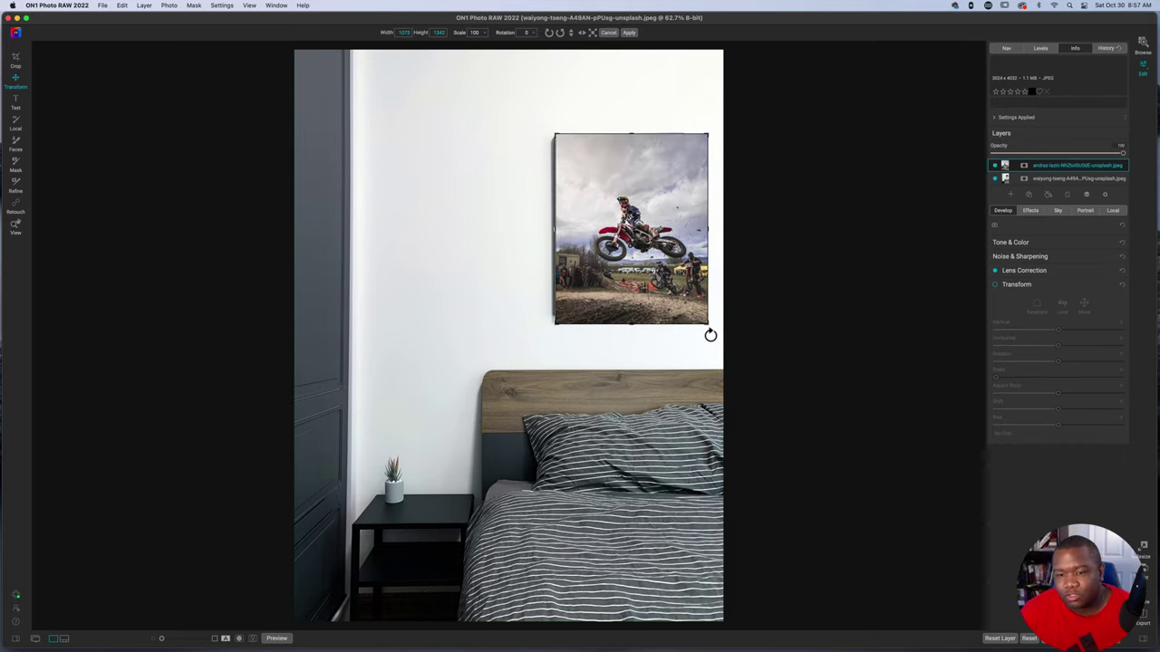
left_click_drag(705, 326, 685, 311)
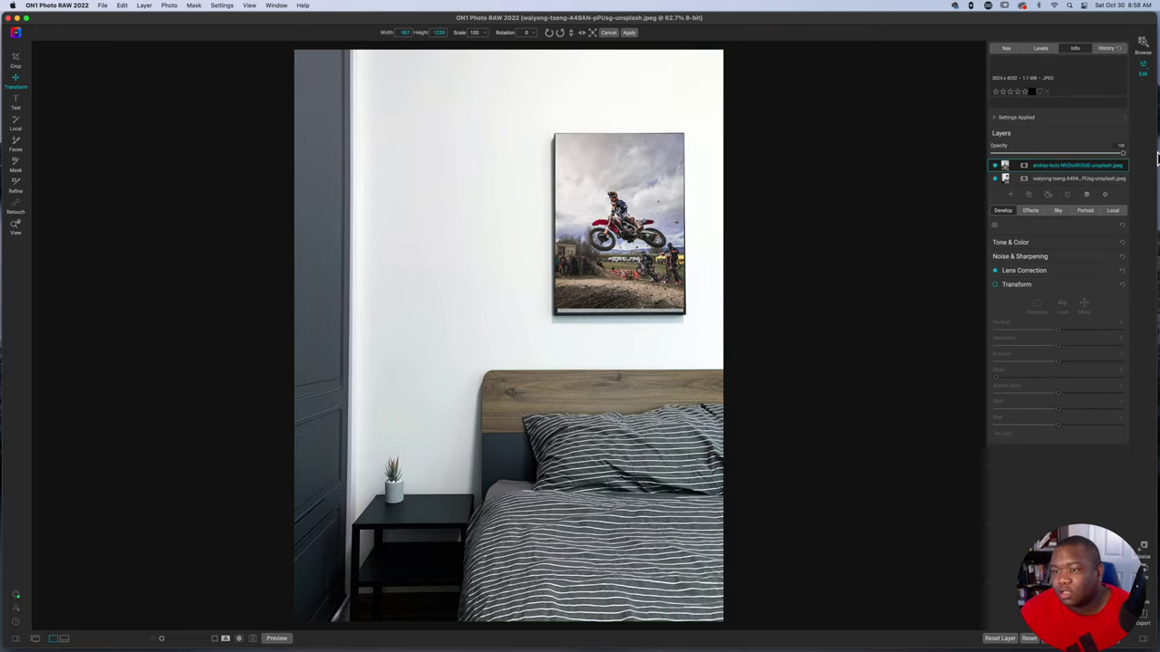
Step: Lower the motocross layer's opacity to see the wall art beneath, and fine-tune the layer's position and size against the frame edges
left_click(1122, 154)
left_click_drag(1123, 156, 1070, 156)
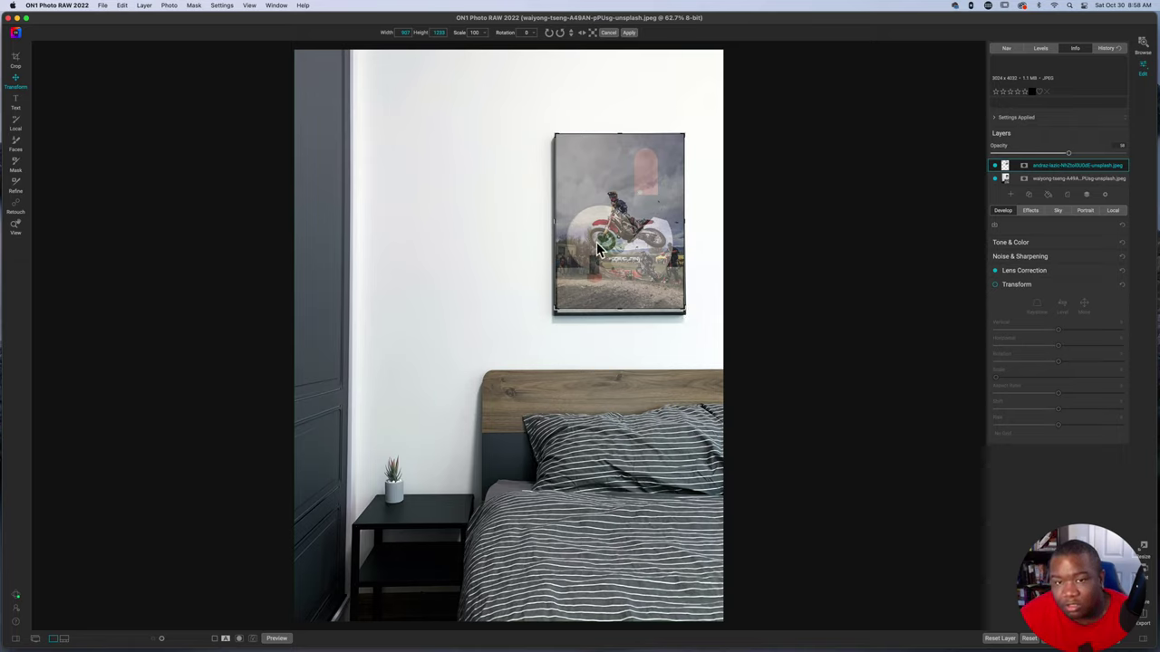
left_click_drag(596, 242, 596, 243)
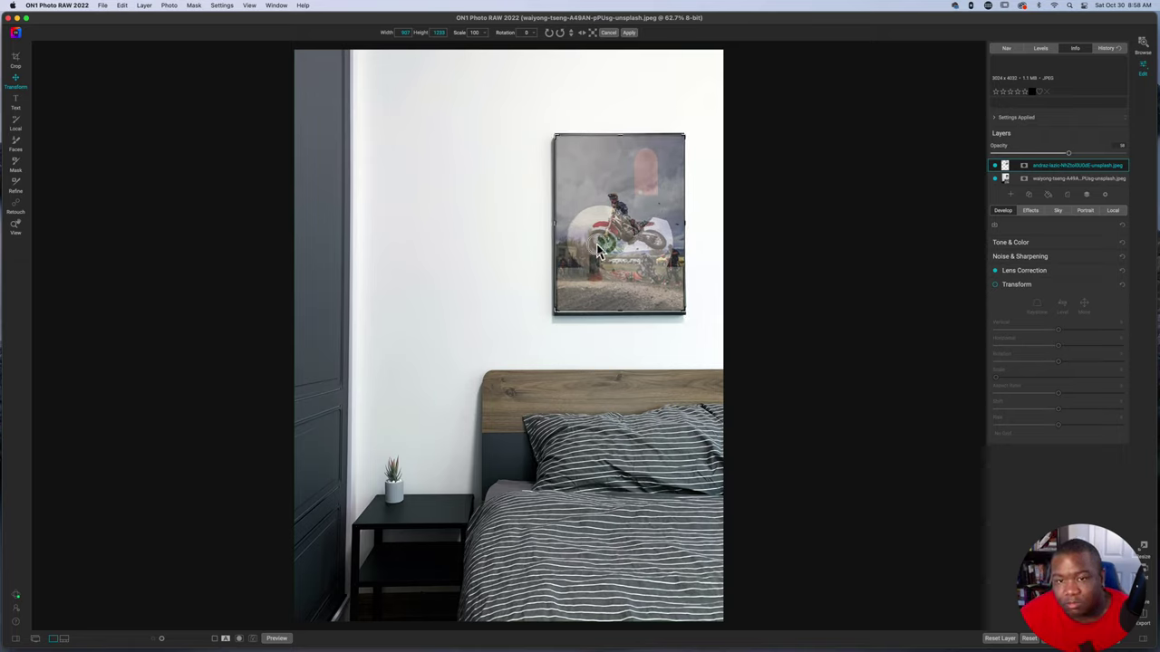
left_click_drag(686, 312, 684, 312)
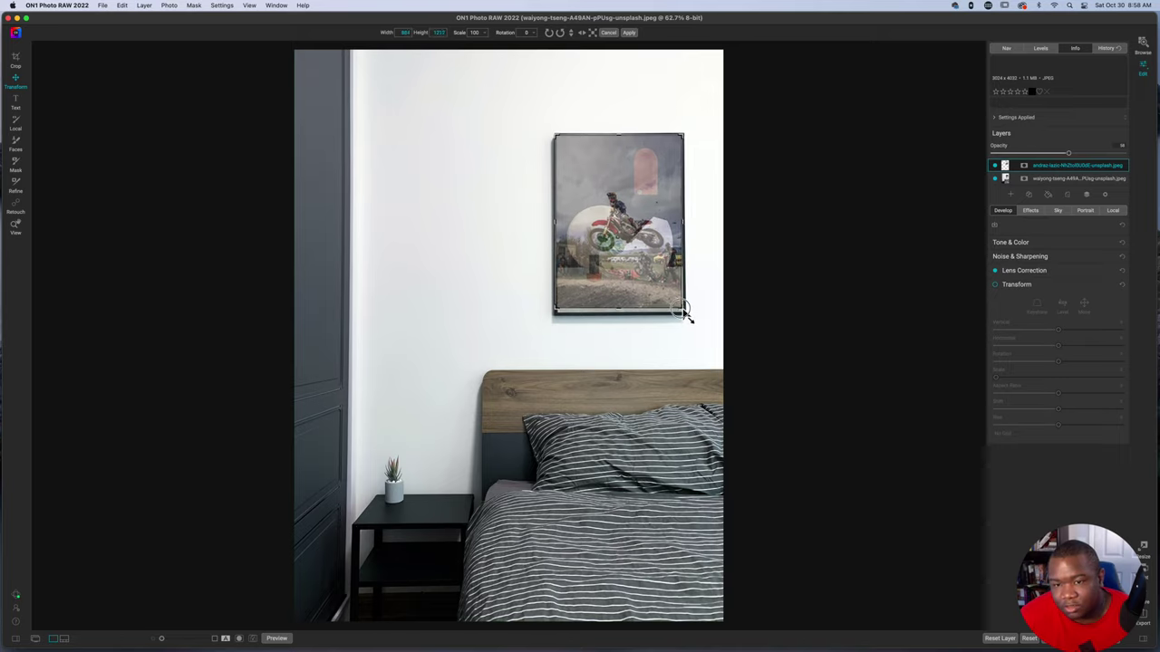
Step: Turn on the Transform adjustment for the motocross layer and apply a Keystone correction with its four corners placed on the picture frame's corners
left_click_drag(685, 312, 687, 317)
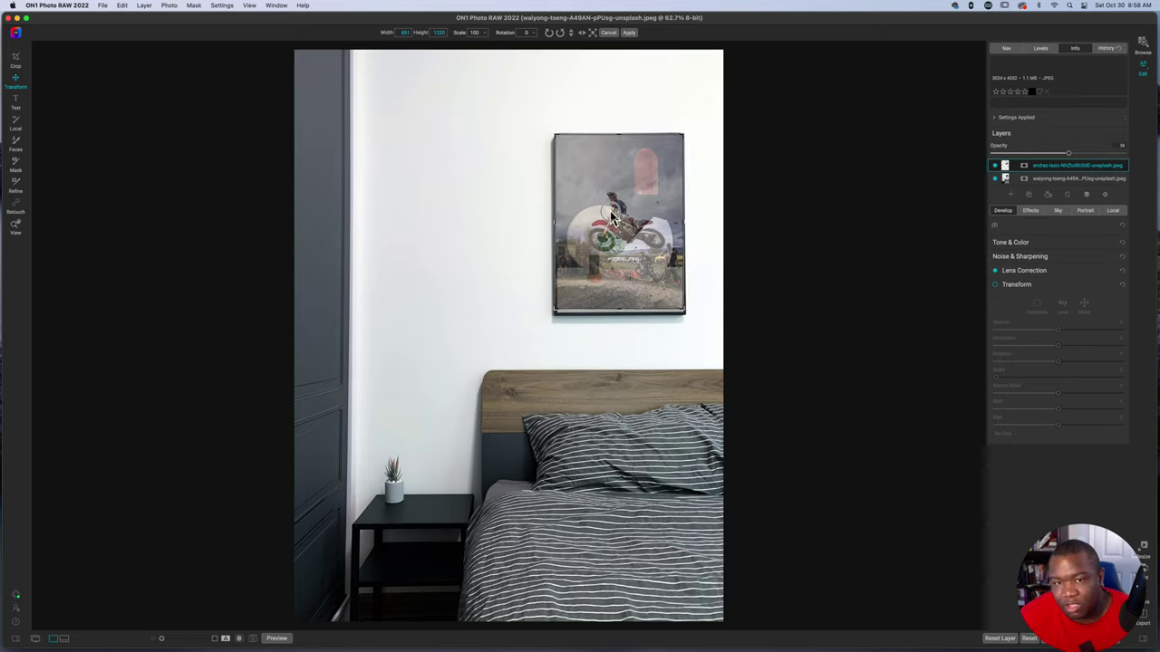
left_click(994, 286)
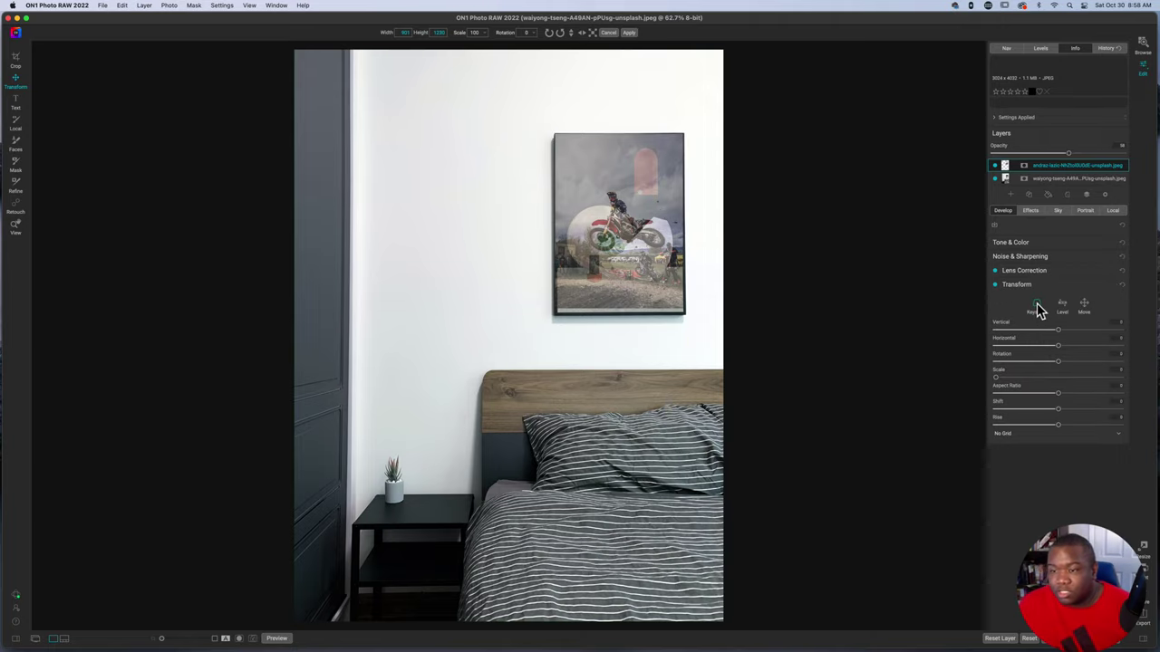
left_click(1037, 303)
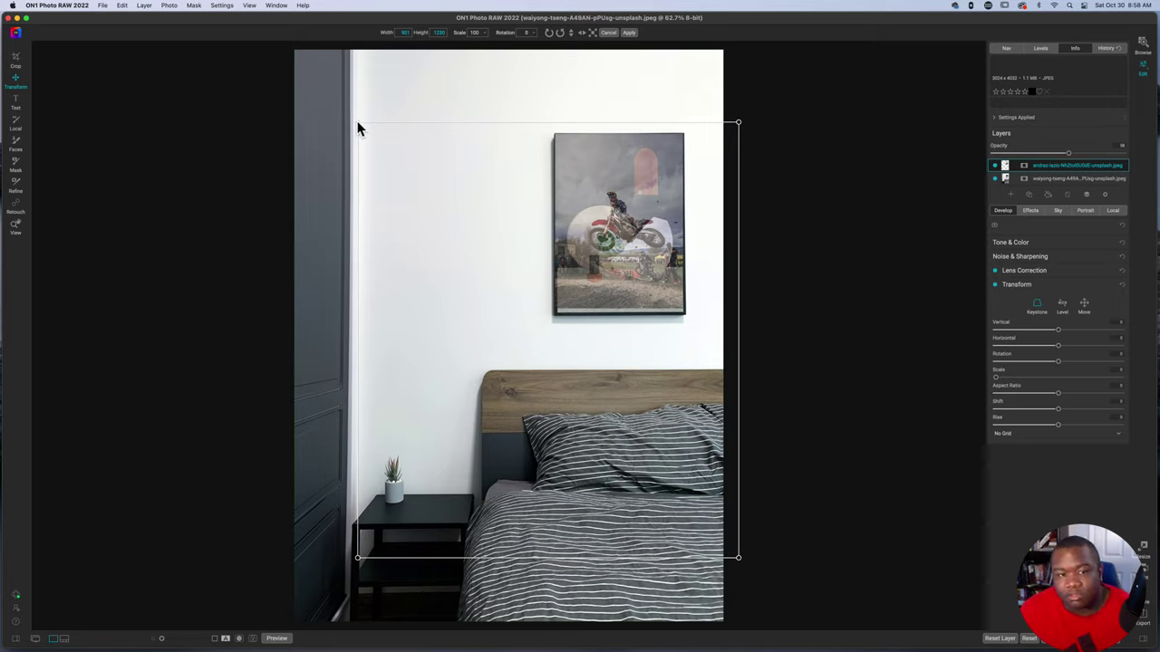
left_click_drag(357, 125, 556, 137)
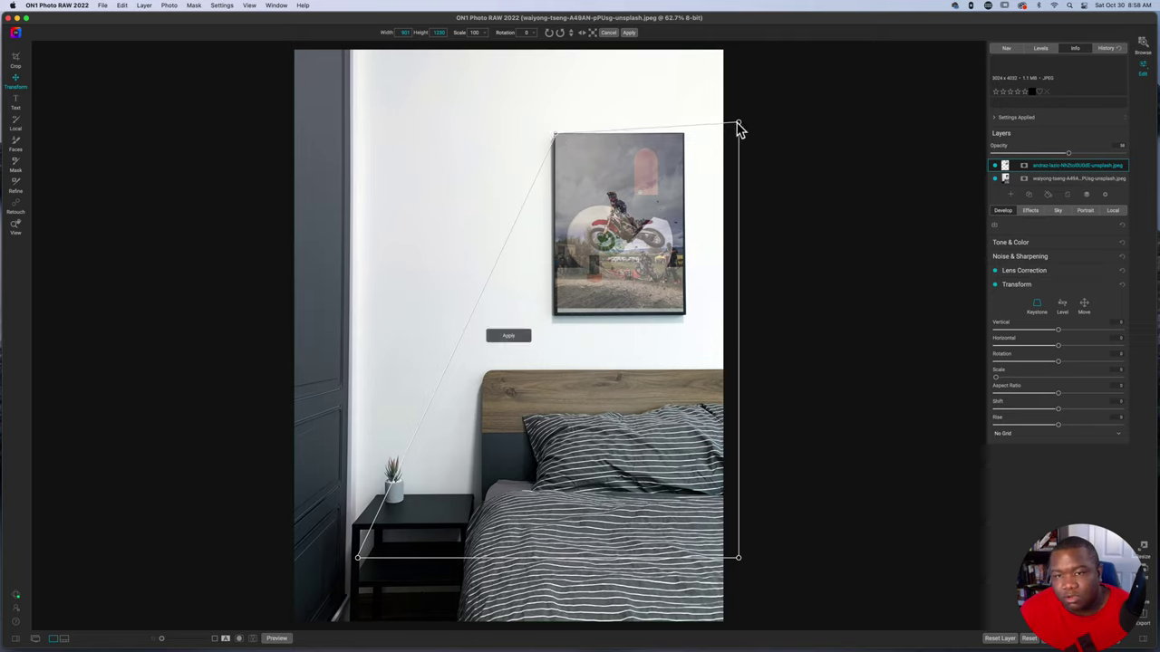
left_click_drag(738, 124, 682, 136)
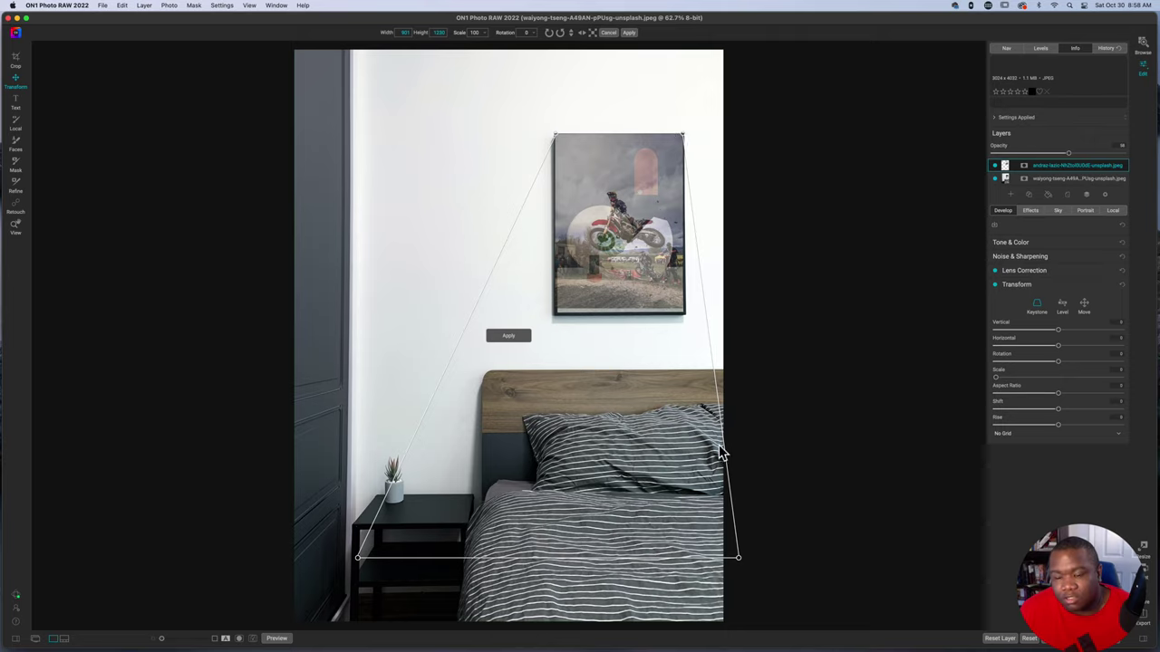
left_click_drag(739, 560, 684, 316)
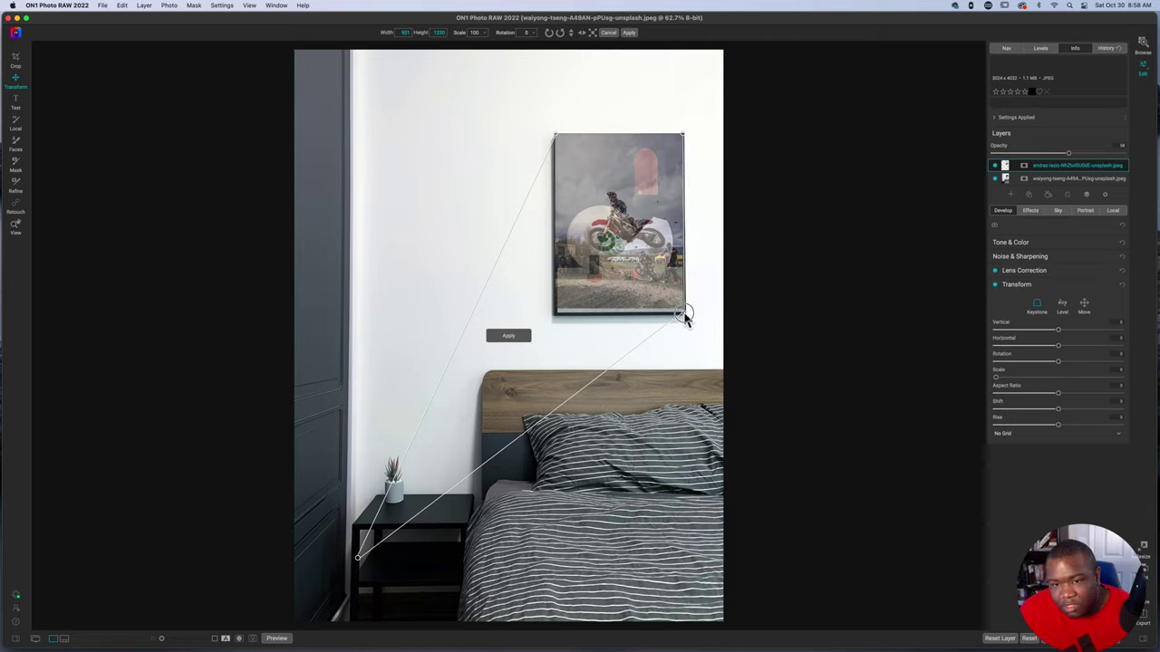
left_click_drag(359, 557, 556, 318)
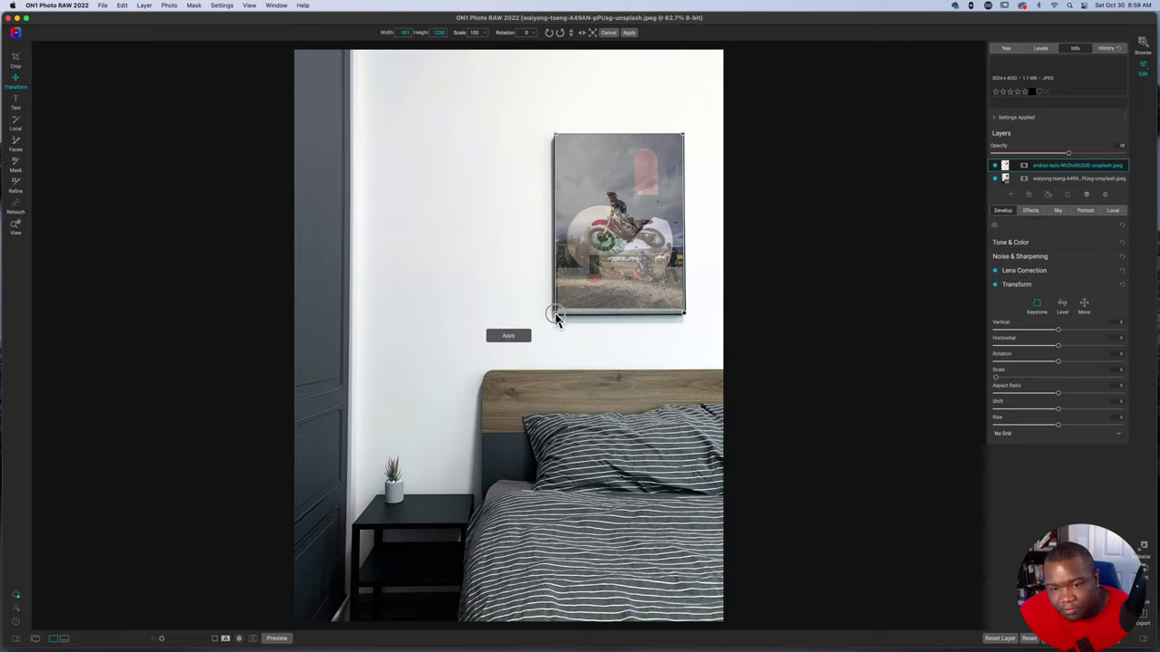
left_click(502, 337)
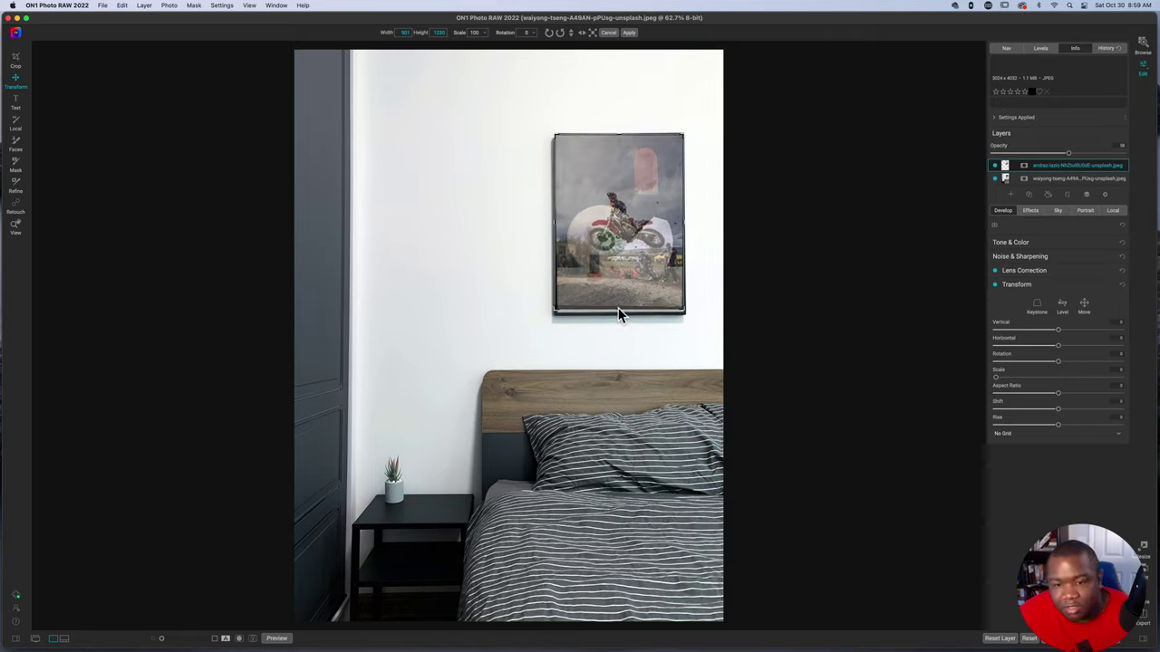
Step: Fit the motocross layer's bottom, left and top edges inside the picture frame and set the layer opacity to 100
left_click_drag(619, 315, 620, 312)
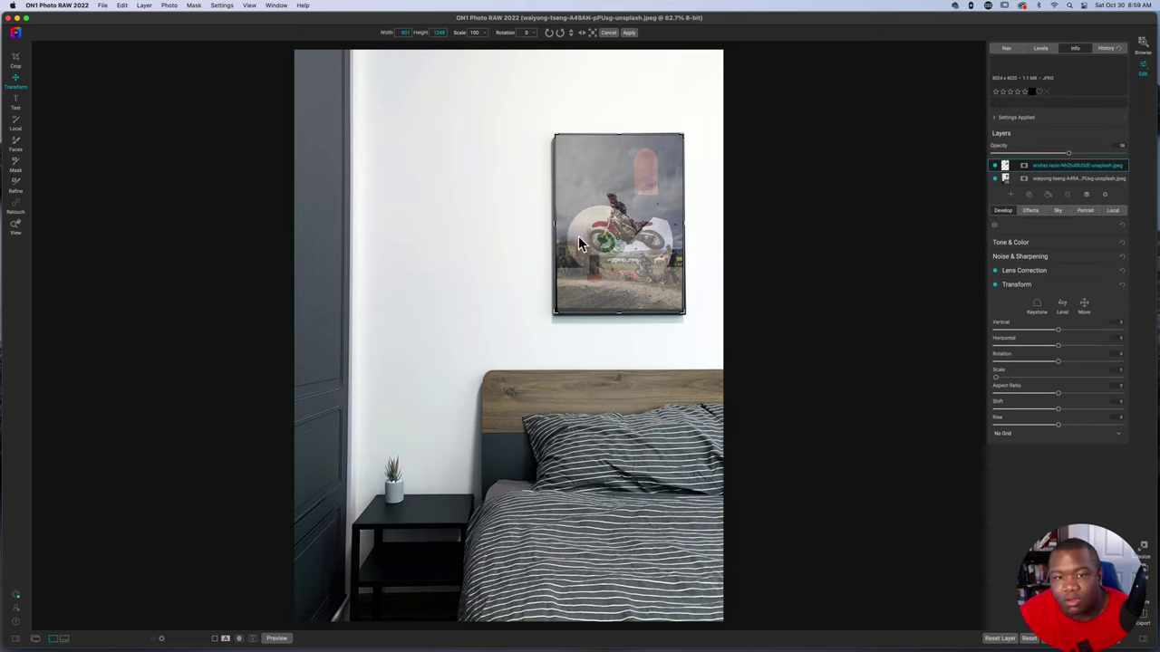
left_click_drag(554, 223, 559, 227)
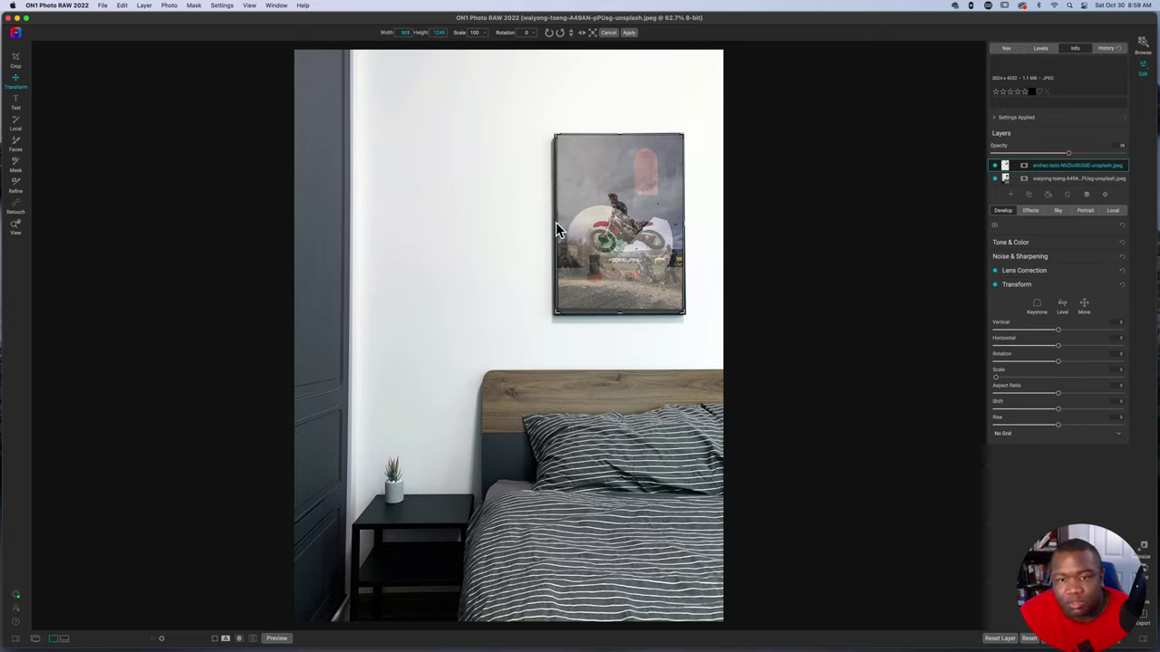
left_click_drag(620, 134, 622, 135)
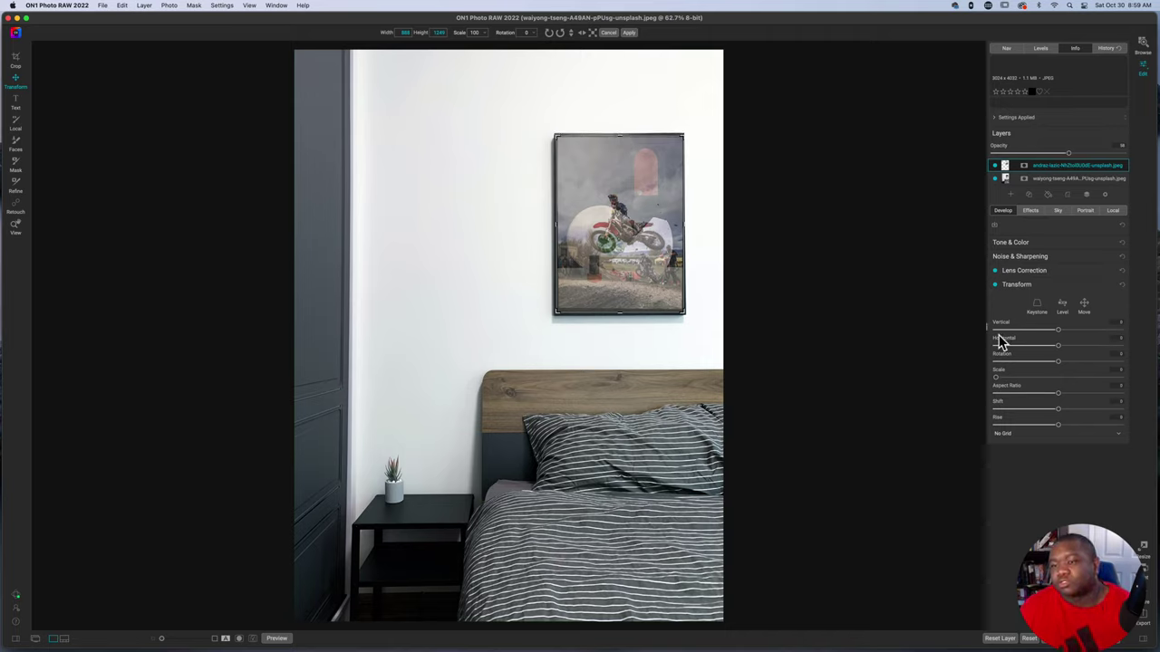
left_click(1049, 171)
left_click_drag(1068, 154, 1142, 159)
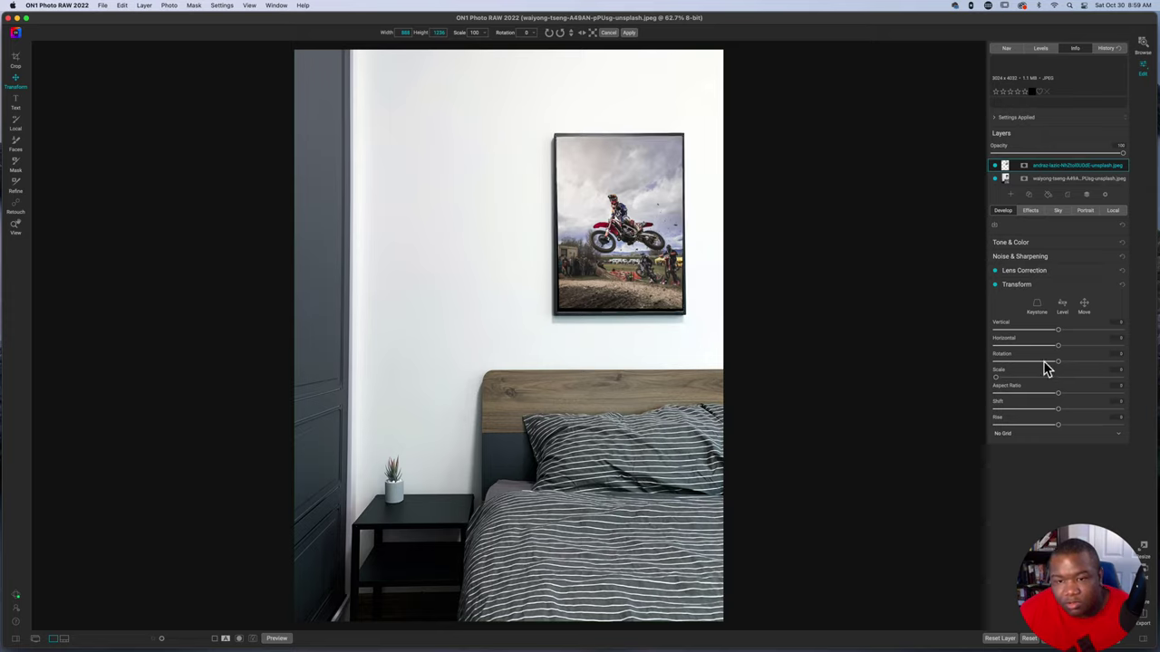
Step: Adjust the motocross layer's bottom edge to the frame and set its Aspect Ratio to 4
left_click_drag(621, 319, 621, 317)
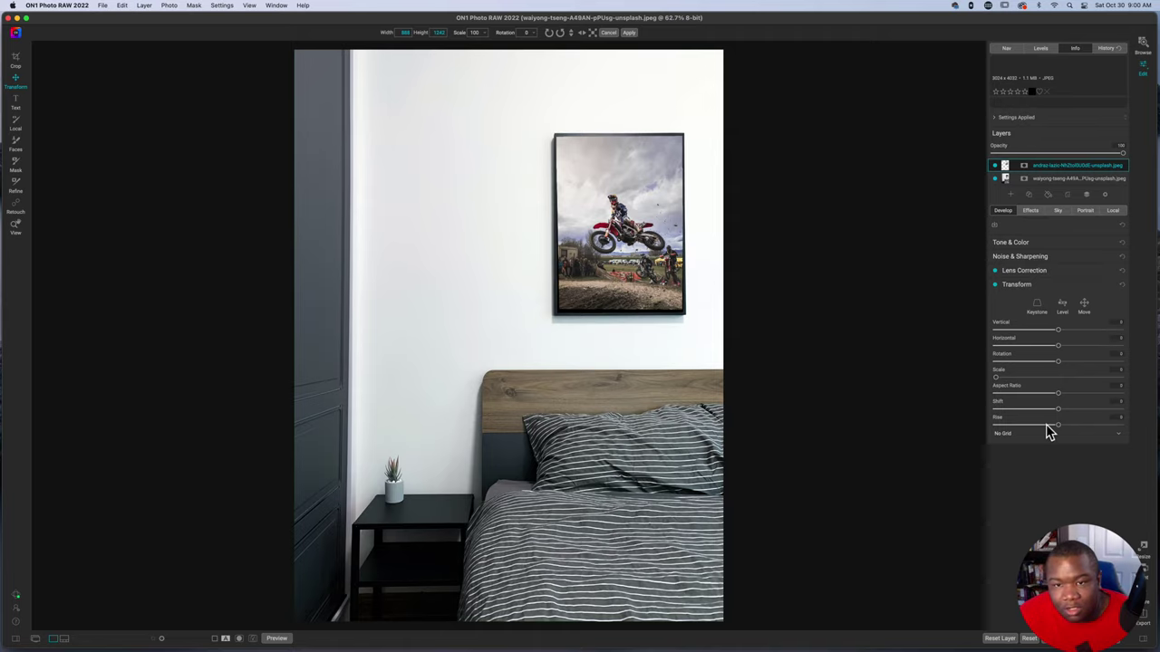
left_click_drag(1058, 394, 1058, 410)
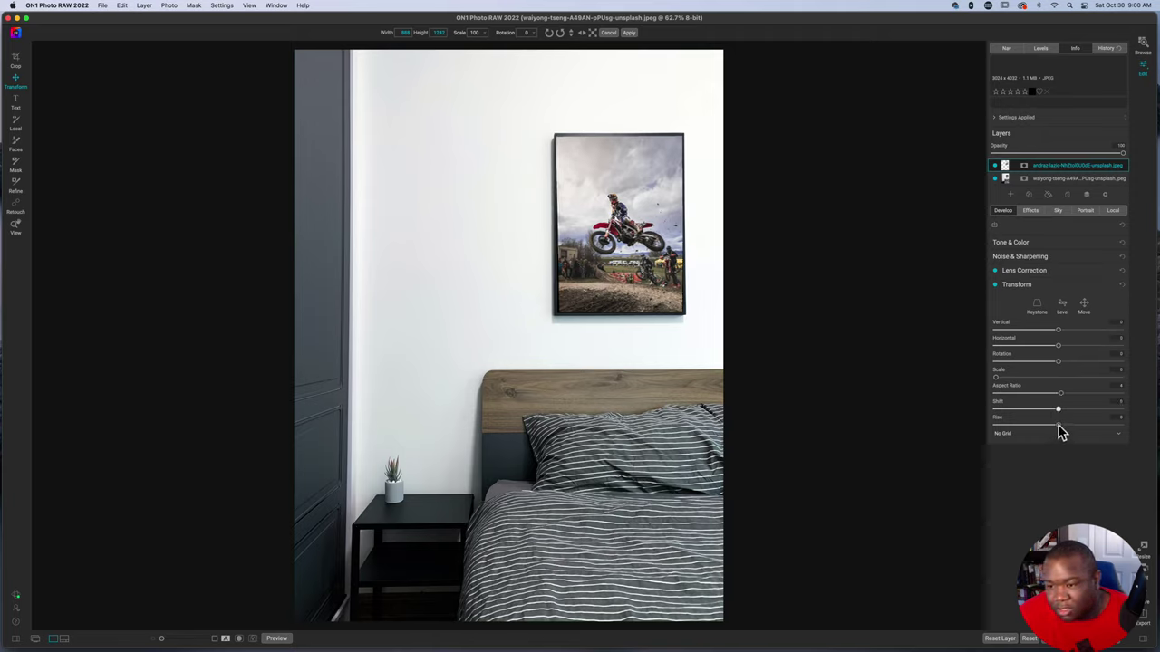
left_click(1121, 435)
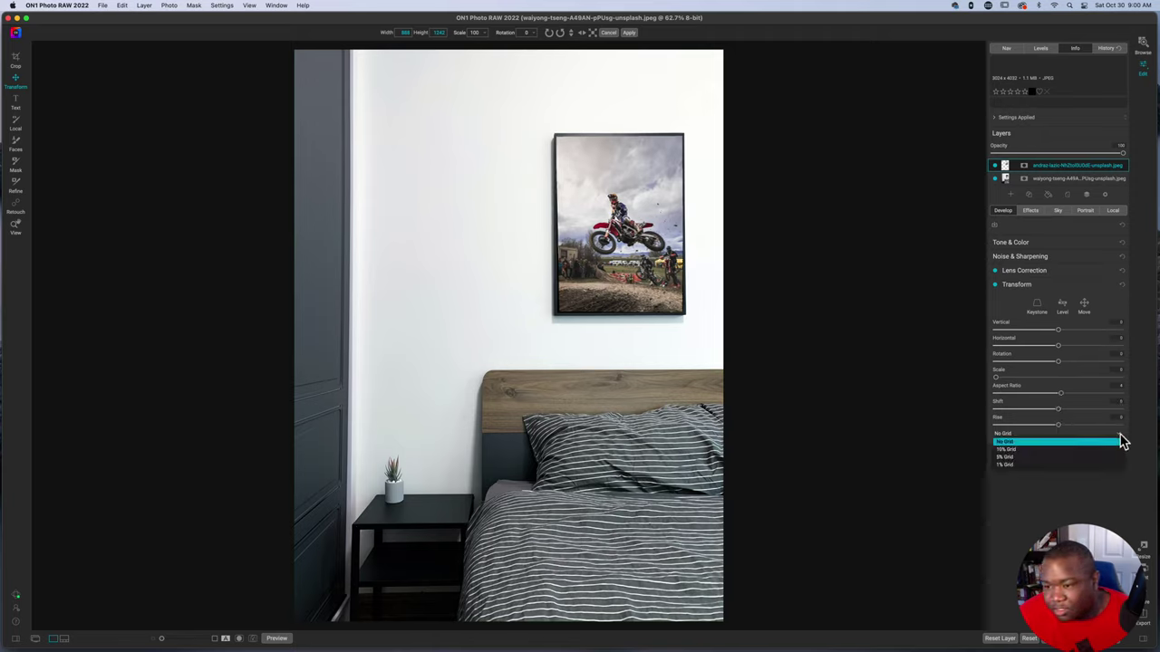
left_click(1021, 451)
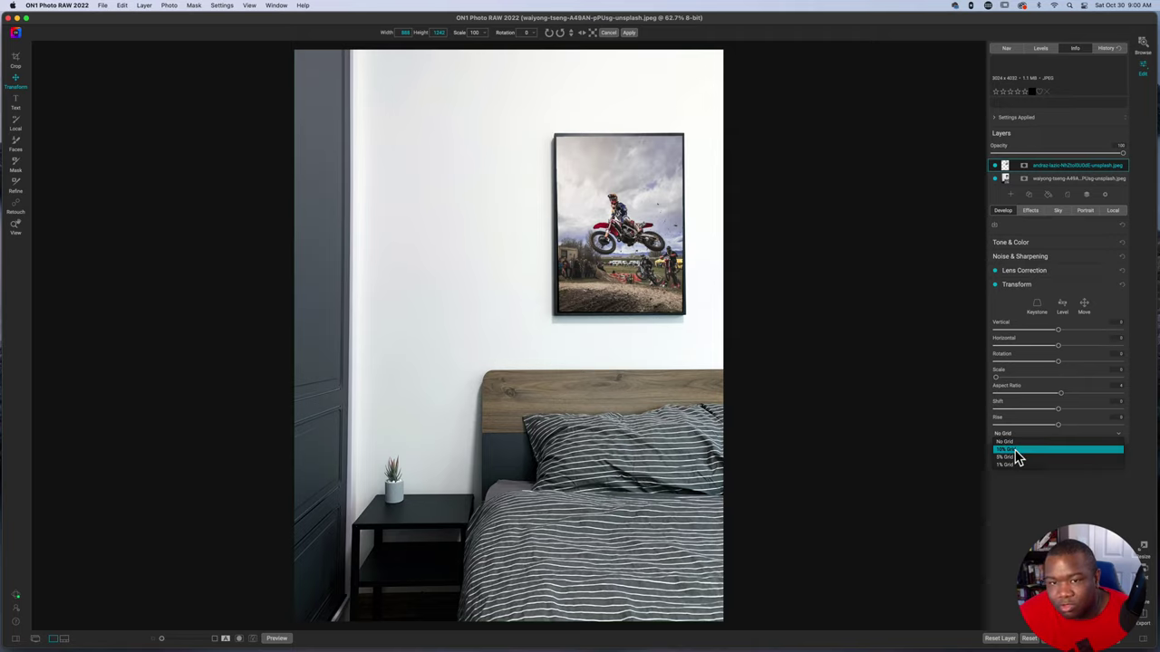
left_click(1095, 433)
left_click(1015, 441)
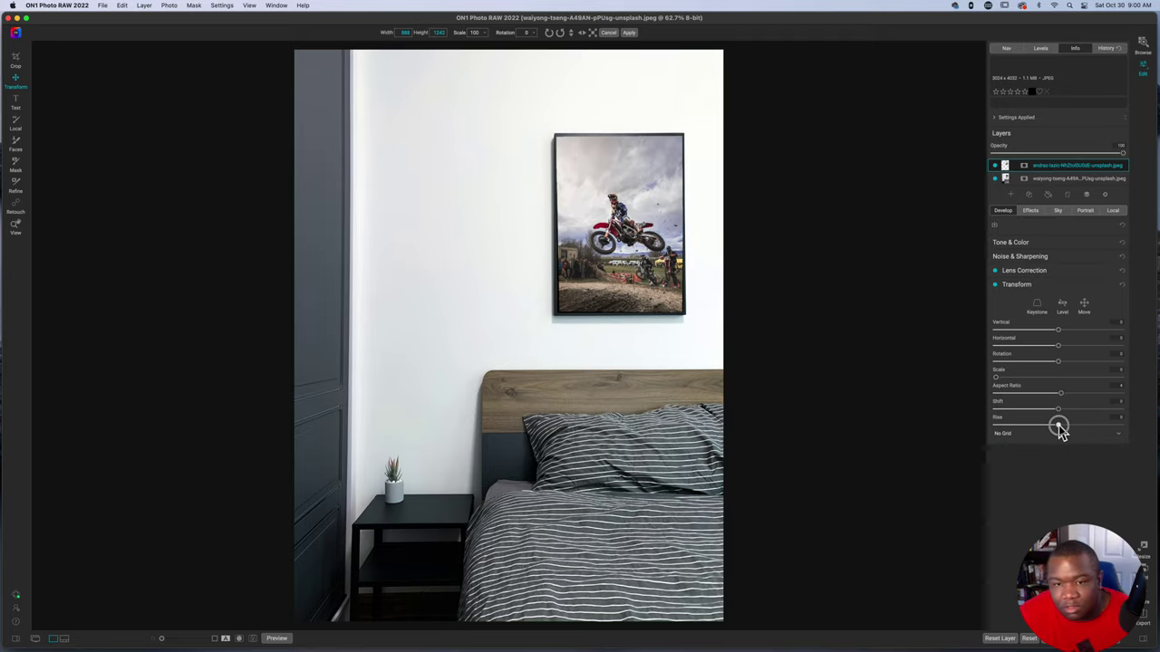
Step: Reposition the motocross photo within its frame with Rise -4, a slightly larger Scale and Rotation 0.2
mouse_move(1058, 431)
left_mouse_down()
mouse_move(1045, 430)
mouse_move(1057, 429)
left_mouse_up()
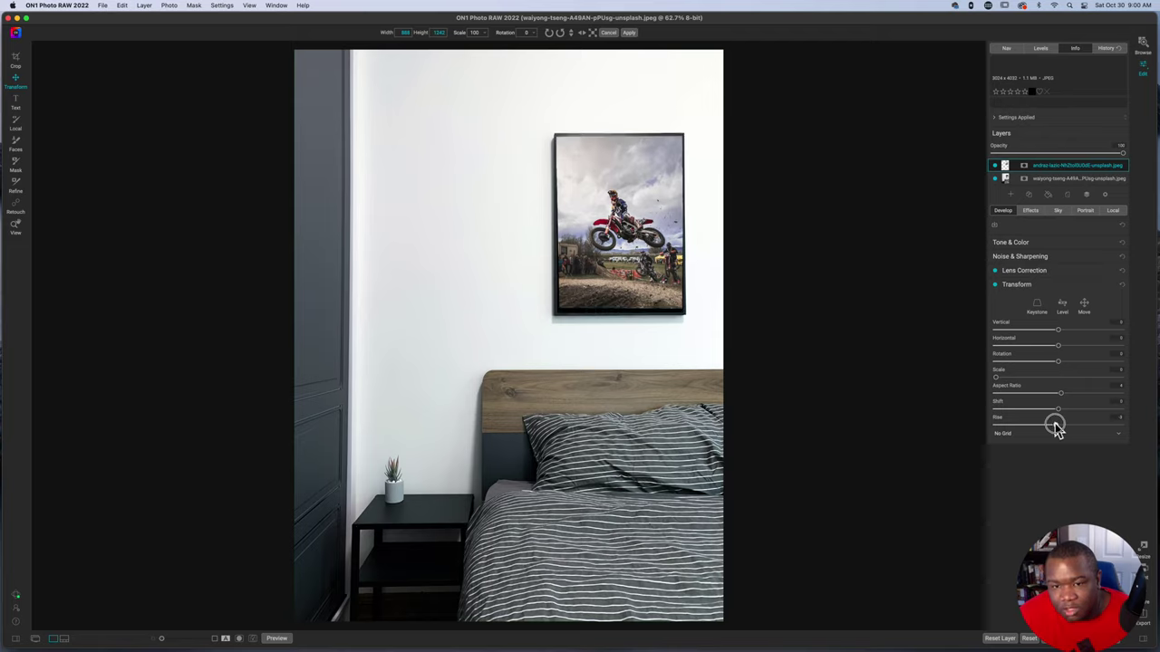
left_click_drag(1057, 429, 1056, 429)
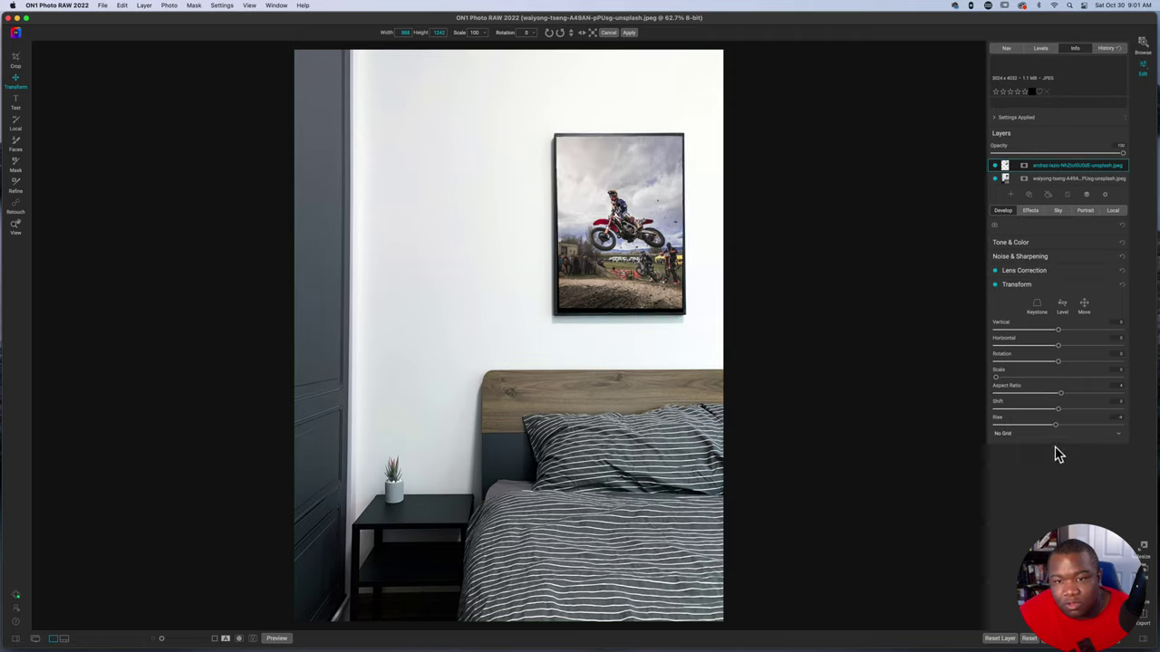
left_click_drag(998, 380, 1005, 388)
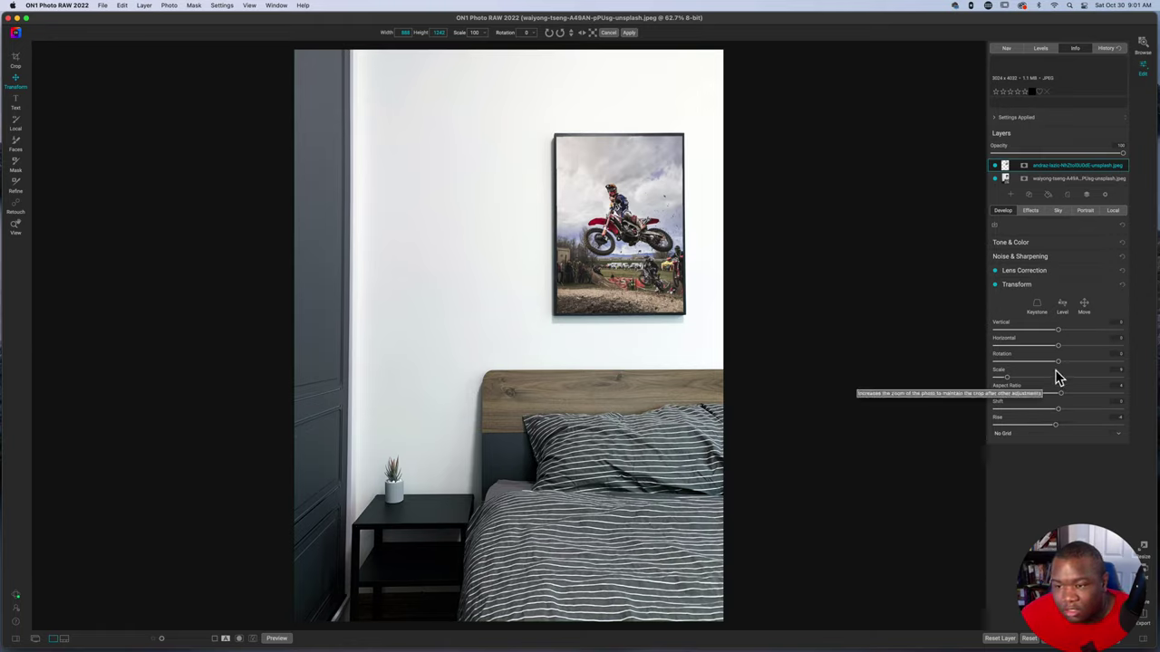
left_click_drag(1059, 364, 1057, 367)
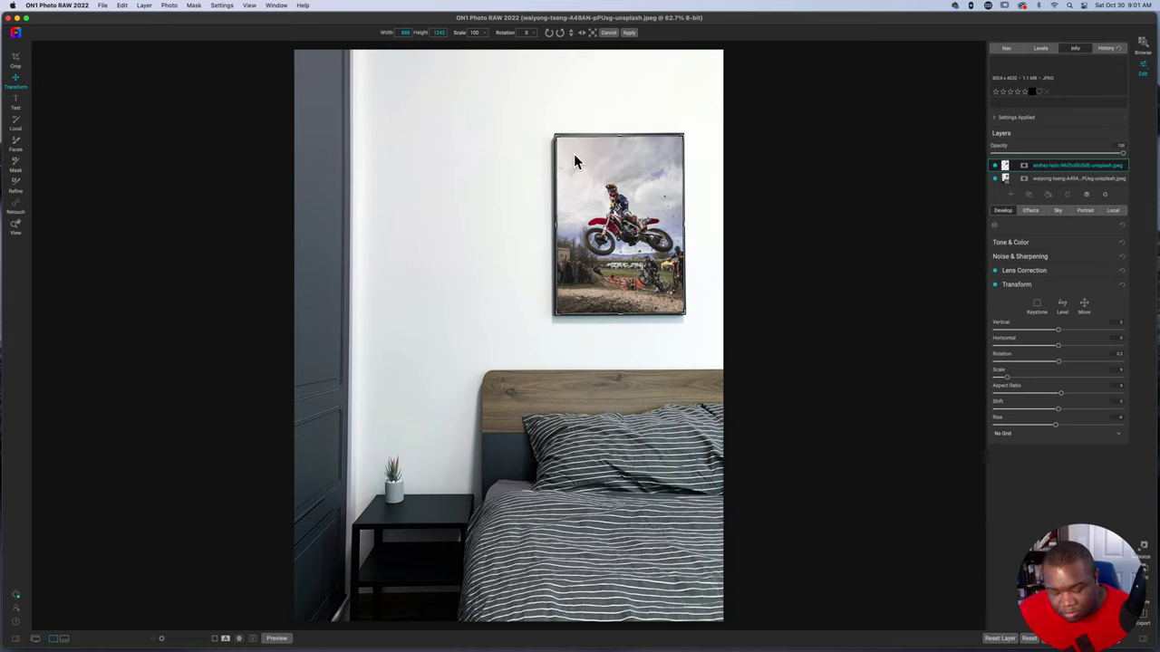
Step: Fine-tune the motocross layer's lower-left and upper-left corners so they sit on the picture frame's inner edge
key("super+equal")
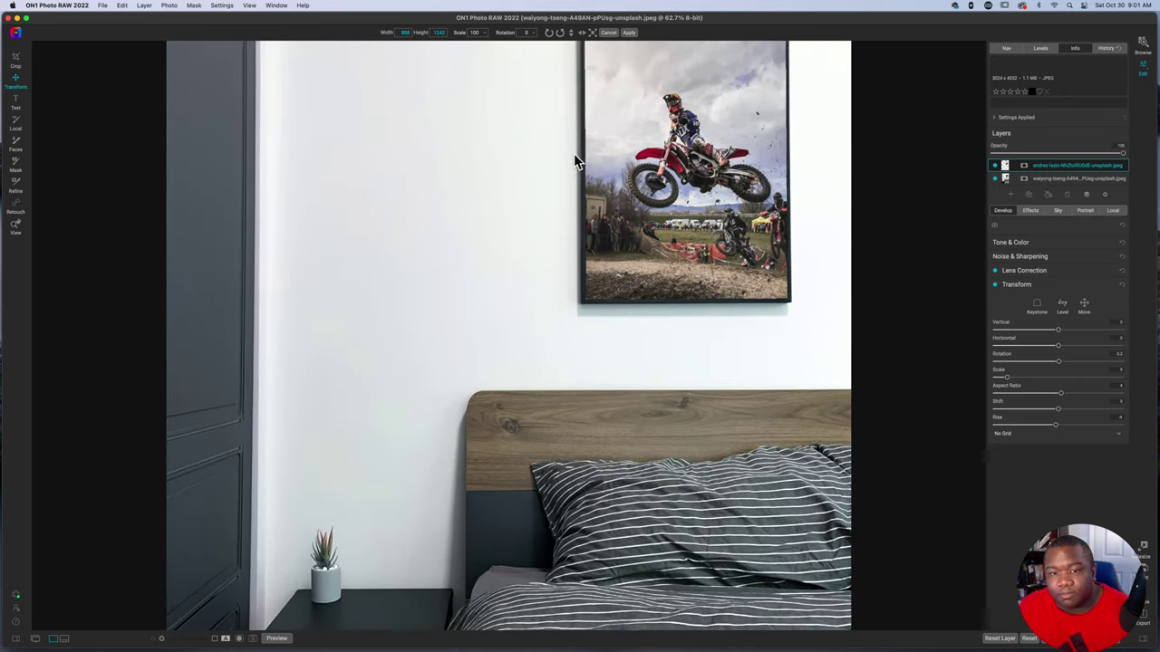
key("super+equal")
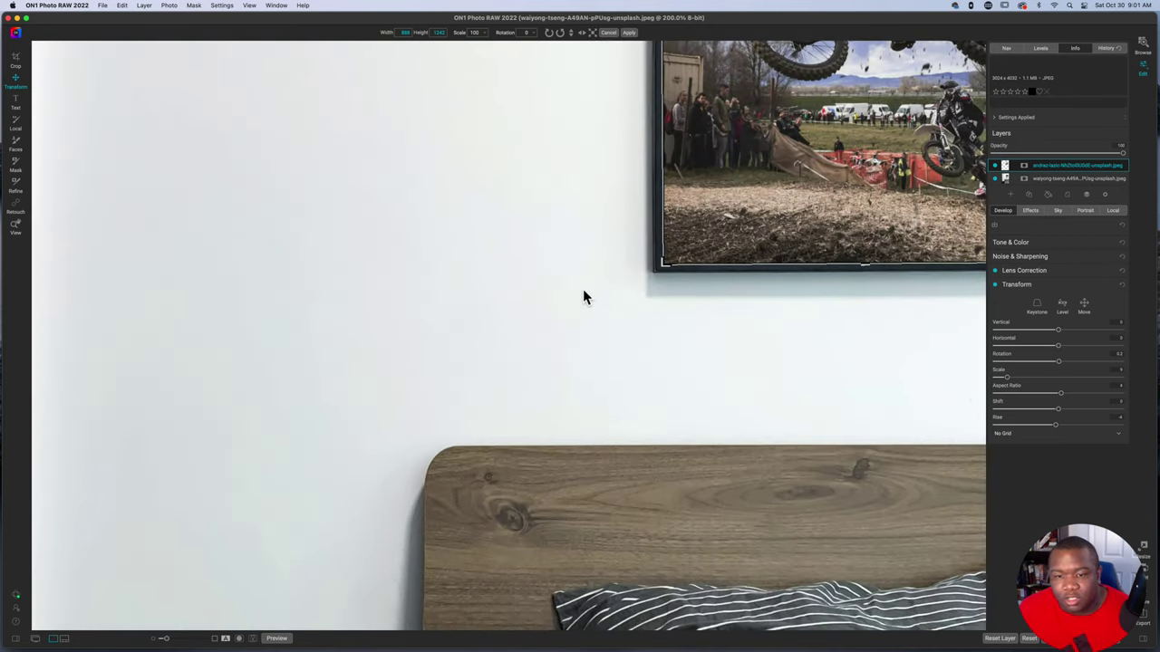
left_click_drag(559, 126, 236, 198)
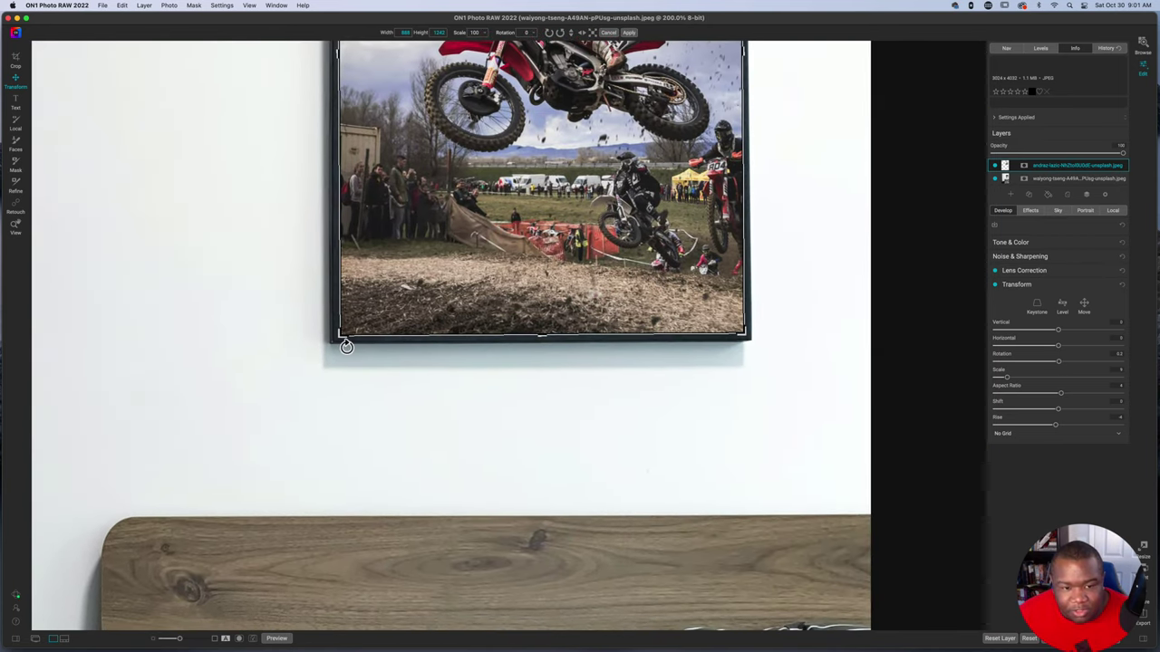
left_click_drag(339, 331, 342, 340)
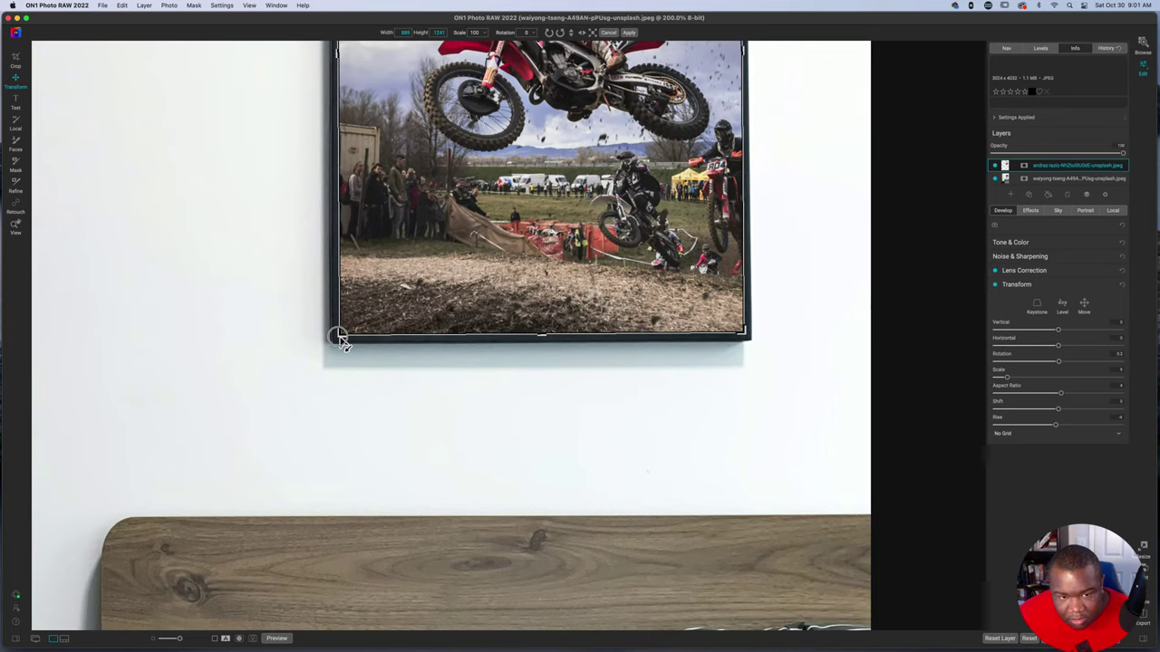
left_click_drag(800, 223, 785, 535)
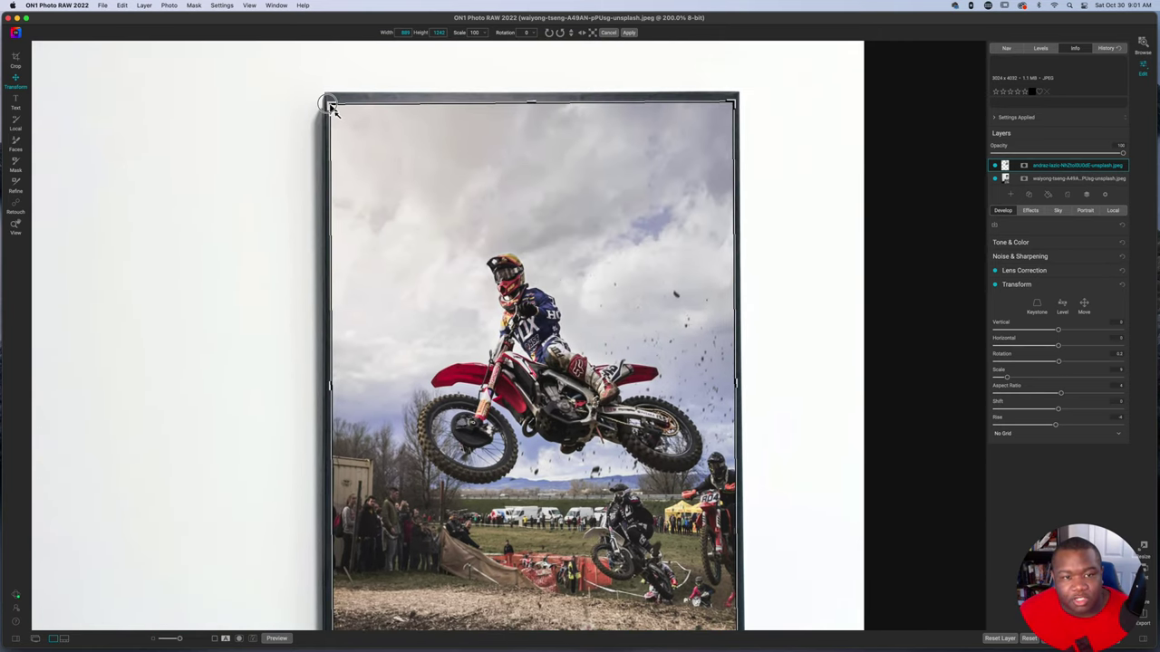
left_click_drag(332, 107, 335, 108)
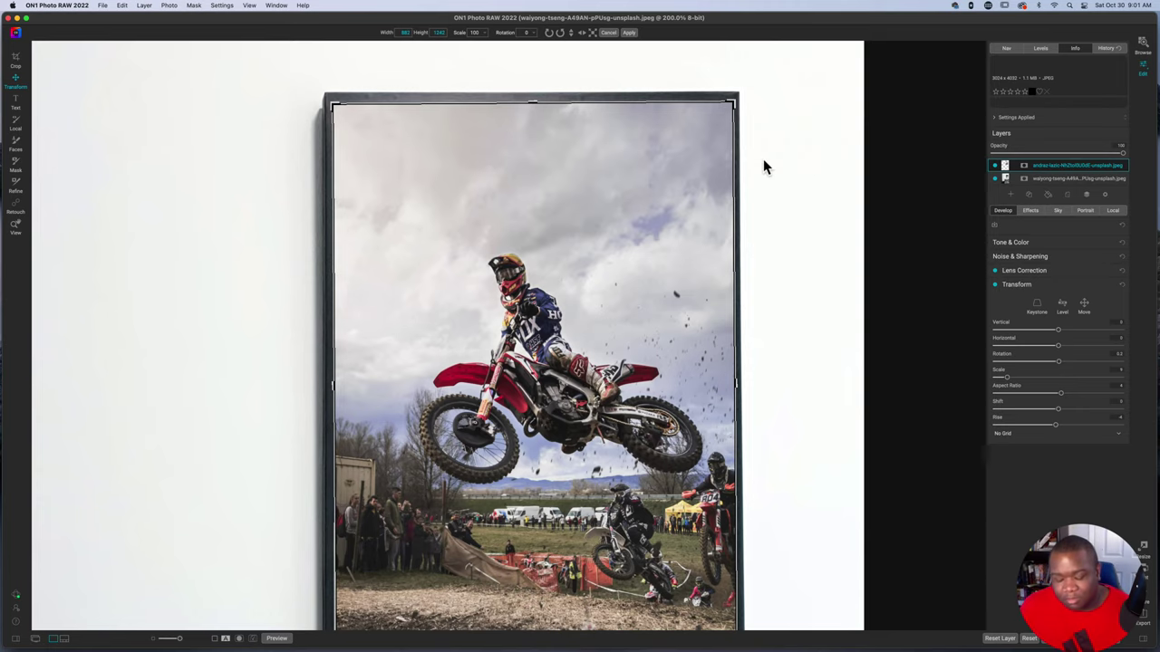
key("super+0")
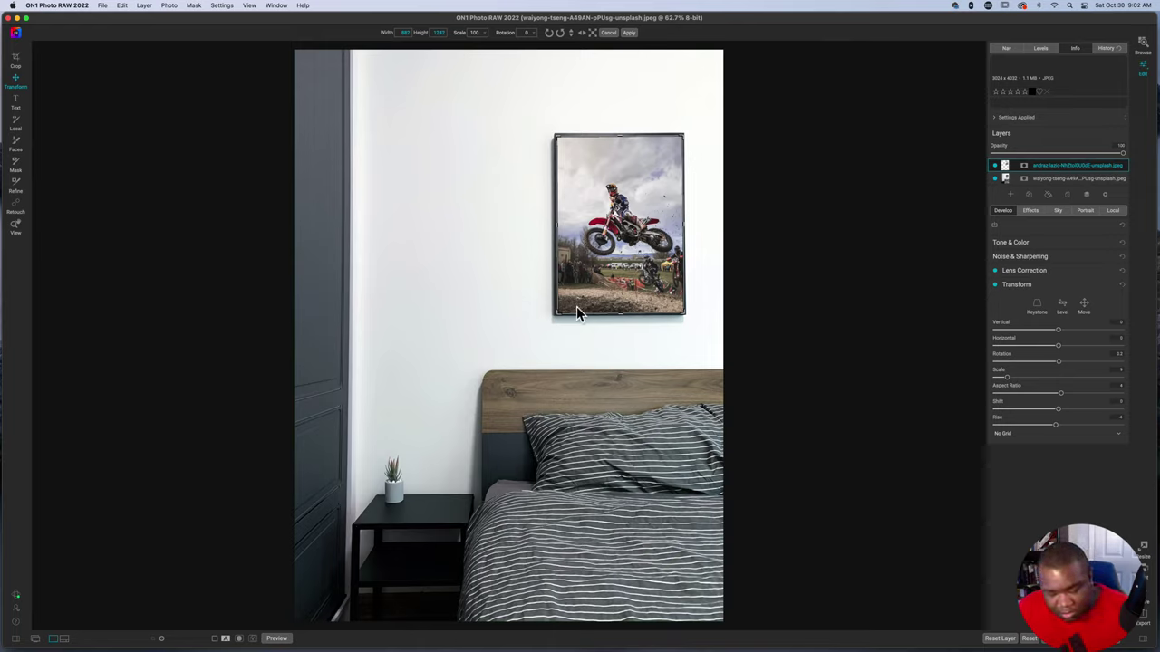
Step: Inspect the framed motocross photo at 100% and commit its transform by switching to the View tool and back to Transform
key("super+1")
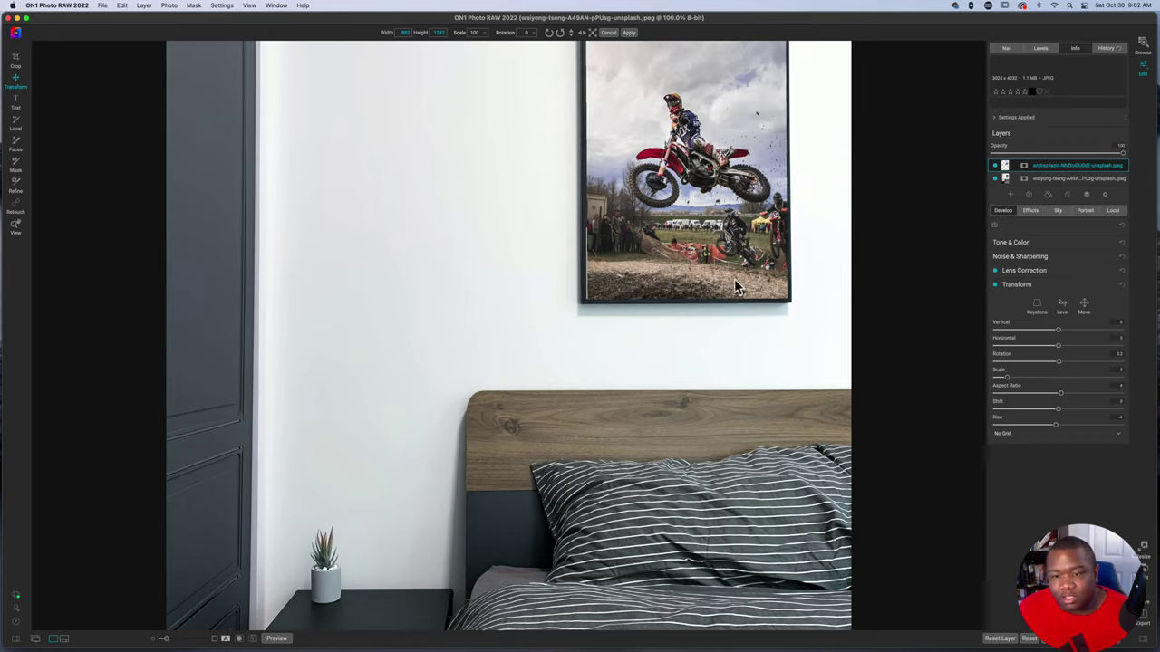
scroll(671, 163, "up", 5)
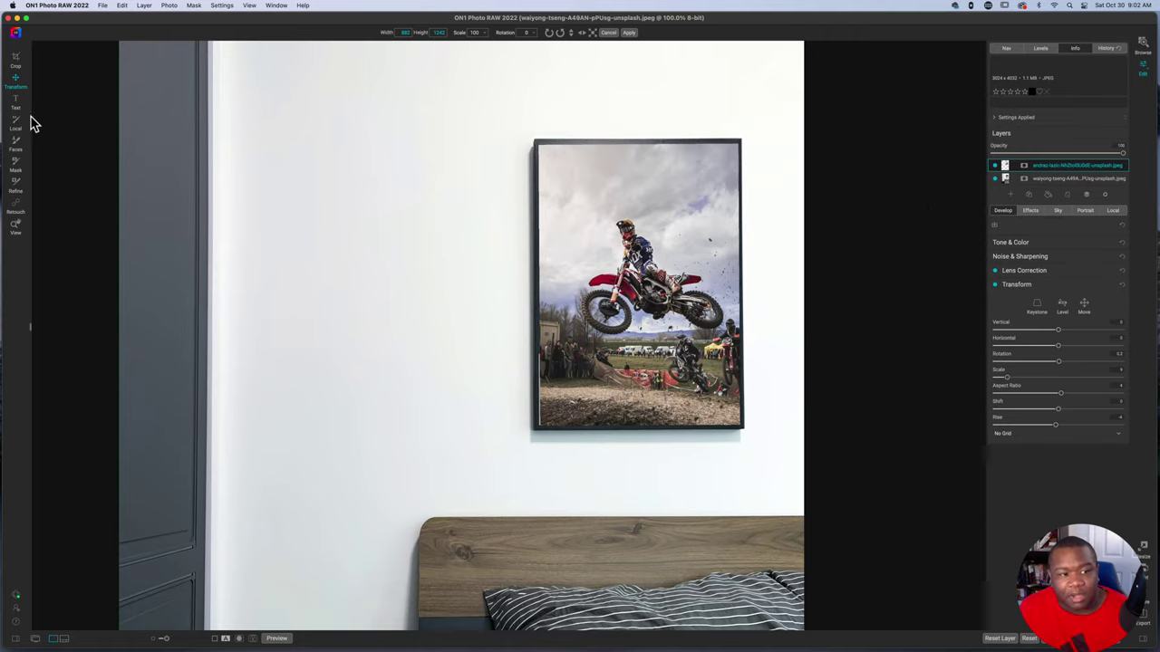
left_click(15, 226)
left_click(15, 83)
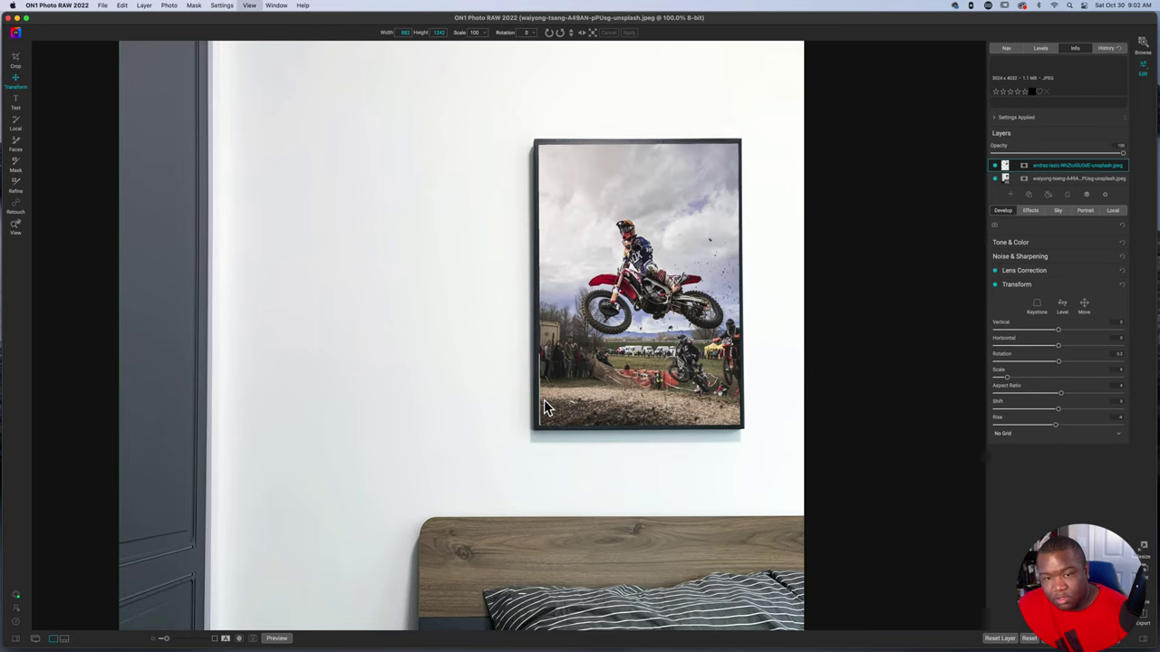
key("super+0")
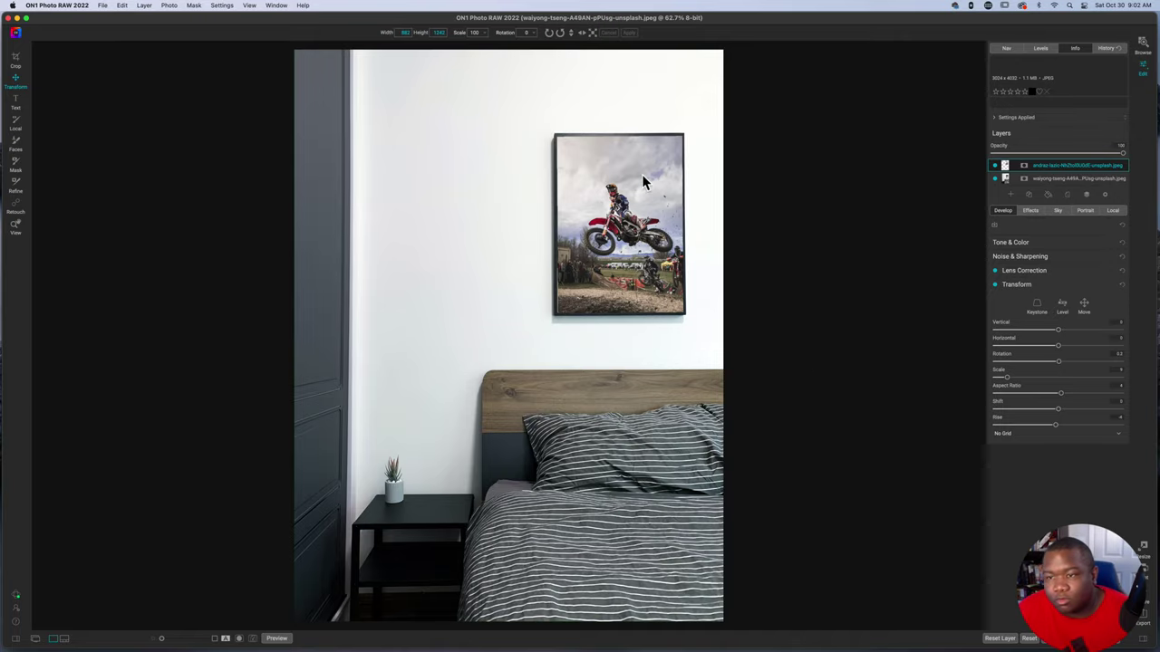
Step: Compare the original wall art with the motocross photo by toggling the top layer's visibility
left_click(997, 168)
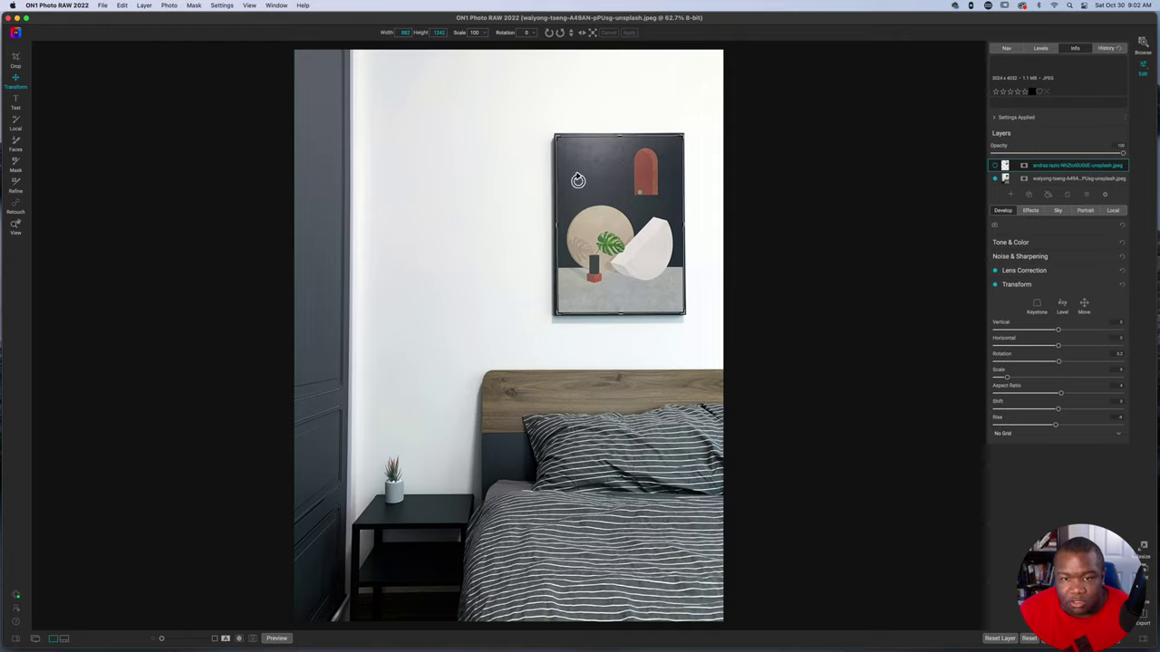
left_click(997, 169)
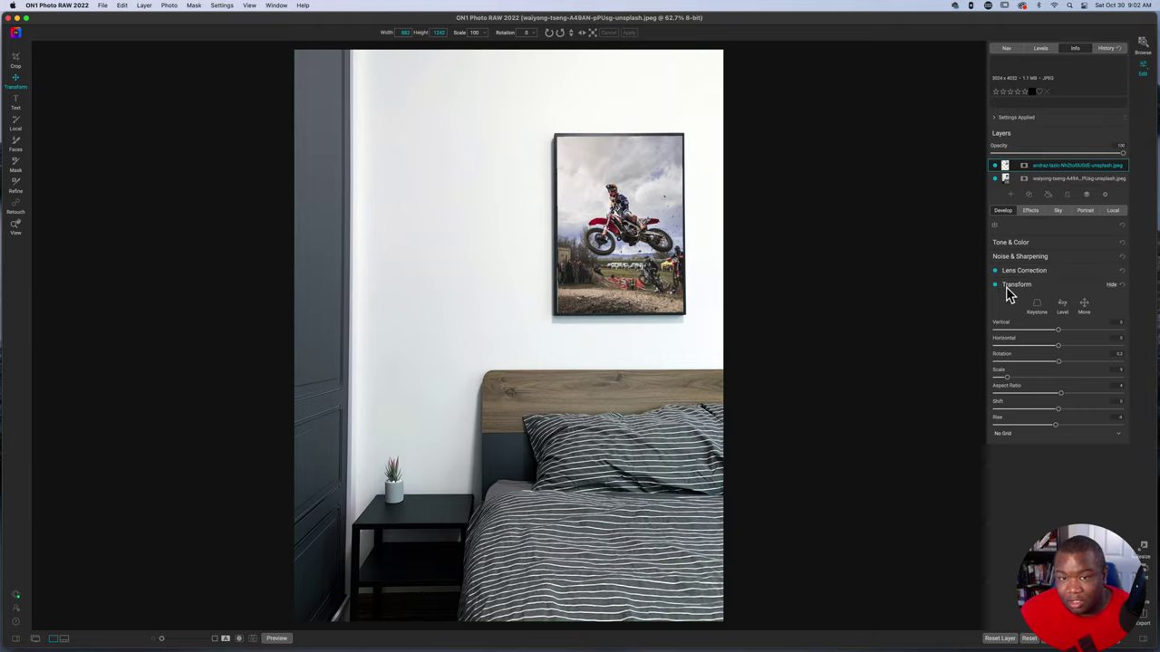
left_click(997, 168)
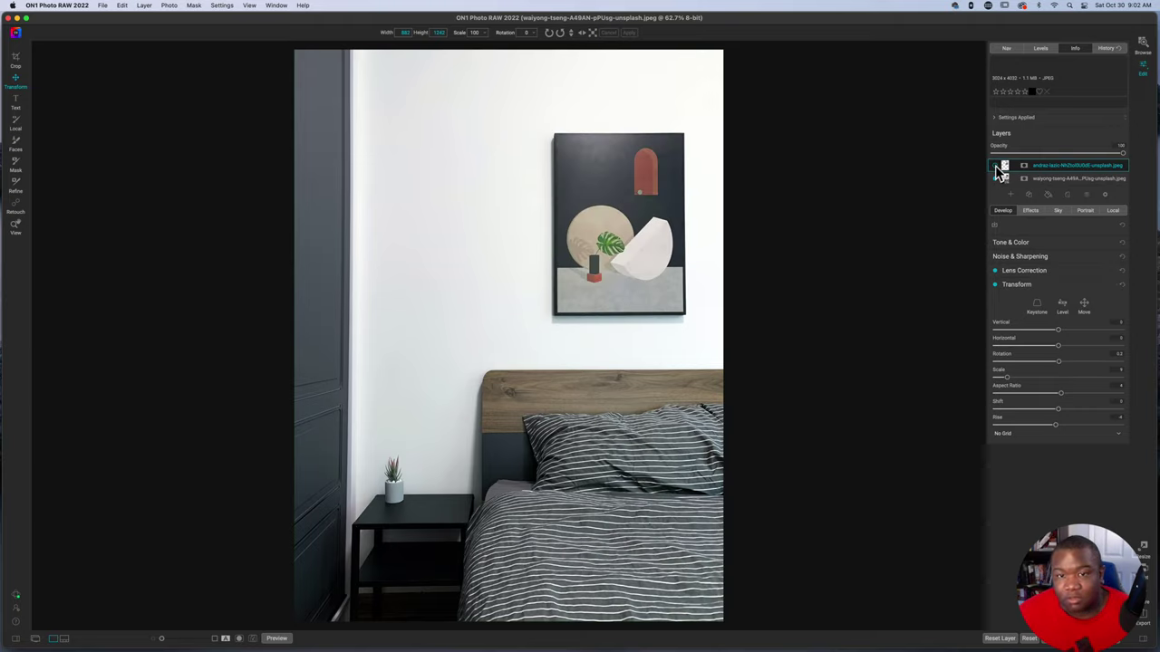
Step: Show the motocross layer again and preview other blend modes on it, ending with Normal
left_click(999, 170)
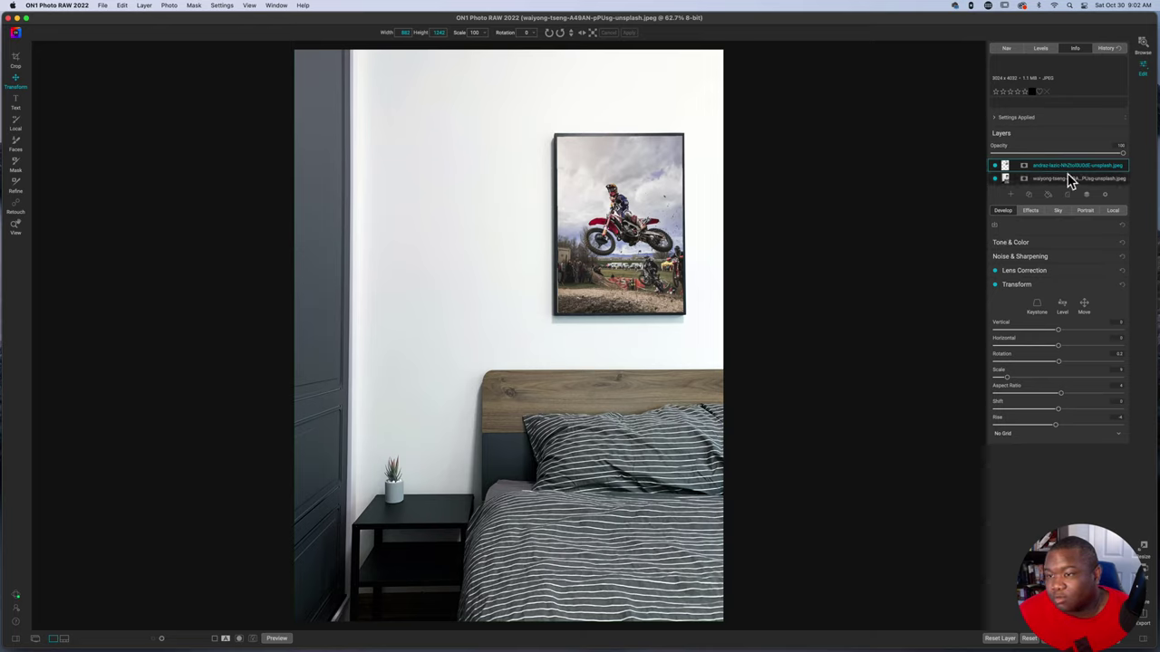
left_click(1104, 195)
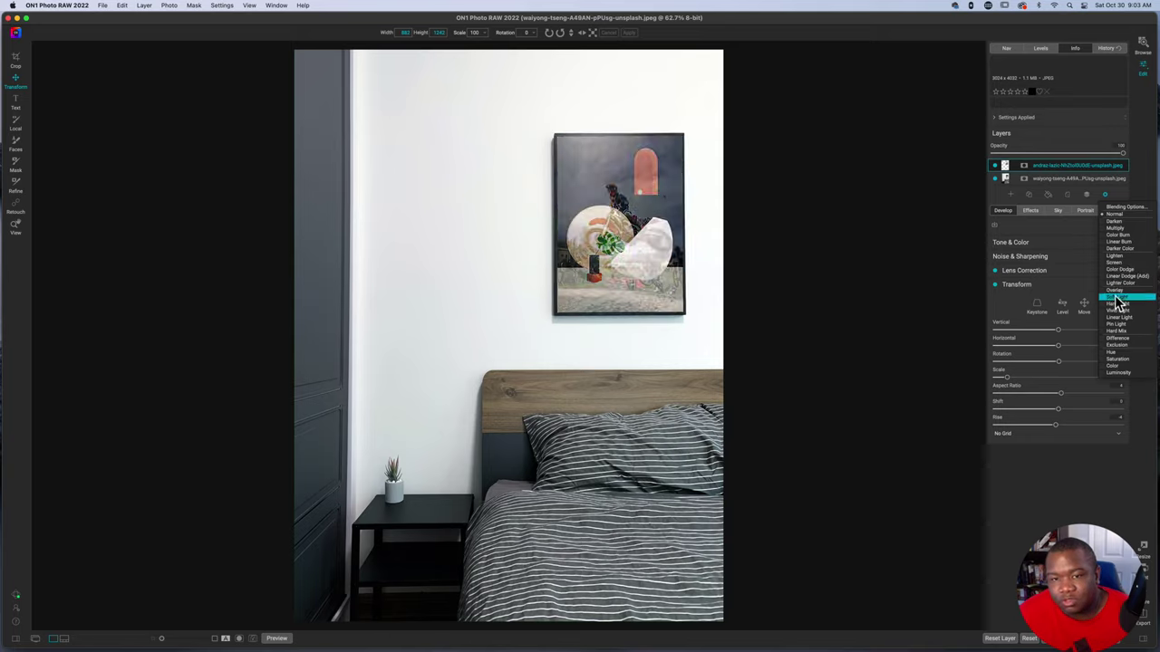
left_click(1111, 195)
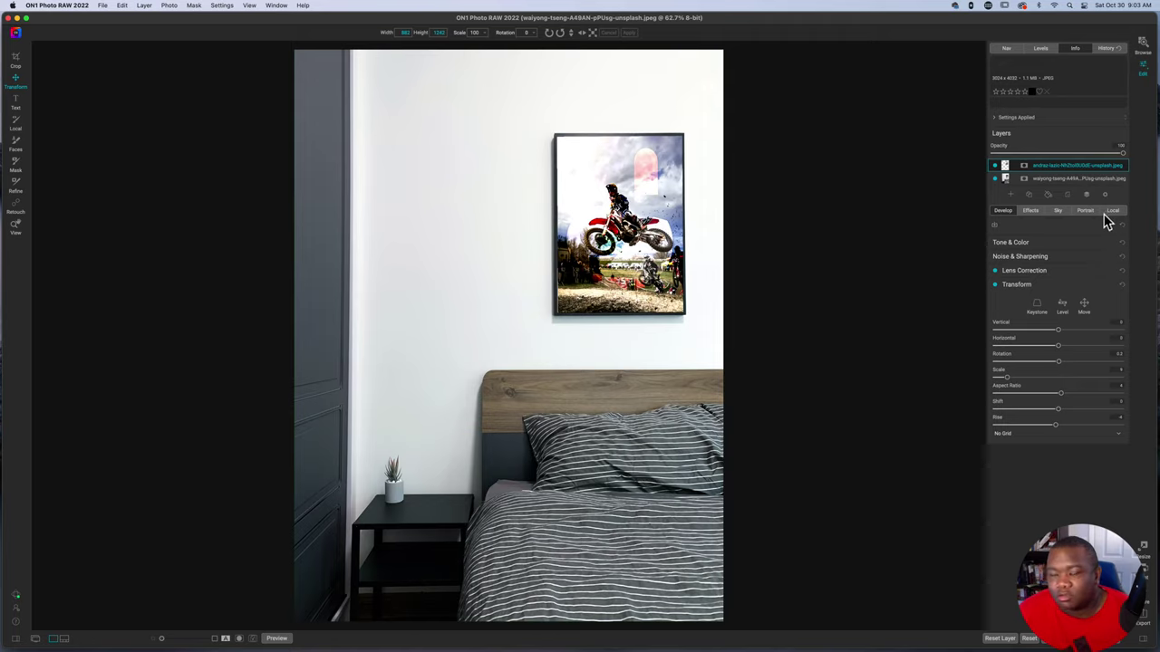
left_click(1104, 196)
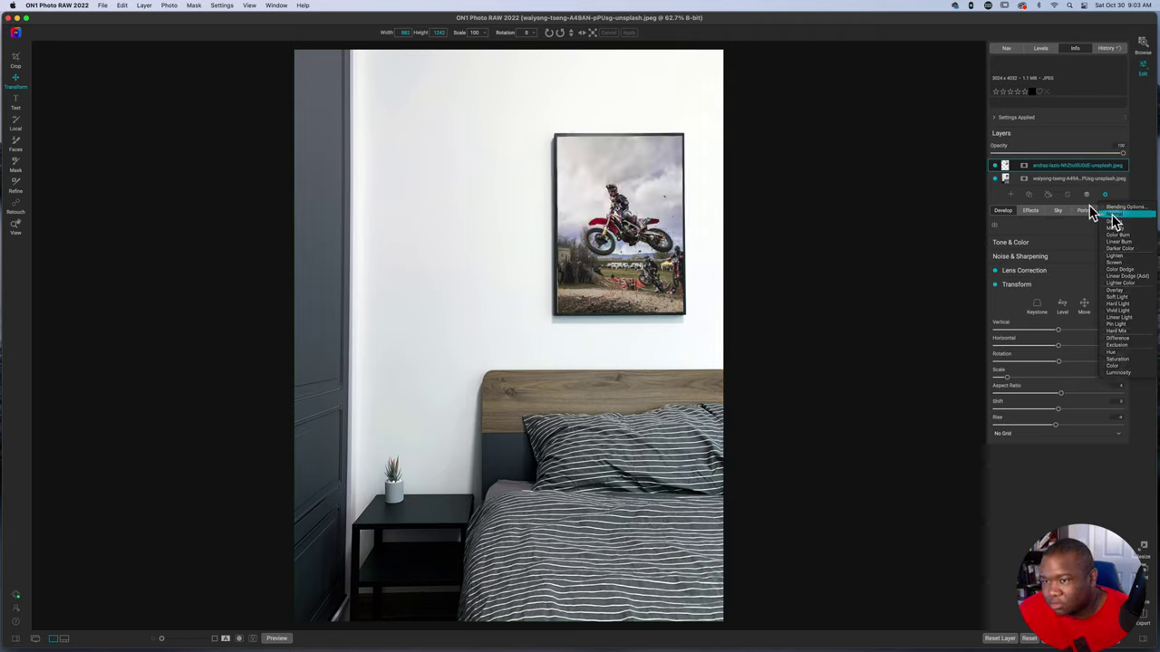
left_click(1114, 217)
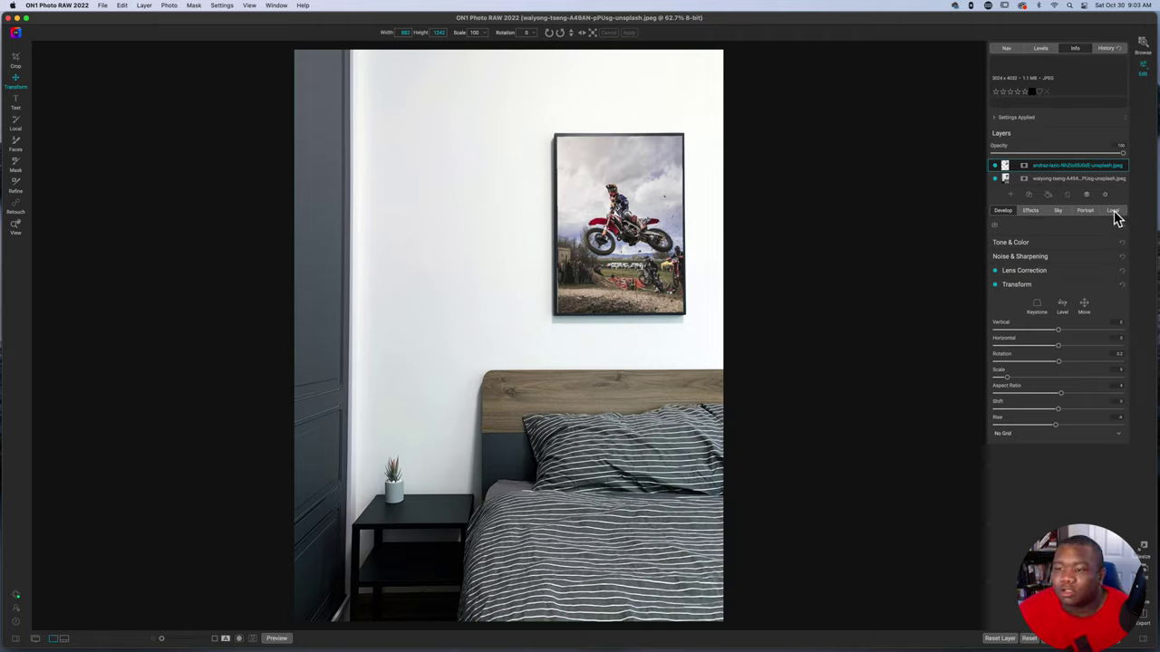
Step: Add a local adjustment to the motocross layer with Exposure 0.45 and reduce the brush size to 400
left_click(1114, 212)
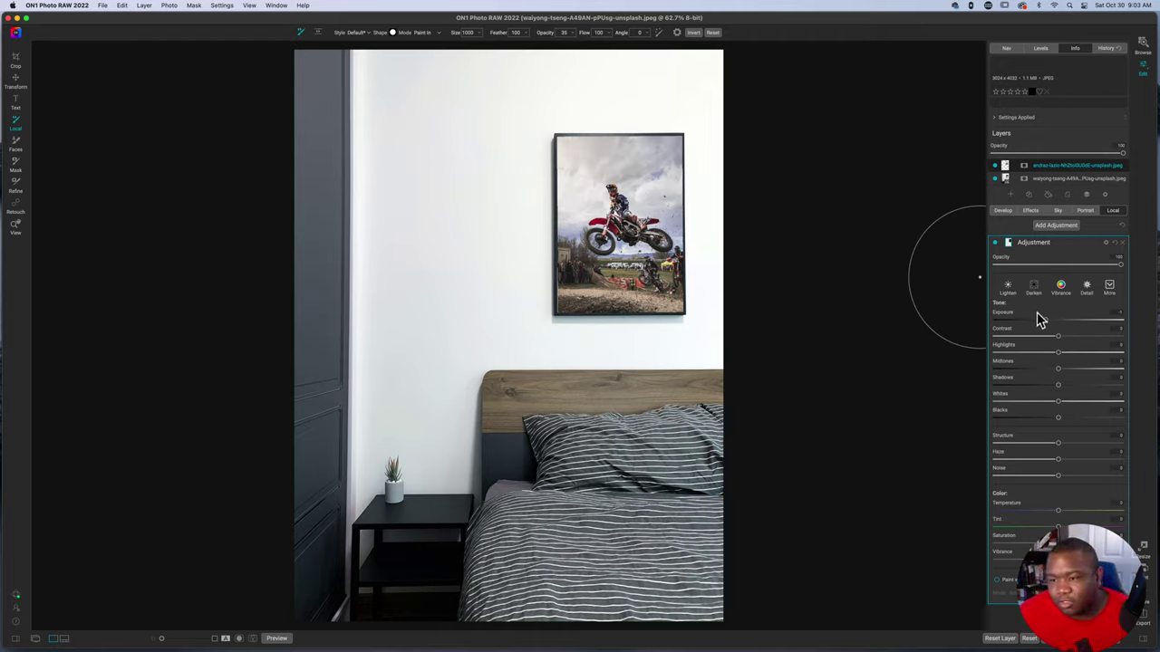
double_click(997, 317)
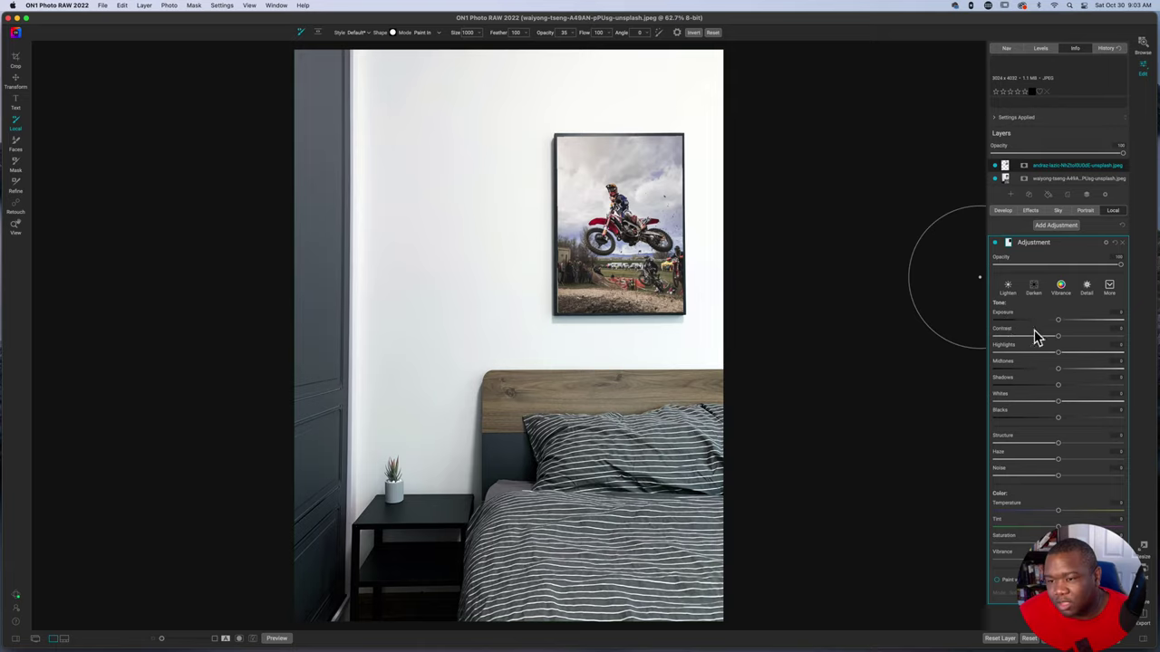
left_click_drag(1060, 326, 1065, 328)
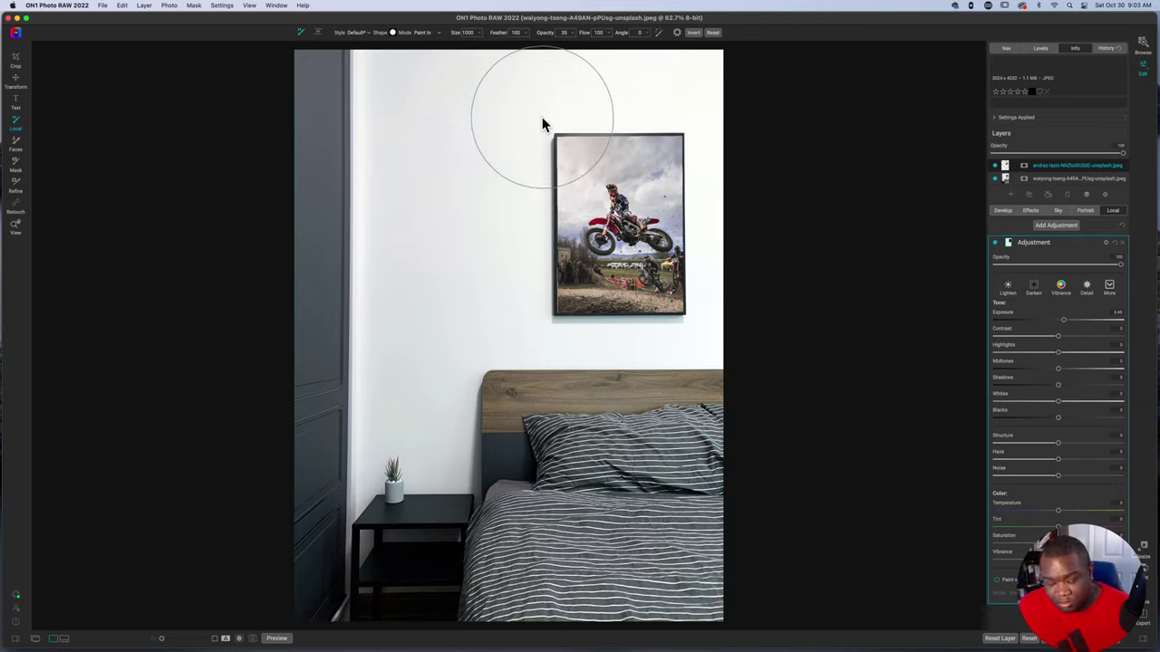
key("bracketleft")
key("bracketleft")
key("bracketleft")
key("bracketleft")
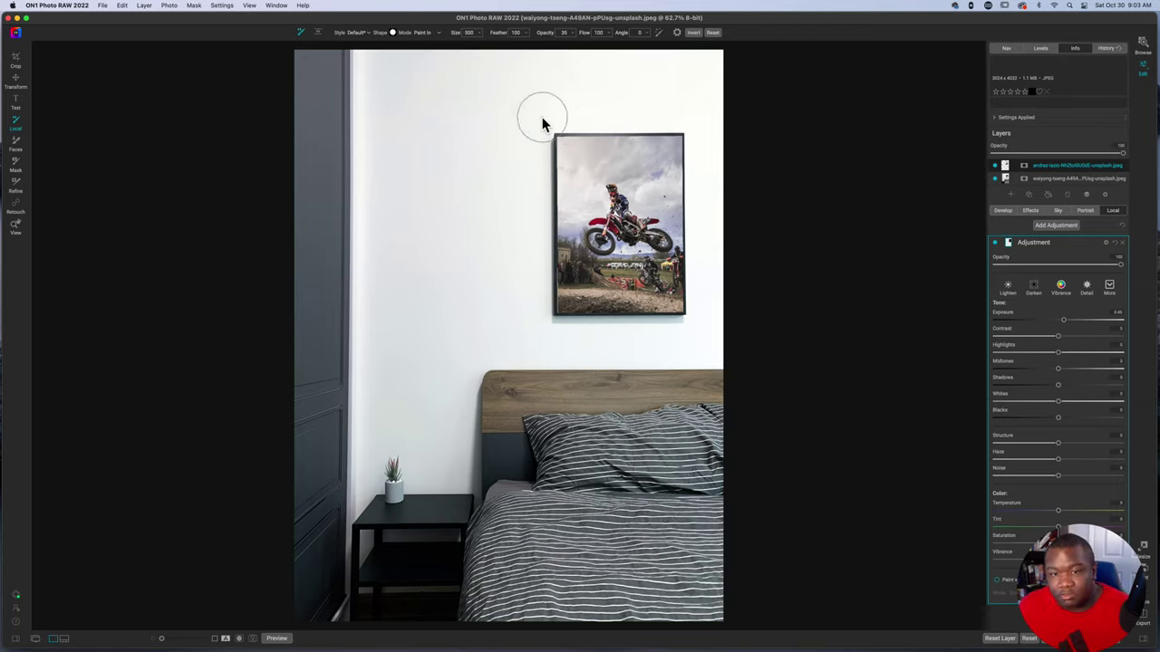
key("bracketleft")
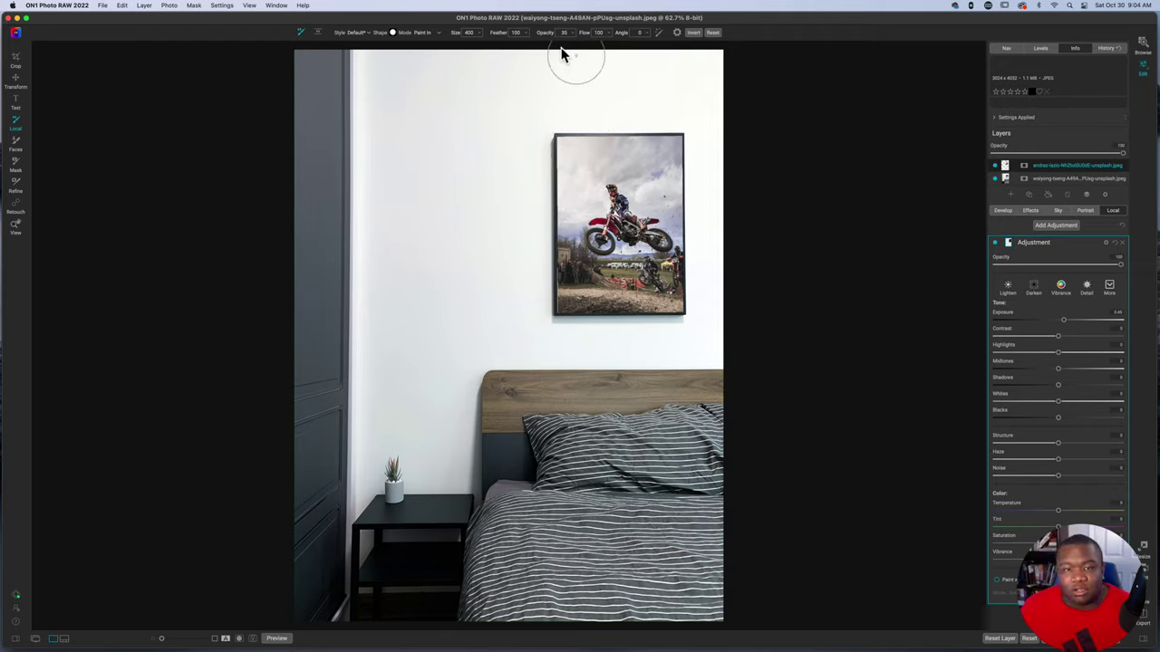
Step: Compare the motocross photo with and without the exposure adjustment and leave that adjustment switched off
left_click(995, 245)
left_click(995, 244)
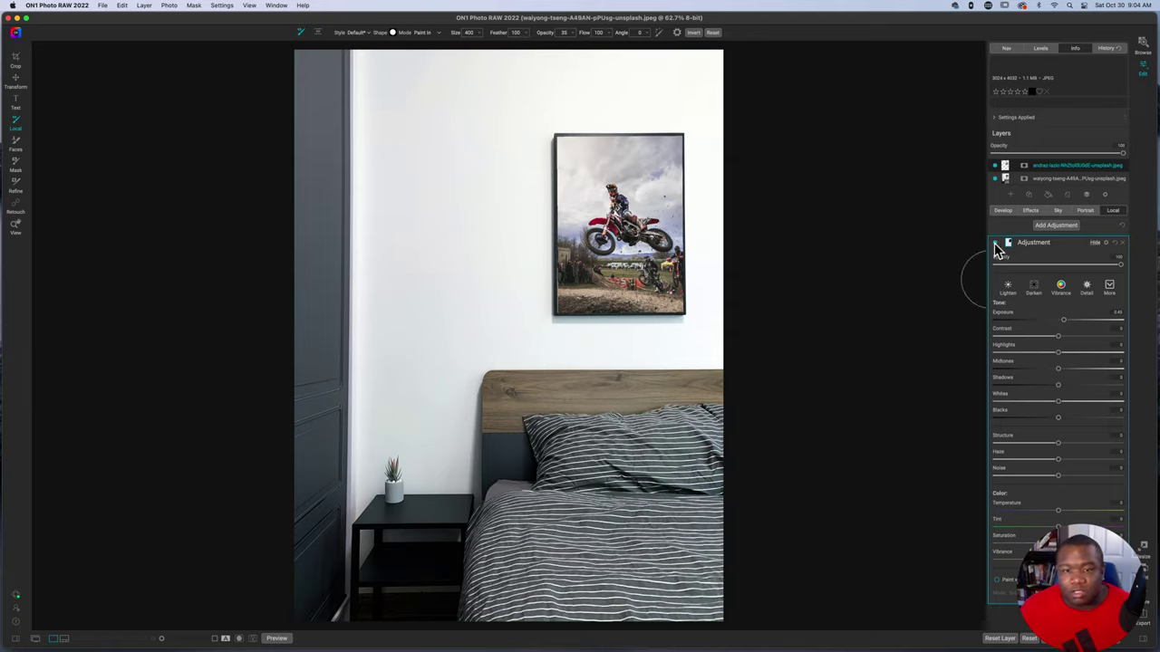
left_click(995, 244)
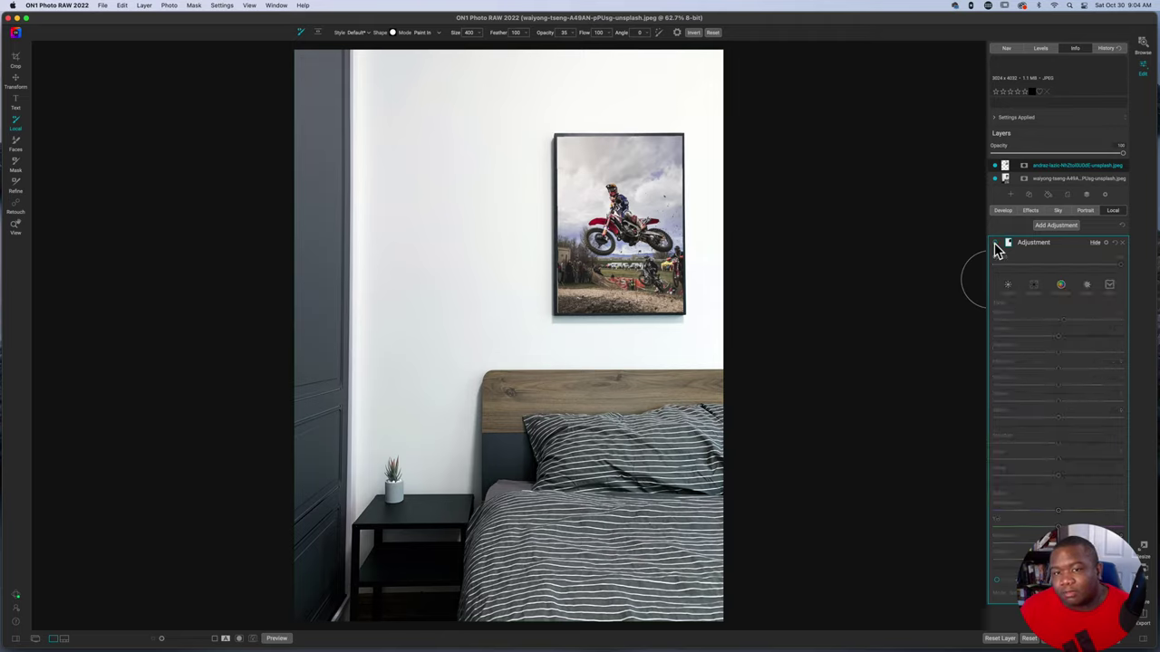
left_click(995, 244)
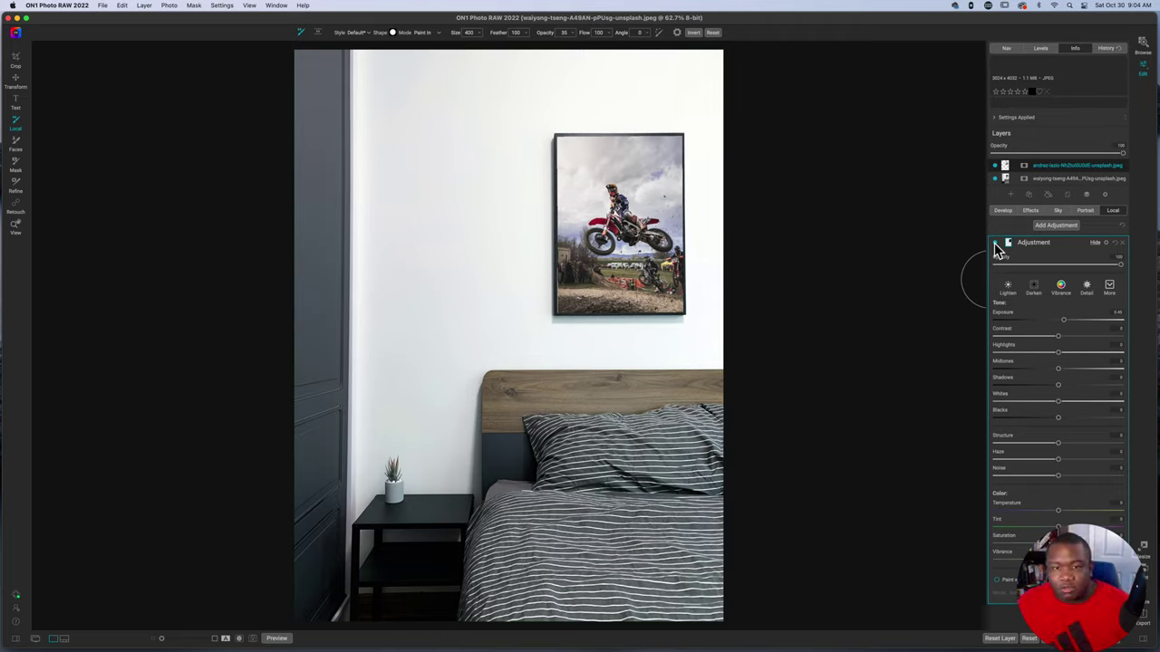
left_click(995, 245)
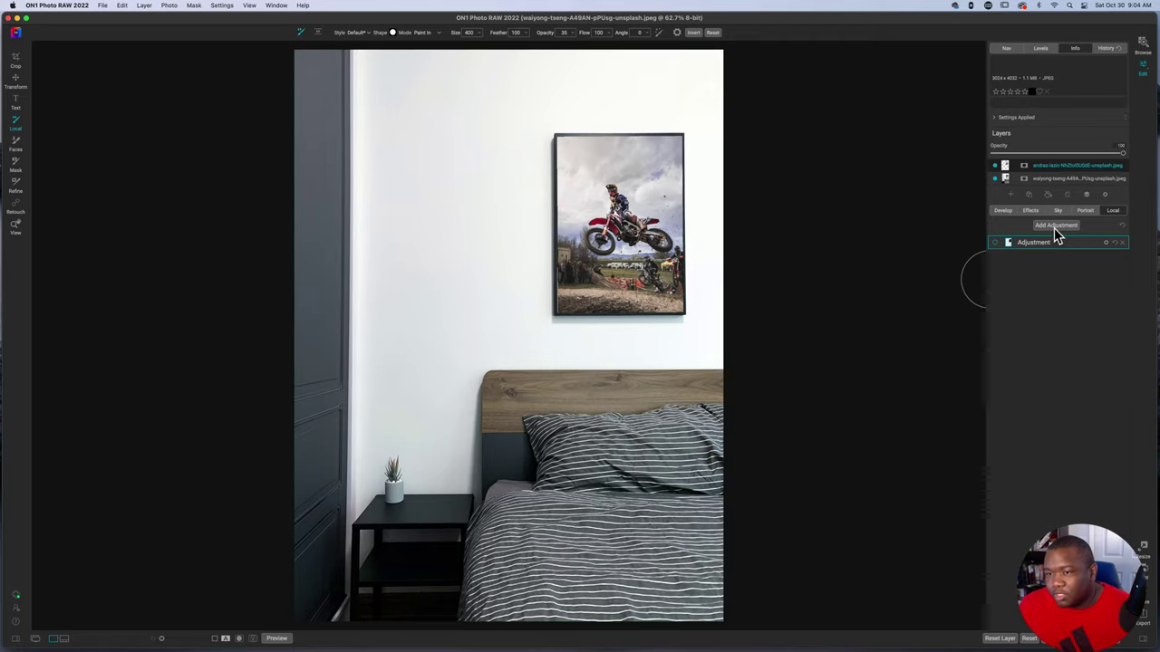
Step: Add a second local adjustment that paints with colour, sampling the off-white wall beside the picture frame
left_click(1044, 426)
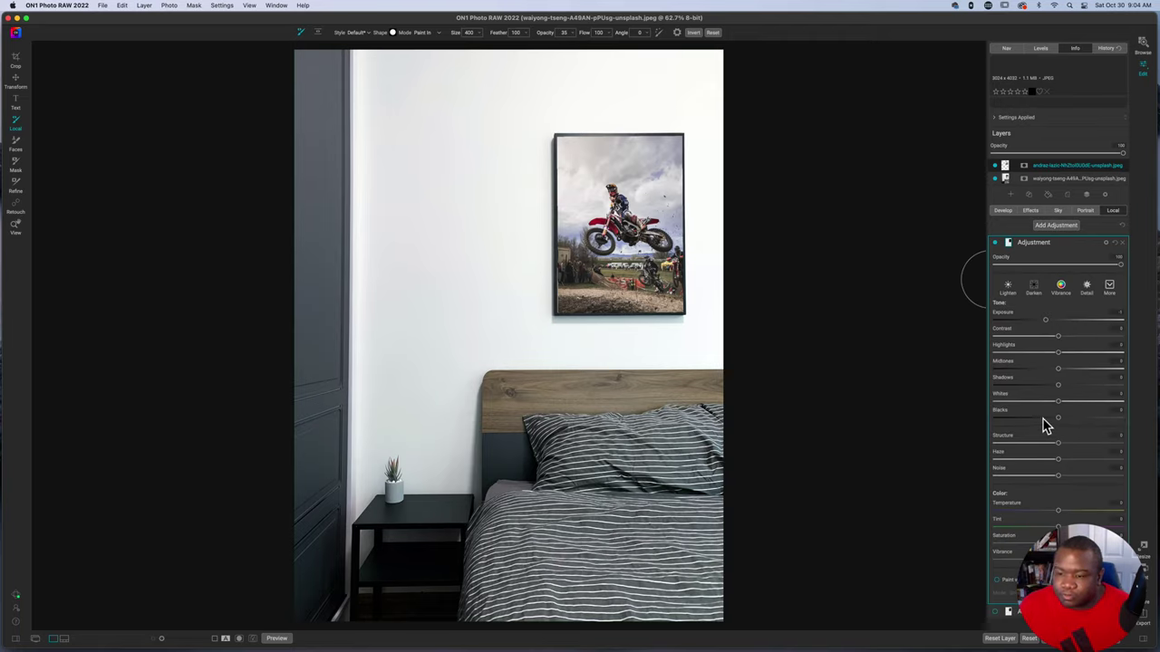
left_click(997, 581)
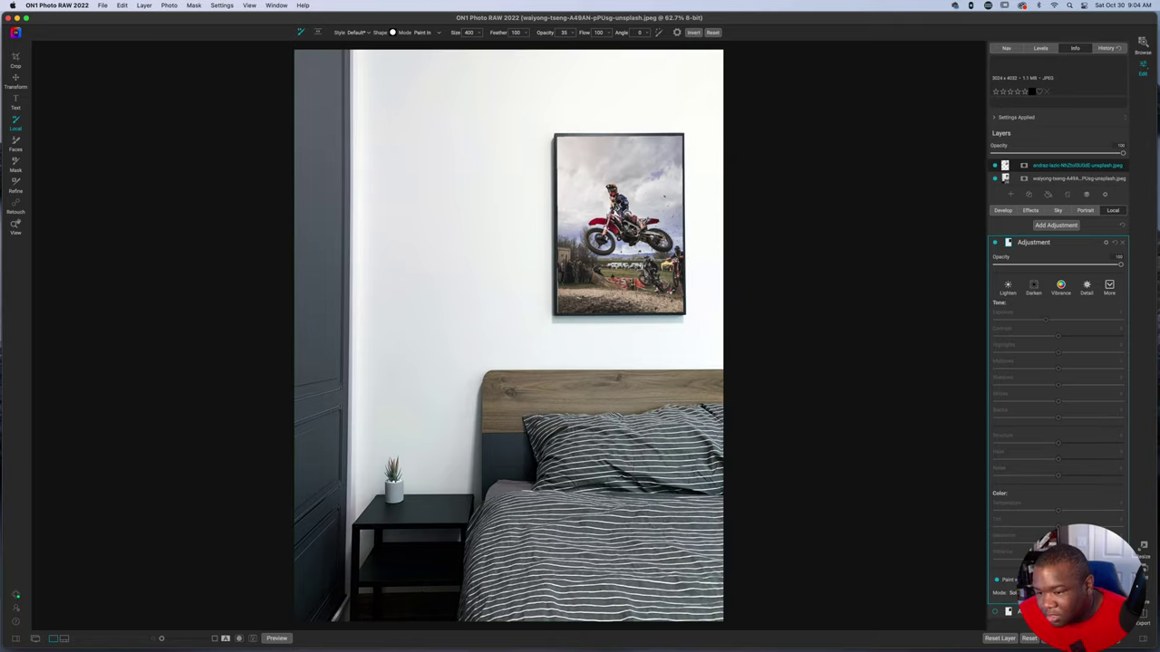
left_click(1042, 585)
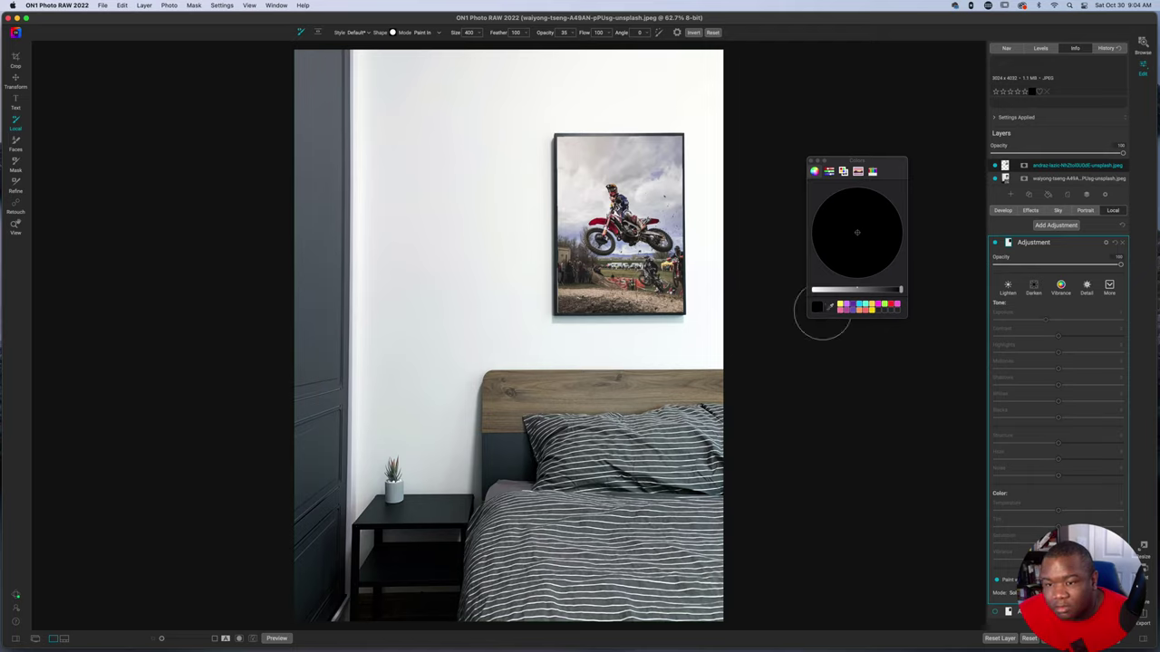
left_click(829, 306)
left_click(688, 170)
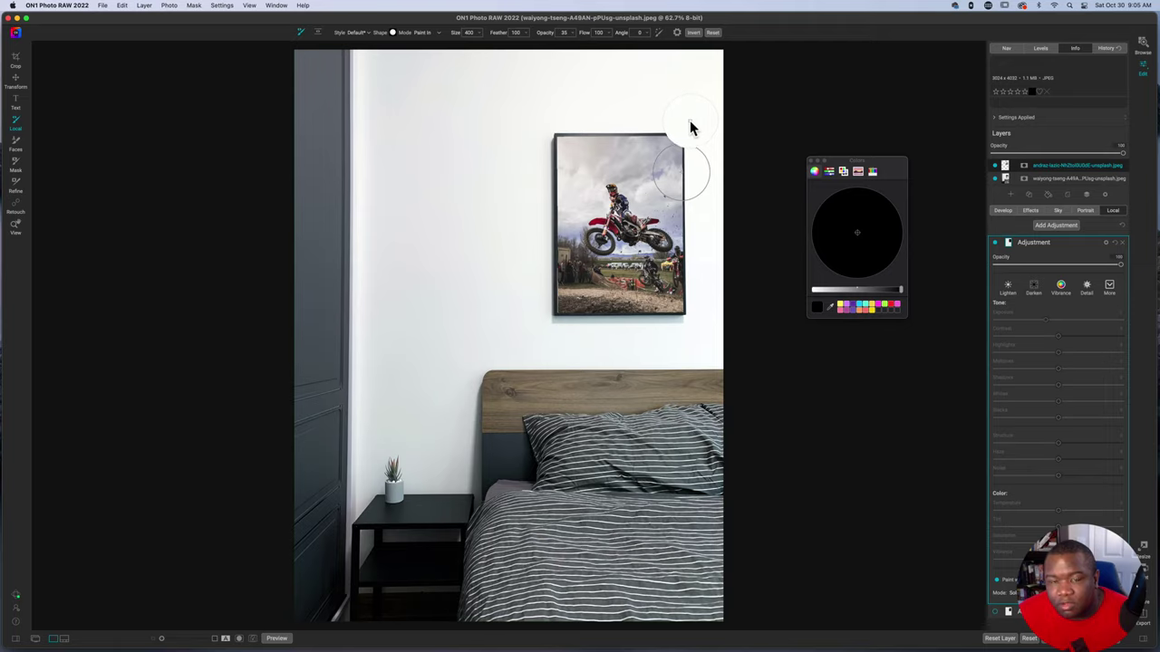
left_click(541, 132)
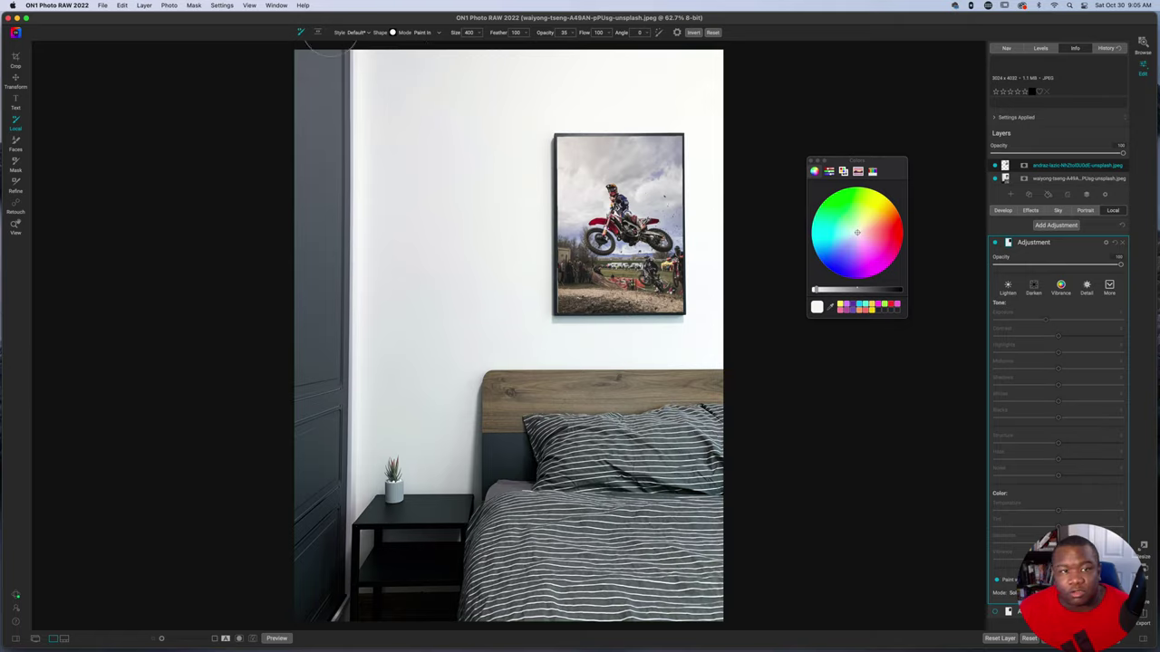
Step: Place a masking bug with the Strong Vignette preset and Center shape on the picture frame's upper-left corner
key("g")
left_click(409, 35)
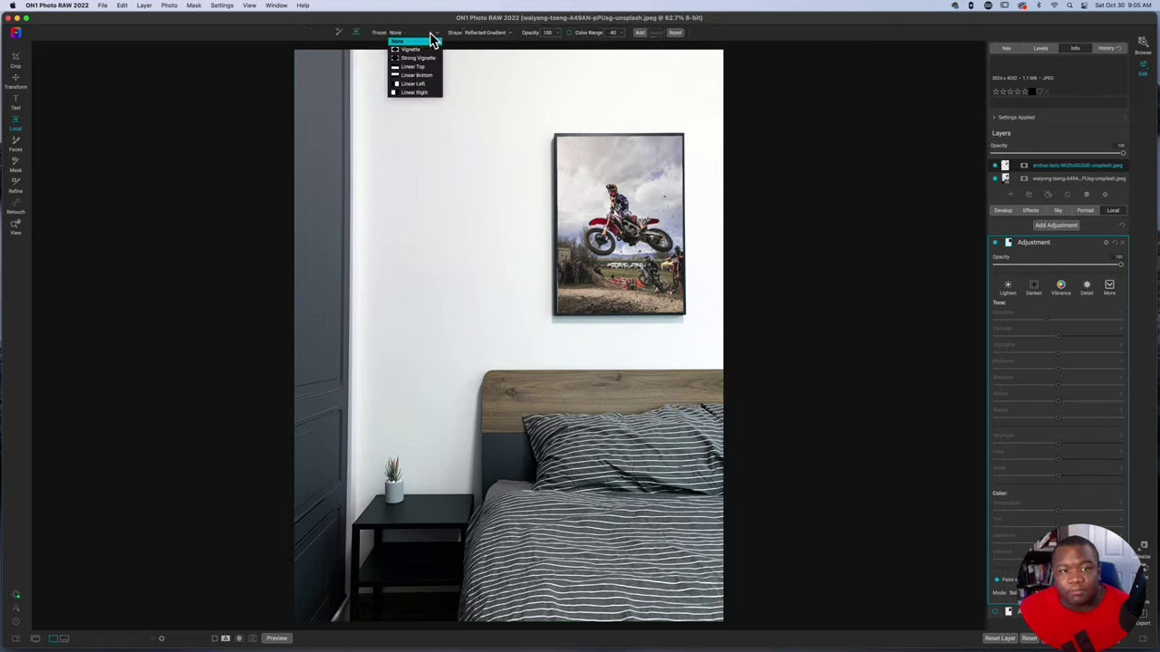
left_click(427, 58)
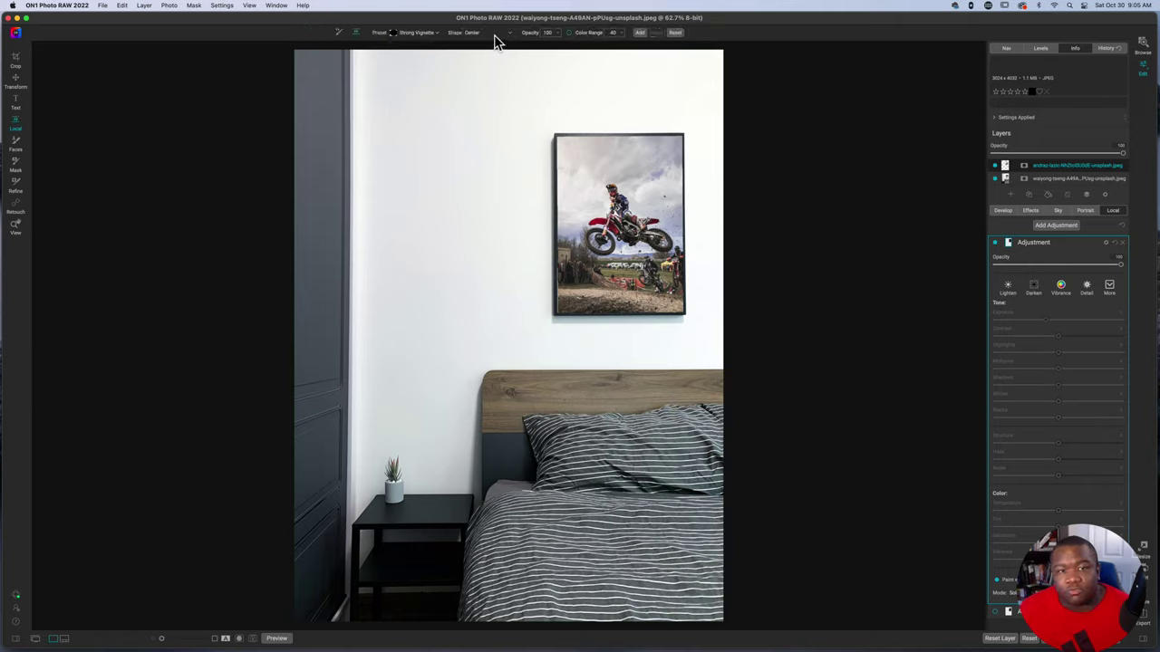
left_click(494, 35)
left_click(473, 40)
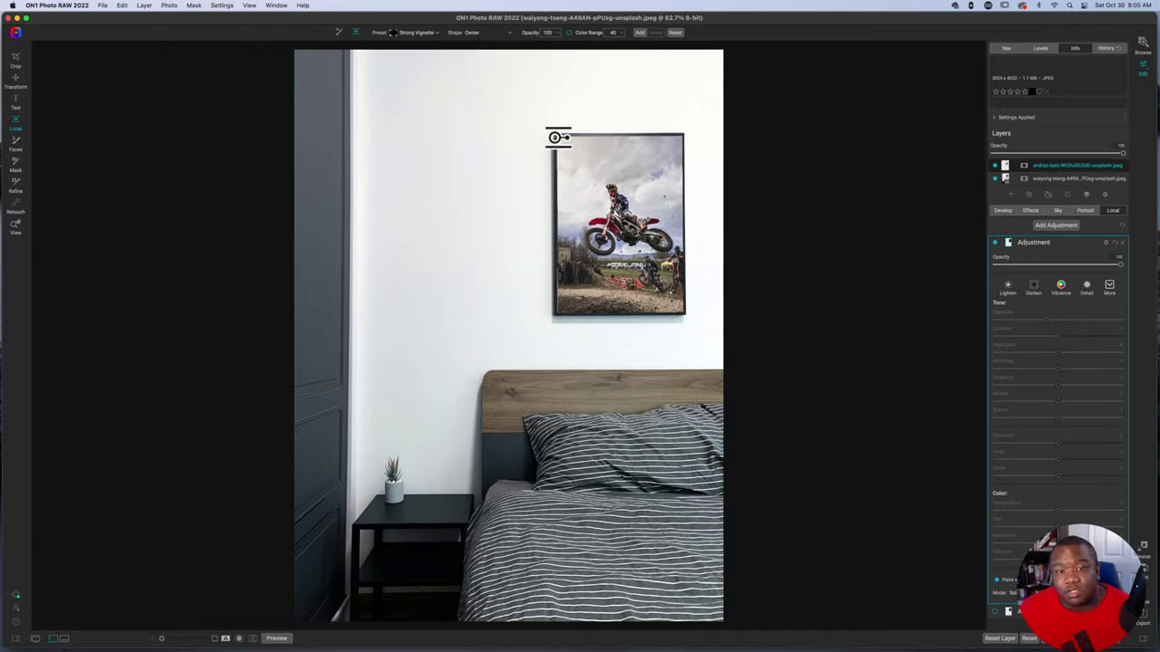
left_click(558, 136)
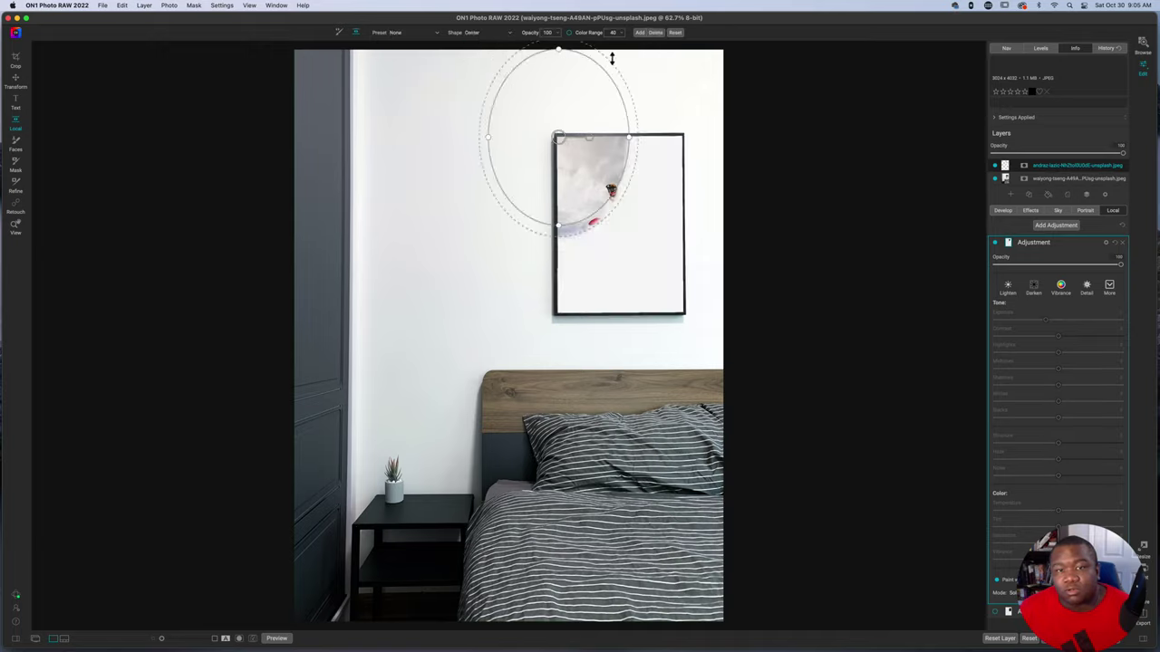
Step: Reshape the masking bug to Edges over the photo's upper-left corner and lower the colour adjustment's opacity to just under half
left_click(504, 33)
left_click(484, 51)
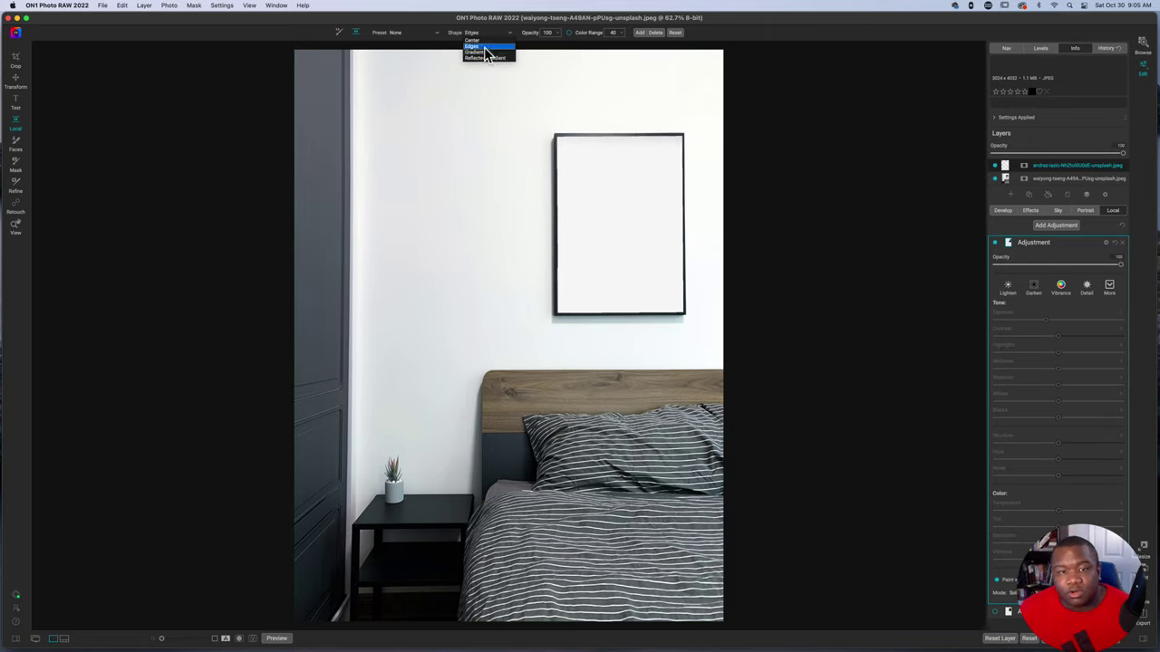
left_click(484, 47)
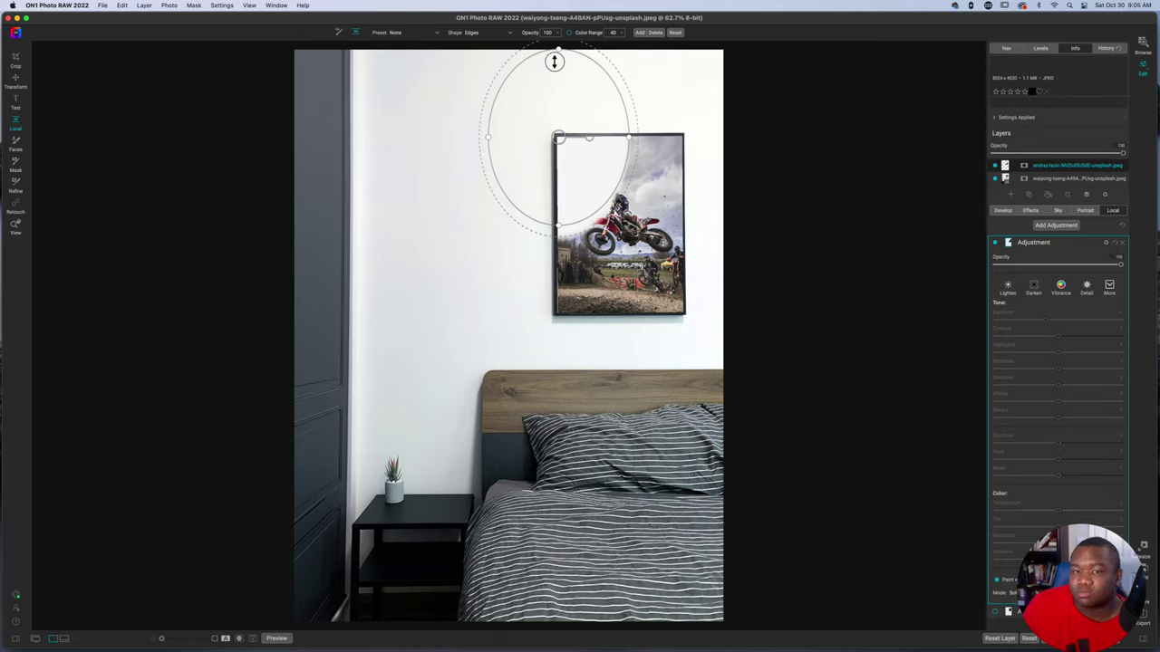
mouse_move(555, 61)
left_mouse_down()
mouse_move(563, 143)
mouse_move(614, 171)
left_mouse_up()
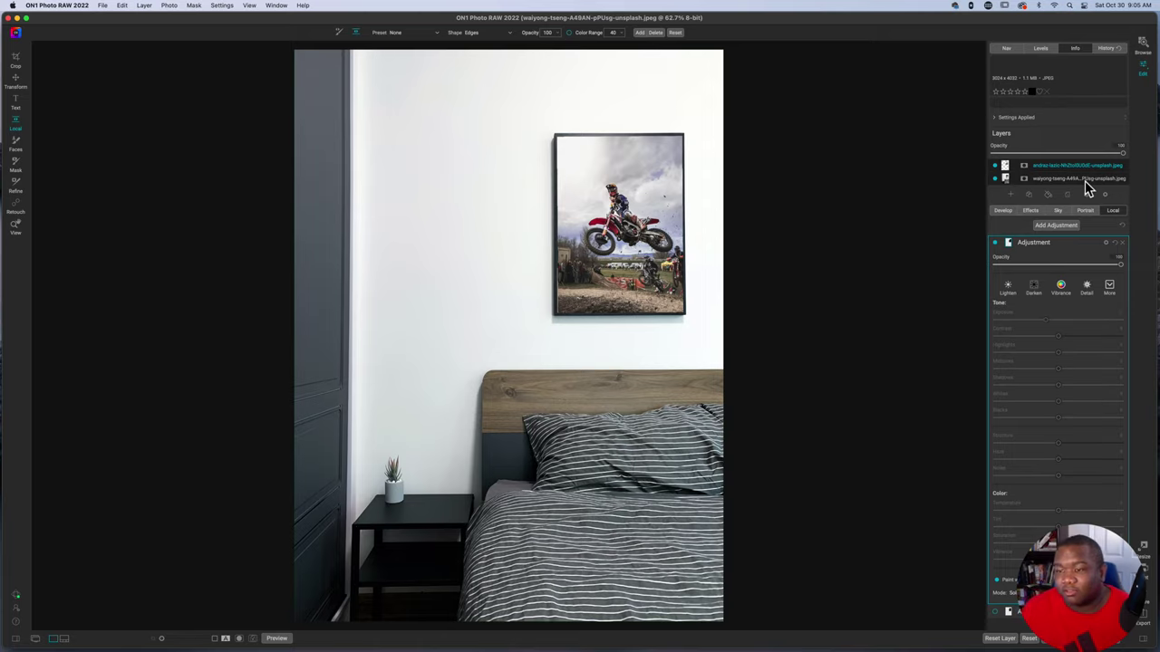
left_click_drag(1121, 267, 1053, 269)
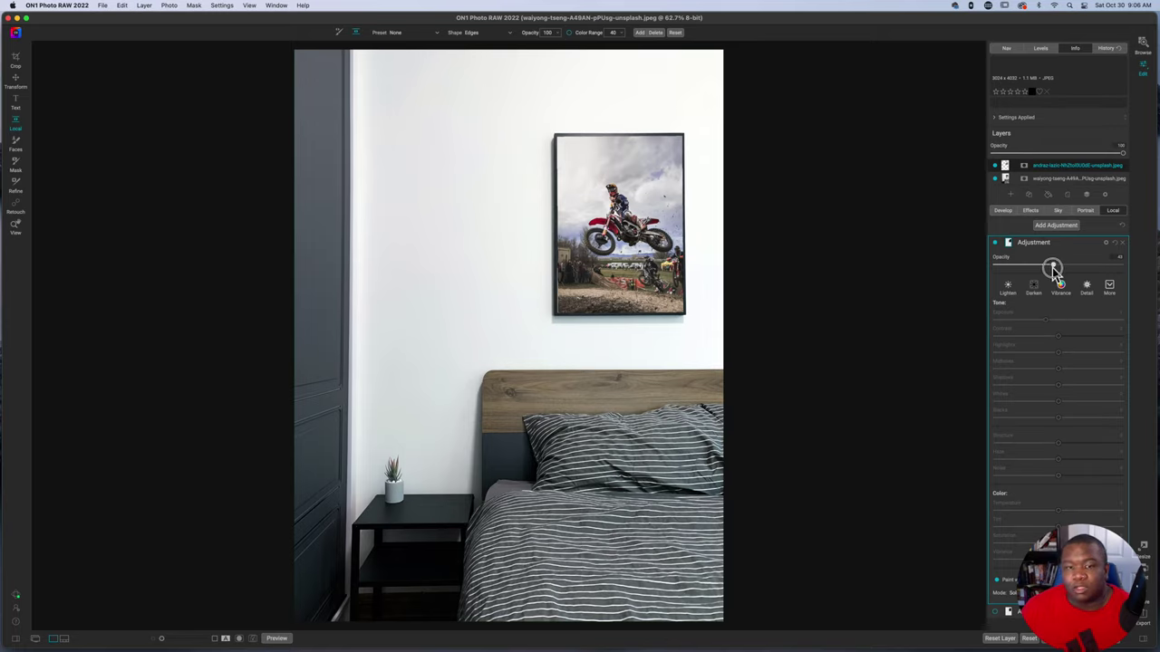
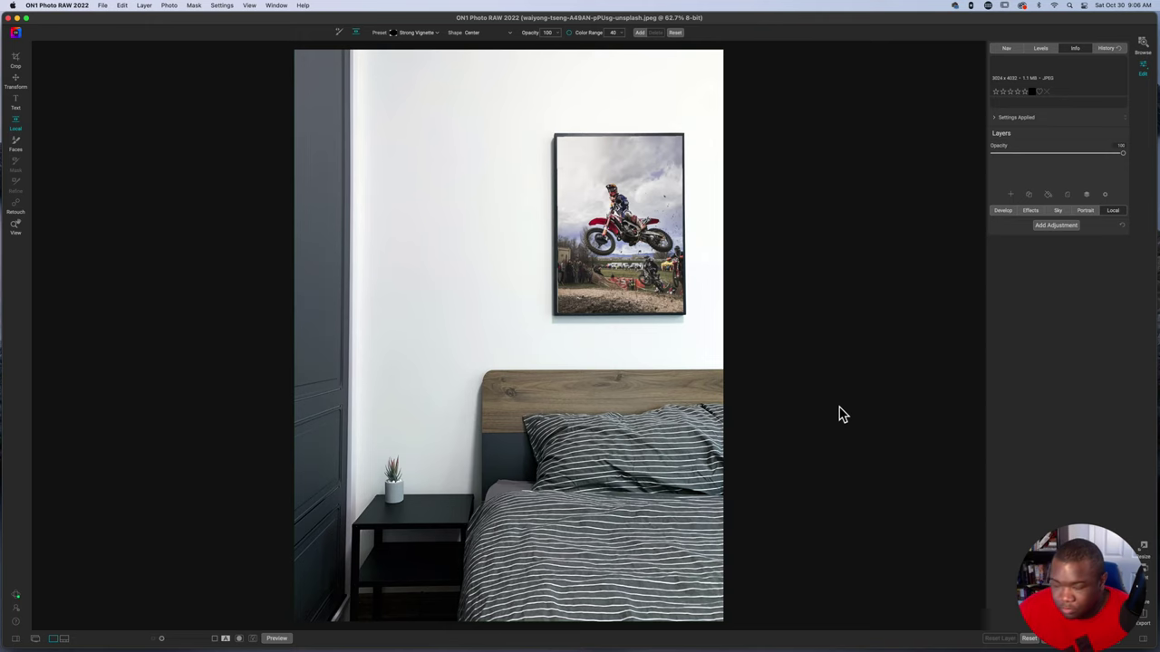
Step: Return to the album's thumbnails and open the sidekix-media white bedroom photo for editing
key("g")
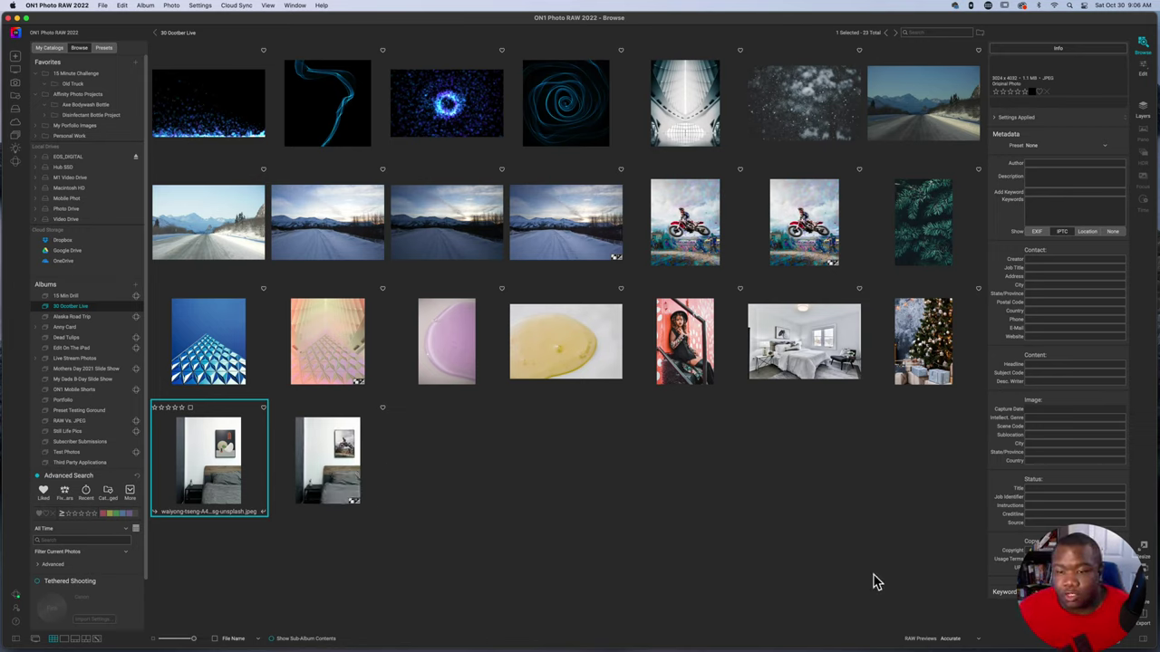
left_click(818, 363)
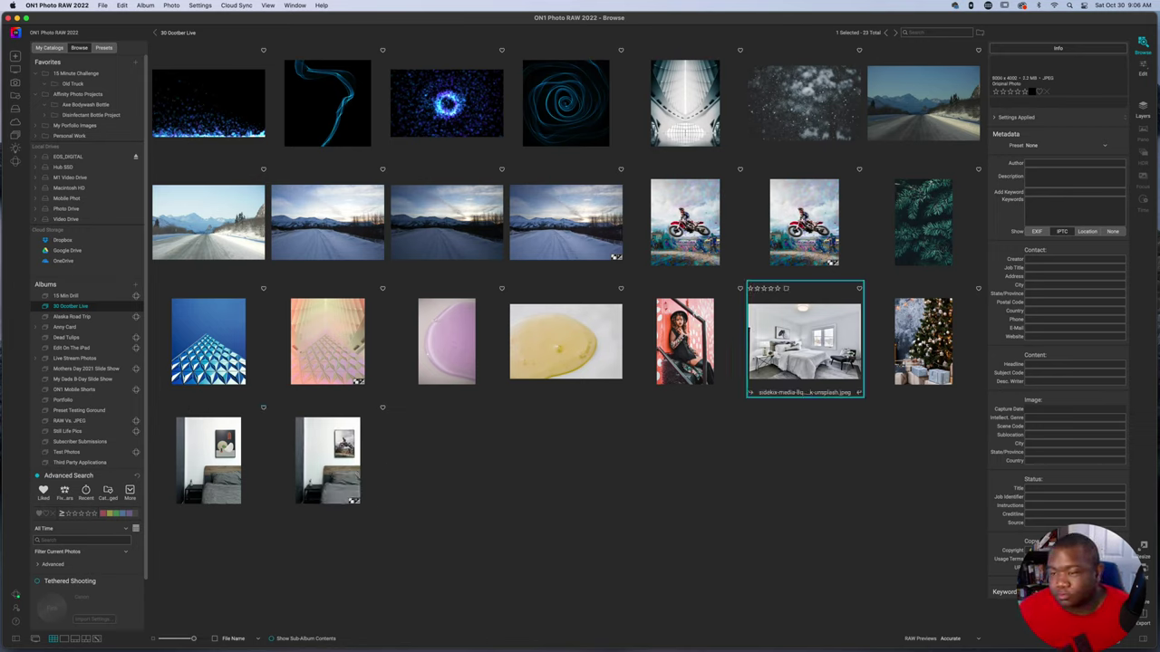
left_click(1144, 71)
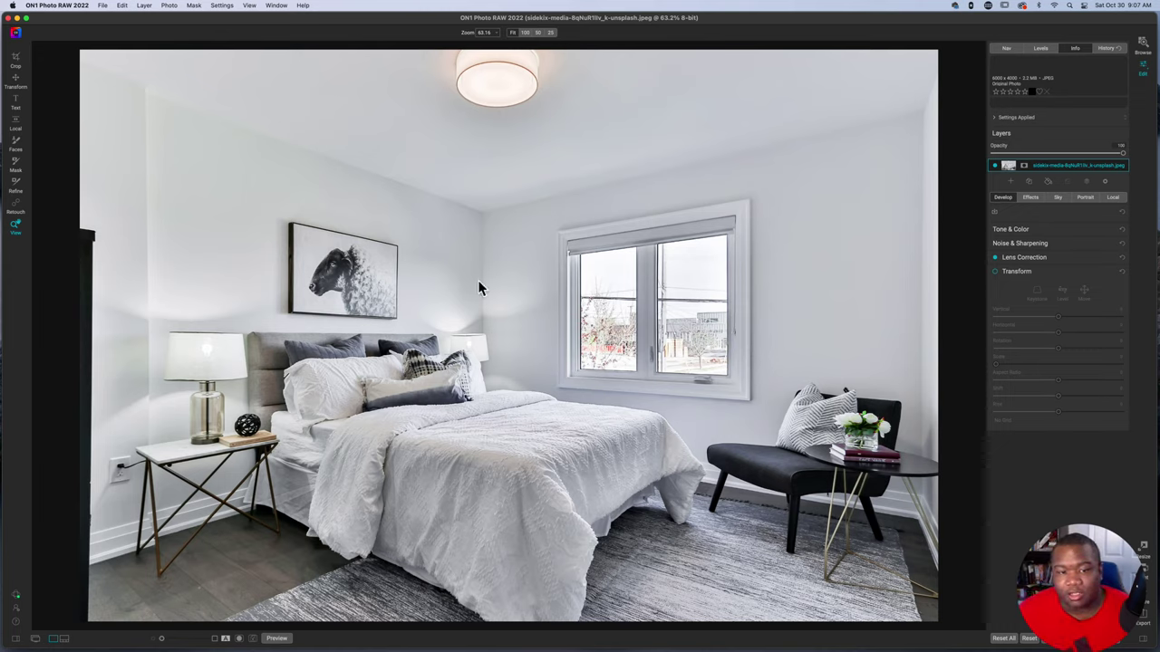
Step: Look through the Retouch tools by selecting Perfect Eraser and the Clone Stamp on the bedroom photo
left_click(15, 207)
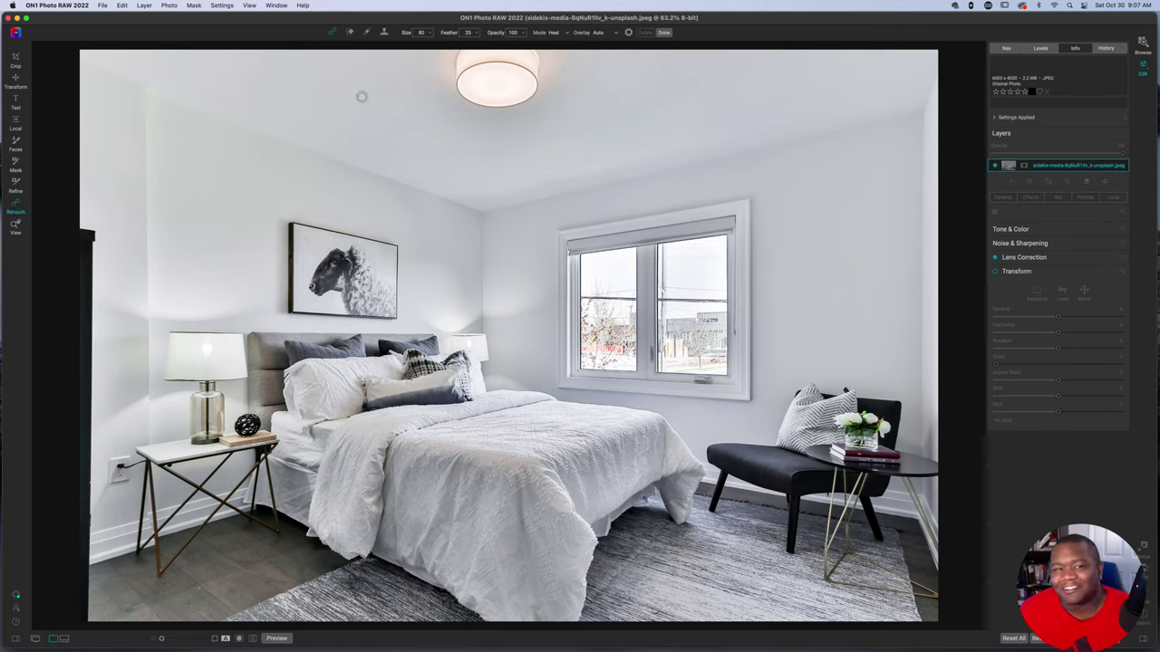
left_click(349, 33)
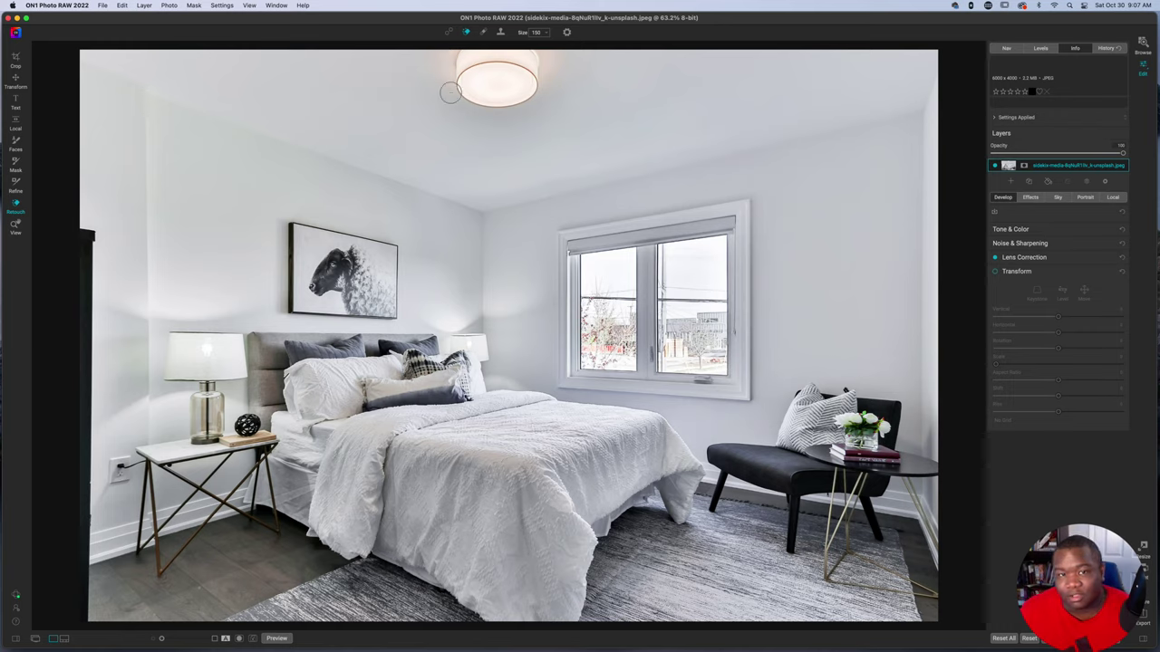
left_click(501, 33)
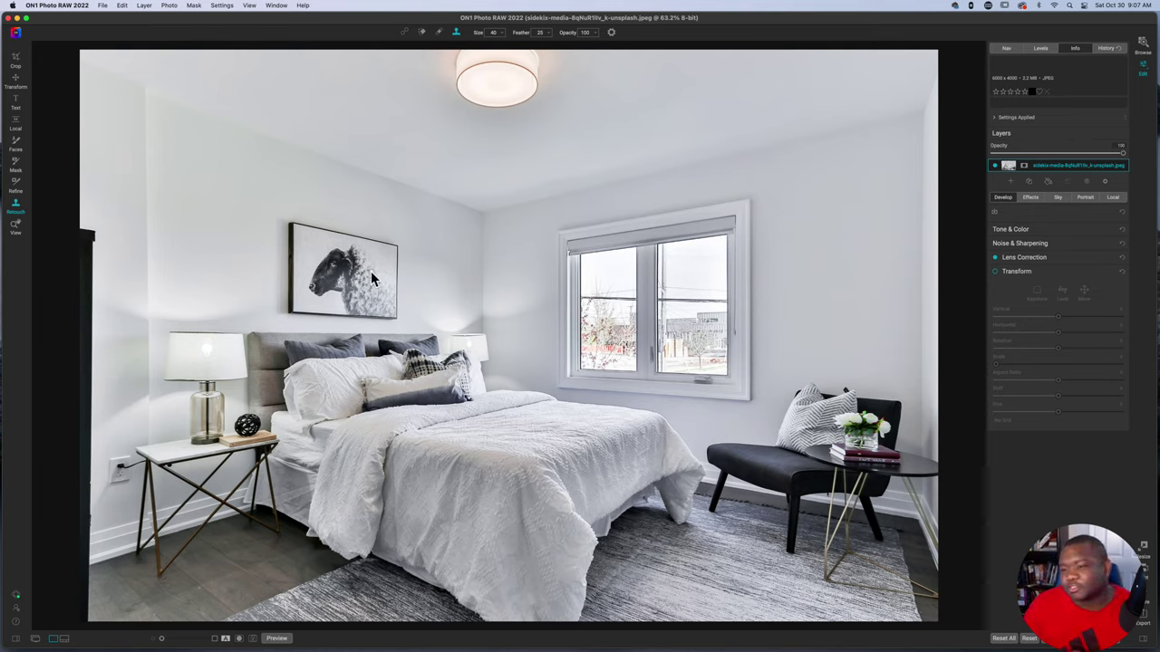
Step: Add the original motocross photo as a new layer over the bedroom and lower its opacity to about 38
left_click(1011, 182)
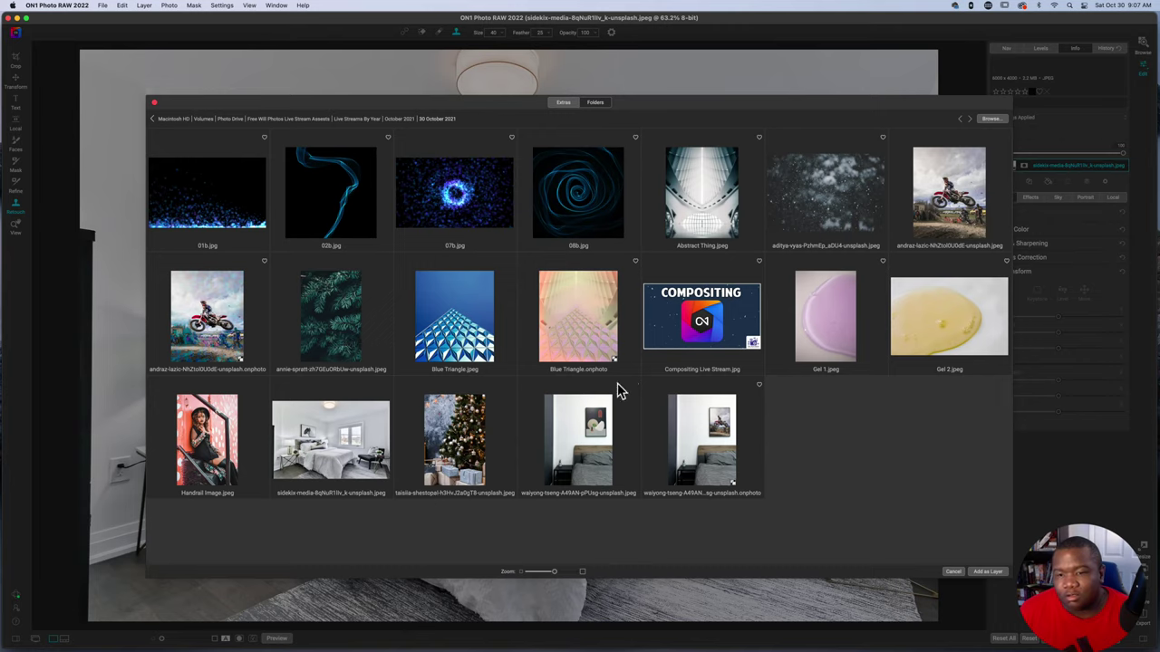
left_click(964, 212)
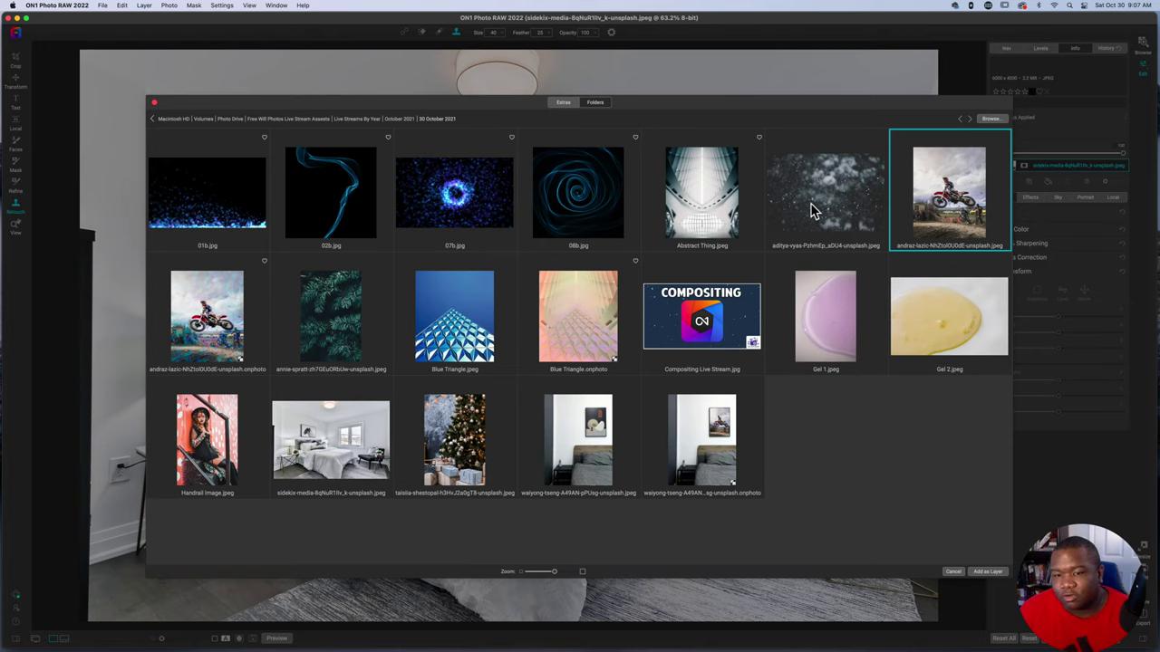
left_click(992, 574)
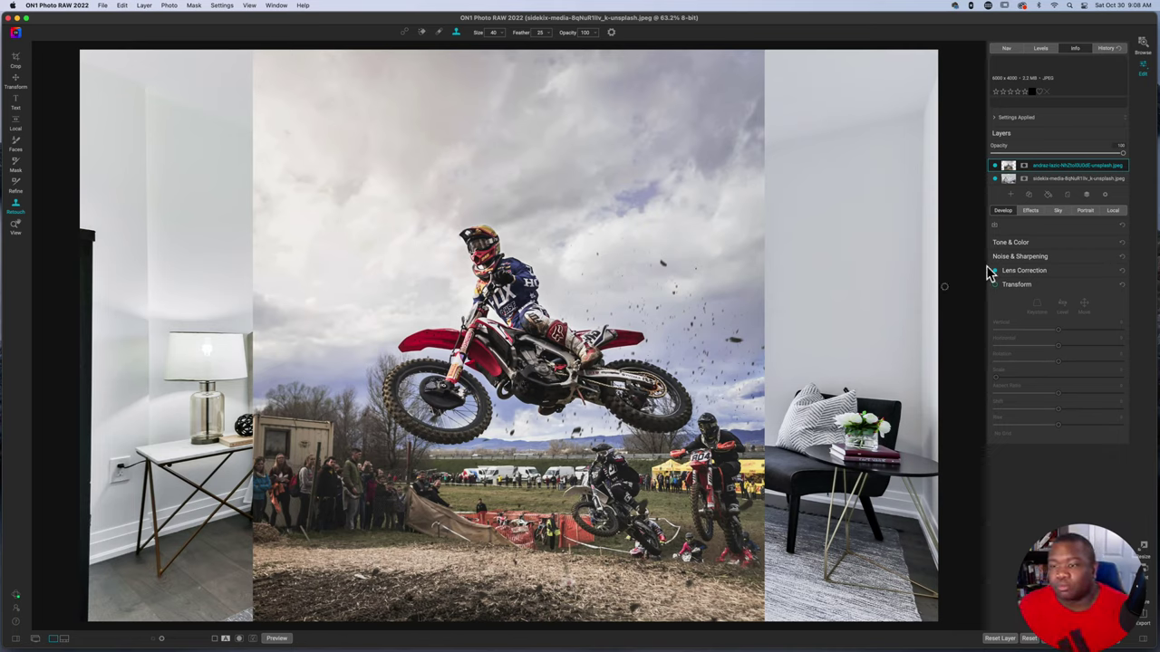
left_click_drag(1122, 159, 1042, 156)
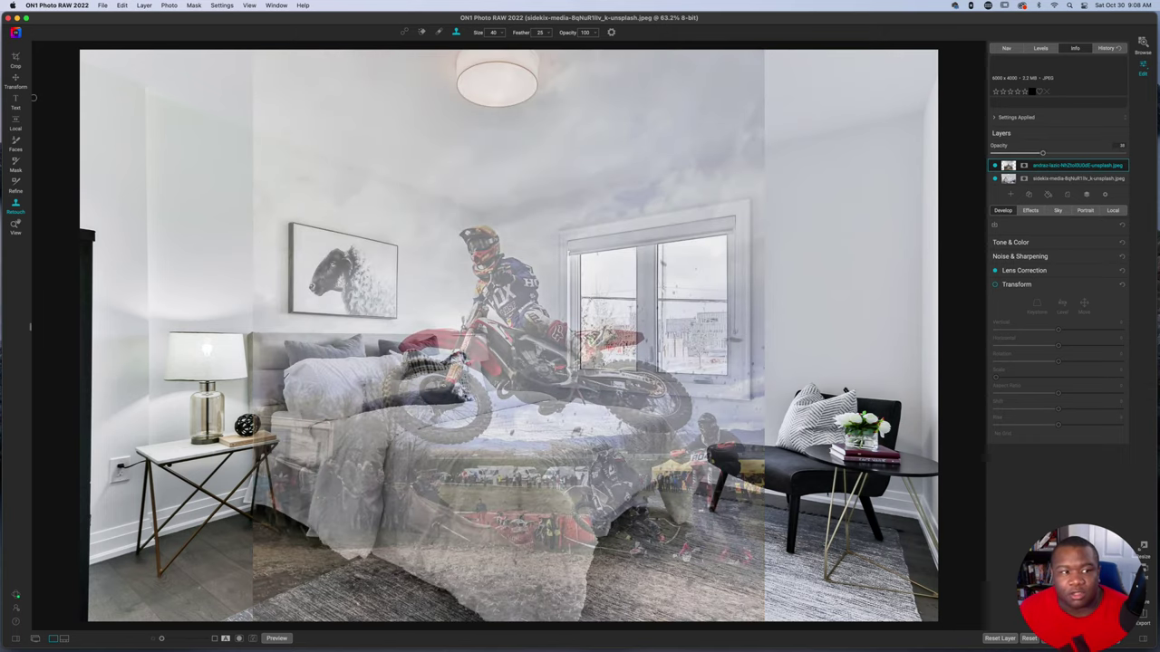
Step: Scale the motocross layer to 25 percent and move it over the framed sheep picture above the bed
left_click(15, 84)
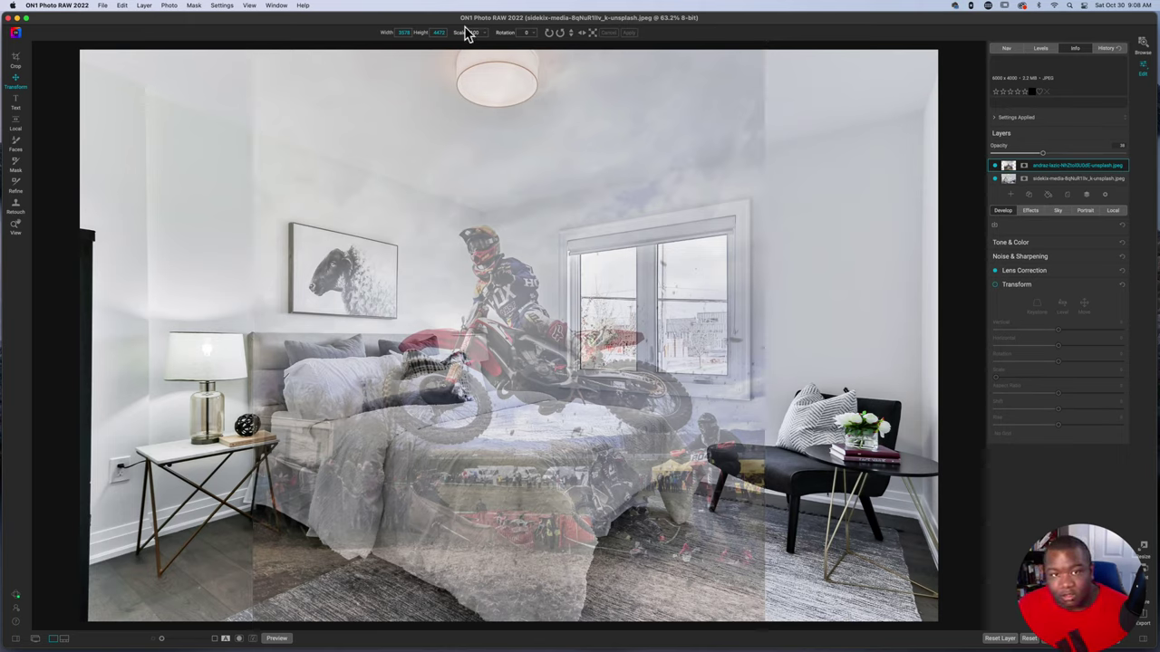
left_click_drag(455, 33, 422, 39)
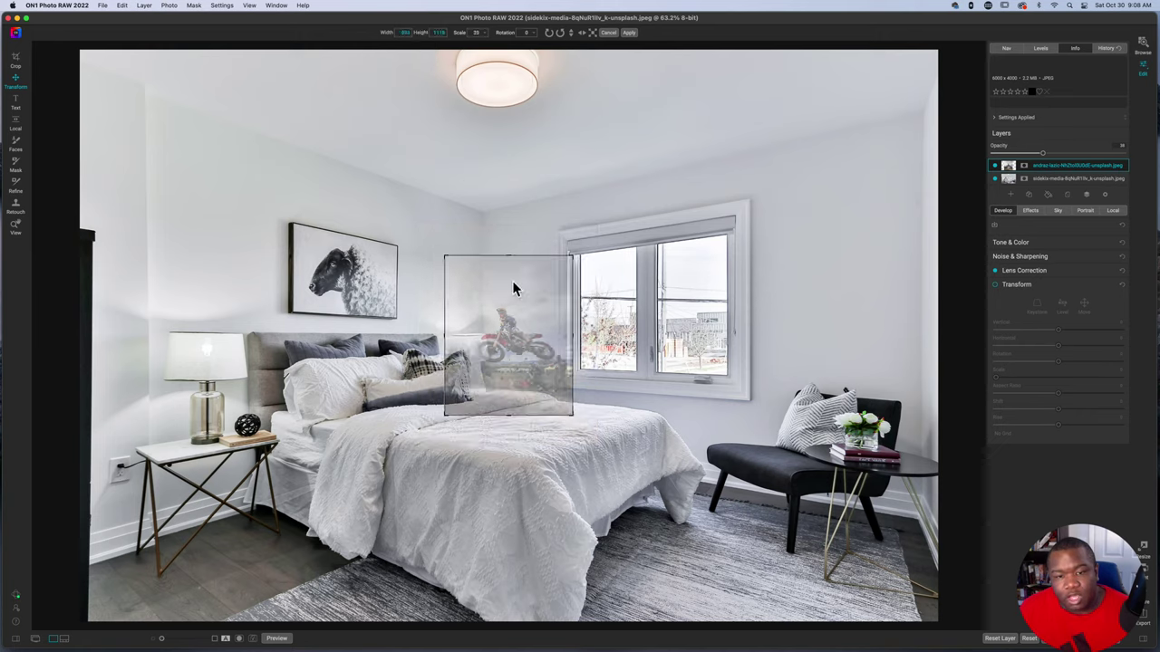
left_click_drag(512, 363, 357, 301)
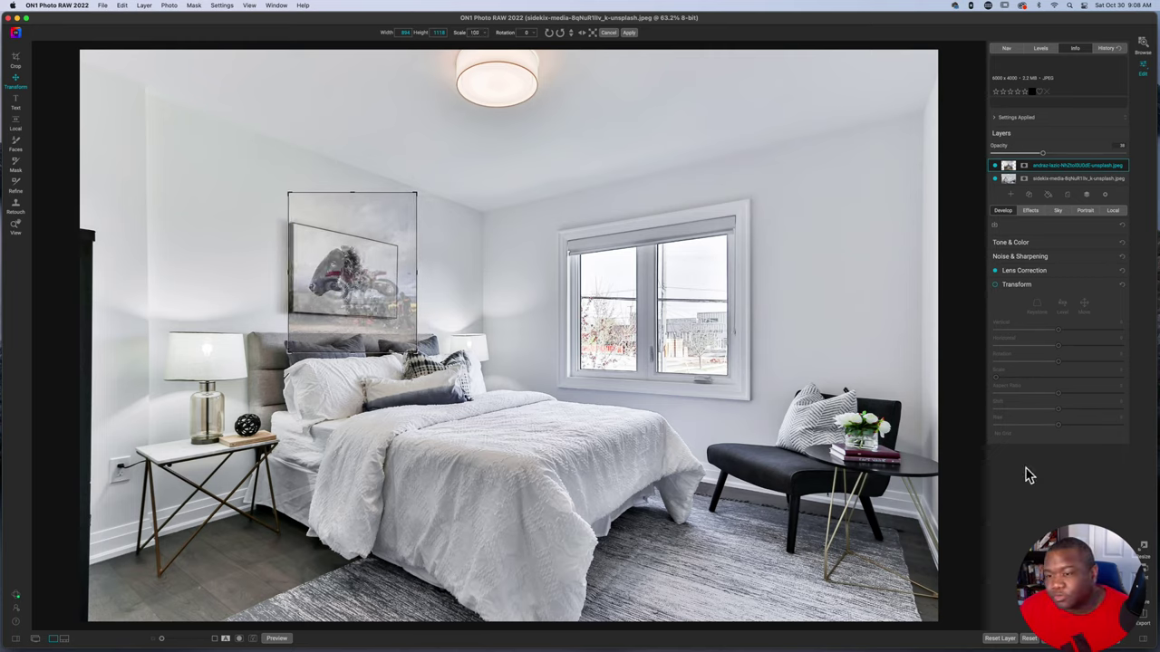
Step: Enable the Transform adjustment and apply a Keystone correction with its four corner points matched to the picture frame's corners
left_click(994, 284)
left_click(1039, 305)
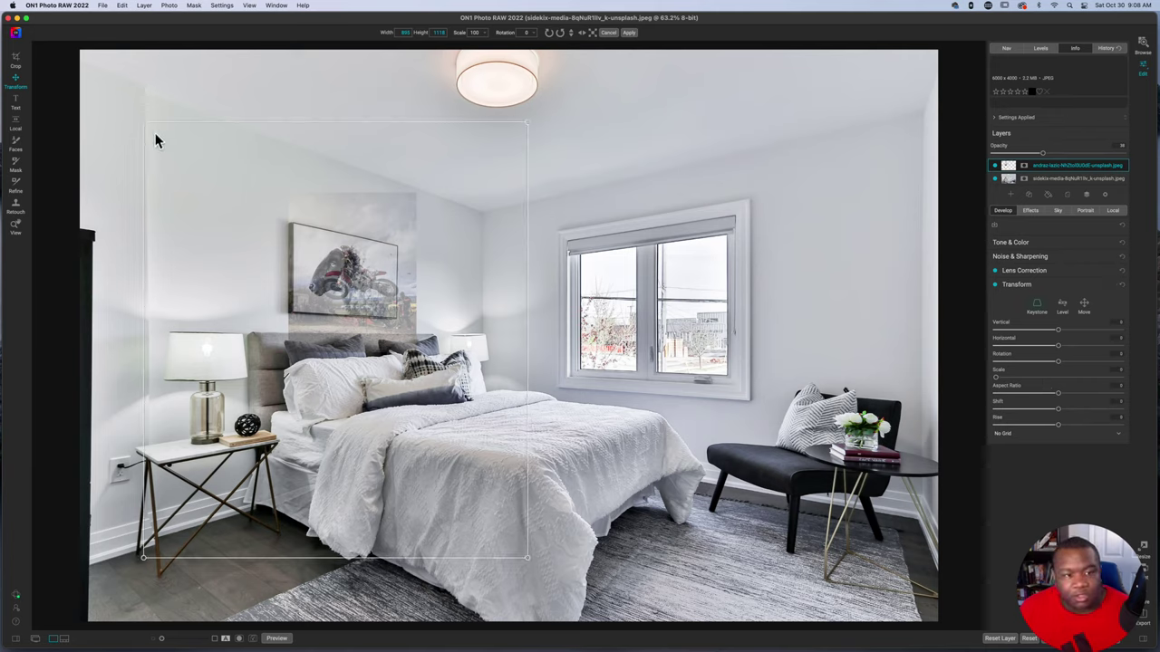
left_click_drag(143, 122, 295, 228)
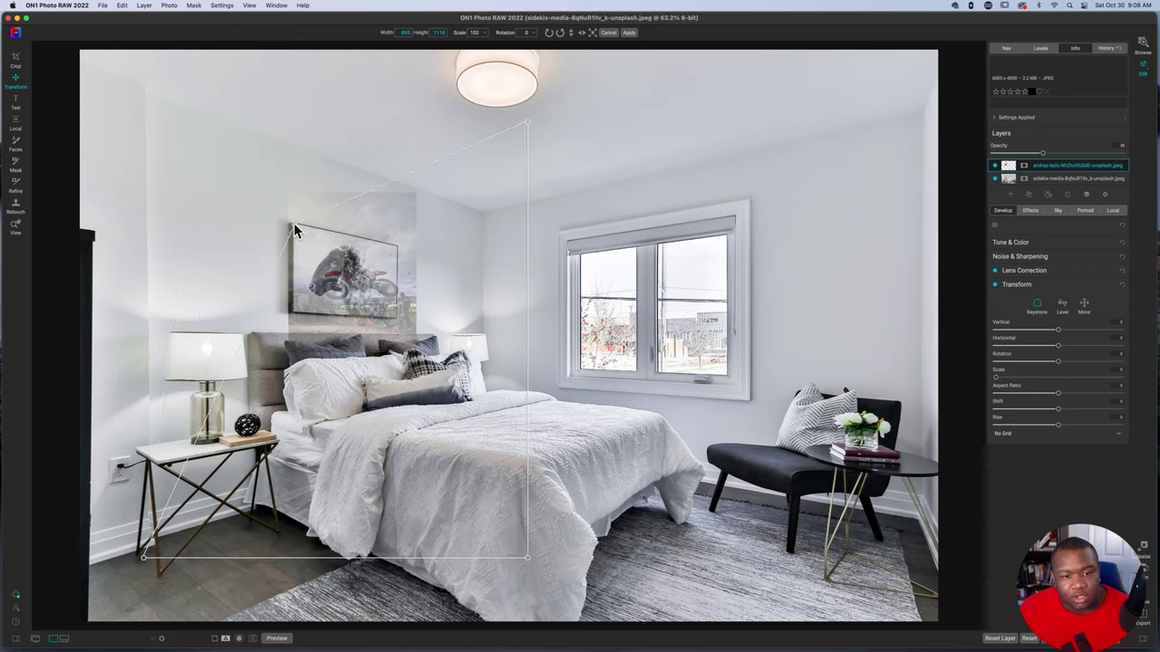
left_click_drag(526, 125, 396, 244)
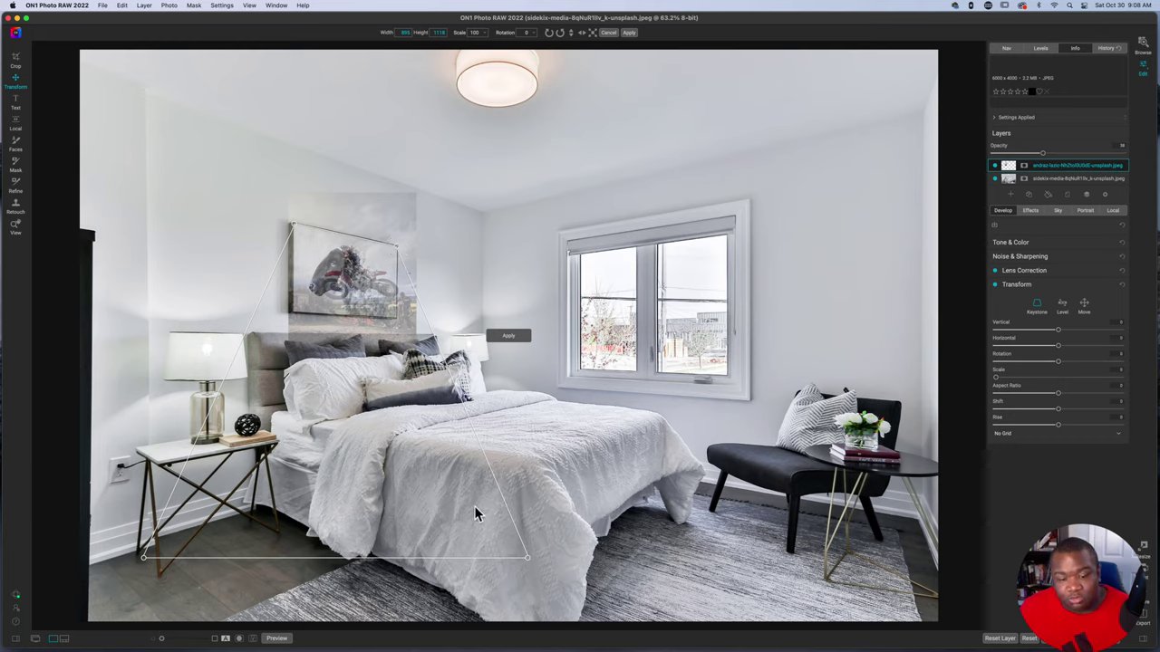
left_click_drag(526, 556, 396, 319)
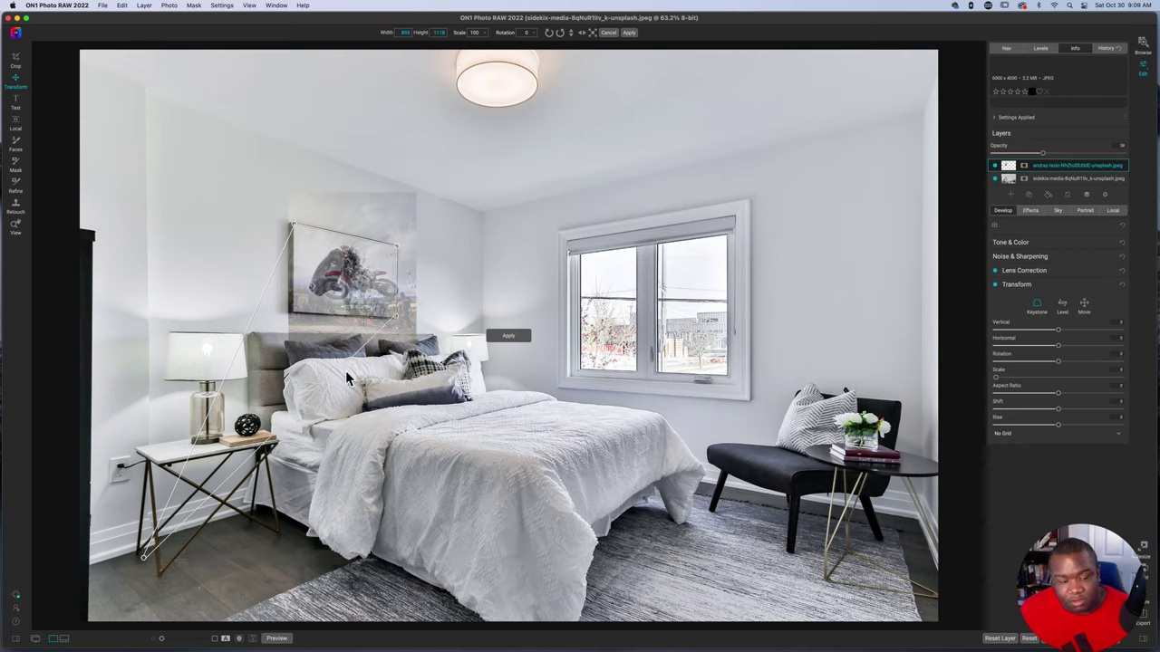
mouse_move(143, 556)
left_mouse_down()
mouse_move(258, 412)
mouse_move(295, 315)
left_mouse_up()
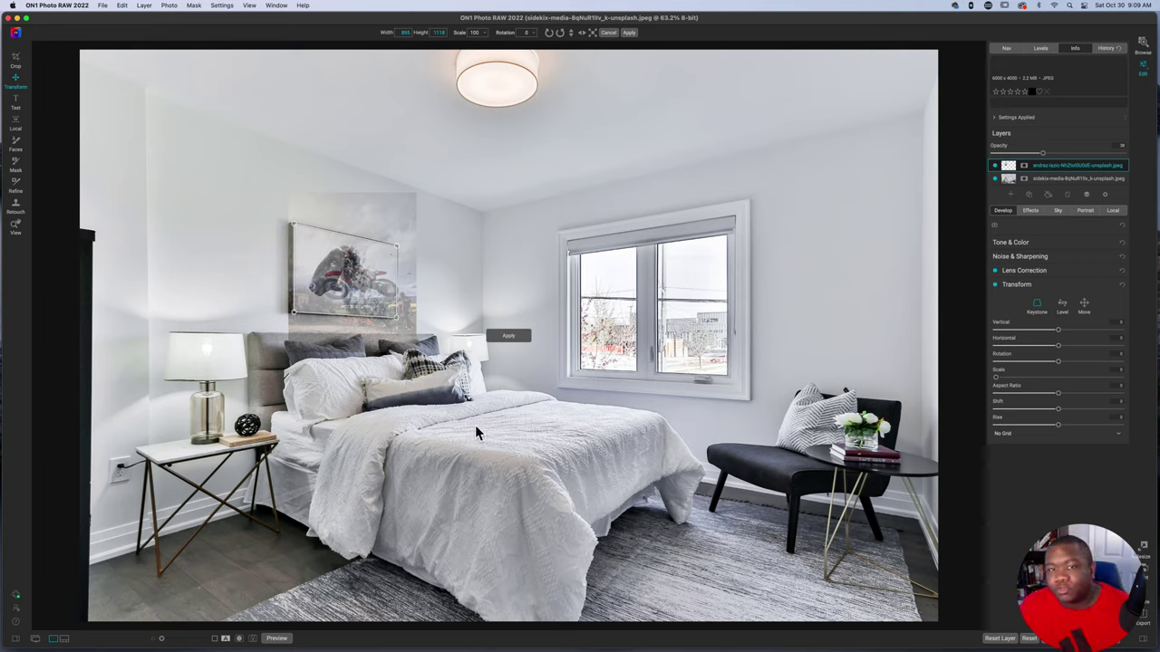
left_click(503, 338)
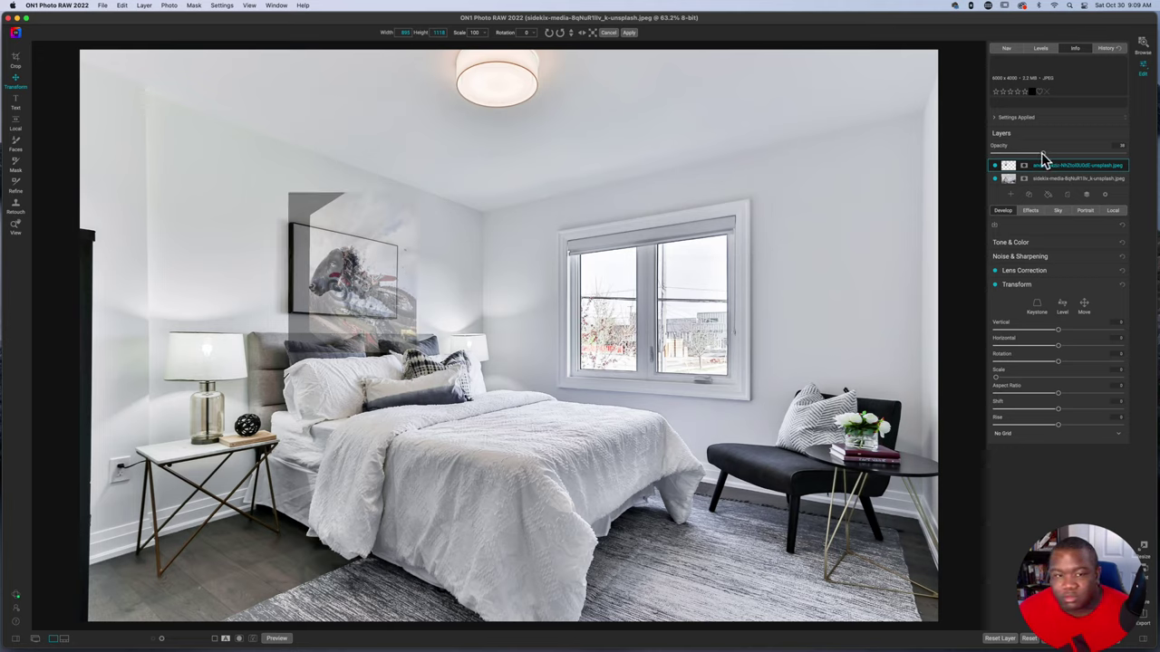
Step: Compare the keystoned motocross layer against the picture frame at full and at about half opacity
left_click_drag(1043, 153, 1123, 153)
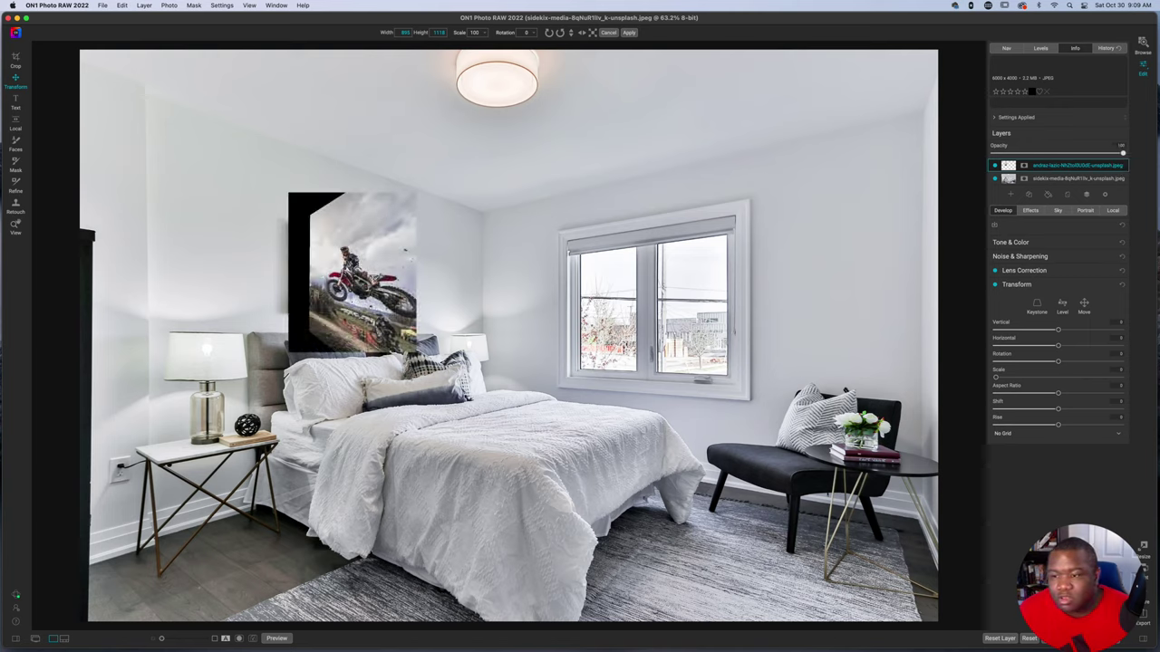
left_click(1059, 154)
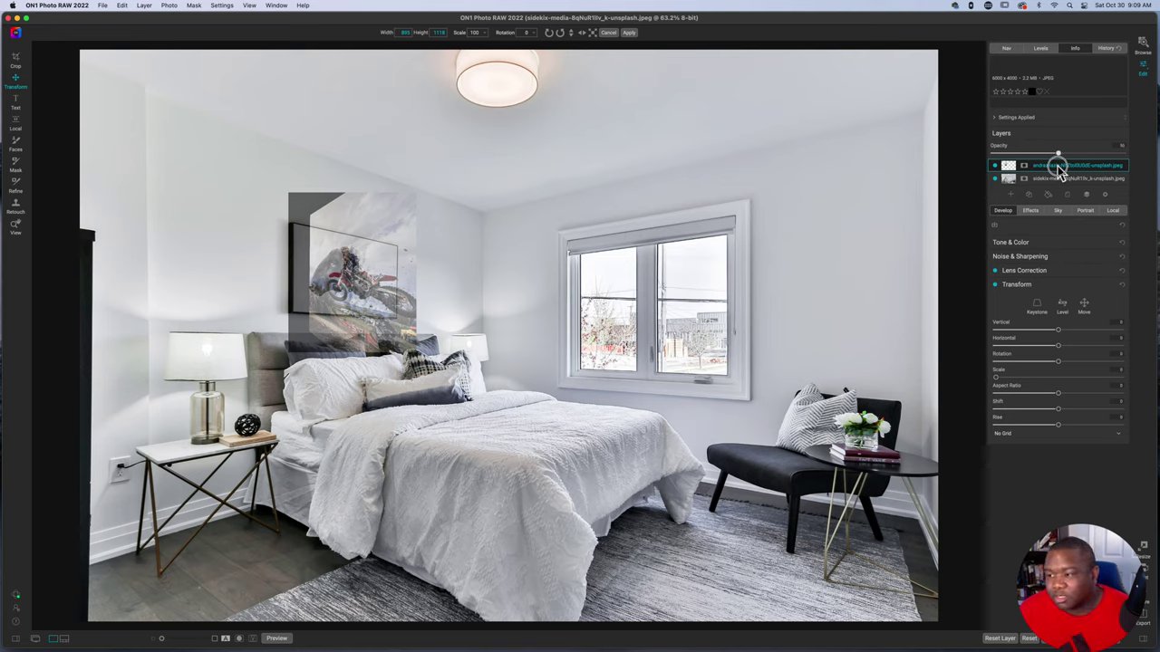
left_click_drag(1053, 159, 1121, 161)
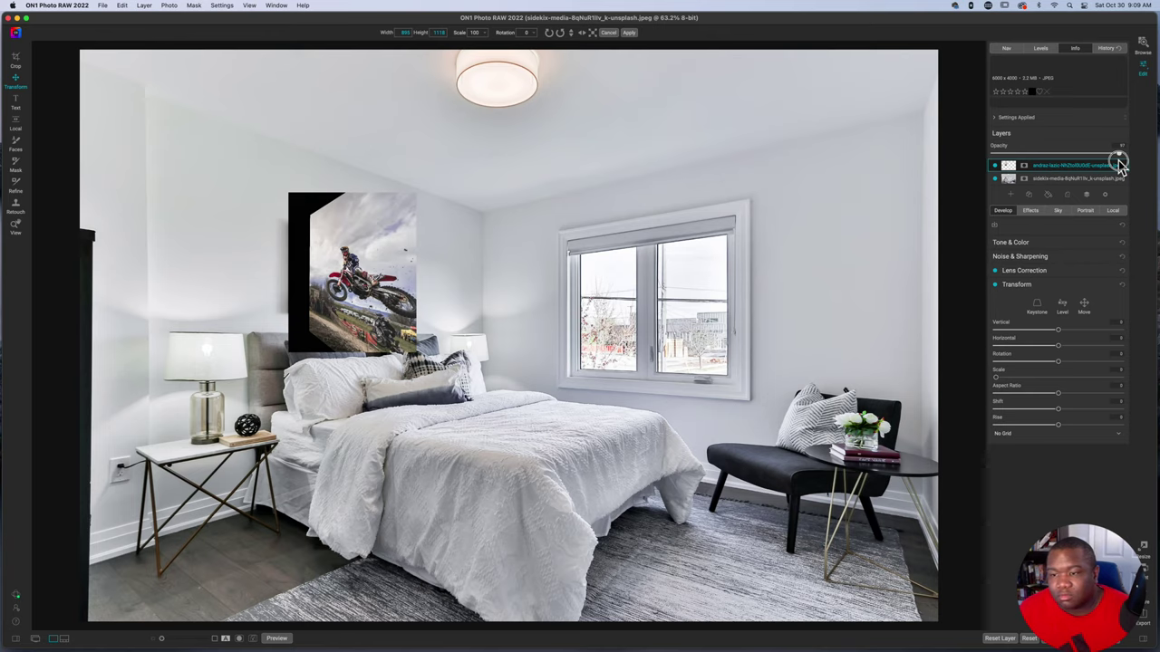
Step: Undo the opacity changes and the keystone correction, and switch off the motocross layer's Transform adjustment
key("super+z")
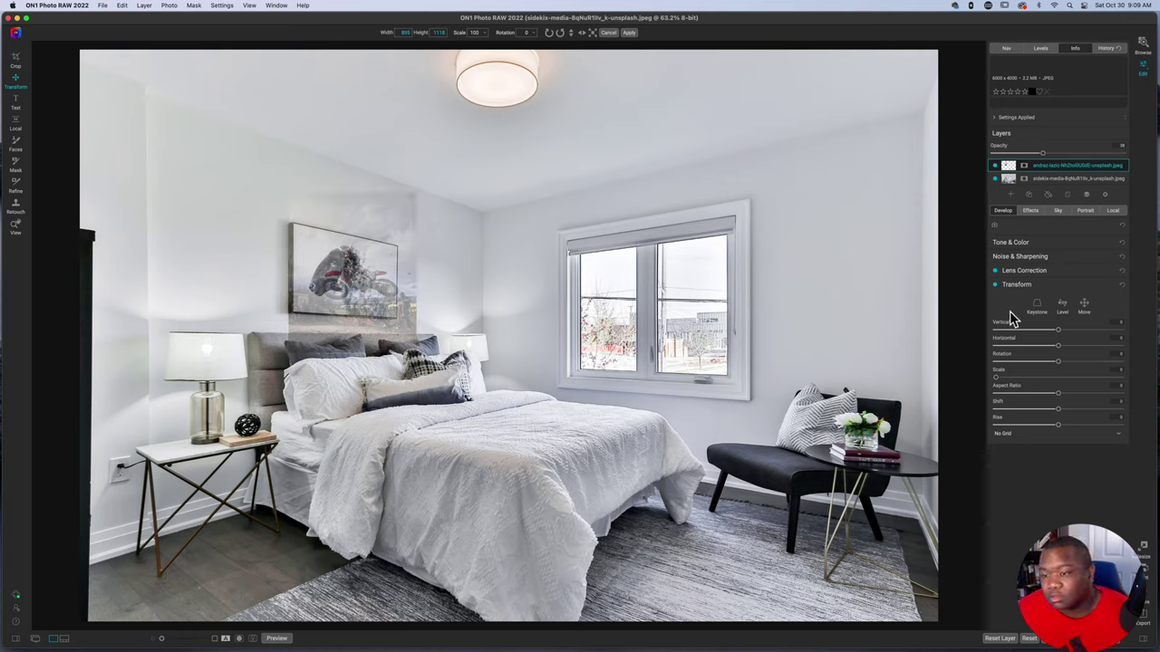
left_click(994, 284)
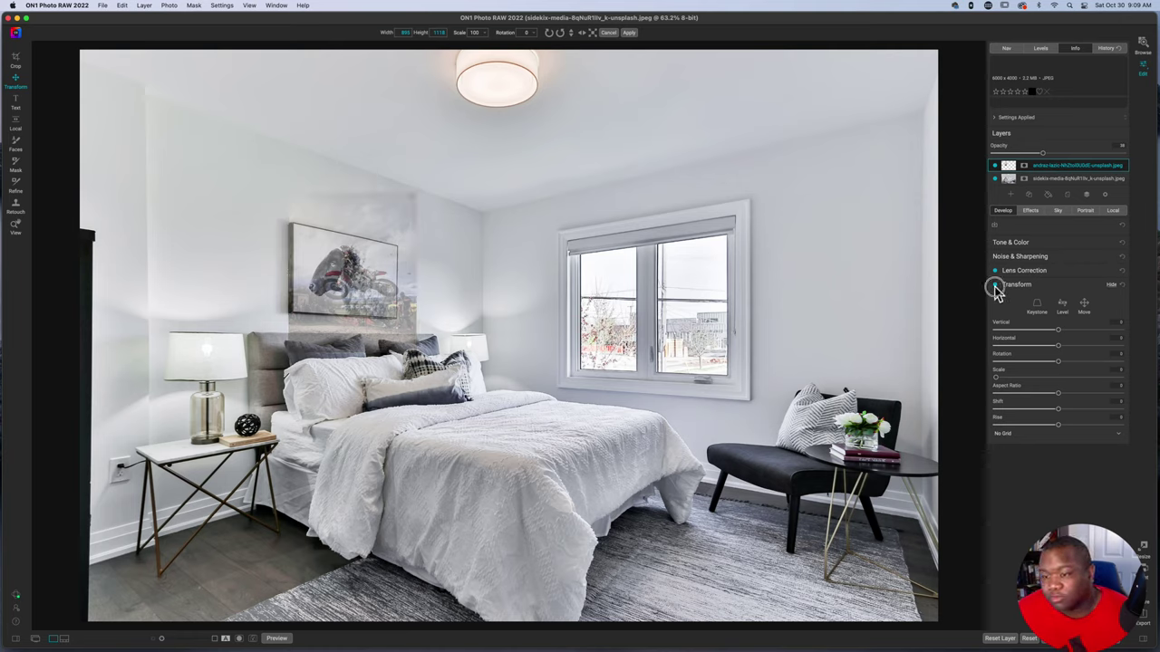
left_click(1053, 247)
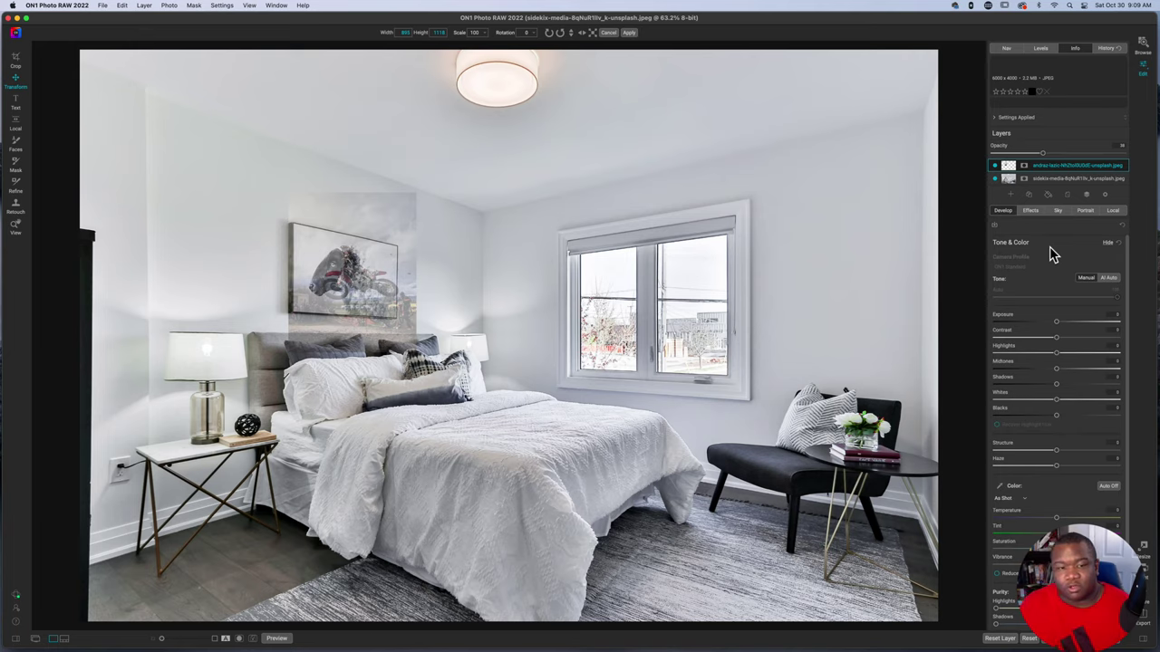
Step: Raise the motocross layer's opacity to 100 and try to enlarge it with scale values of 340 and 360
left_click_drag(1042, 153, 1149, 160)
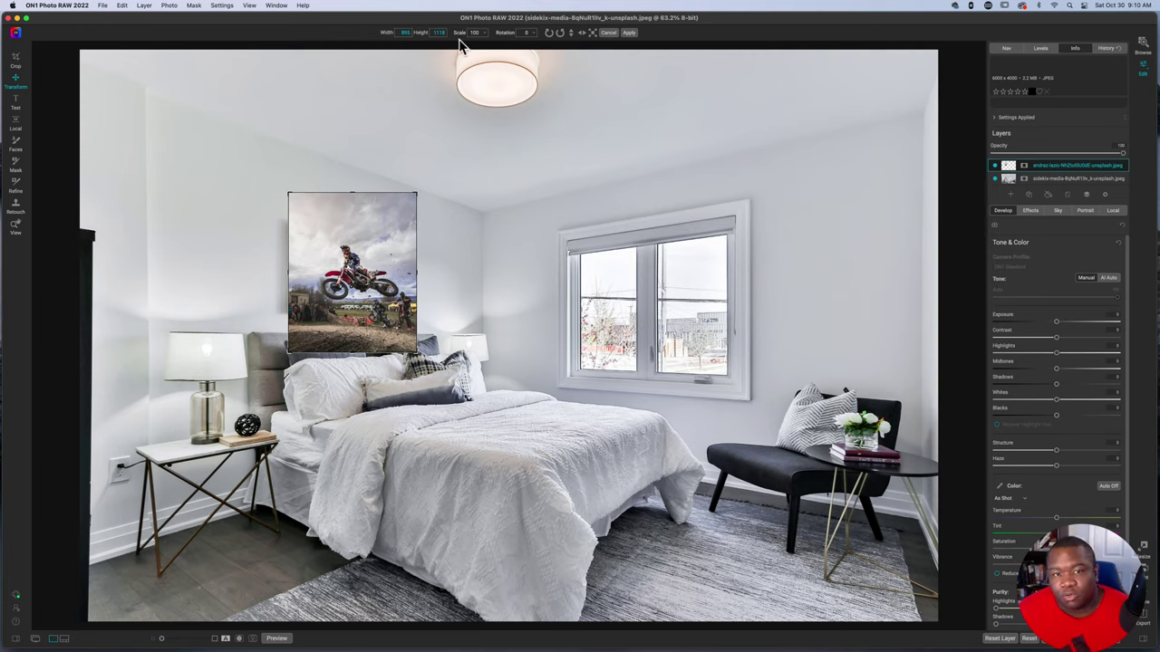
mouse_move(465, 41)
left_mouse_down()
mouse_move(454, 41)
mouse_move(481, 34)
left_mouse_up()
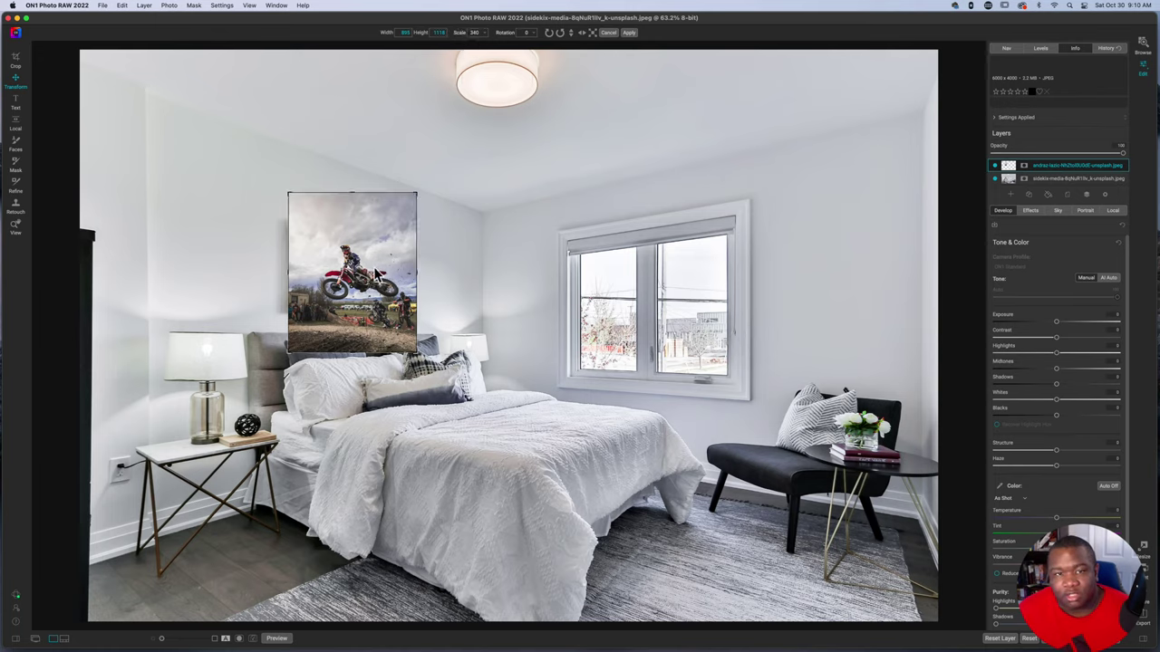
key("Return")
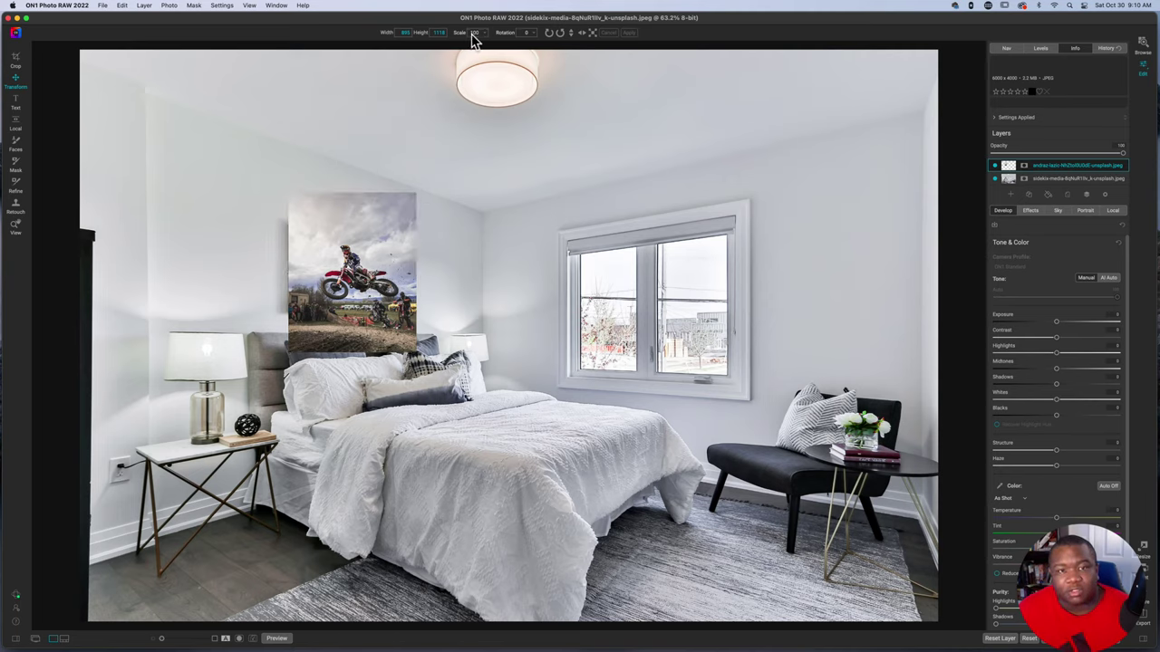
mouse_move(460, 50)
left_mouse_down()
mouse_move(453, 40)
mouse_move(480, 45)
left_mouse_up()
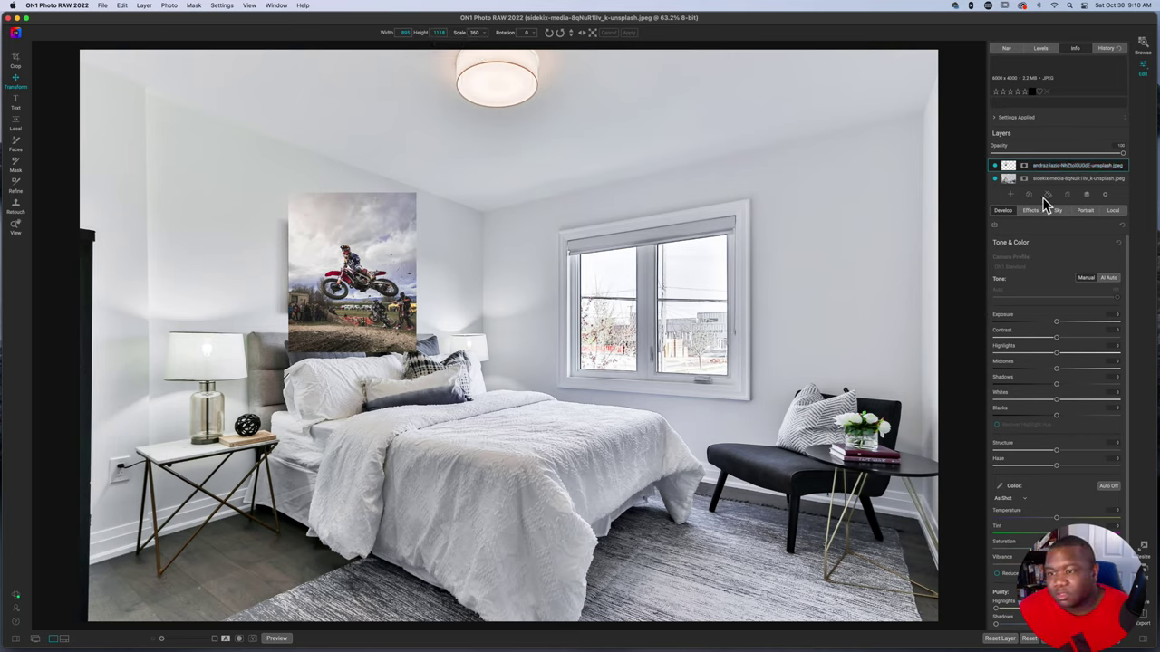
left_click(1046, 181)
left_click(1044, 167)
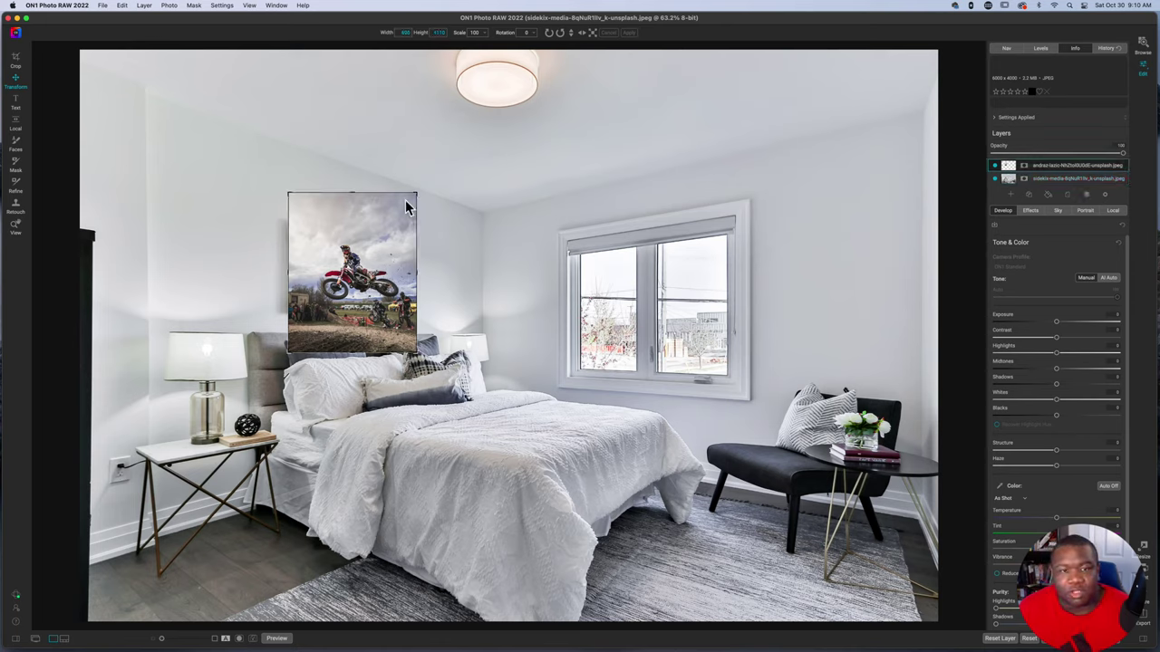
mouse_move(456, 32)
left_mouse_down()
mouse_move(482, 38)
mouse_move(451, 36)
mouse_move(463, 40)
left_mouse_up()
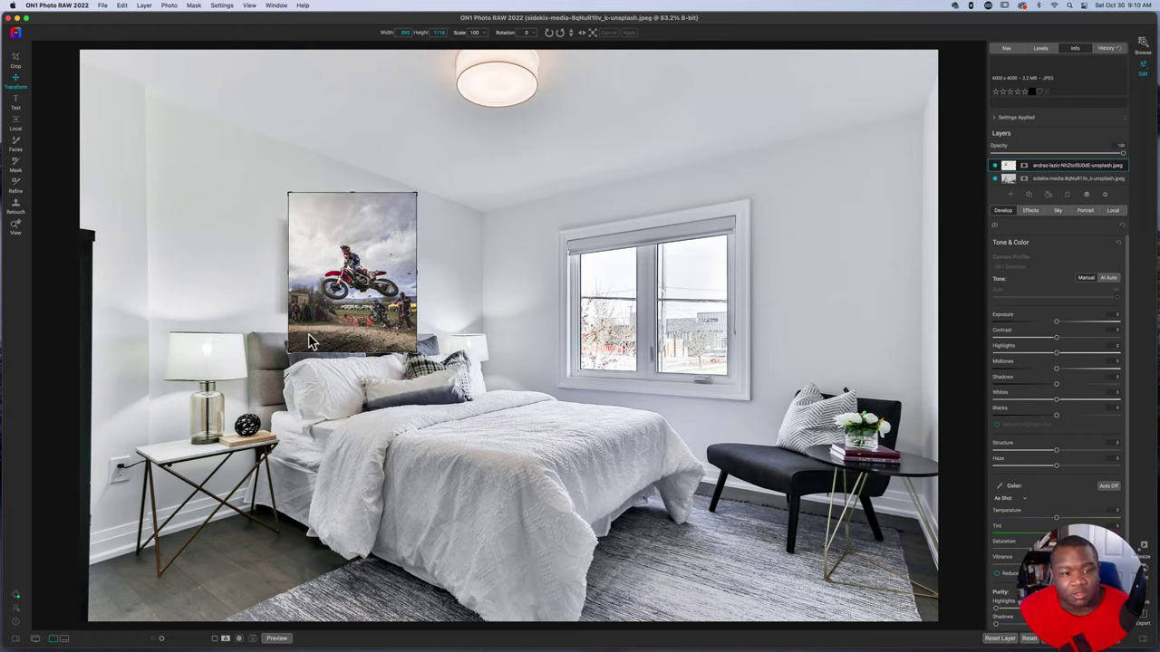
Step: Enlarge the motocross layer to about 1440 pixels high and align its upper-left corner with the picture frame's upper-left corner
left_click_drag(288, 358, 251, 404)
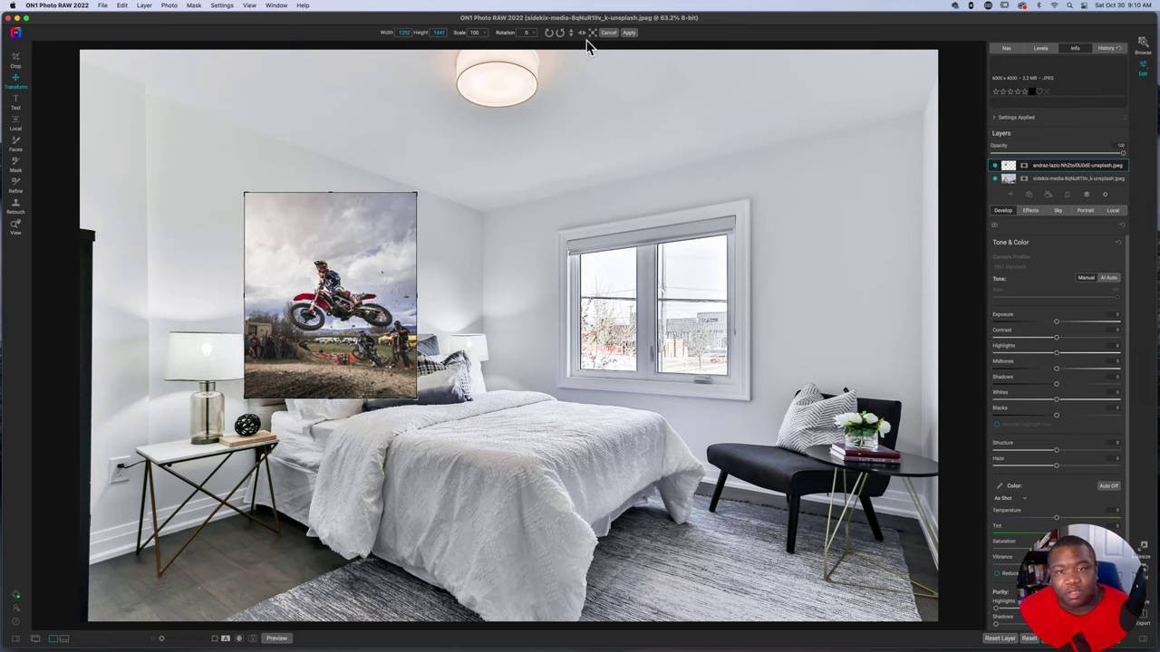
left_click(471, 31)
type("240")
left_click(339, 243)
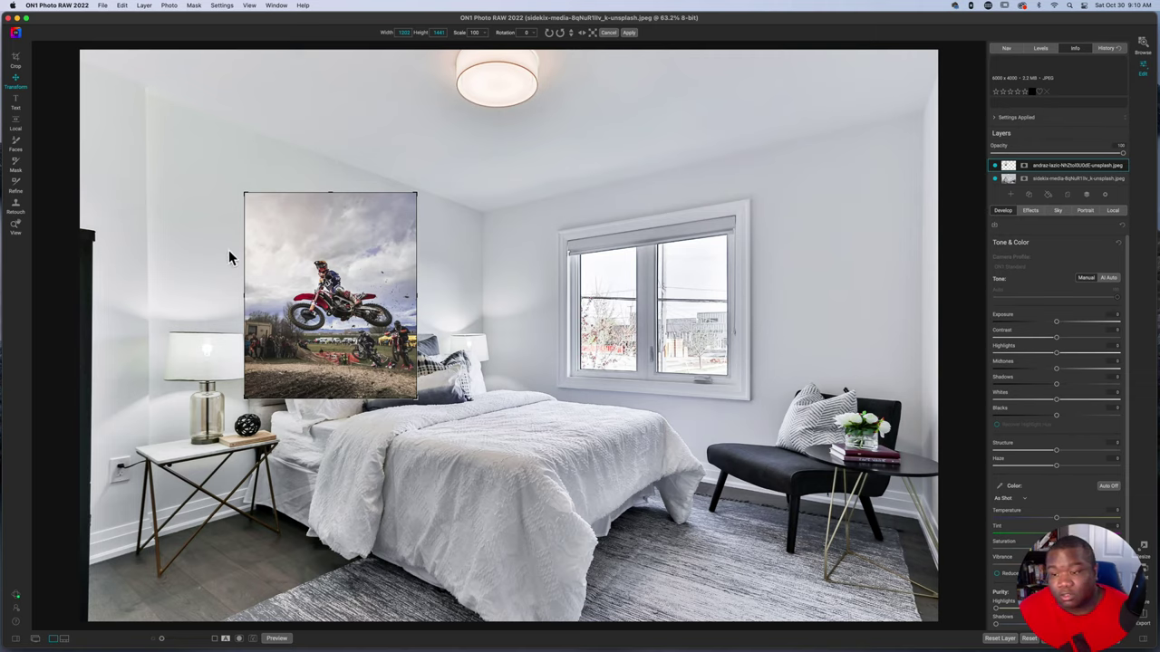
scroll(1028, 390, "down", 2)
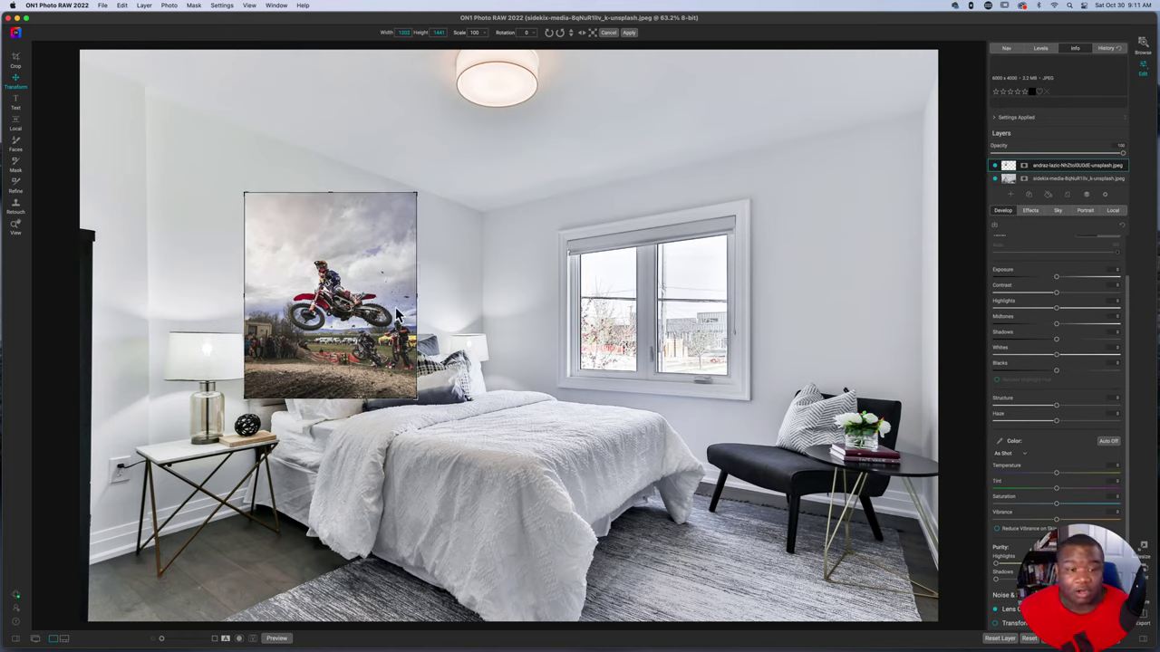
left_click_drag(415, 299, 394, 340)
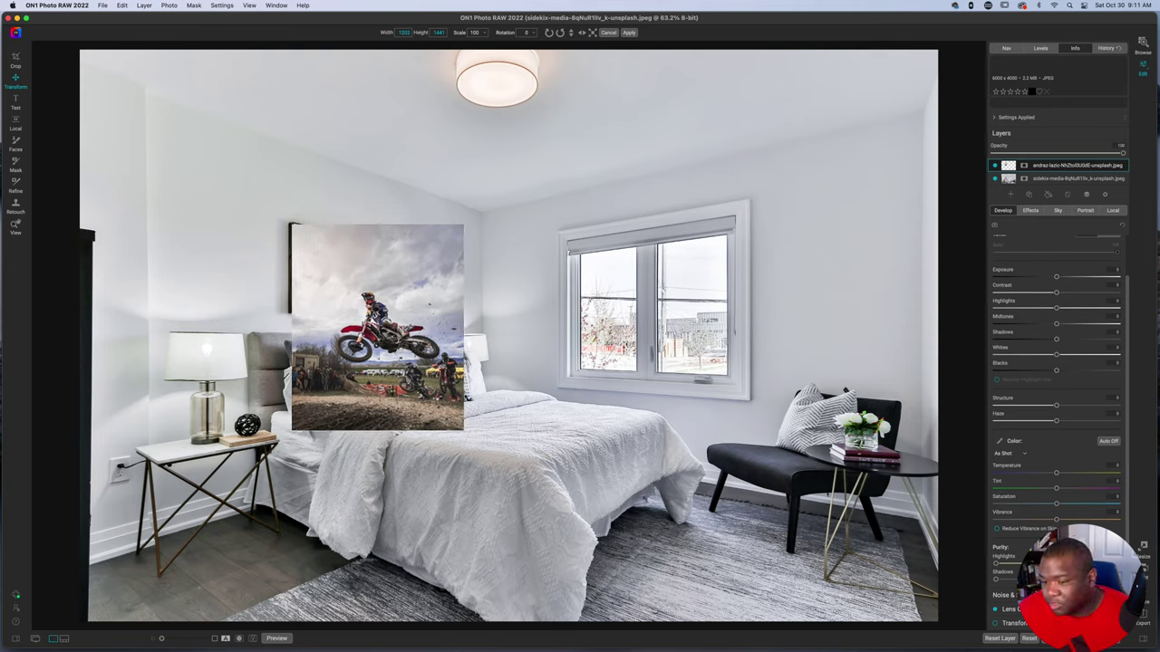
Step: Lower the motocross layer's opacity to about 46 and tilt it with the Transform adjustment, Vertical about -53 and Horizontal -100
left_click(1013, 625)
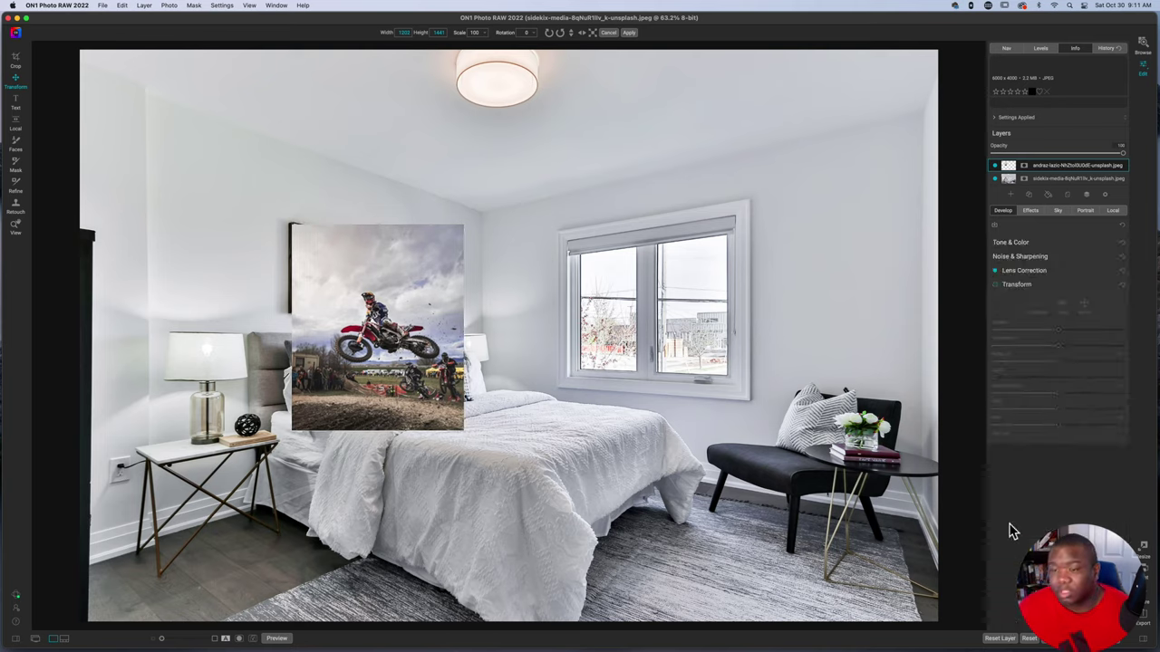
left_click(996, 285)
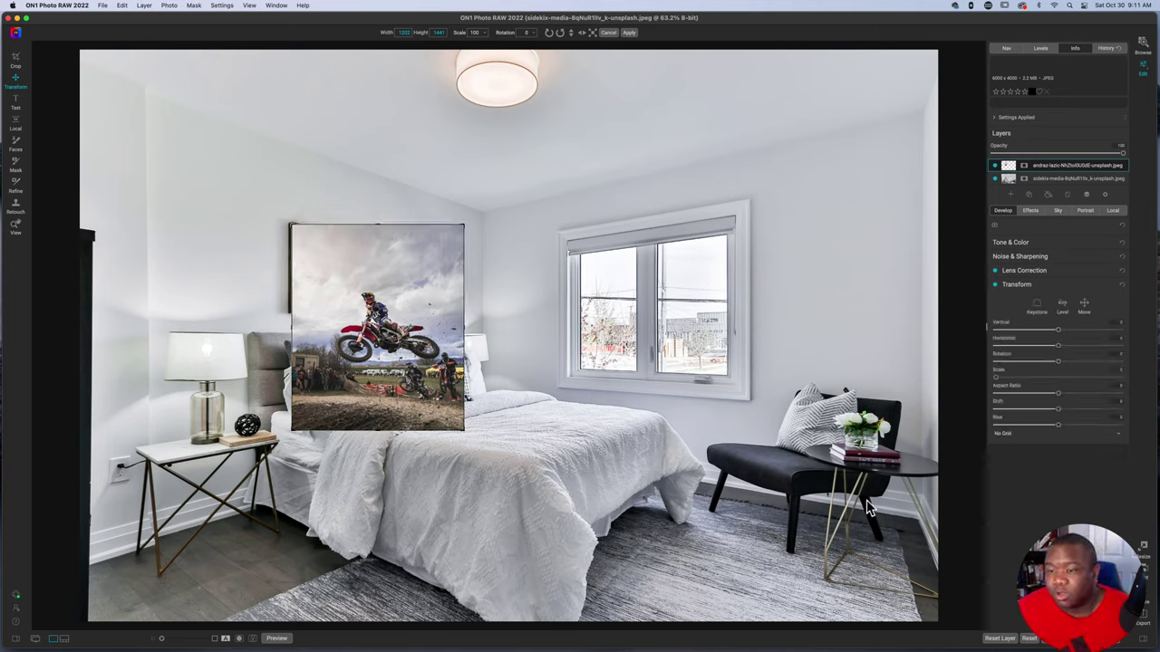
left_click_drag(1123, 154, 1053, 156)
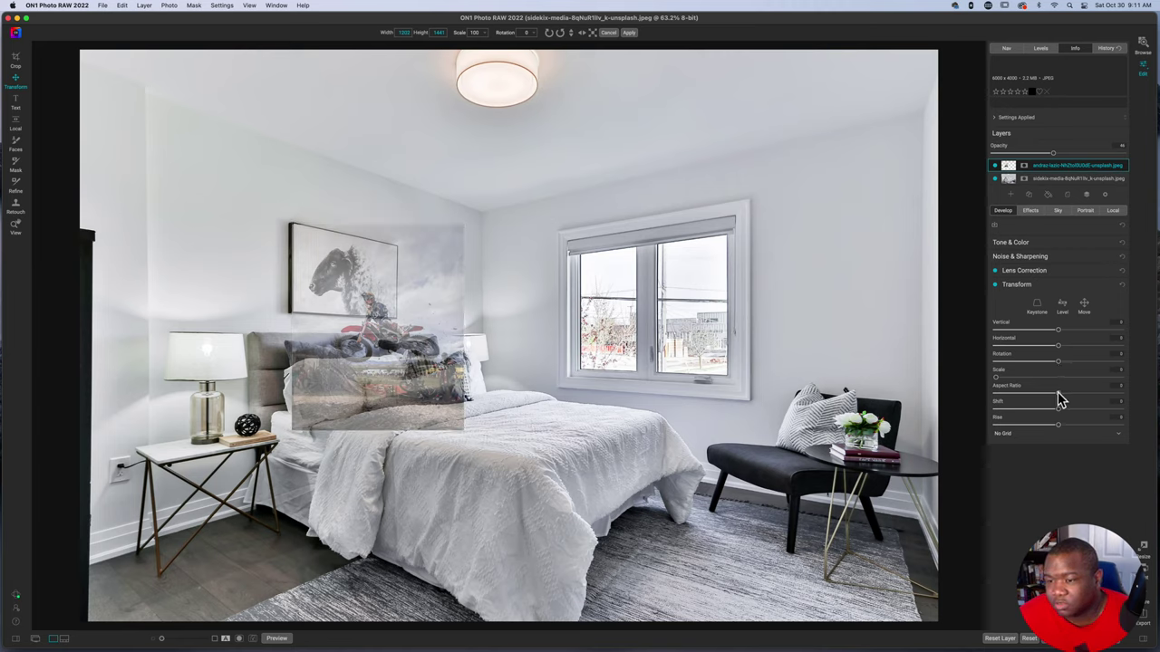
left_click_drag(1057, 330, 976, 347)
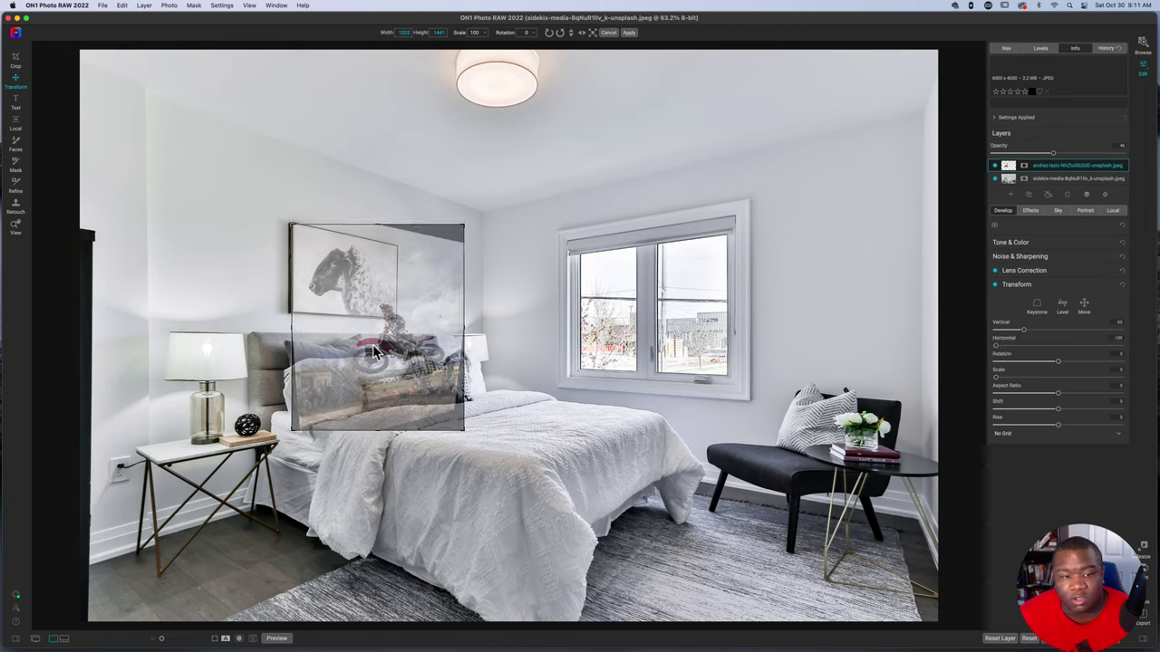
Step: Shrink the motocross layer to the picture frame's width and align its upper corners with the frame
mouse_move(371, 337)
left_mouse_down()
mouse_move(359, 333)
mouse_move(360, 343)
left_mouse_up()
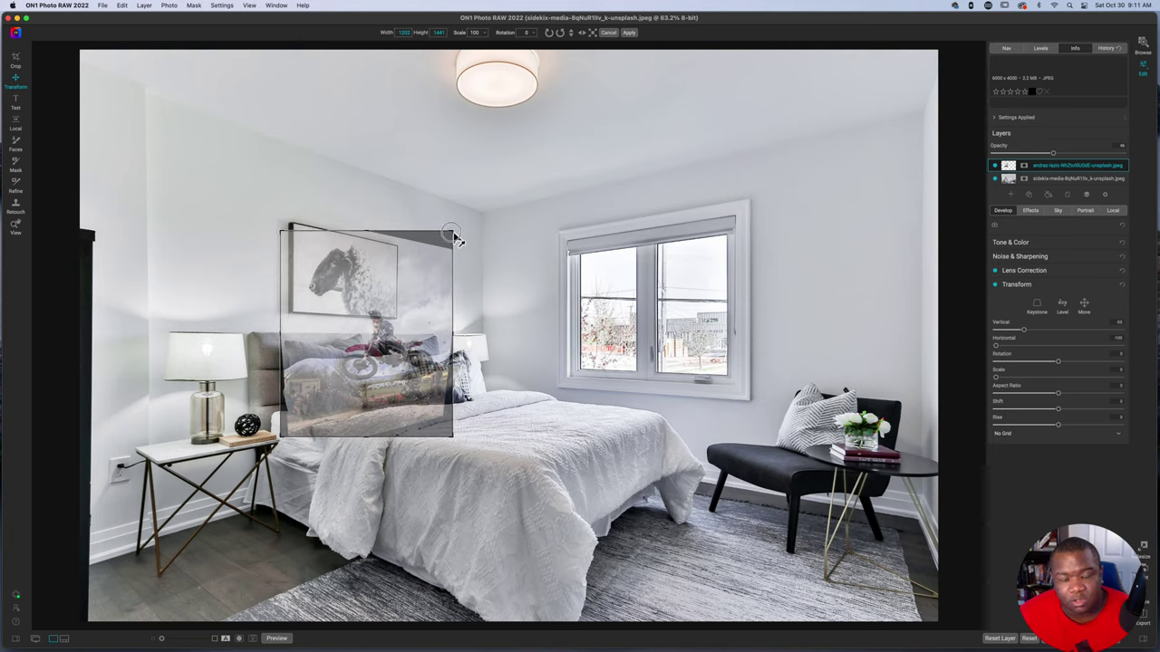
left_click_drag(437, 252, 423, 250)
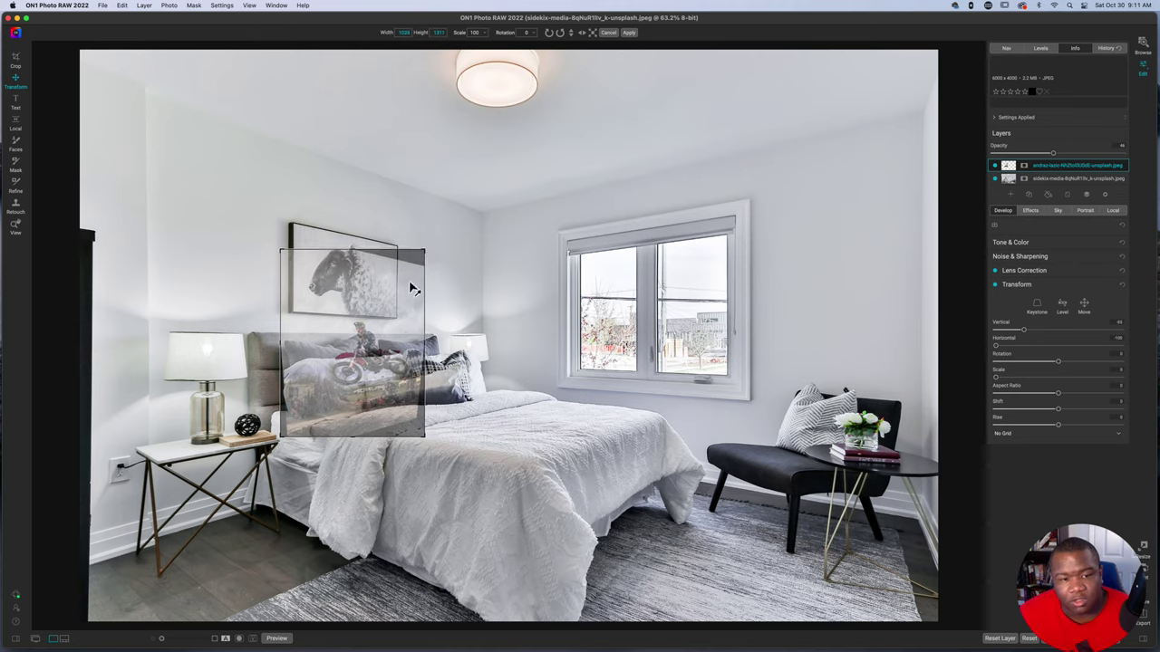
left_click_drag(318, 339, 332, 318)
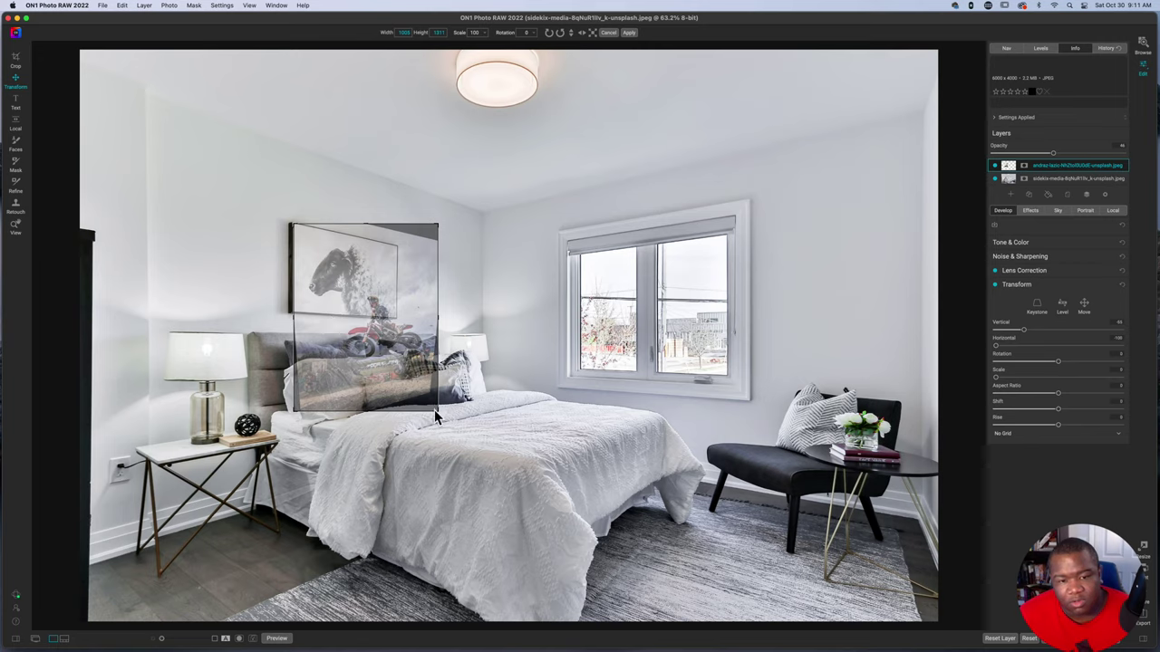
left_click_drag(436, 411, 395, 342)
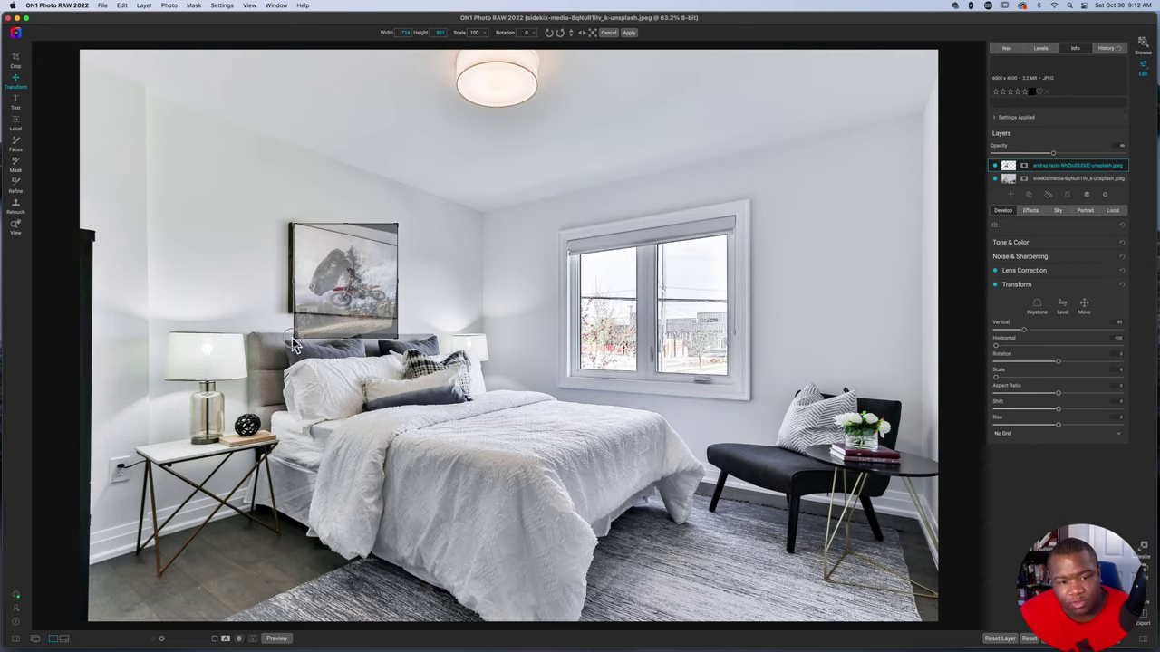
Step: Stretch the motocross layer's edges slightly so that it extends just past the picture frame, mainly above, beside and below it
left_click_drag(295, 345, 290, 344)
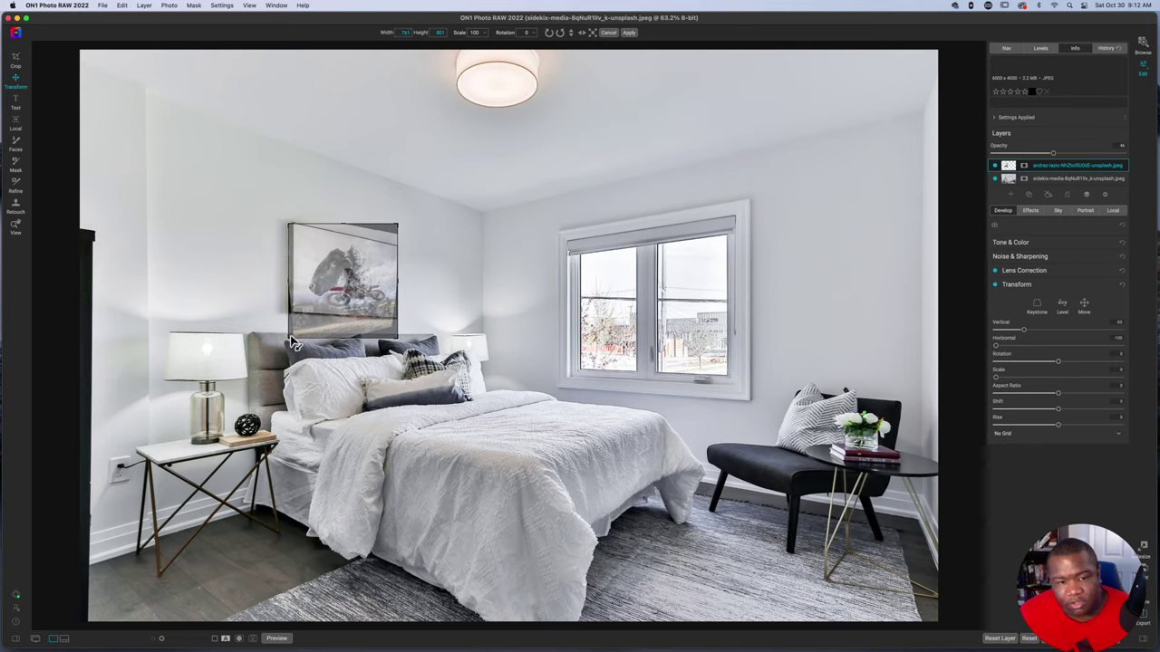
left_click_drag(291, 227, 294, 225)
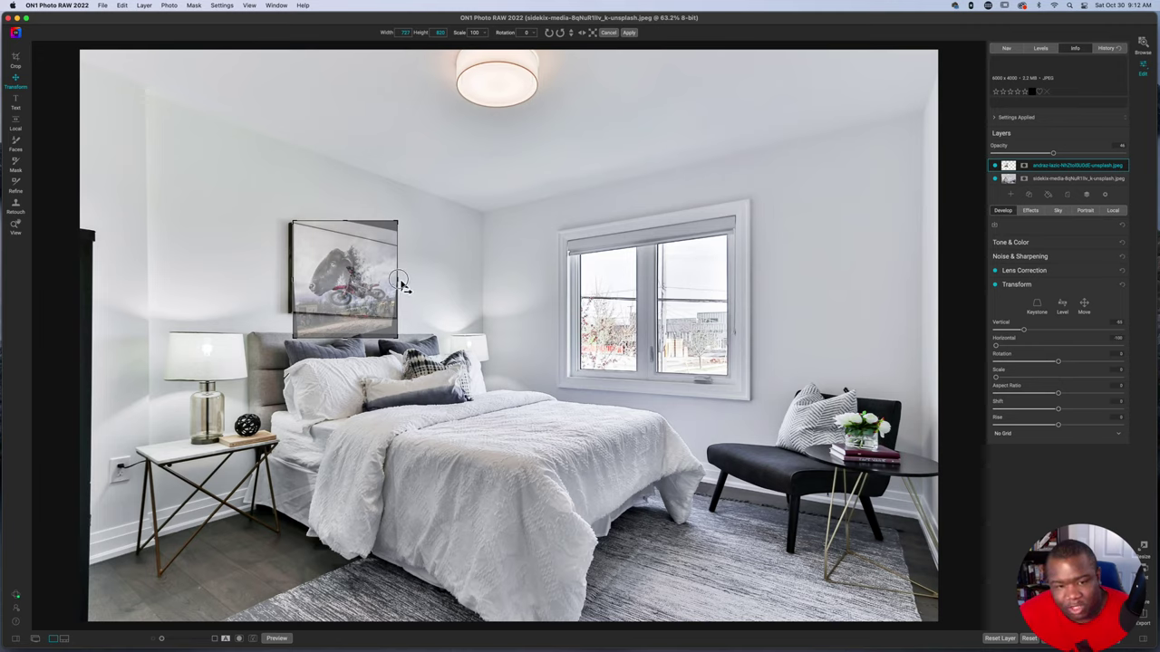
left_click_drag(402, 284, 400, 284)
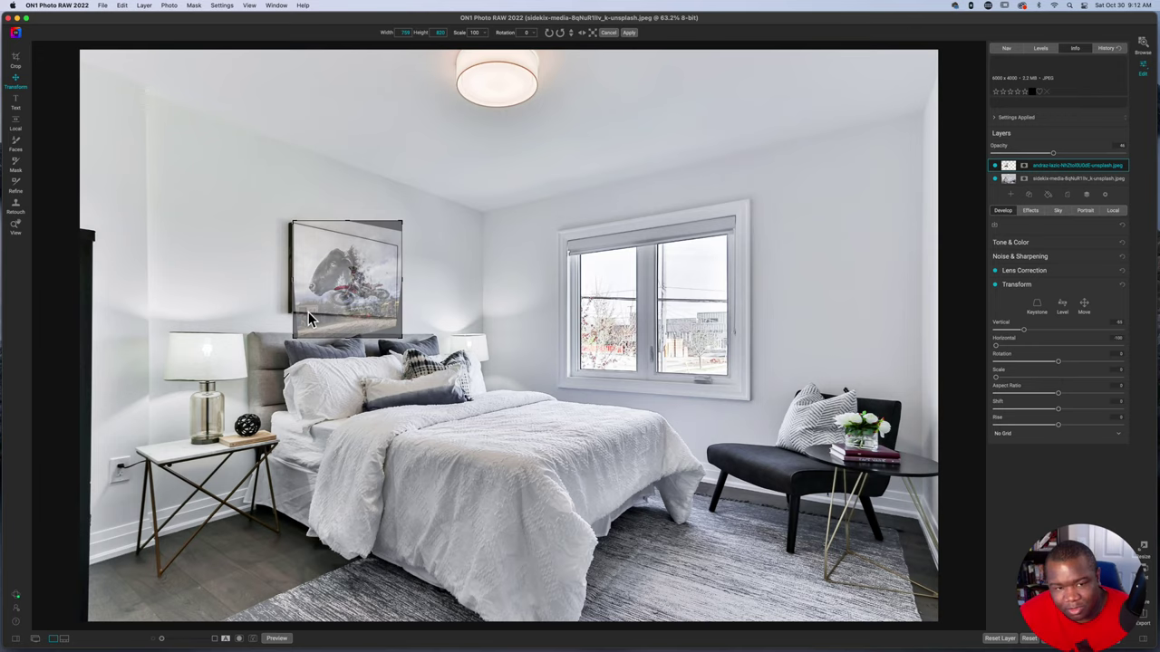
left_click_drag(290, 282, 286, 280)
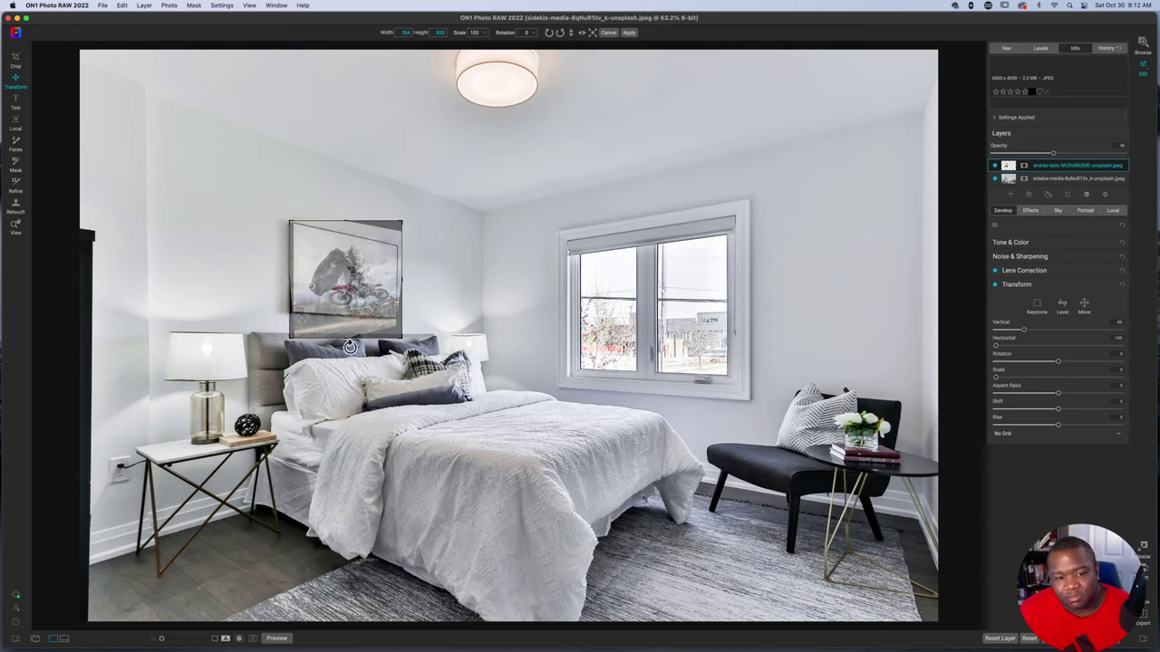
left_click_drag(349, 347, 349, 344)
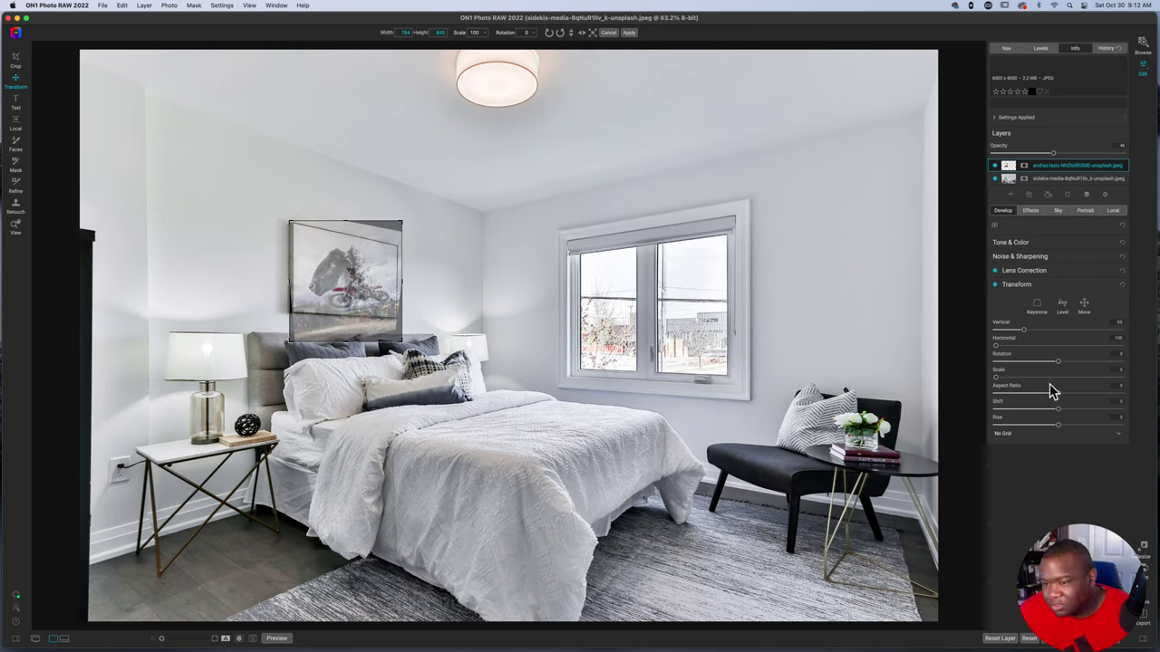
Step: Set the motocross layer's Transform Aspect Ratio to about 12 and nudge the layer slightly upward over the frame
mouse_move(1060, 402)
left_mouse_down()
mouse_move(1043, 401)
mouse_move(1061, 404)
left_mouse_up()
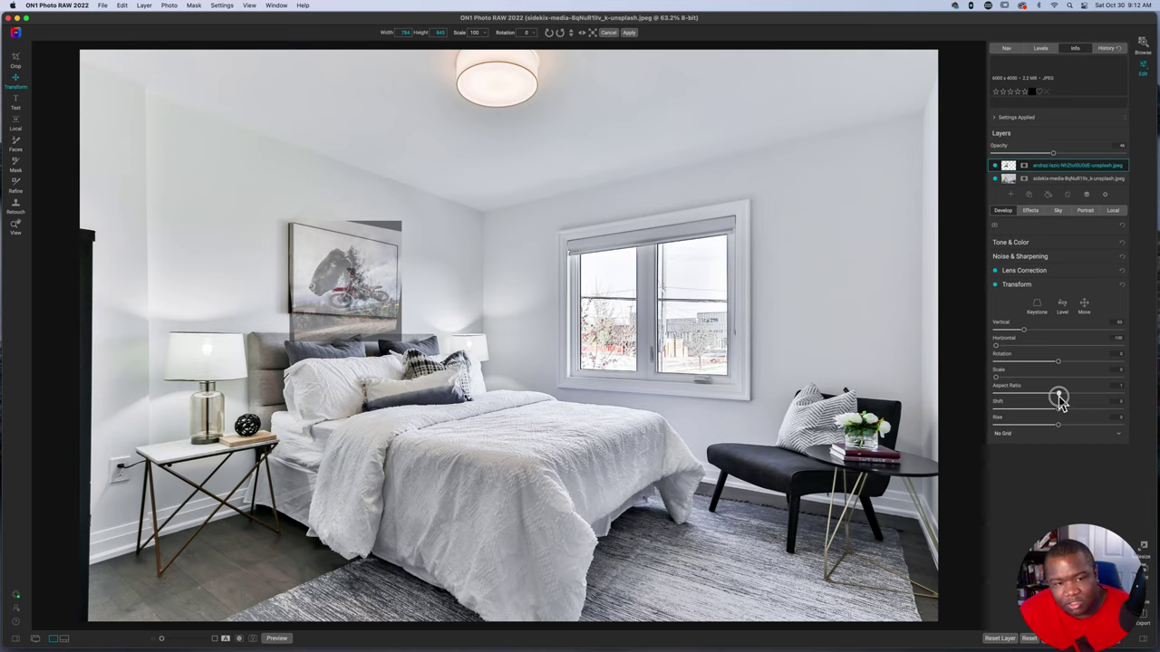
left_click_drag(1060, 403, 1066, 403)
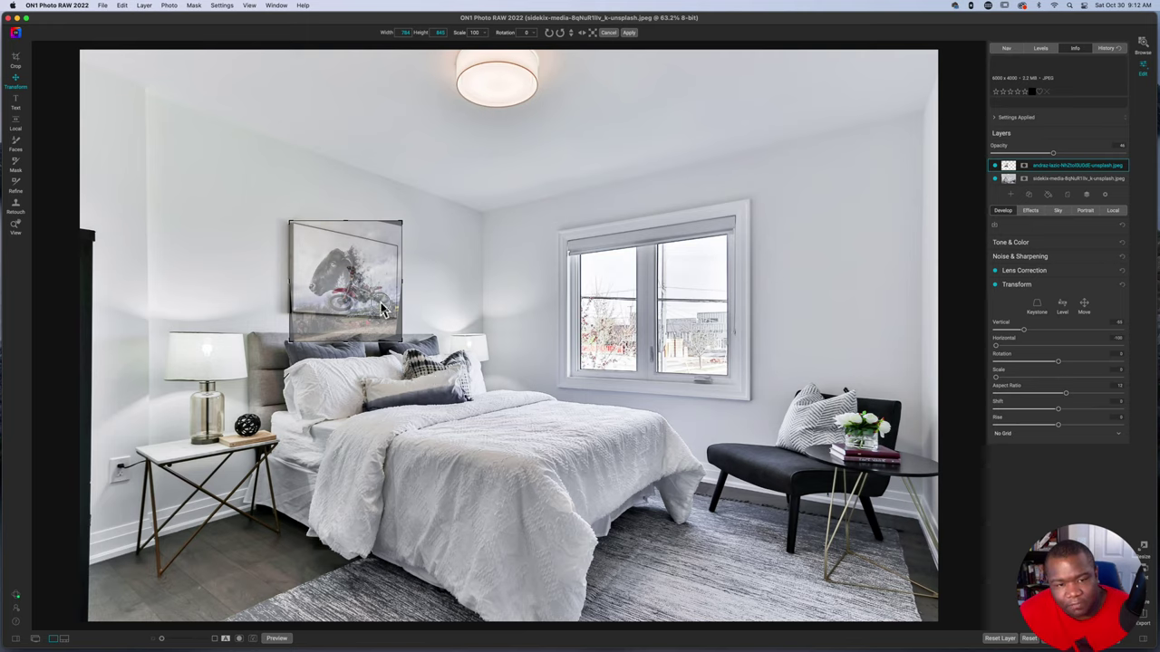
left_click_drag(380, 307, 381, 305)
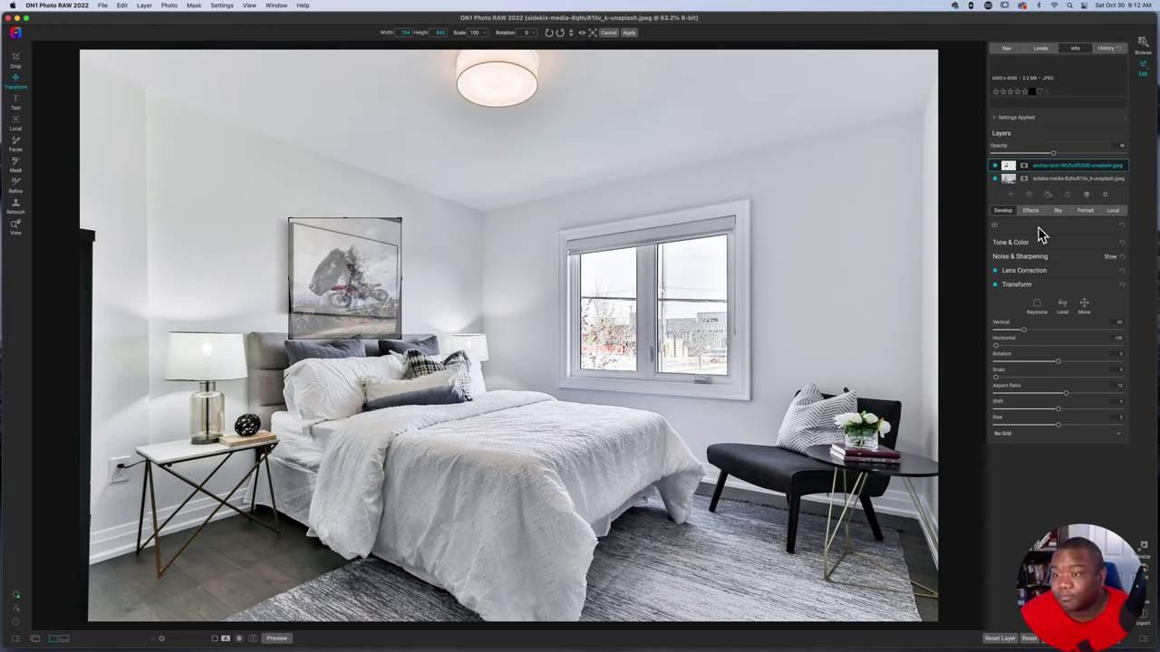
Step: Check the motocross layer at 100 opacity and lower its opacity back to about 44
left_click_drag(1054, 156, 1153, 161)
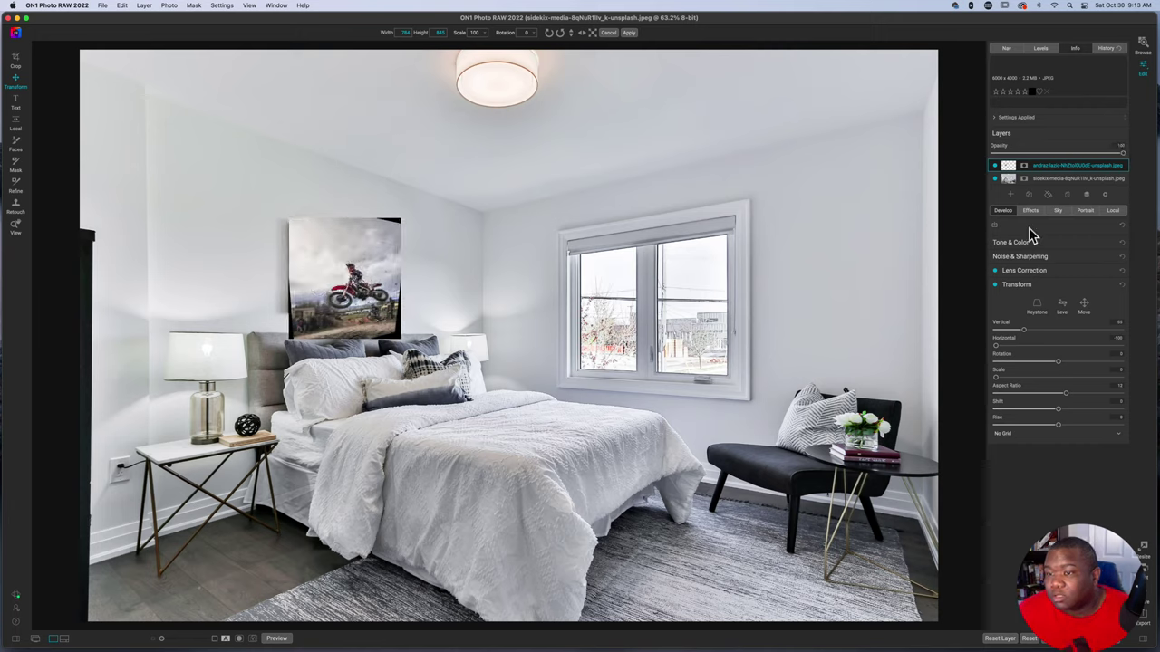
left_click_drag(1120, 154, 1051, 159)
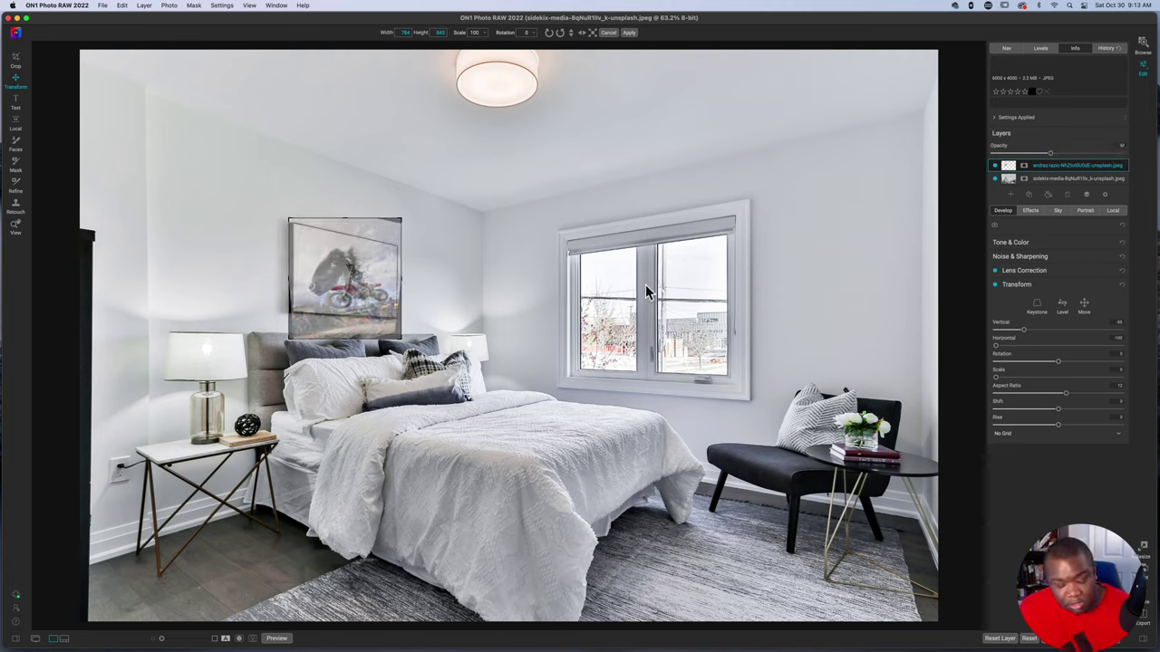
Step: Mask out the motocross layer's excess above the picture frame with a Paint Out masking brush at 100 opacity
key("b")
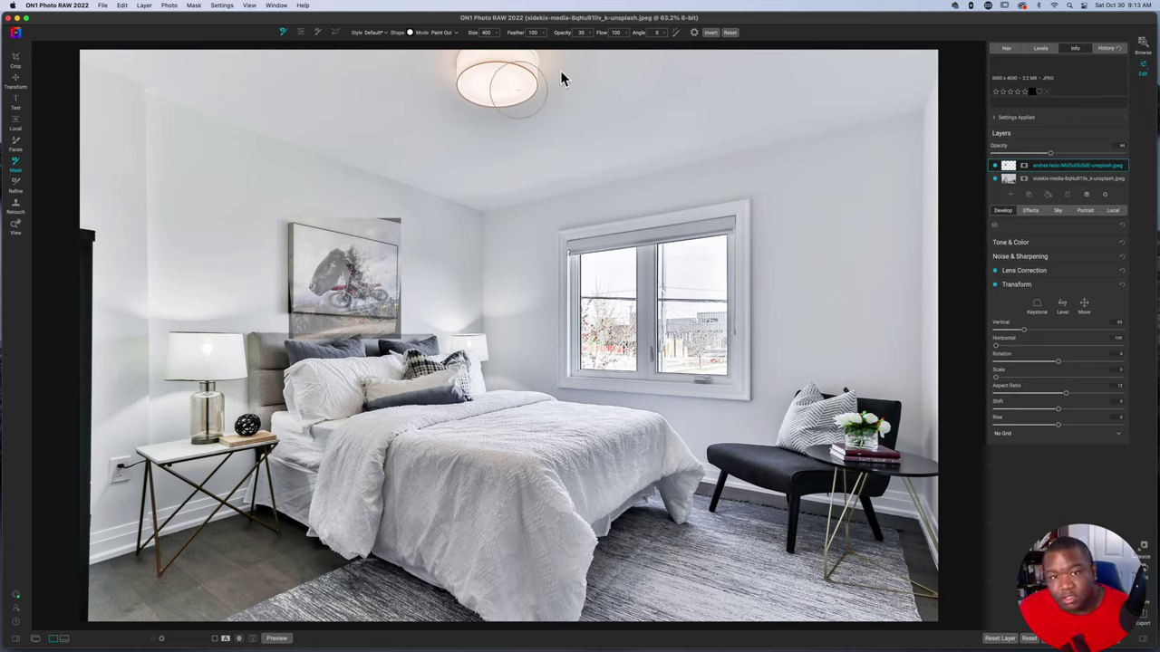
key("x")
left_click_drag(563, 41, 771, 36)
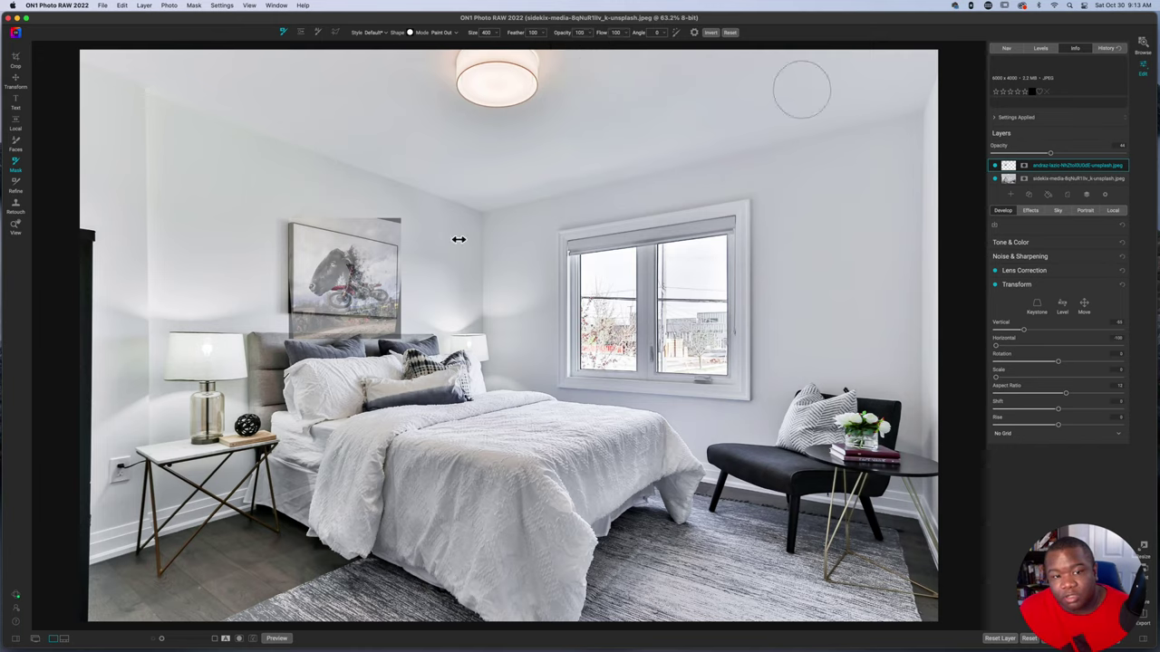
mouse_move(409, 212)
left_mouse_down()
mouse_move(427, 194)
mouse_move(415, 206)
mouse_move(375, 194)
mouse_move(352, 206)
mouse_move(275, 201)
mouse_move(427, 215)
mouse_move(393, 221)
mouse_move(288, 202)
mouse_move(254, 237)
left_mouse_up()
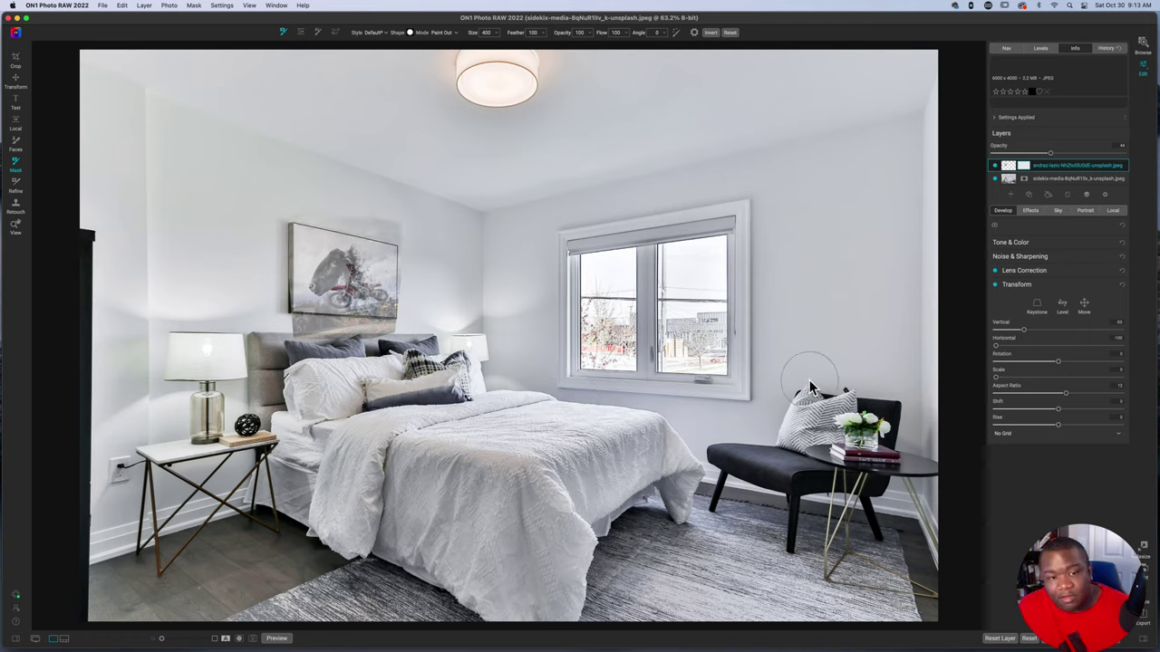
Step: Outline the picture frame with the Line Mask tool and fill the outside in Paint Out mode to hide the remaining motocross overlap
left_click(336, 31)
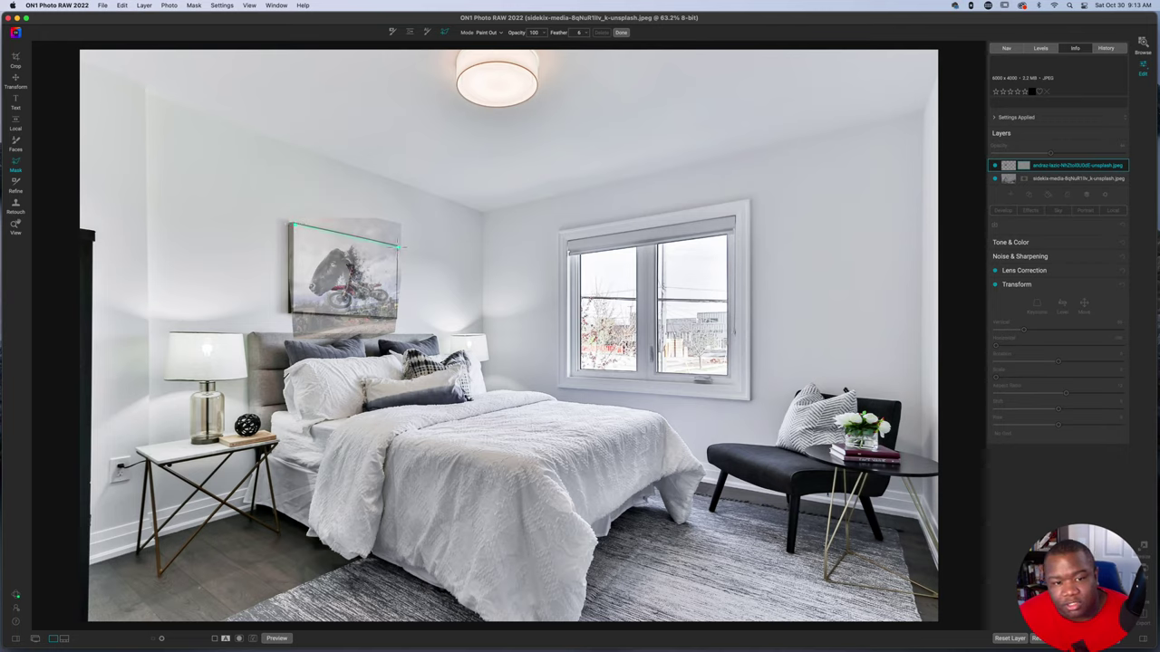
left_click(397, 245)
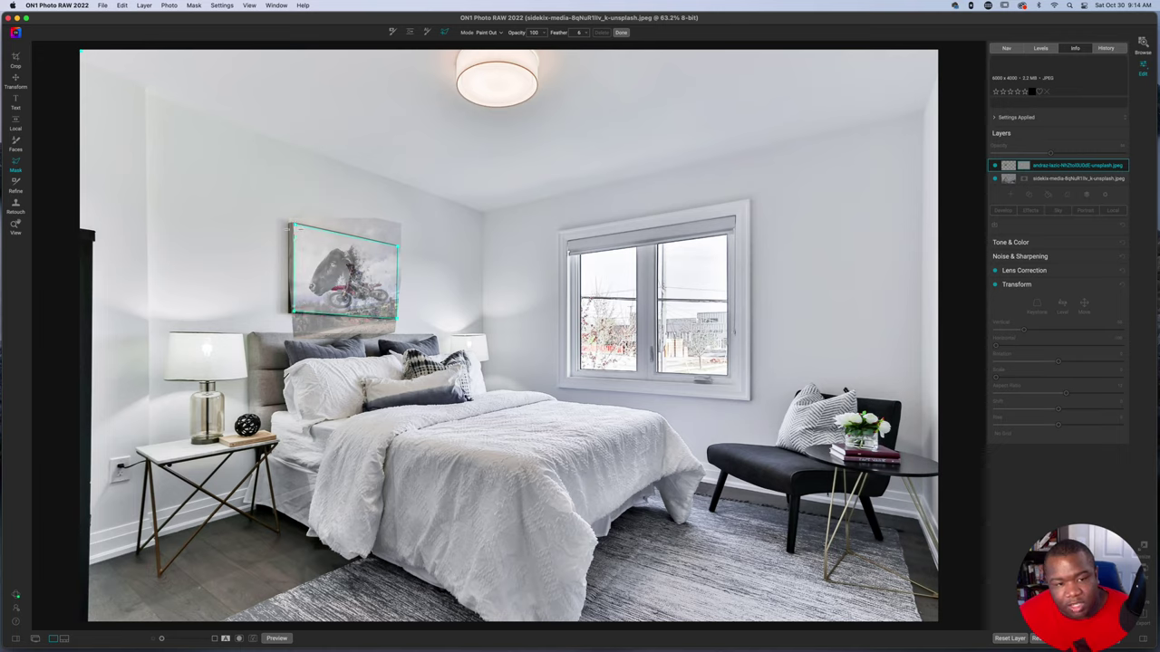
left_click(291, 222)
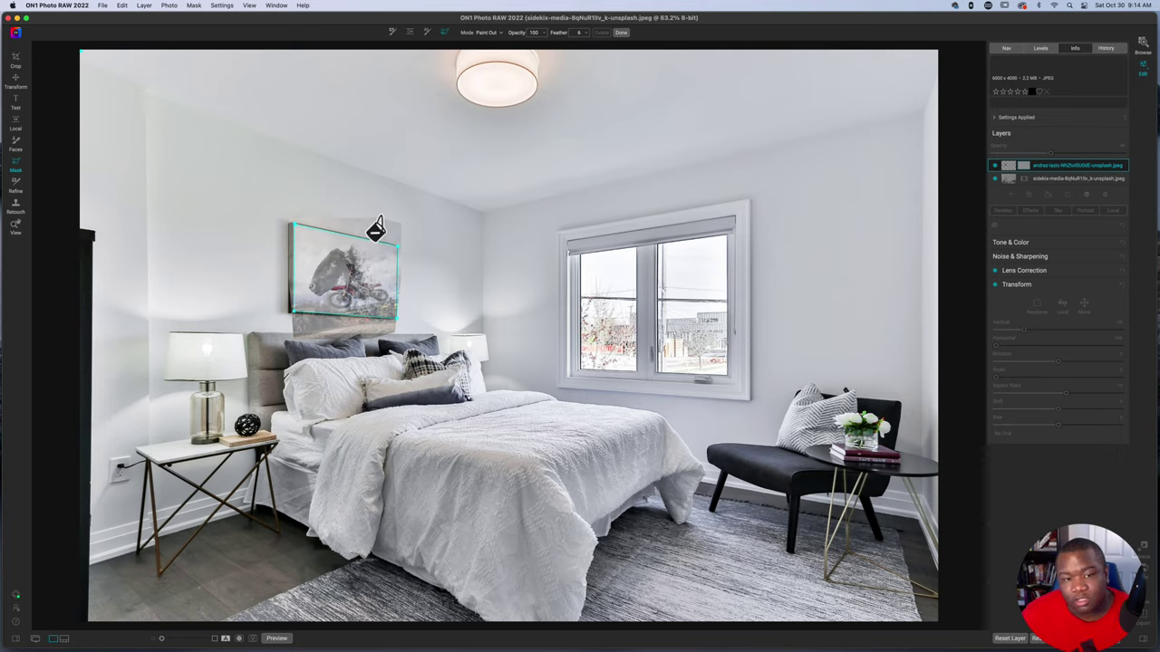
left_click(376, 230)
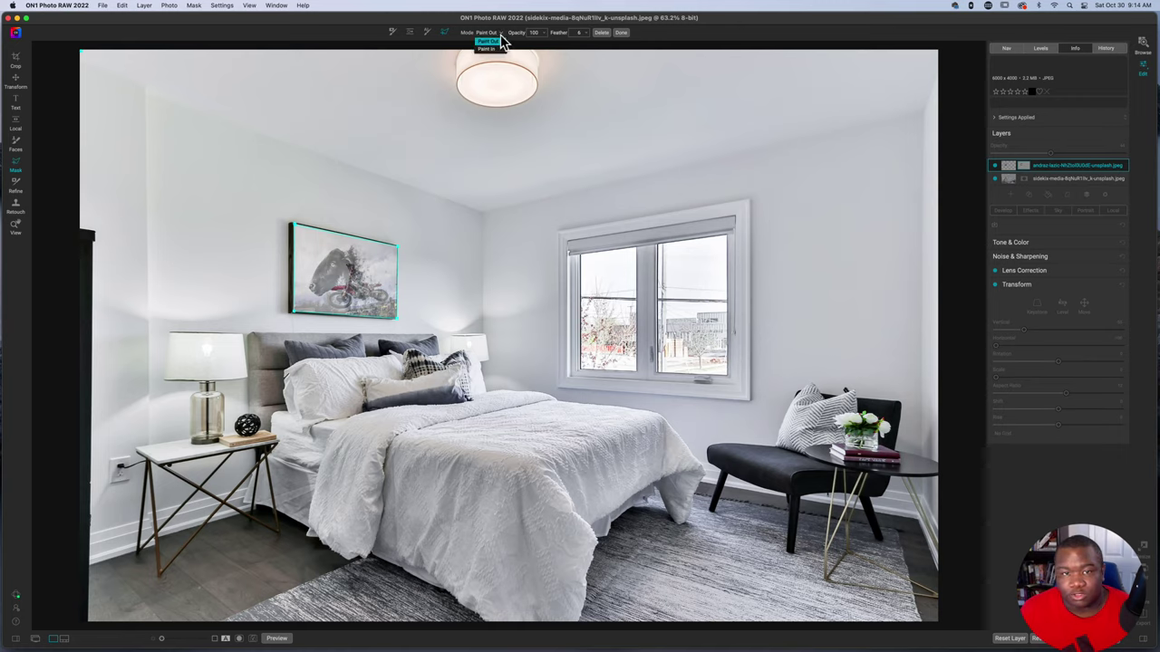
left_click(501, 38)
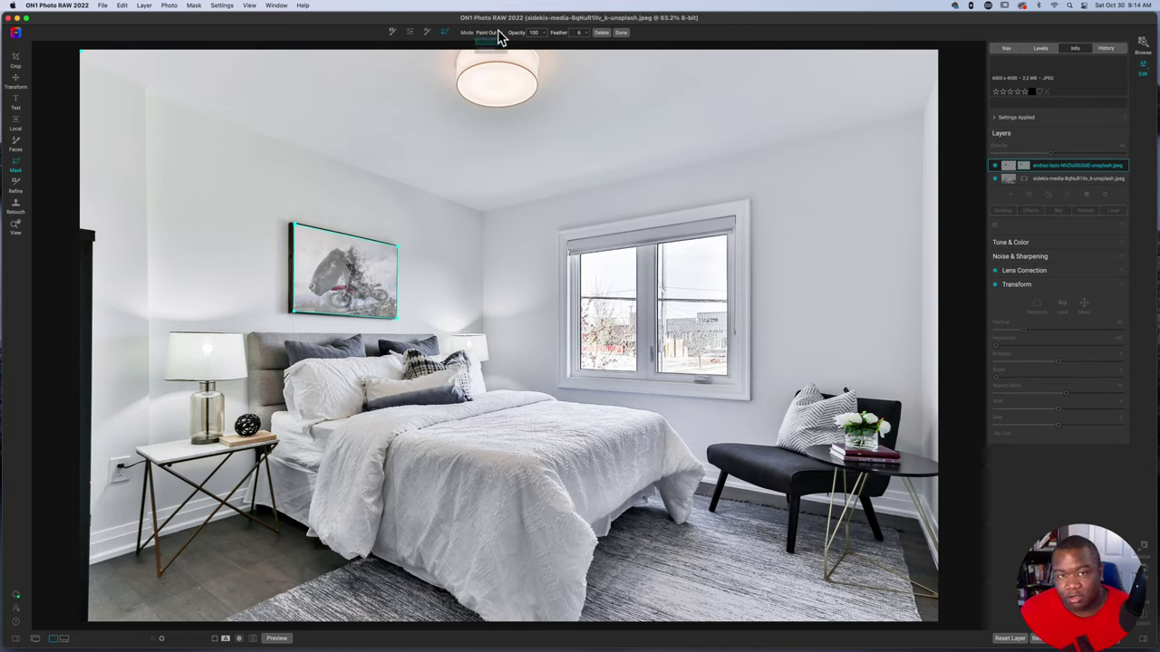
left_click(622, 34)
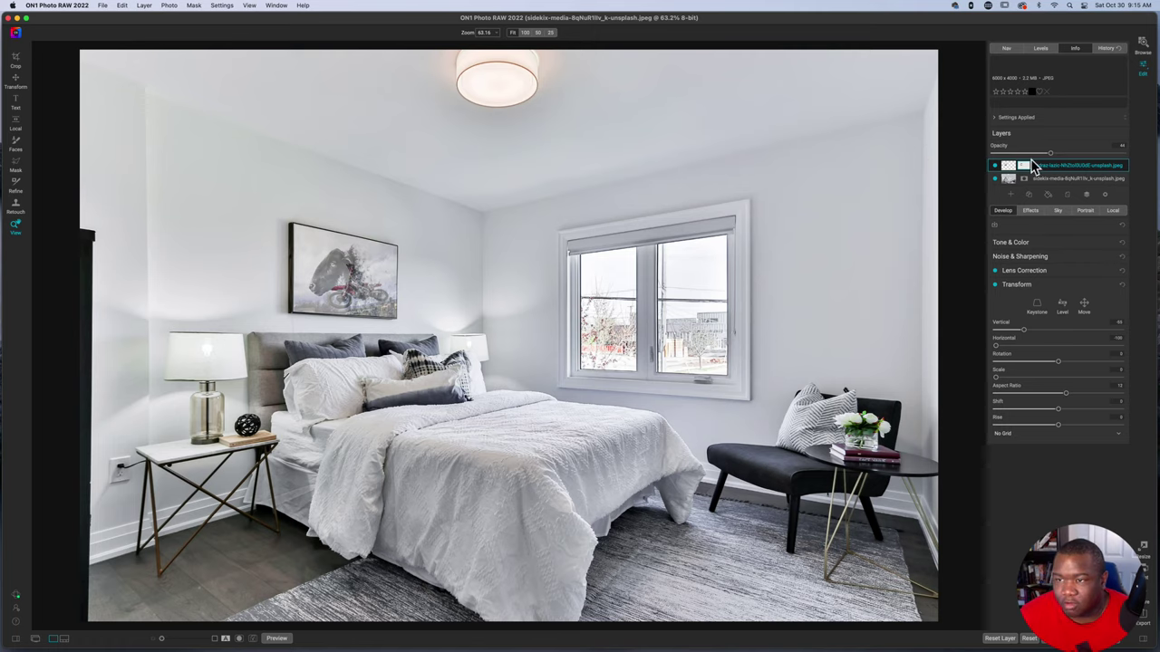
Step: Raise the motocross layer's opacity to 100 and adjust its Transform to Rise about -1 and Vertical about -61
left_click_drag(1051, 152, 1149, 163)
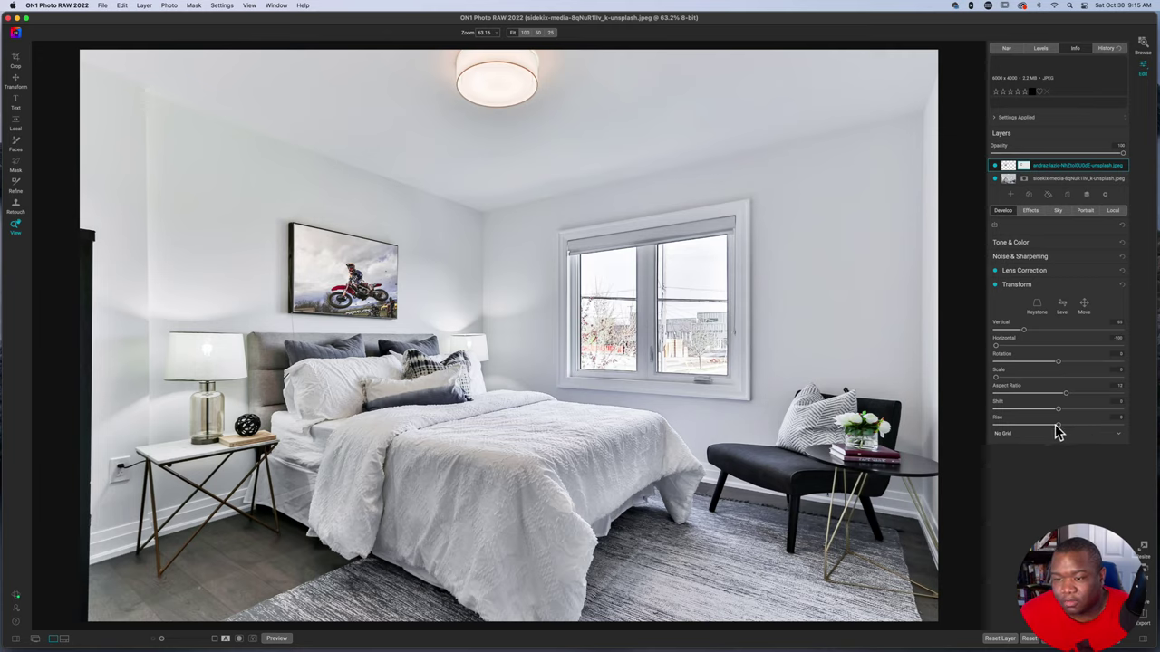
mouse_move(1059, 432)
left_mouse_down()
mouse_move(1072, 429)
mouse_move(1057, 429)
left_mouse_up()
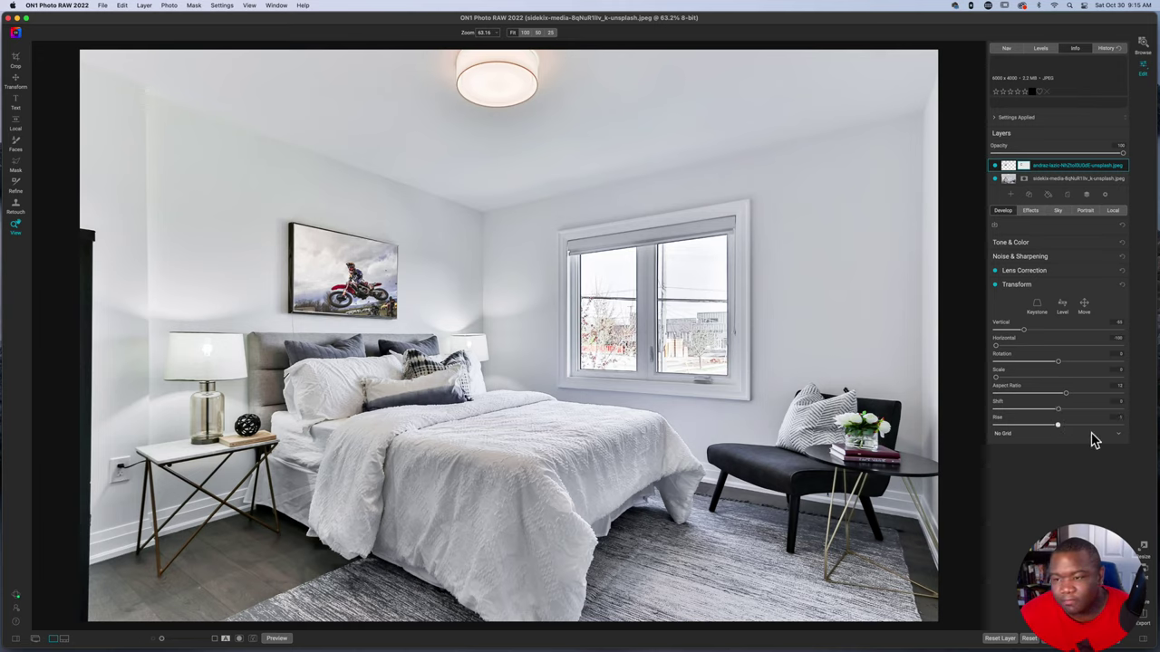
mouse_move(1026, 332)
left_mouse_down()
mouse_move(1048, 334)
mouse_move(1021, 334)
left_mouse_up()
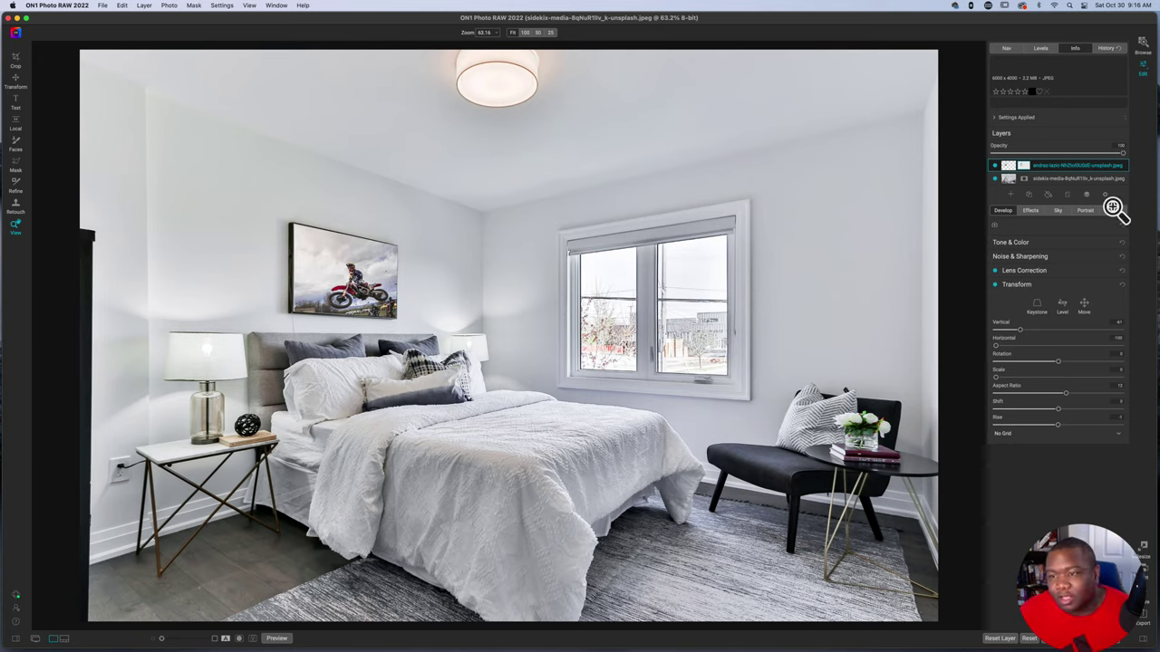
Step: Hide the motocross layer and set up the Clone Stamp with a brush size of 200
left_click(995, 166)
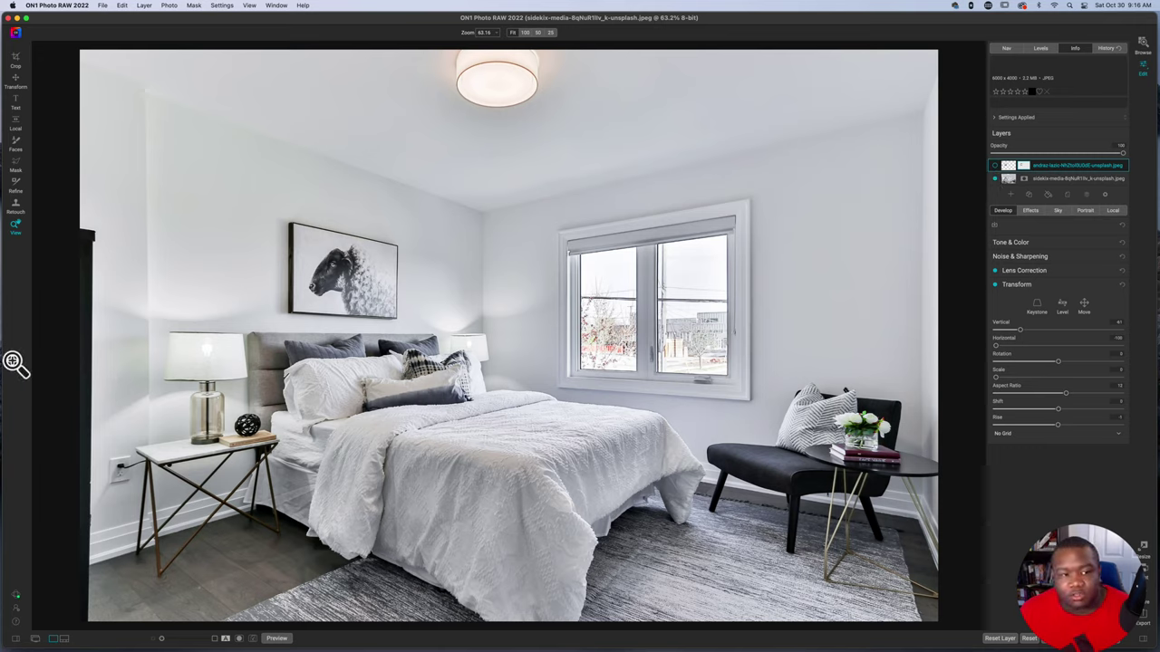
left_click(15, 209)
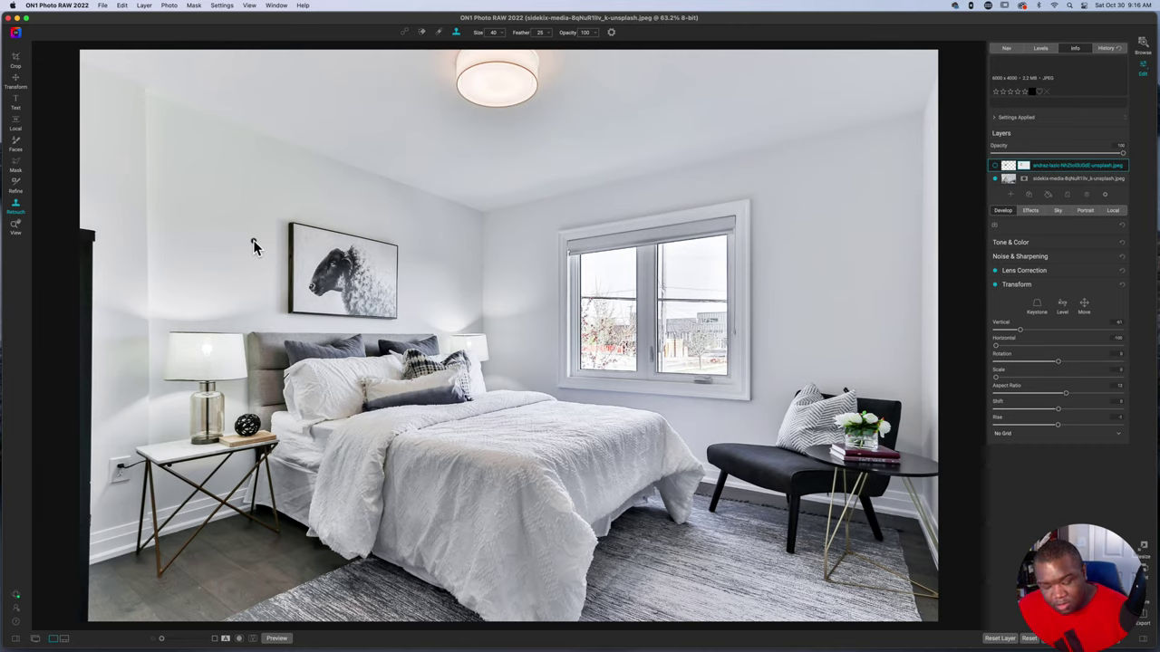
key("bracketright")
key("bracketright")
key("bracketright")
key("bracketright")
key("bracketright")
key("bracketright")
key("bracketright")
key("bracketright")
key("bracketright")
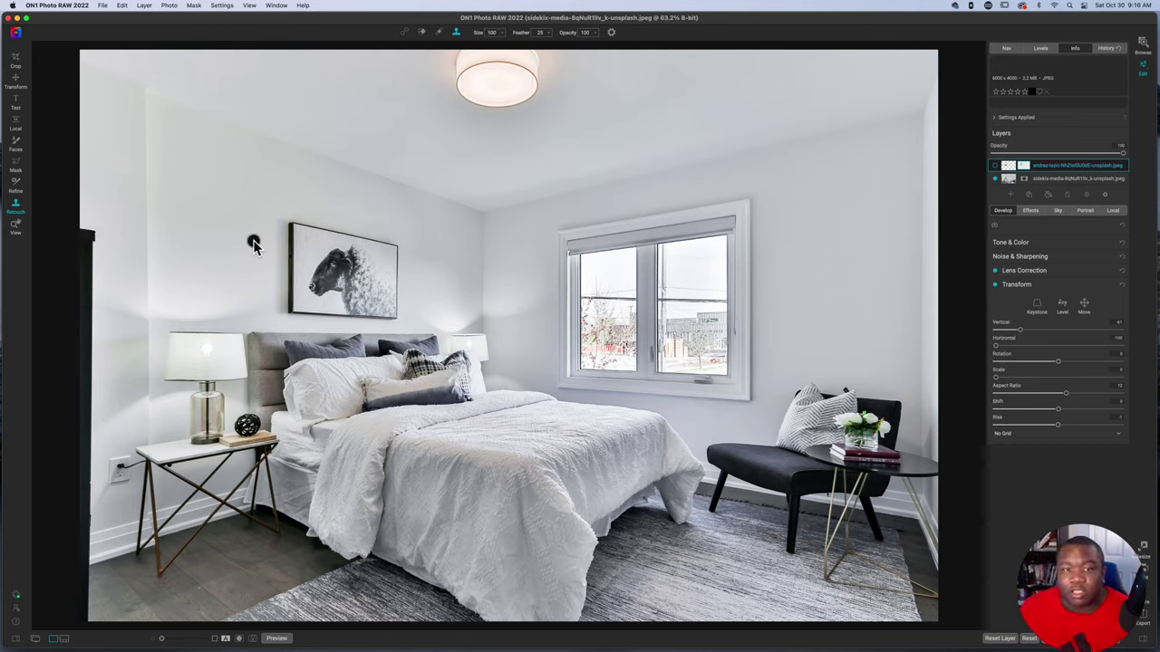
key("bracketright")
key("bracketright")
key("bracketright")
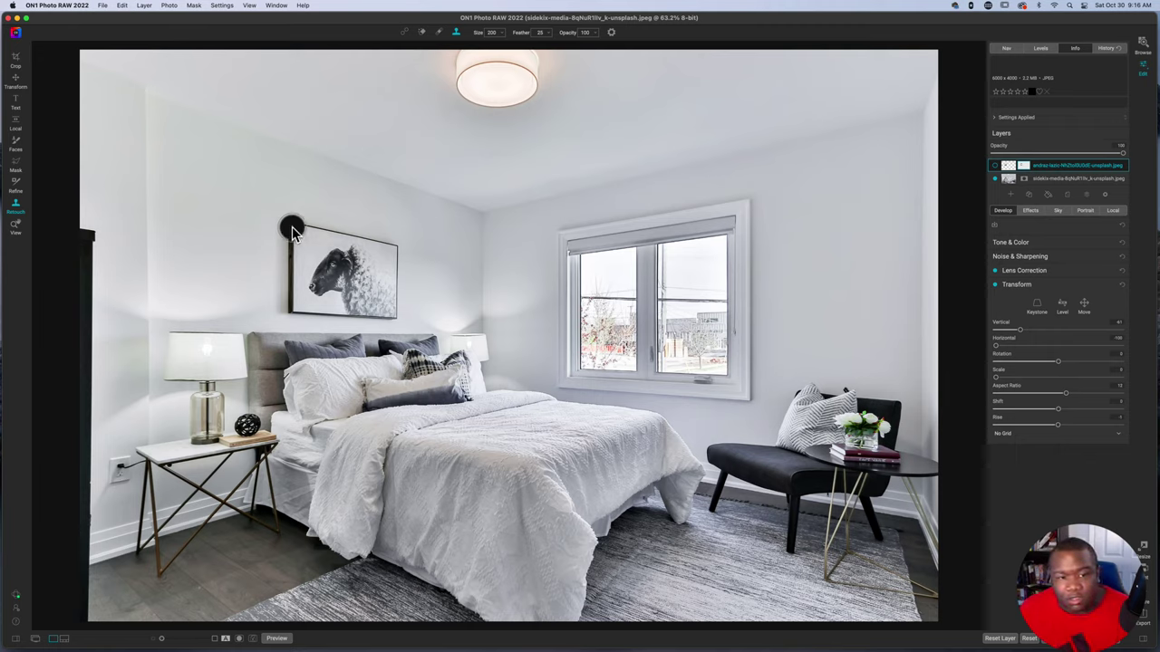
Step: Select the bedroom photo layer and clone clean wall over the left edge of the sheep picture's frame
left_click(209, 260)
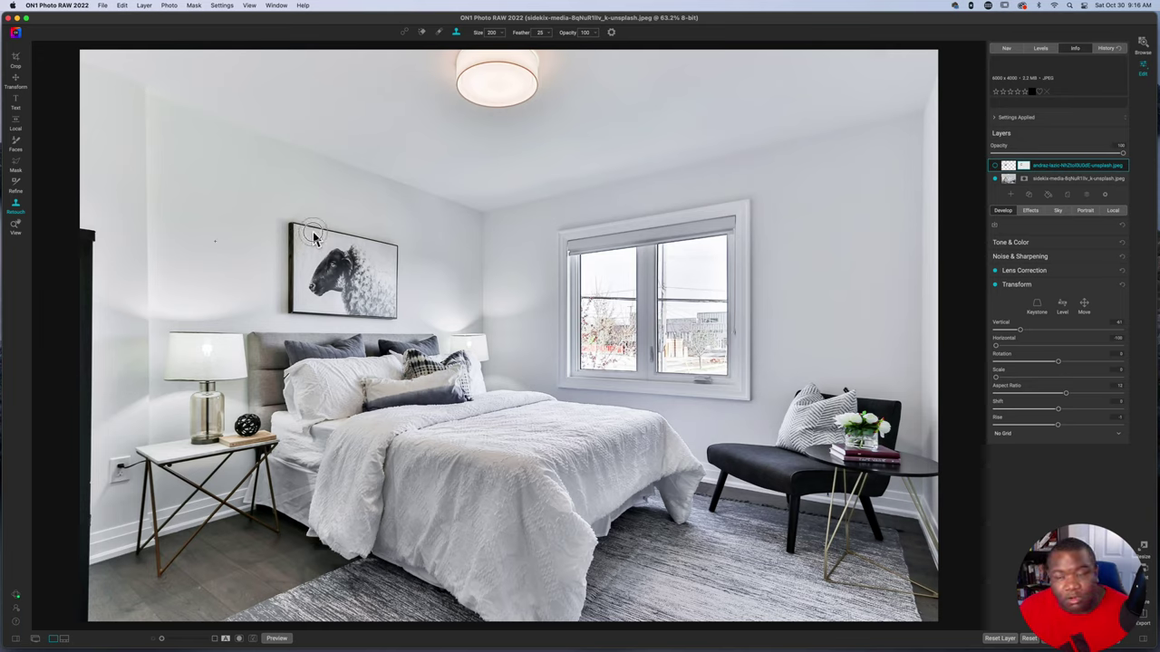
left_click(1054, 184)
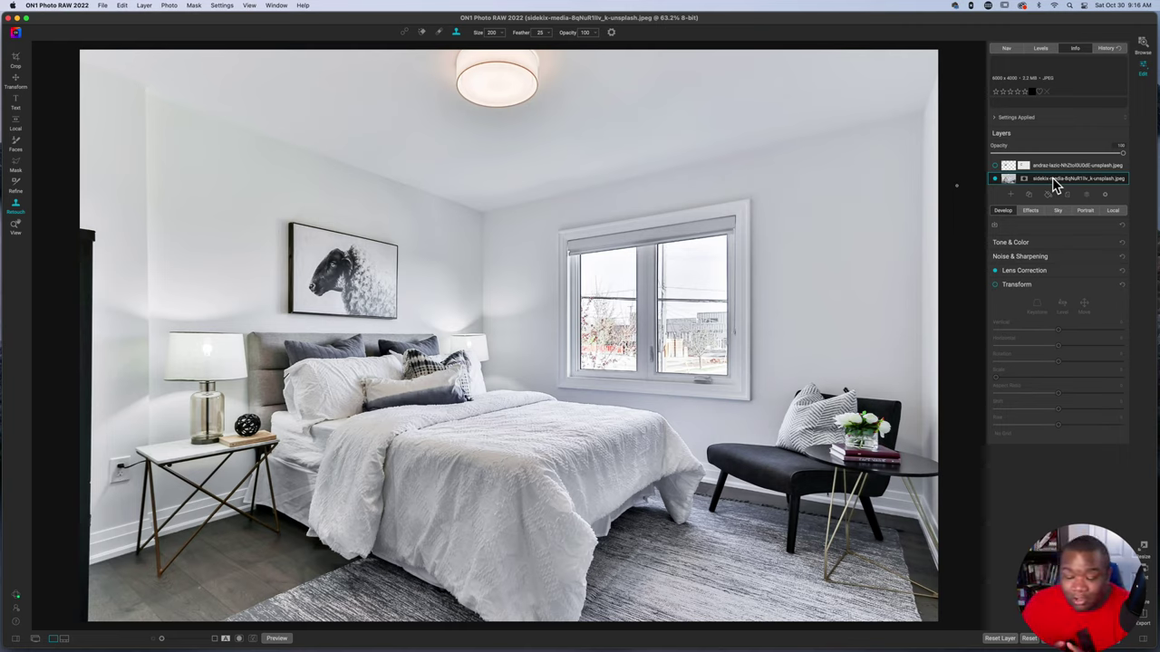
double_click(1054, 180)
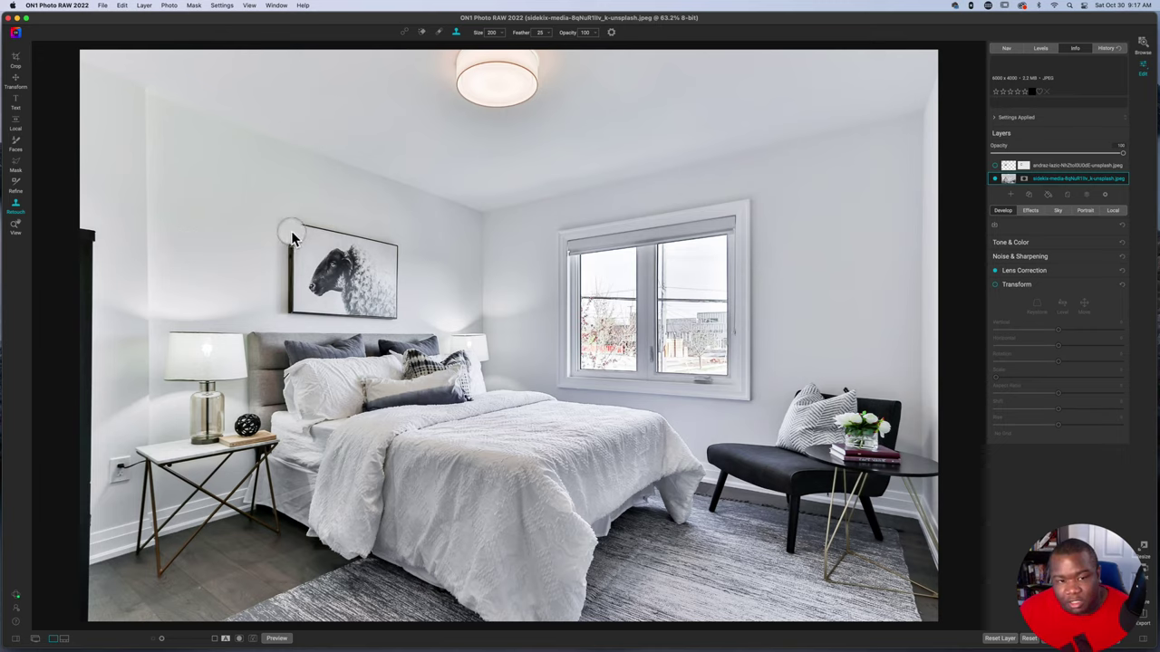
mouse_move(316, 232)
left_mouse_down()
mouse_move(290, 249)
mouse_move(294, 260)
mouse_move(319, 244)
mouse_move(286, 278)
mouse_move(292, 306)
mouse_move(321, 252)
mouse_move(348, 237)
mouse_move(283, 233)
mouse_move(280, 303)
mouse_move(299, 308)
left_mouse_up()
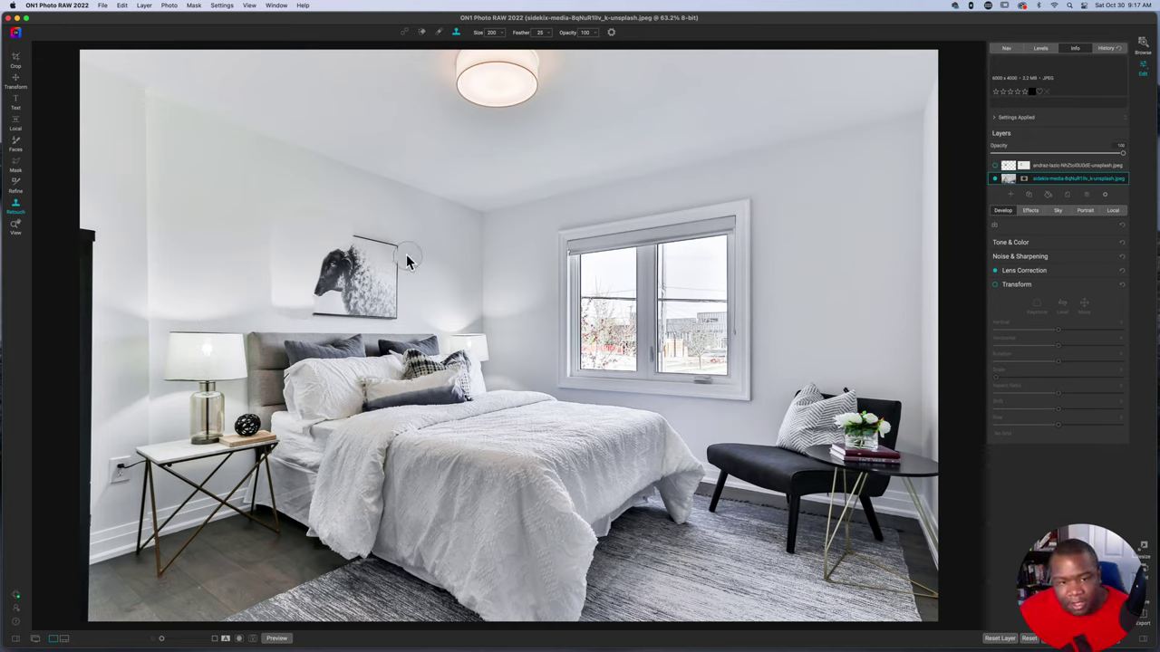
Step: Clone sampled wall areas over the rest of the sheep picture and its frame at brush size 200
left_click_drag(395, 257, 365, 245)
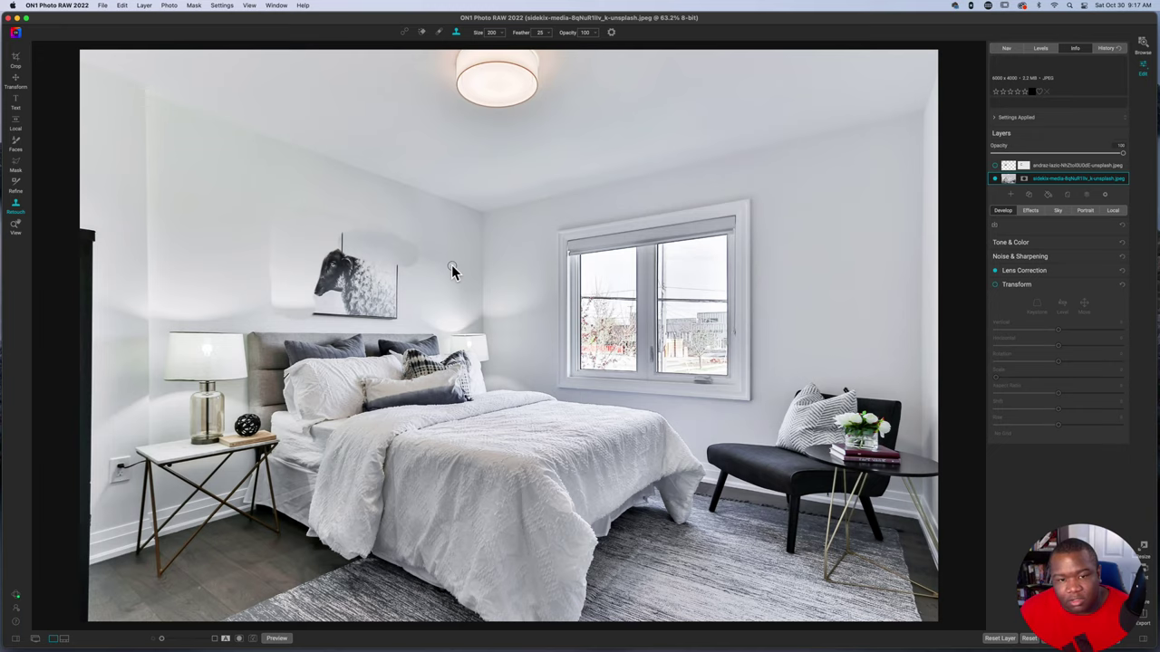
left_click_drag(338, 237, 377, 255)
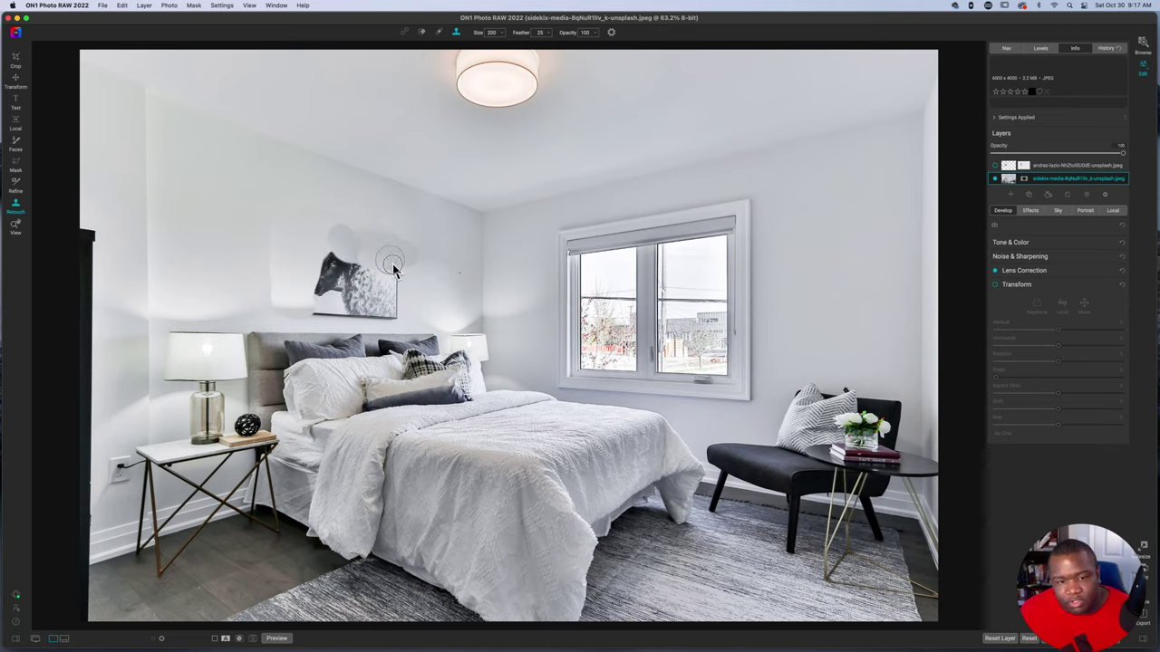
left_click_drag(392, 280, 346, 273)
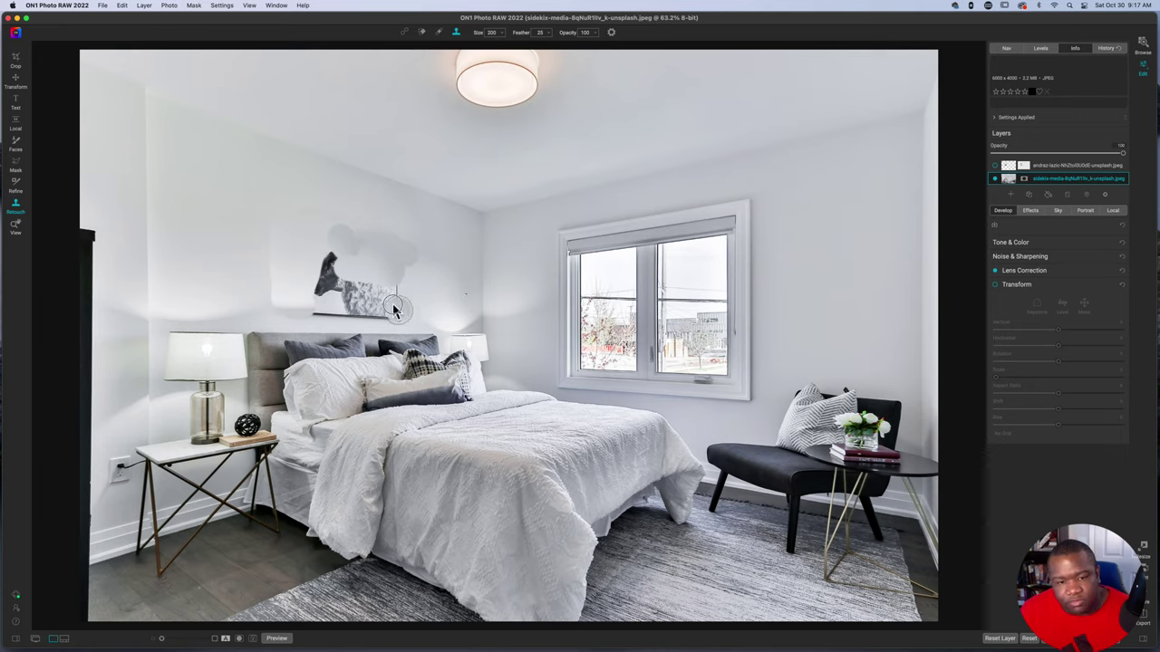
left_click_drag(392, 296, 349, 283)
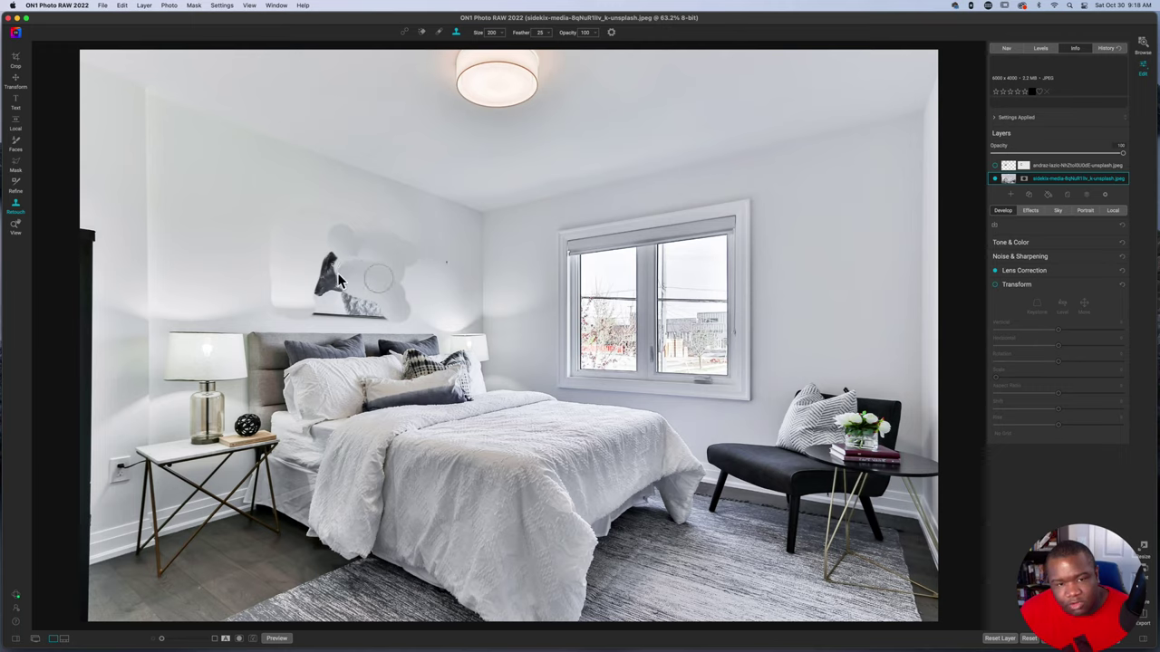
mouse_move(333, 265)
left_mouse_down()
mouse_move(325, 284)
mouse_move(368, 302)
left_mouse_up()
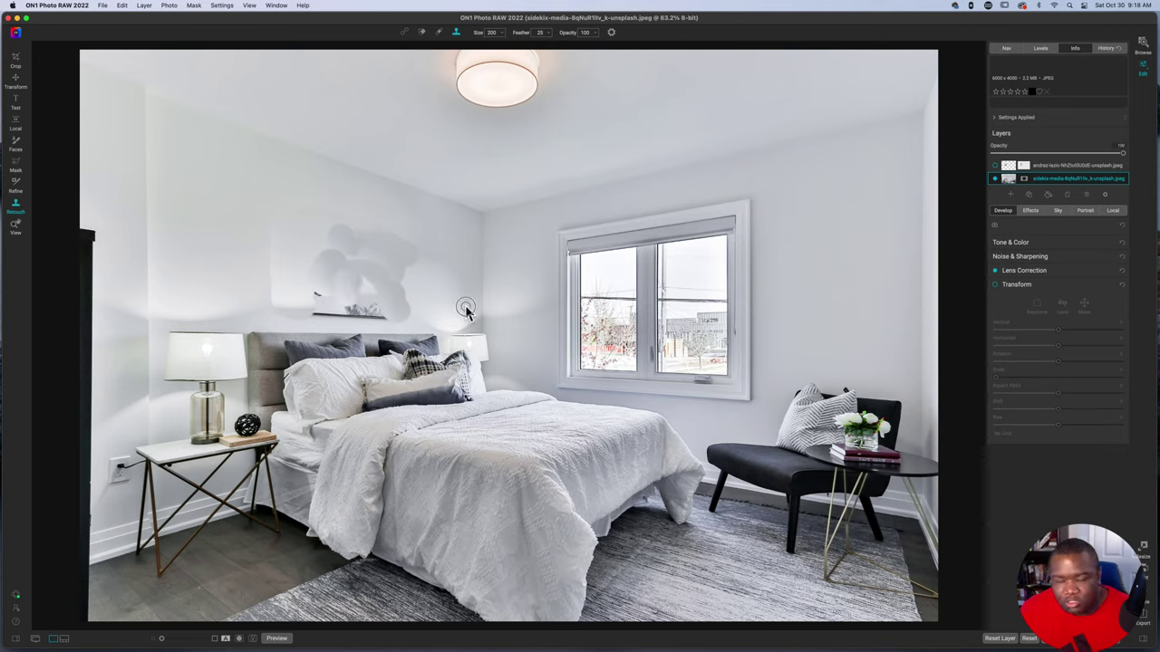
left_click_drag(393, 317, 353, 317)
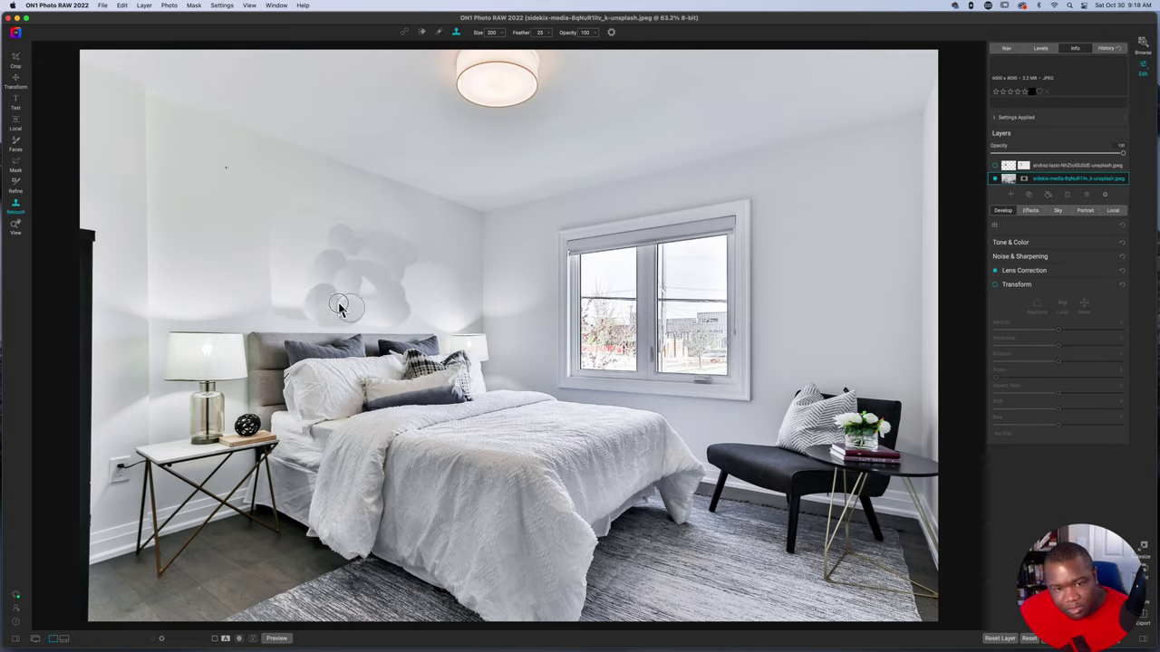
mouse_move(318, 309)
left_mouse_down()
mouse_move(312, 290)
mouse_move(348, 293)
left_mouse_up()
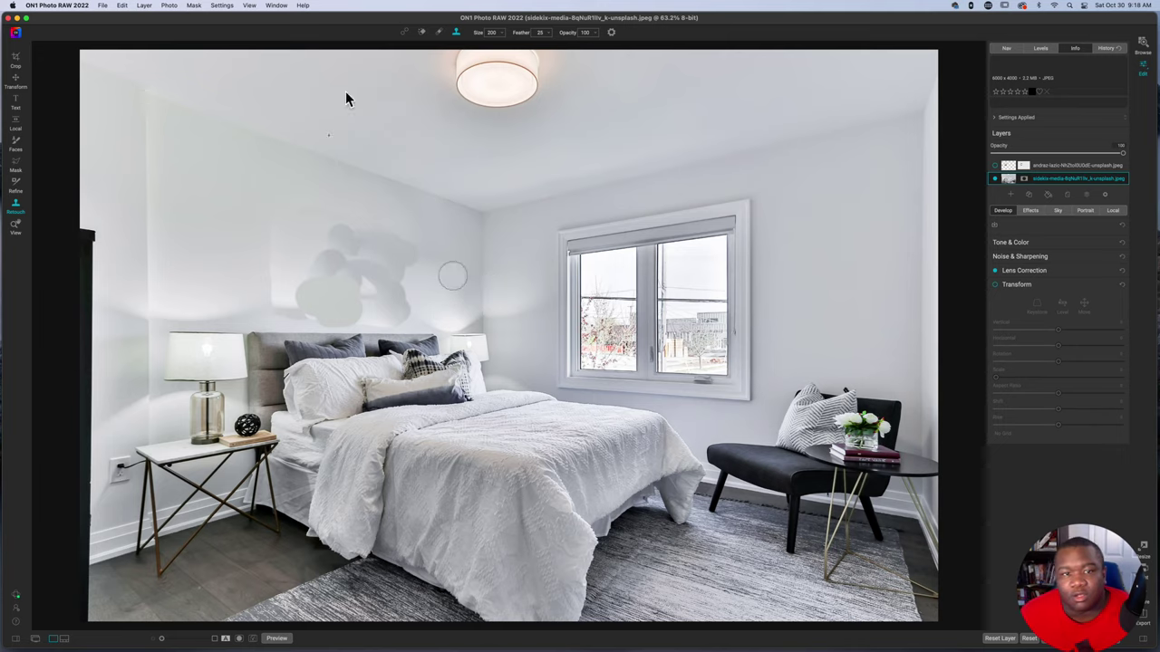
Step: Switch to the Perfect Eraser, enlarge its brush to 400, and erase the upper cloning smudges on the wall
left_click(440, 33)
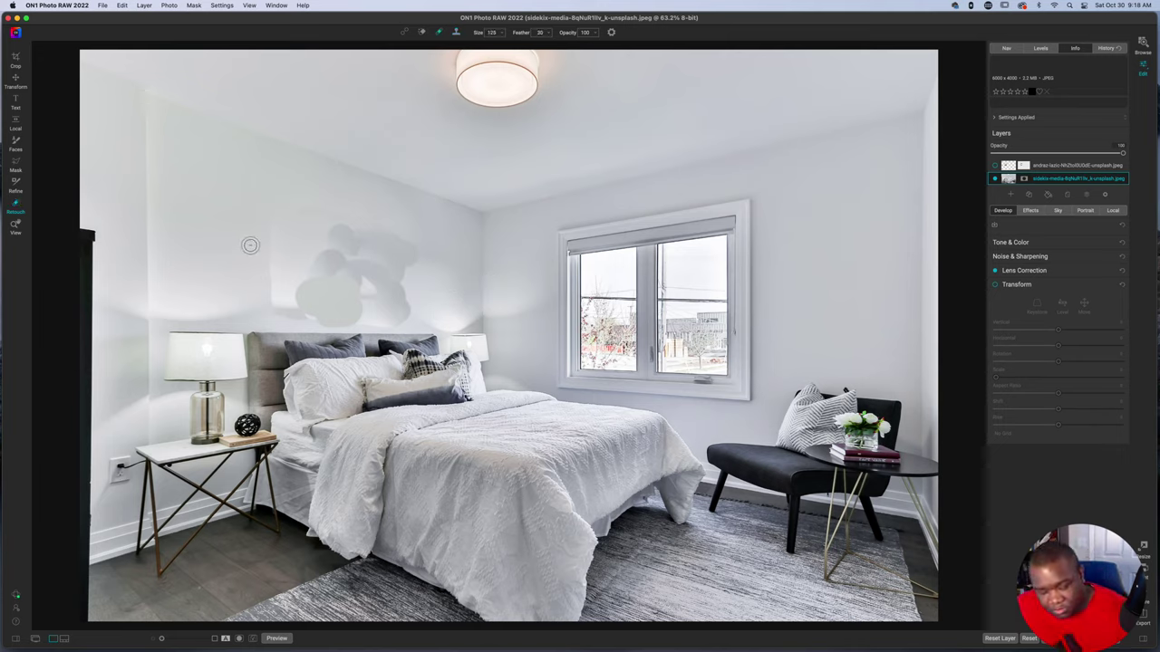
key("bracketright")
key("bracketright")
key("bracketright")
key("bracketright")
key("bracketright")
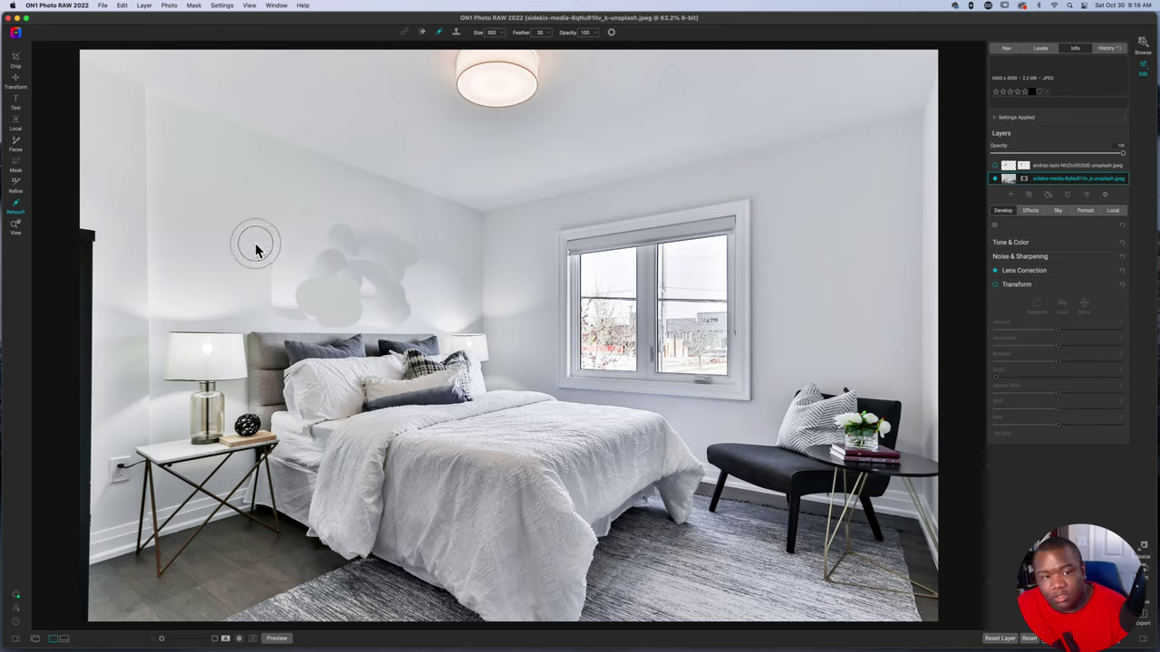
mouse_move(279, 254)
left_mouse_down()
mouse_move(307, 227)
mouse_move(276, 243)
left_mouse_up()
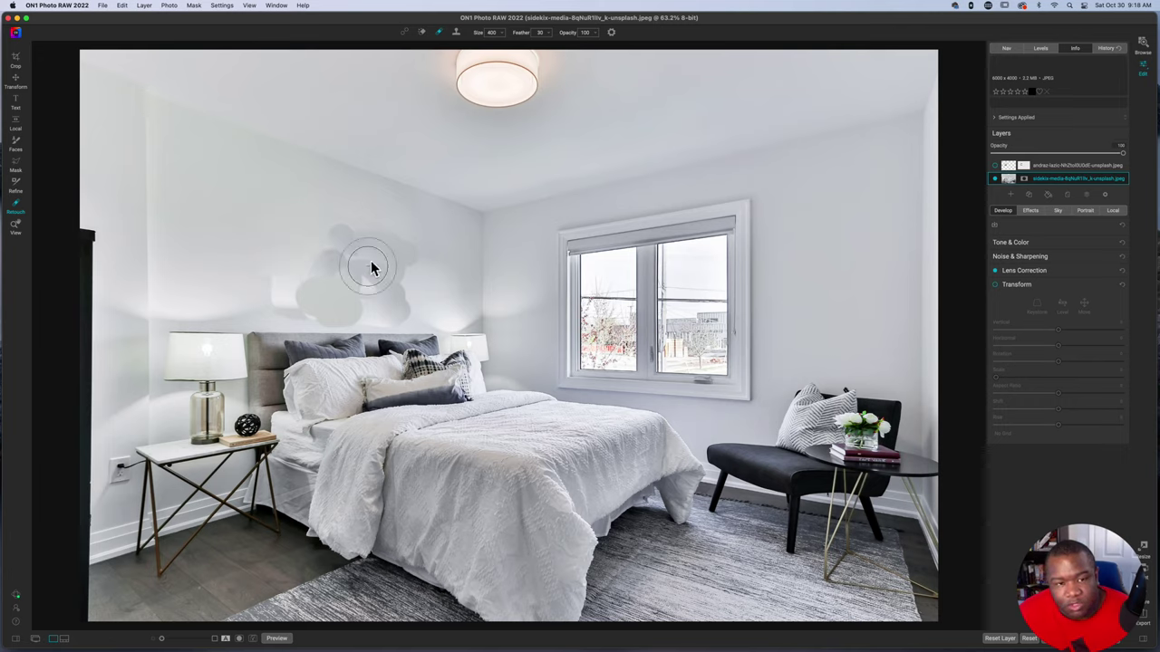
left_click_drag(436, 252, 354, 238)
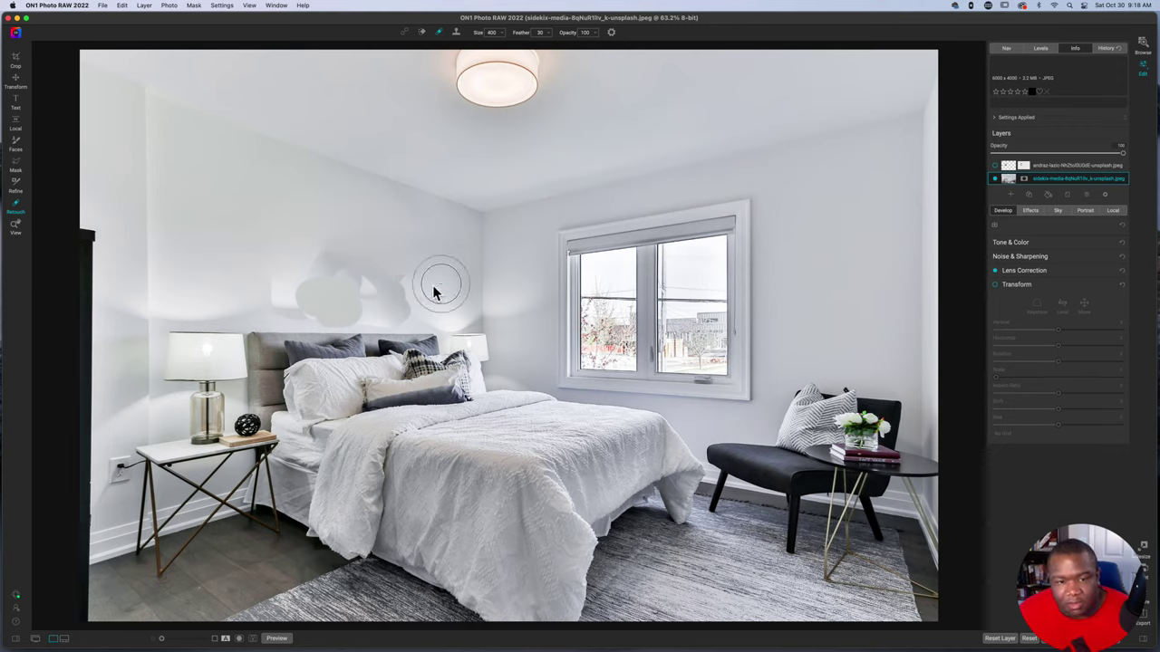
Step: Erase the remaining cloning blotches and shading patches on the wall above the headboard
left_click(282, 287)
left_click_drag(282, 286, 311, 258)
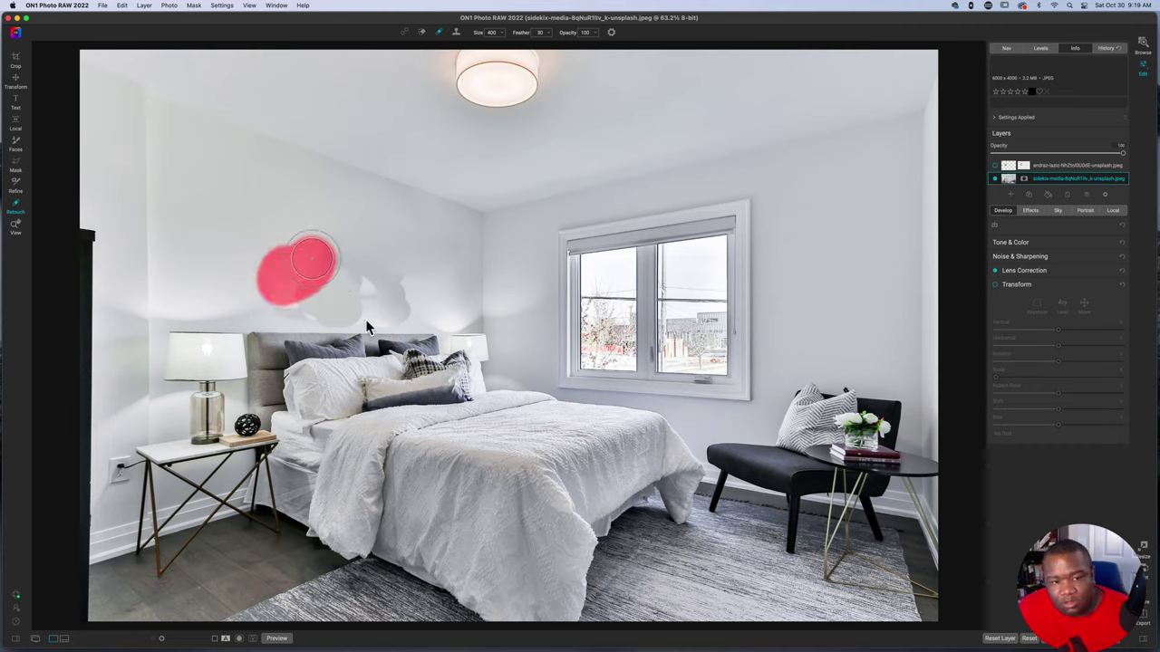
left_click(411, 284)
mouse_move(411, 283)
left_mouse_down()
mouse_move(388, 277)
mouse_move(405, 293)
mouse_move(418, 283)
left_mouse_up()
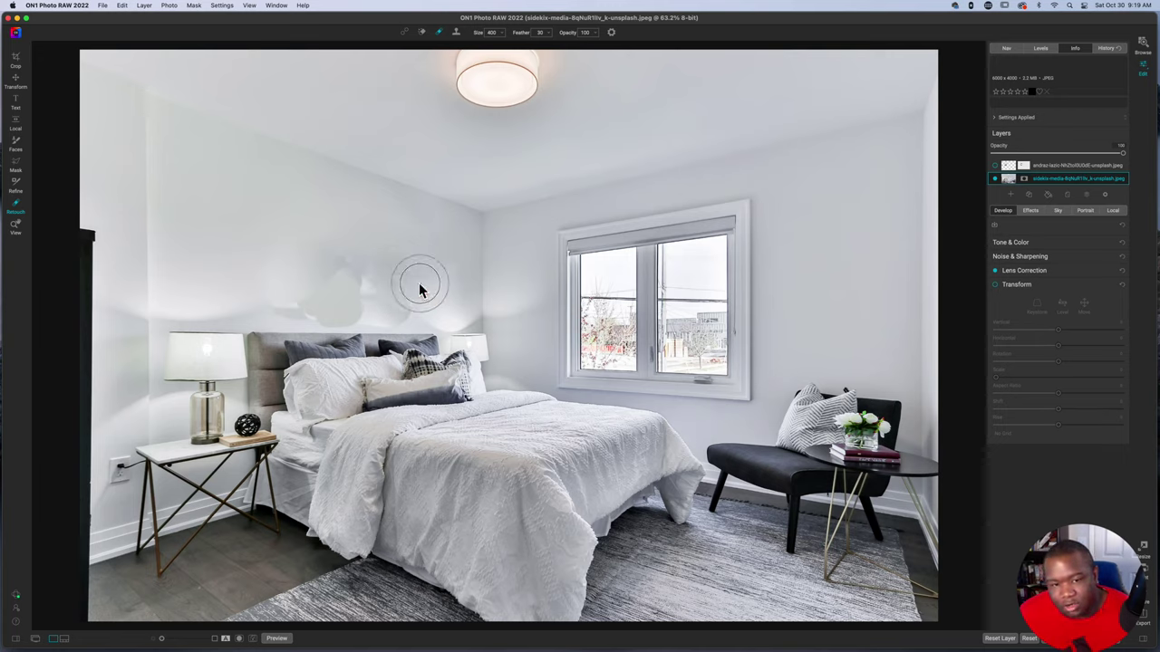
mouse_move(355, 270)
left_mouse_down()
mouse_move(330, 288)
mouse_move(381, 281)
left_mouse_up()
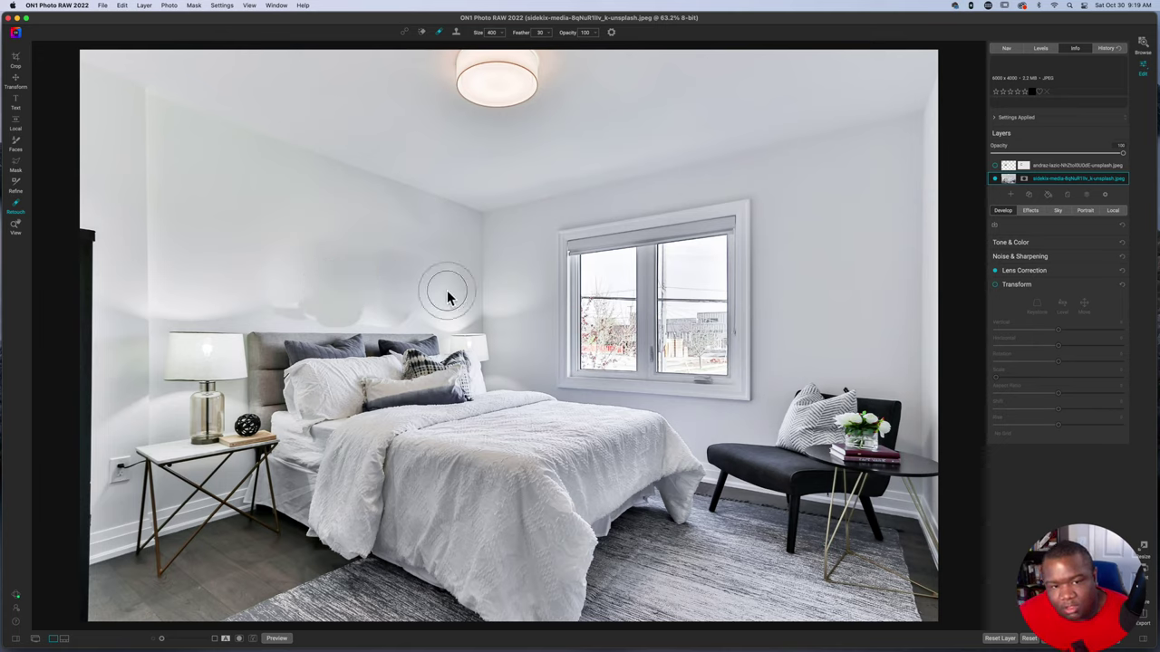
left_click_drag(323, 299, 269, 299)
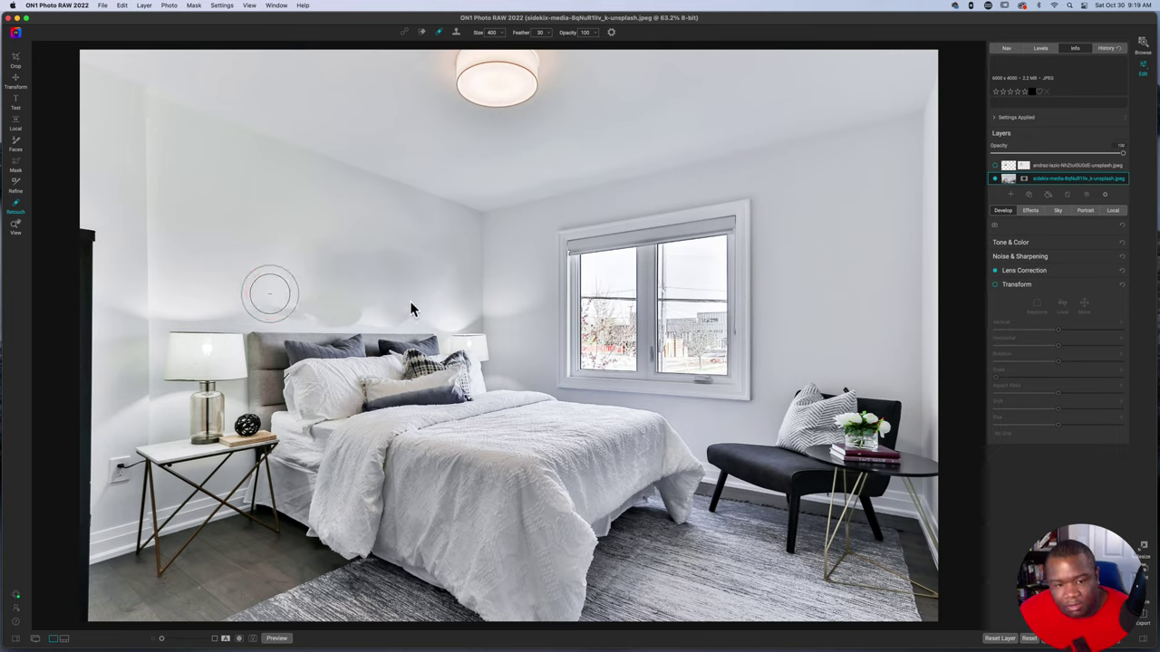
left_click_drag(421, 302, 328, 305)
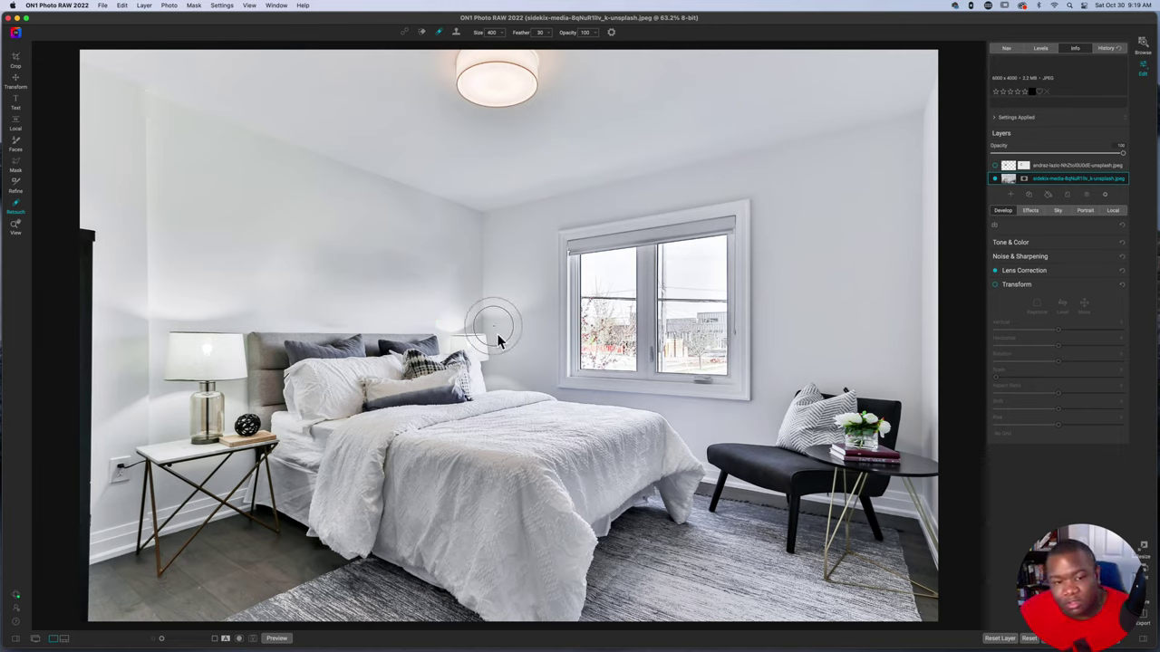
mouse_move(424, 275)
left_mouse_down()
mouse_move(318, 265)
mouse_move(396, 264)
left_mouse_up()
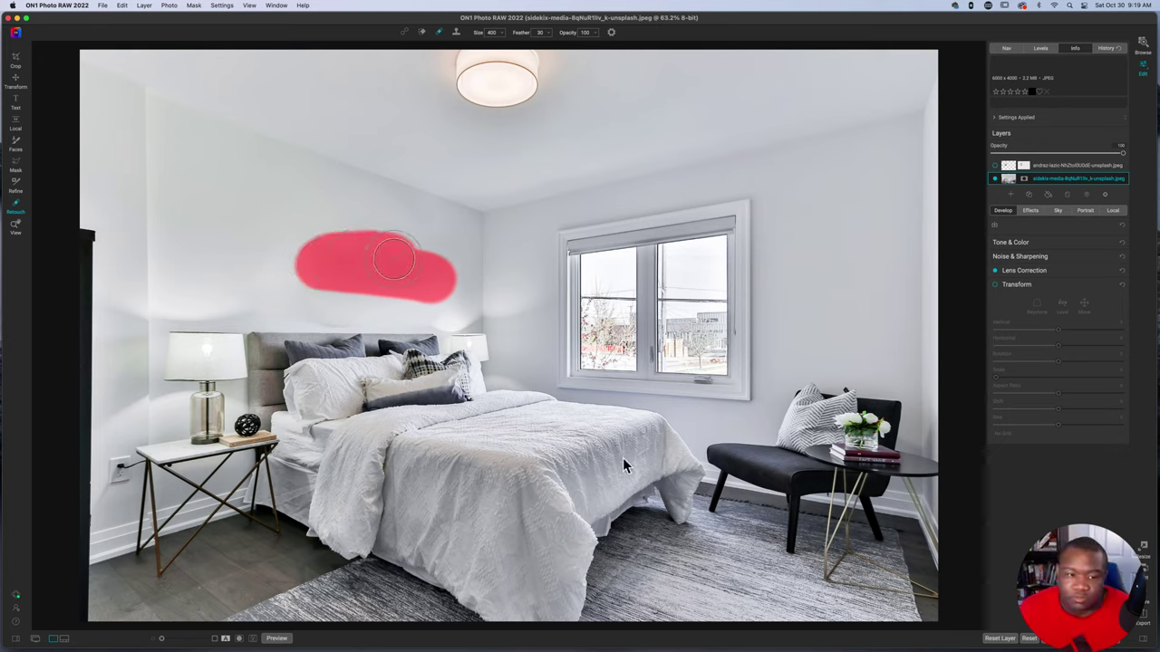
left_click_drag(396, 265, 393, 260)
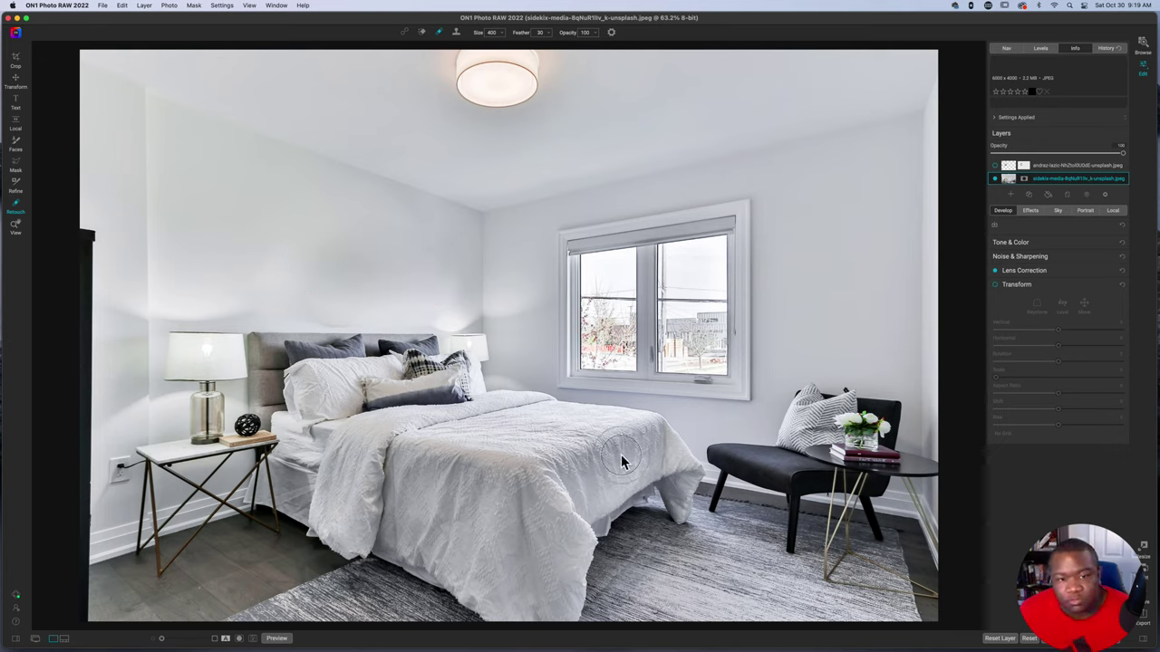
Step: Show the motocross layer over the retouched wall, toggling its visibility to compare
left_click(998, 173)
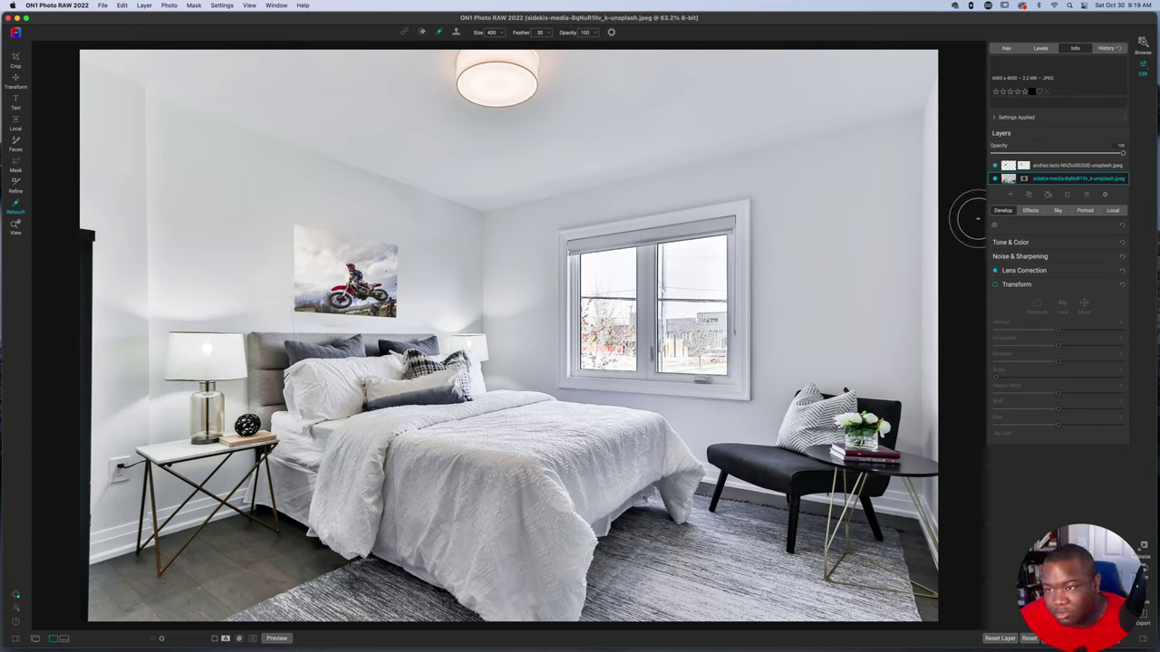
left_click(997, 168)
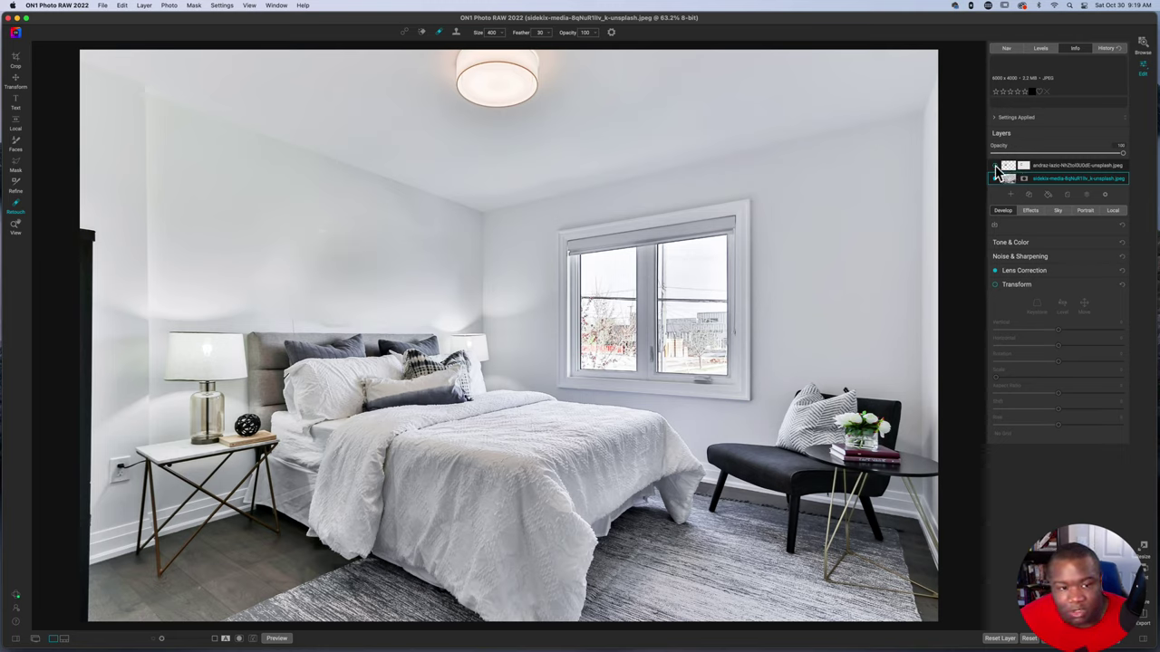
left_click(997, 168)
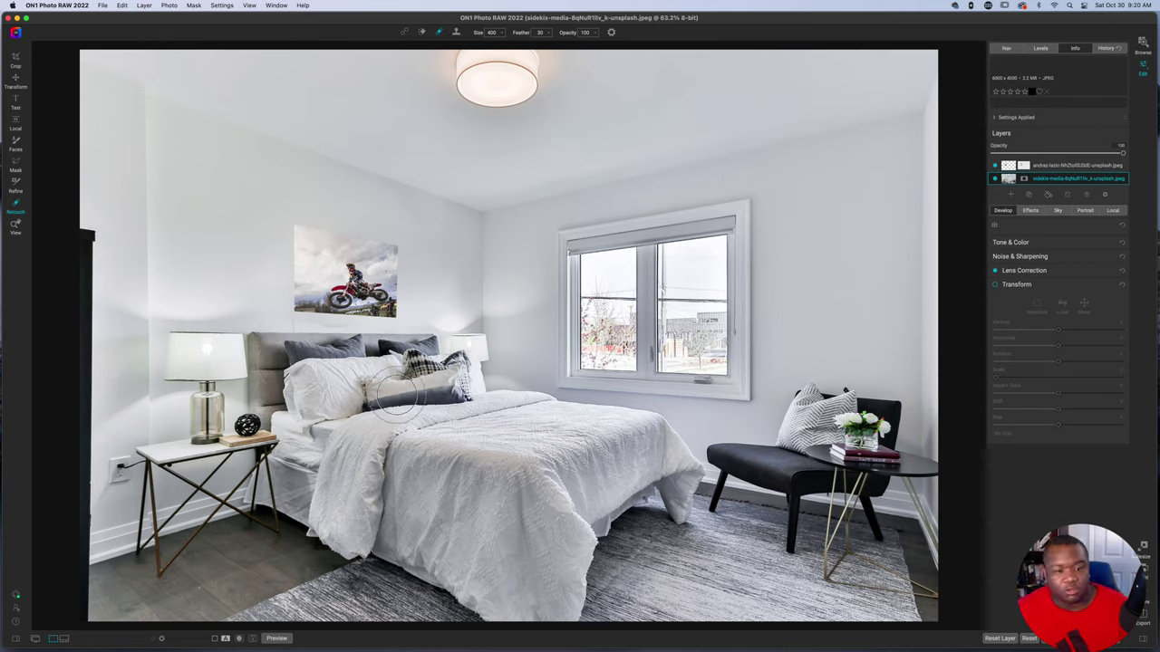
Step: Open the motocross layer's mask, cancel editing of the bedroom photo, discarding the work, and return to Browse
left_click(1022, 165)
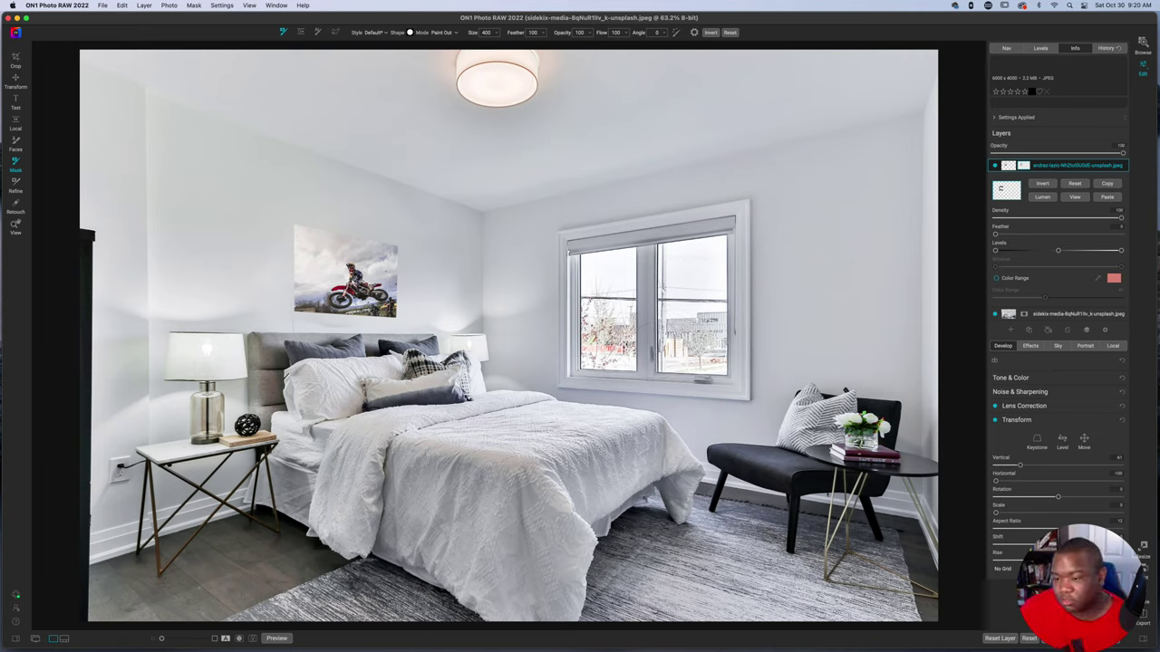
key("Escape")
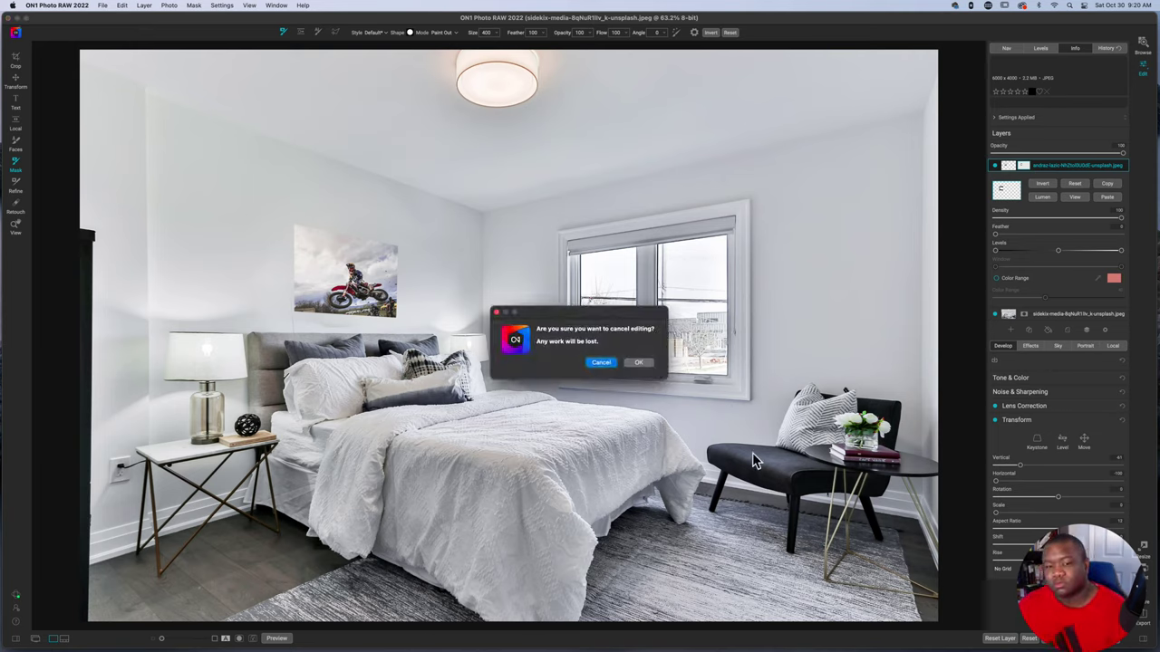
left_click(645, 365)
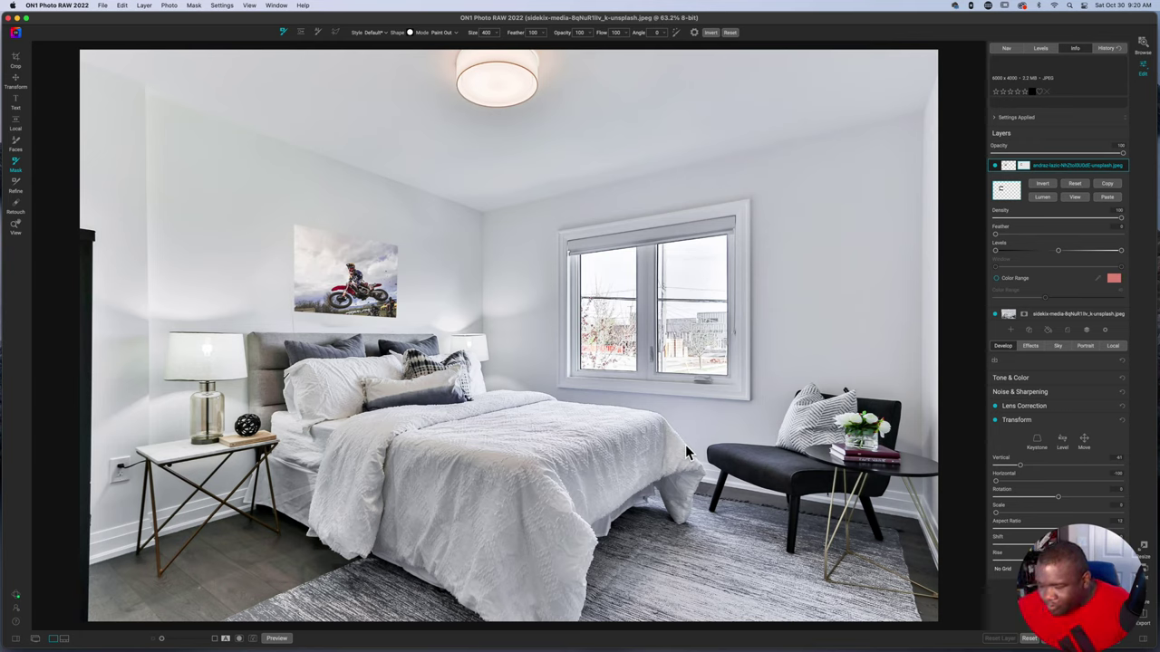
key("g")
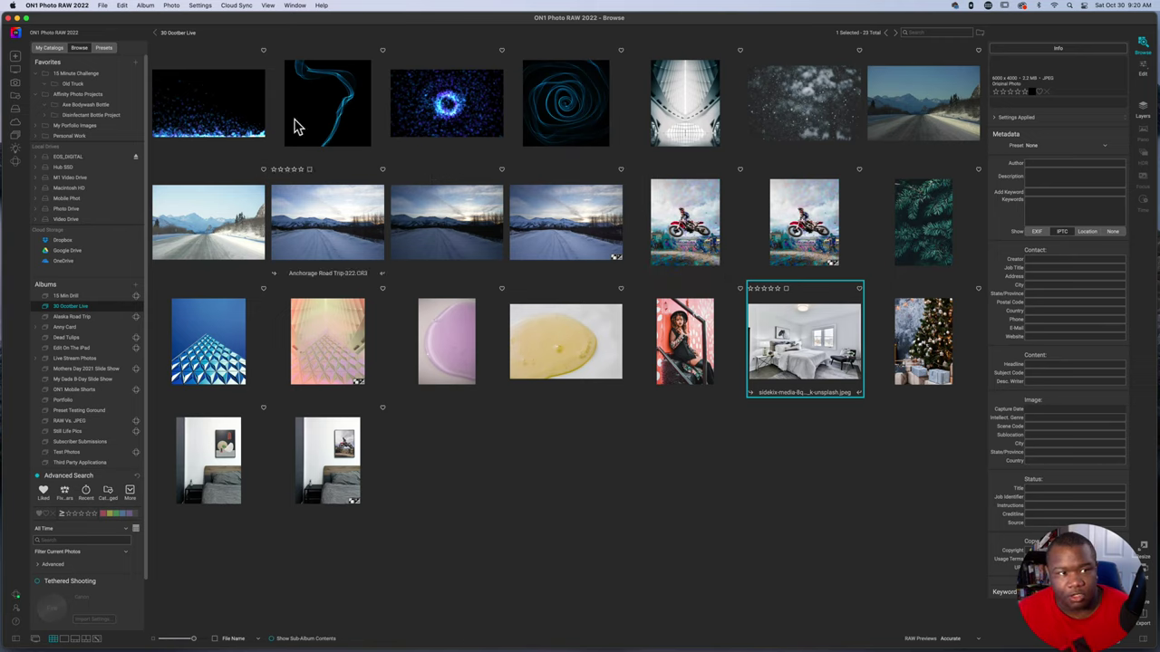
Step: Try to create a new canvas while browsing the current album
left_click(103, 7)
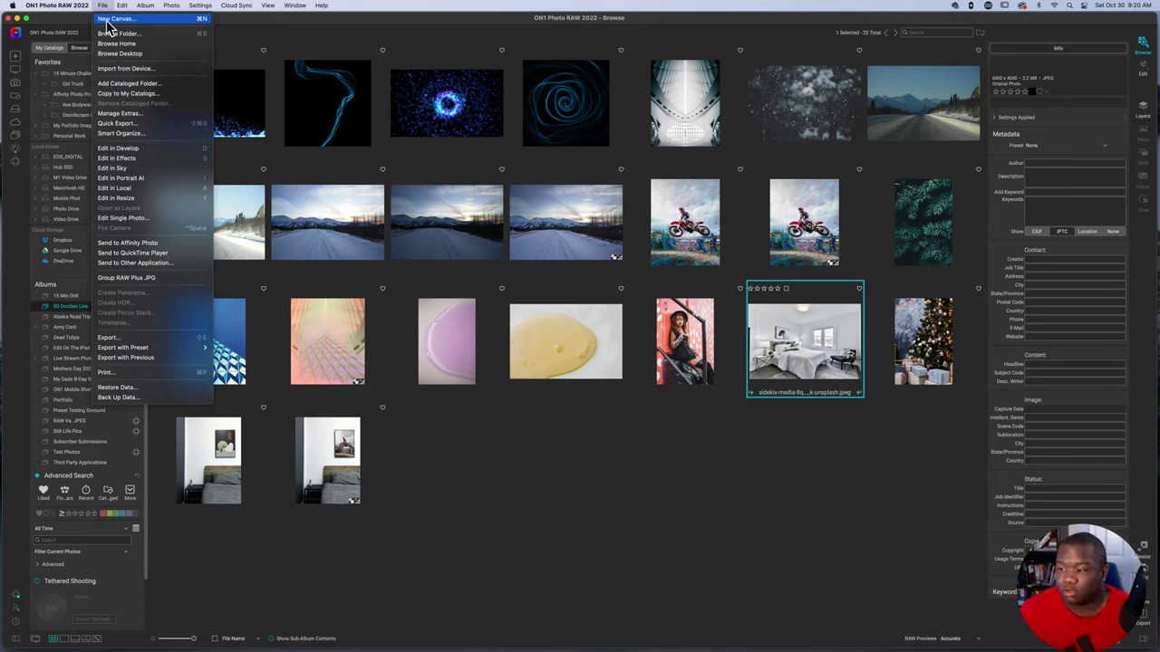
left_click(107, 19)
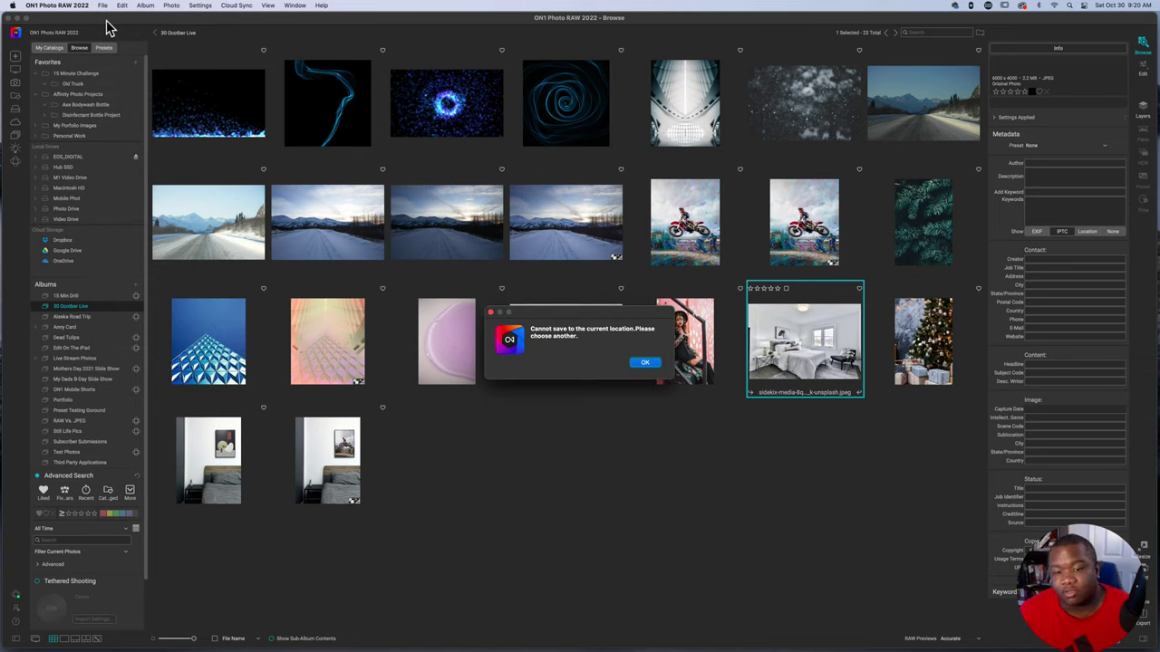
left_click(640, 362)
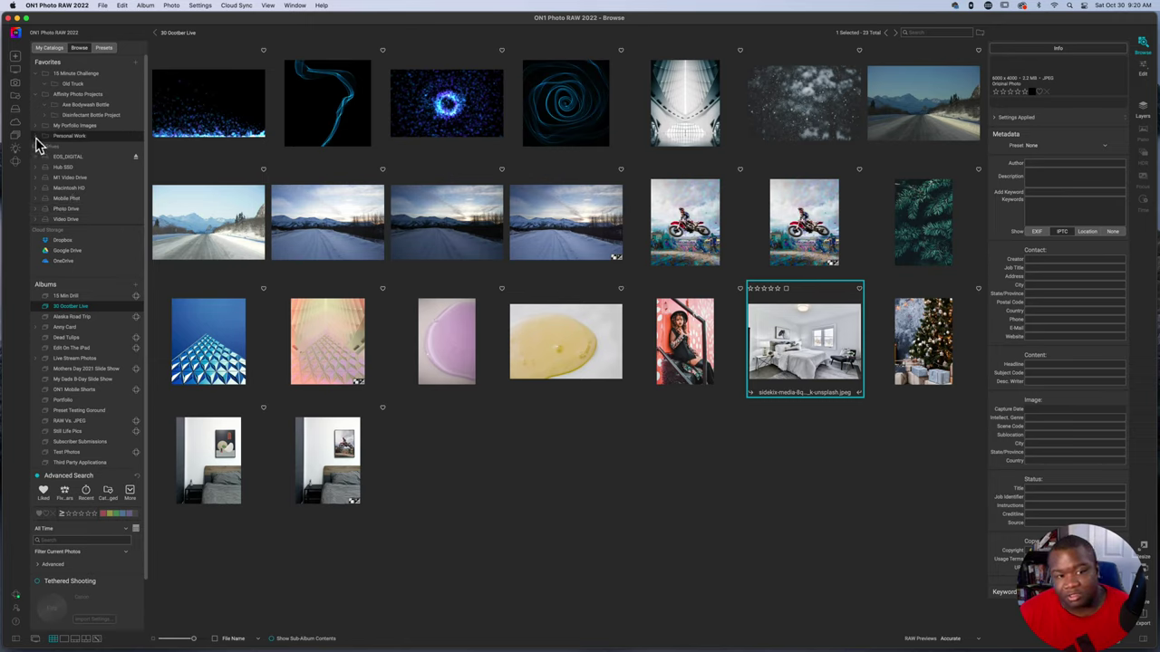
Step: Browse to the 30 October 2021 live stream folder on the Photo Drive and start a new canvas named Christmas Card
left_click(36, 210)
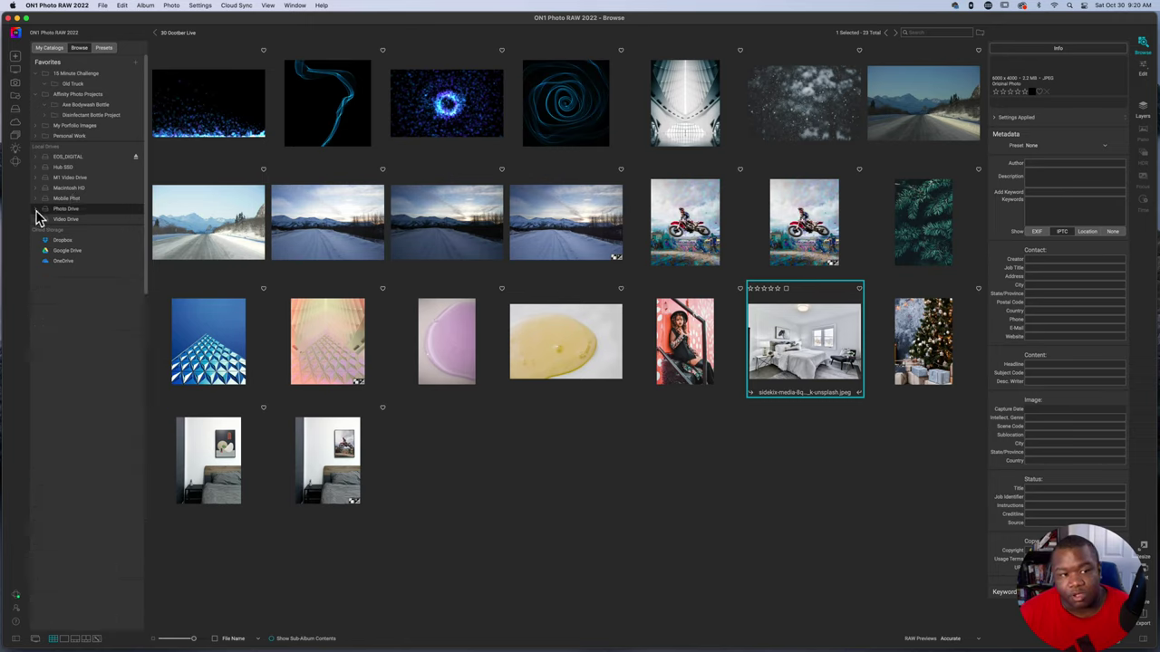
left_click(107, 417)
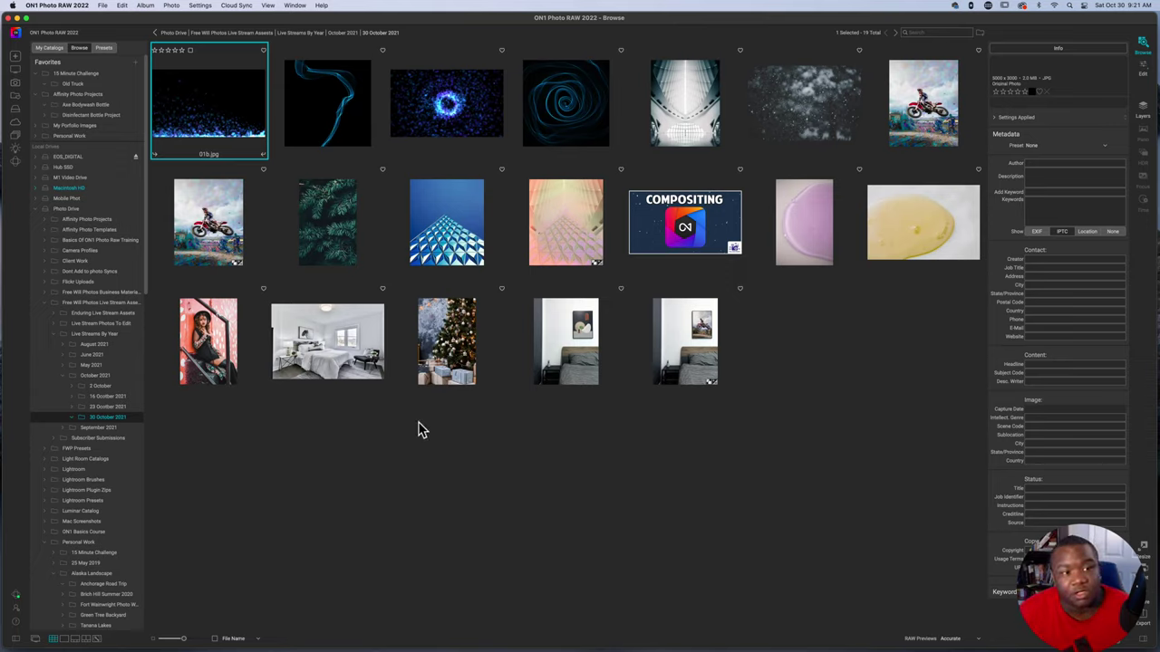
left_click(104, 5)
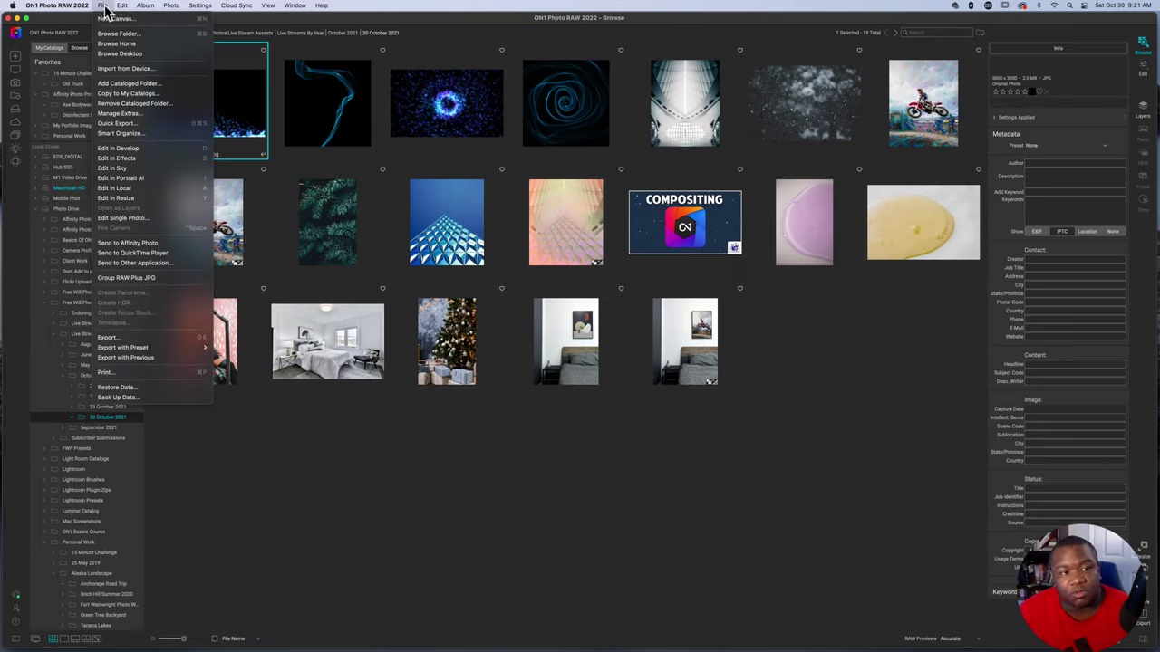
left_click(111, 19)
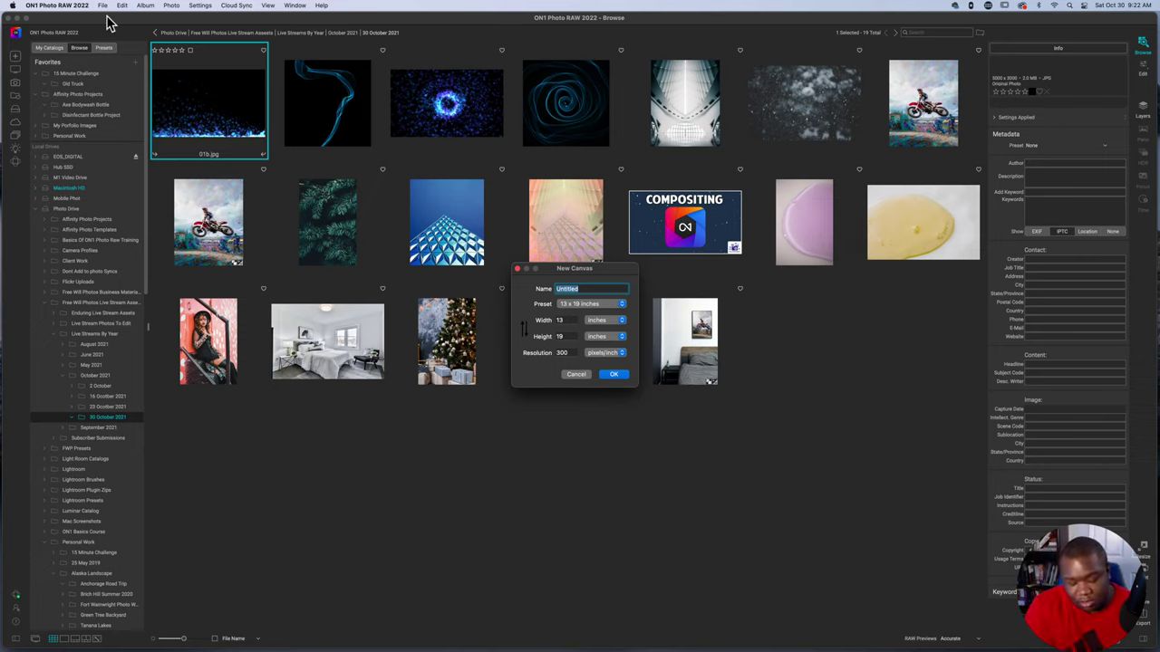
type("Christmas Card")
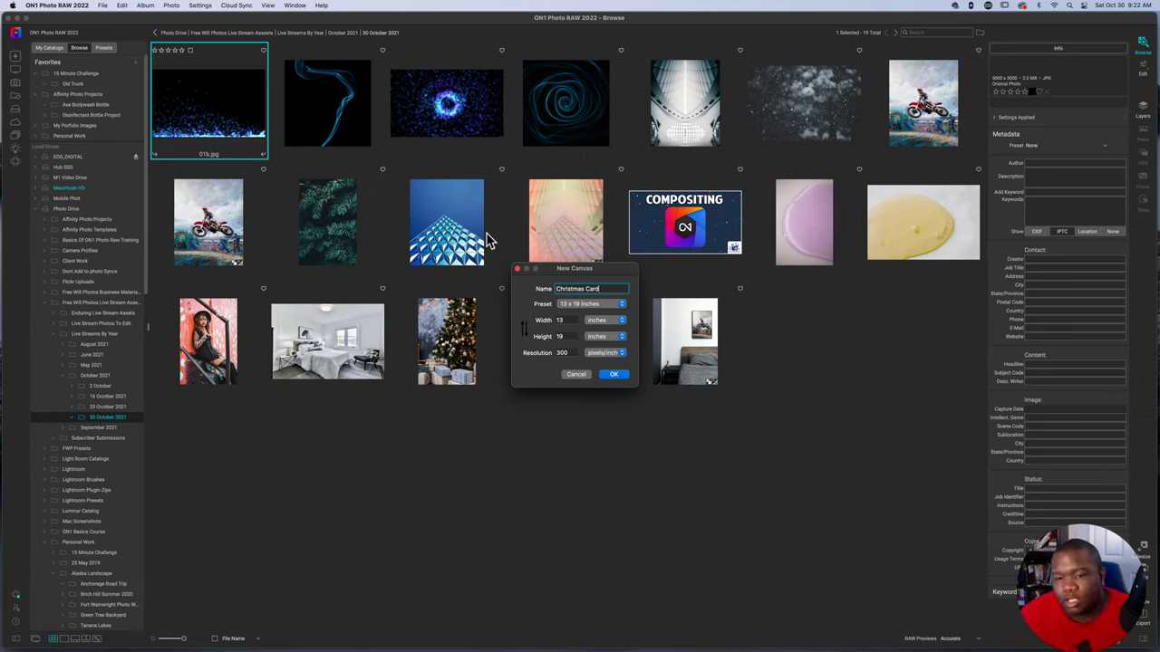
Step: Set the new canvas to 3000 pixels wide by 3000 pixels high and create it
left_click(620, 322)
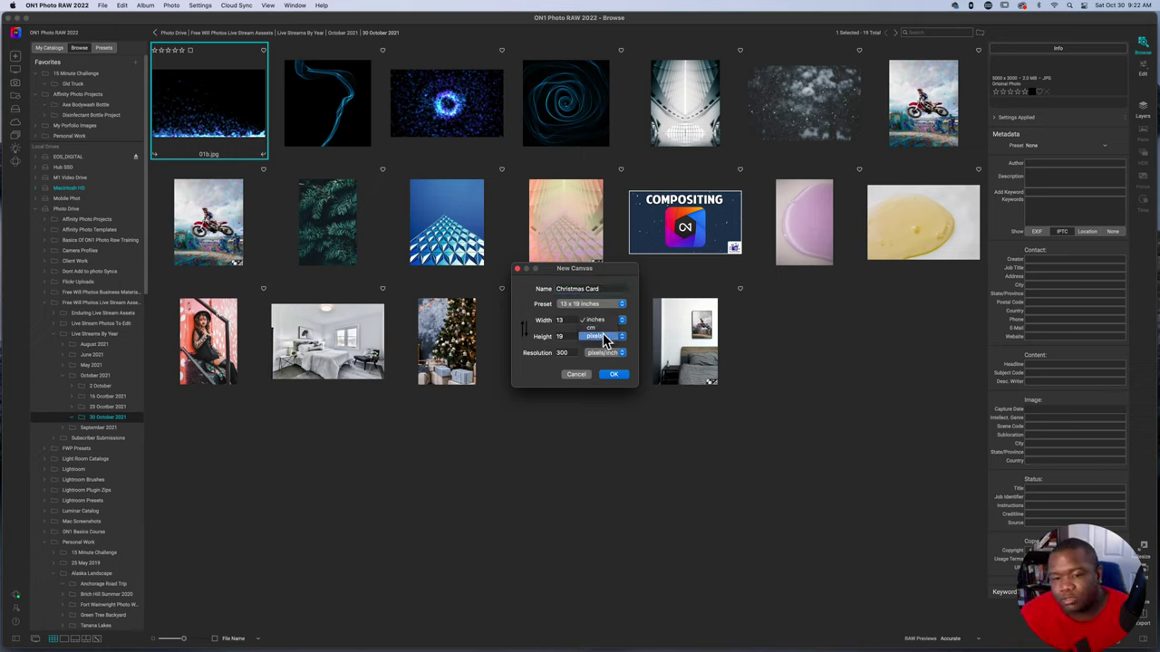
left_click(598, 337)
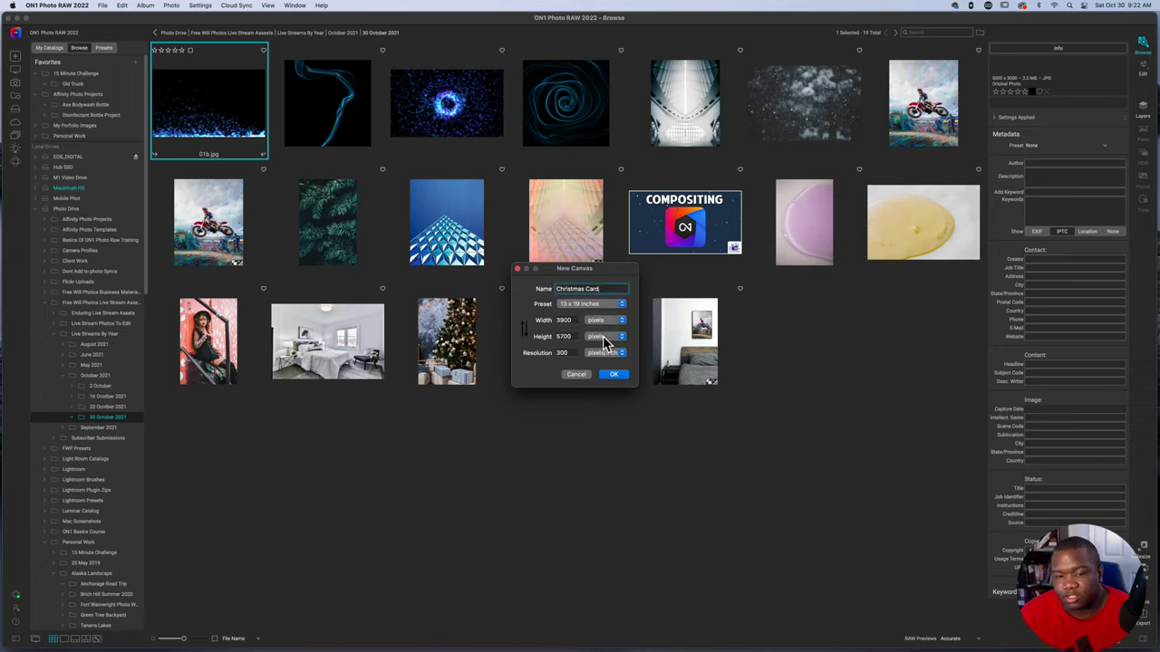
left_click(562, 320)
double_click(562, 320)
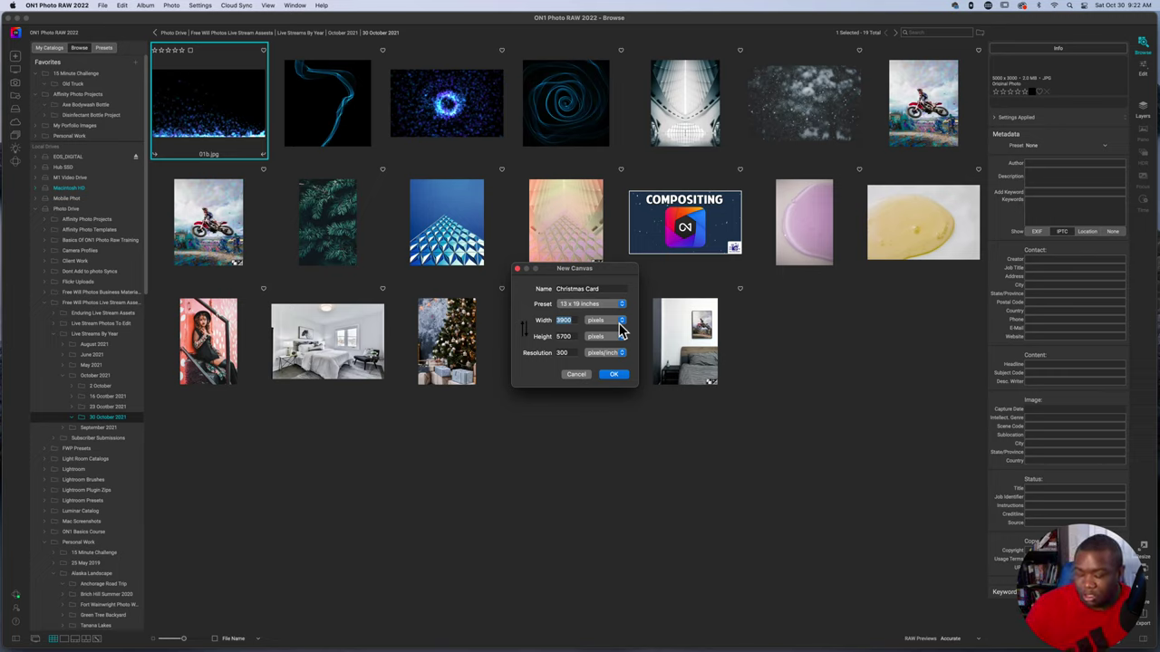
type("300")
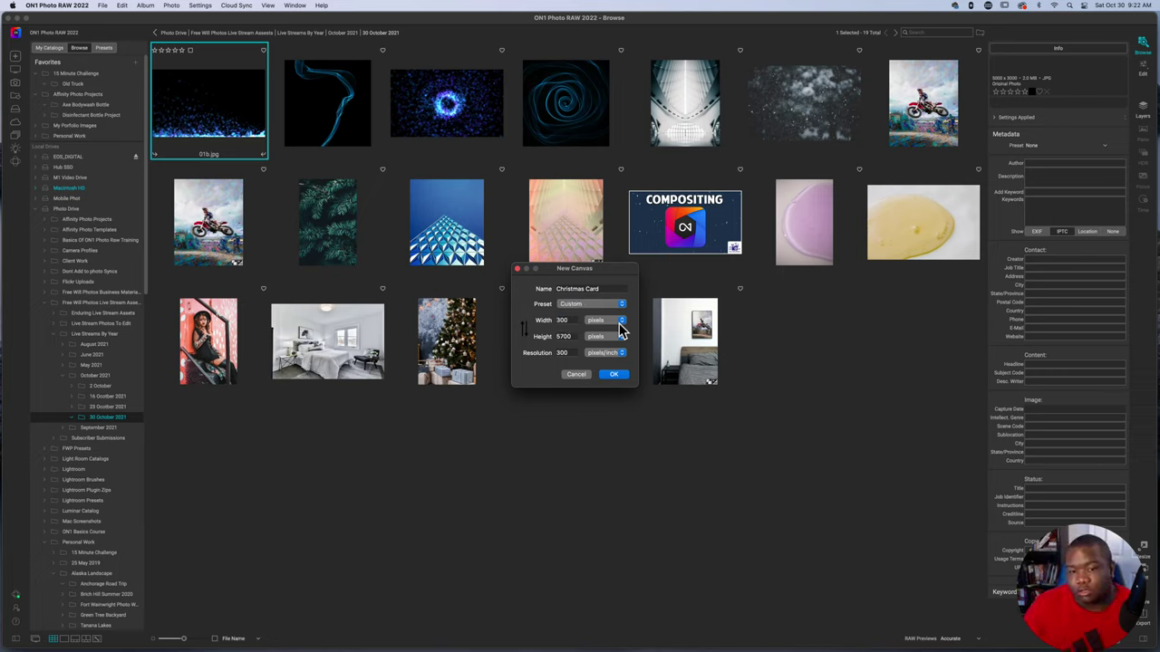
double_click(552, 336)
type("3000")
left_click(609, 376)
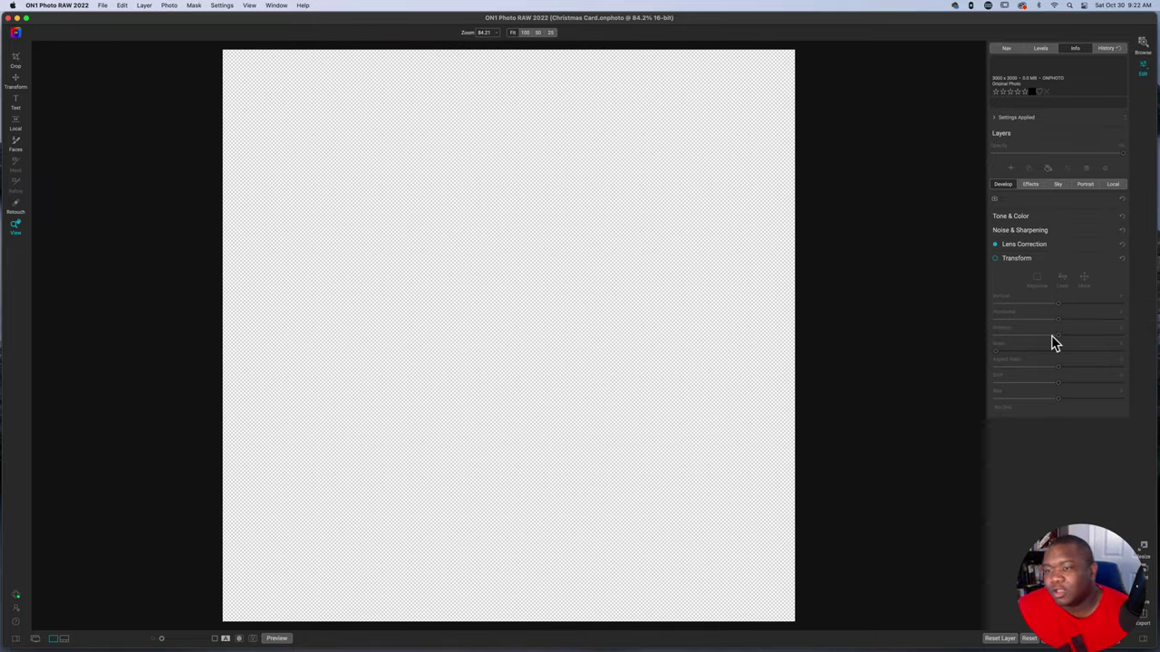
Step: Add the decorated Christmas tree photo from the folder as a layer on the blank canvas
left_click(1047, 170)
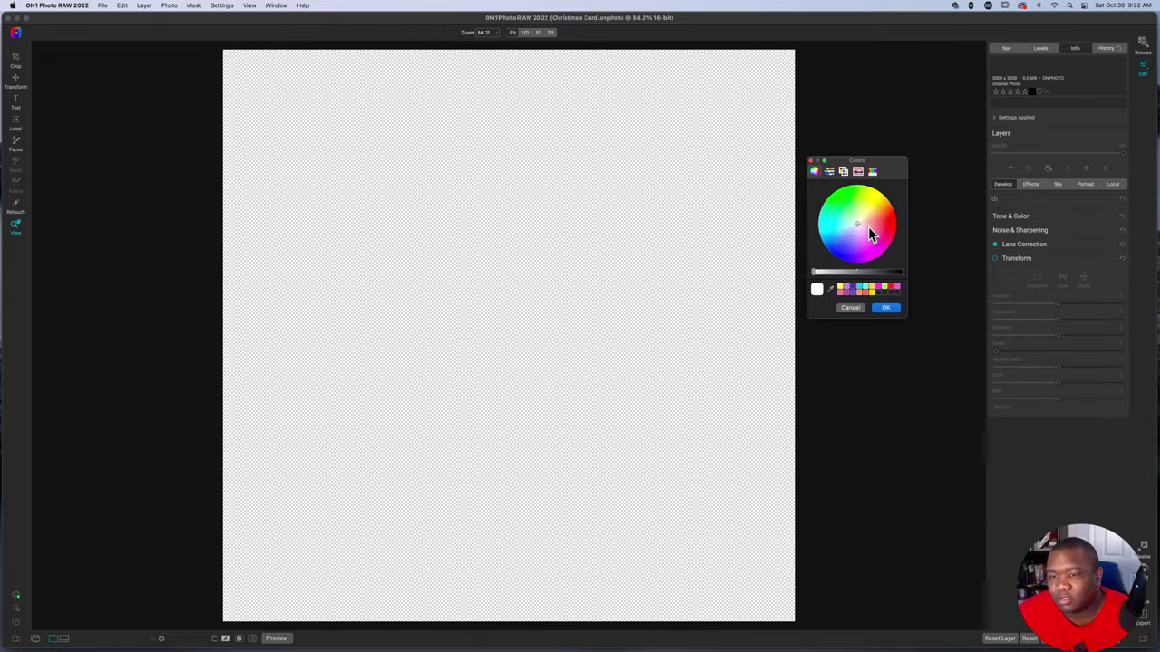
left_click(811, 164)
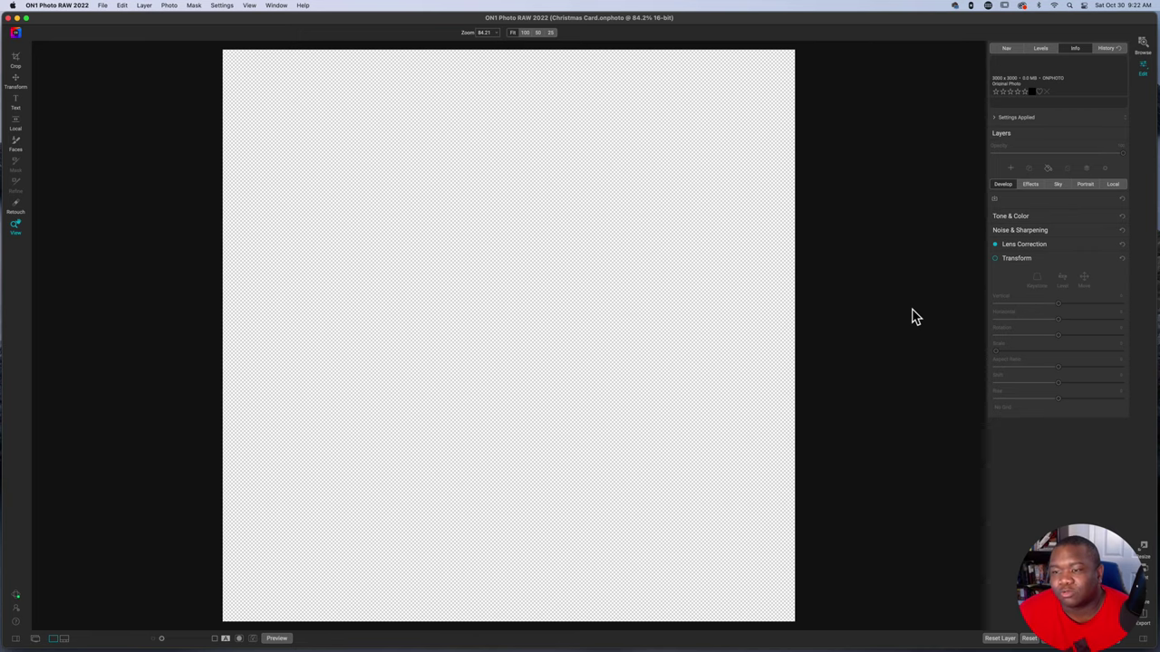
key("super+shift+o")
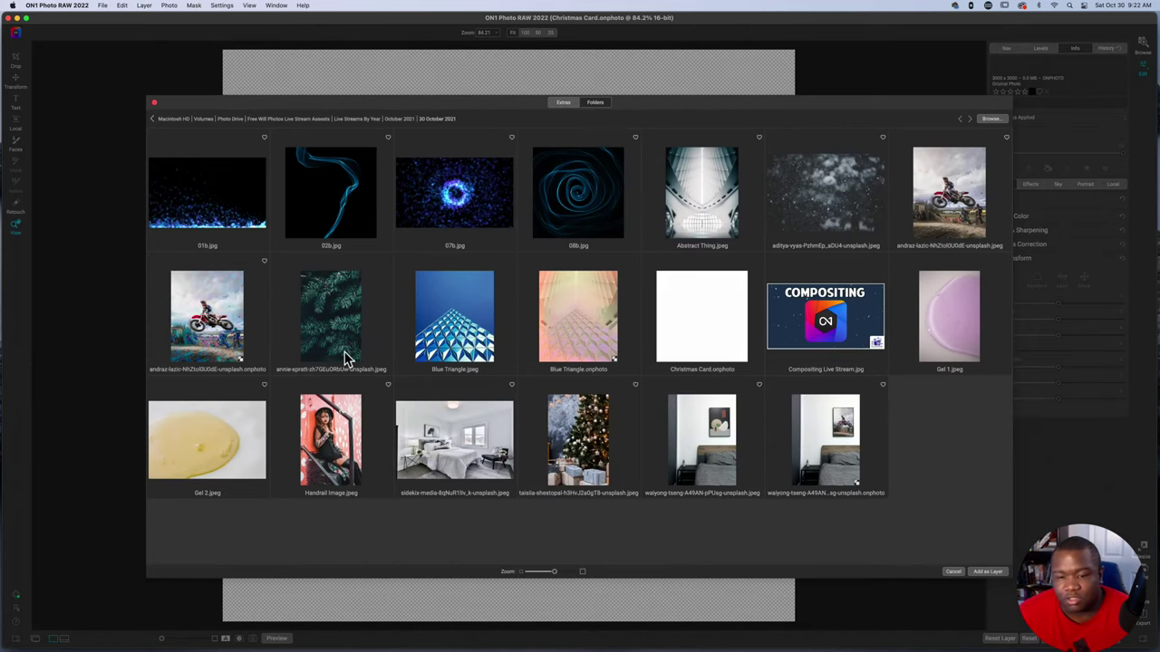
left_click(587, 435)
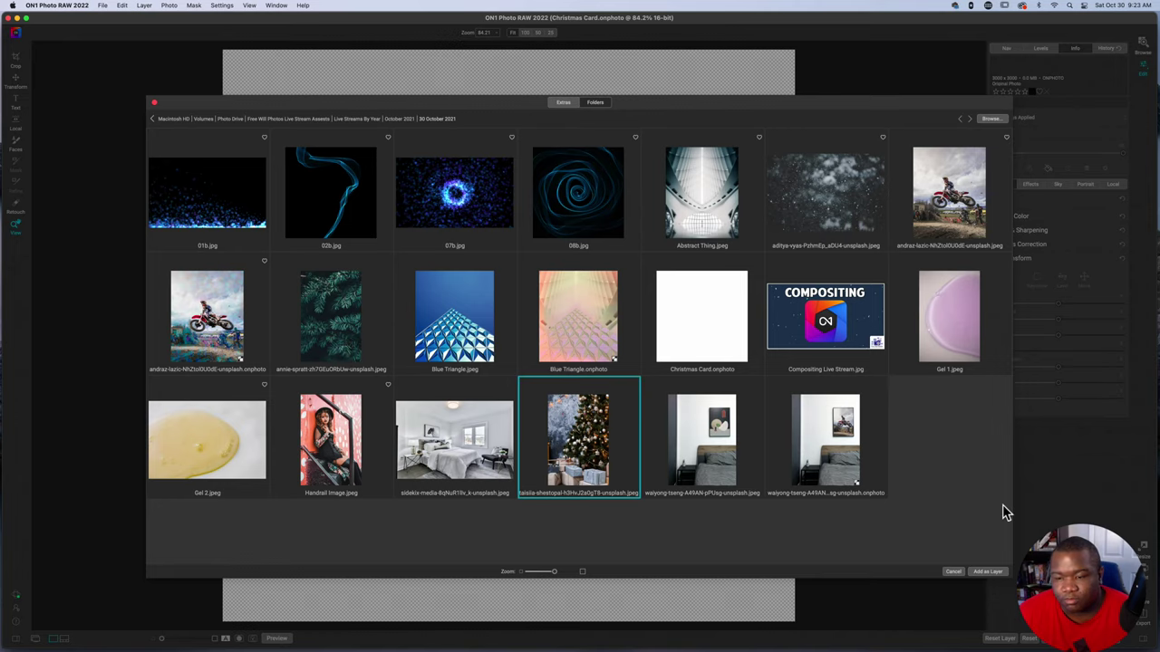
left_click(987, 573)
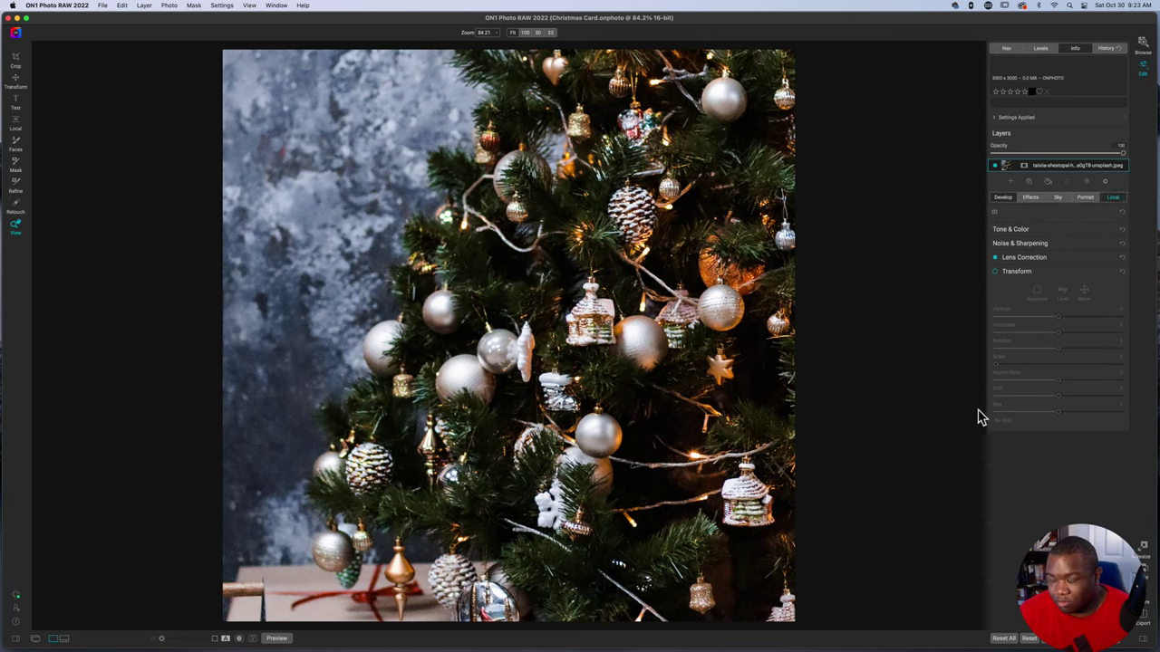
Step: Enable painting with color in a local adjustment, sample a muted green from the tree photo, and save it as a color swatch
key("k")
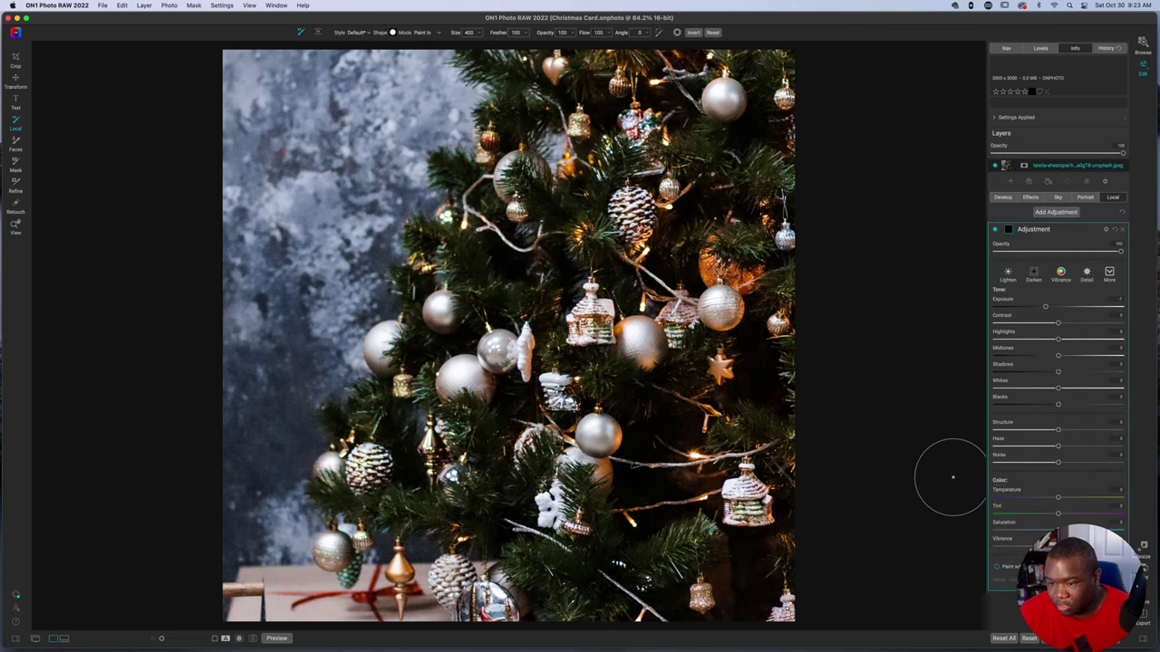
left_click(996, 571)
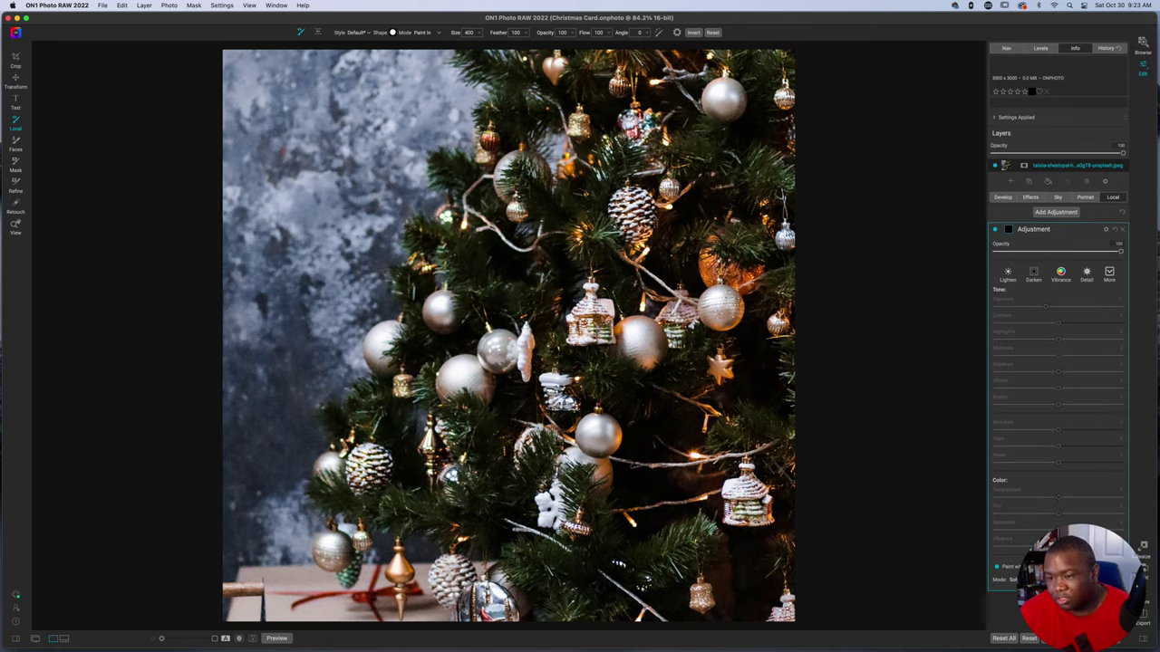
left_click(1033, 566)
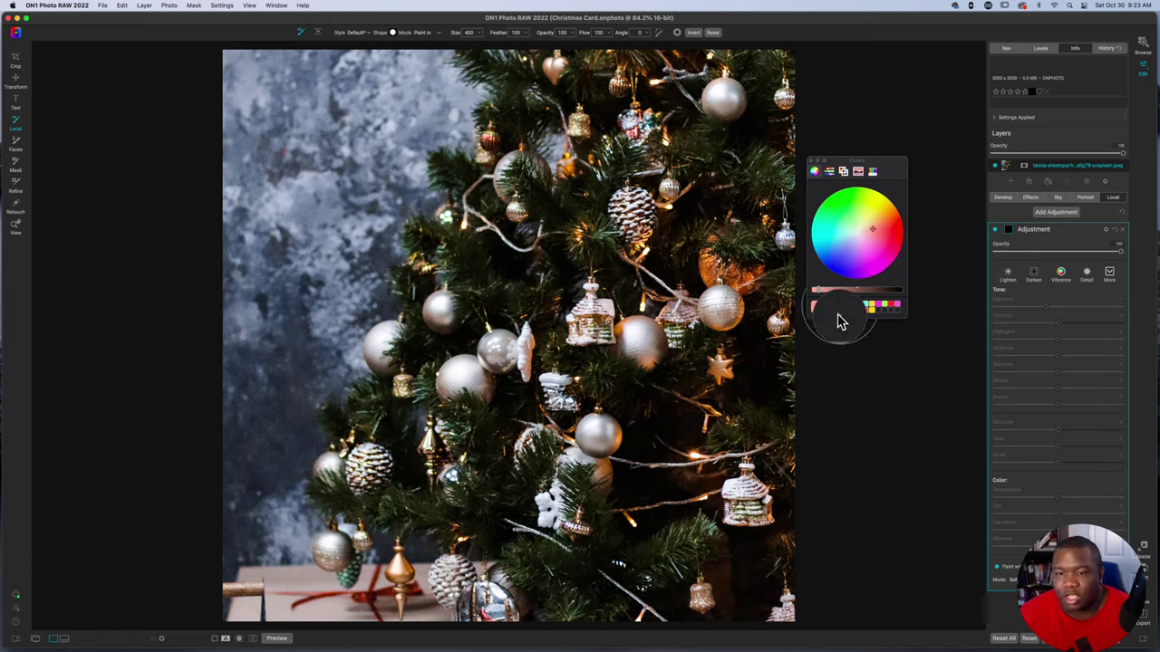
left_click(784, 179)
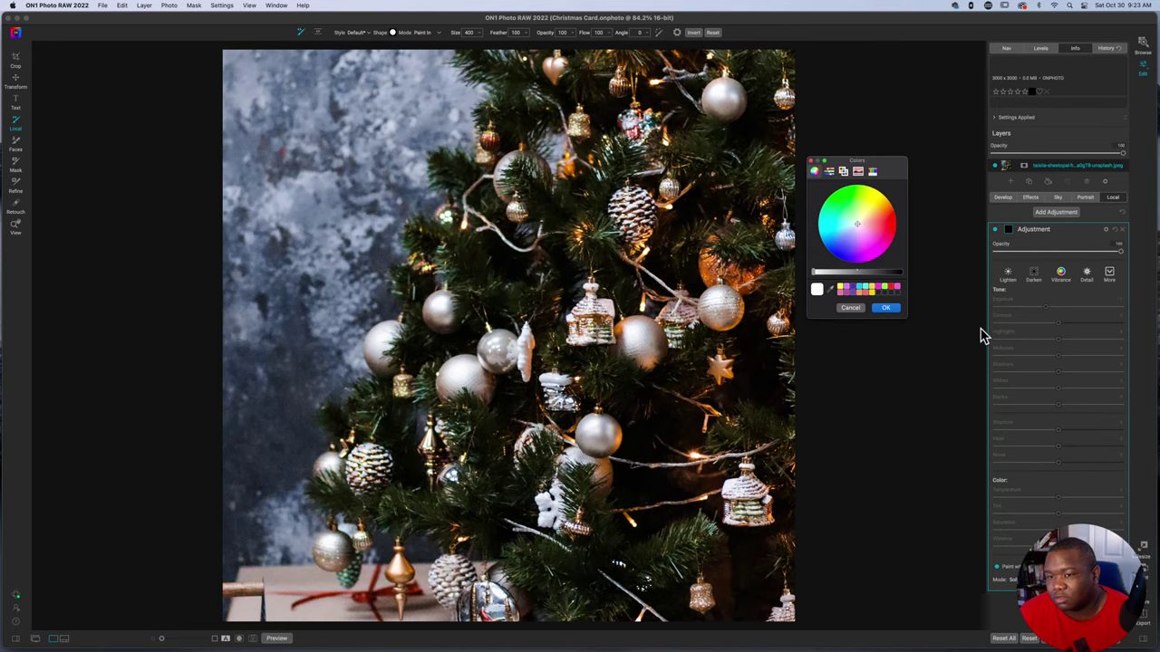
left_click(852, 308)
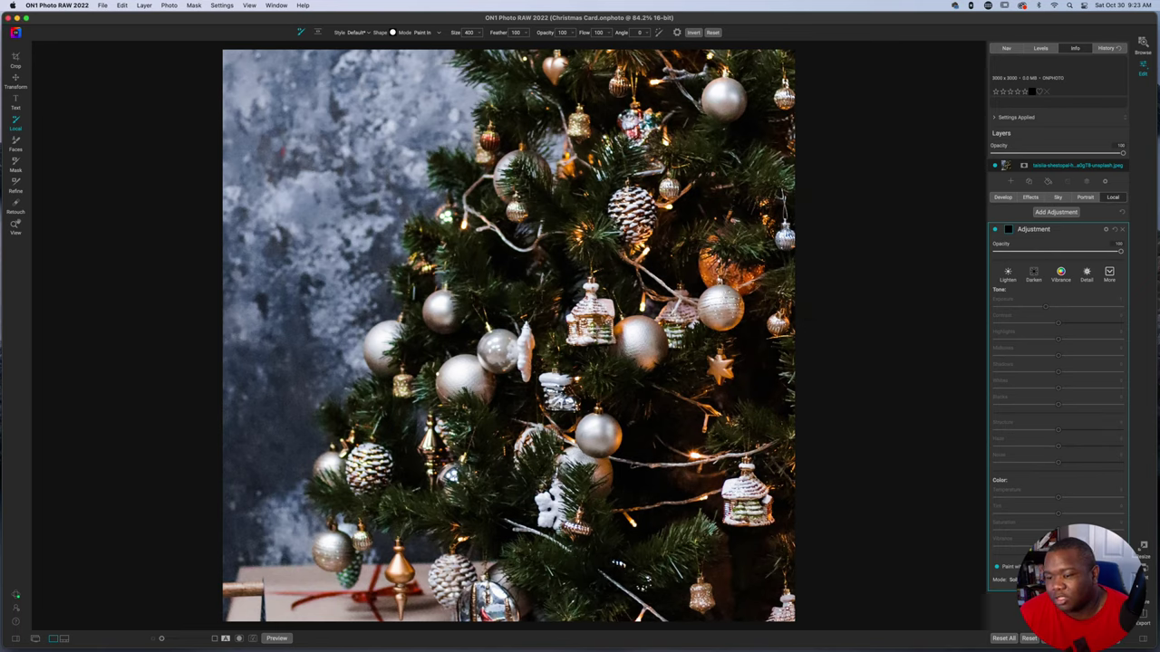
left_click_drag(820, 313, 896, 371)
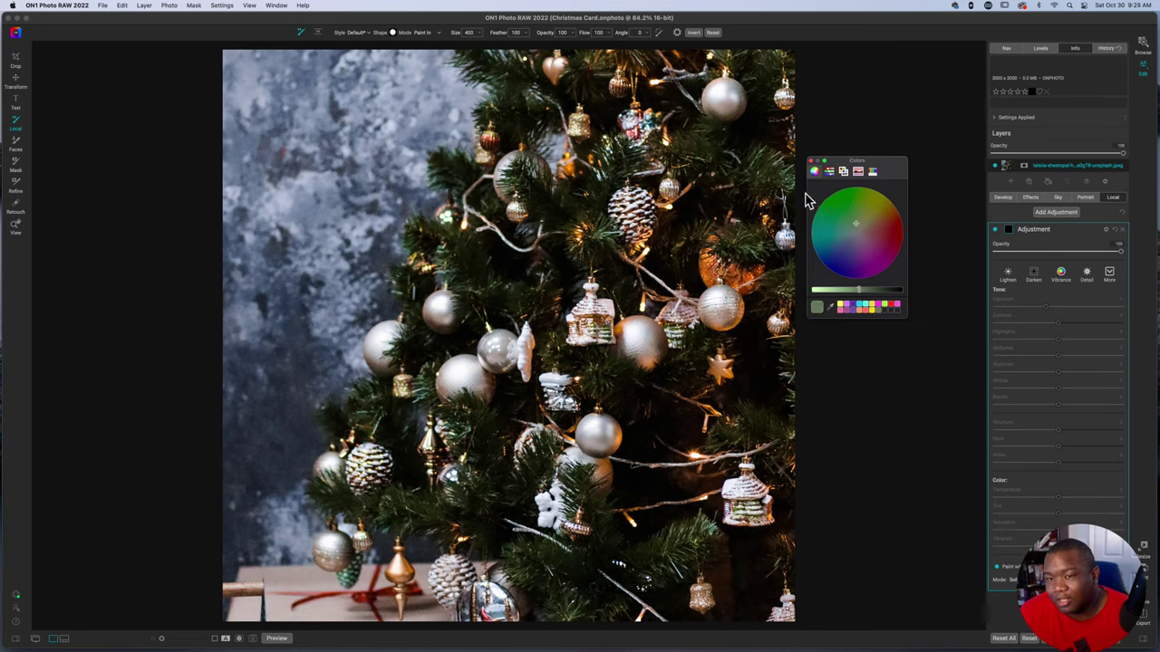
left_click(811, 162)
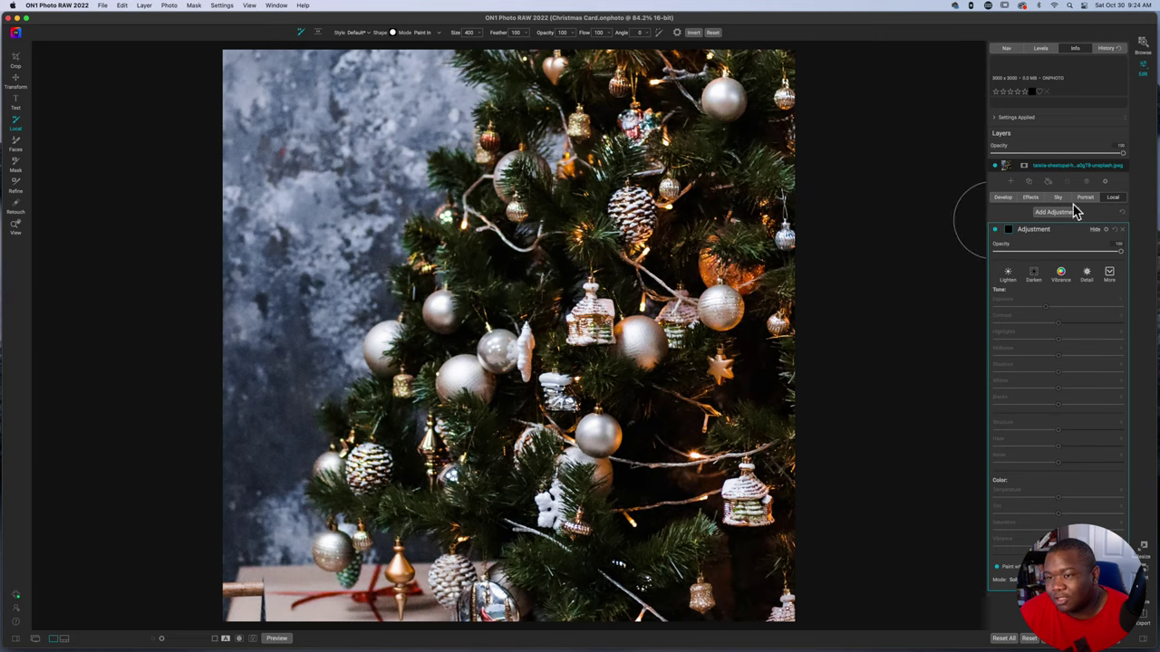
Step: Add a color fill layer using the saved muted green swatch
left_click(1049, 182)
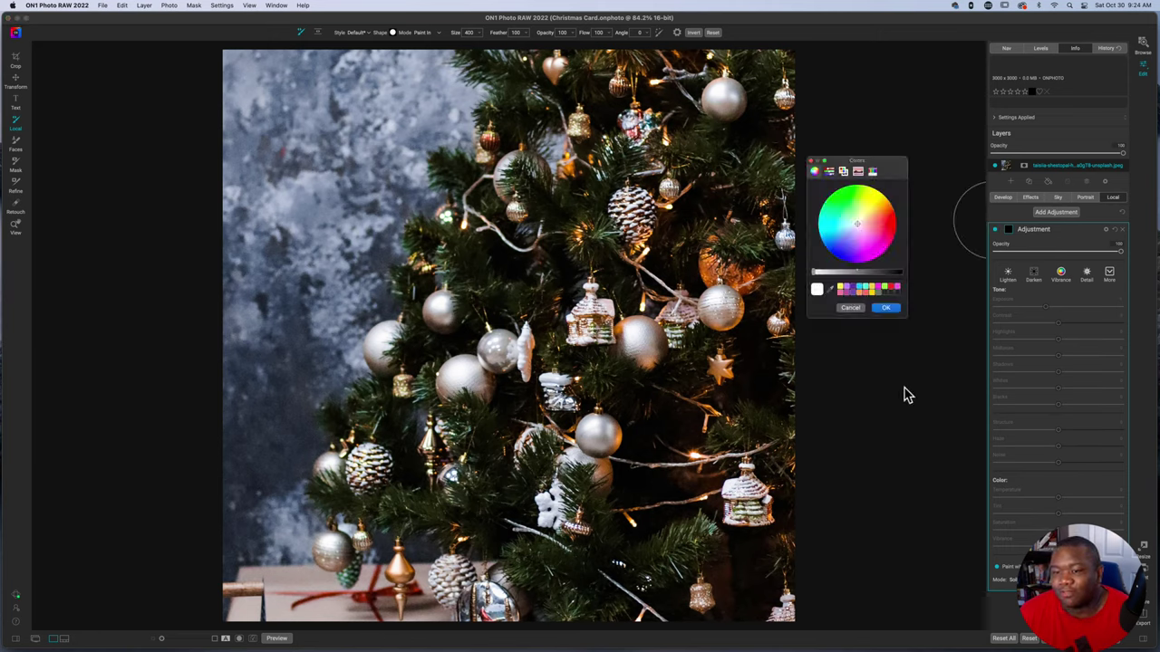
left_click(879, 293)
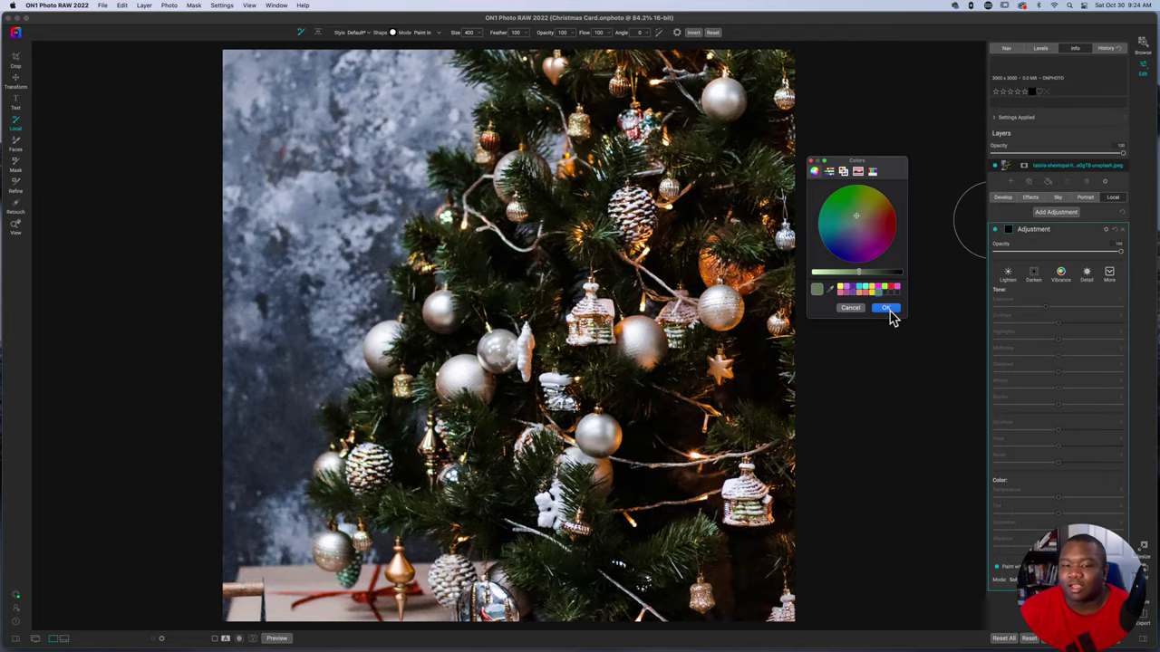
left_click(887, 309)
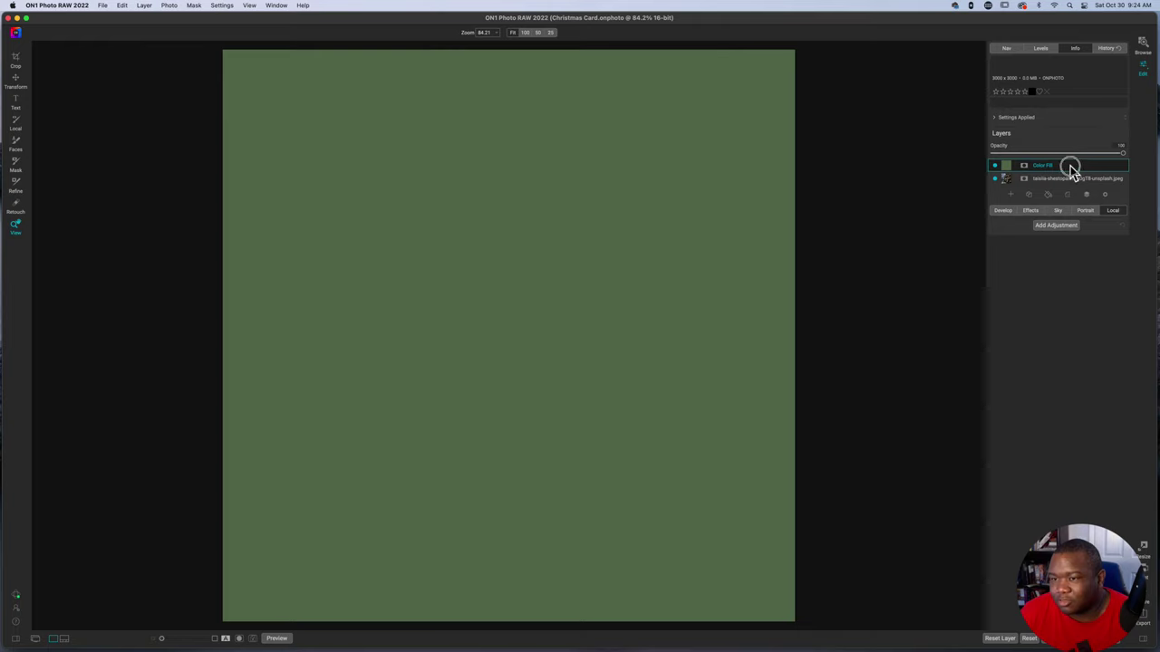
Step: Move the green color fill layer beneath the tree photo and rename it BG
left_click_drag(1071, 171, 1041, 187)
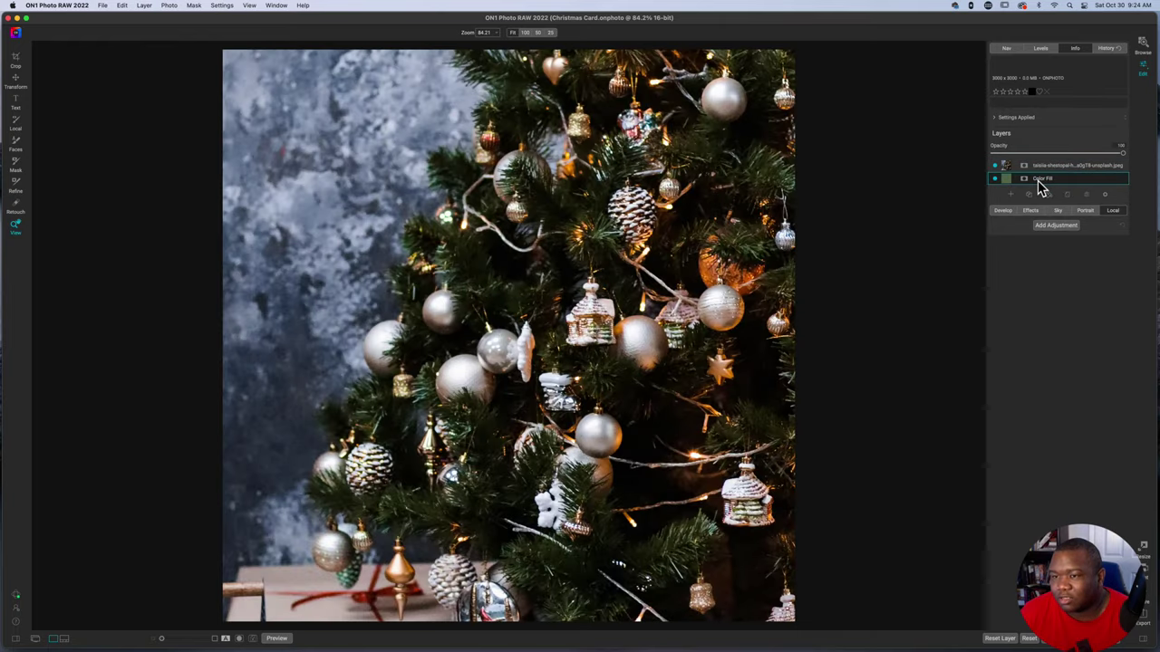
double_click(1044, 179)
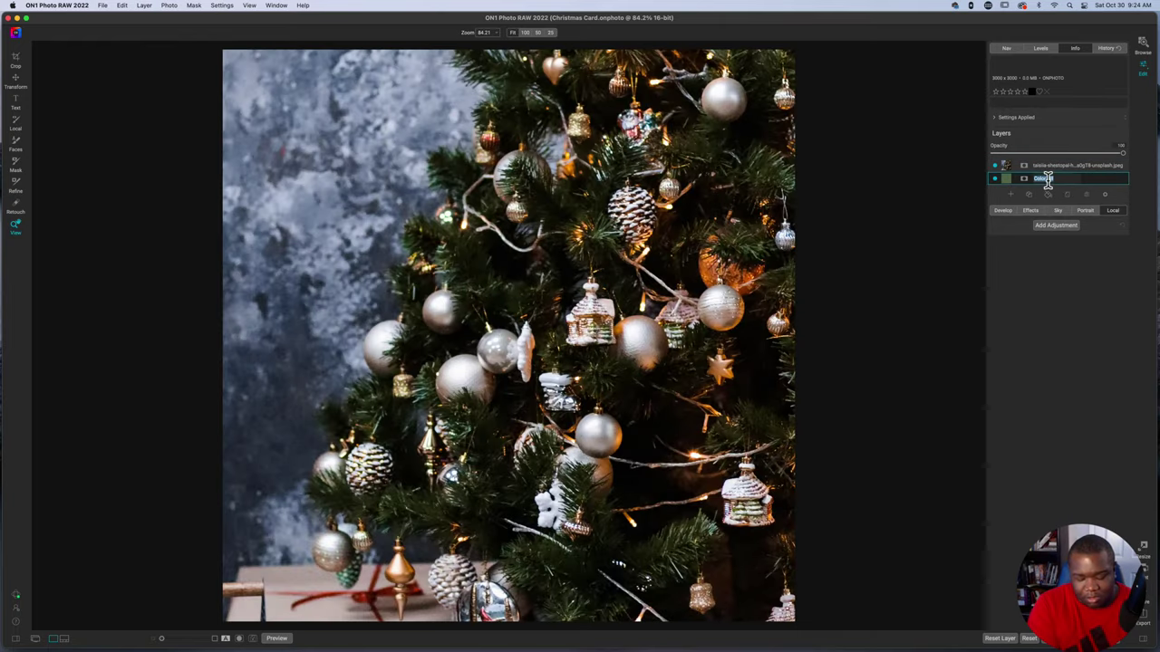
type("BG")
key("Return")
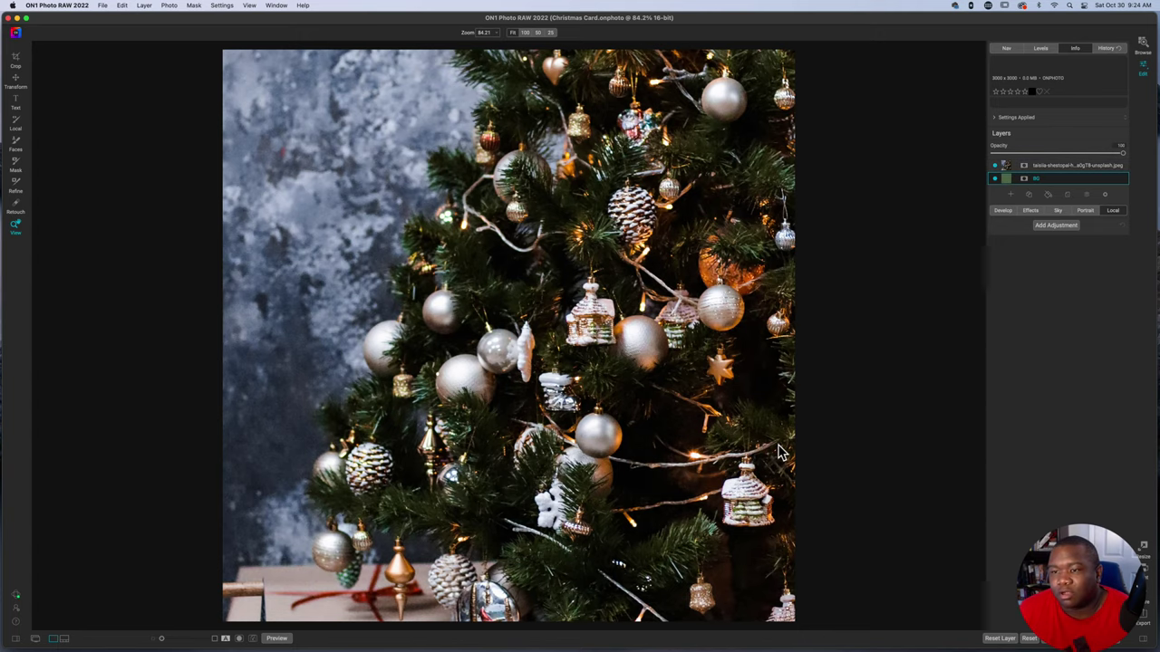
Step: Mask out the blue wall beside the tree on the photo layer, painting with a size 700 masking brush
key("super+l")
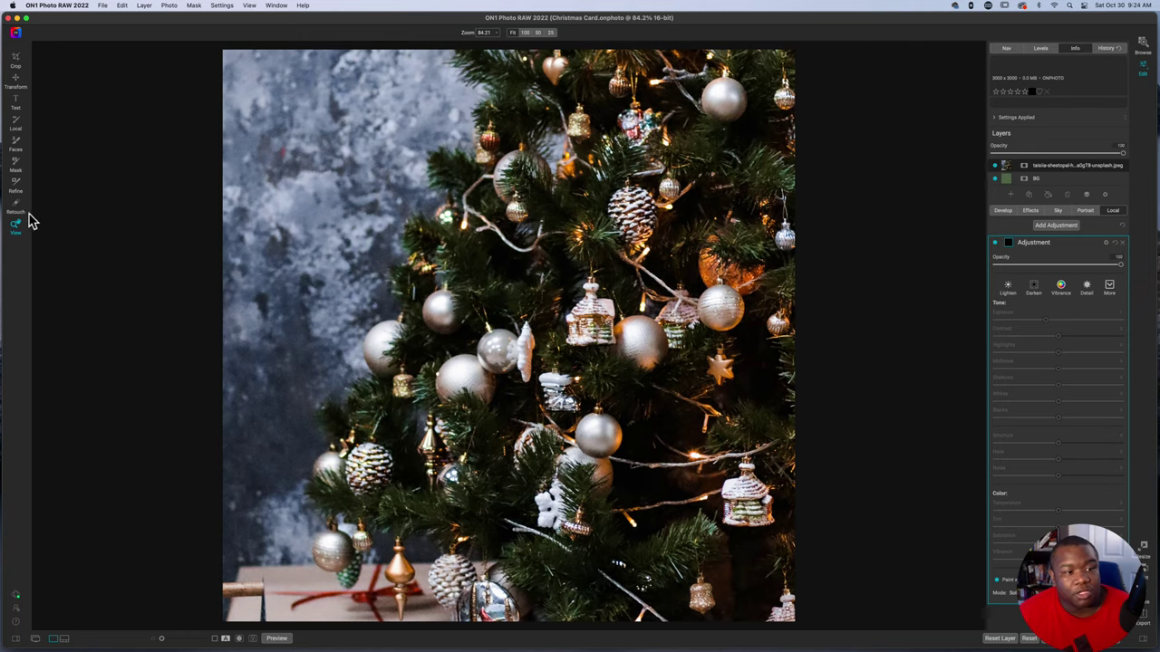
left_click(16, 166)
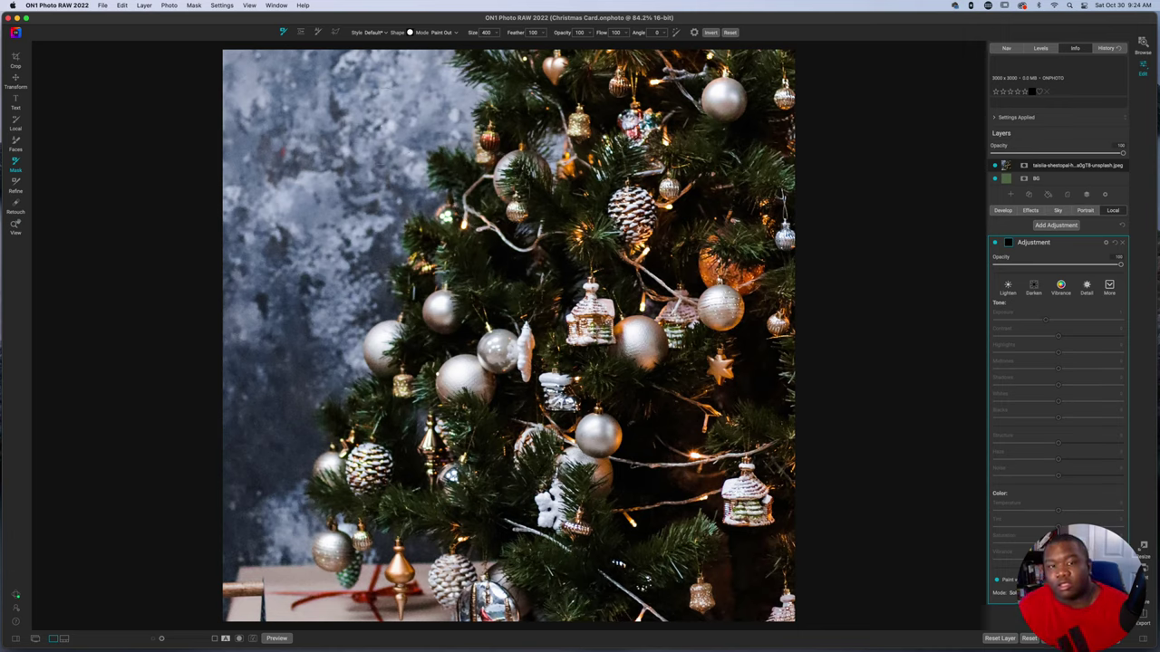
key("bracketright")
key("bracketright")
key("bracketright")
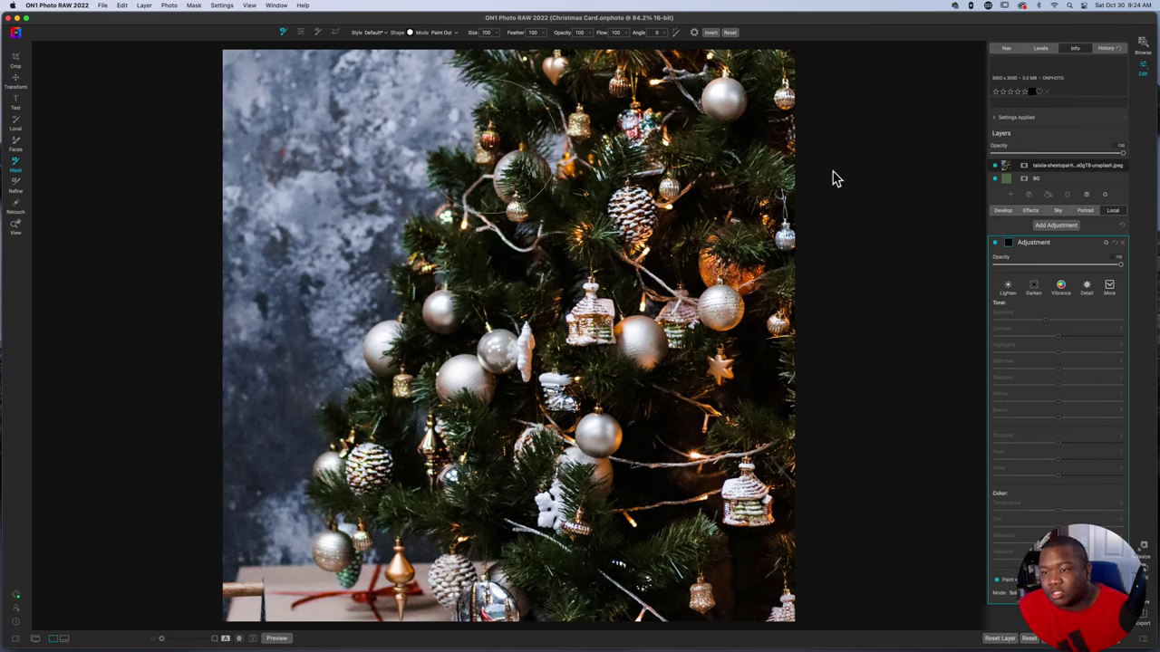
left_click(435, 315)
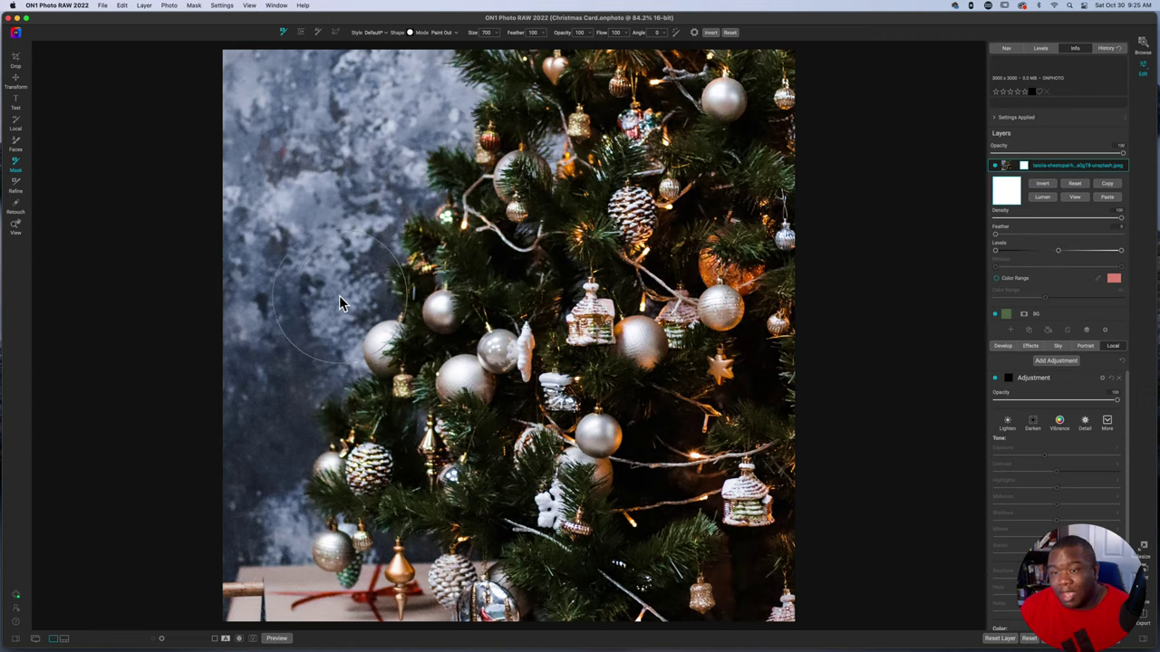
mouse_move(253, 109)
left_mouse_down()
mouse_move(263, 80)
mouse_move(245, 106)
mouse_move(221, 86)
mouse_move(284, 60)
mouse_move(315, 69)
mouse_move(249, 156)
mouse_move(397, 60)
mouse_move(395, 84)
mouse_move(155, 340)
mouse_move(244, 170)
mouse_move(250, 35)
mouse_move(264, 356)
mouse_move(250, 441)
mouse_move(266, 250)
mouse_move(213, 483)
mouse_move(243, 464)
mouse_move(264, 317)
mouse_move(365, 192)
mouse_move(413, 70)
mouse_move(444, 105)
mouse_move(461, 70)
mouse_move(409, 128)
mouse_move(446, 70)
mouse_move(355, 194)
mouse_move(356, 208)
mouse_move(420, 137)
mouse_move(305, 297)
mouse_move(383, 205)
mouse_move(309, 320)
mouse_move(296, 374)
mouse_move(378, 256)
mouse_move(308, 344)
mouse_move(290, 402)
mouse_move(215, 531)
mouse_move(295, 510)
mouse_move(241, 517)
left_mouse_up()
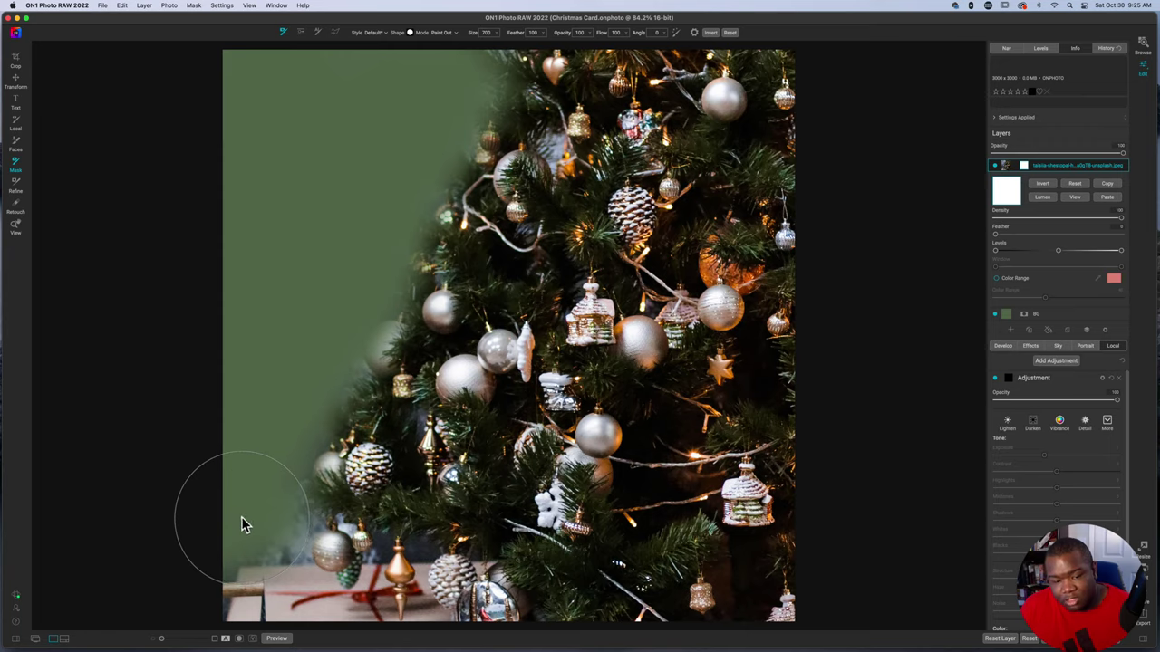
Step: Mask out the leftover wall around the hanging ornaments near the photo's lower-left corner, starting with a size 300 masking brush
key("bracketleft")
key("bracketleft")
key("bracketleft")
key("bracketleft")
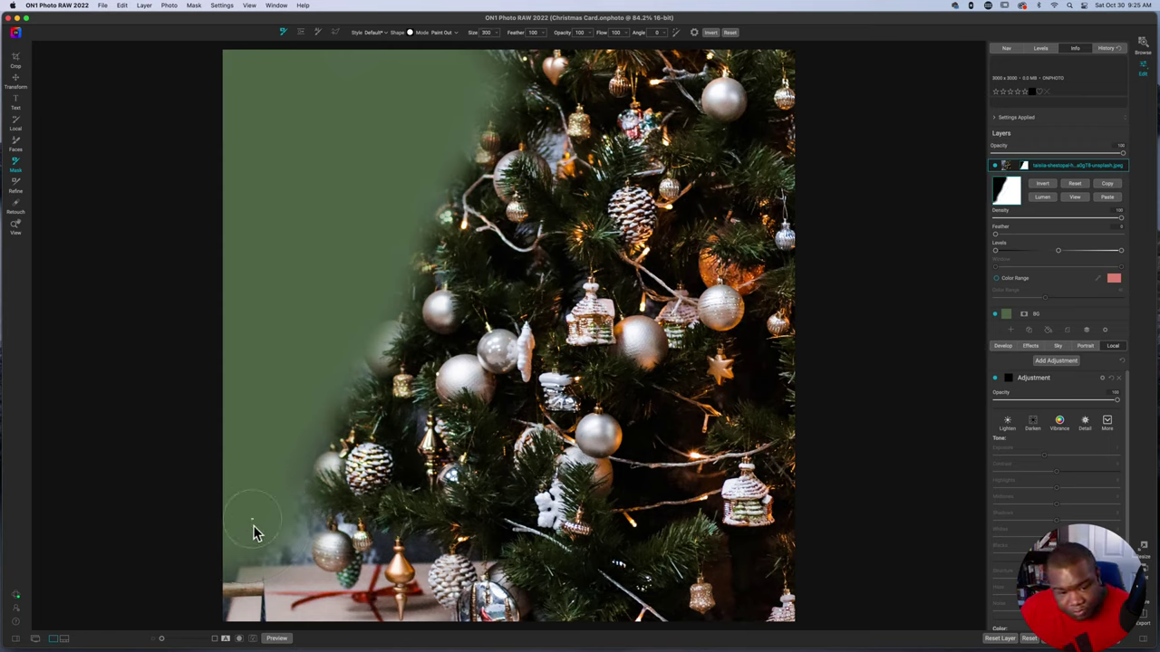
mouse_move(250, 547)
left_mouse_down()
mouse_move(298, 535)
mouse_move(301, 510)
left_mouse_up()
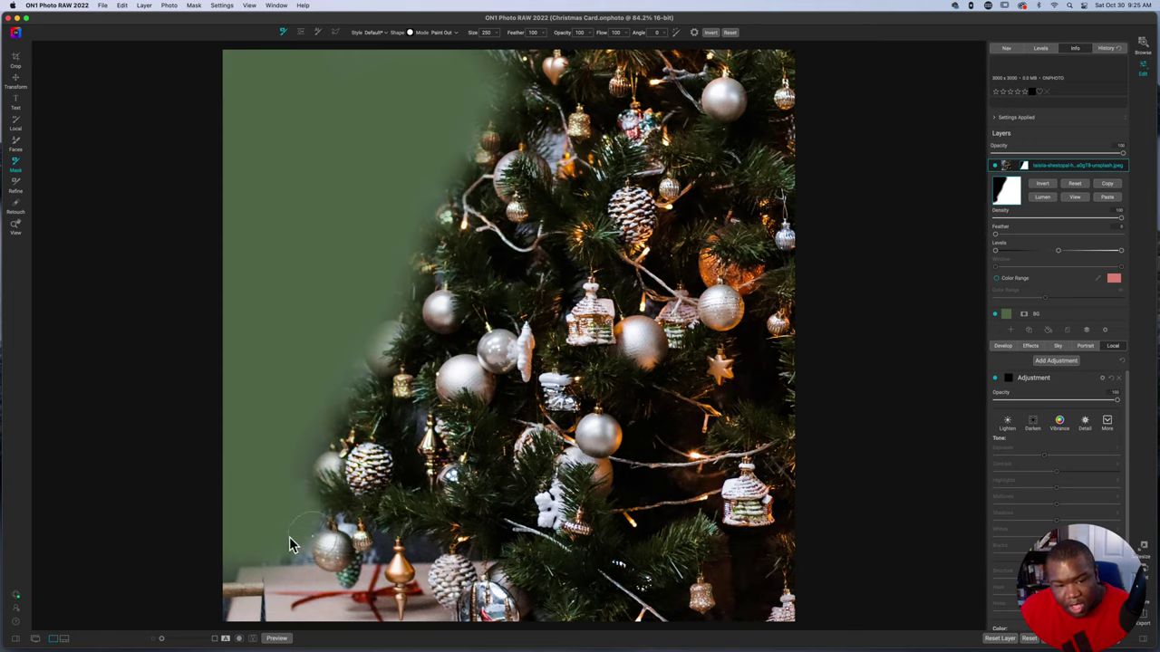
key("bracketleft")
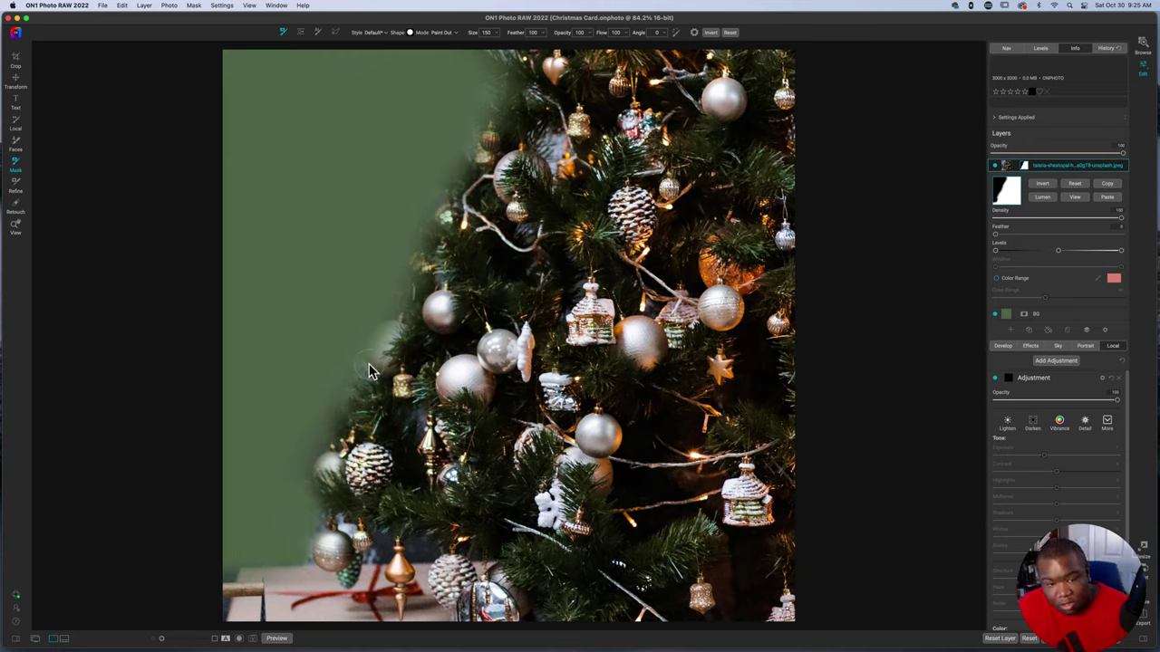
Step: Mask farther into the tree's slanted edge with a size 900 brush, and soften that edge with a size 600 brush at opacity 60
scroll(435, 164, "up", 5)
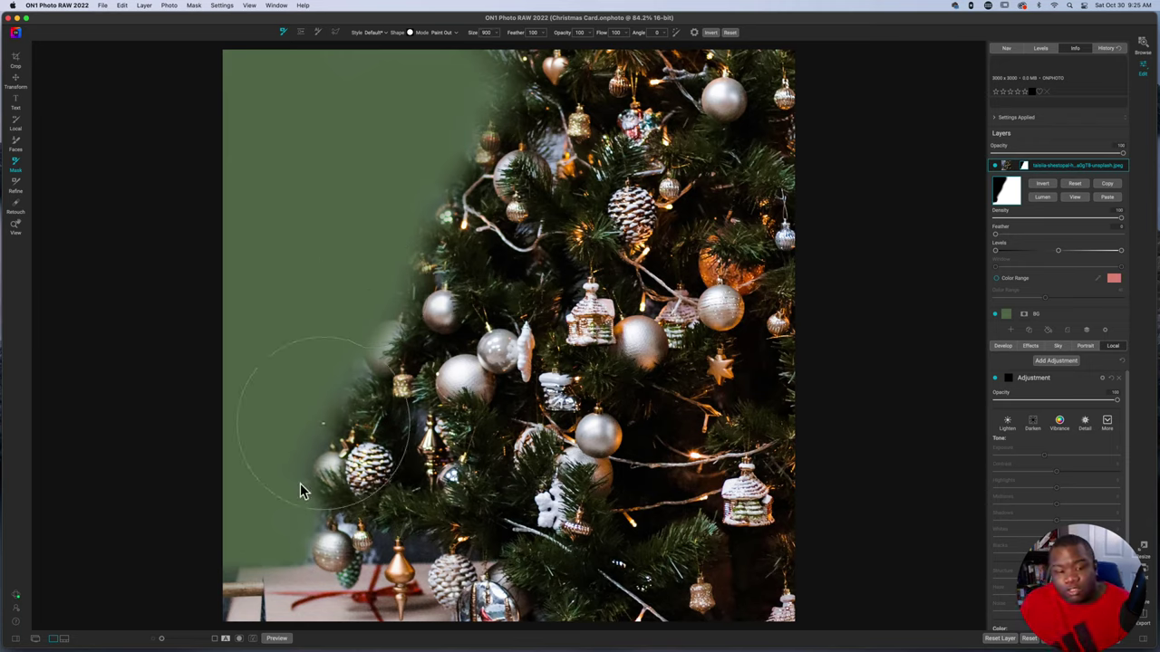
mouse_move(293, 495)
left_mouse_down()
mouse_move(368, 380)
mouse_move(458, 194)
mouse_move(500, 58)
mouse_move(494, 124)
mouse_move(522, 78)
mouse_move(499, 54)
mouse_move(523, 49)
mouse_move(544, 68)
mouse_move(542, 92)
mouse_move(498, 133)
mouse_move(468, 228)
mouse_move(371, 415)
mouse_move(314, 480)
mouse_move(200, 503)
left_mouse_up()
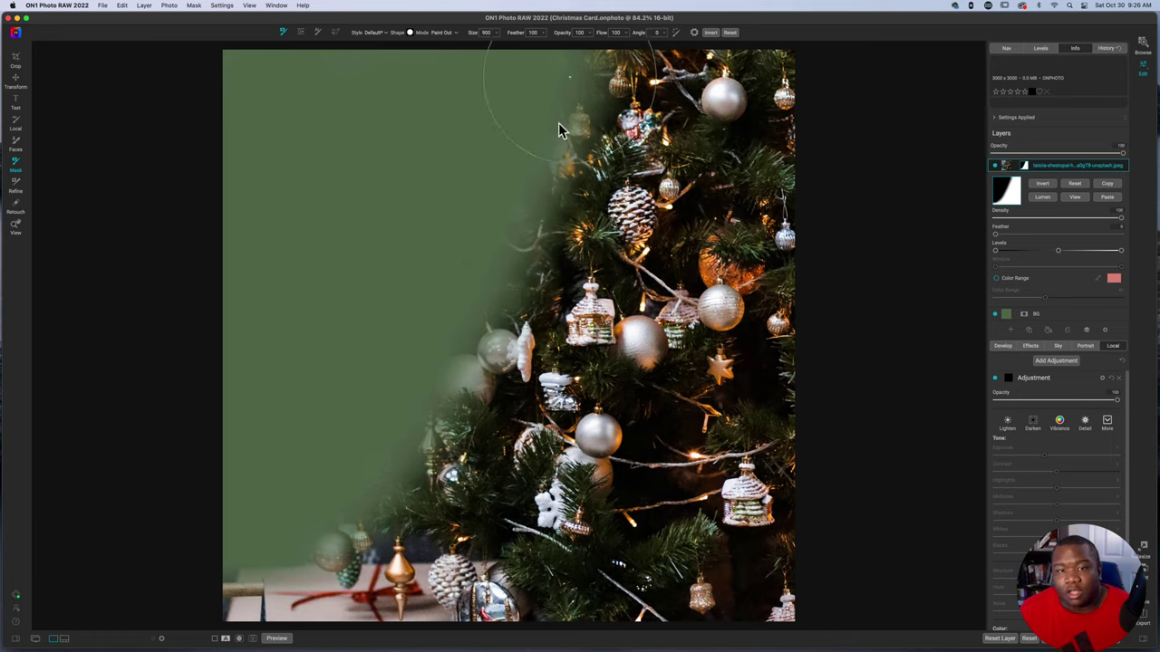
left_click_drag(573, 40, 548, 47)
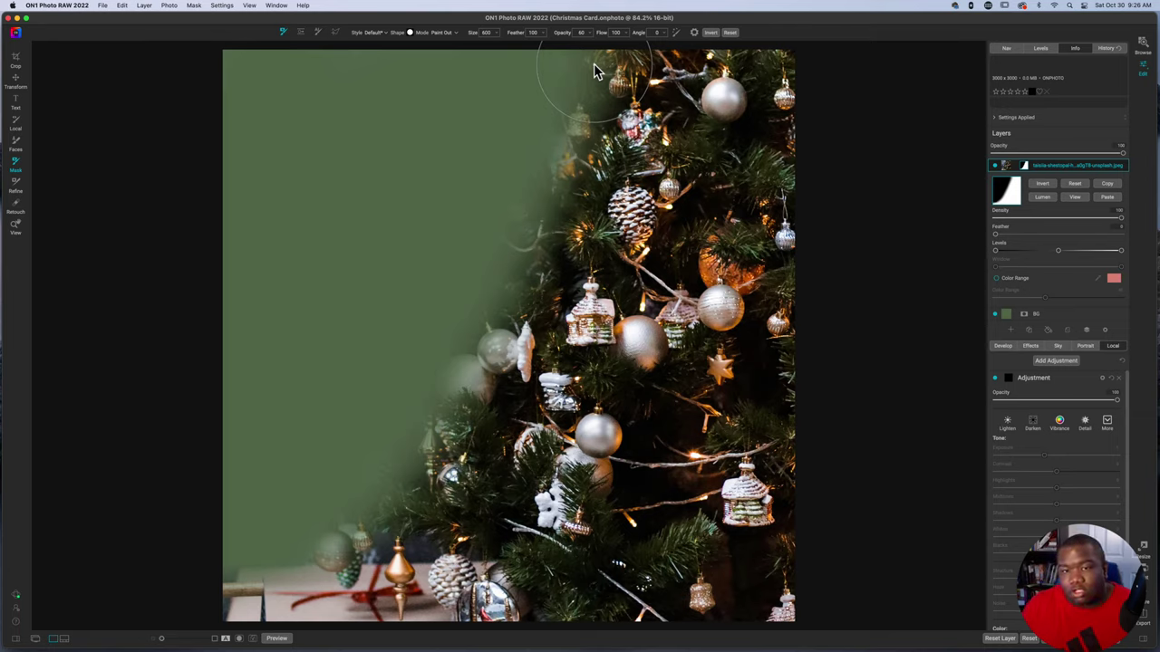
mouse_move(594, 66)
left_mouse_down()
mouse_move(524, 195)
mouse_move(471, 346)
mouse_move(421, 422)
mouse_move(261, 588)
mouse_move(142, 634)
left_mouse_up()
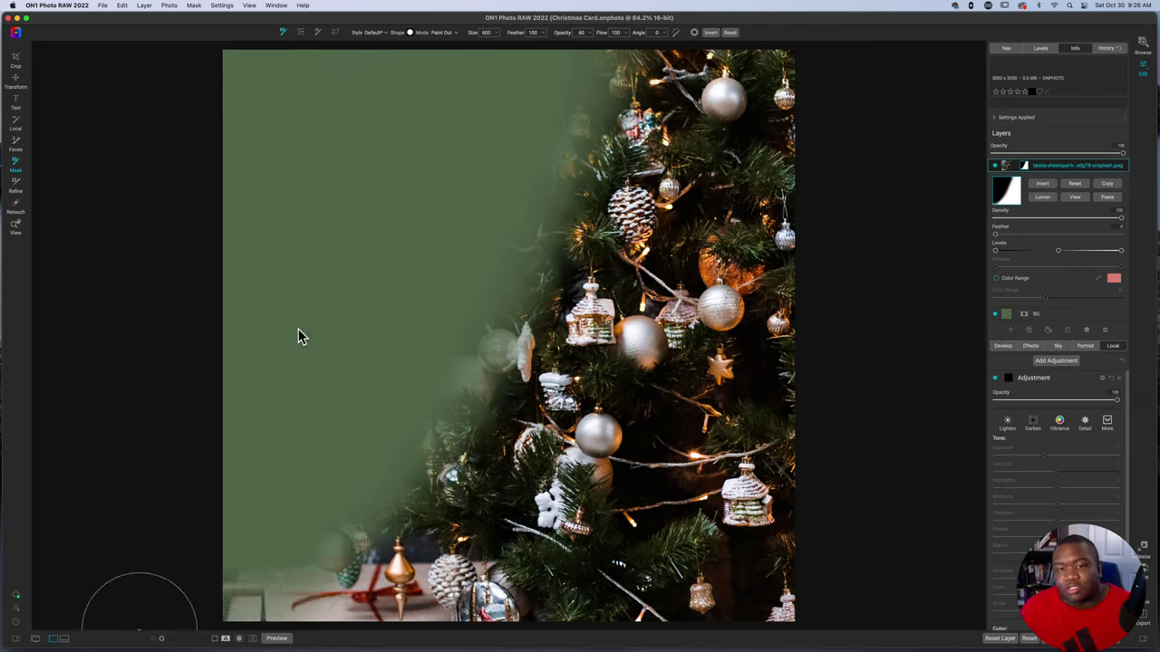
Step: Fade the tree's masked edge more gradually into the green with further strokes at opacity 40 and 20
left_click_drag(562, 39, 563, 41)
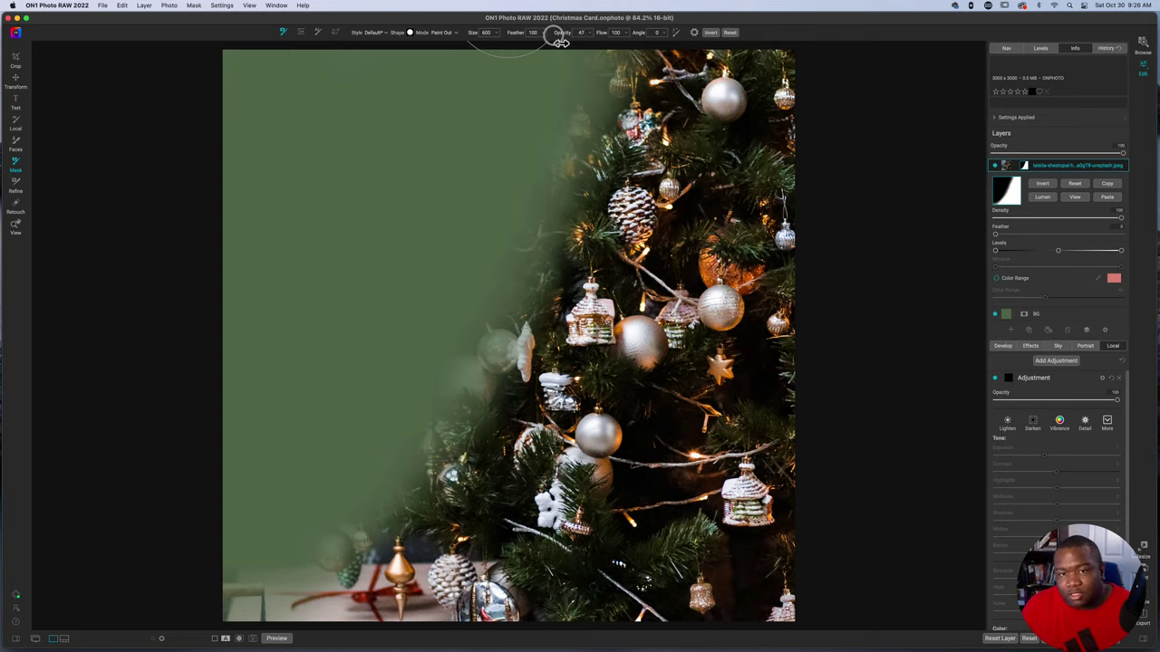
left_click_drag(553, 40, 552, 41)
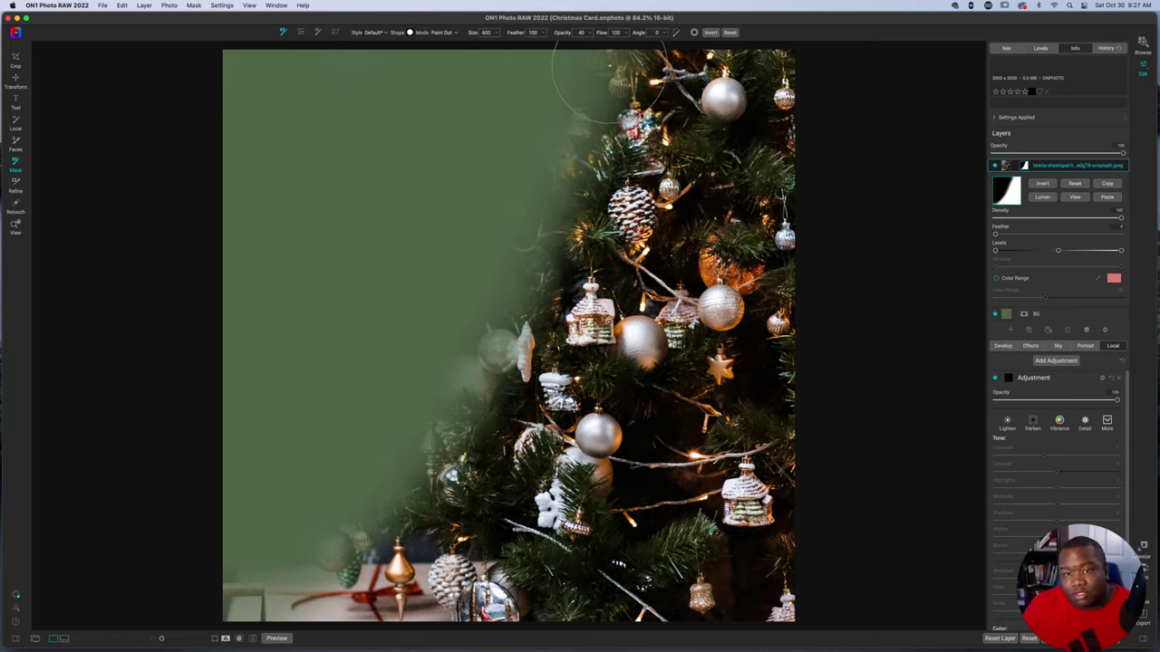
mouse_move(606, 87)
left_mouse_down()
mouse_move(580, 173)
mouse_move(465, 407)
mouse_move(453, 465)
mouse_move(336, 575)
mouse_move(212, 622)
left_mouse_up()
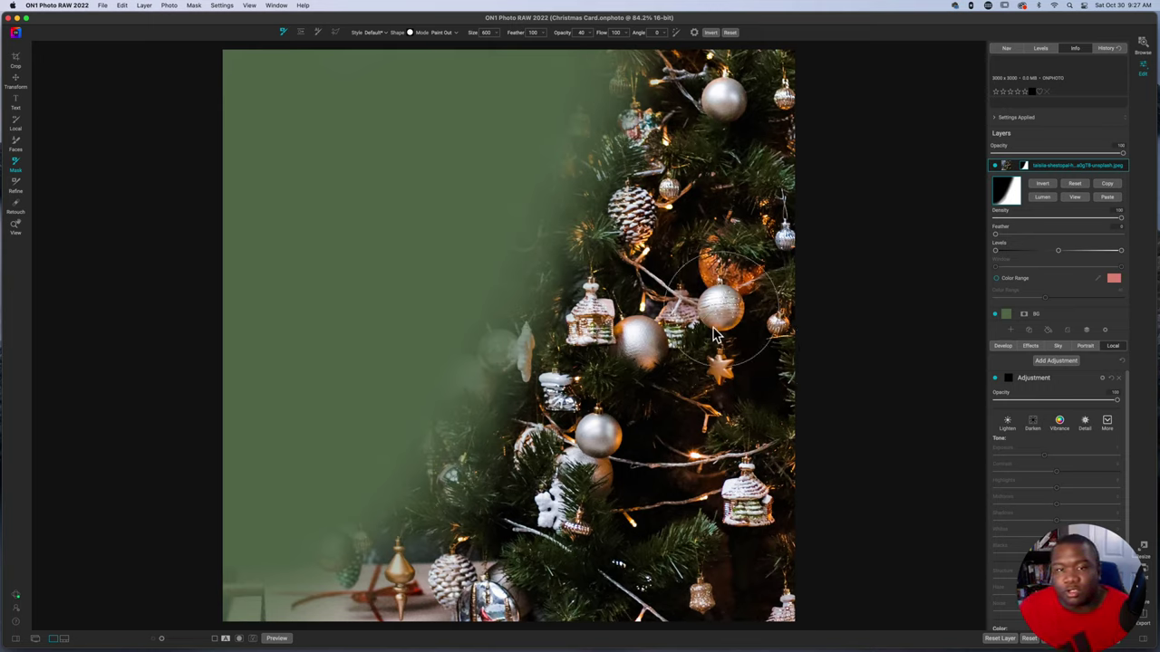
left_click_drag(564, 36, 556, 41)
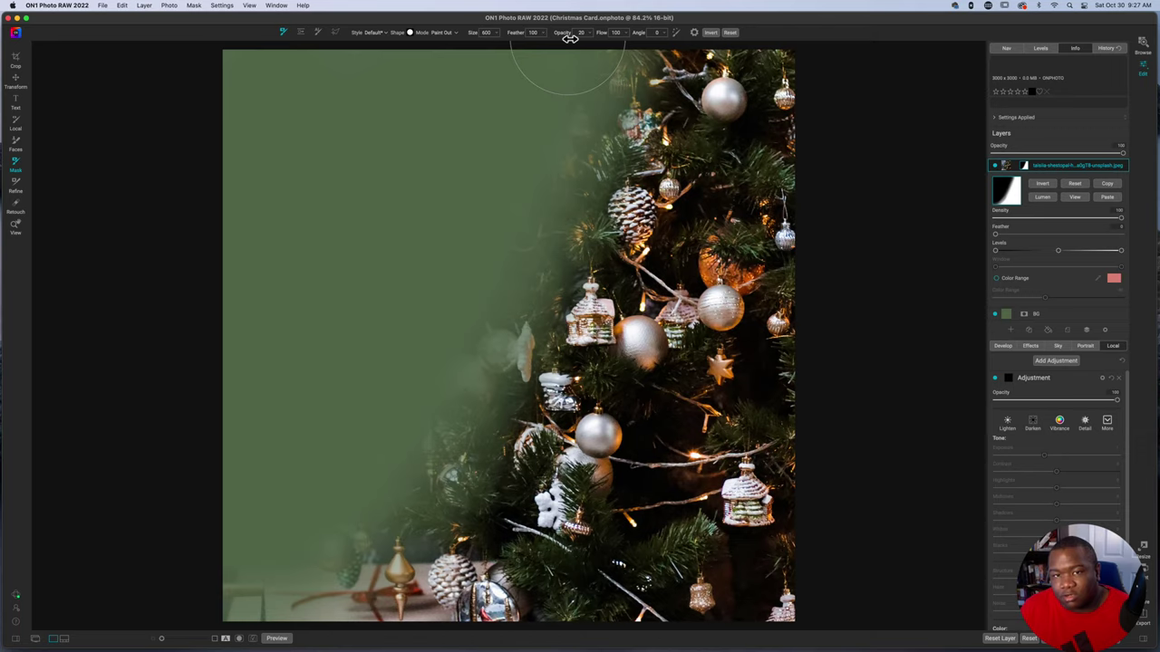
Step: Lightly fade the whole tree on the photo layer's mask with a size 2500 brush at opacity 10
left_click_drag(569, 38, 567, 38)
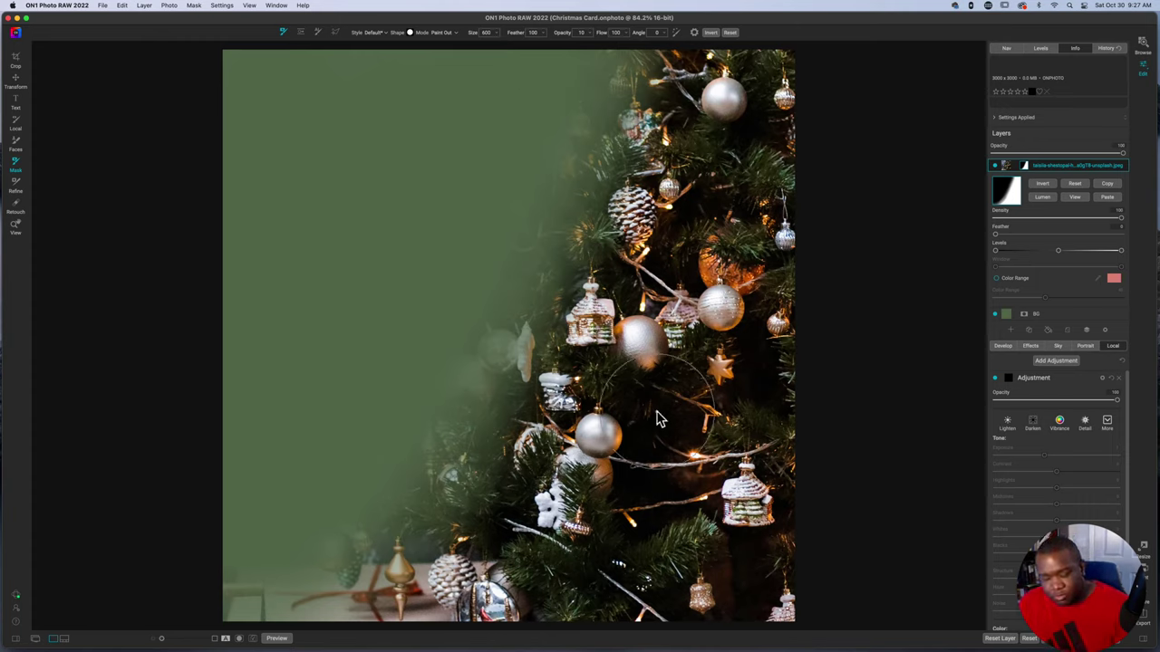
scroll(658, 418, "up", 10)
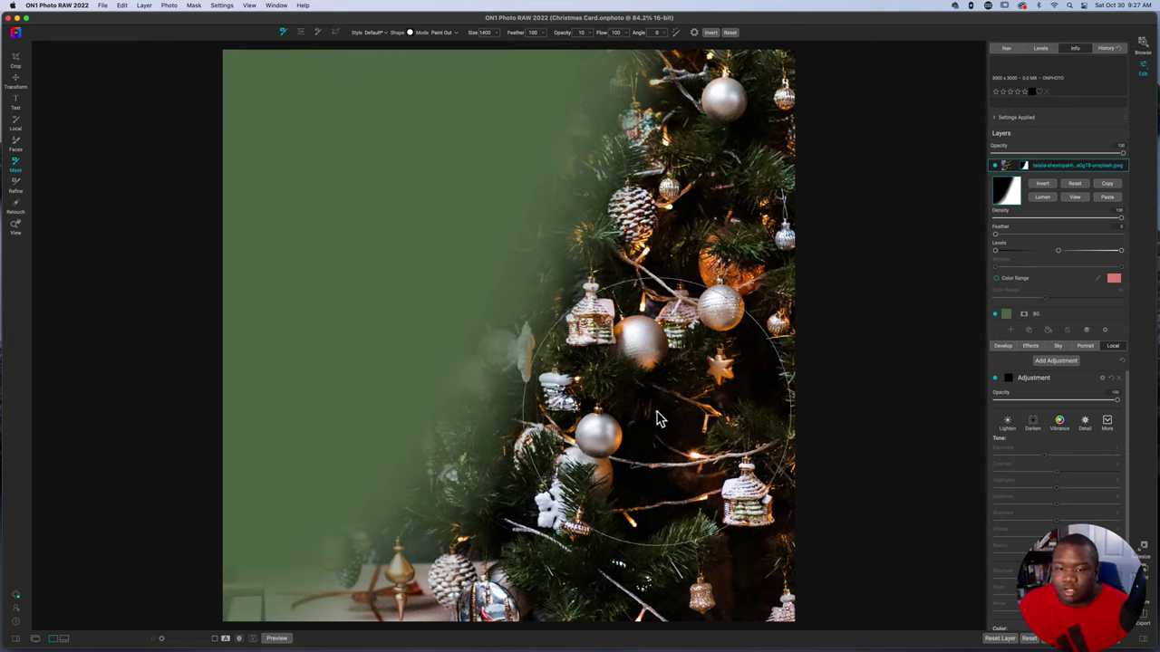
scroll(658, 419, "up", 4)
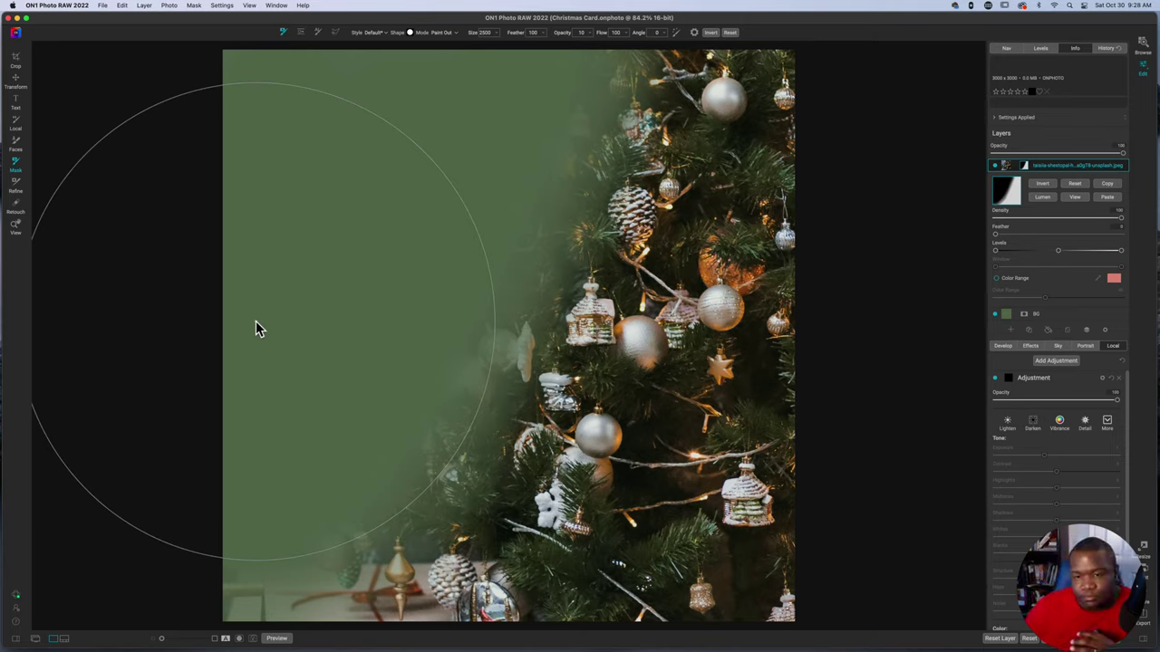
Step: Reduce the masking brush size to 350
key("bracketleft")
key("bracketleft")
key("bracketleft")
key("bracketleft")
key("bracketleft")
key("bracketleft")
key("bracketleft")
key("bracketleft")
key("bracketleft")
key("bracketleft")
key("bracketleft")
key("bracketleft")
key("bracketleft")
key("bracketleft")
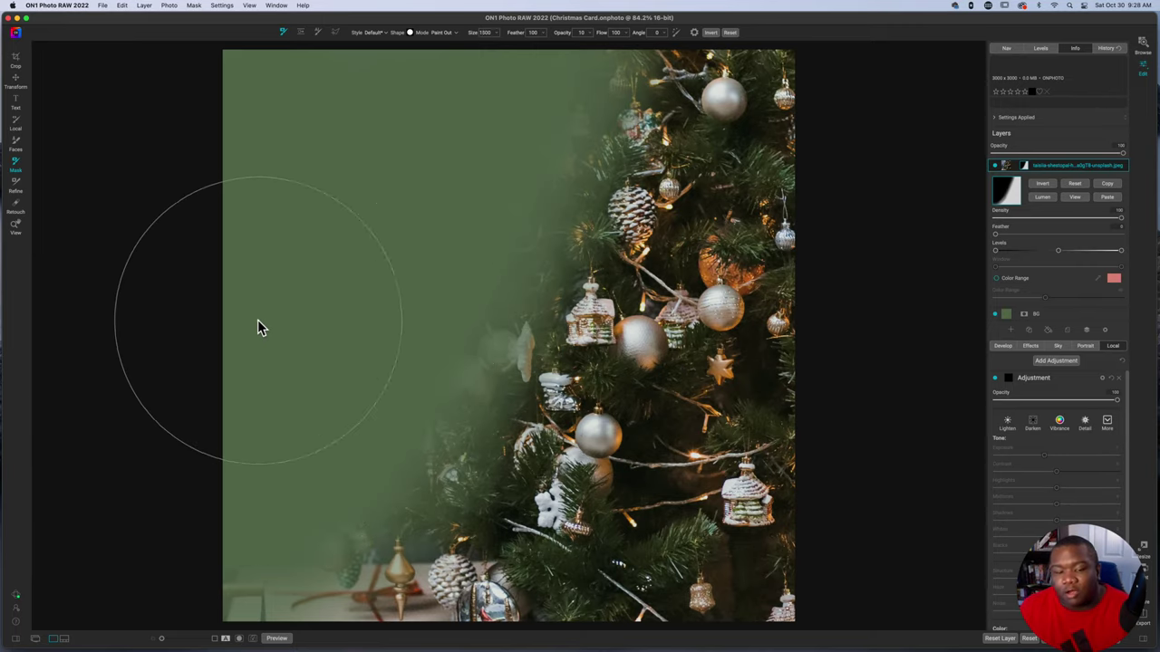
key("bracketleft")
key("bracketleft")
key("bracketleft")
key("bracketleft")
key("bracketleft")
key("bracketleft")
key("bracketleft")
key("bracketleft")
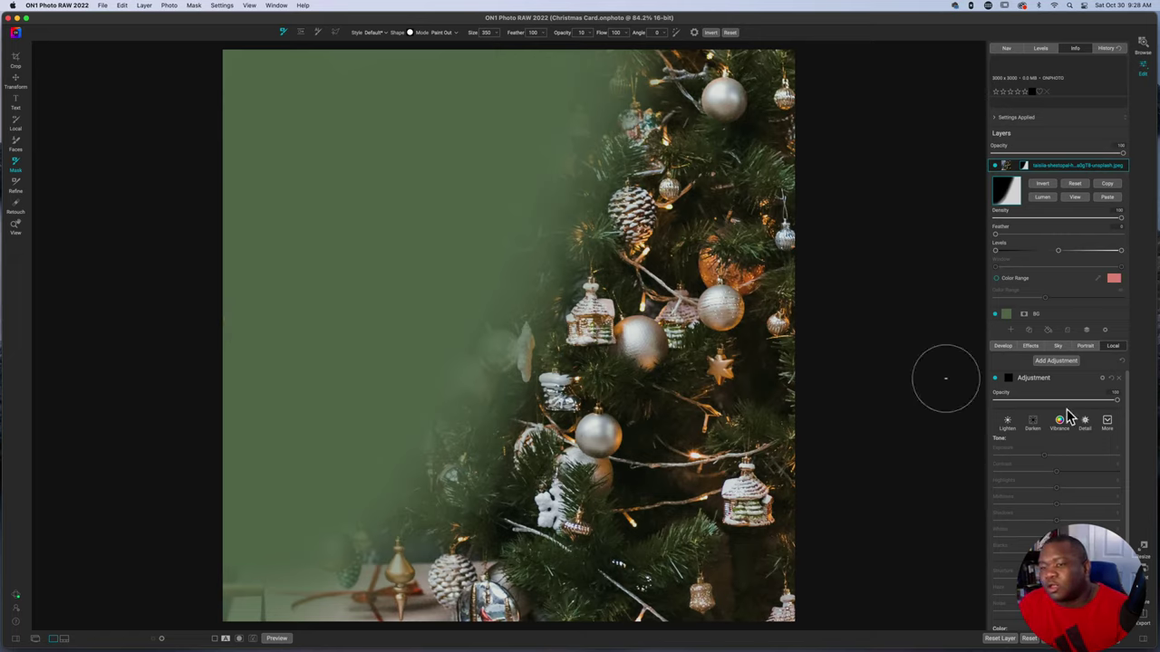
Step: Hide the photo layer's mask settings and add a white color fill layer above the tree photo
left_click(1051, 172)
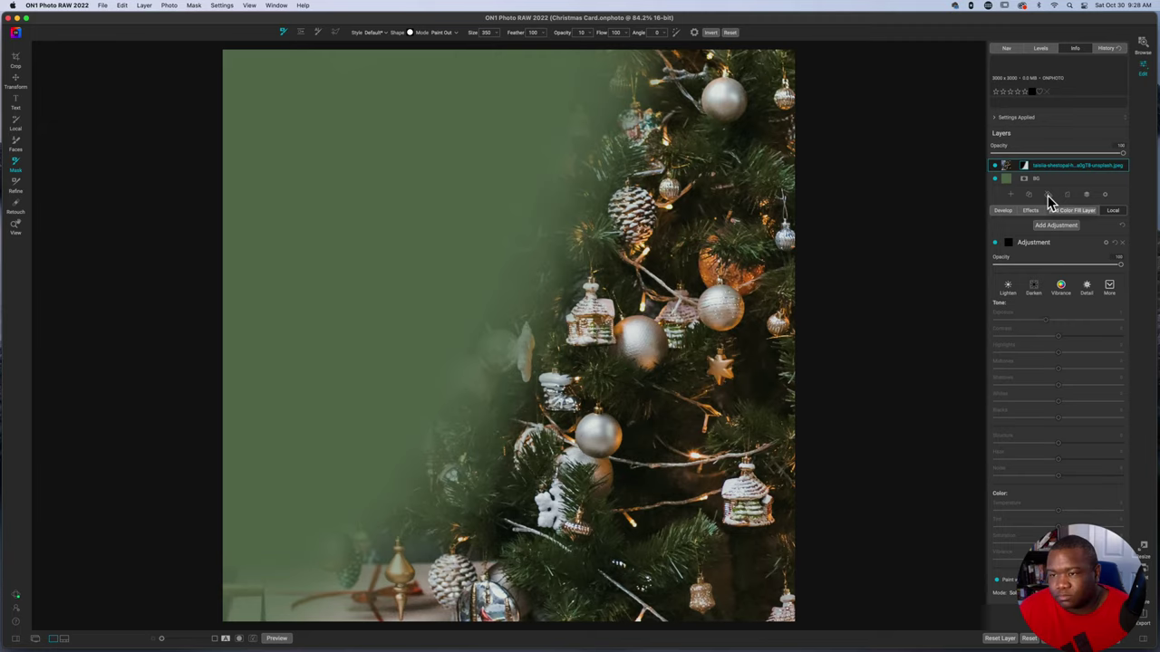
left_click(1049, 195)
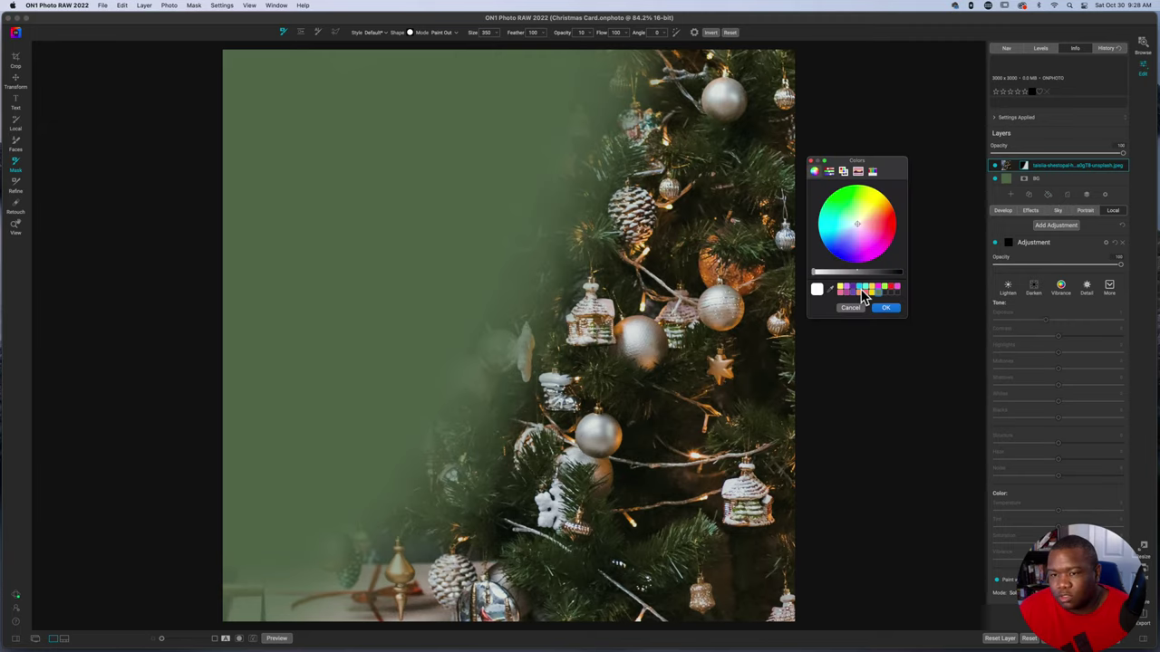
left_click(886, 309)
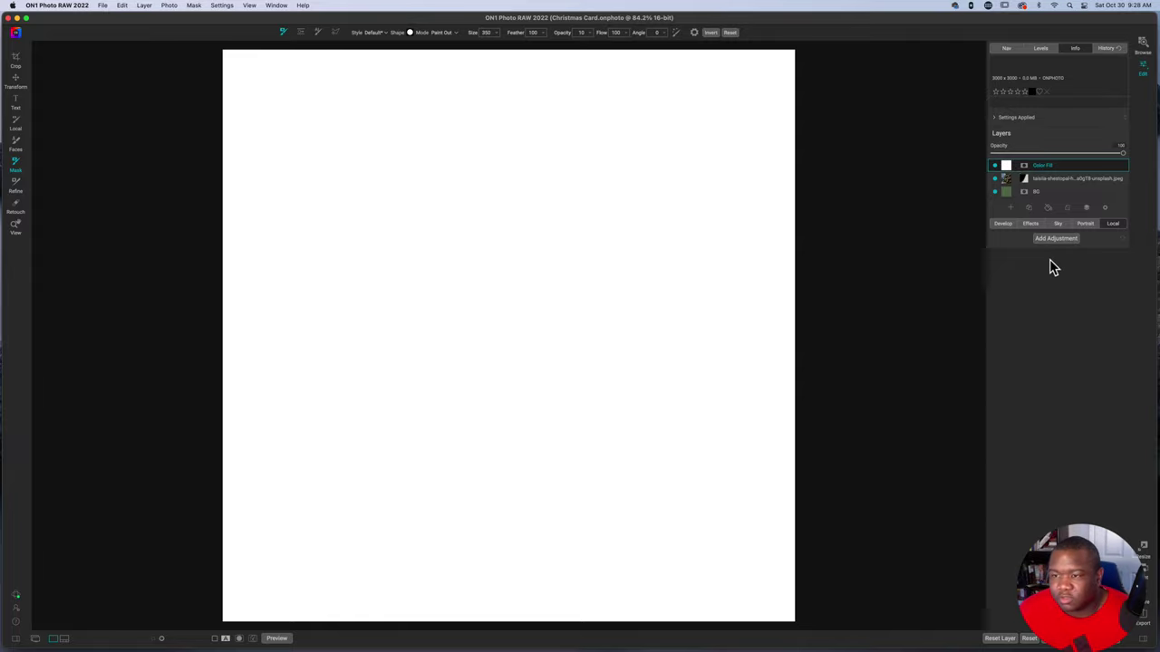
Step: Add a Weather filter with the Blizzard preset to the white color fill layer
left_click(1032, 224)
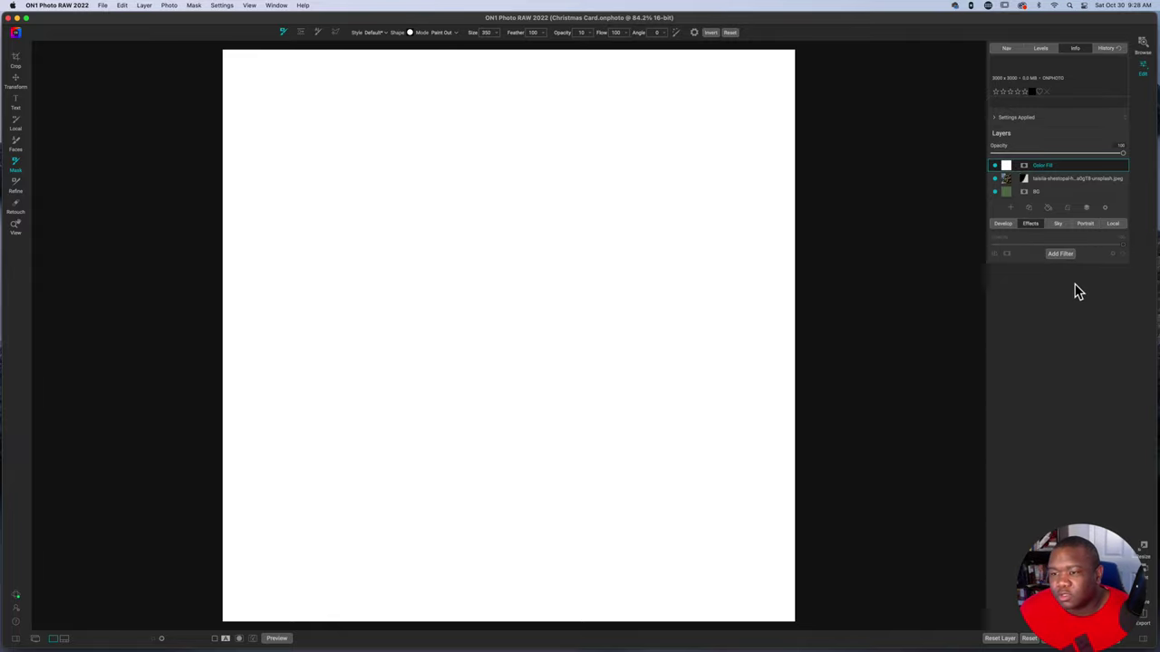
left_click(1061, 254)
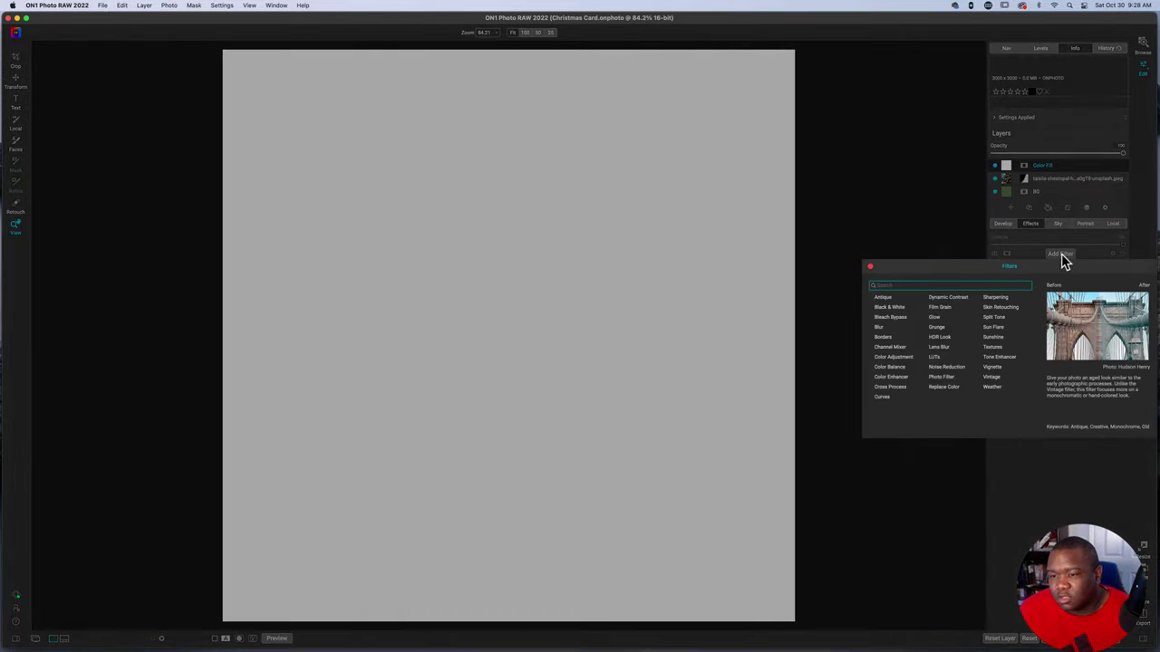
left_click(992, 388)
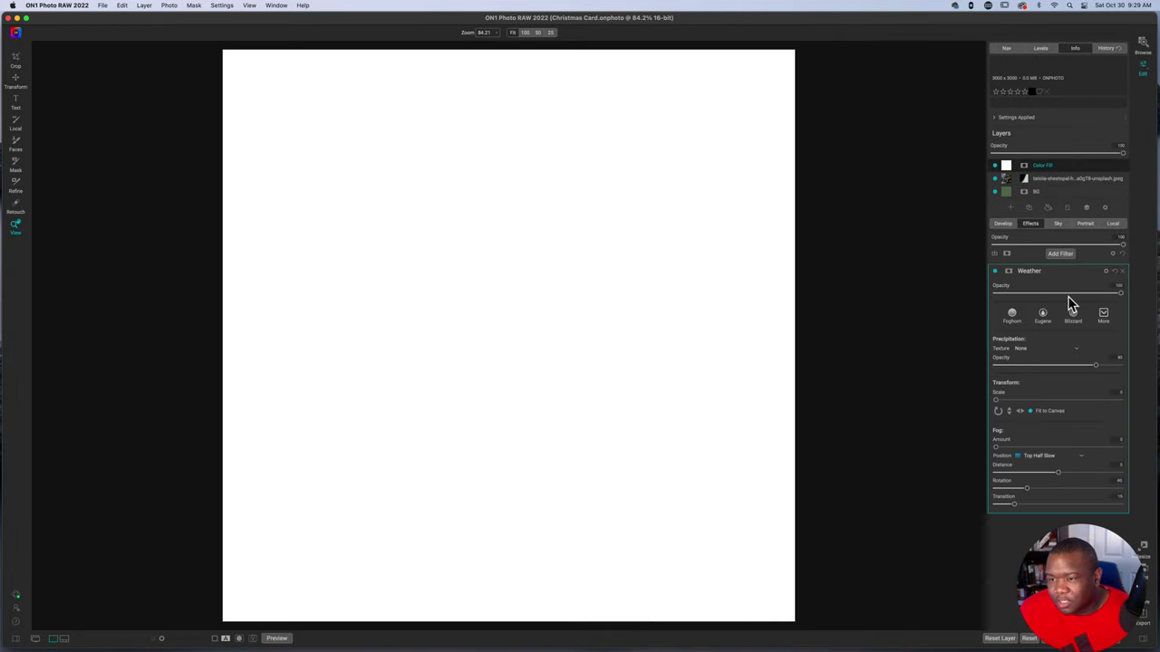
left_click(1074, 316)
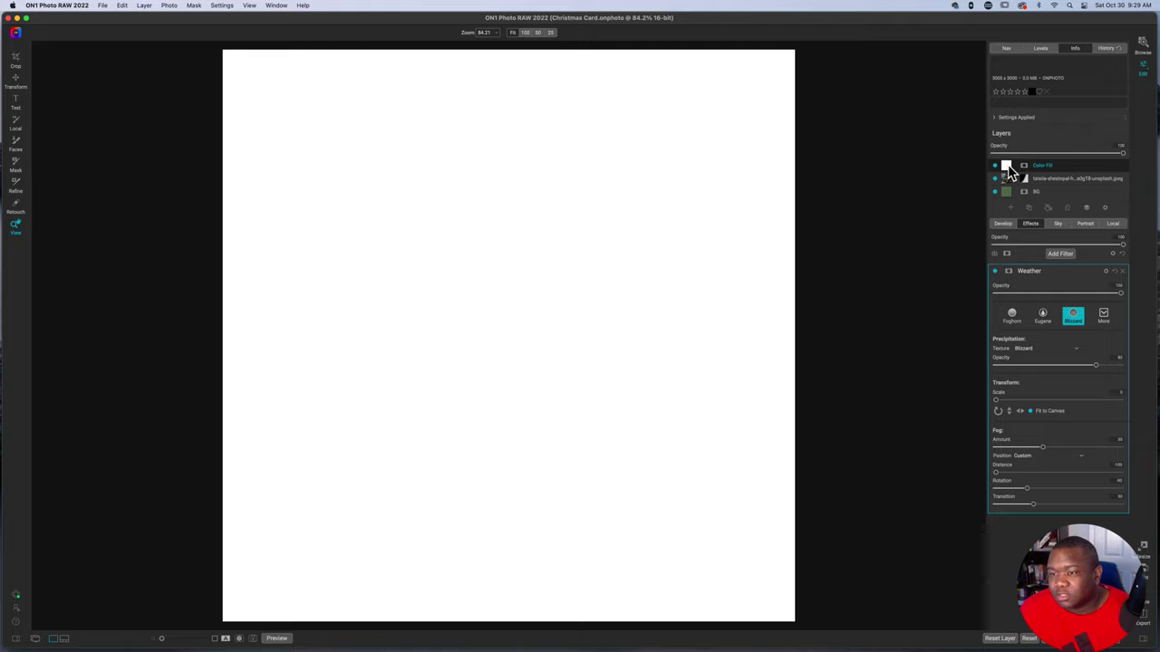
Step: Change the top color fill layer's color from white to black
right_click(1008, 171)
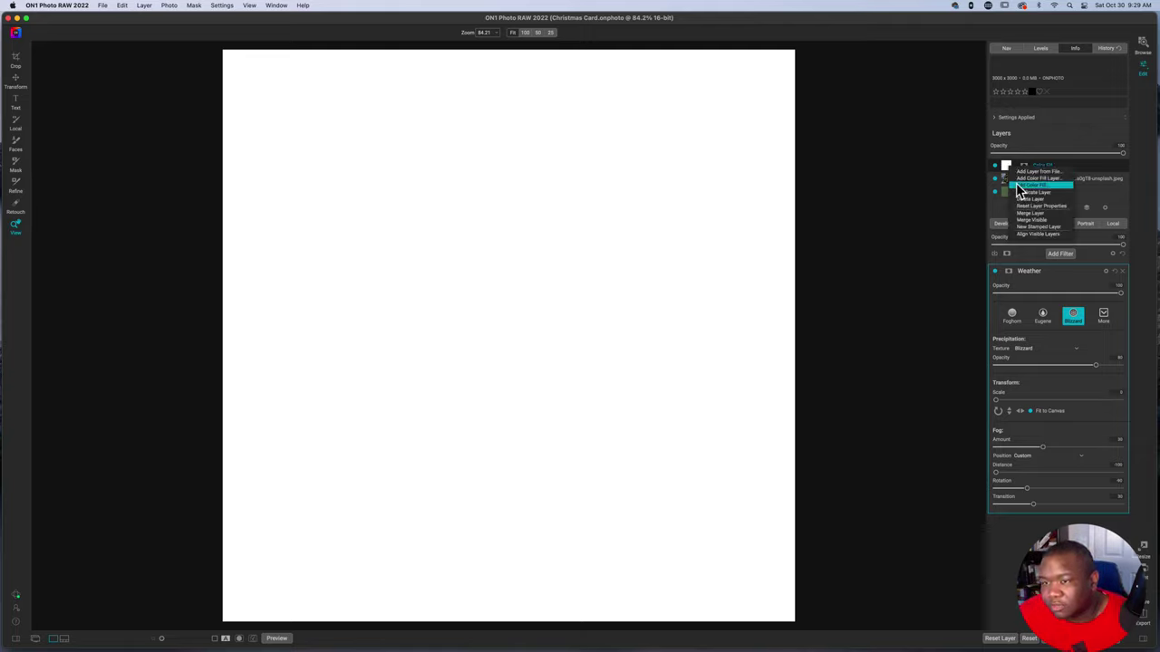
left_click(1016, 184)
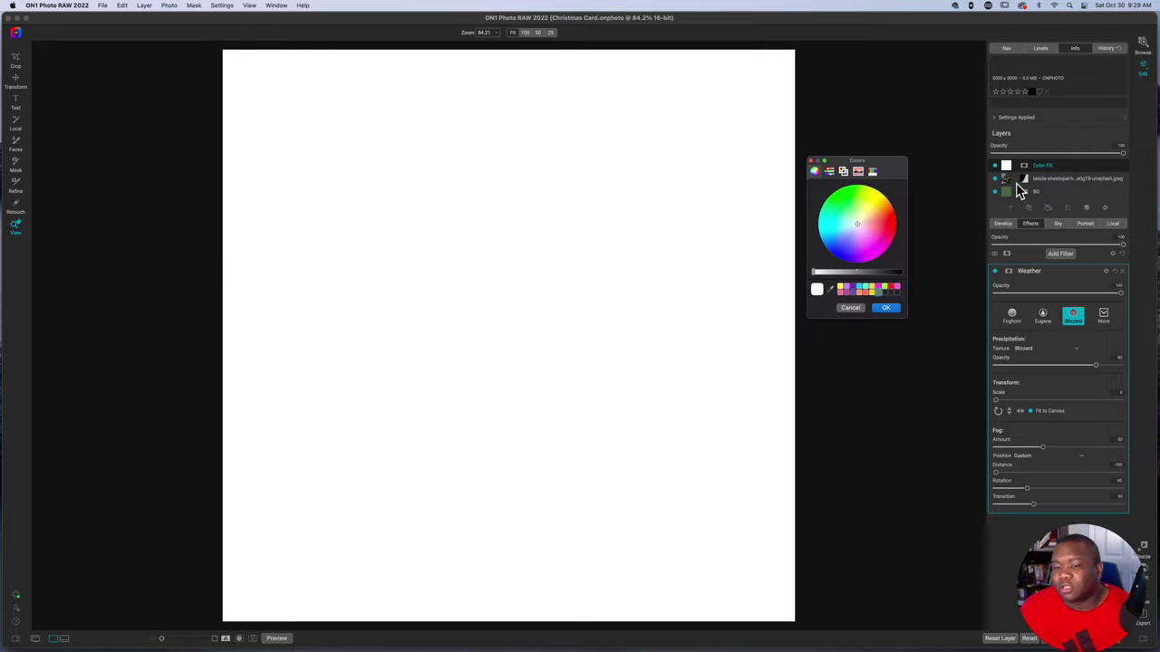
left_click_drag(815, 277, 902, 272)
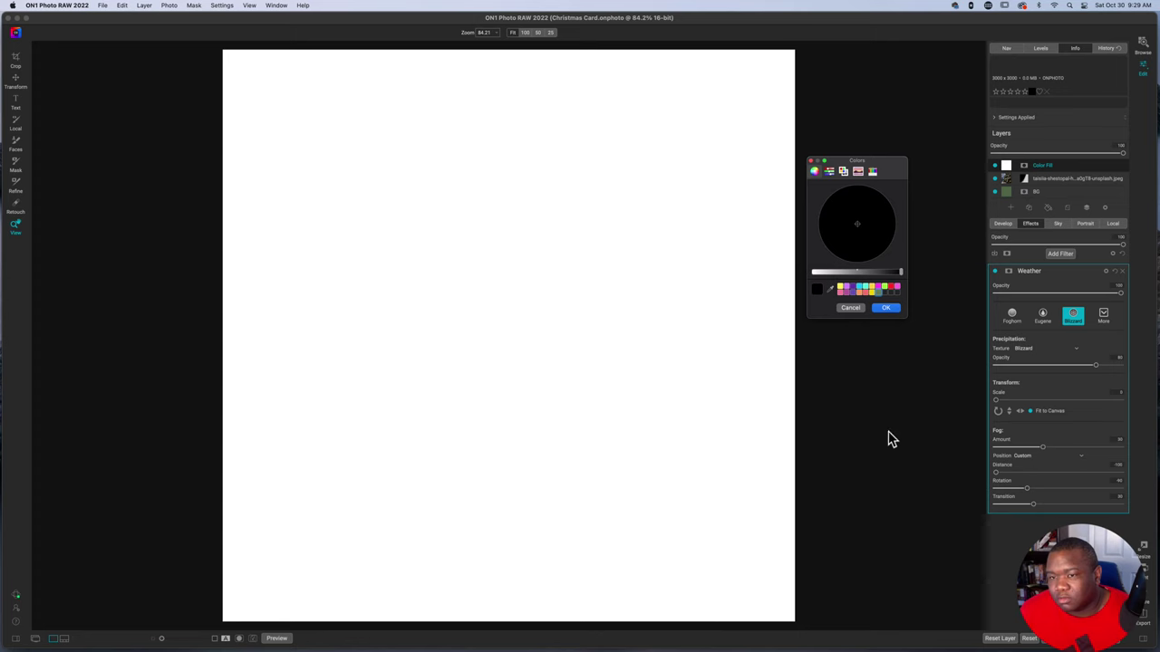
key("Return")
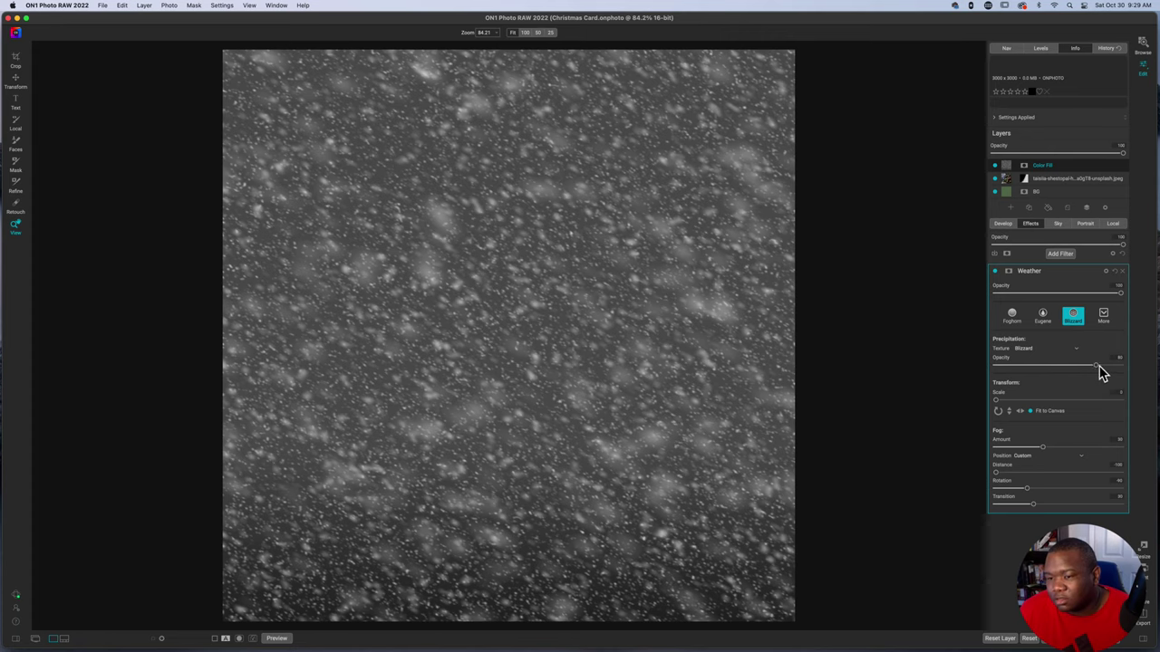
Step: Set the Weather filter's precipitation opacity to 100 and its texture to Accumulation
left_click_drag(1098, 365, 1142, 378)
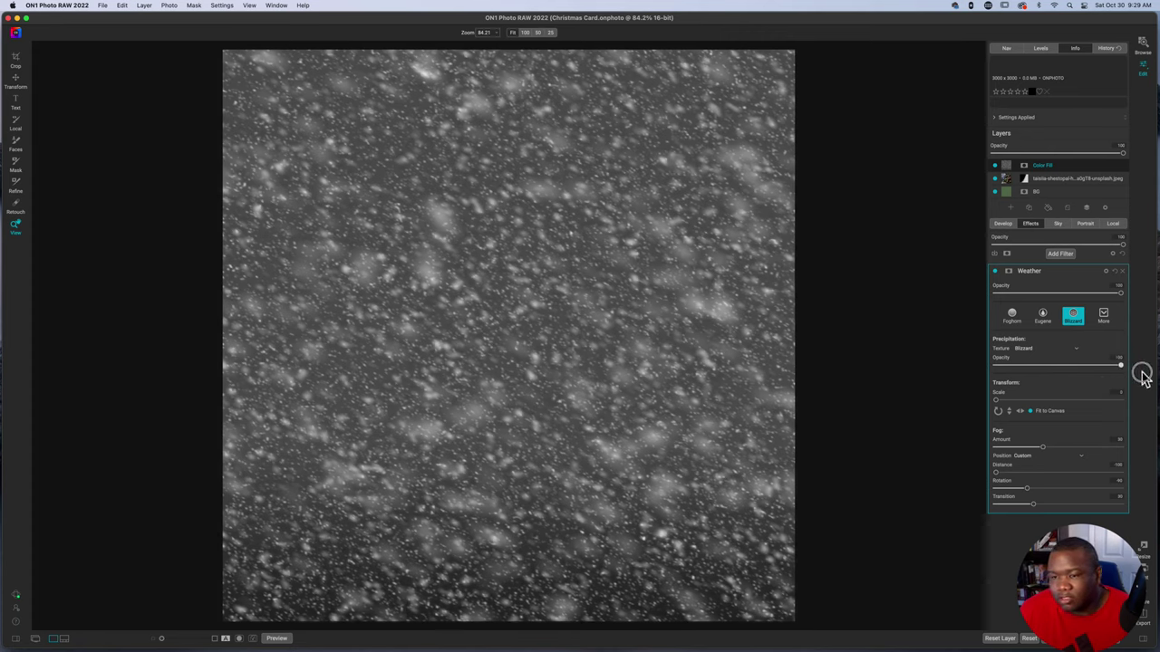
left_click(1074, 353)
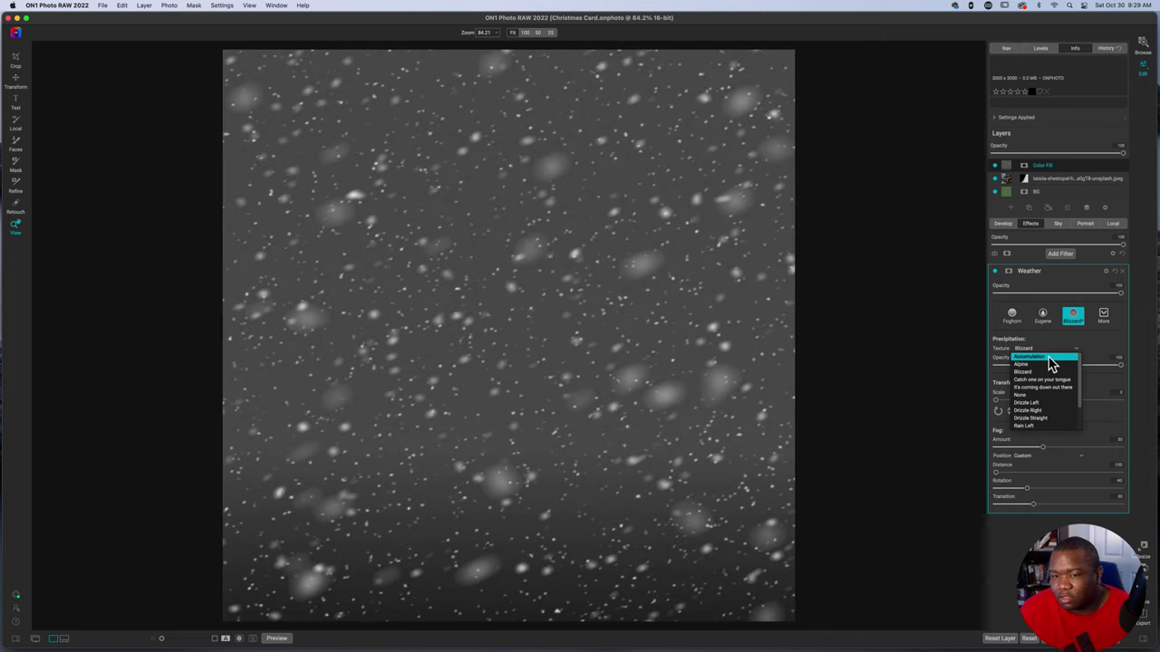
left_click(1037, 356)
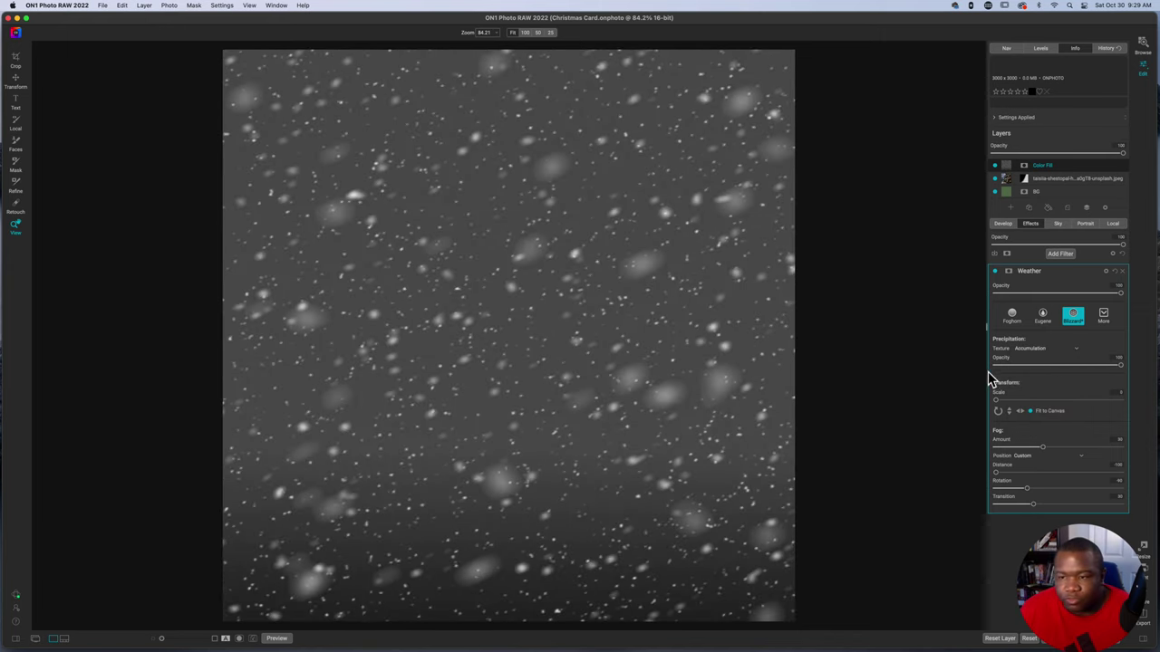
Step: Add a Curves filter to the snow layer and darken its shadows with a curve point at input 90, output about 45
left_click(1066, 271)
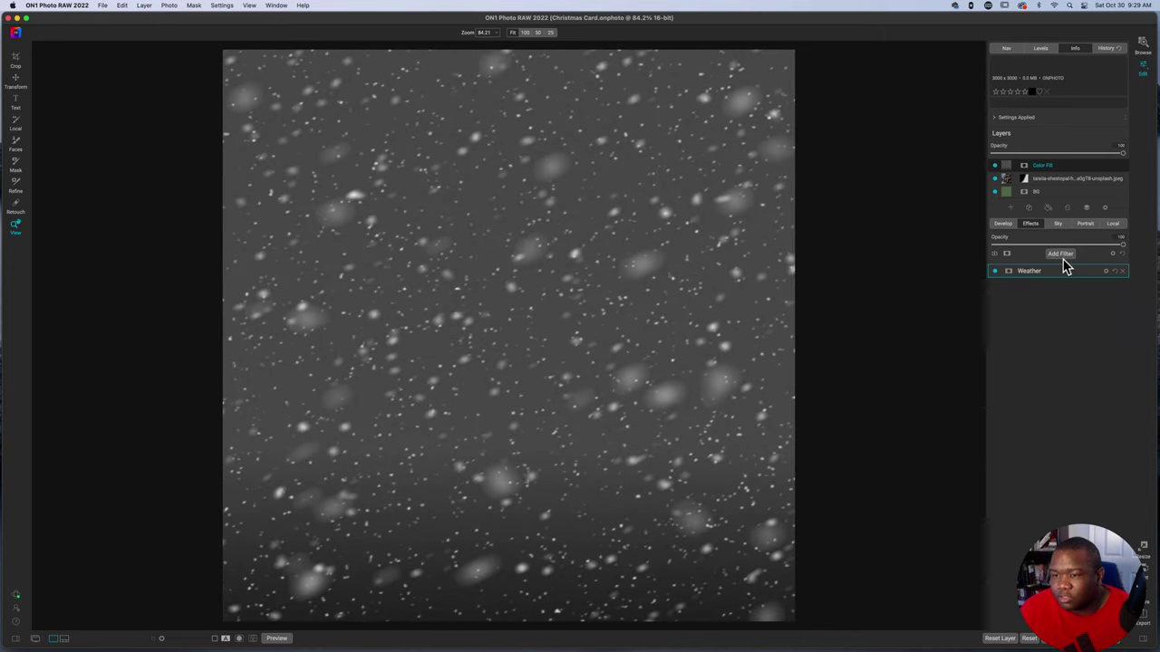
left_click(1062, 255)
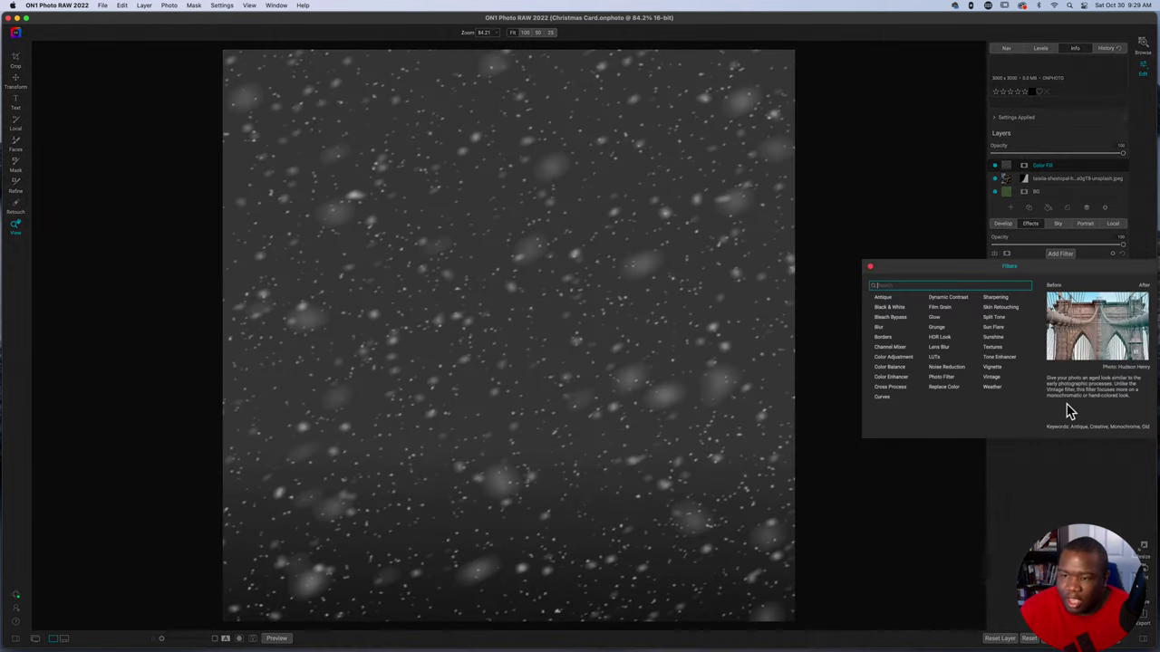
left_click(882, 399)
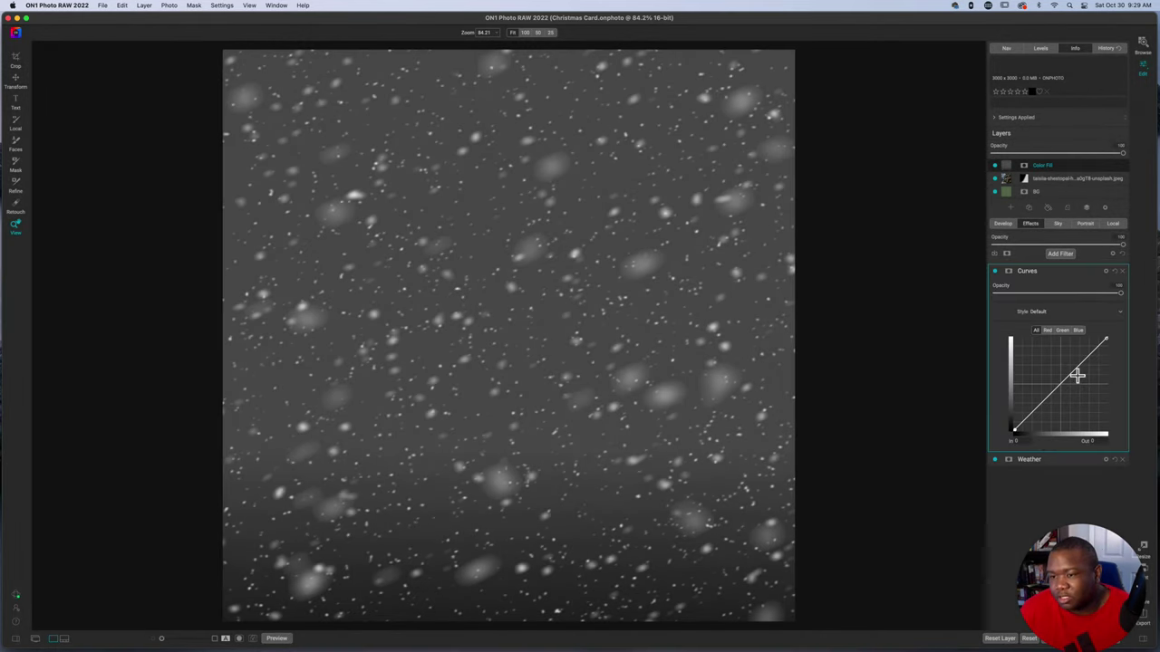
left_click_drag(1039, 416, 1042, 414)
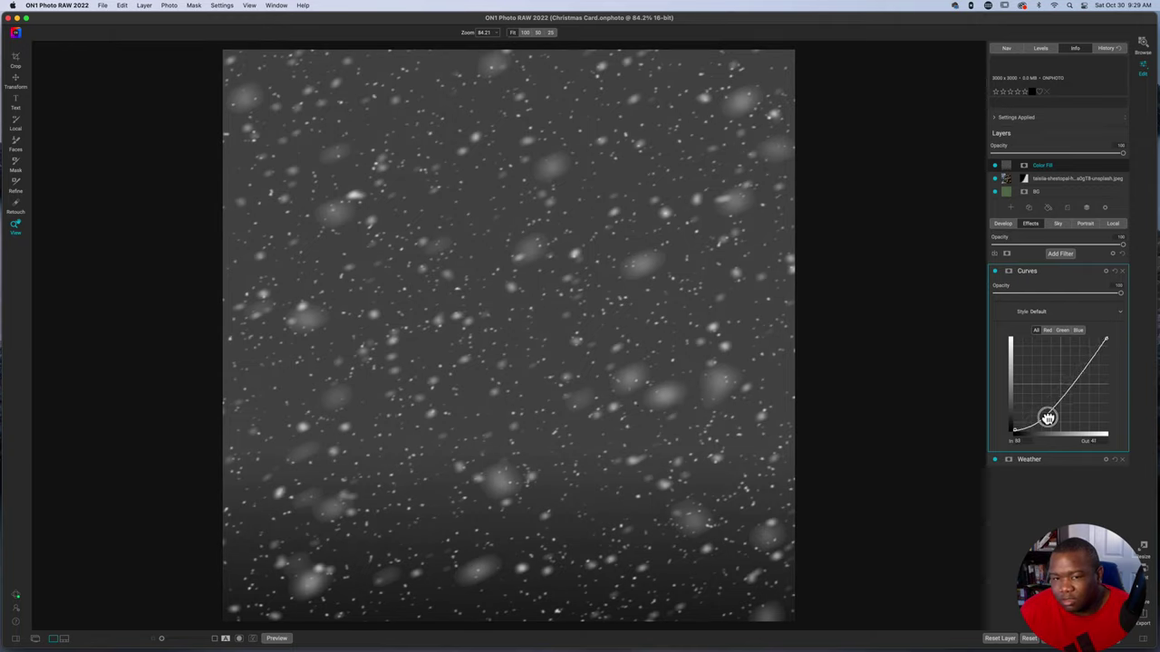
mouse_move(1047, 415)
left_mouse_down()
mouse_move(1031, 407)
mouse_move(1048, 416)
left_mouse_up()
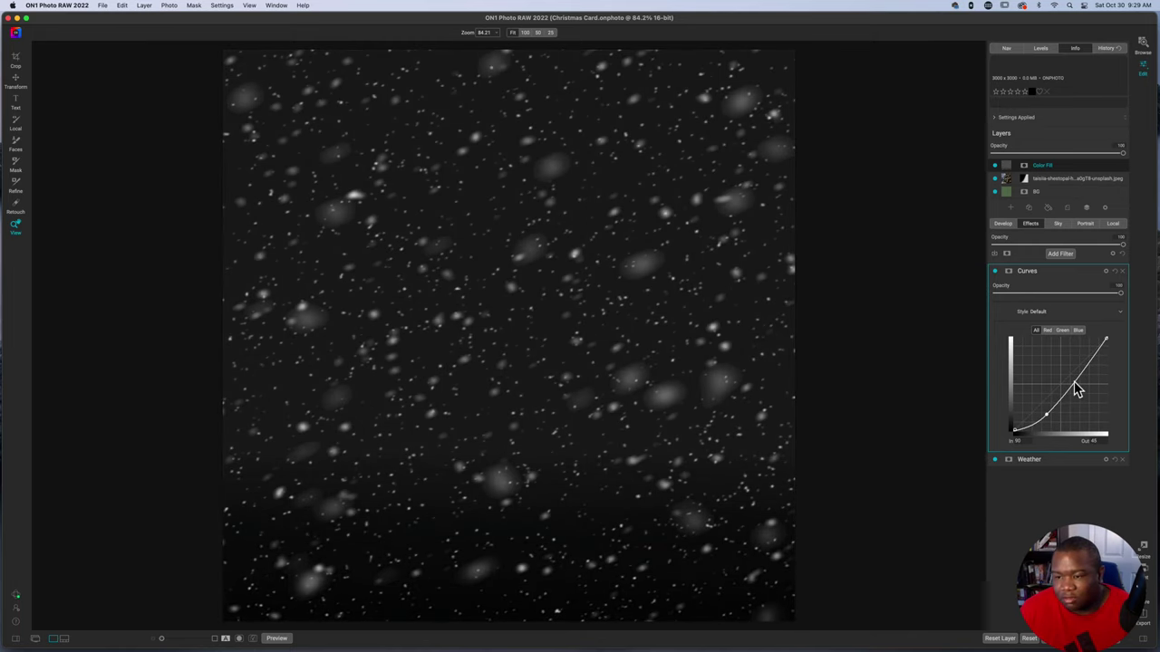
Step: In the snow layer's Curves filter, move the black point to about input 99, output 0, and add a highlight point at about input 202, output 167
left_click_drag(1018, 432, 1023, 434)
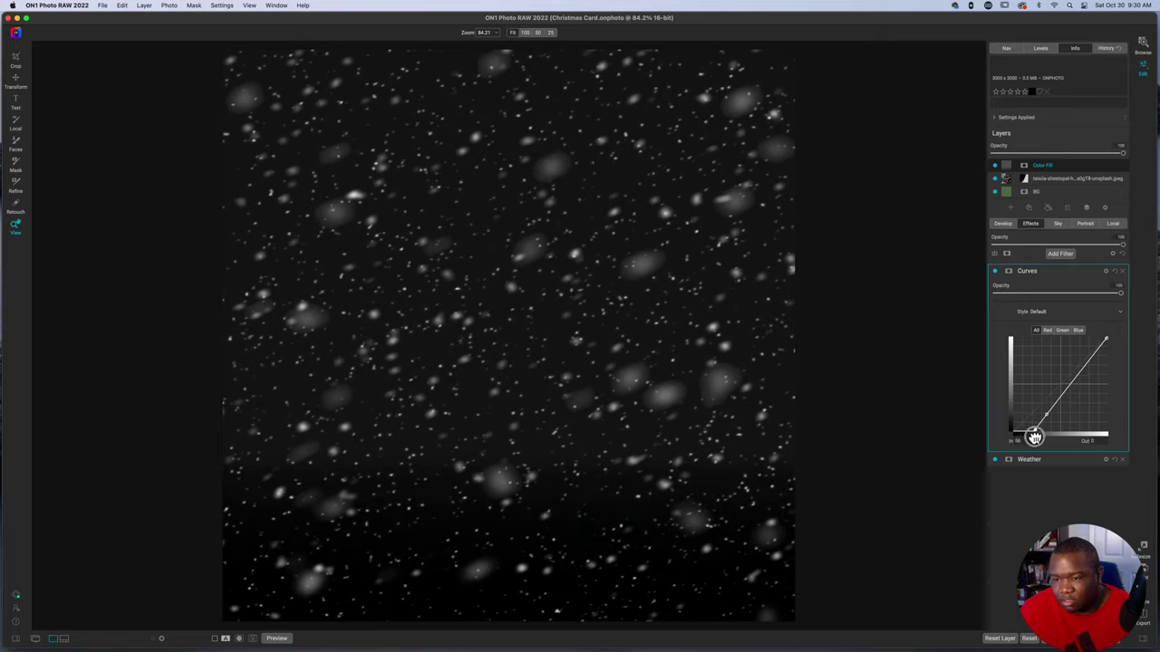
left_click_drag(1052, 413, 1087, 370)
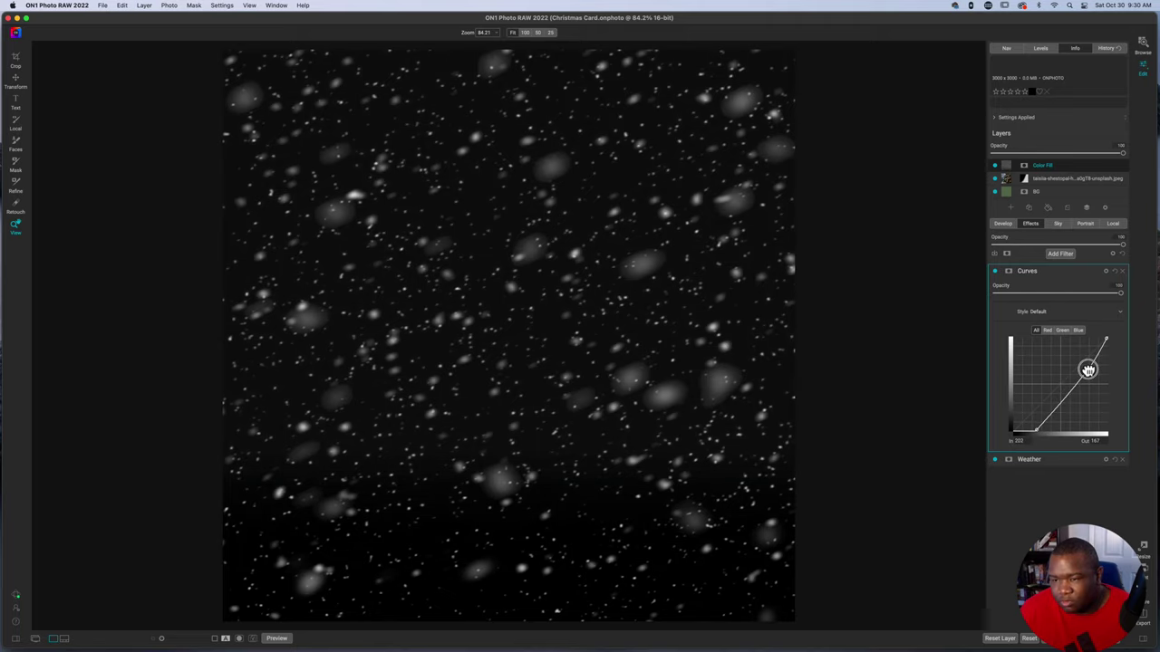
mouse_move(1041, 439)
left_mouse_down()
mouse_move(1036, 430)
mouse_move(1046, 435)
left_mouse_up()
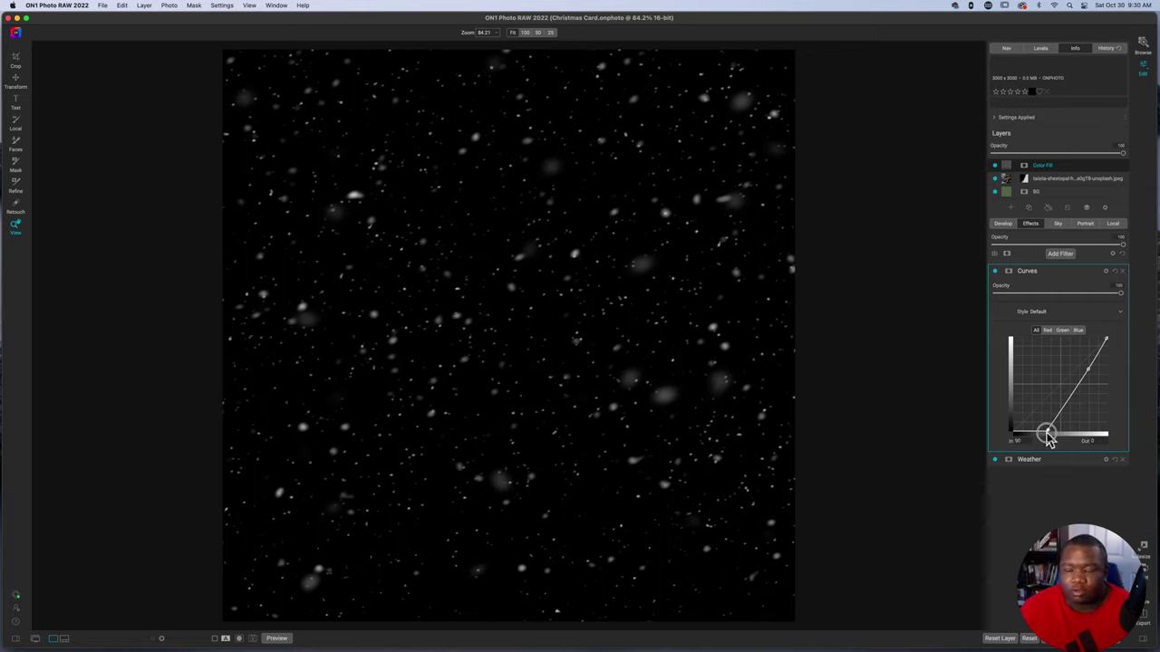
left_click_drag(1049, 437, 1050, 440)
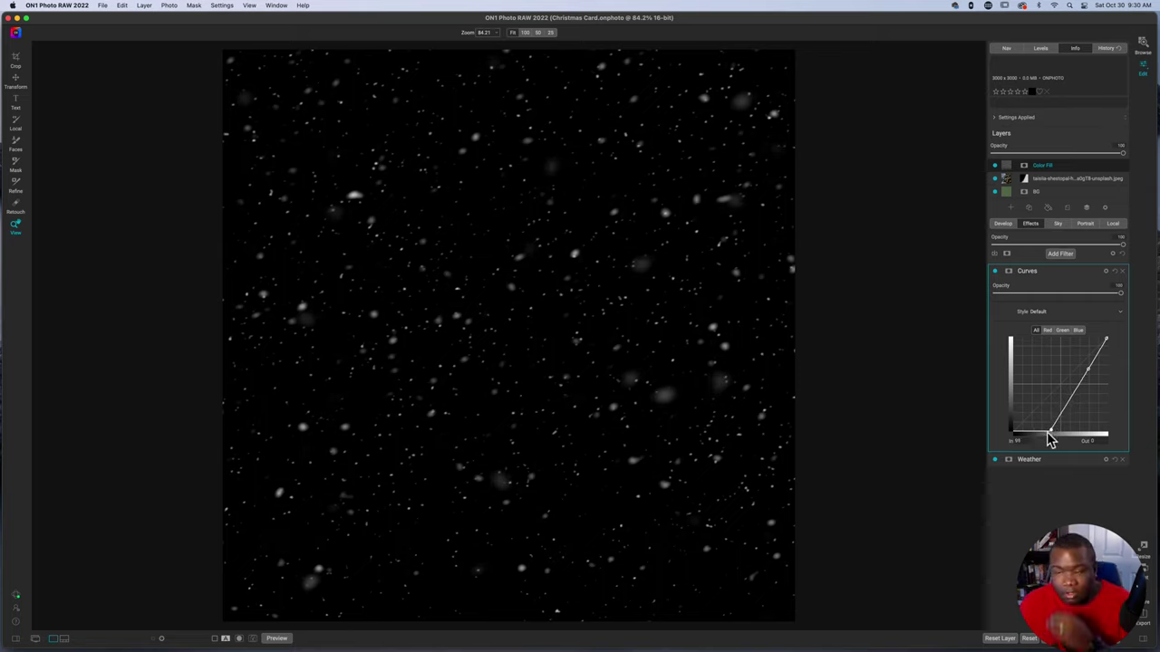
left_click(1051, 271)
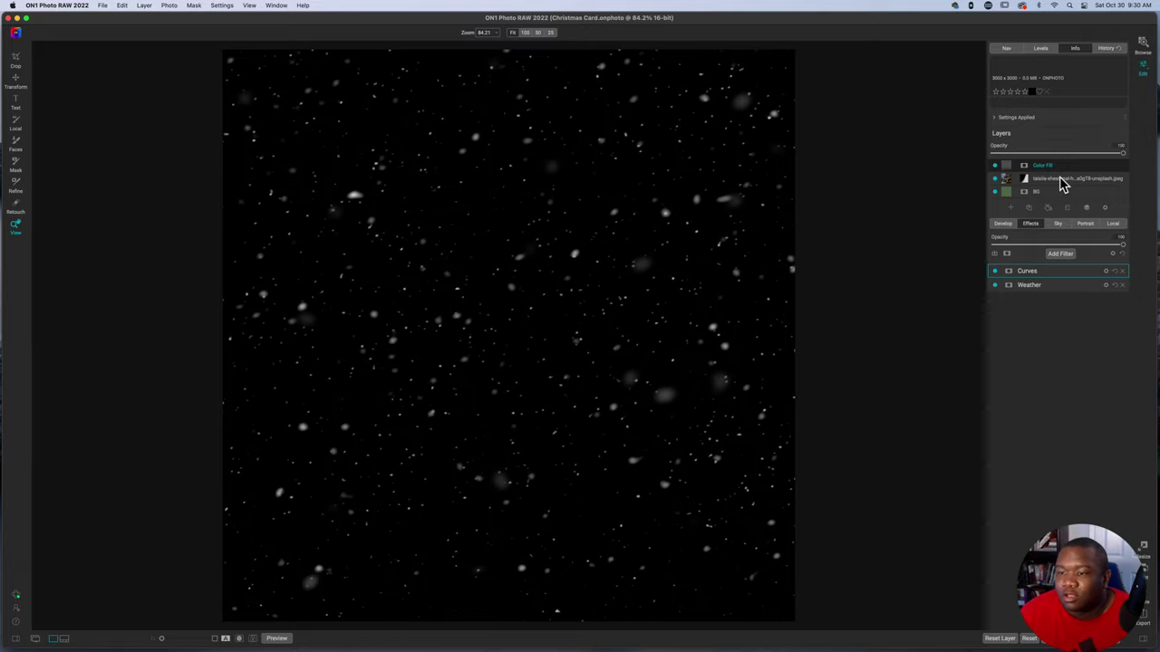
Step: Set the black snow color fill layer's blending mode to Lighten
left_click(1105, 208)
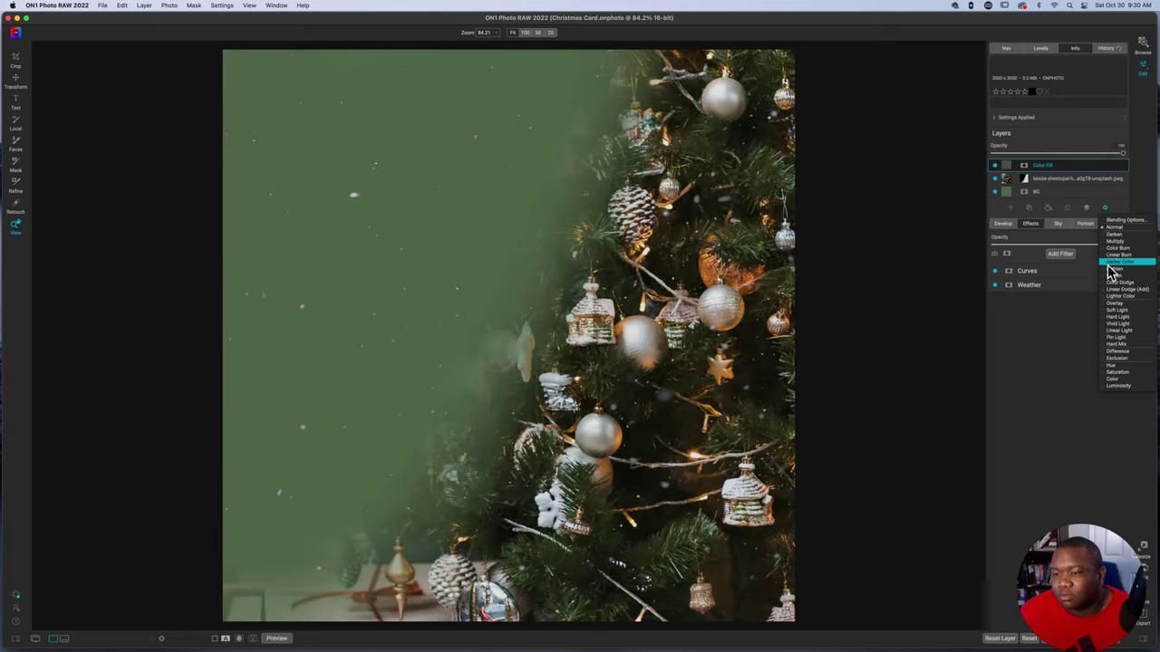
left_click(1111, 270)
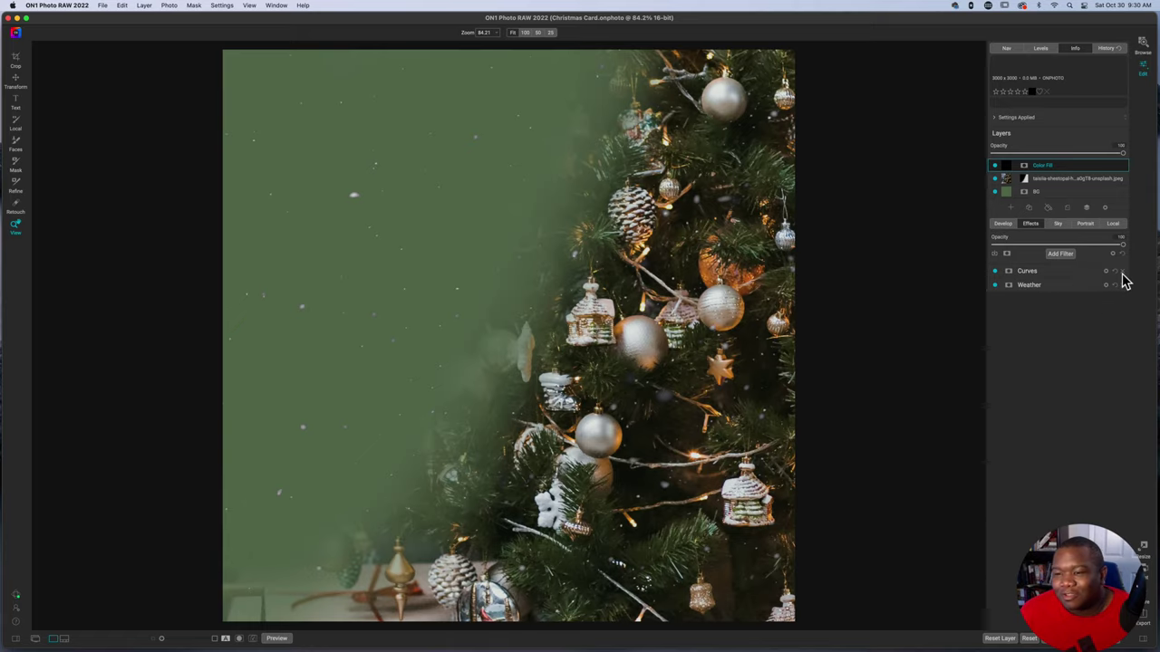
Step: Review the Weather filter's settings and precipitation texture choices on the snow layer, keeping Accumulation selected
left_click(1049, 290)
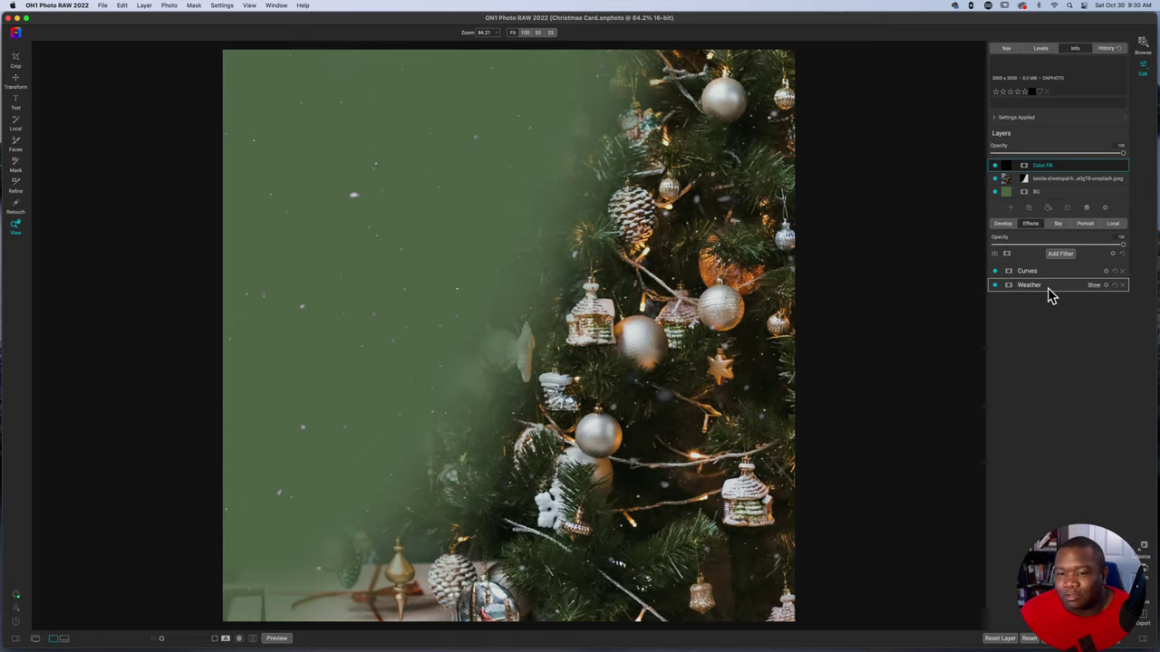
left_click(1053, 365)
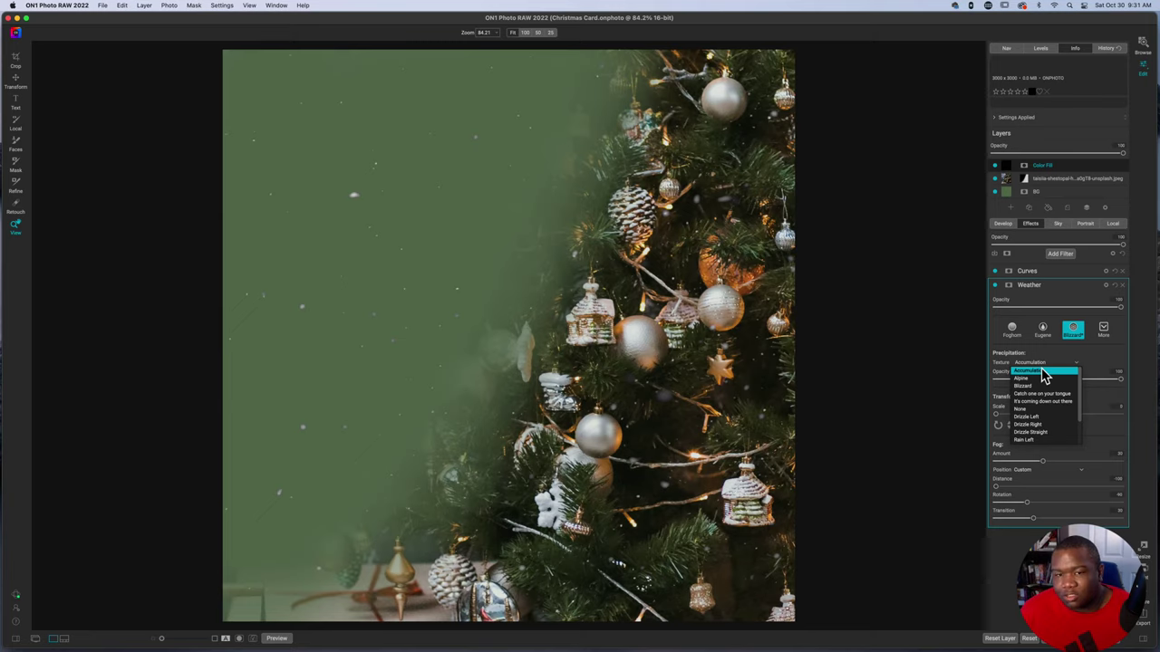
left_click(1042, 373)
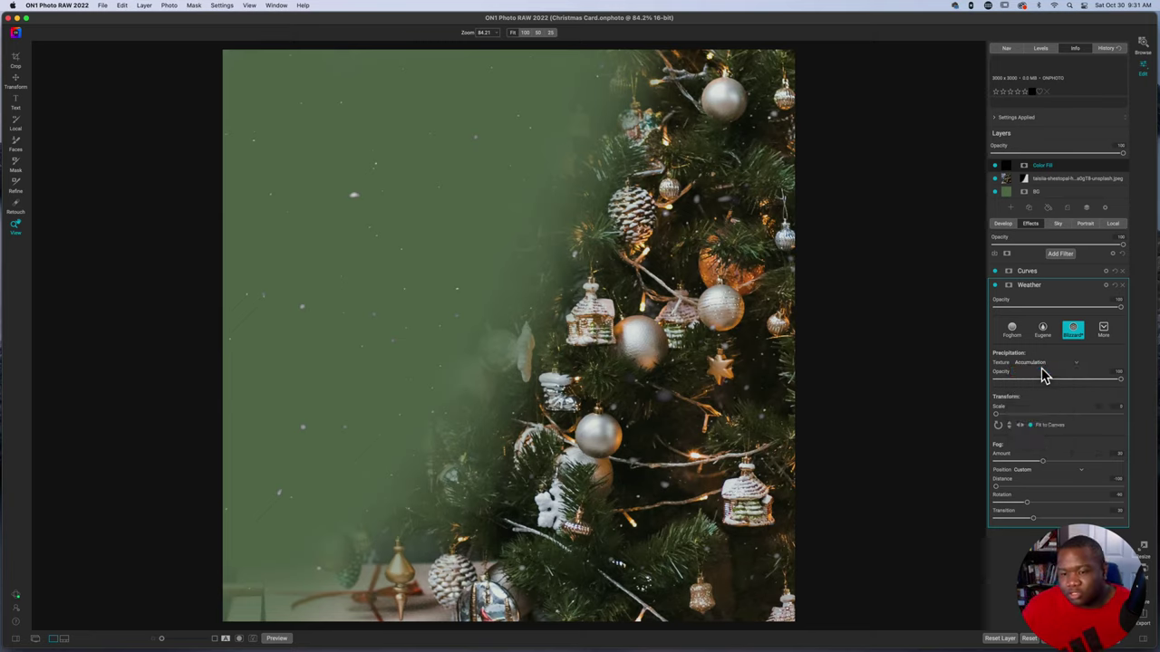
left_click(1065, 288)
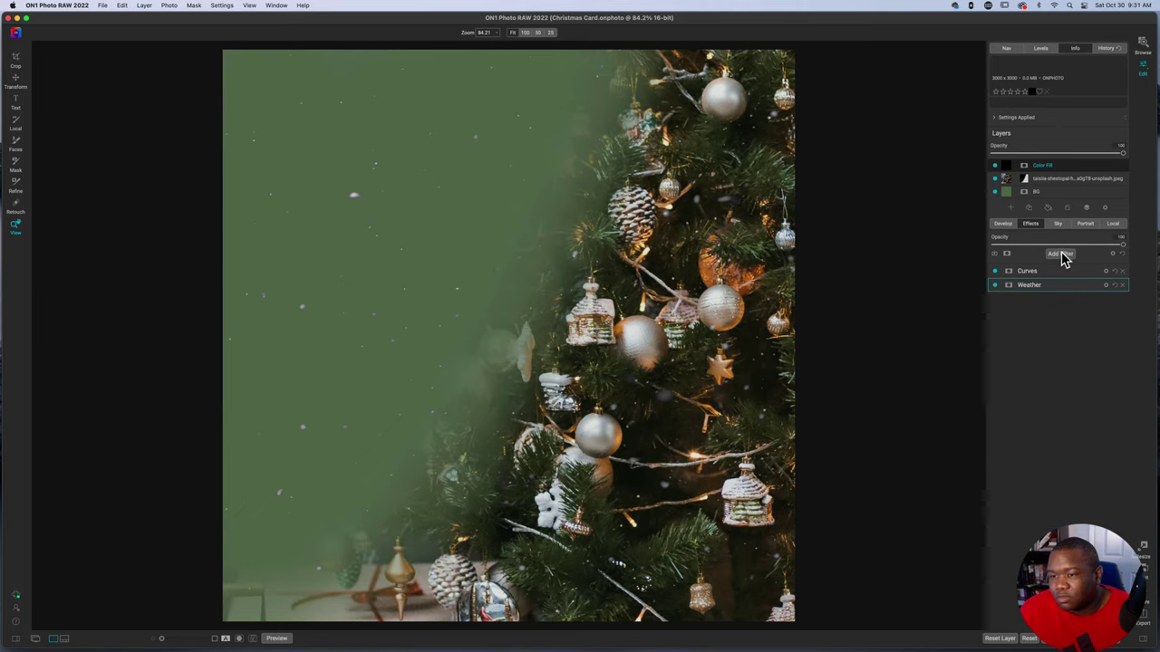
Step: Add a Tone Enhancer filter to the snow layer and move it above the Curves filter
left_click(1060, 254)
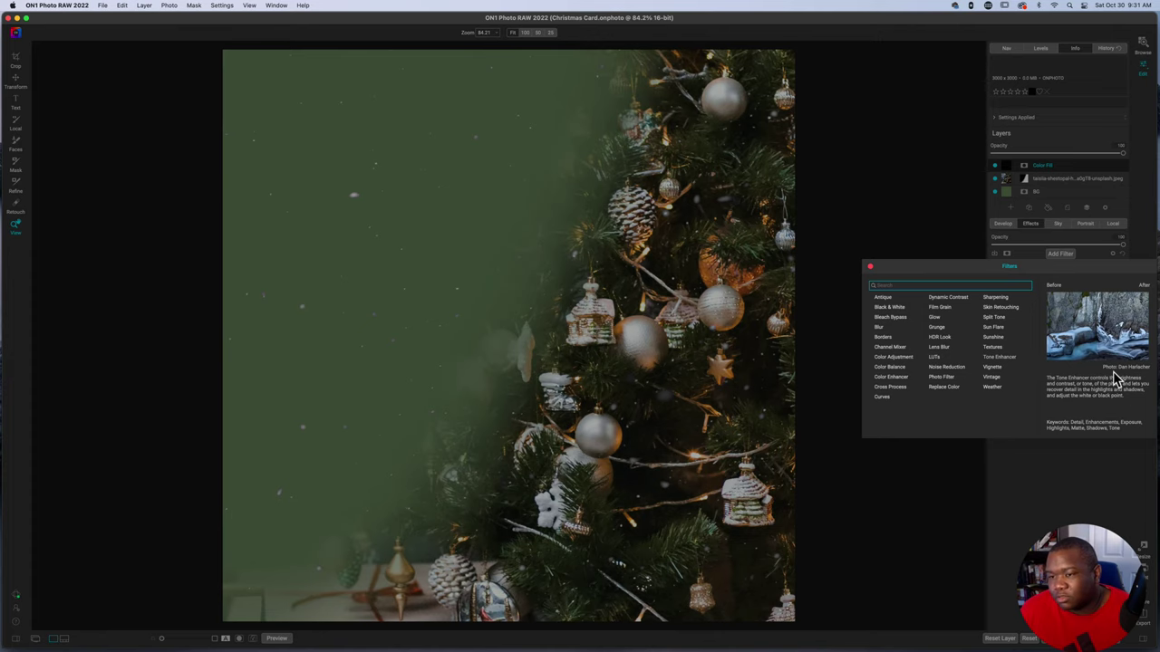
key("Escape")
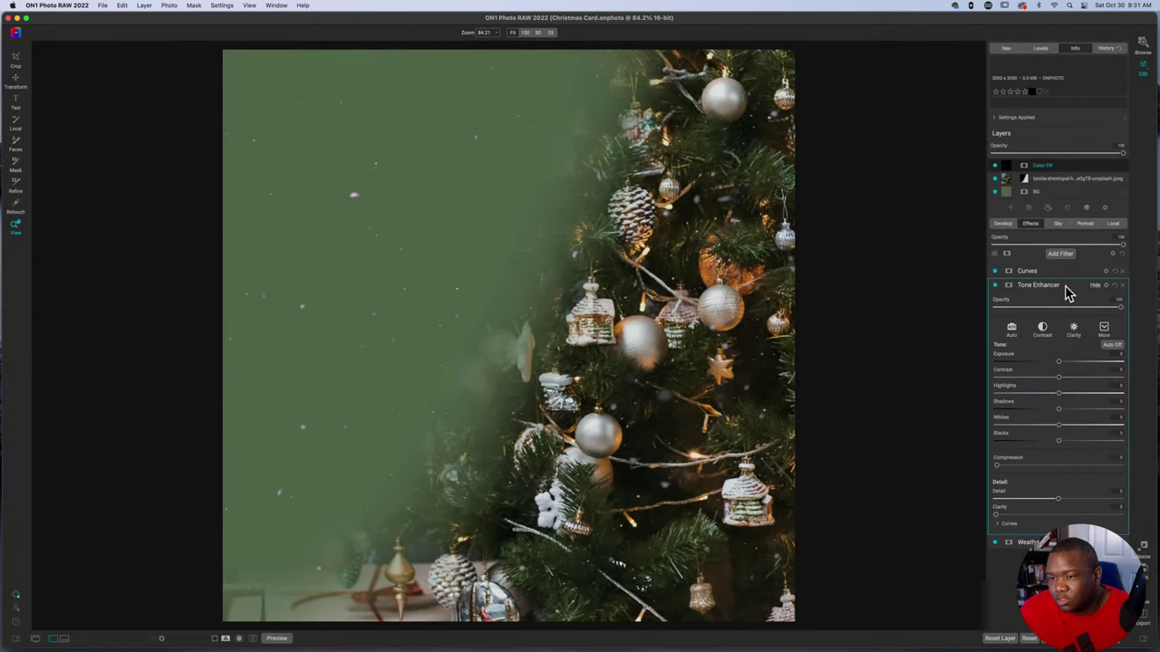
left_click(1068, 288)
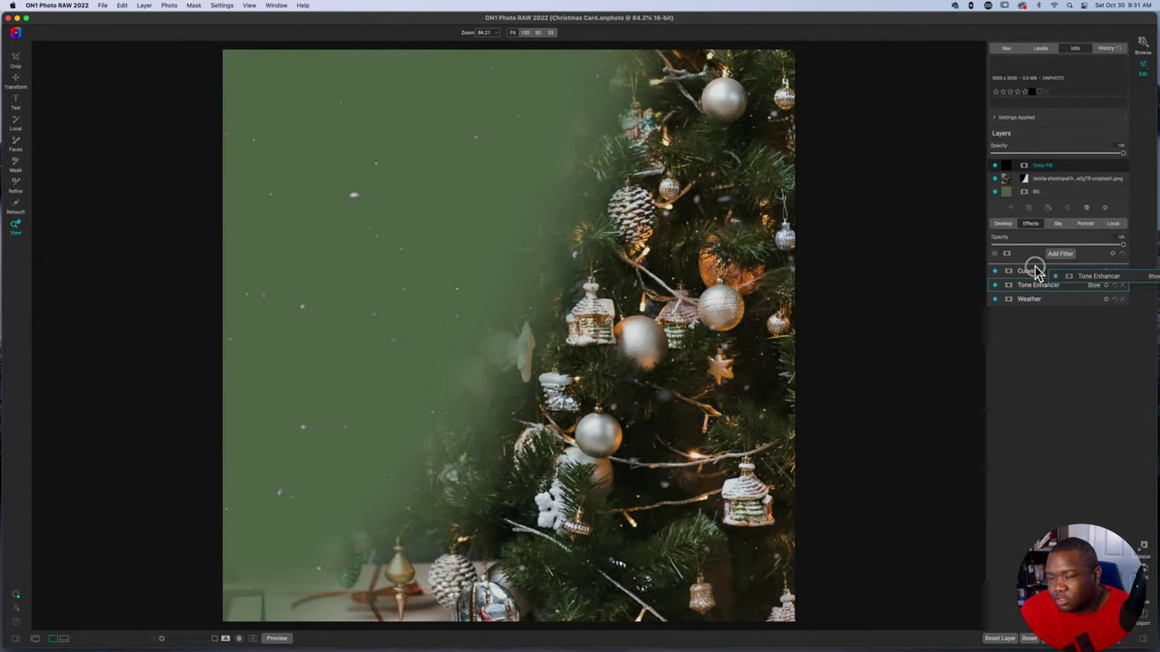
left_click(1042, 284)
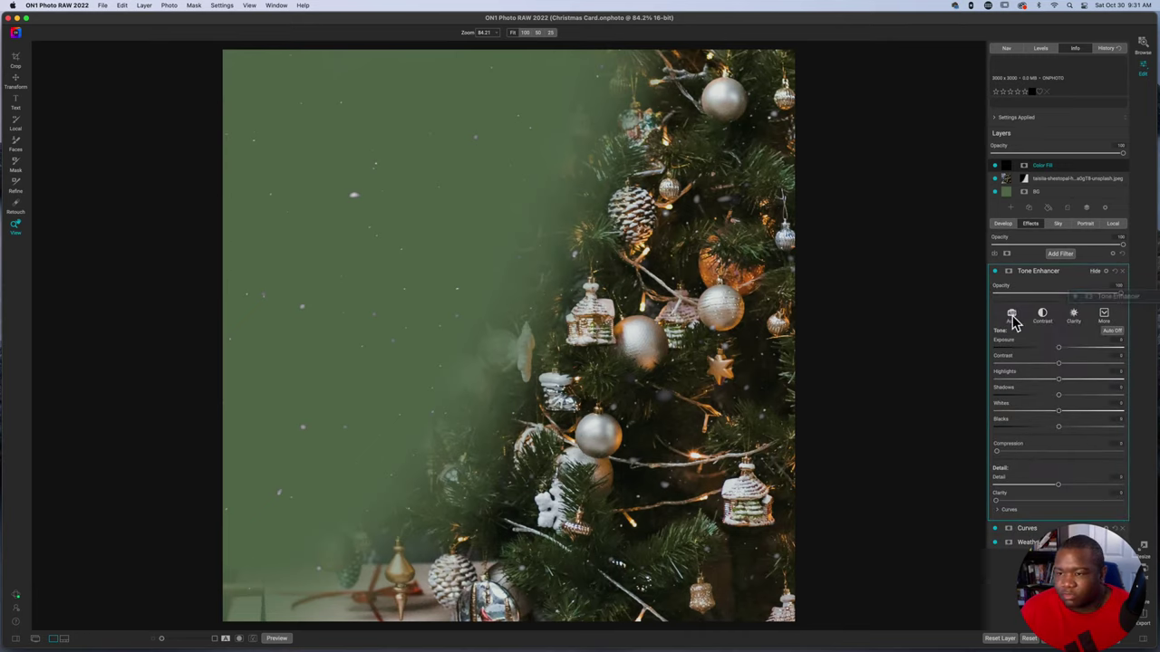
Step: Brighten the snow with the Tone Enhancer by setting highlights to 14 and raising the exposure
left_click(1068, 272)
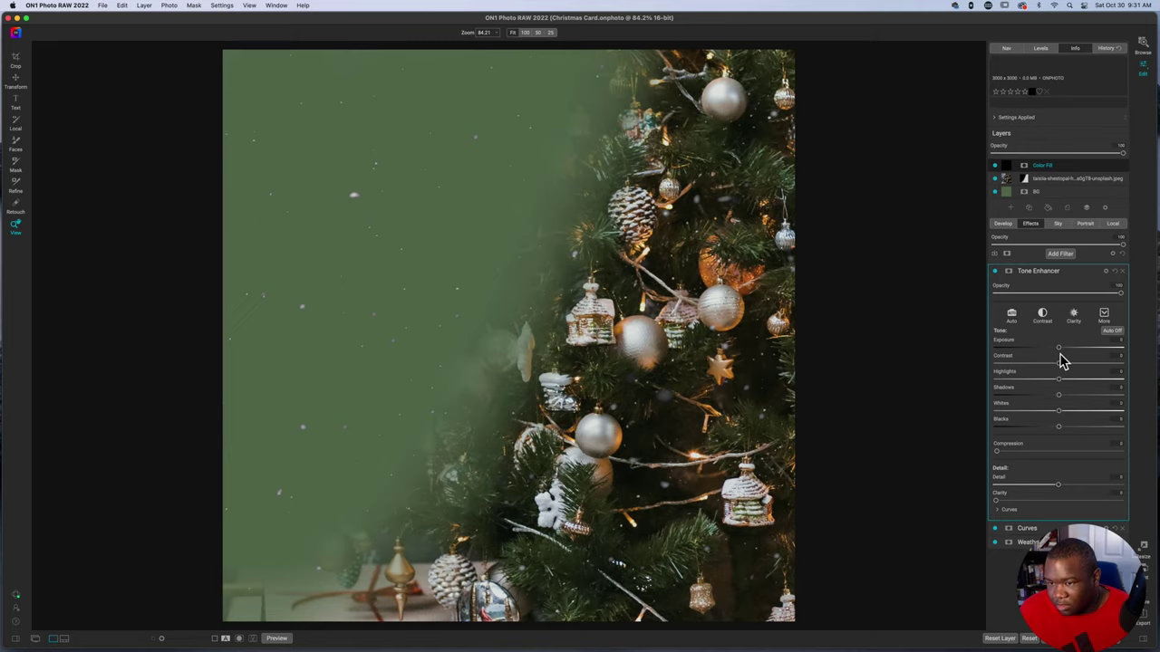
left_click_drag(1059, 380, 1083, 354)
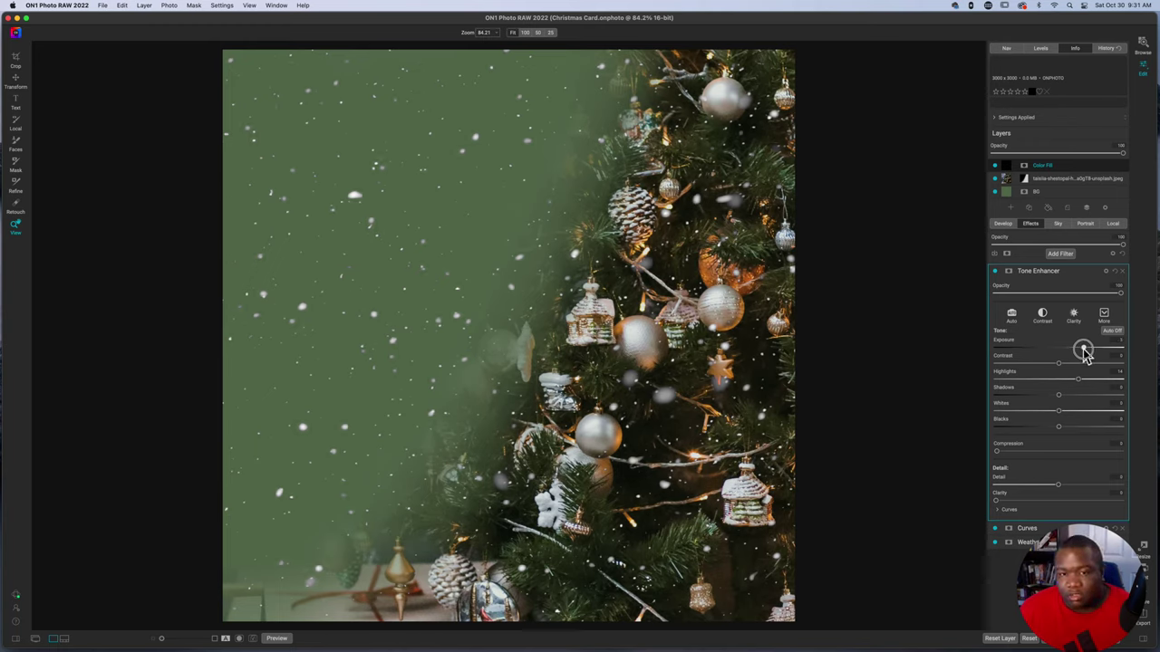
left_click_drag(1084, 352, 1081, 352)
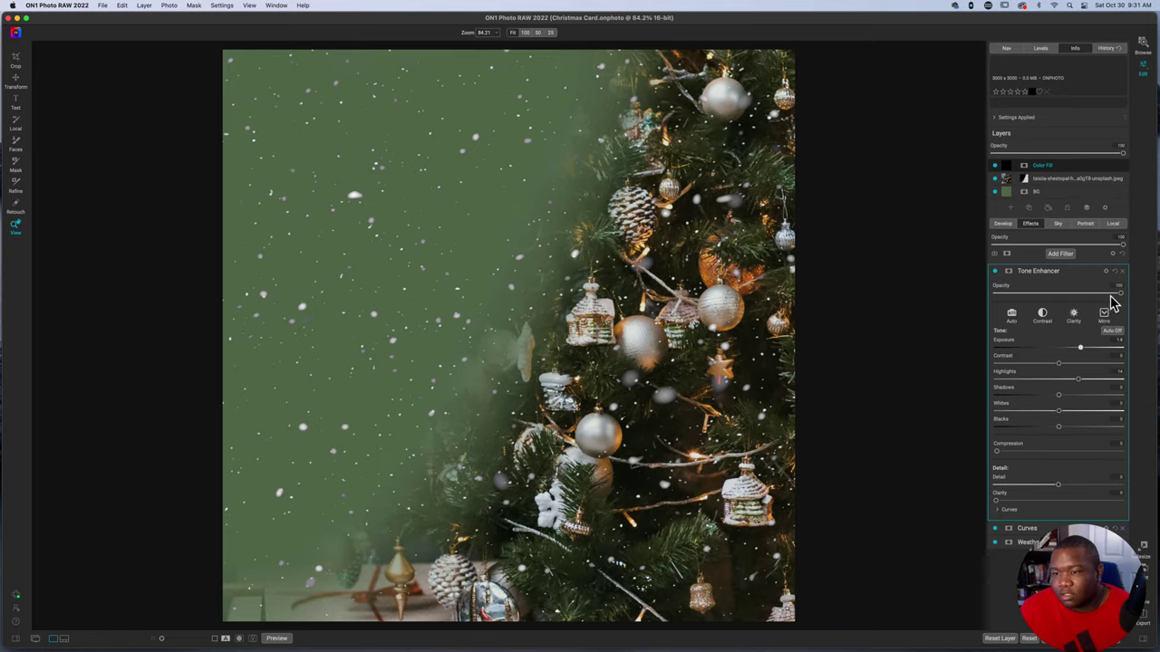
Step: Lower the snow layer's opacity to about half
left_click(1117, 166)
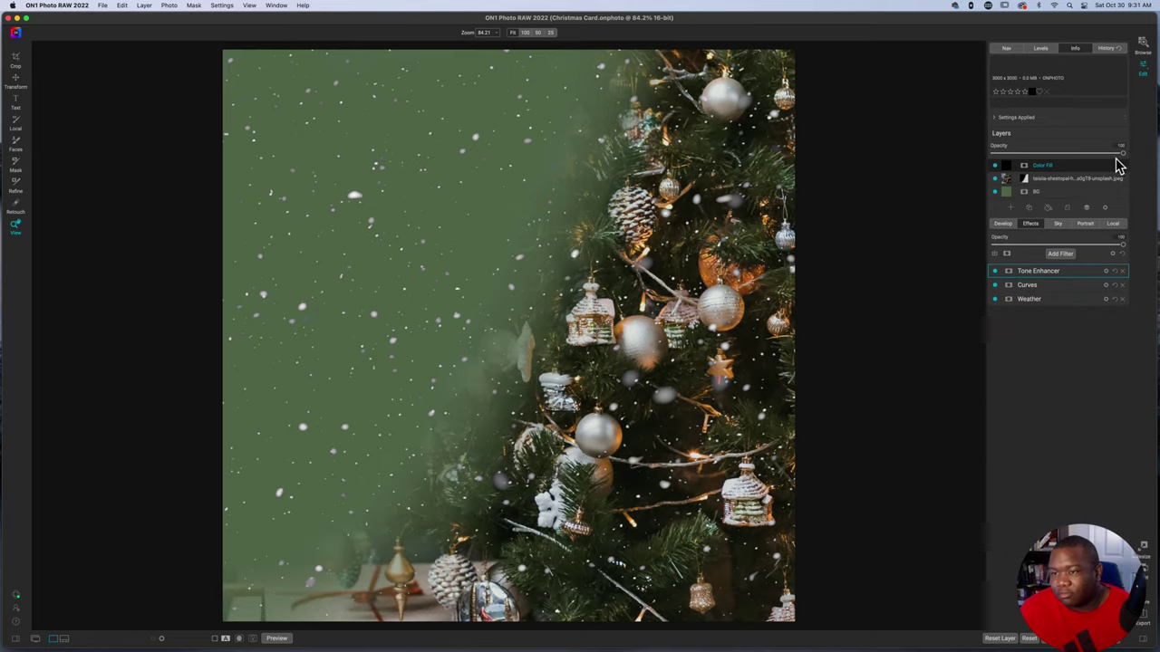
left_click_drag(1121, 156, 1061, 161)
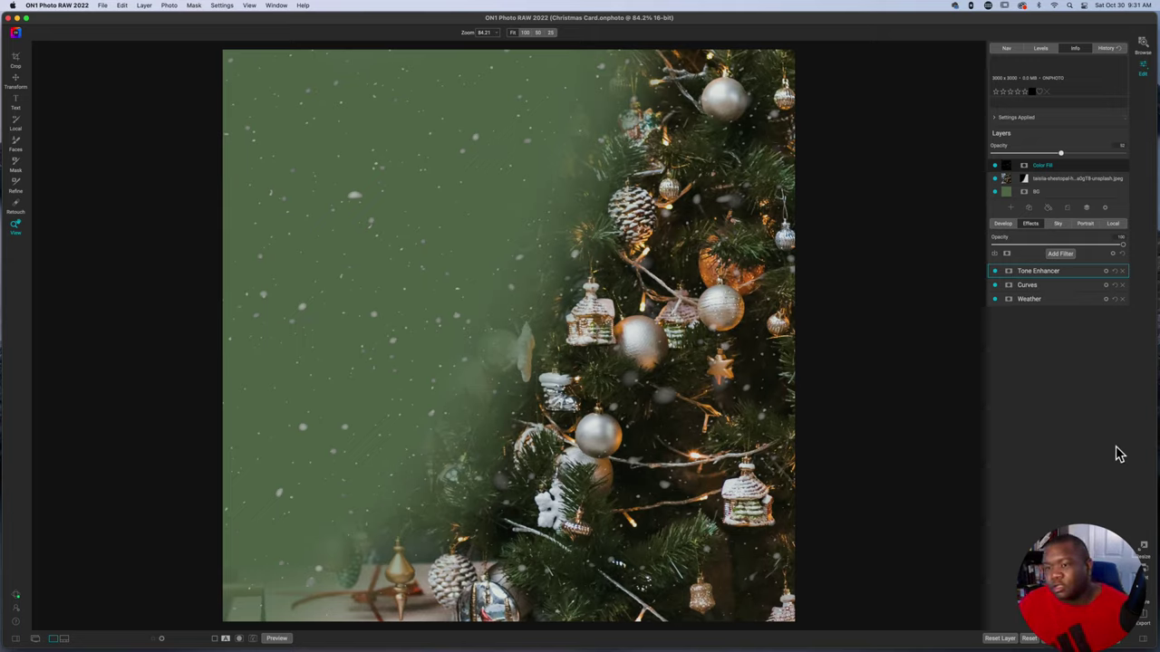
Step: Add a white color fill layer on top and mask it with a Linear Top gradient placed near the canvas's lower edge
left_click(1048, 210)
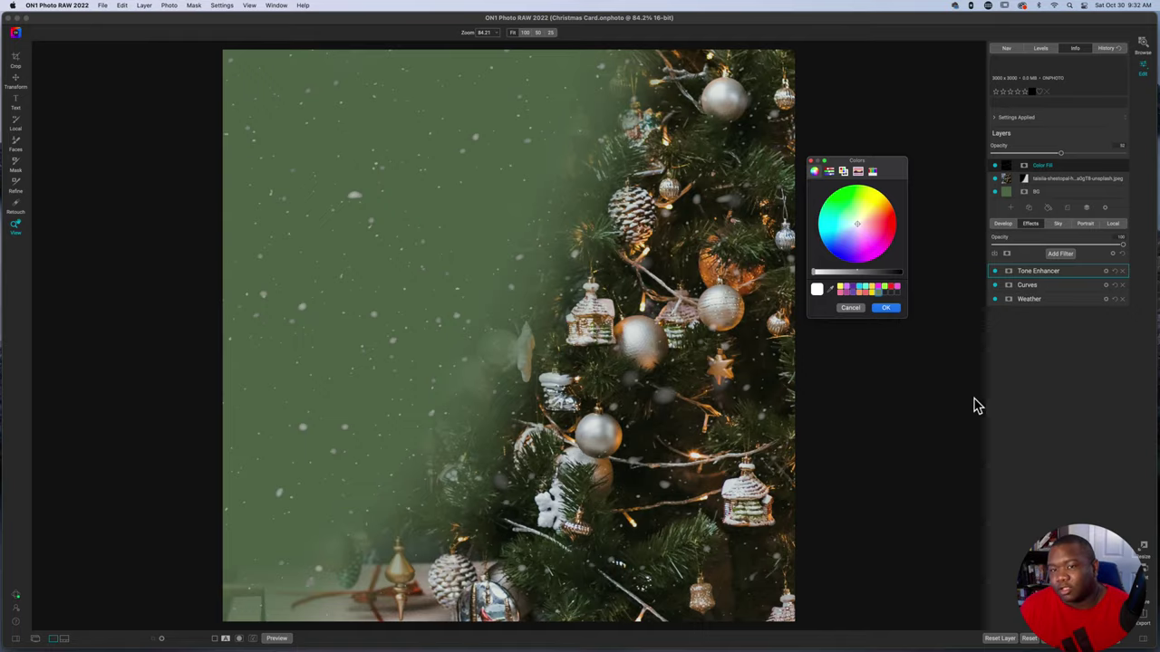
key("Return")
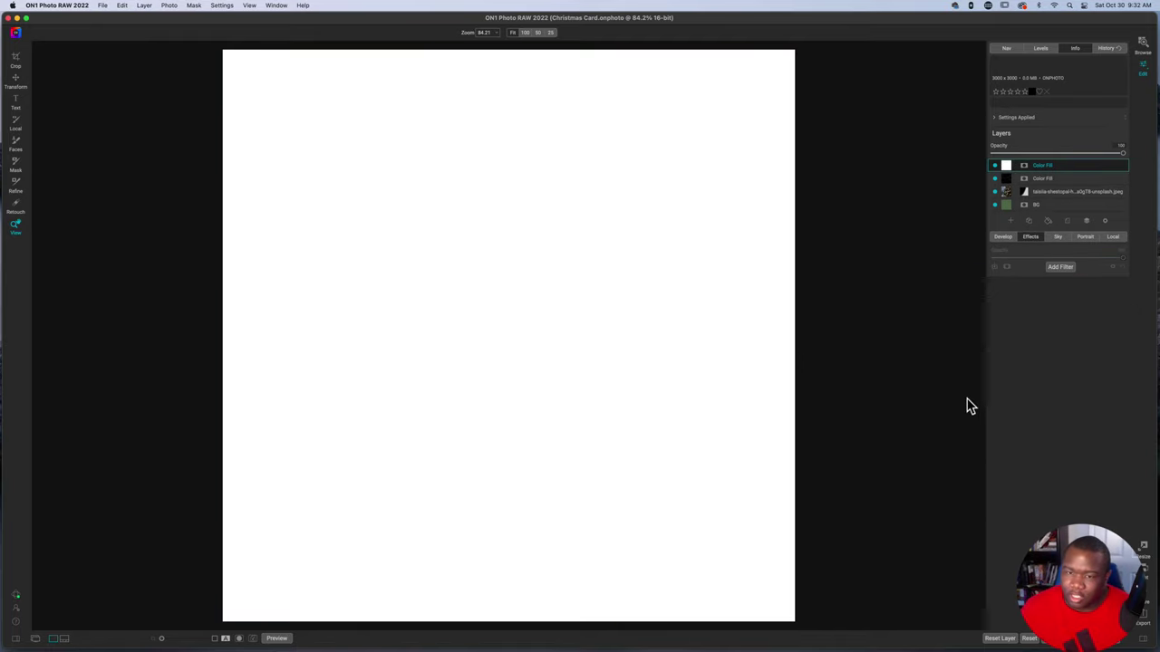
left_click(1024, 167)
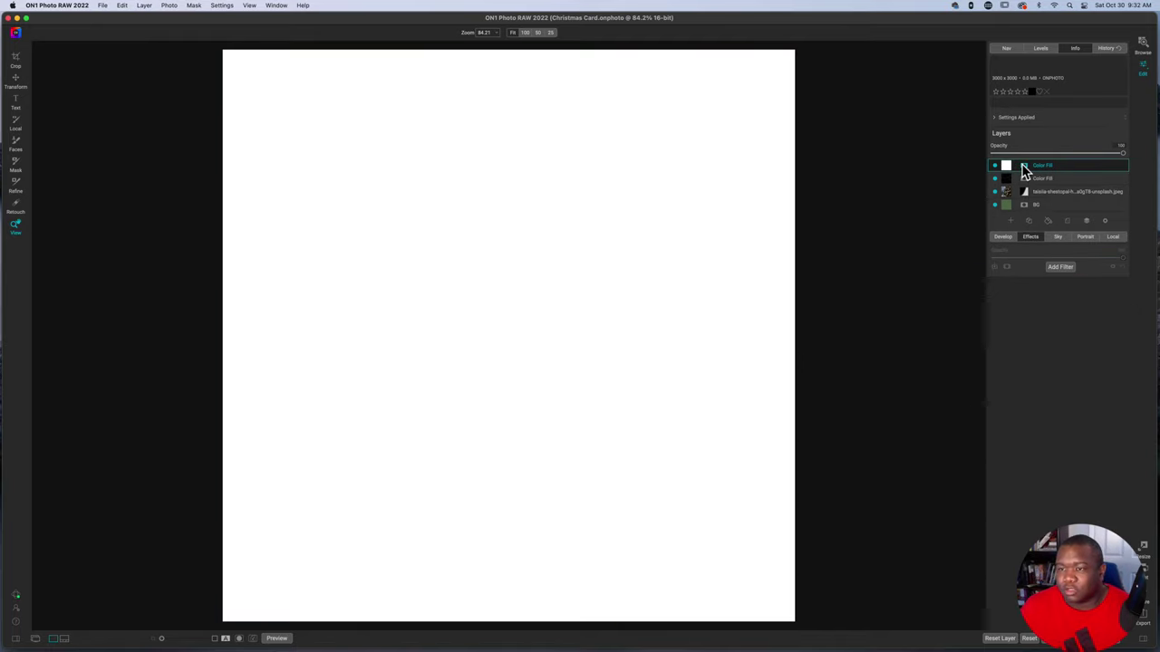
left_click(303, 33)
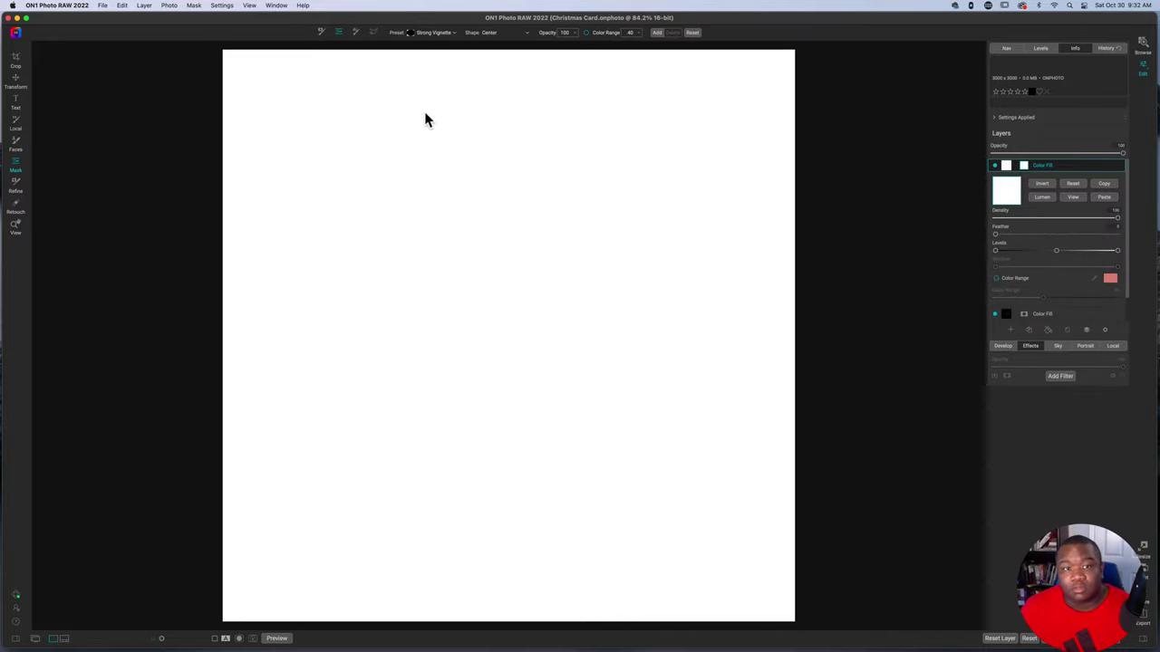
left_click(433, 32)
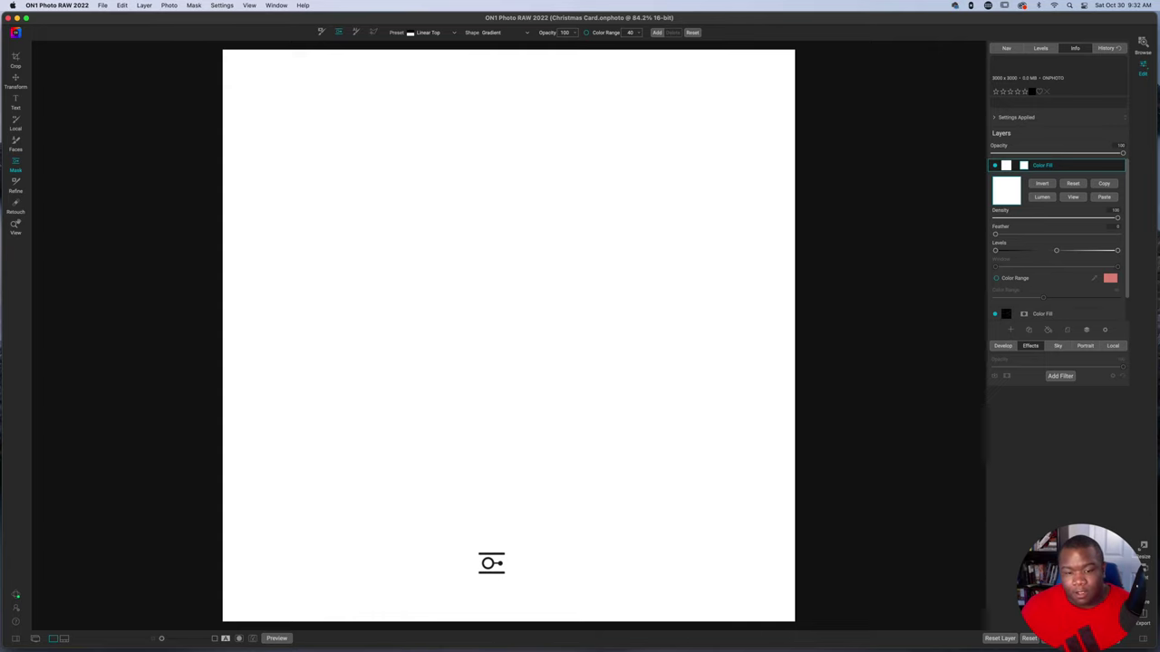
left_click(491, 563)
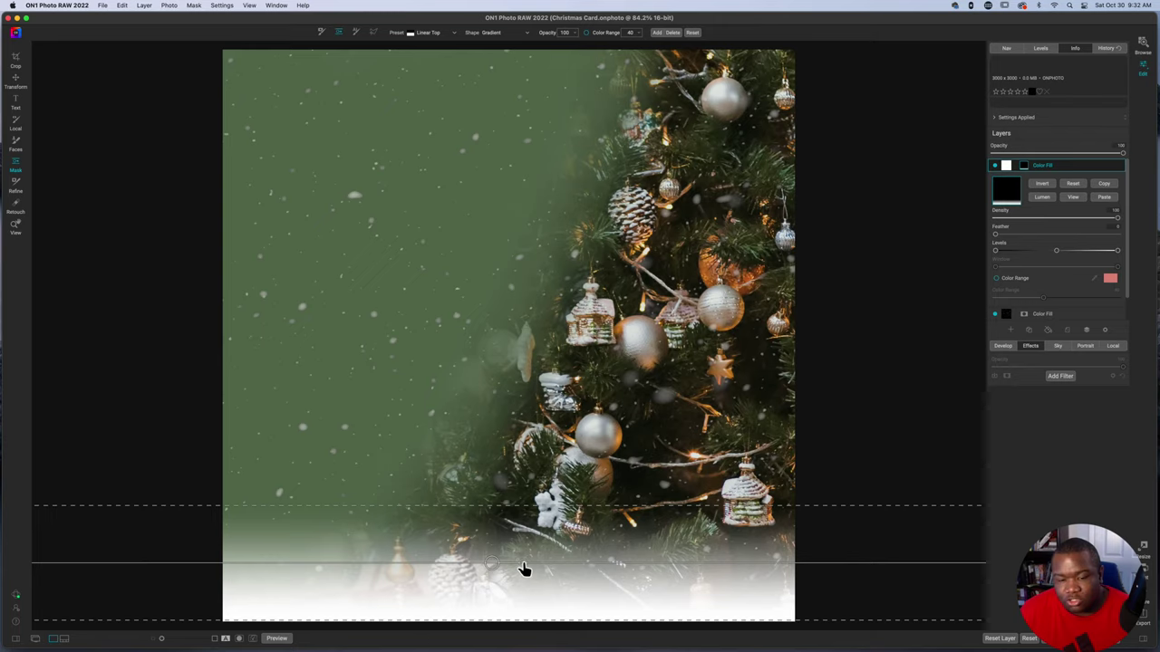
Step: Move the white layer's mask gradient higher and widen its feathered transition, keeping it nearly horizontal
left_click_drag(523, 568, 525, 568)
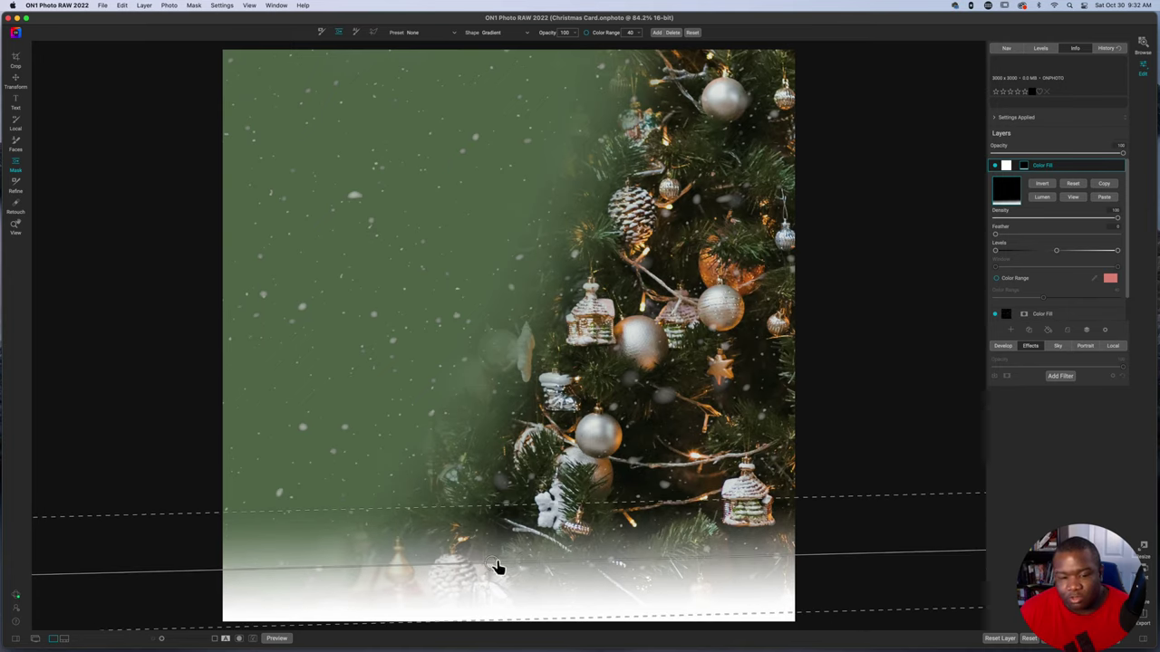
left_click_drag(507, 505, 510, 482)
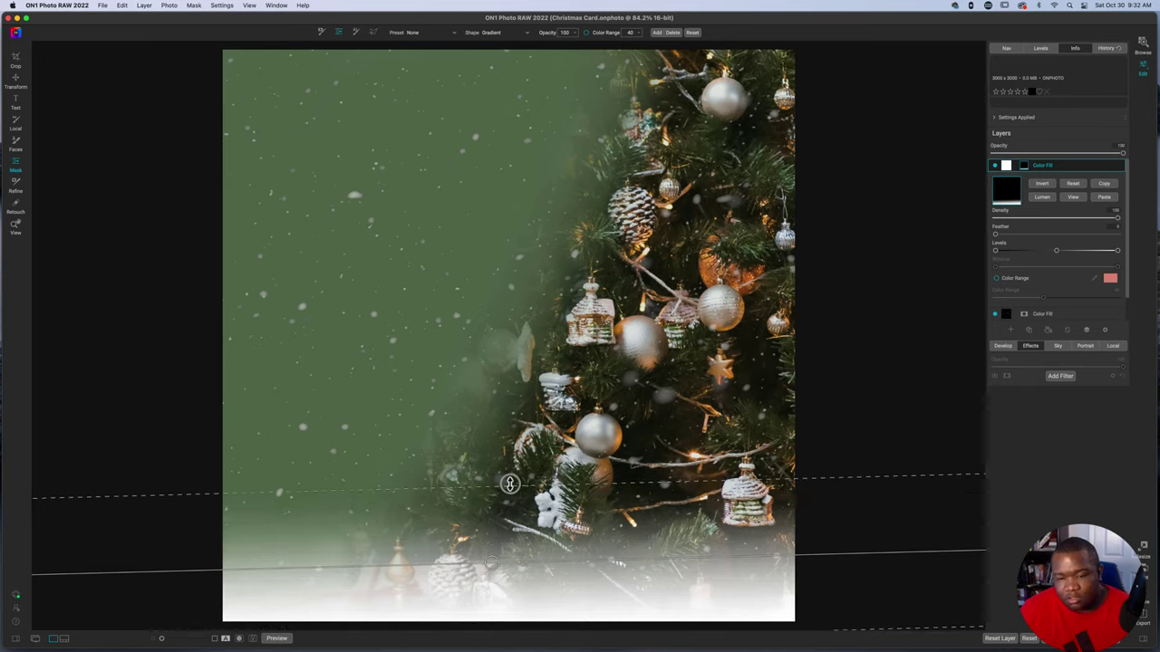
left_click_drag(490, 567, 493, 557)
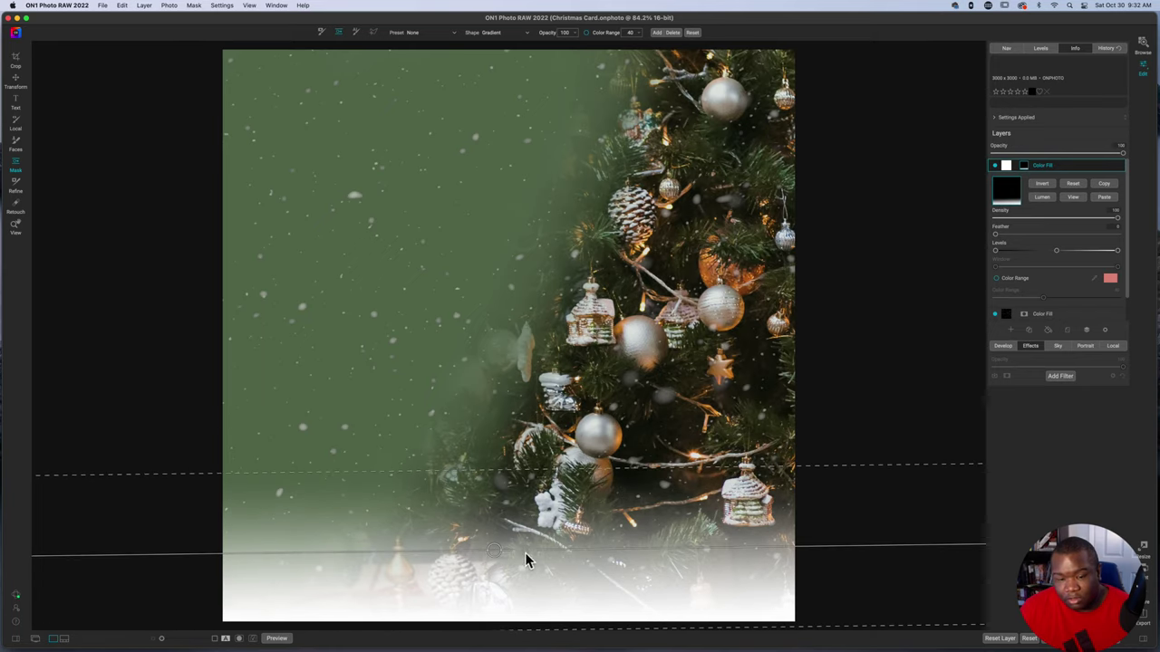
left_click_drag(501, 475, 500, 446)
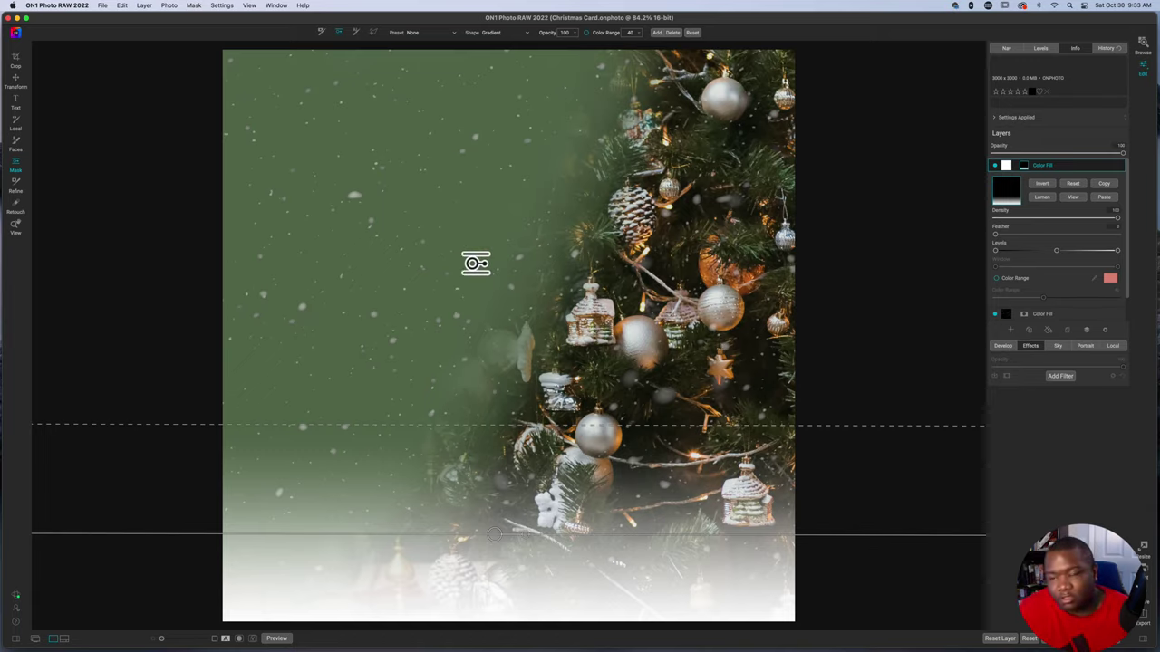
Step: Save the Christmas card document and return to the photo browser
left_click(1012, 333)
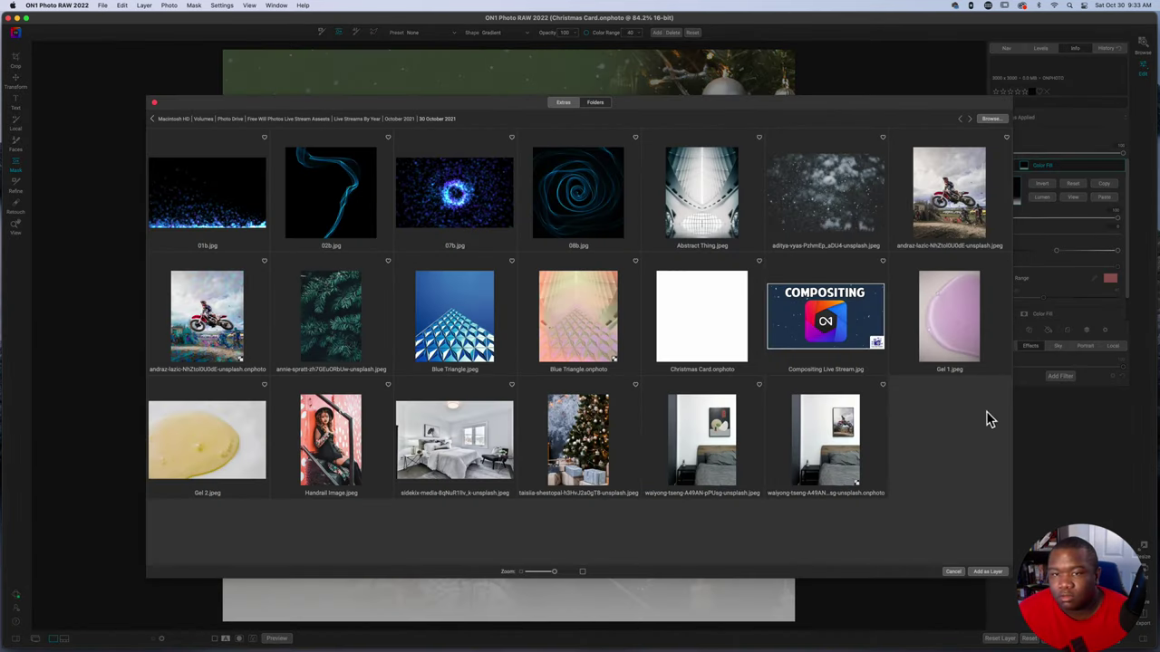
key("Escape")
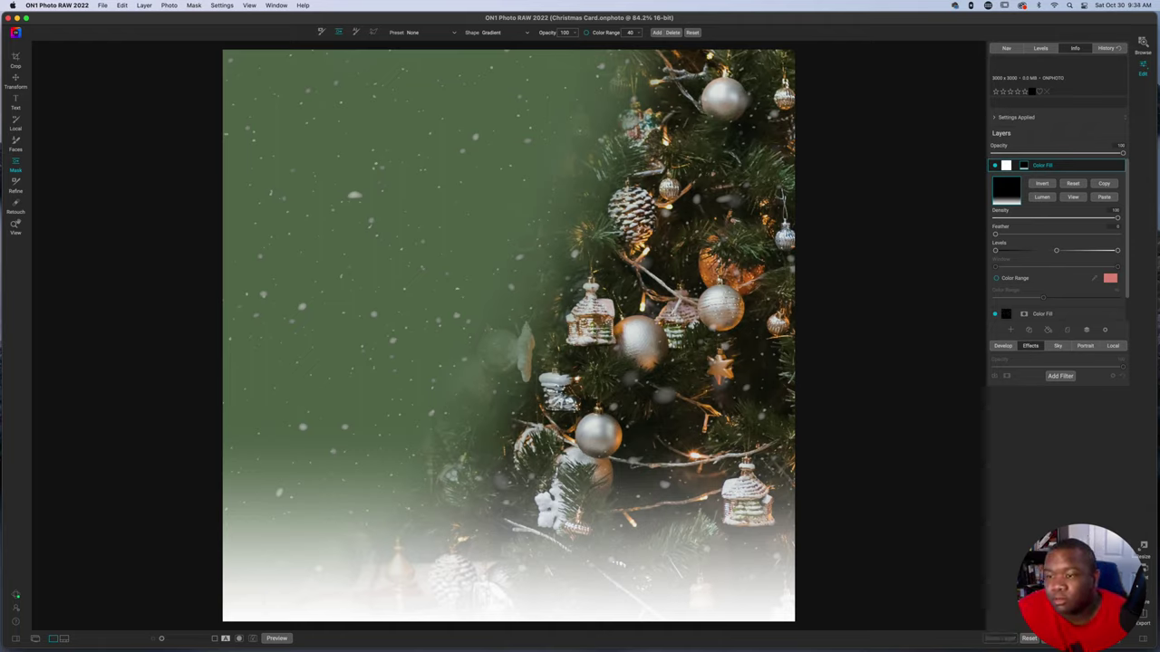
key("super+s")
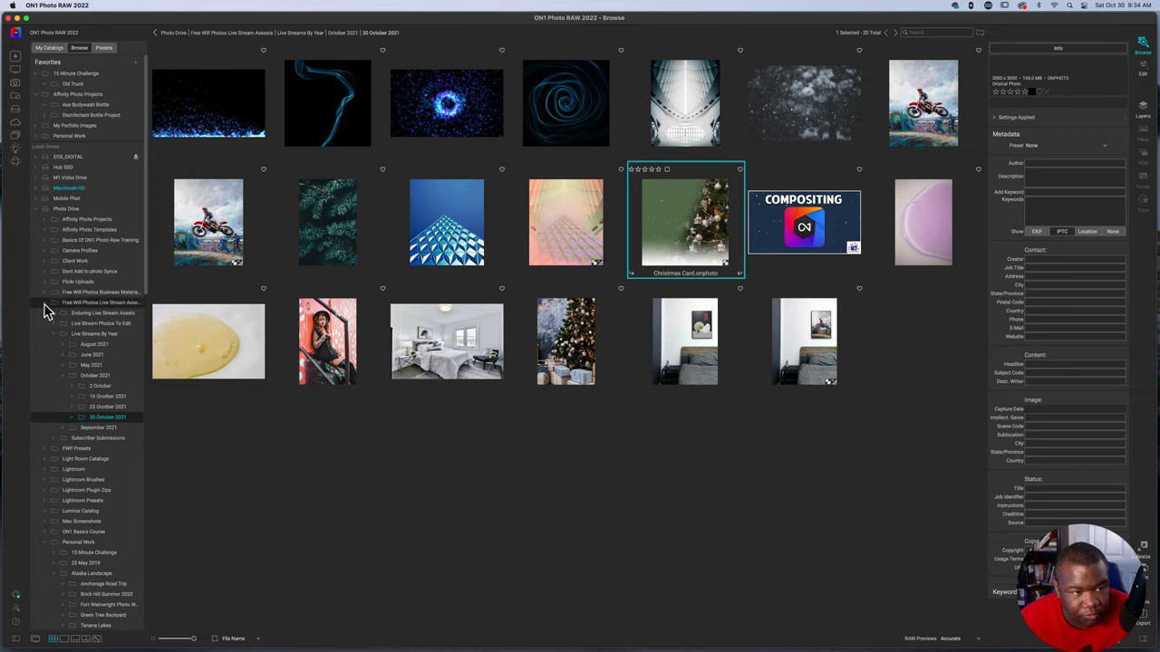
Step: Open the Christmas 2019 folder within Family Pictures to look through its photos
scroll(91, 435, "down", 10)
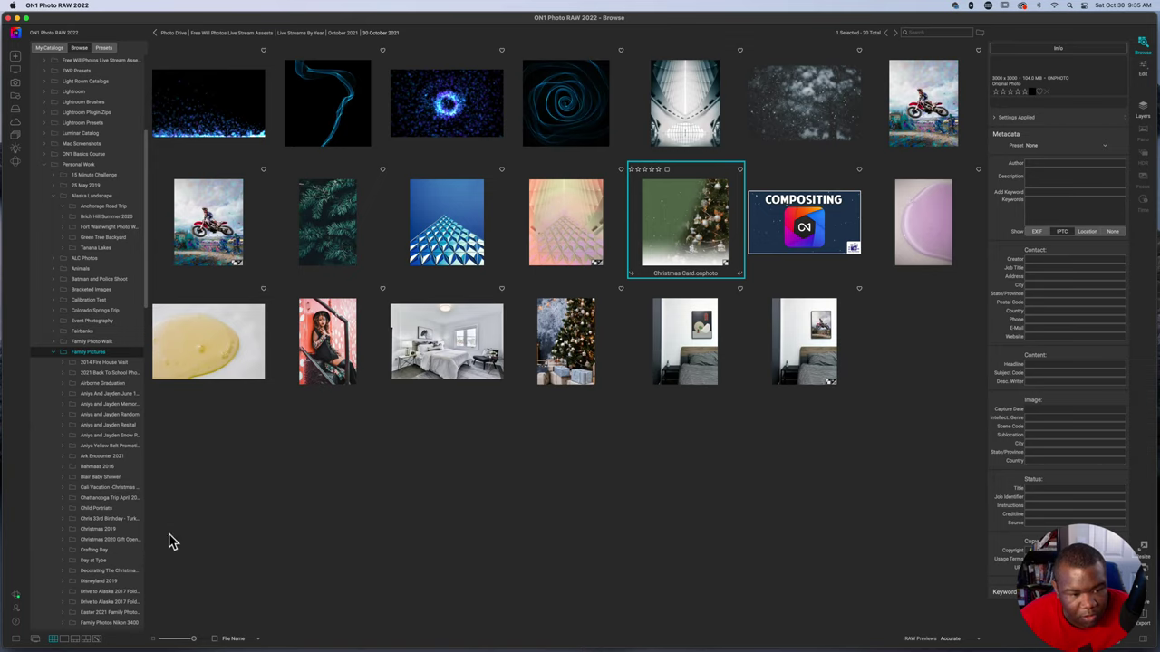
left_click(106, 530)
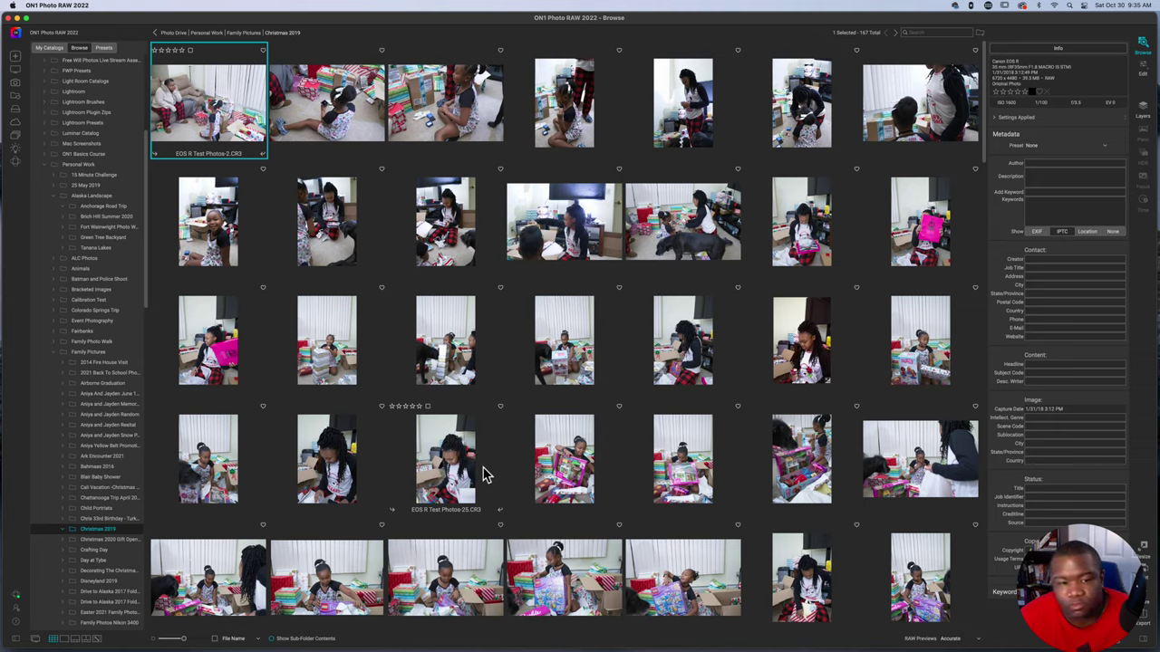
Step: Copy the photo EOS R Test Photos-17.CR3 from the Christmas 2019 folder
left_click(334, 358)
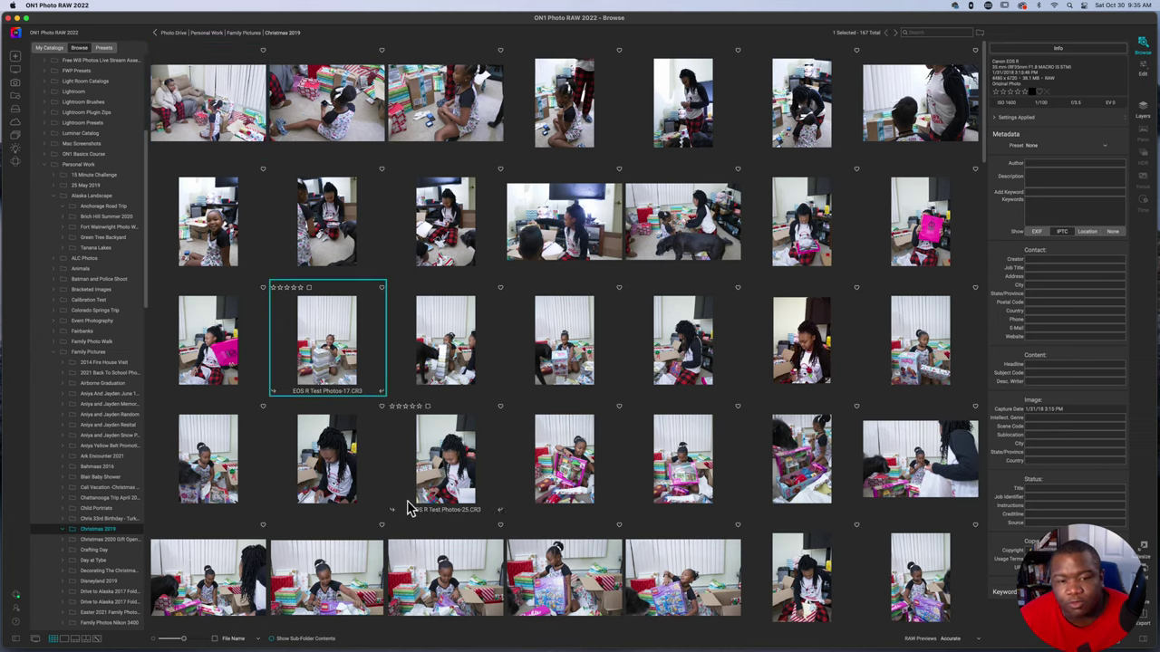
right_click(326, 340)
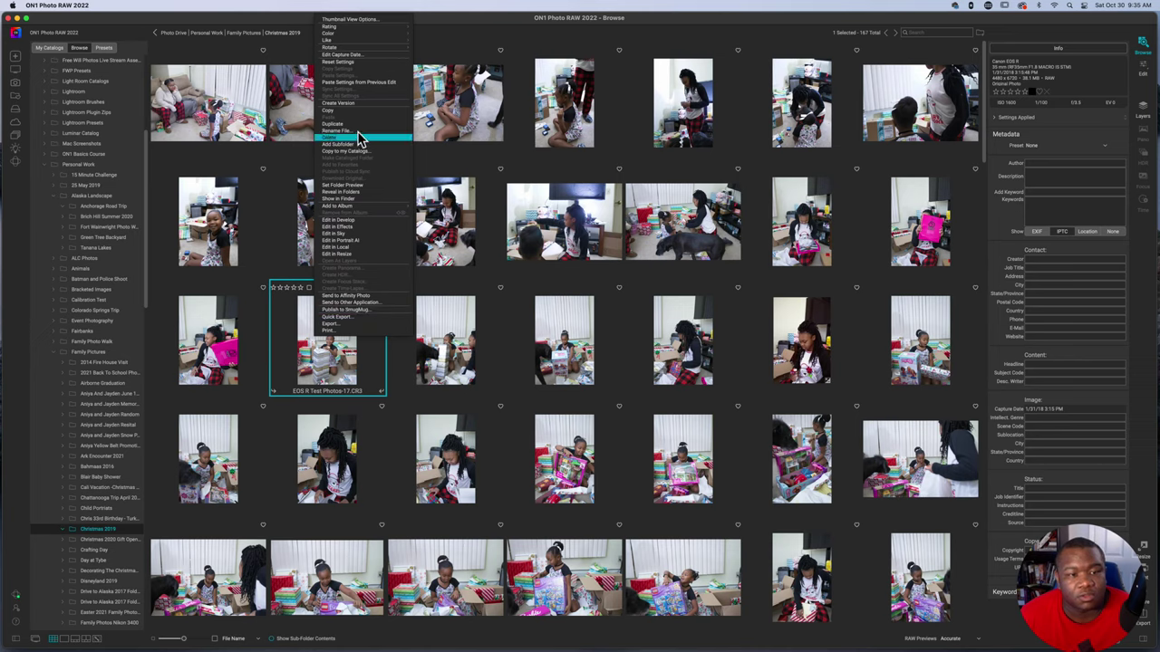
key("Escape")
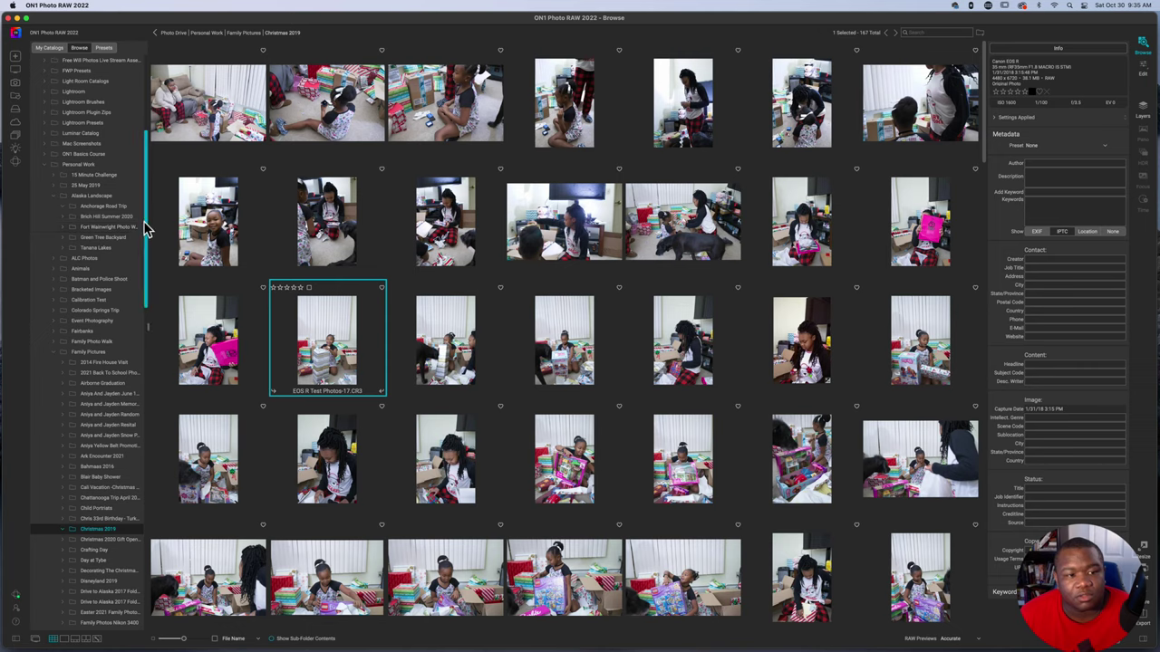
Step: Paste the copied photo into the 30 October 2021 folder under Free Will Photos Live Stream Assets, Live Streams By Year
scroll(91, 235, "up", 5)
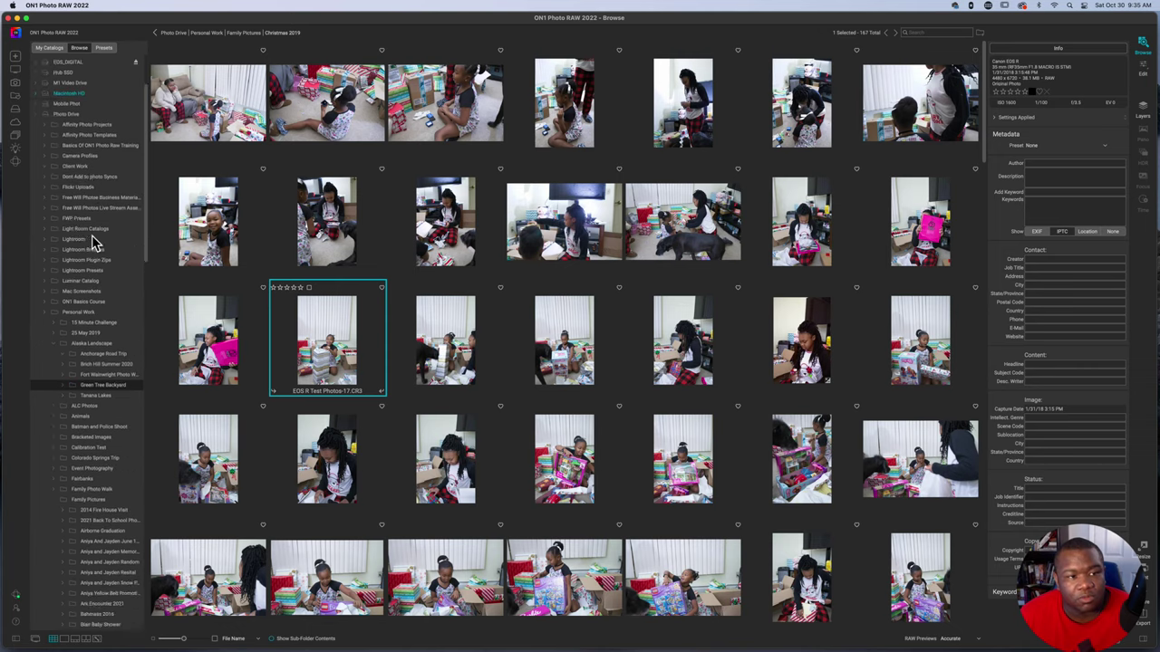
scroll(91, 234, "up", 2)
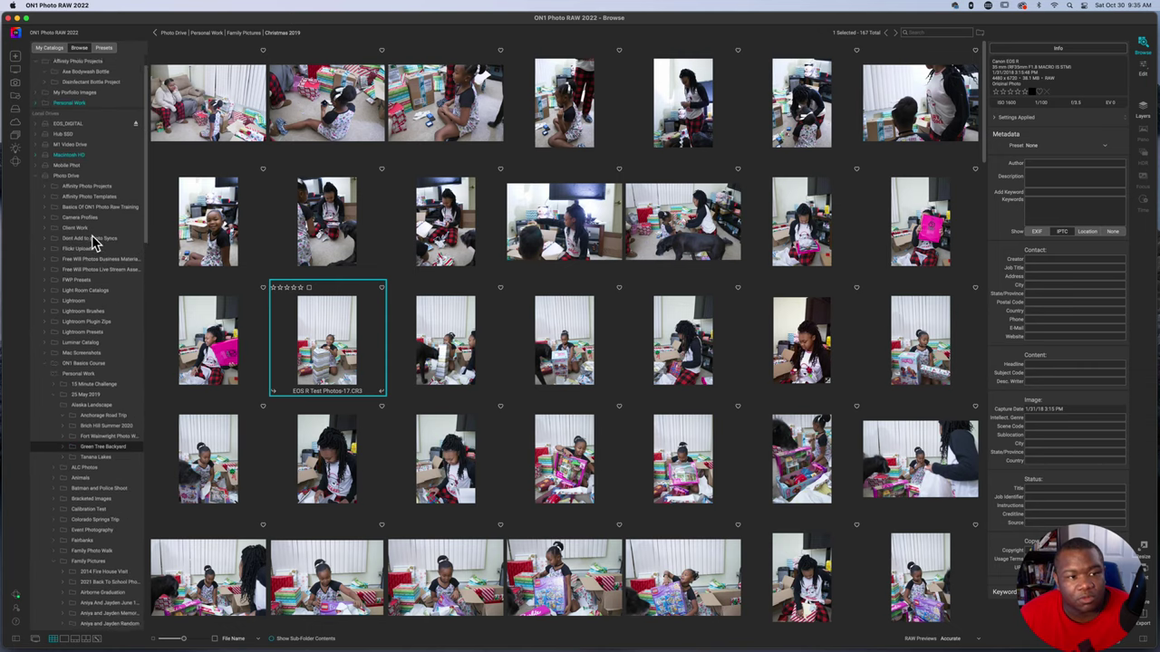
left_click(46, 375)
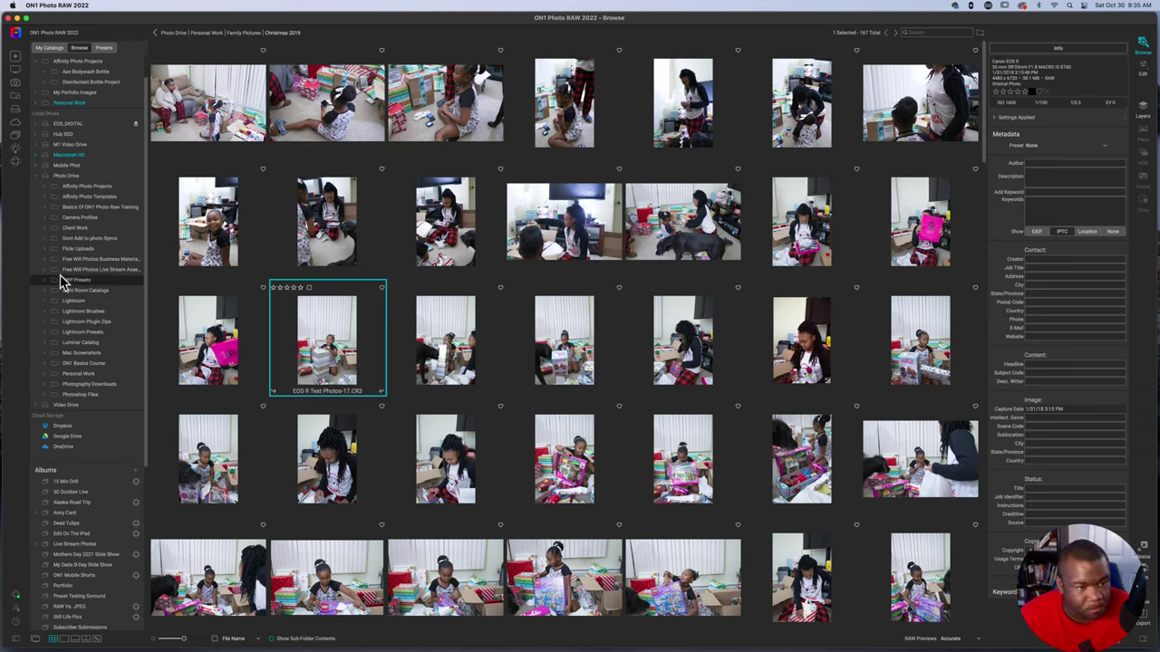
left_click(42, 269)
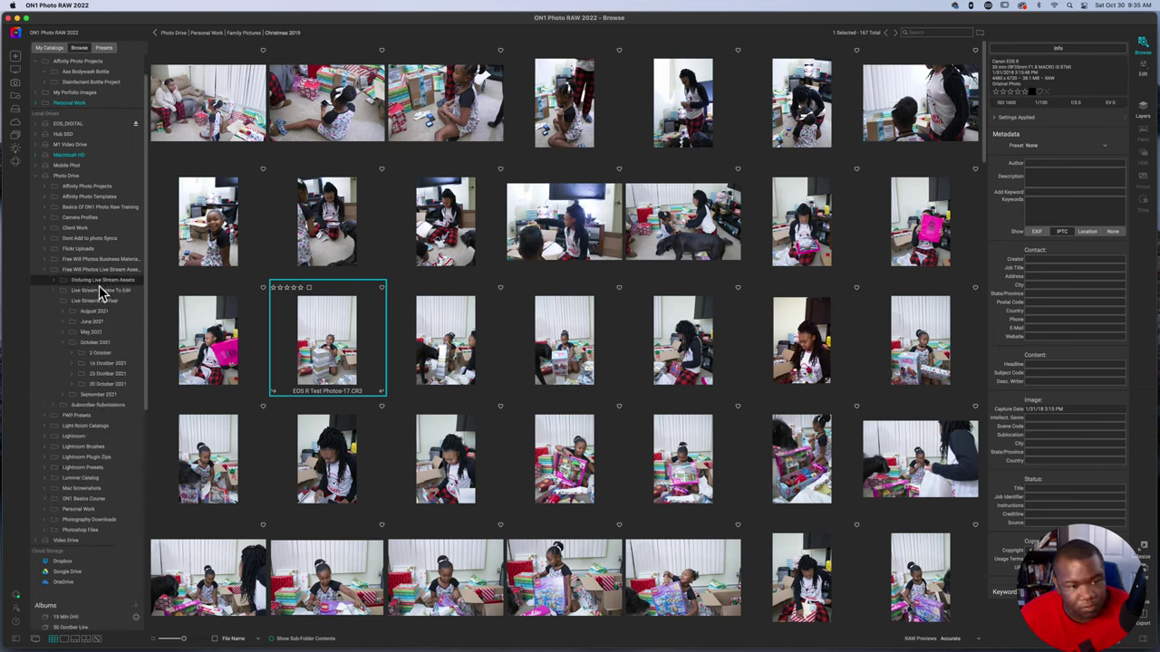
left_click(108, 386)
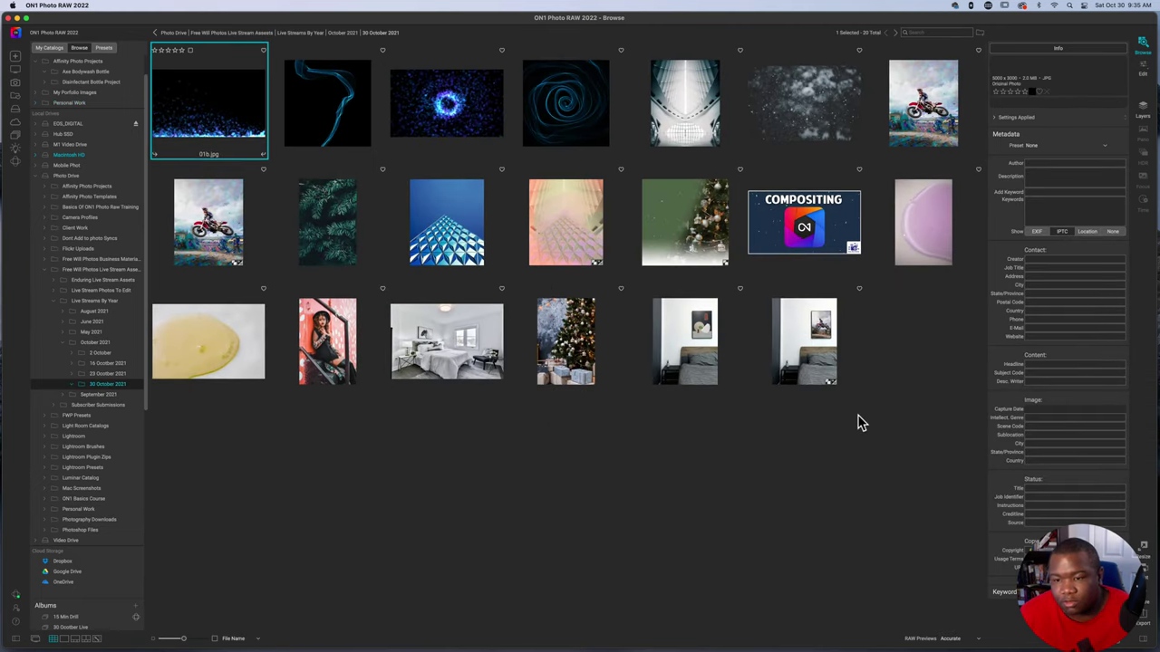
right_click(863, 416)
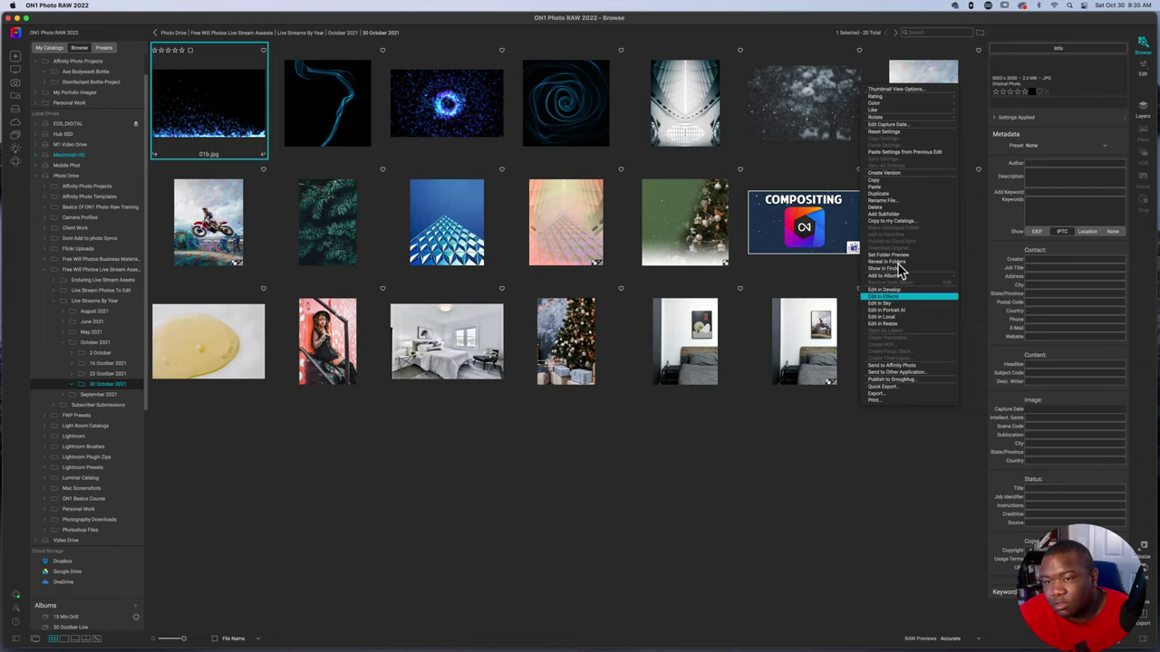
left_click(892, 187)
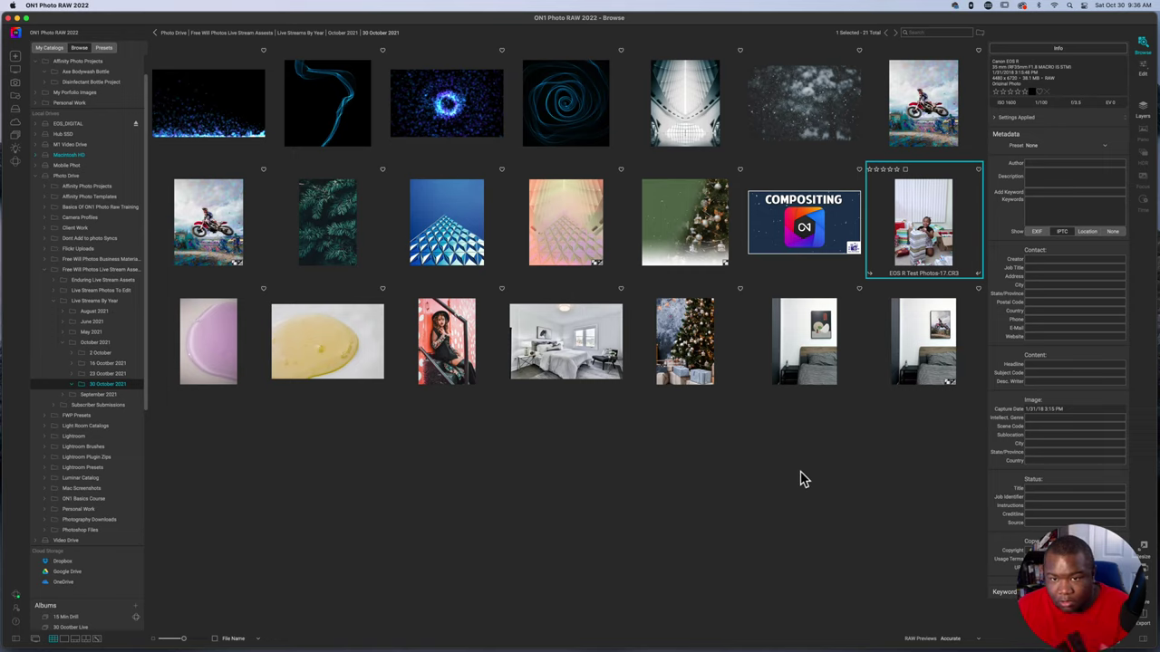
Step: Open Christmas Card.onphoto with EOS R Test Photos-17.CR3 added as its top layer, and select that photo layer's mask
left_click(700, 228)
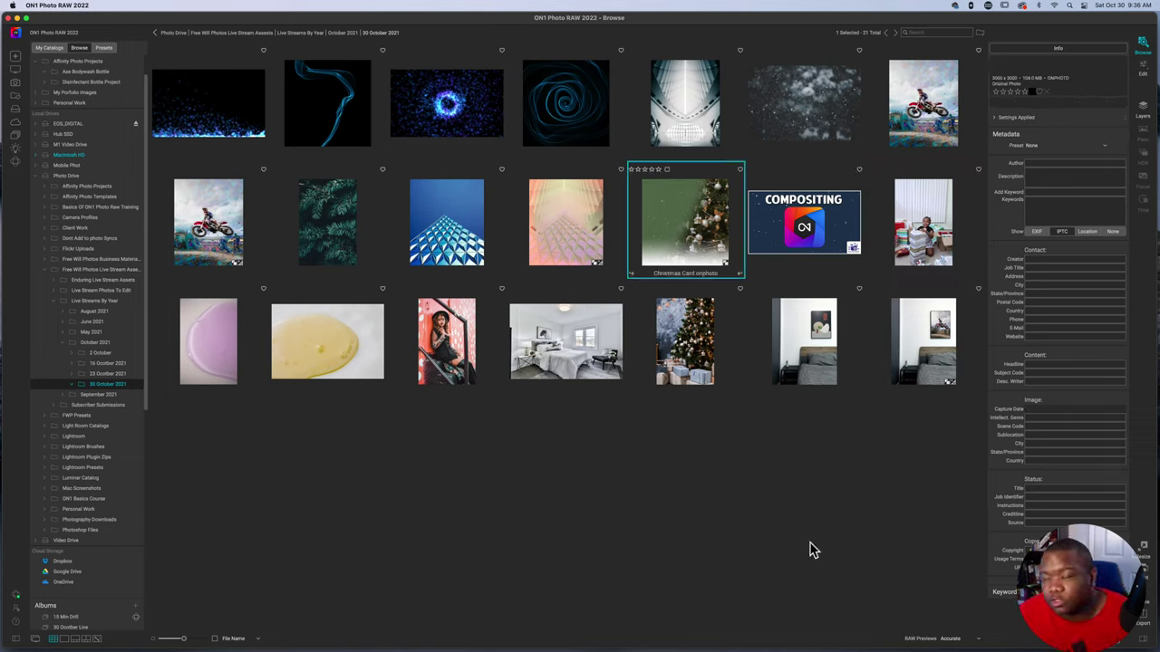
left_click(928, 242, "super")
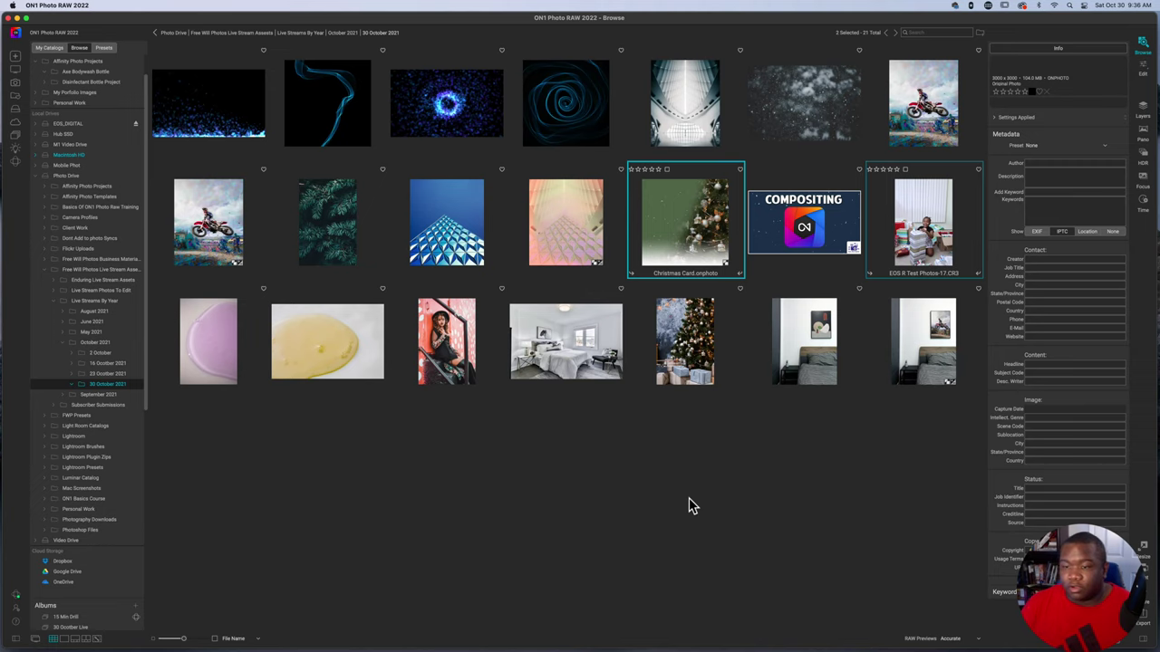
key("super+d")
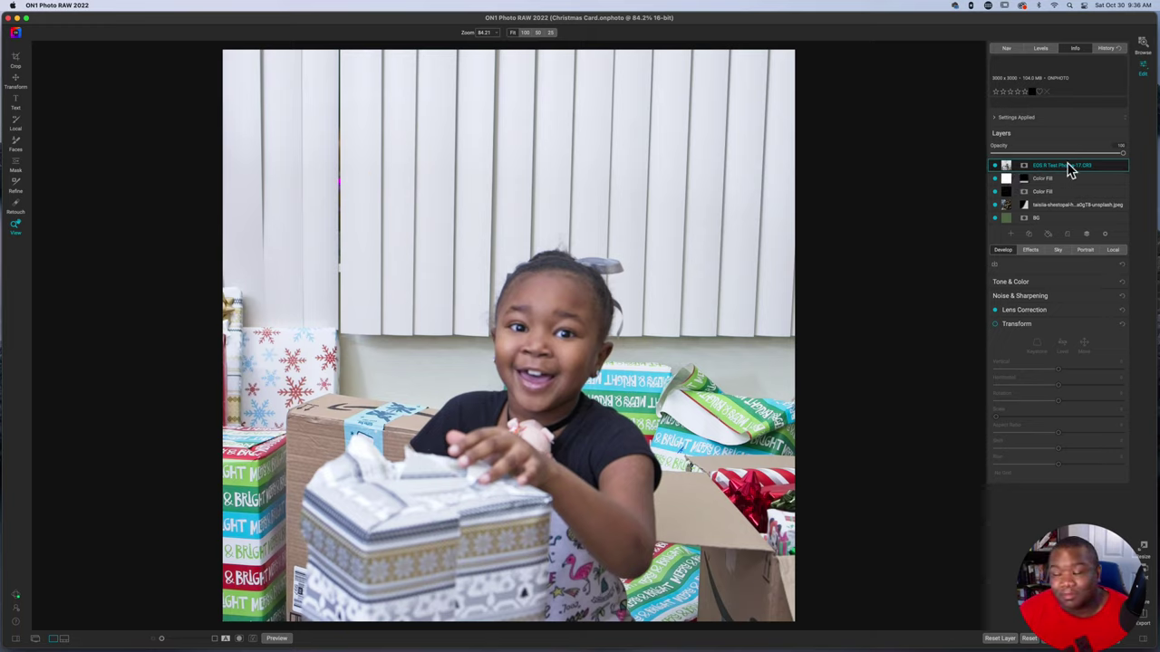
left_click(1025, 167)
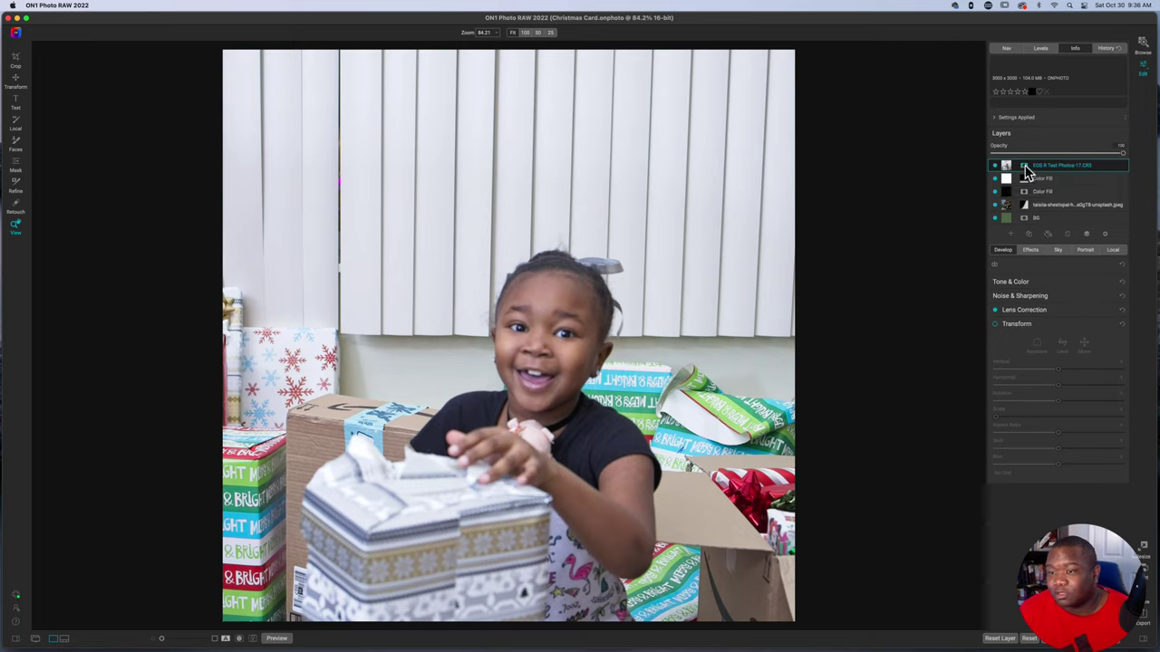